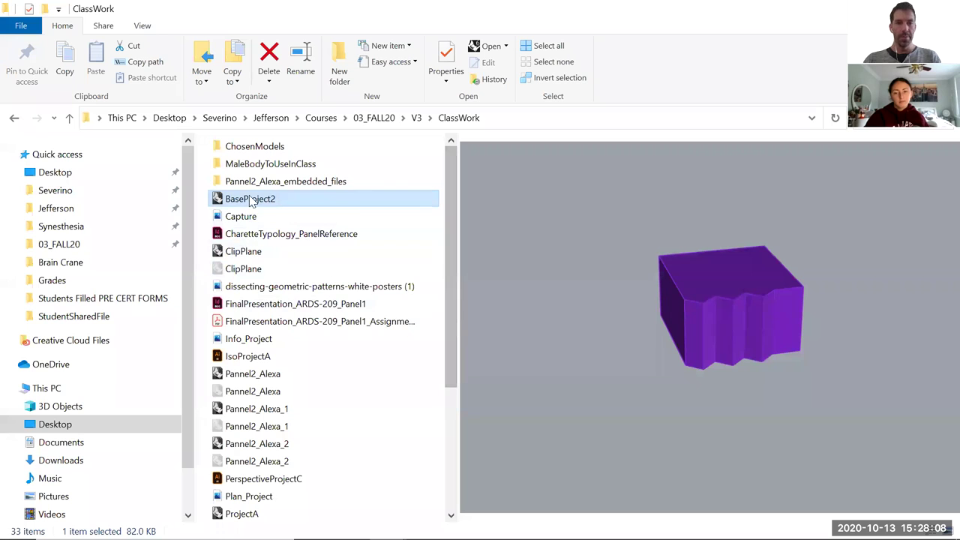
- Open the BaseProject2 file from the ClassWork folder and switch to Autodesk Revit
double_click(250, 200)
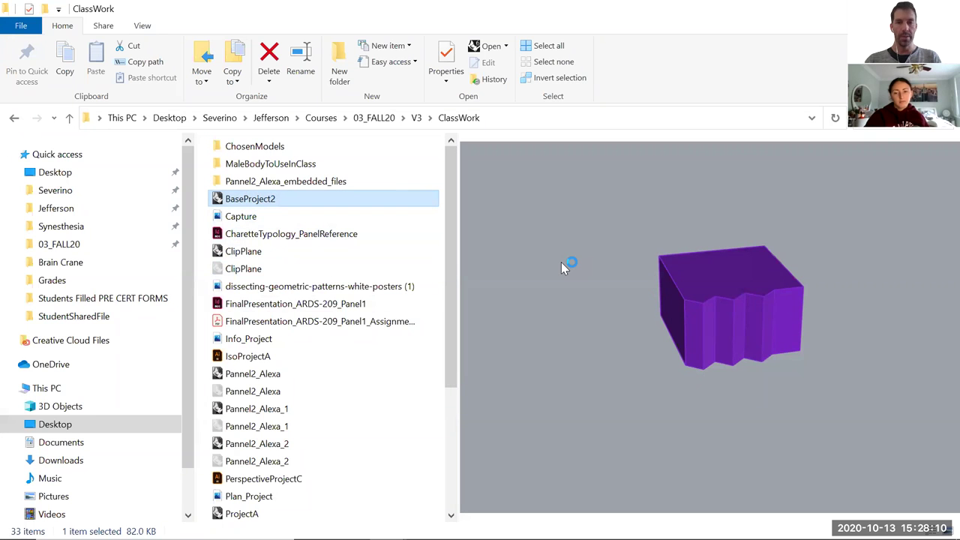
key(alt+Tab)
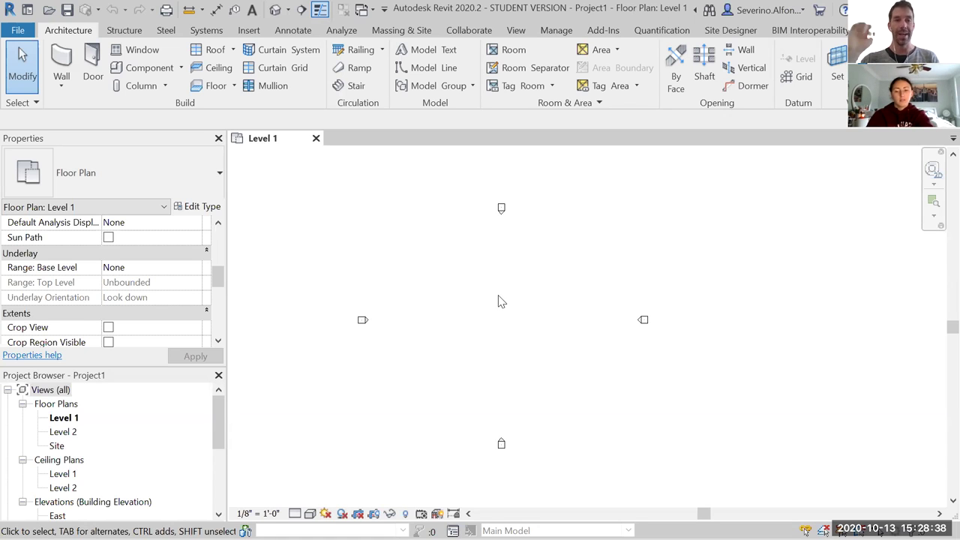
key(alt+Tab)
key(alt+Tab)
key(alt+Tab)
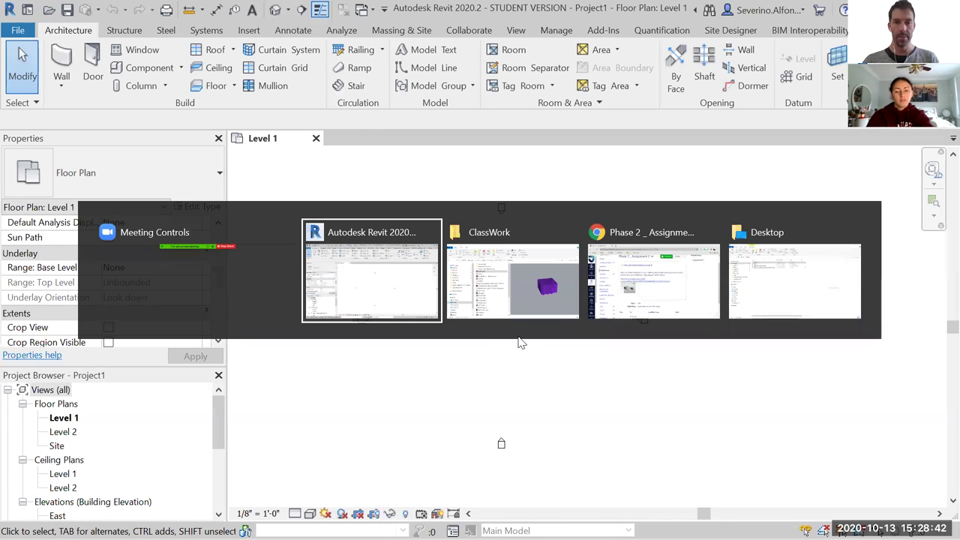
- Set up a rectangular wall on Level 1 with type Exterior - Brick on CMU and its height up to Level 2
middle_drag(504, 299, 475, 305)
scroll(491, 315, down, 1)
middle_drag(420, 265, 415, 266)
click(63, 63)
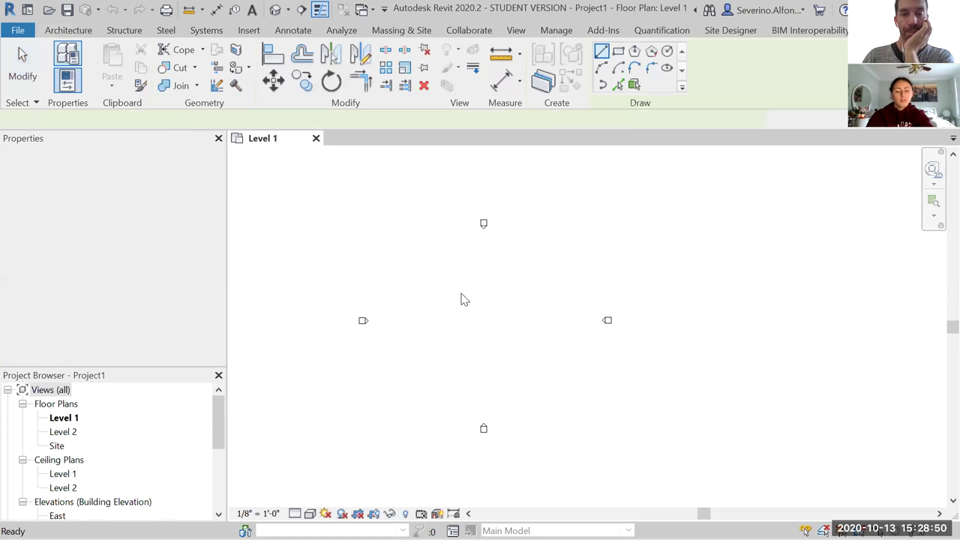
scroll(460, 298, up, 2)
click(618, 51)
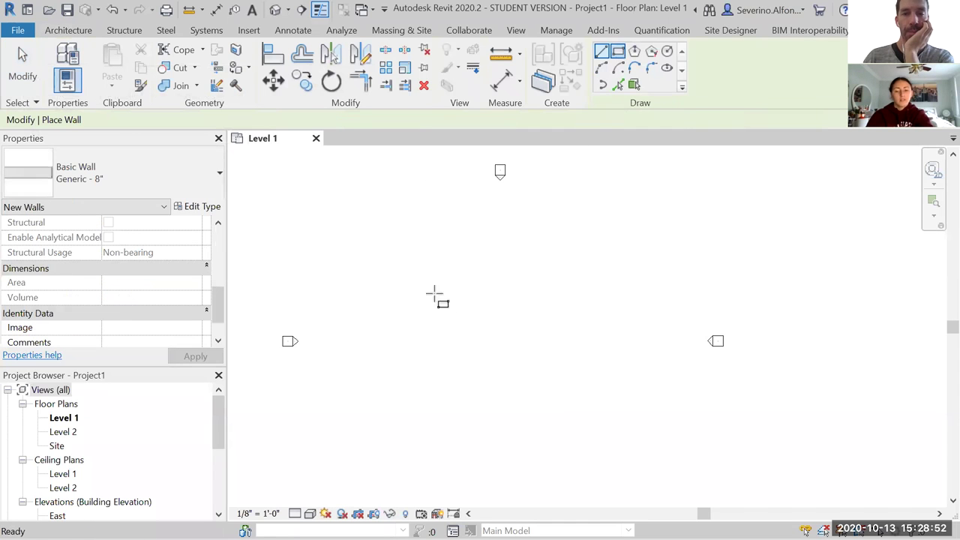
click(133, 173)
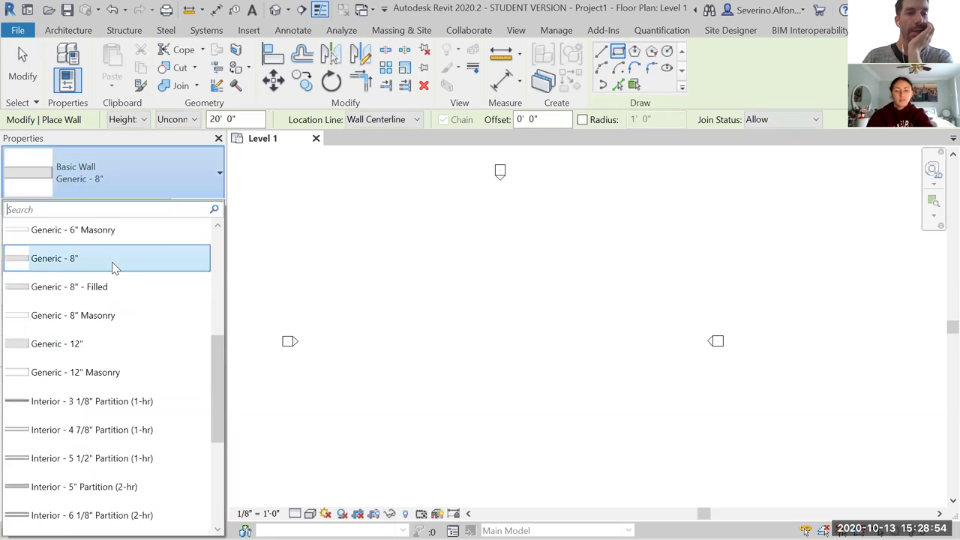
scroll(112, 270, up, 2)
scroll(111, 274, up, 2)
click(112, 278)
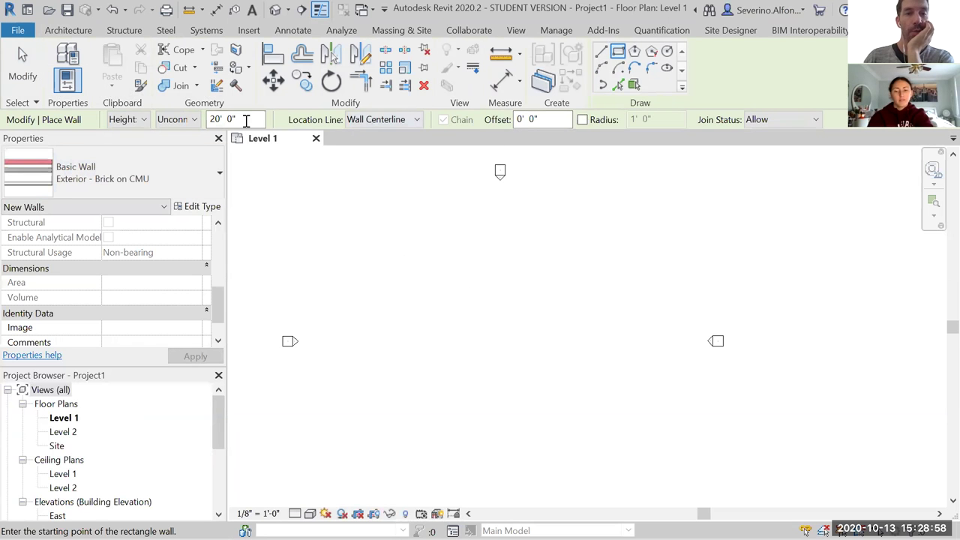
click(187, 122)
click(184, 145)
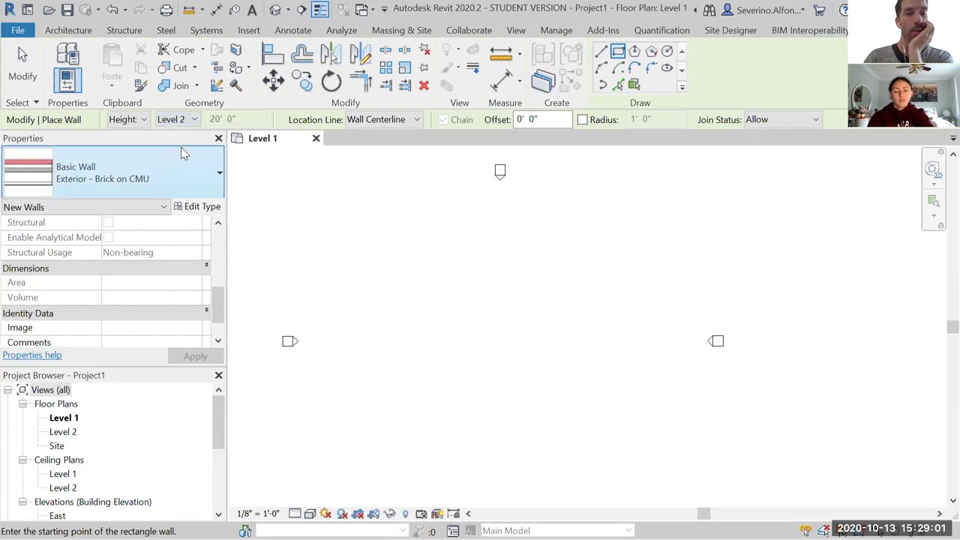
- Draw a closed rectangle of walls about 56' wide between the elevation markers
scroll(423, 279, down, 1)
click(423, 274)
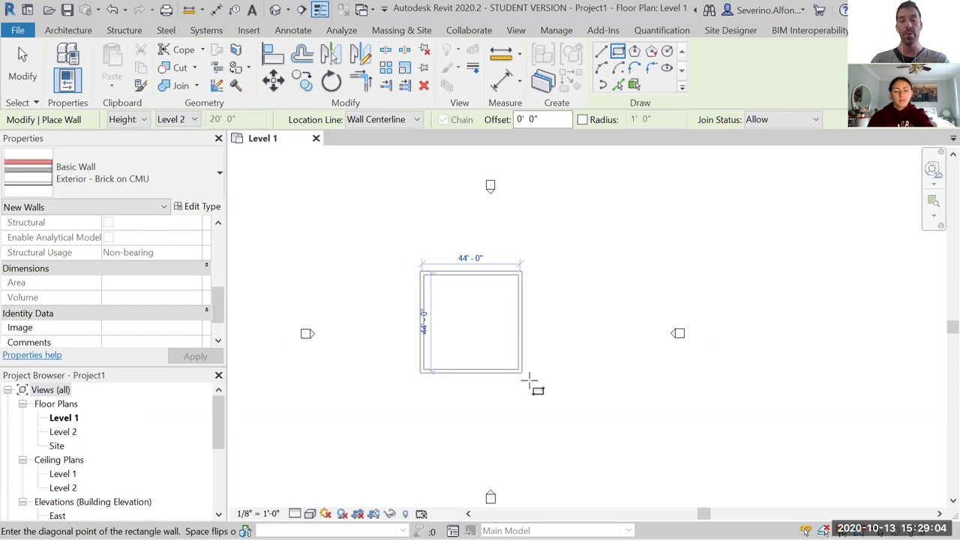
click(546, 416)
key(Escape)
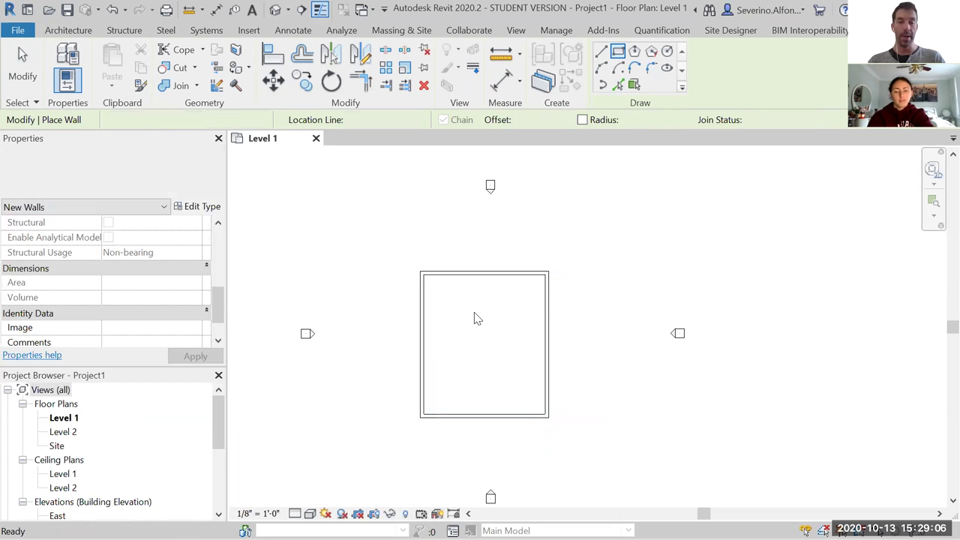
key(Escape)
scroll(478, 326, up, 3)
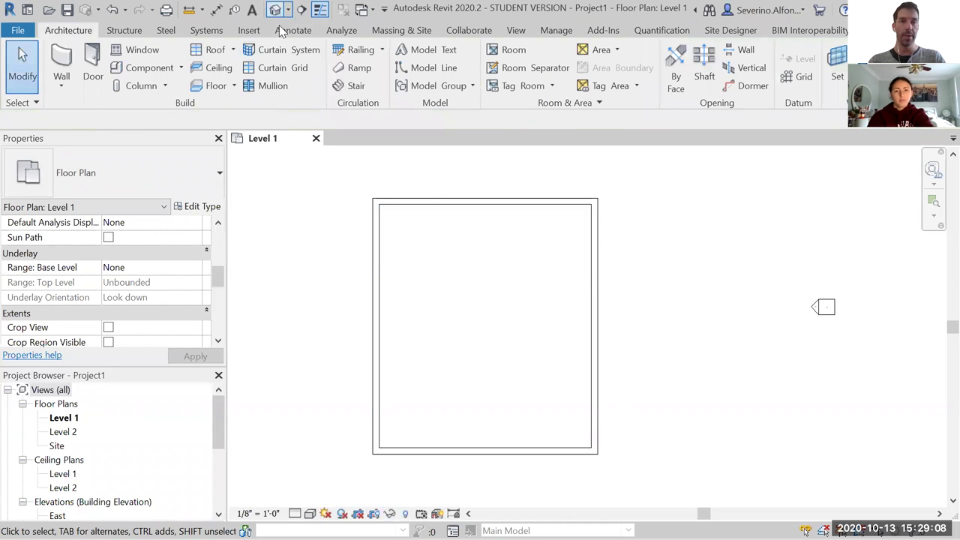
- Open the default 3D view and select the front wall of the rectangle
key(3)
key(d)
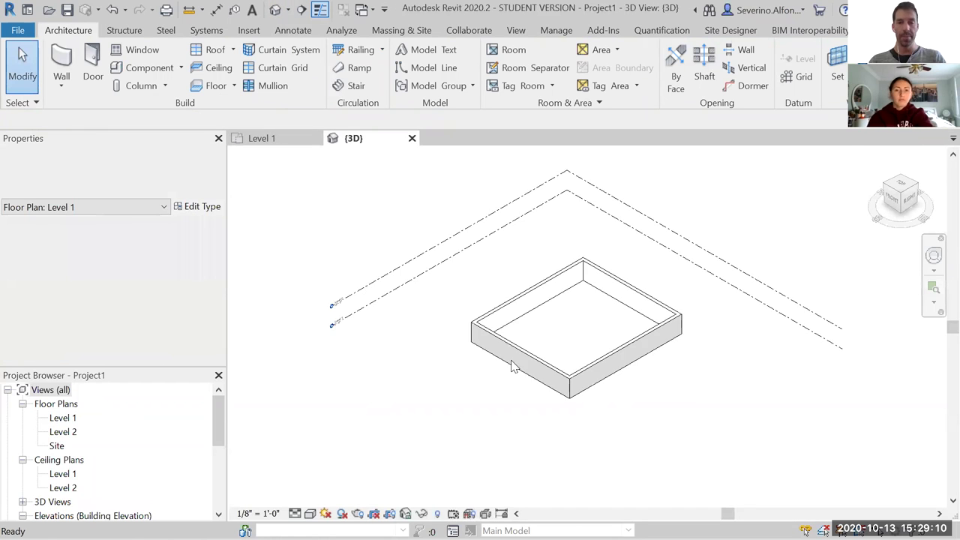
scroll(525, 368, up, 5)
click(588, 352)
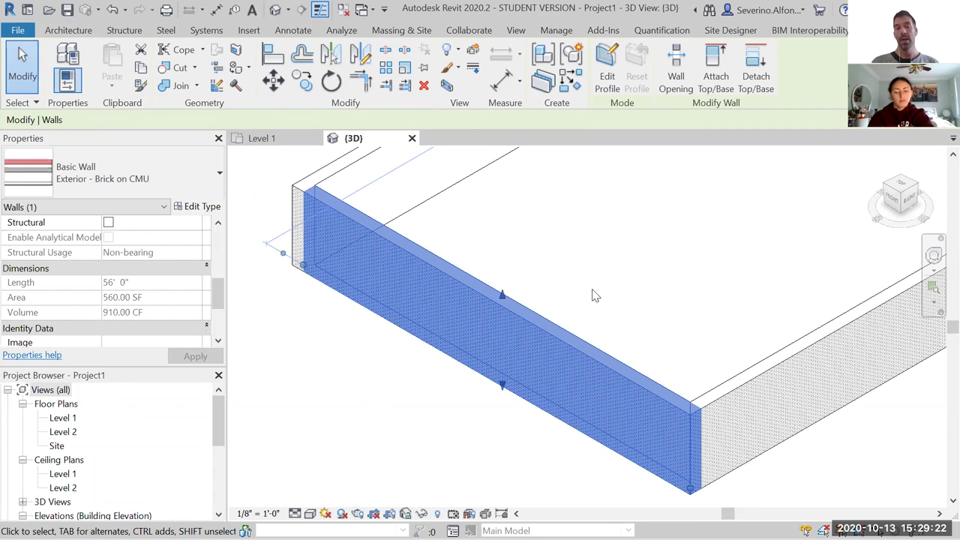
- Look through the wall types available for the front wall, keeping the wall selected
click(213, 176)
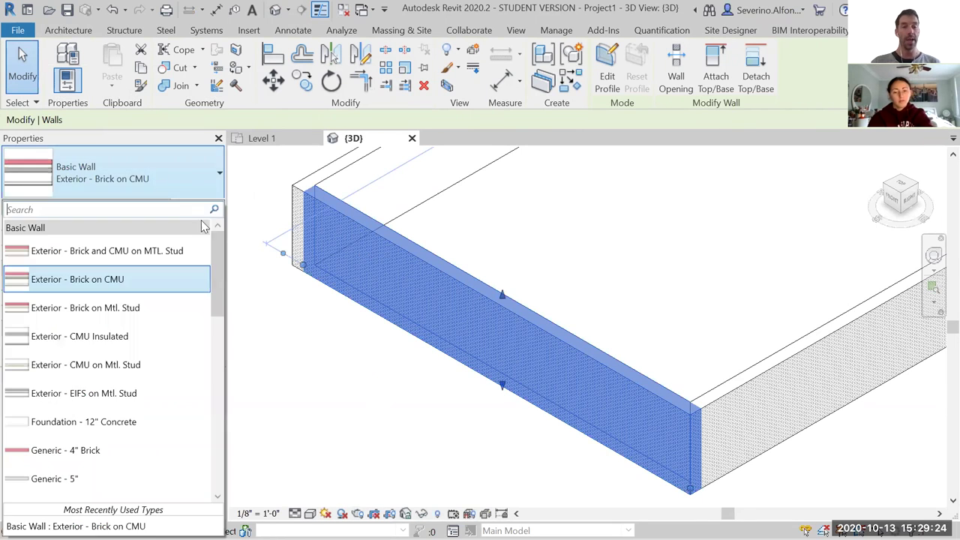
mouse_move(218, 268)
mouse_down()
mouse_move(208, 425)
mouse_move(210, 268)
mouse_up()
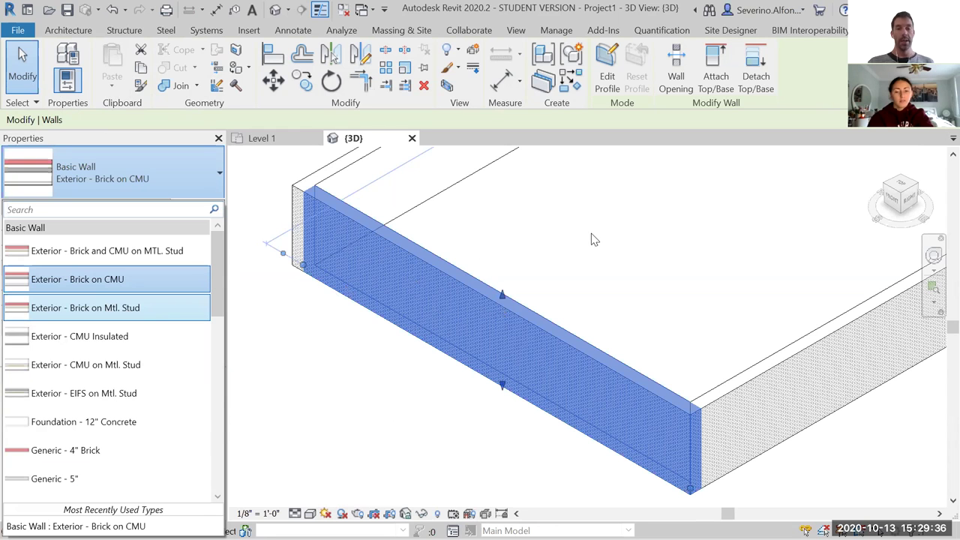
click(505, 283)
click(448, 287)
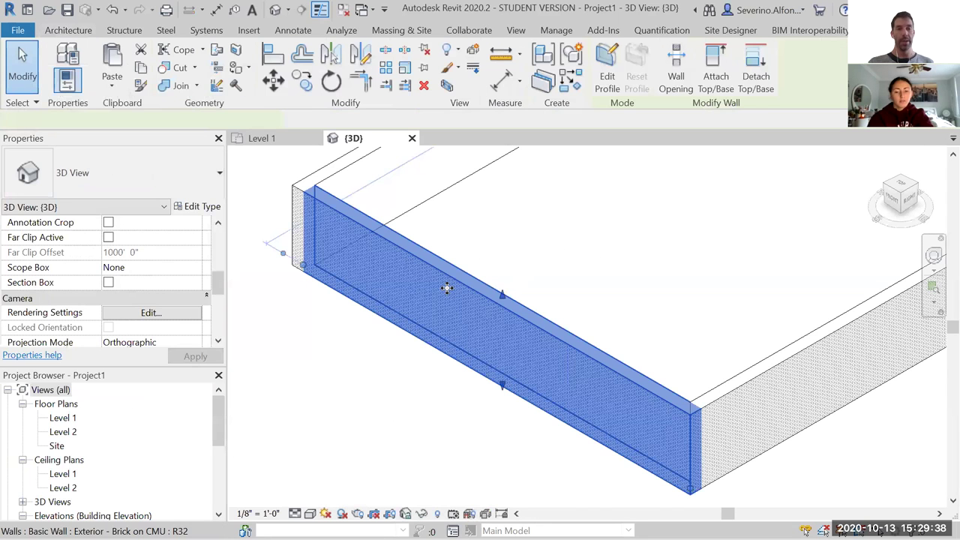
- Open the front wall's type properties and examine the layer structure of Exterior - Brick on CMU with the preview shown
click(201, 214)
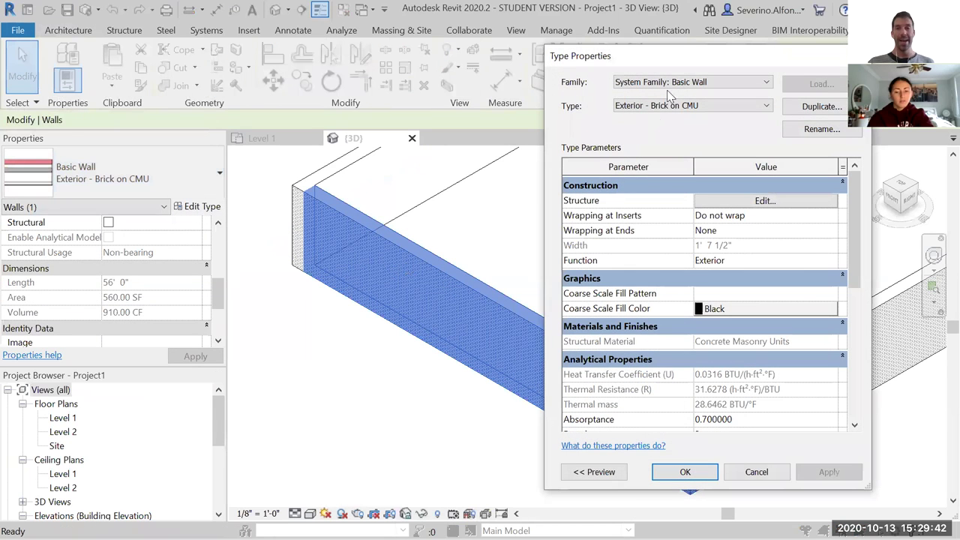
drag(704, 58, 469, 55)
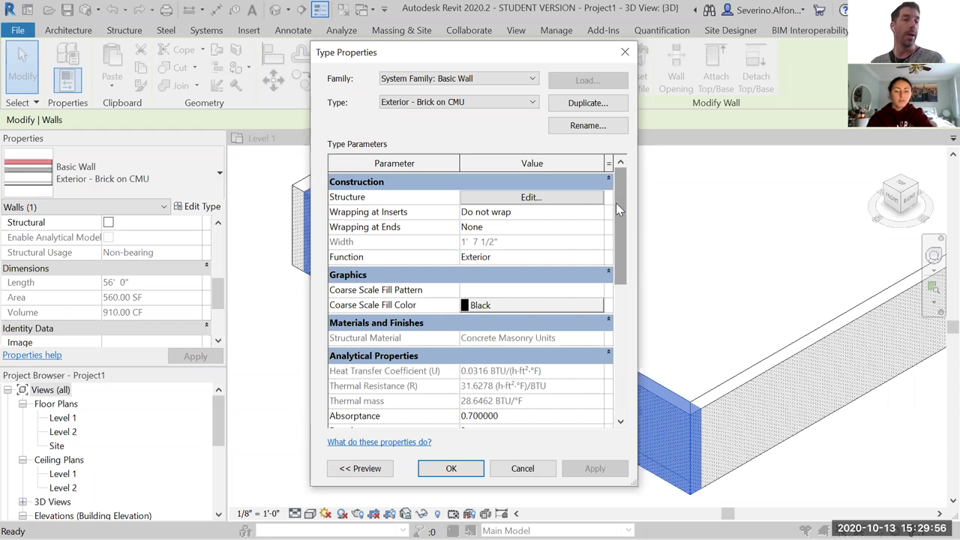
click(525, 197)
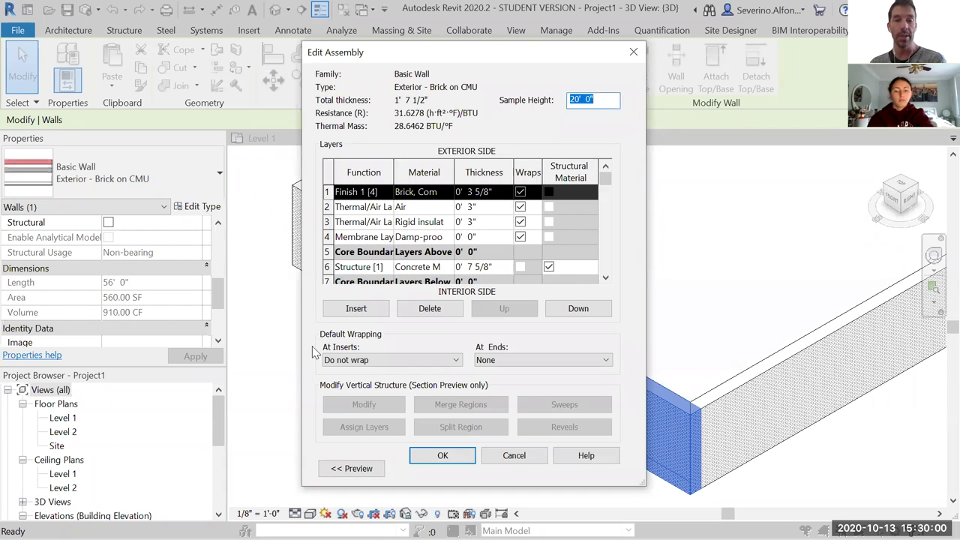
click(347, 468)
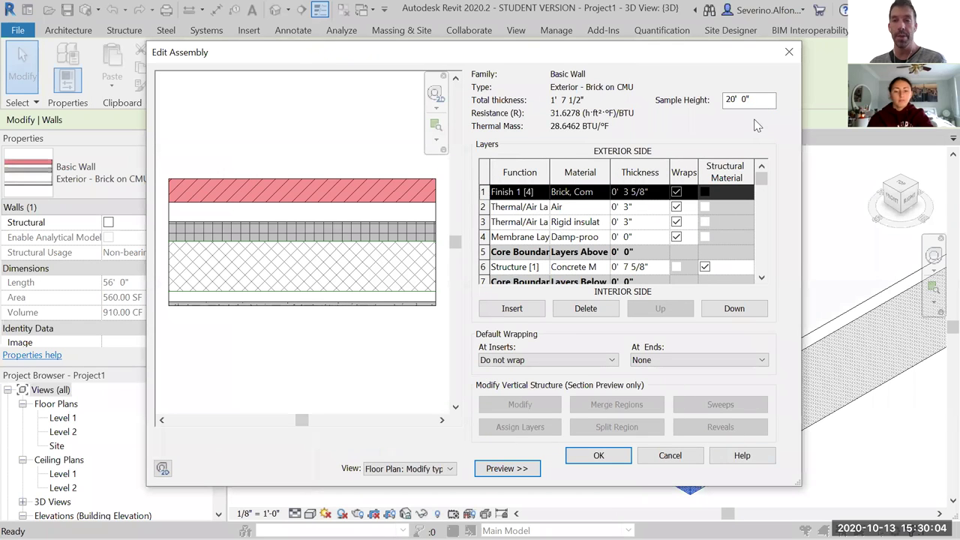
click(789, 52)
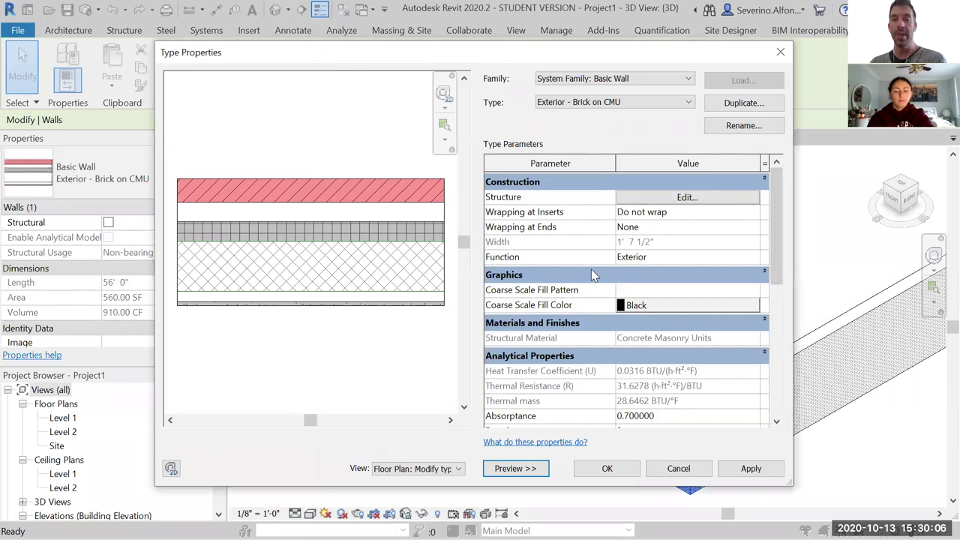
- Duplicate the wall type and name the copy Exterior - Brick on Glass
click(743, 104)
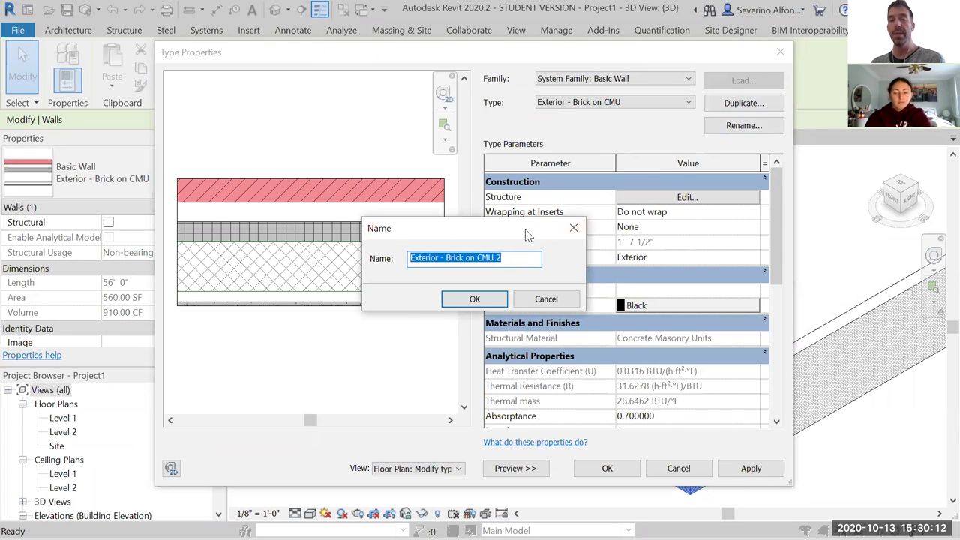
drag(531, 229, 446, 222)
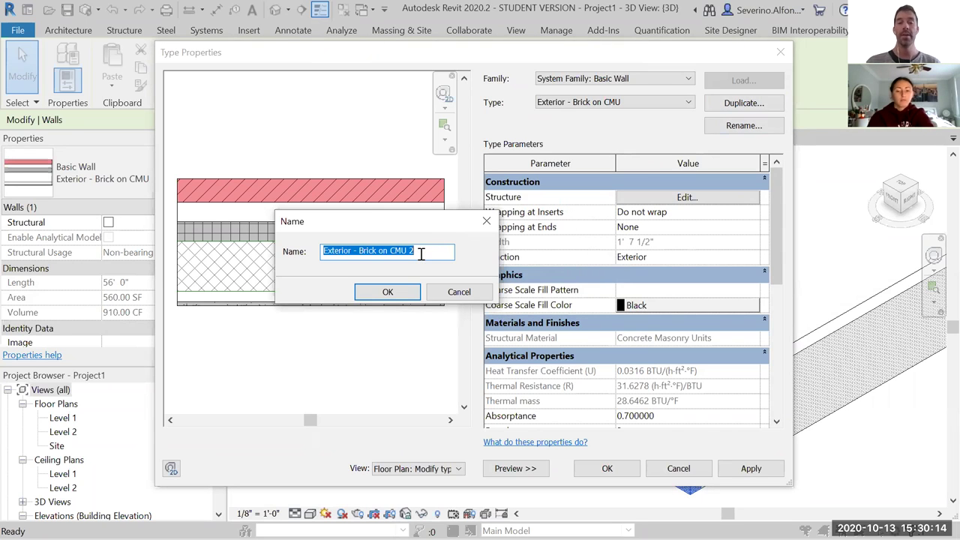
click(421, 254)
key(BackSpace)
key(BackSpace)
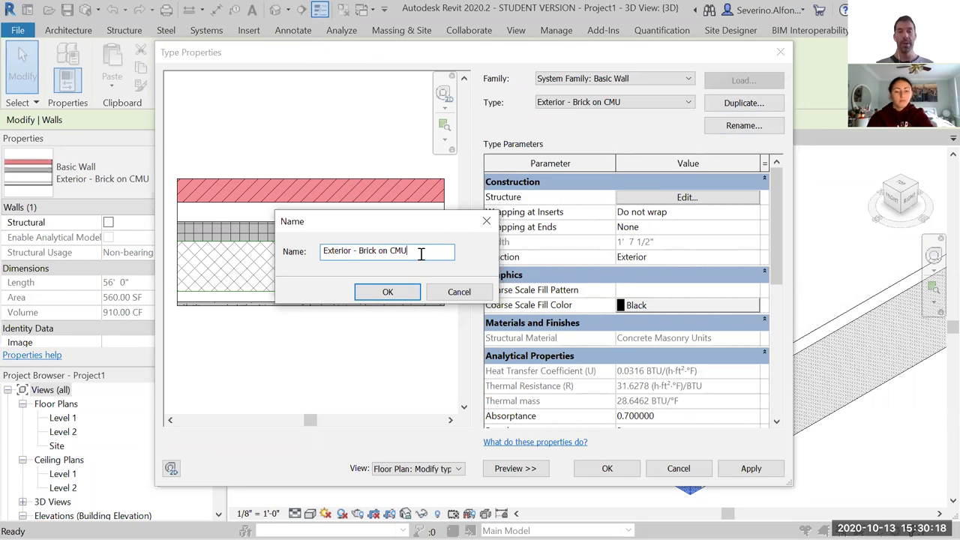
drag(420, 254, 393, 255)
click(395, 255)
double_click(398, 252)
text(Ga)
text(lass)
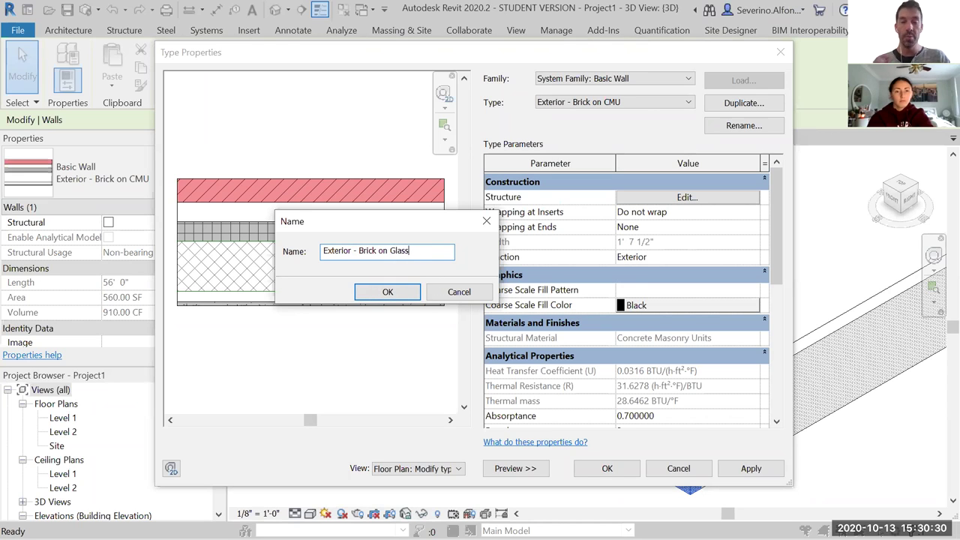
click(388, 293)
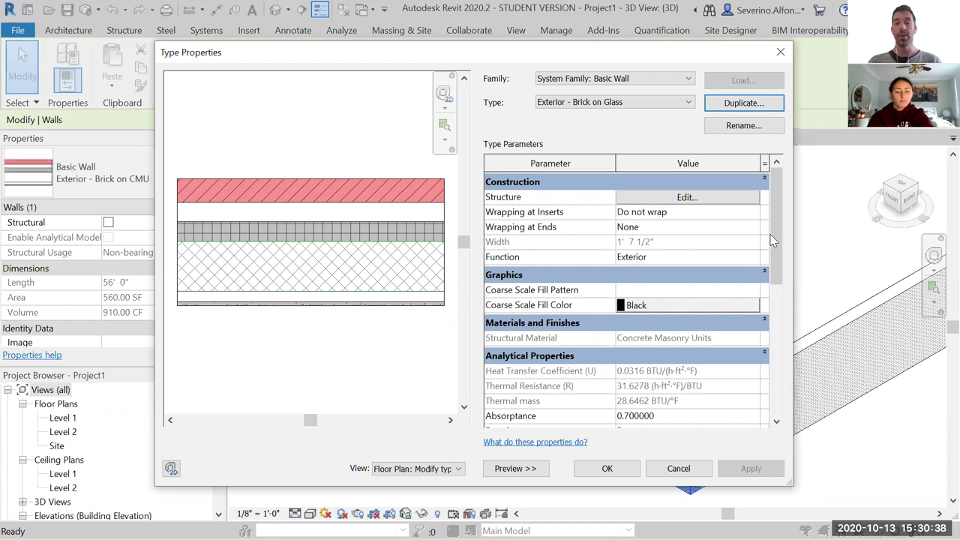
- Edit the structure of Exterior - Brick on Glass and delete its exterior Finish 1 [4] layer of common brick
scroll(780, 294, down, 1)
scroll(780, 295, down, 5)
scroll(780, 295, up, 5)
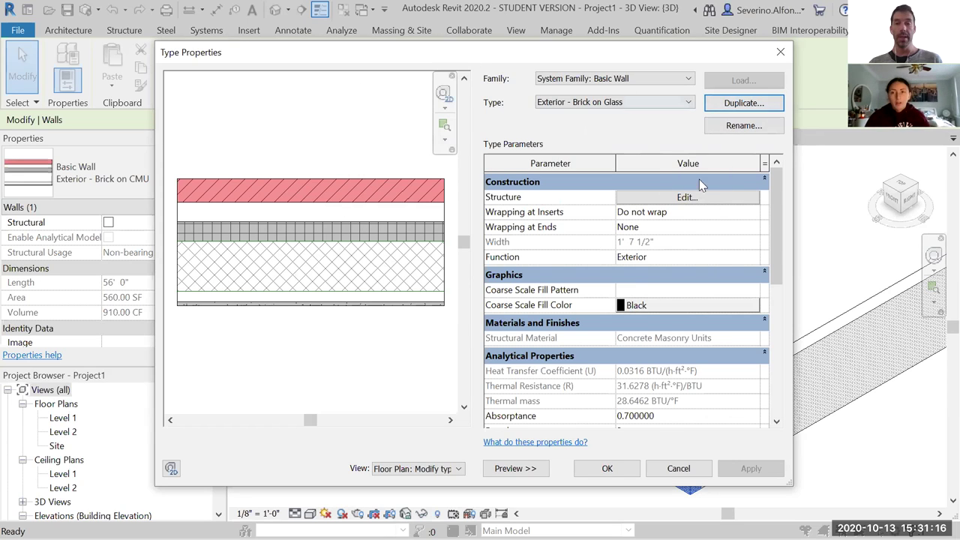
click(685, 197)
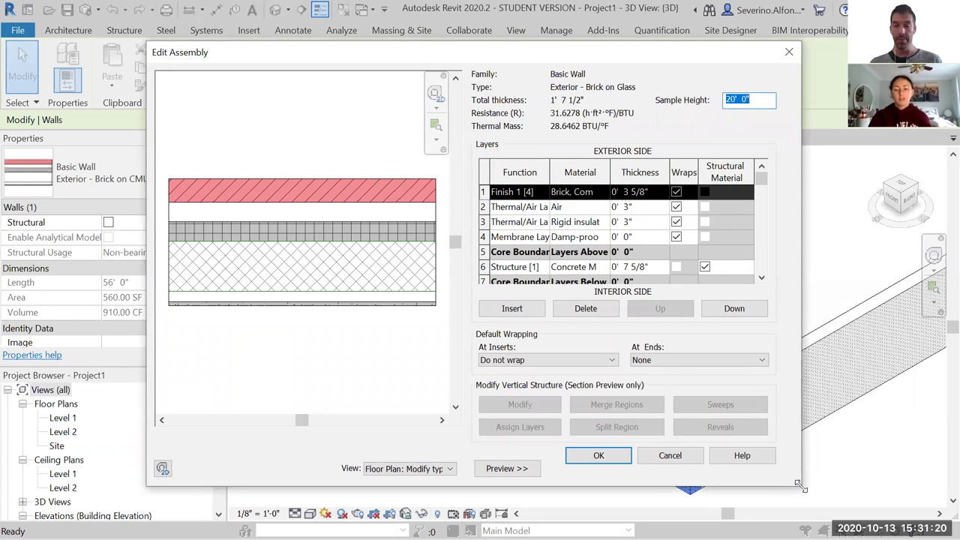
drag(799, 486, 874, 517)
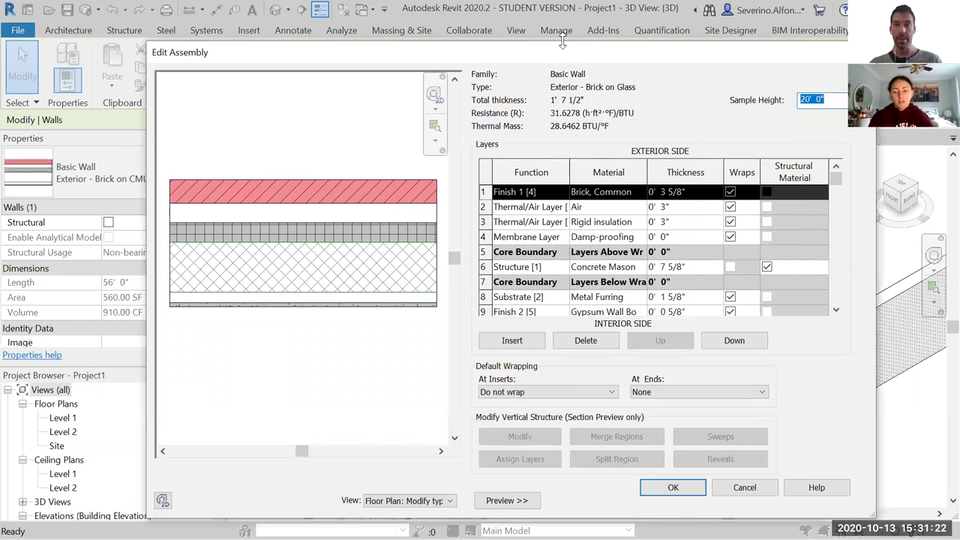
drag(561, 43, 561, 19)
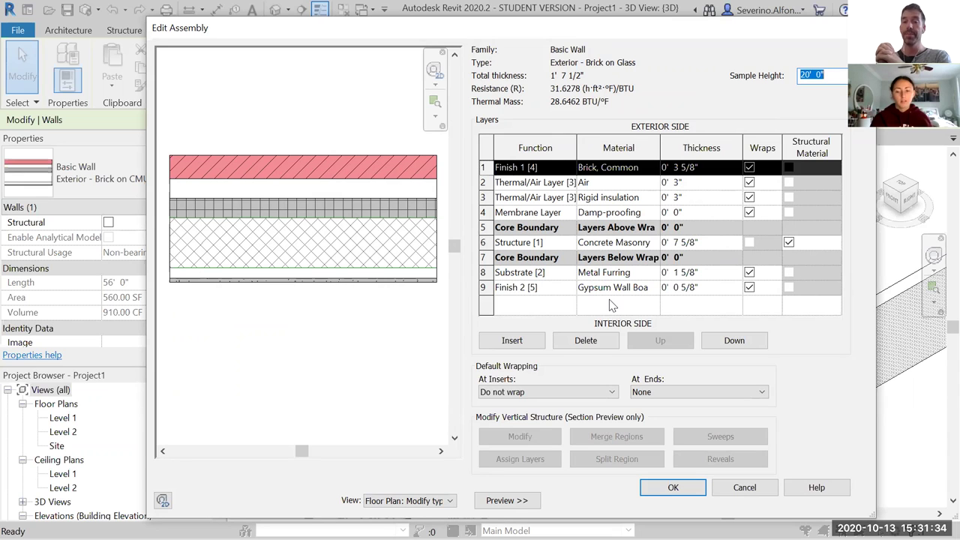
click(574, 350)
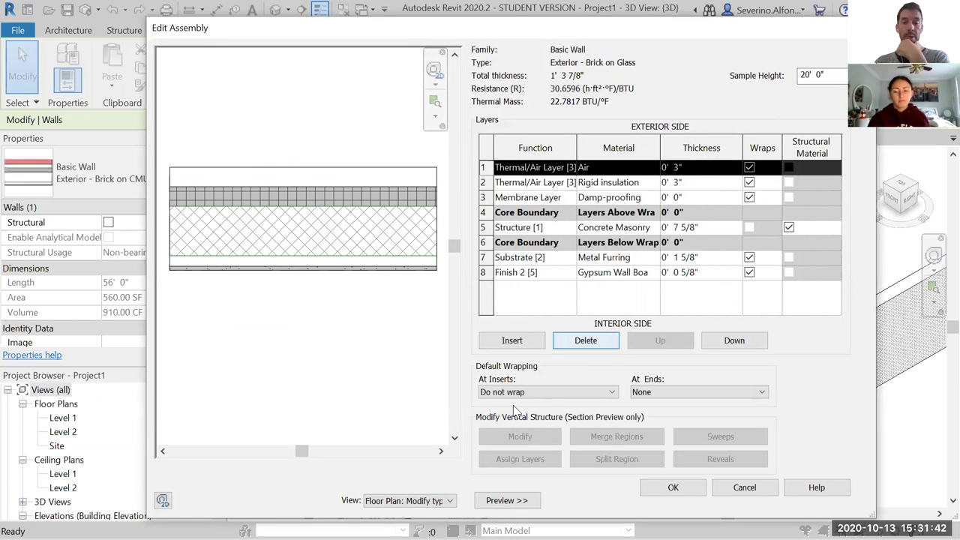
click(507, 500)
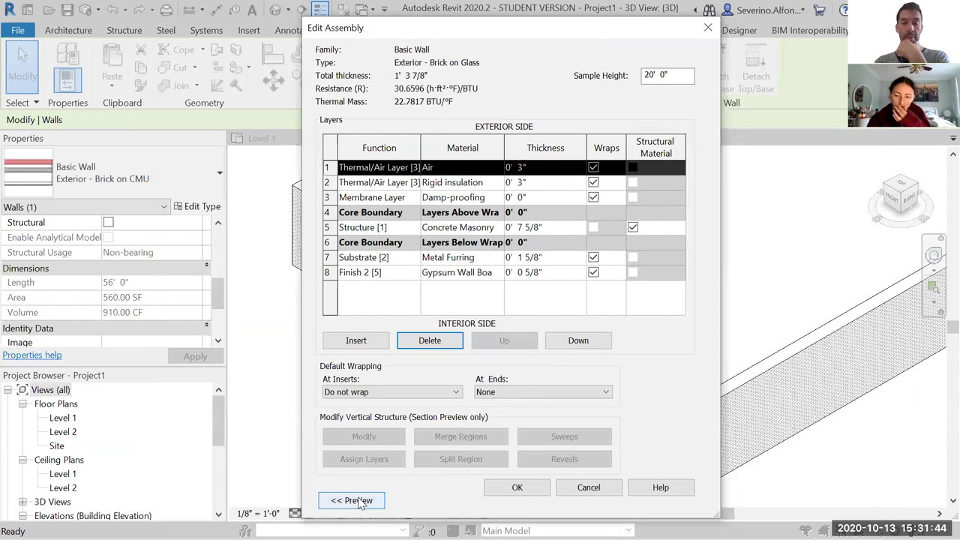
click(358, 500)
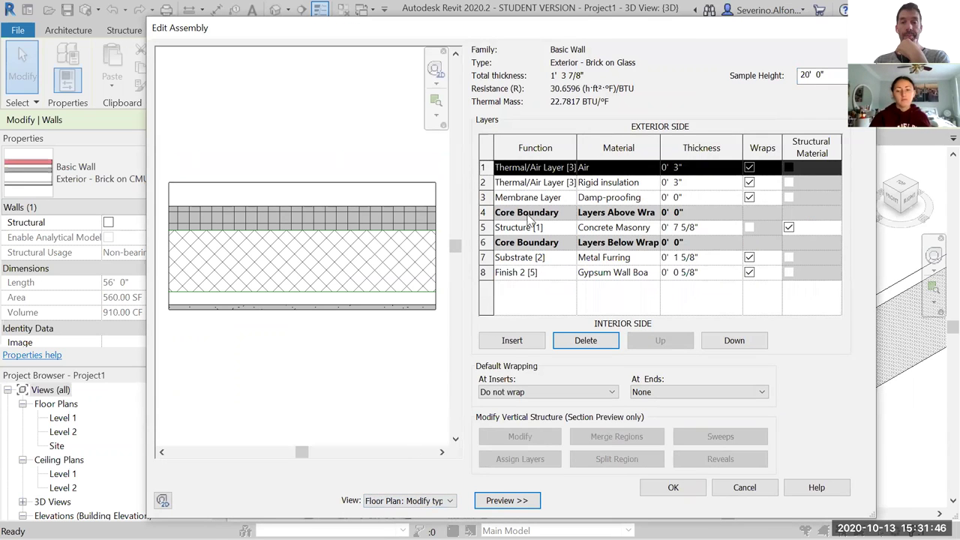
- Change the function of the outermost air layer of Exterior - Brick on Glass to Finish 2 [5]
click(540, 168)
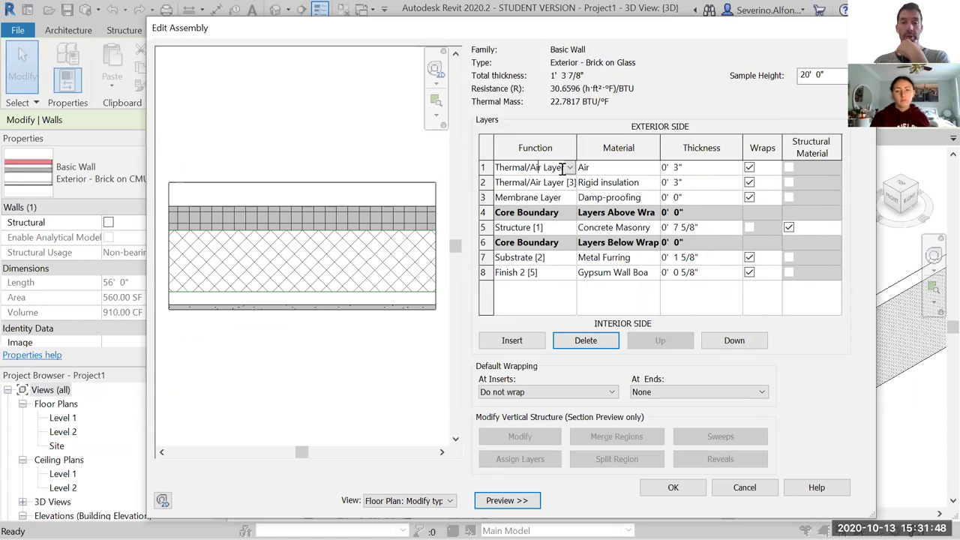
click(569, 168)
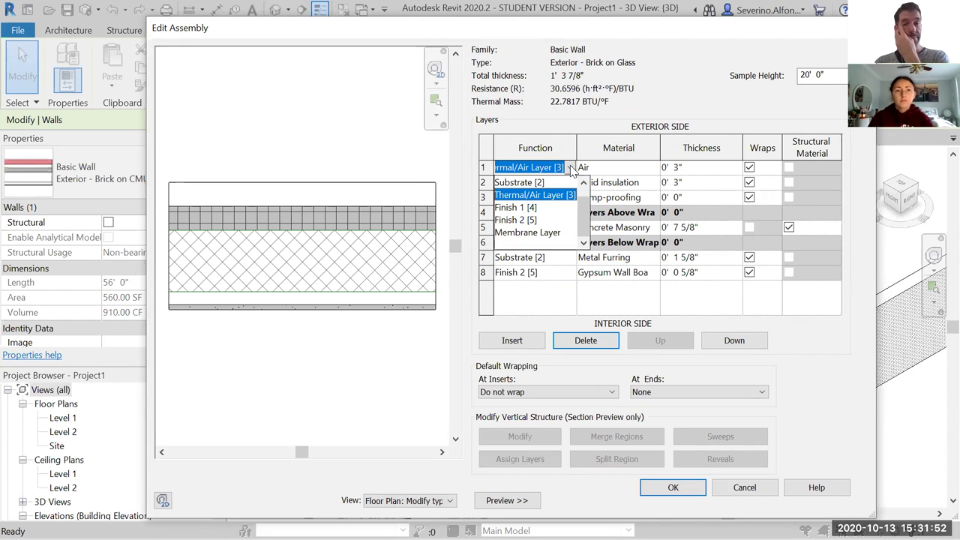
click(570, 168)
click(570, 168)
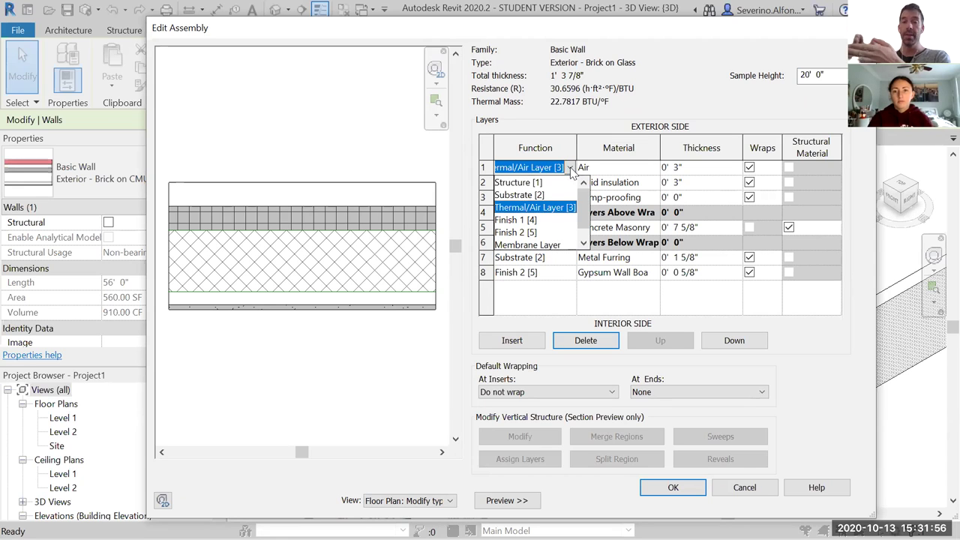
click(528, 233)
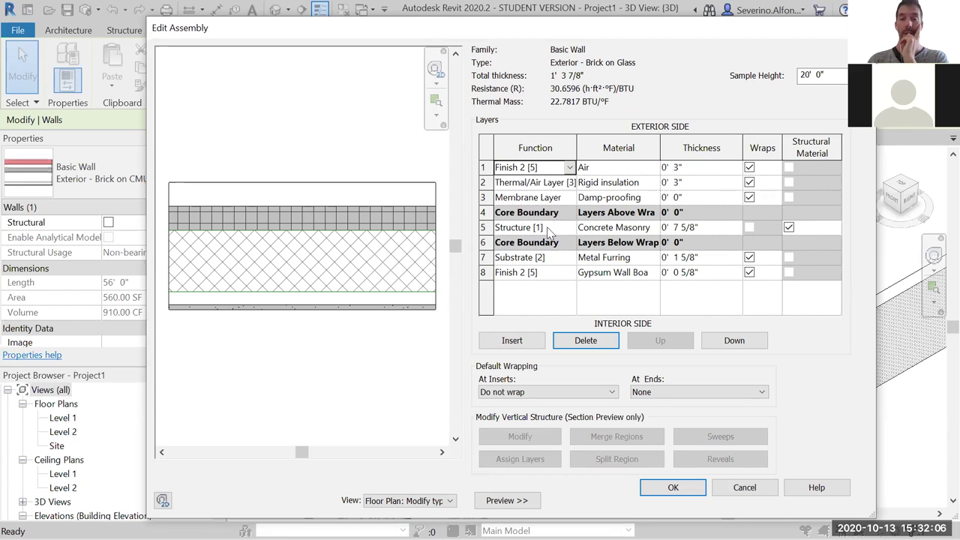
- Search the materials for wood and assign Cherry to the outermost Finish 2 [5] layer
click(656, 171)
click(654, 167)
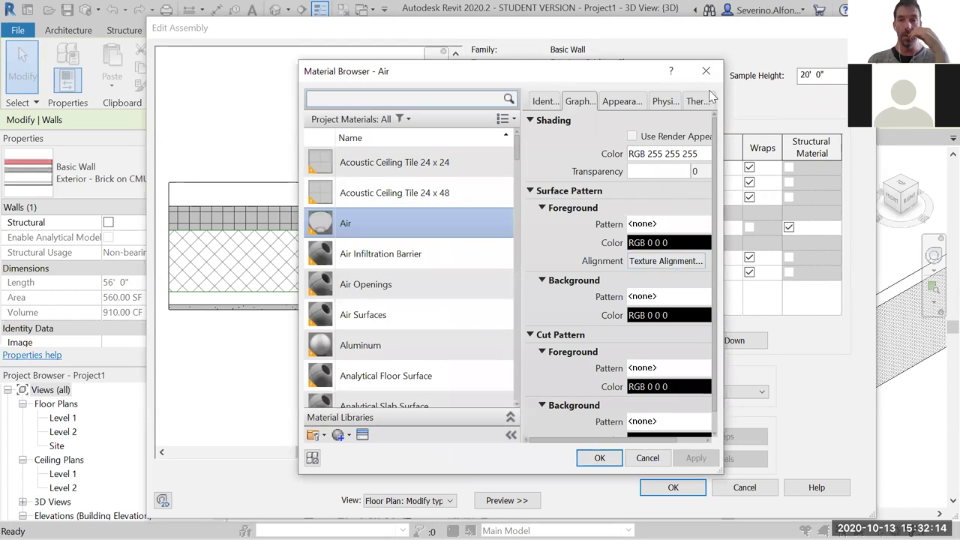
mouse_move(518, 145)
mouse_down()
mouse_move(489, 388)
mouse_move(517, 332)
mouse_move(527, 141)
mouse_up()
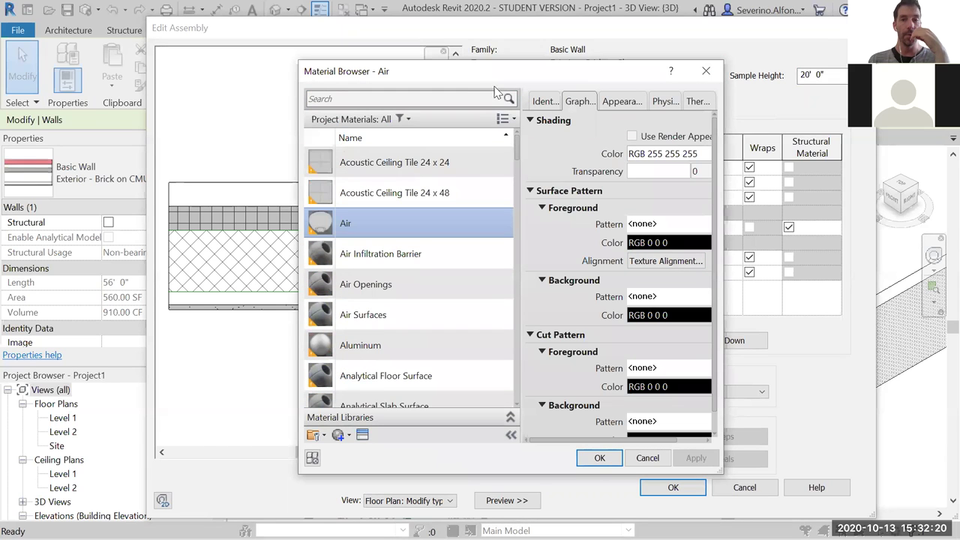
drag(485, 78, 300, 107)
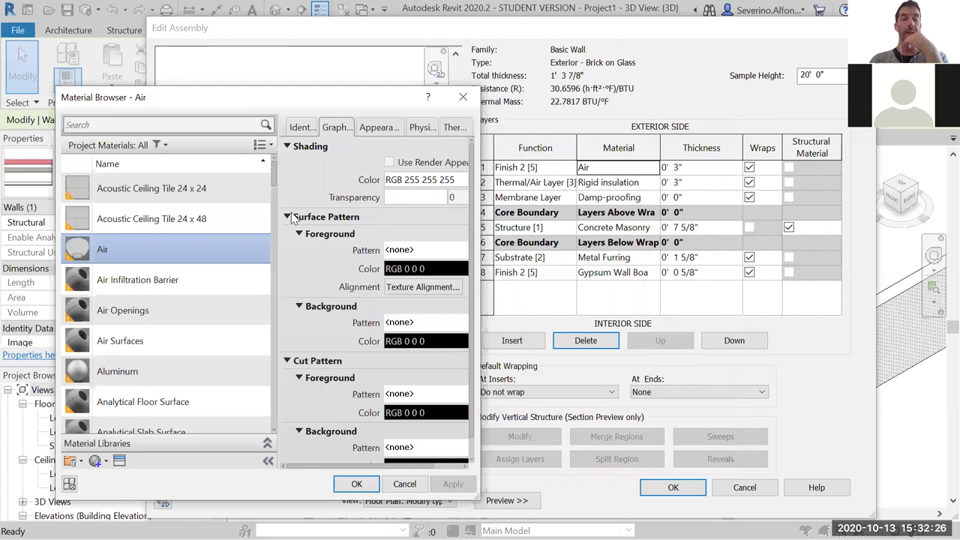
click(139, 126)
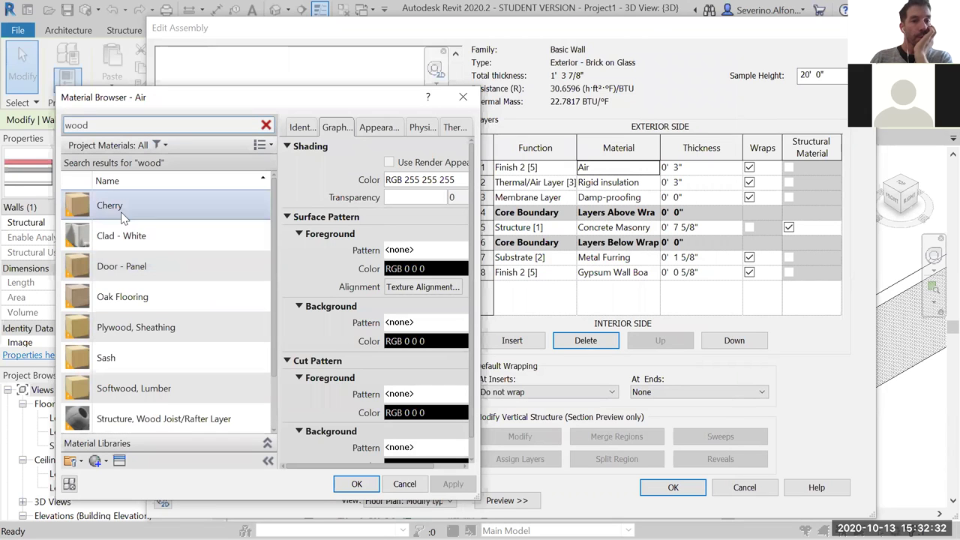
click(126, 216)
click(354, 483)
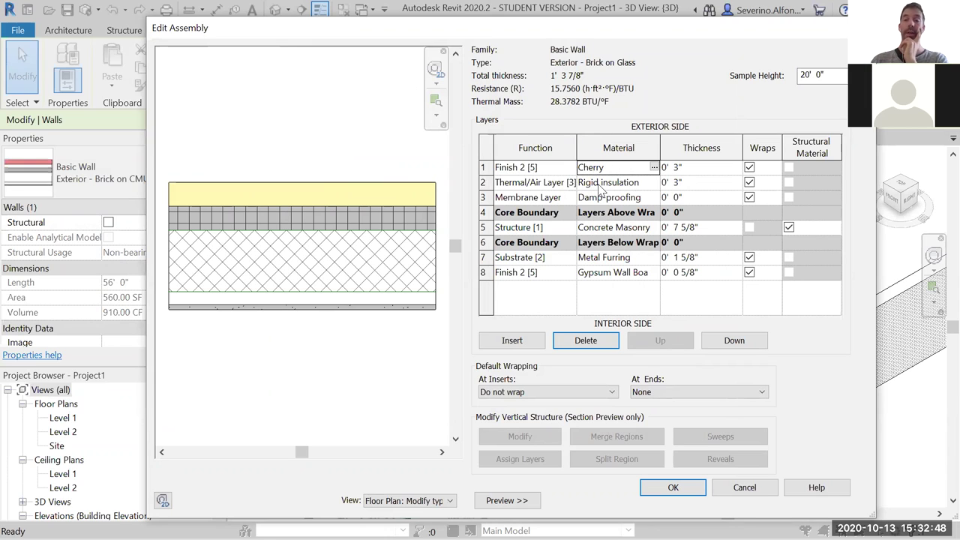
- Set the Cherry layer's thickness to 1" and accept the edited structure and type properties for the front wall
click(686, 168)
double_click(674, 167)
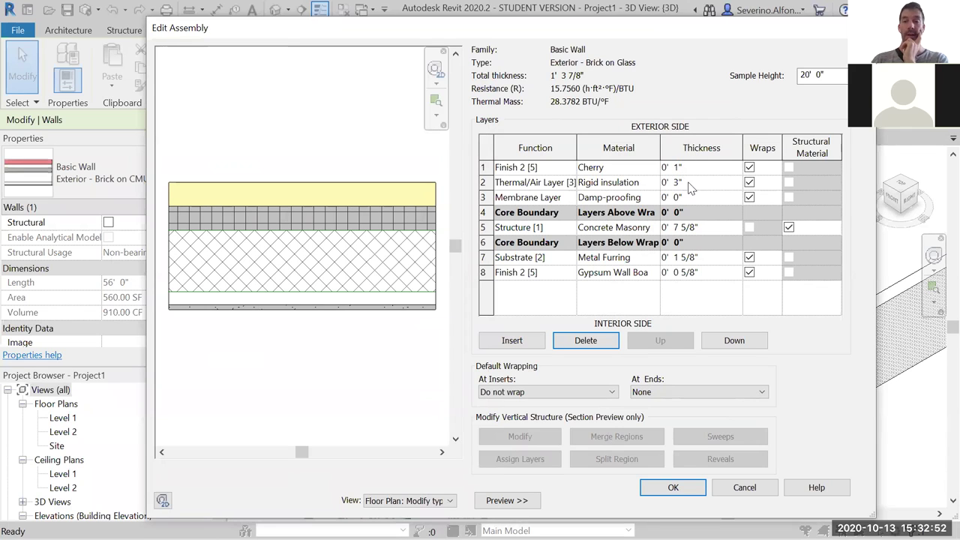
click(686, 184)
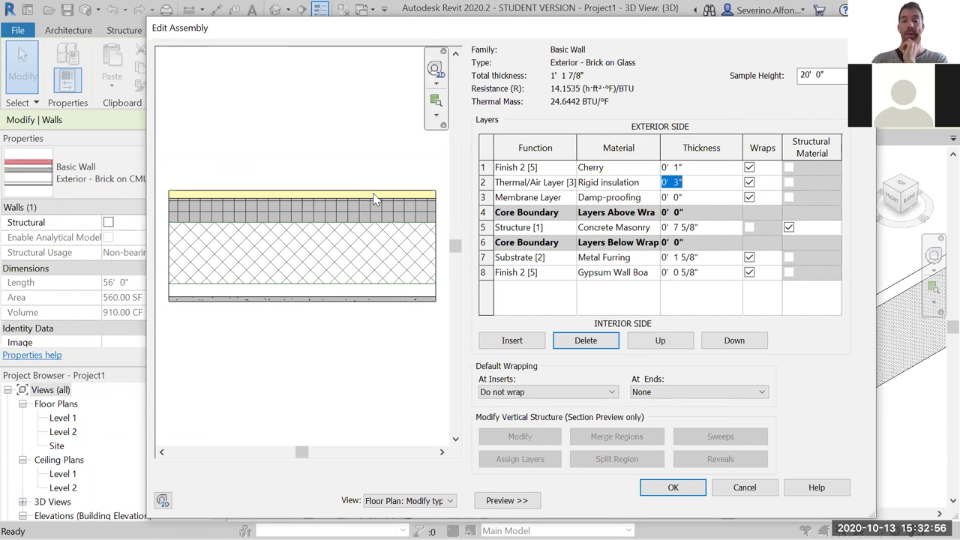
click(672, 487)
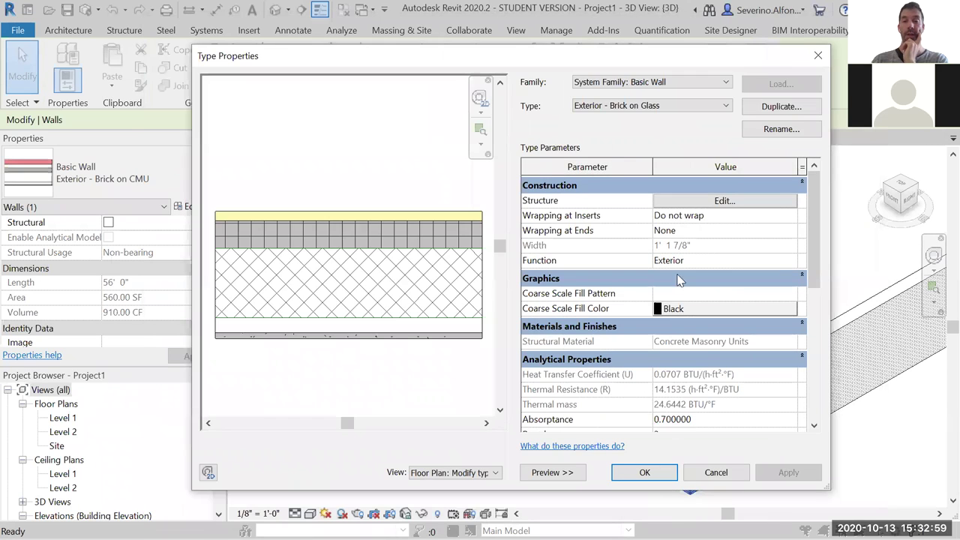
click(646, 477)
click(423, 415)
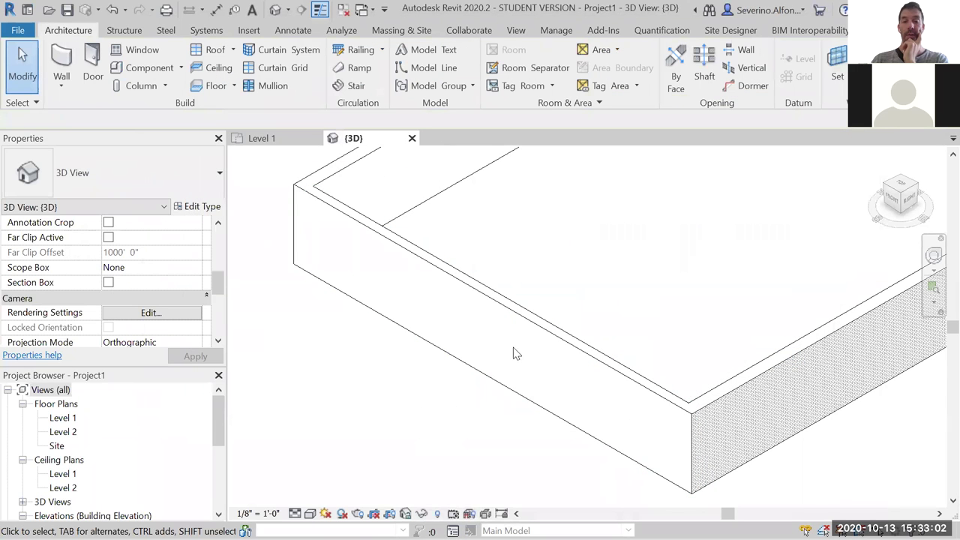
- Select the front wall and review the layer structure of Exterior - Brick on Glass without changing it
click(532, 325)
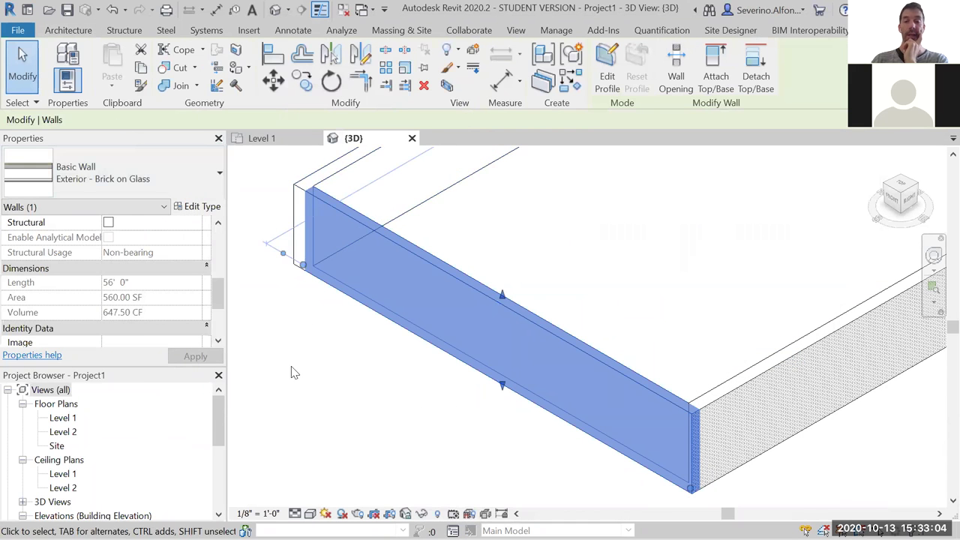
click(420, 397)
scroll(465, 395, down, 3)
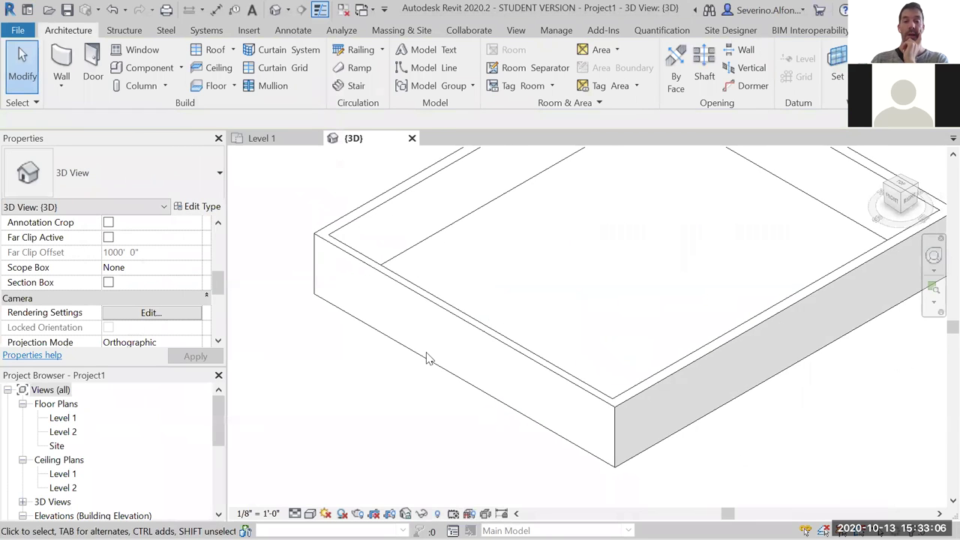
click(347, 311)
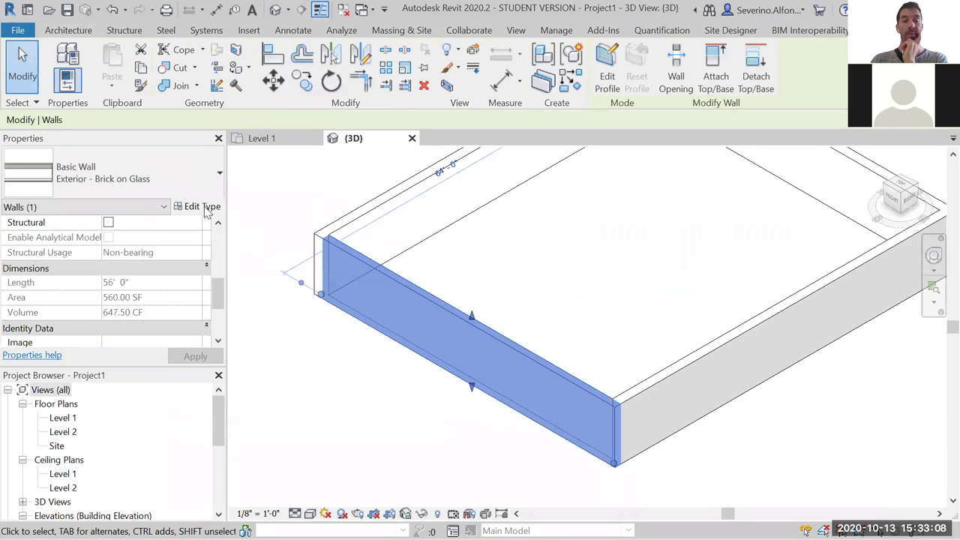
double_click(395, 305)
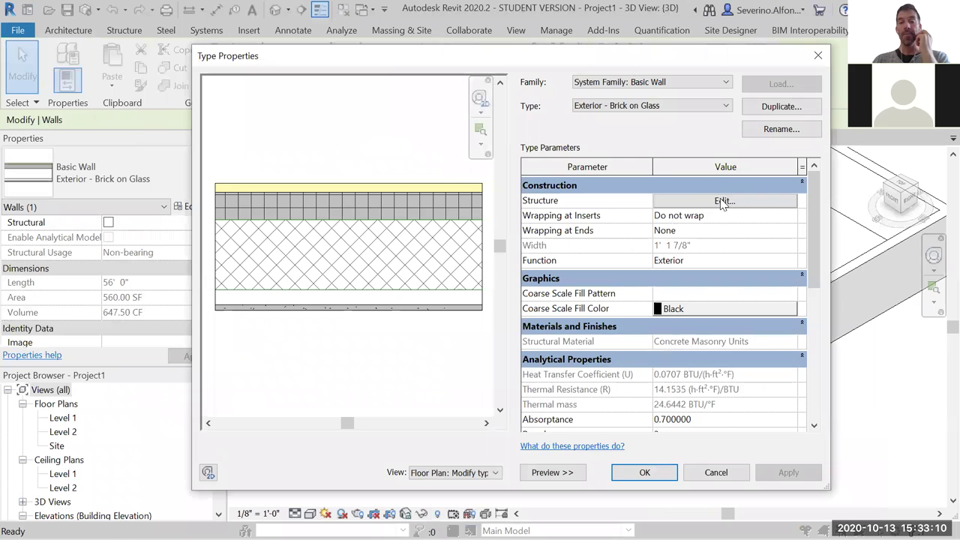
click(723, 201)
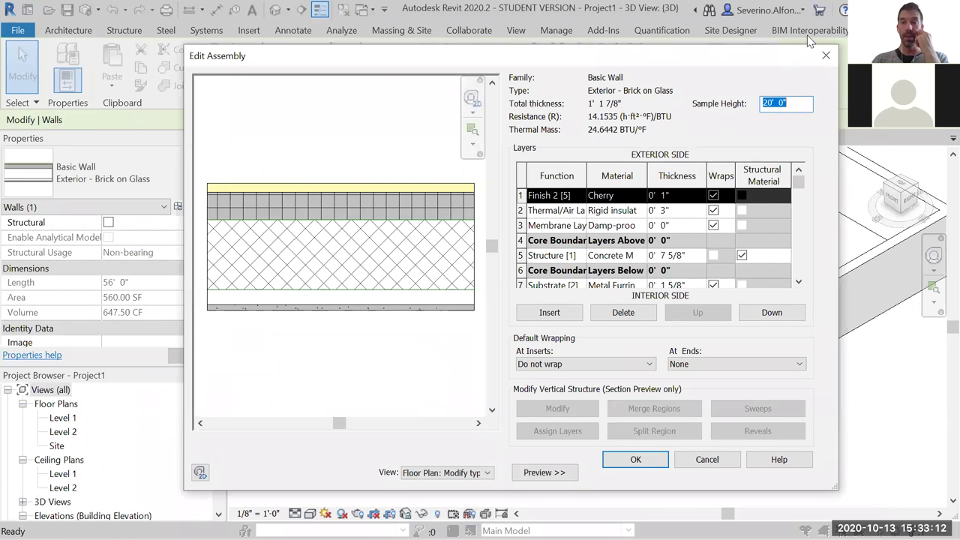
click(825, 56)
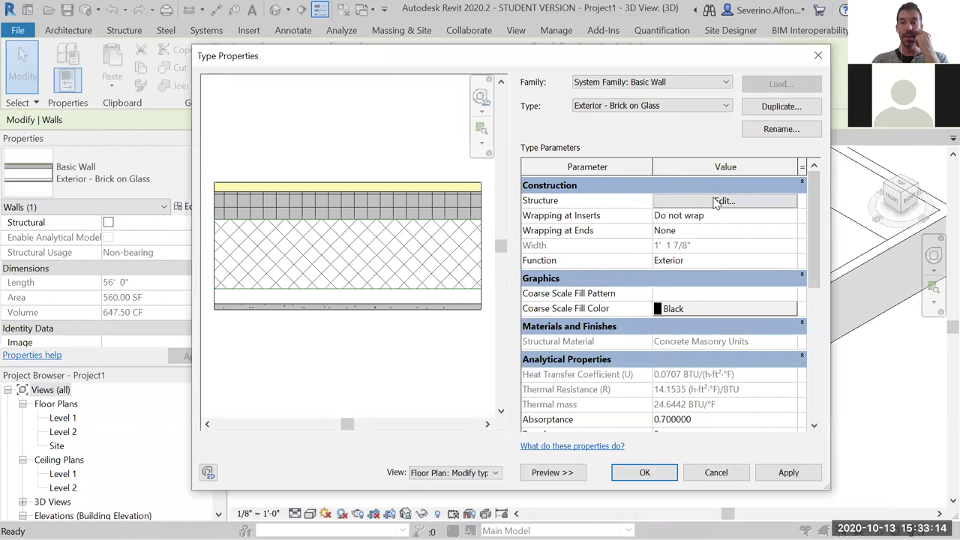
click(818, 56)
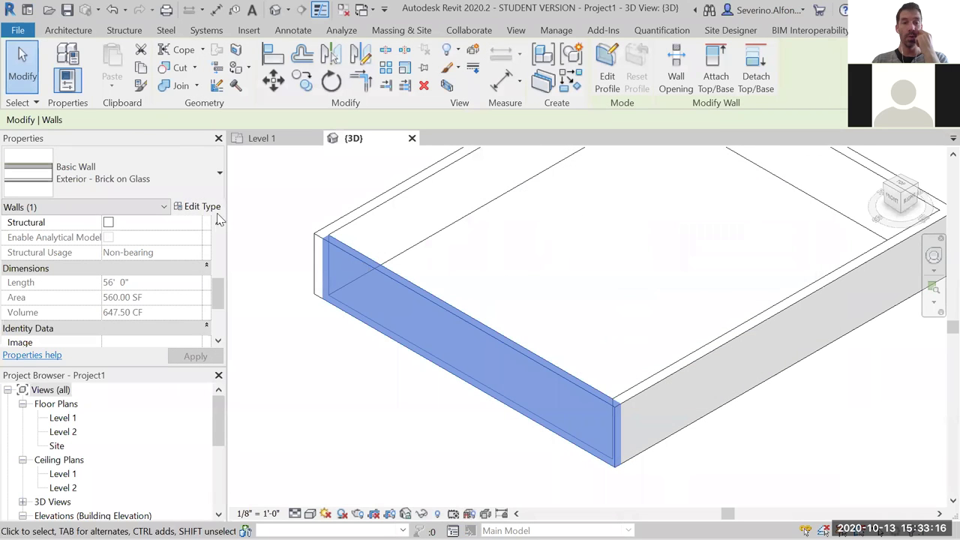
click(201, 207)
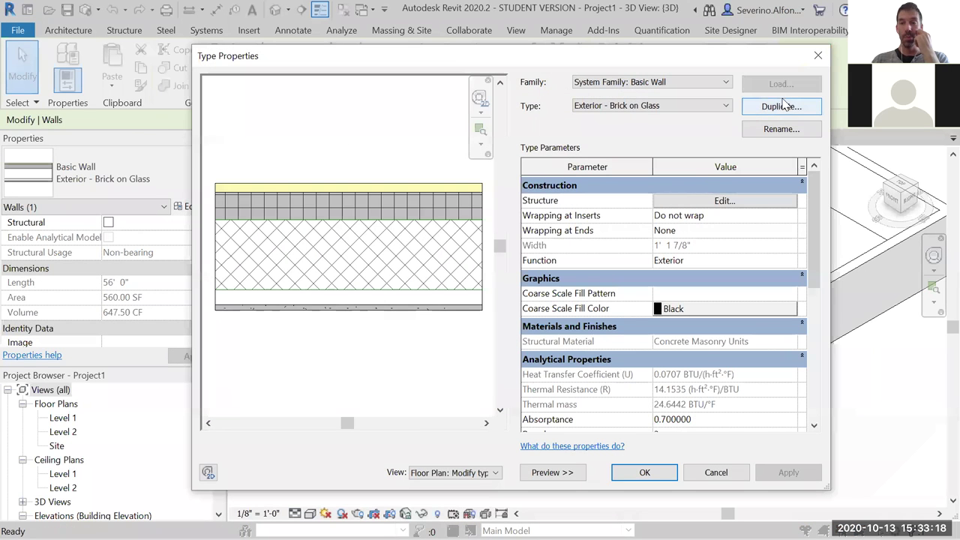
click(722, 201)
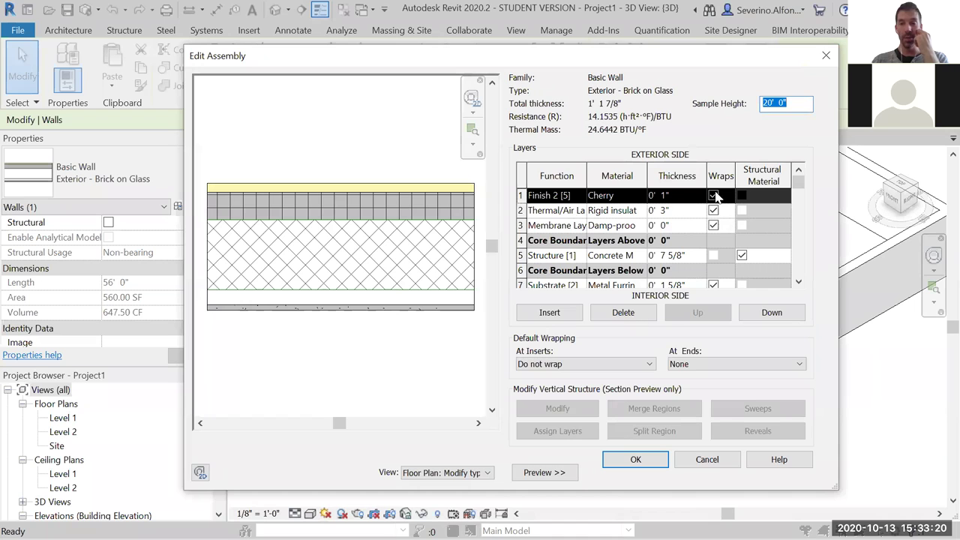
click(826, 57)
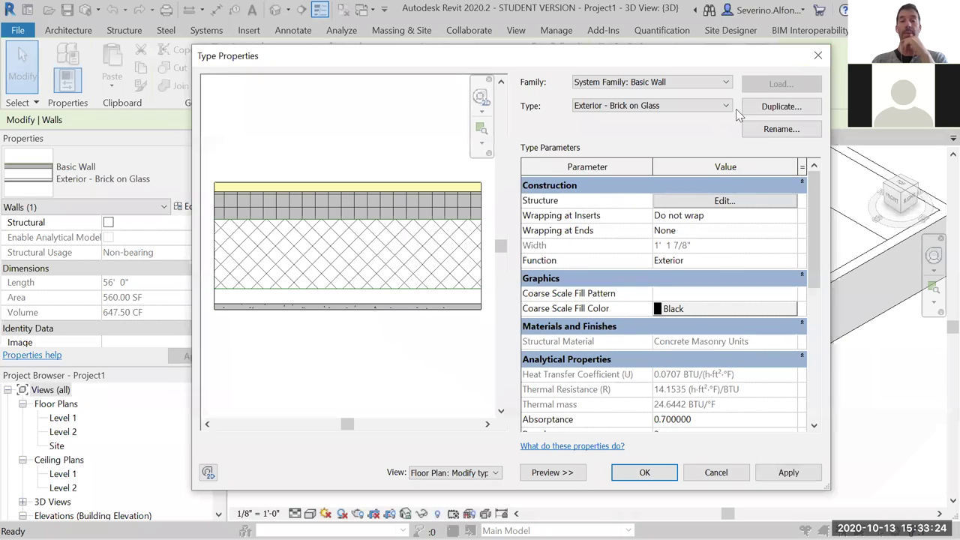
click(821, 58)
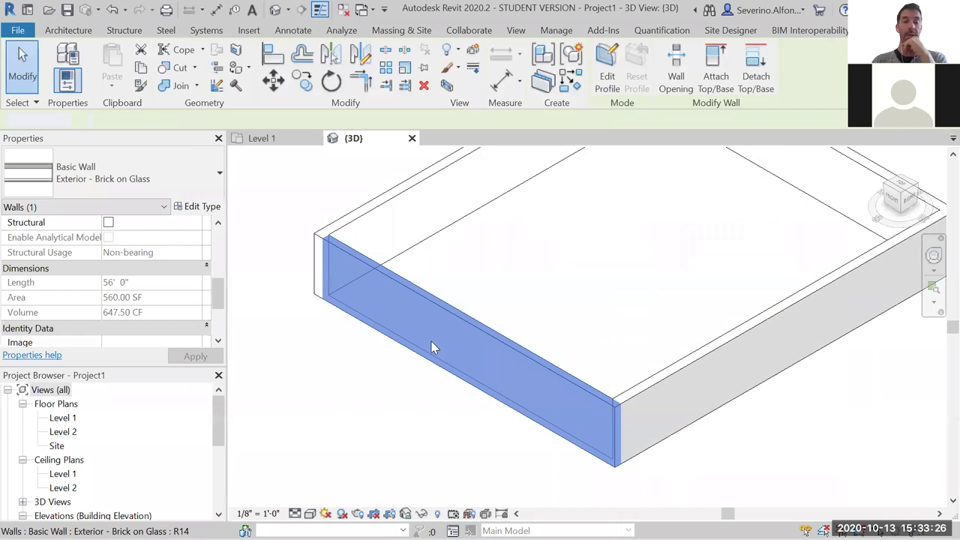
click(350, 369)
- Draw a start-end-radius arc wall in Exterior - Brick on CMU beside the front wall, about 14' 11" in radius and spanning about 146°
scroll(467, 300, down, 1)
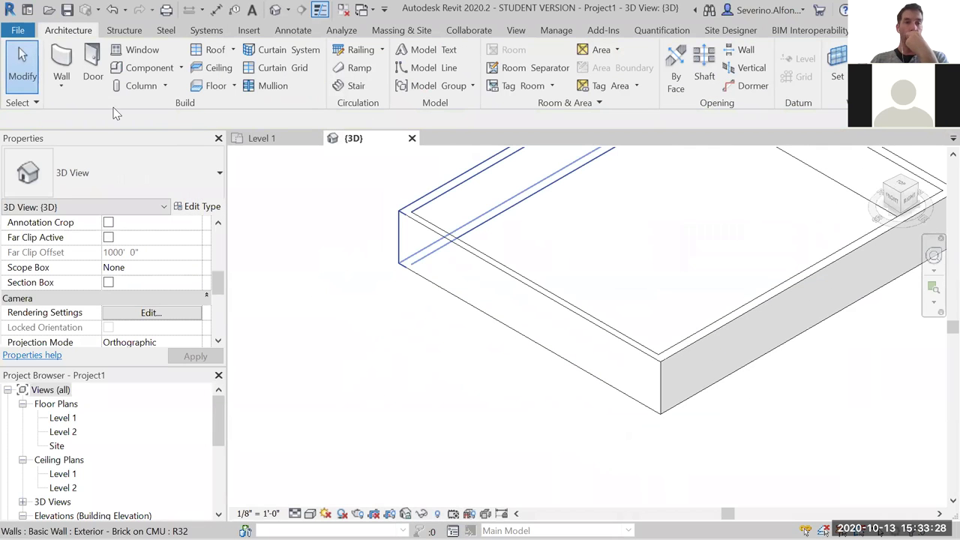
click(58, 66)
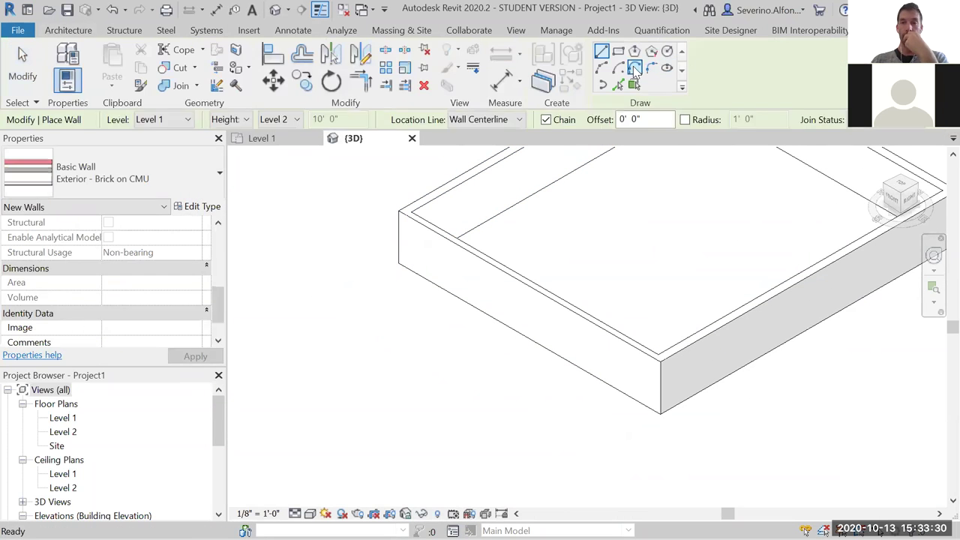
click(602, 67)
click(413, 446)
click(339, 330)
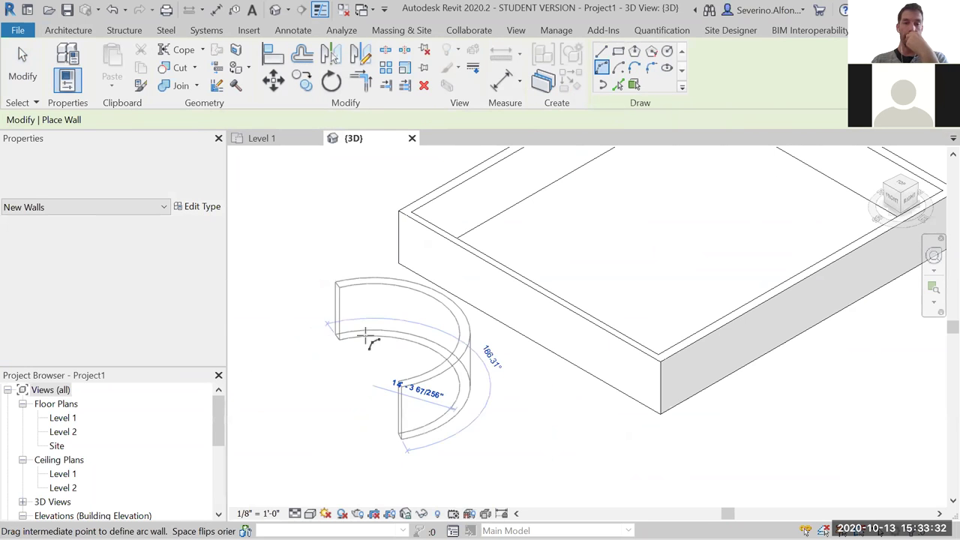
click(439, 409)
key(Escape)
key(Escape)
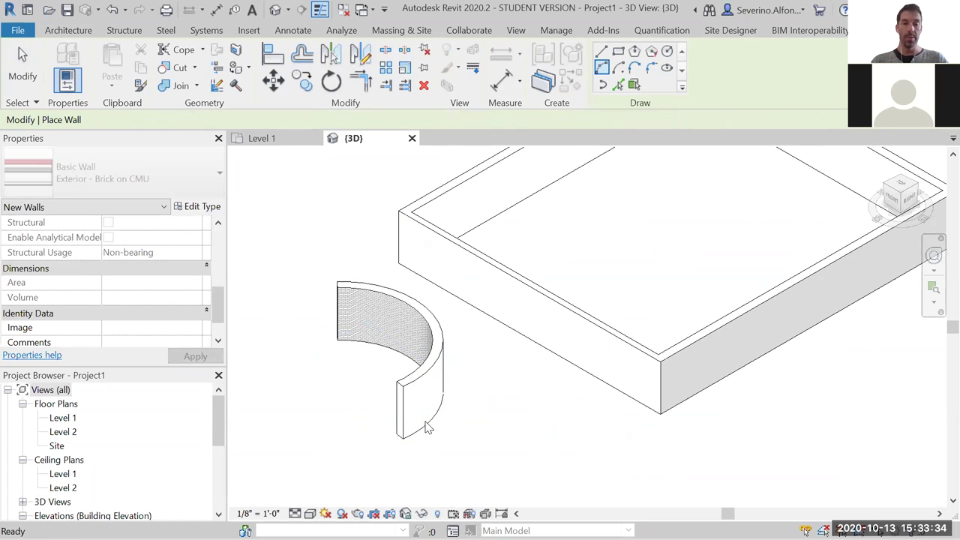
scroll(423, 400, up, 2)
shift+middle_drag(422, 399, 546, 412)
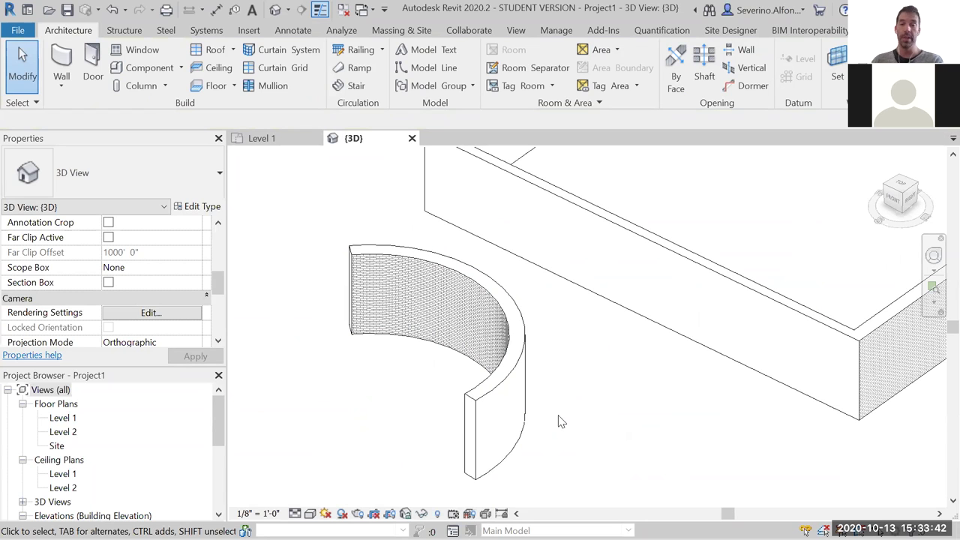
- Look through the wall types available for new walls down to the curtain wall types, keeping the current type
click(113, 174)
scroll(103, 362, down, 3)
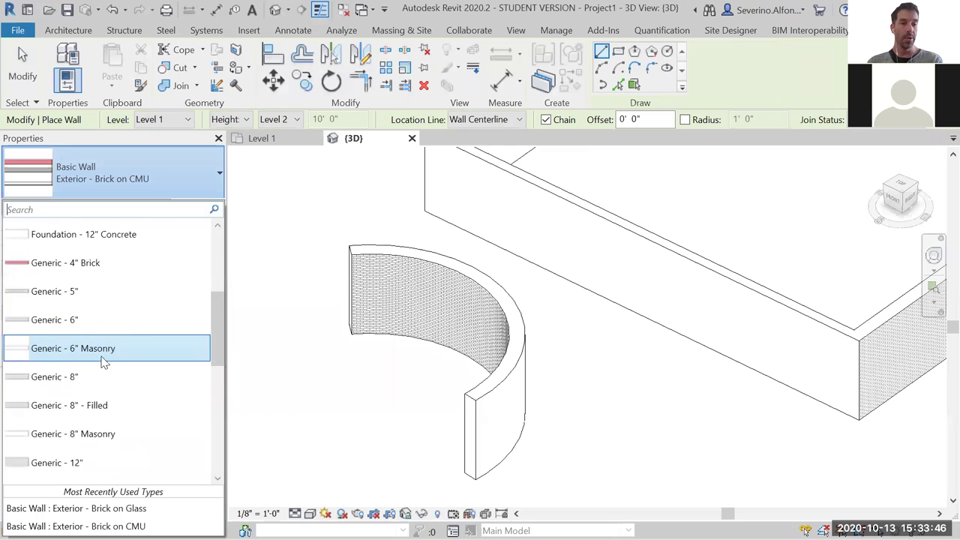
scroll(103, 362, down, 5)
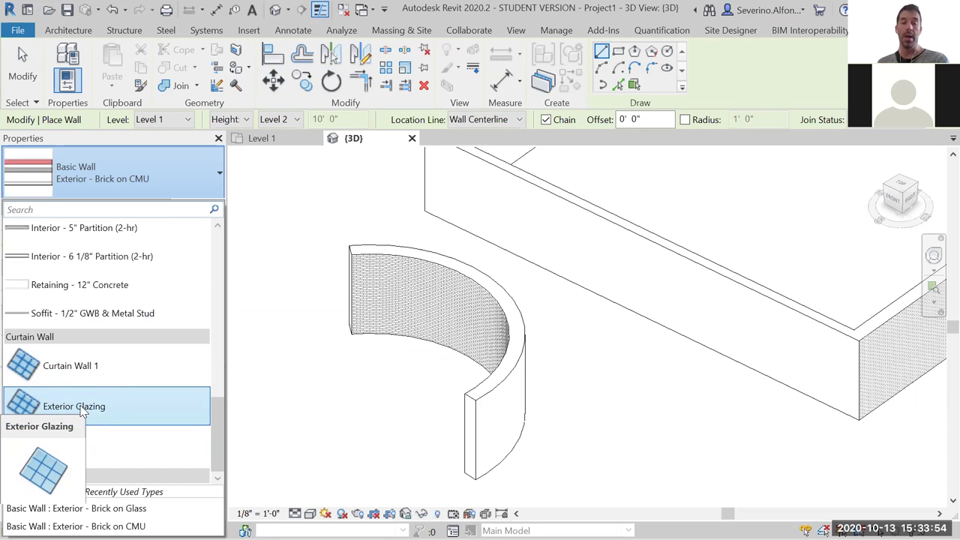
click(571, 413)
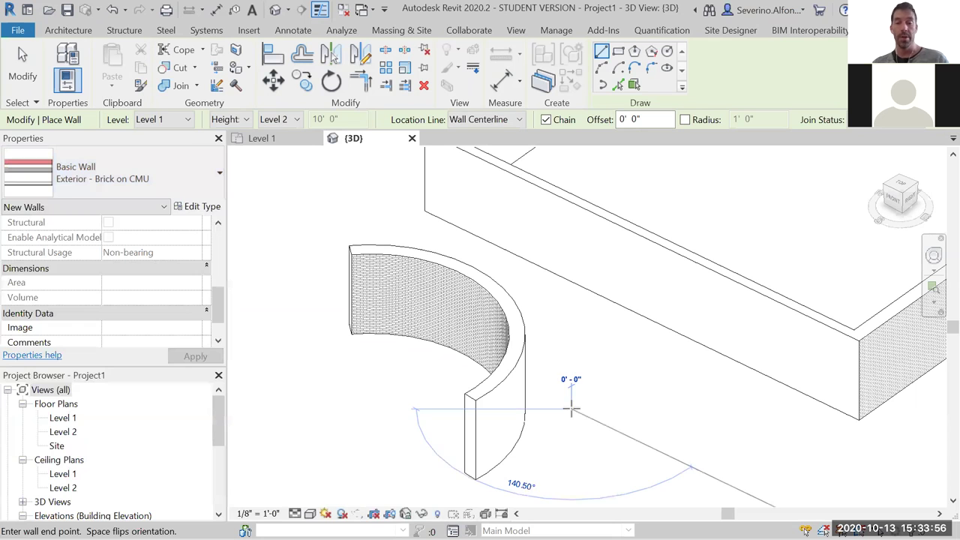
key(Escape)
key(Escape)
- Duplicate the curved wall's type under the new name Exterior - Glass 1"
click(442, 322)
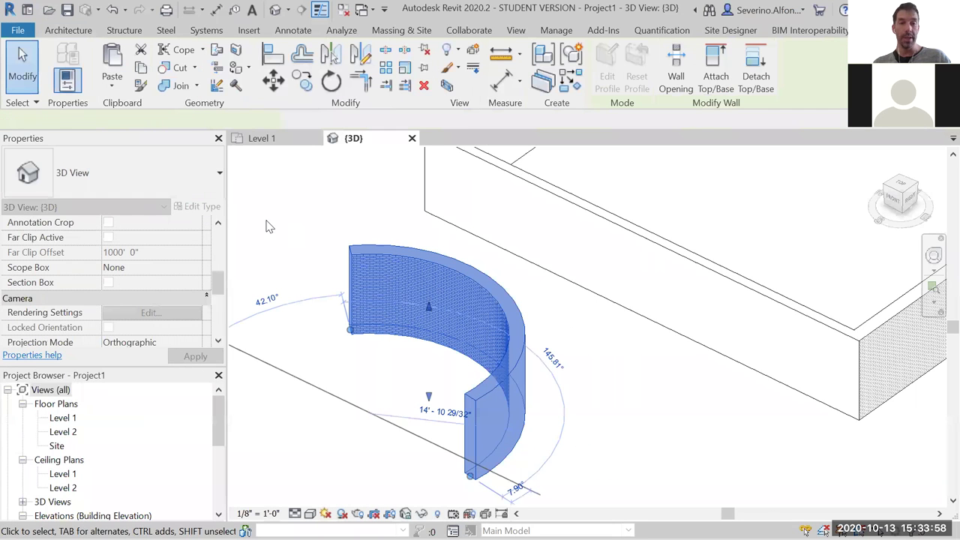
click(201, 207)
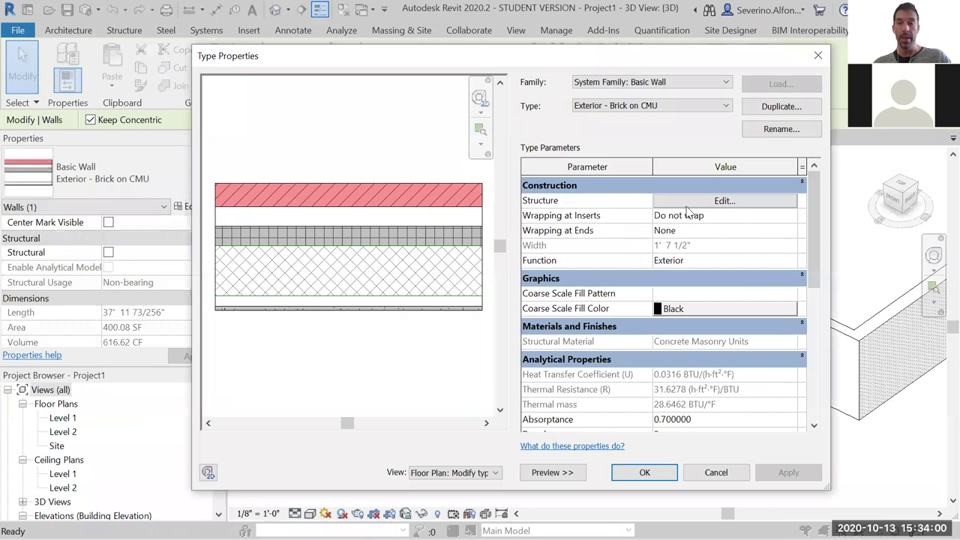
click(718, 201)
click(799, 59)
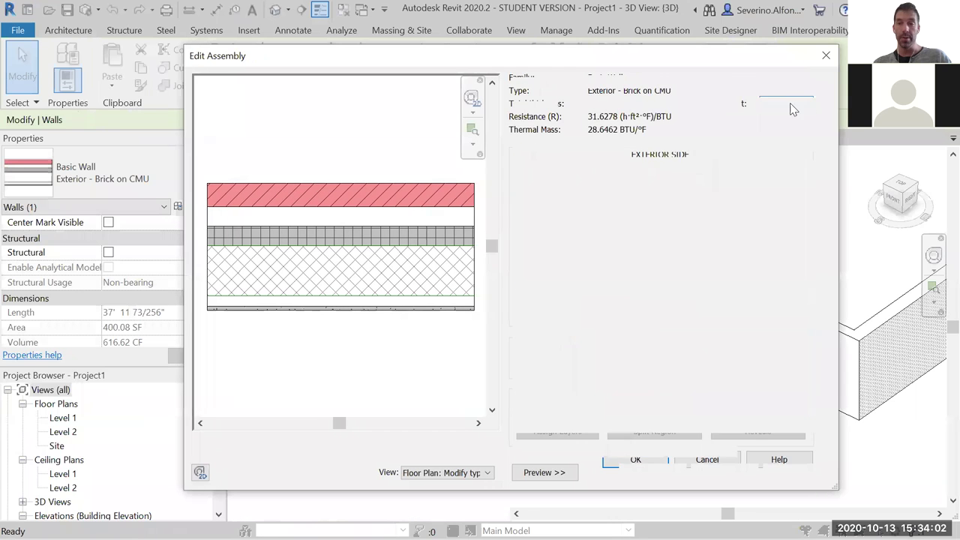
click(780, 107)
drag(423, 250, 366, 253)
text(G)
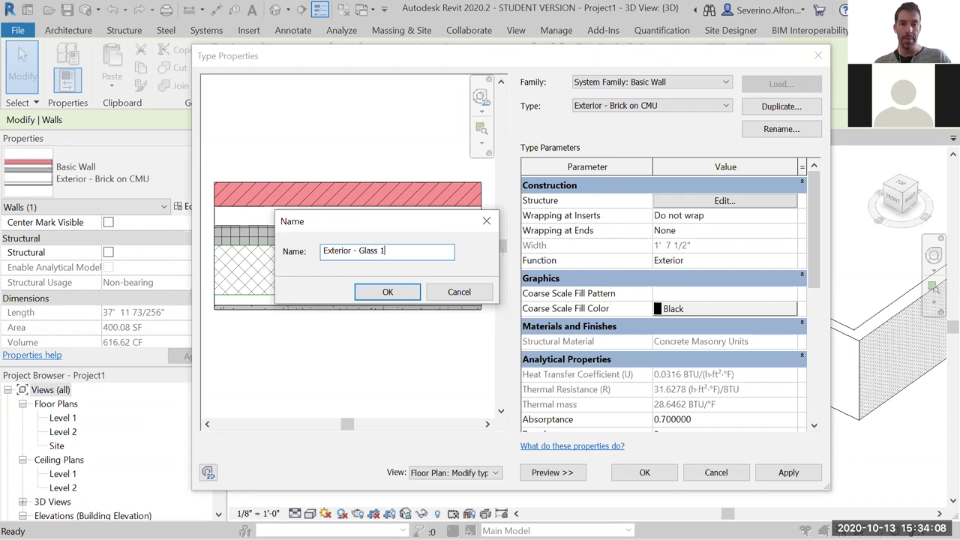
text(lass 1)
click(387, 292)
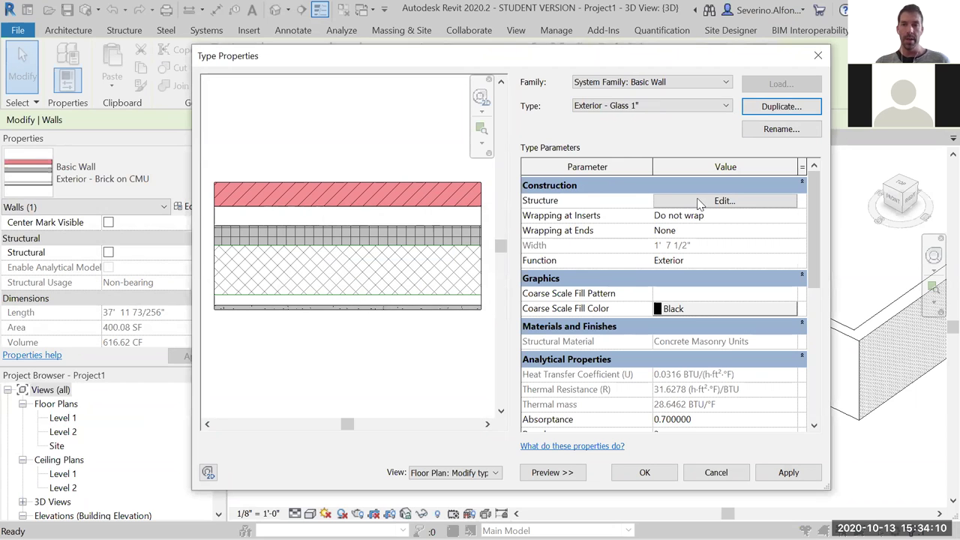
- Delete all exterior and interior layers from the Exterior - Glass 1" structure, keeping only the Structure [1] layer between the core boundaries
click(697, 200)
click(625, 313)
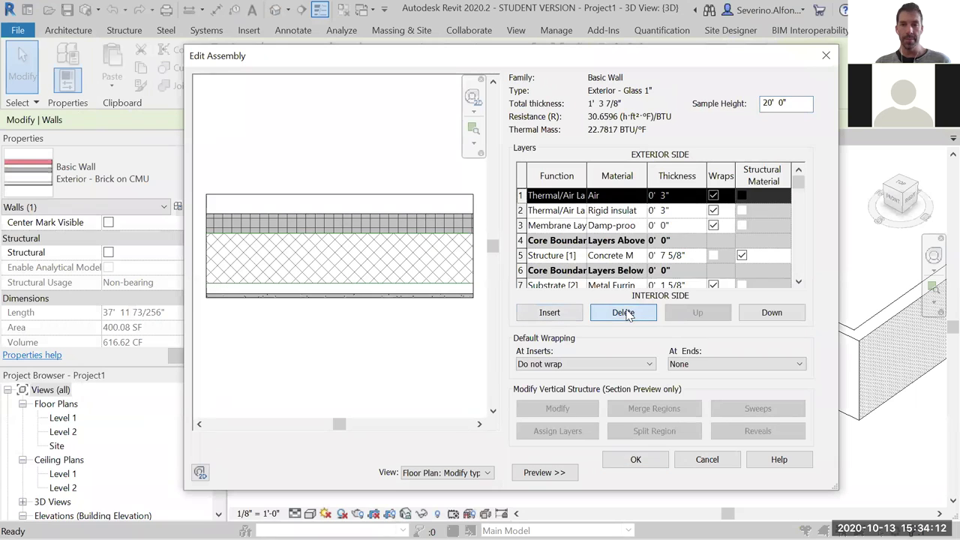
click(627, 314)
click(629, 315)
click(627, 313)
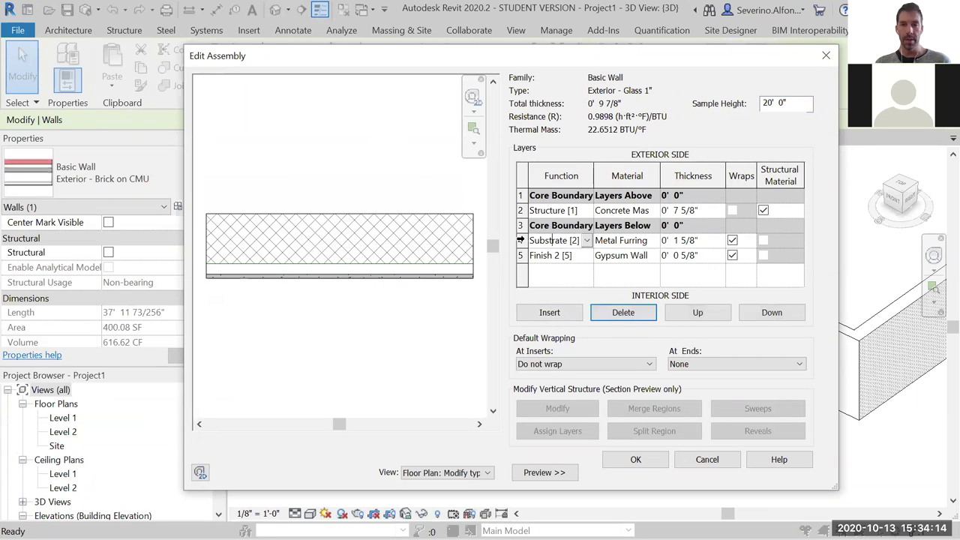
click(607, 313)
click(609, 313)
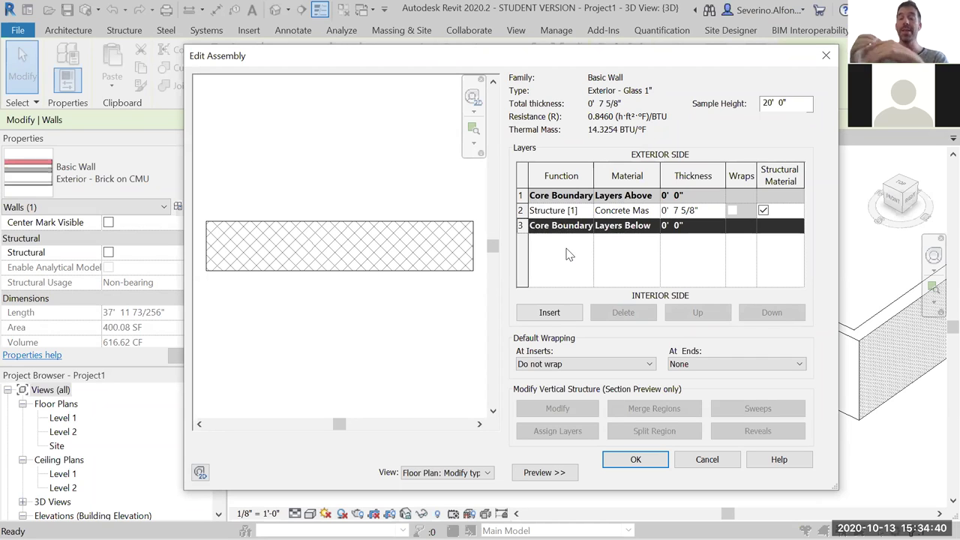
- Keep the remaining layer's function as Structure [1] and assign it the Glass material
click(586, 213)
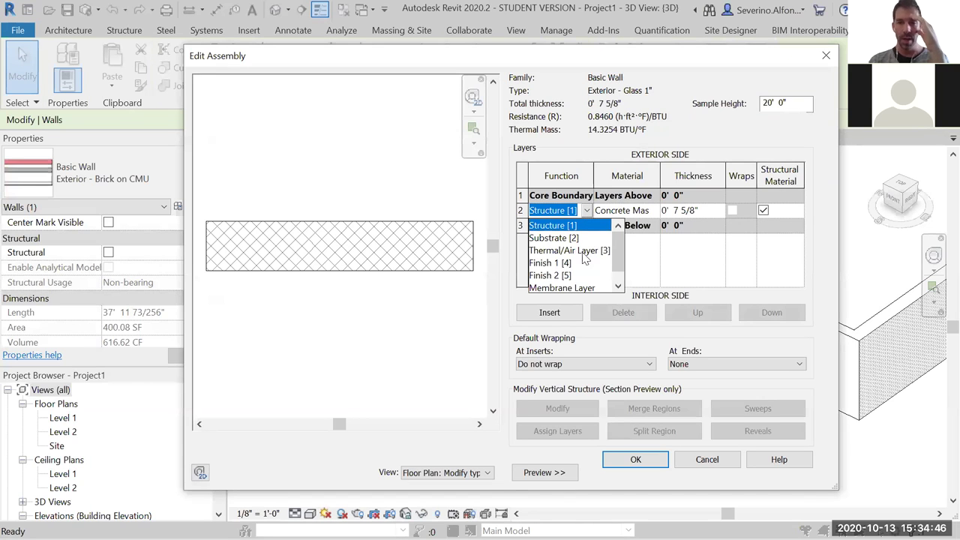
click(564, 226)
click(654, 210)
text(glass)
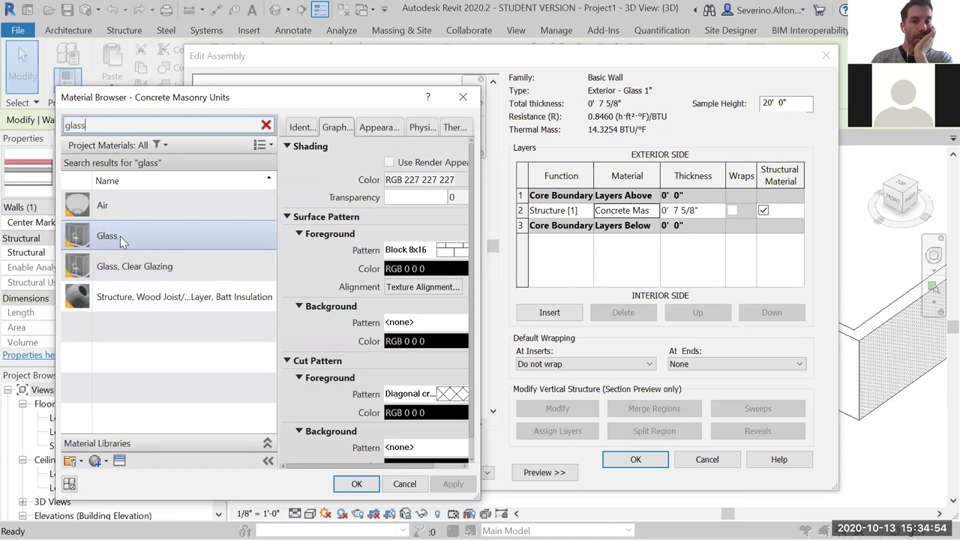
click(120, 236)
click(357, 483)
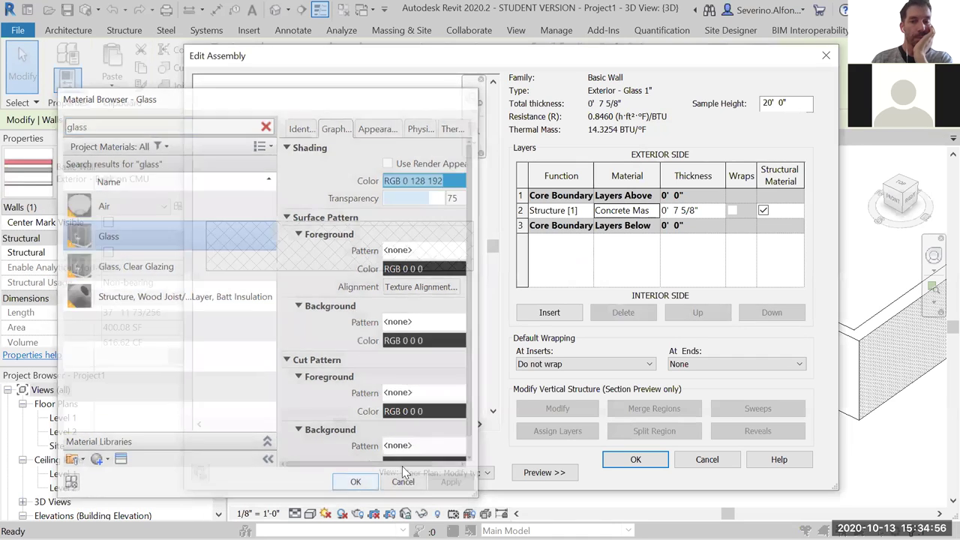
- Set the glass layer's thickness to 1" and accept the edited structure and type properties
click(695, 212)
drag(694, 211, 677, 211)
text(1")
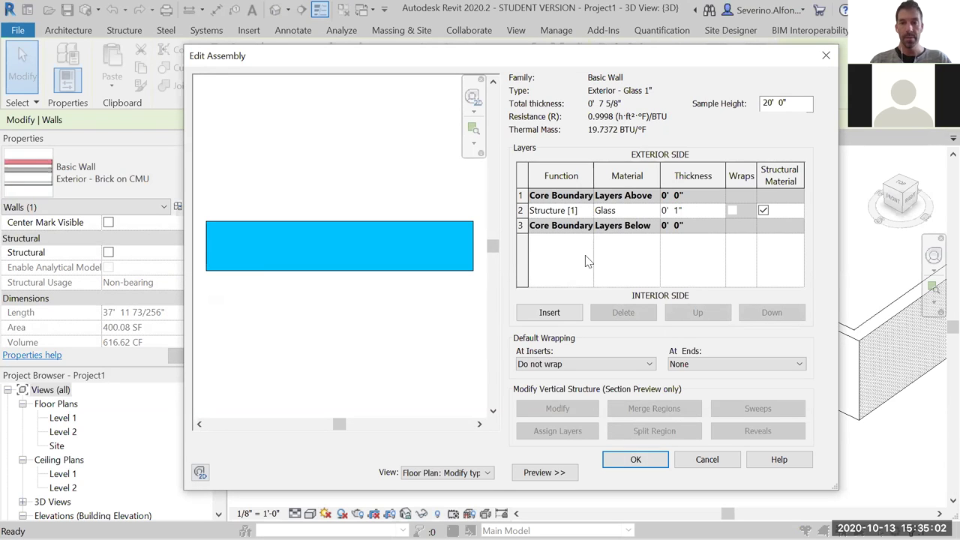
click(637, 459)
click(641, 470)
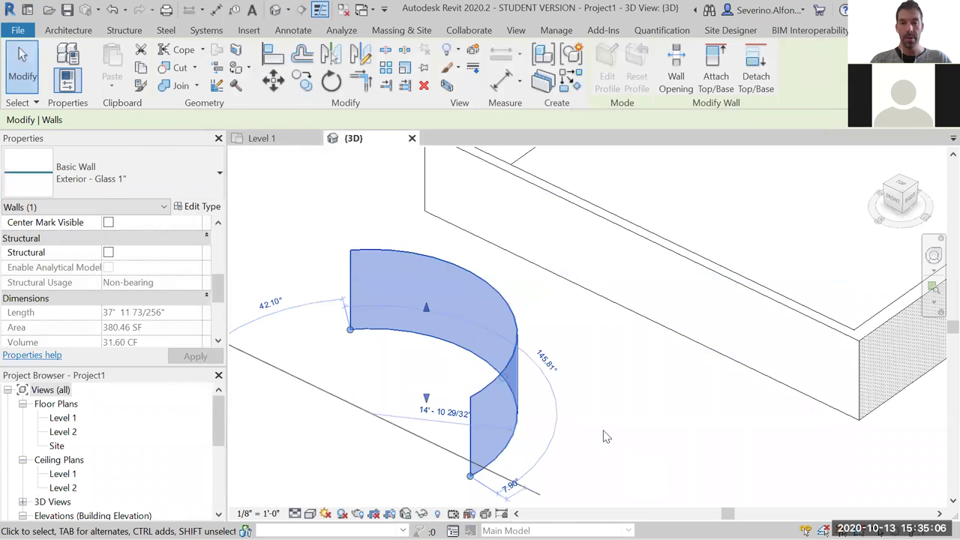
- Deselect the curved glass wall and examine its thin top edge and overall shape up close
key(Escape)
scroll(379, 333, up, 3)
middle_drag(407, 396, 435, 251)
scroll(424, 257, up, 2)
scroll(428, 261, up, 2)
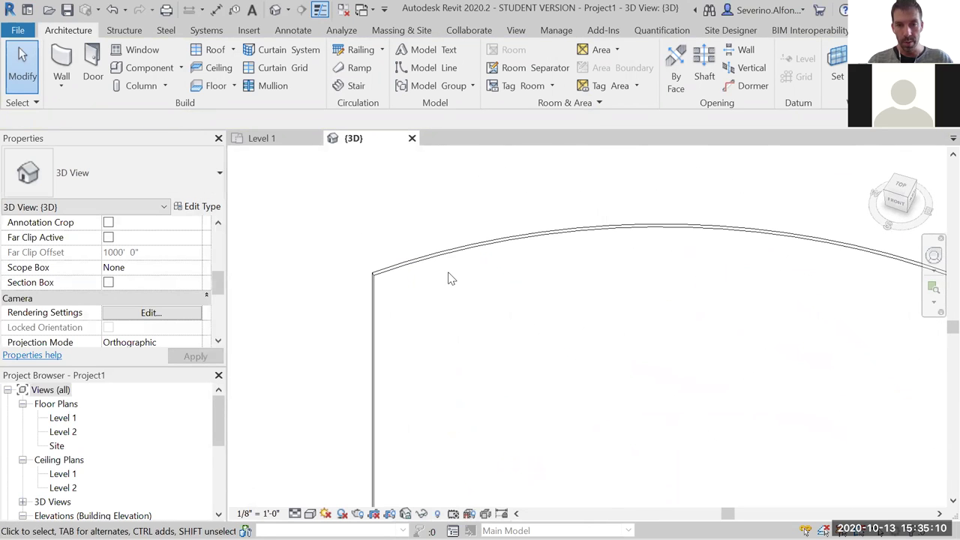
scroll(449, 279, down, 3)
middle_drag(499, 302, 450, 274)
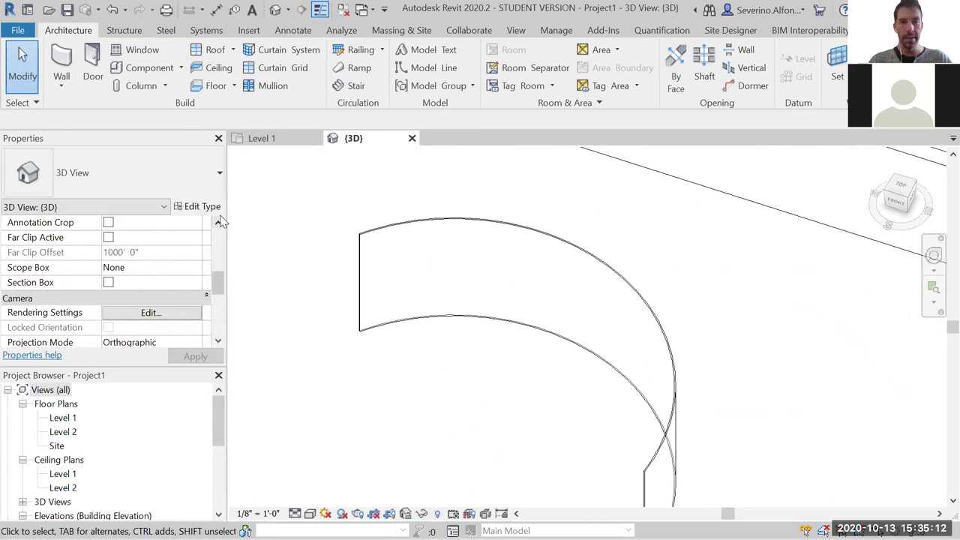
middle_drag(436, 335, 392, 294)
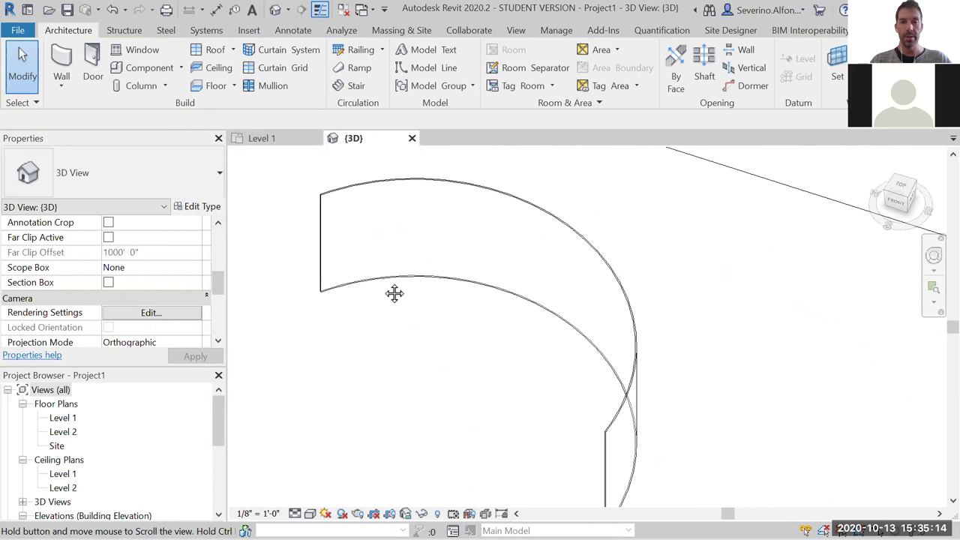
- Preview the curved glass wall in the Shaded and Realistic visual styles, and return the view to Hidden Line
click(310, 513)
click(337, 454)
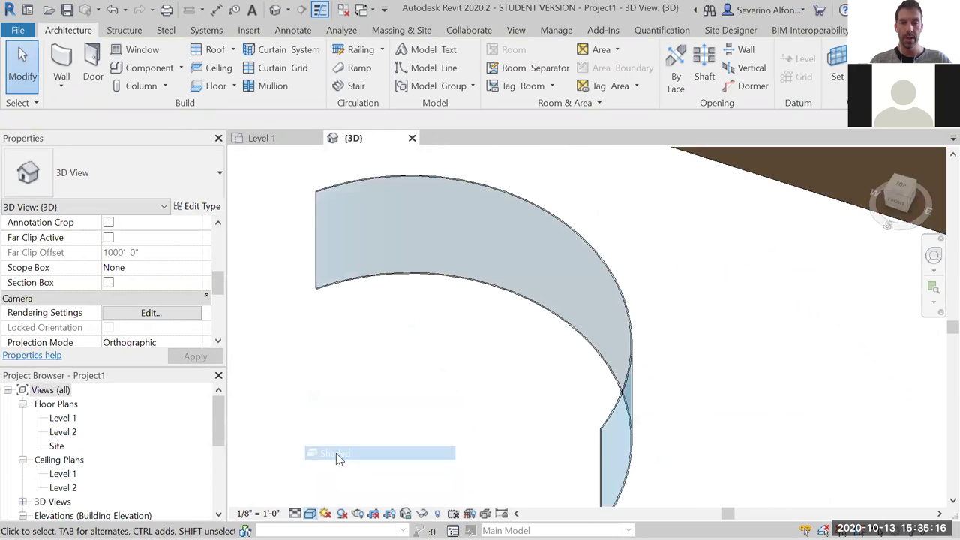
click(309, 513)
click(341, 482)
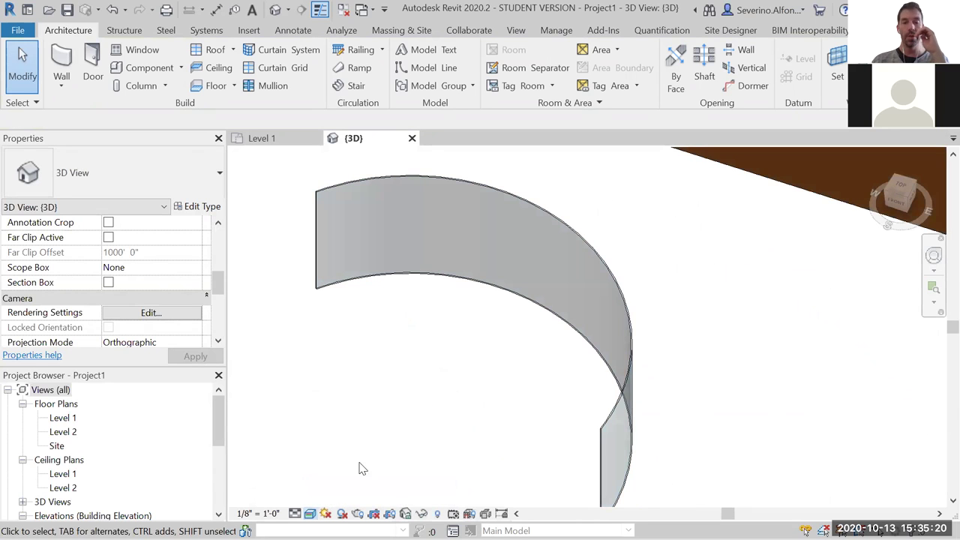
click(310, 513)
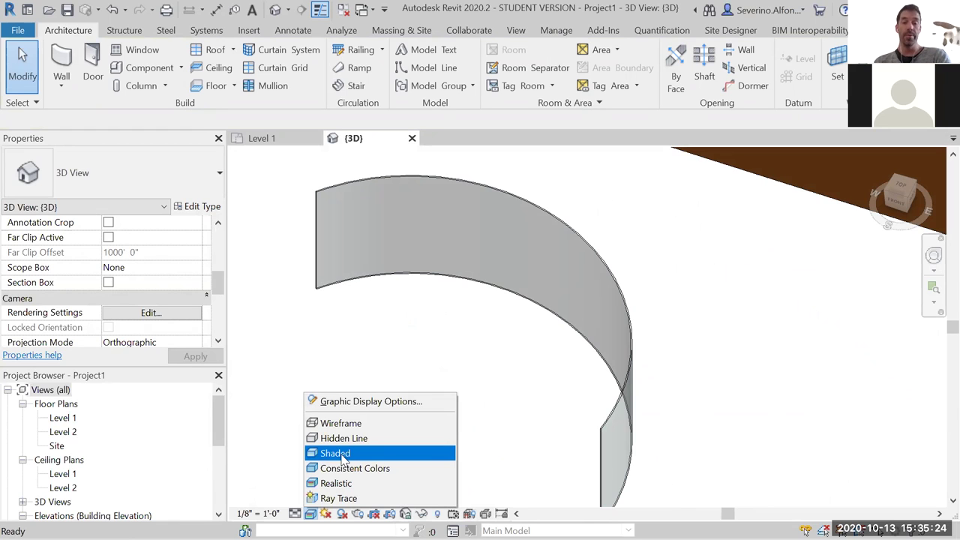
click(342, 438)
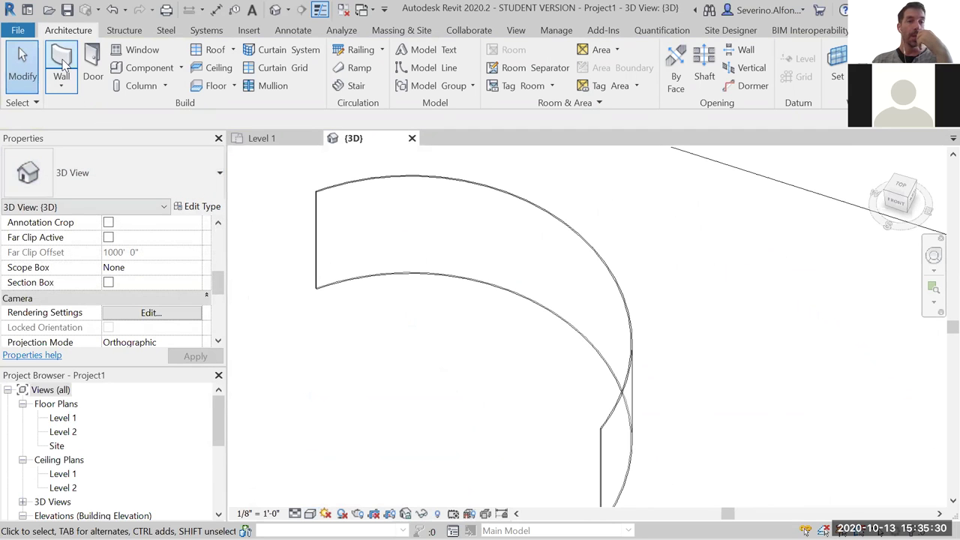
key(w)
key(a)
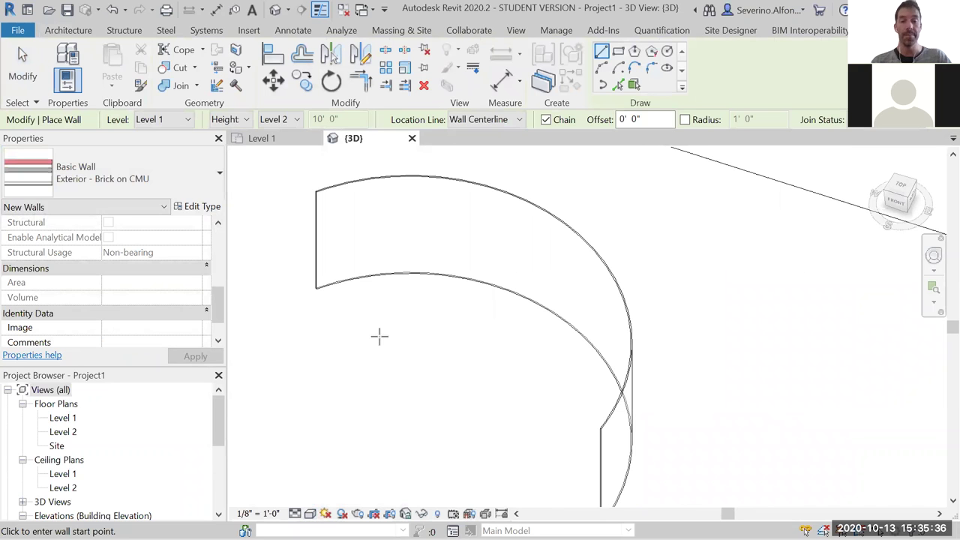
key(Escape)
- Delete the rectangular wall enclosure and the curved glass wall together, leaving the dashed level lines in place
scroll(463, 342, down, 3)
scroll(462, 342, down, 3)
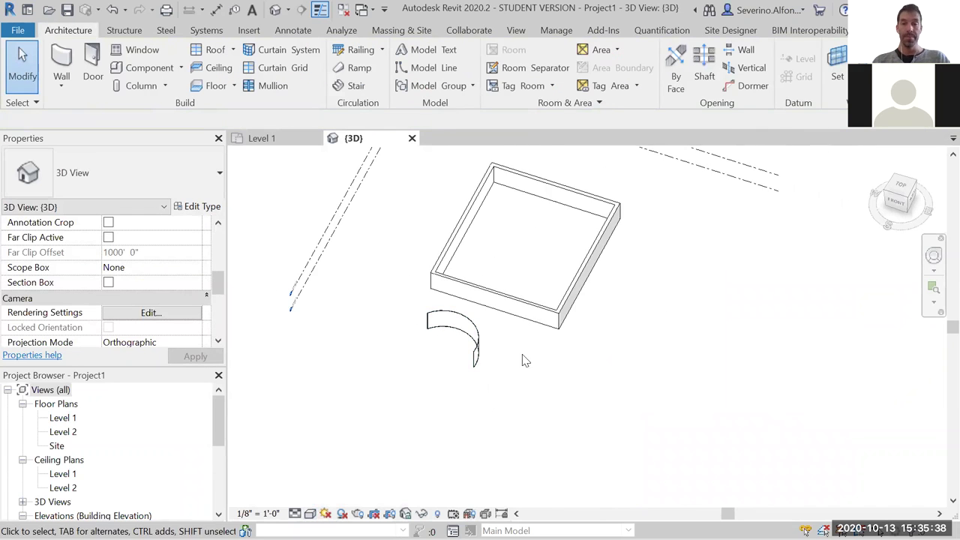
key(alt+Tab)
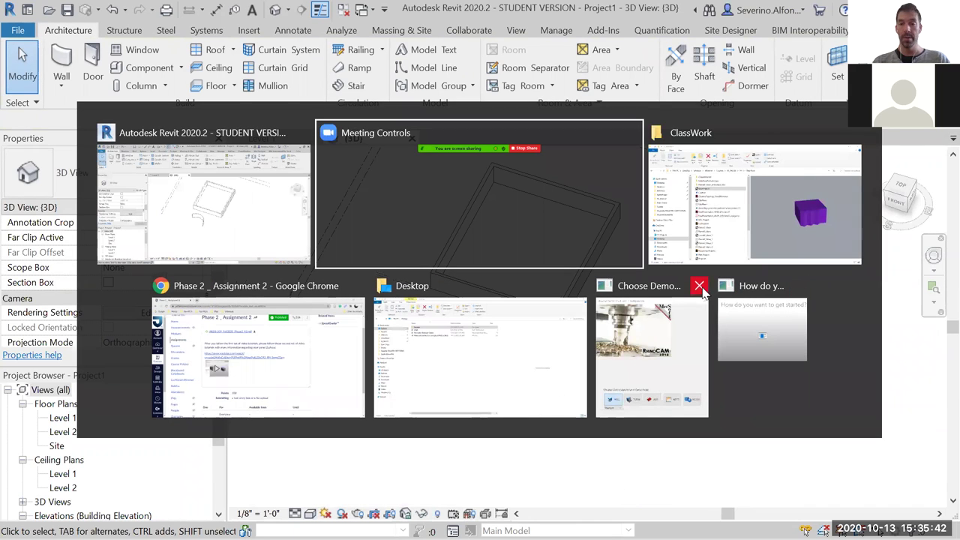
scroll(608, 308, down, 2)
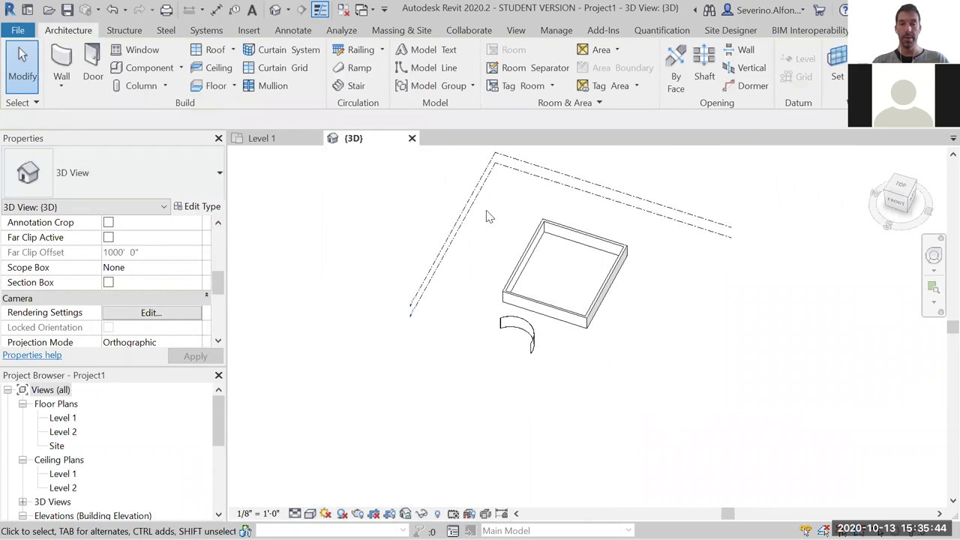
drag(461, 384, 650, 235)
key(Delete)
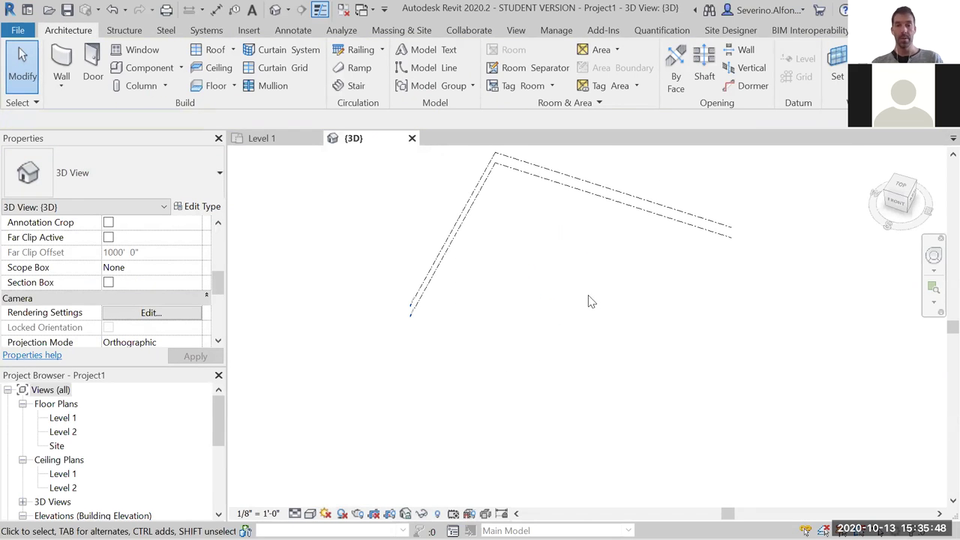
- Close the Level 1 floor plan view and keep the {3D} view open
key(alt+Tab)
key(alt+Tab)
key(alt+Tab)
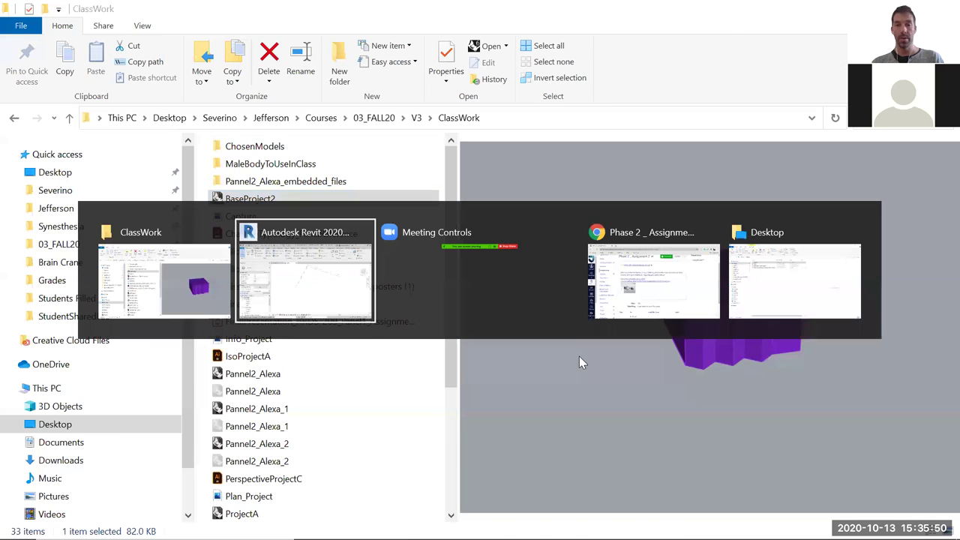
middle_drag(578, 360, 553, 353)
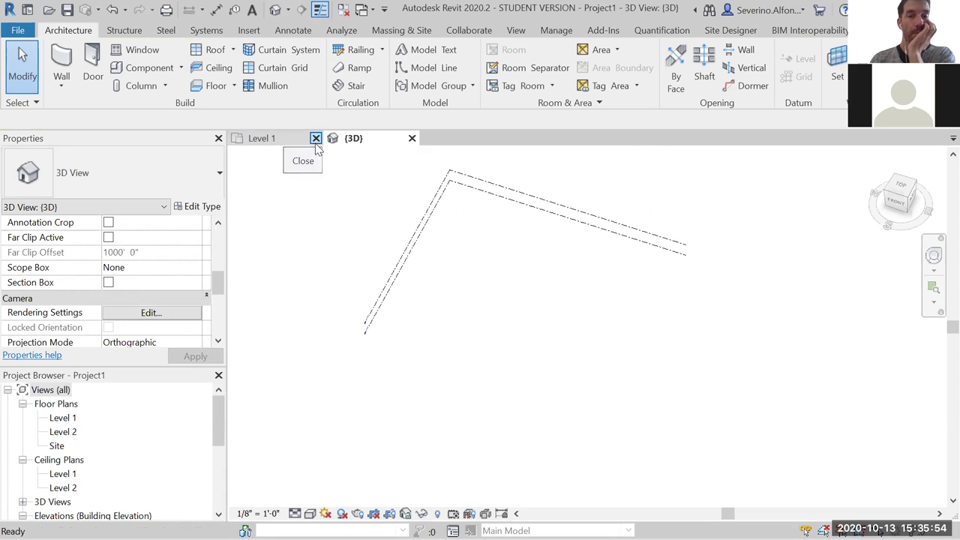
click(316, 138)
middle_drag(533, 268, 523, 286)
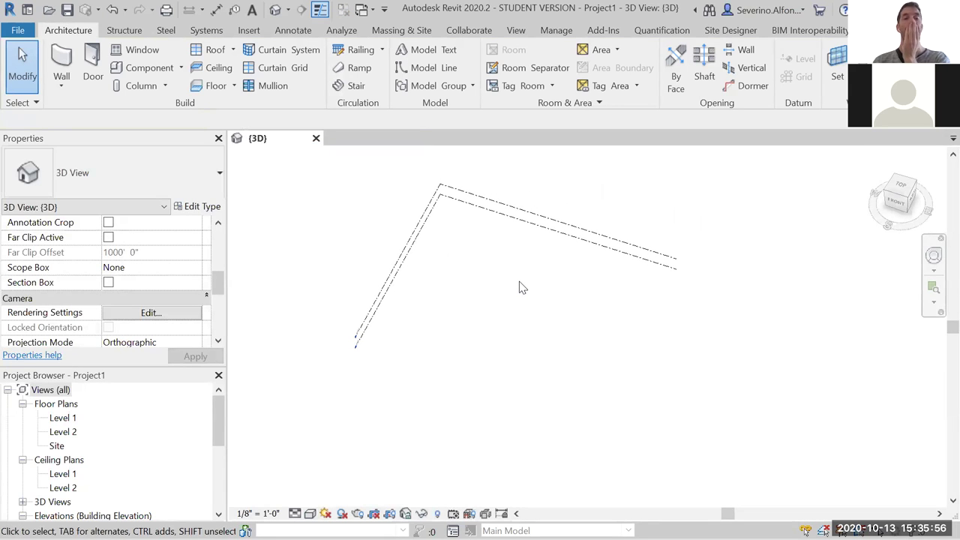
shift+middle_drag(518, 289, 499, 330)
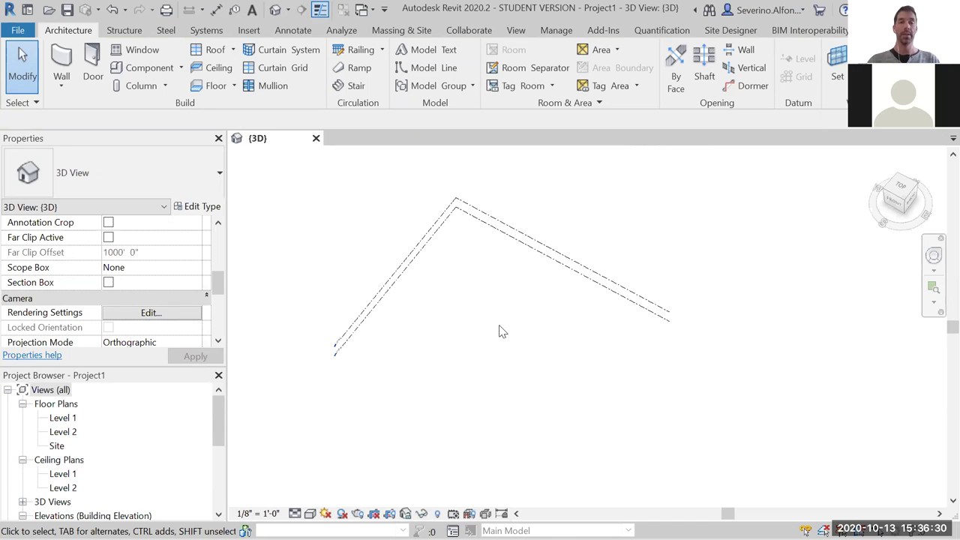
- Switch to the Rhinoceros window and dismiss the RhinoCAM 2018 units warning
key(alt+Tab)
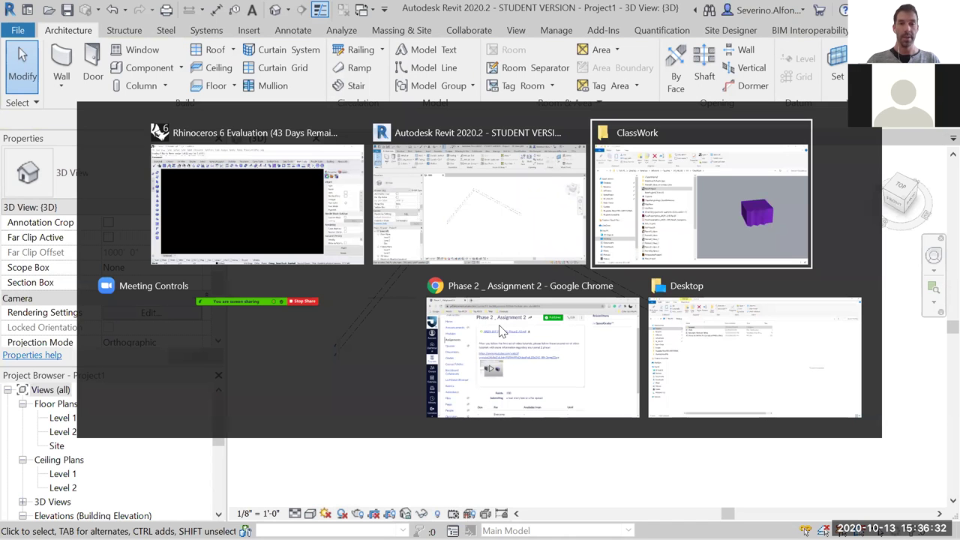
key(alt+Tab)
key(alt+Tab)
key(alt+Tab)
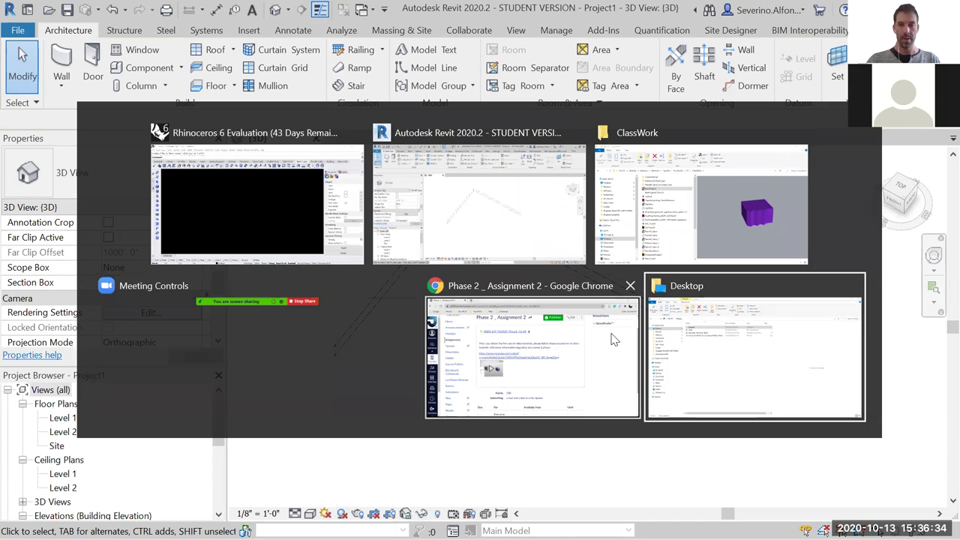
key(alt+Tab)
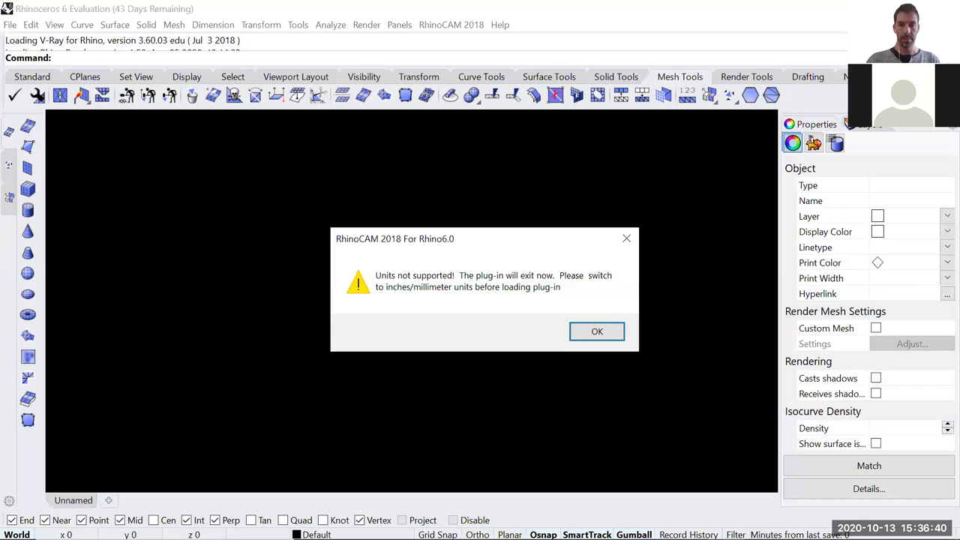
click(596, 331)
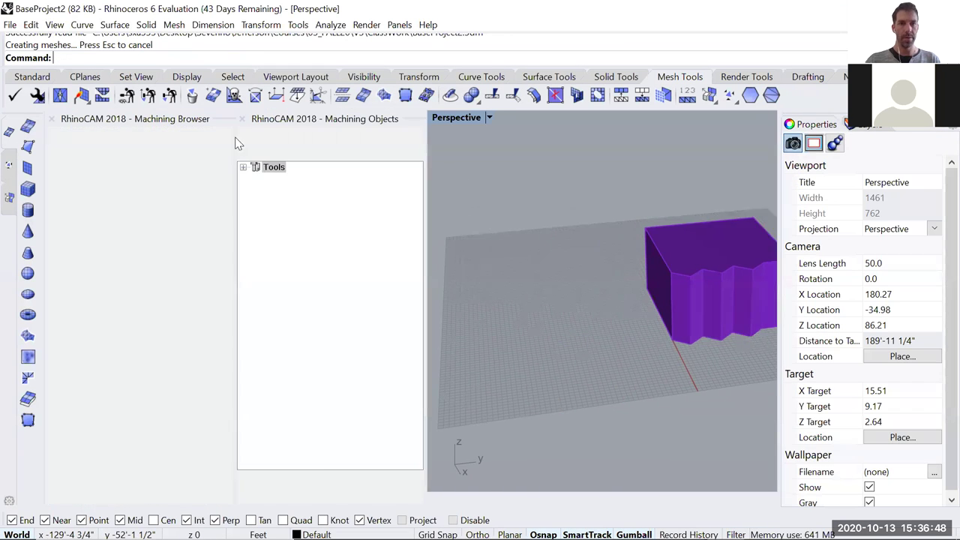
- Close the RhinoCAM Machining Objects and Machining Browser panes and show the whole BaseProject2 model in the Perspective viewport
click(241, 118)
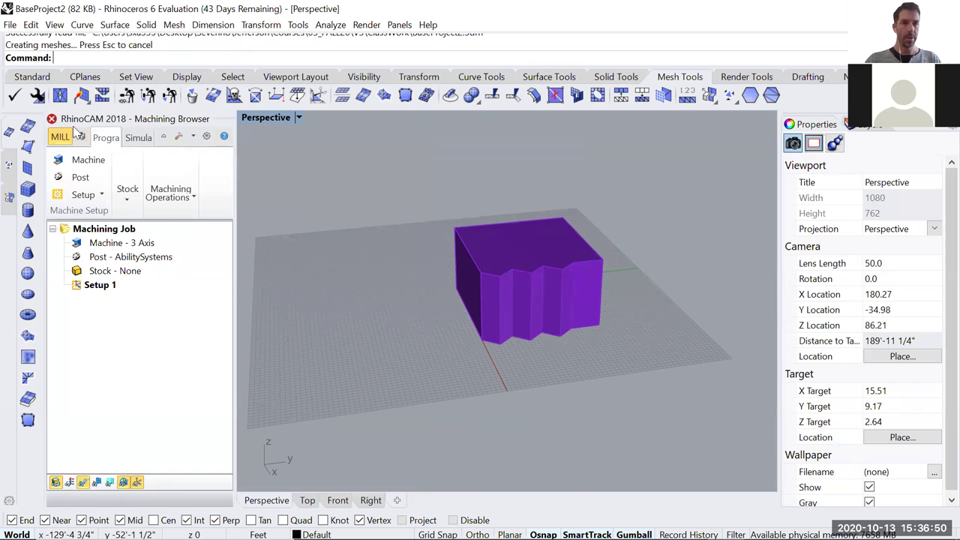
click(51, 119)
scroll(416, 293, down, 3)
middle_click(339, 288)
click(375, 270)
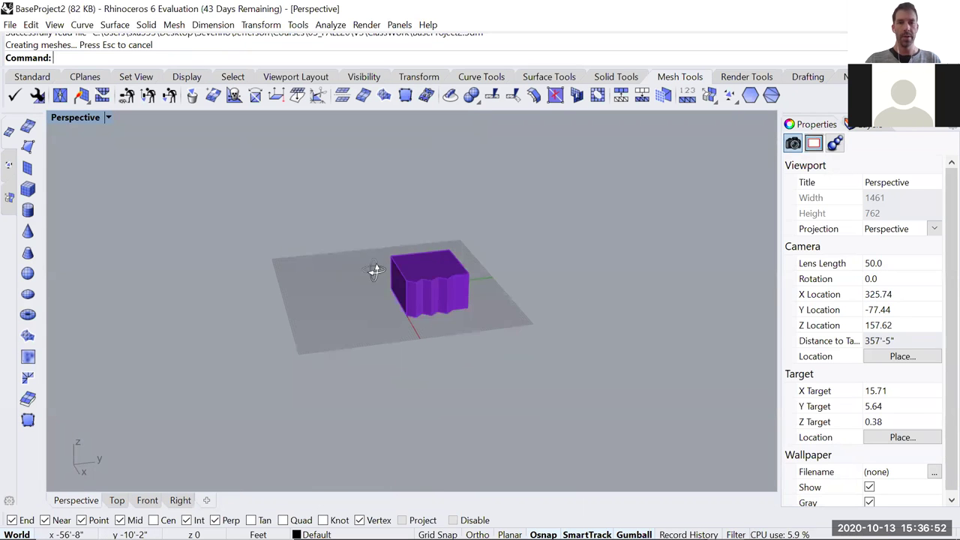
- Select the purple building extrusion and set up an export of only that object in ACIS (*.sat) format
scroll(375, 270, up, 5)
right_drag(386, 315, 390, 285)
scroll(404, 270, down, 3)
click(417, 262)
click(10, 25)
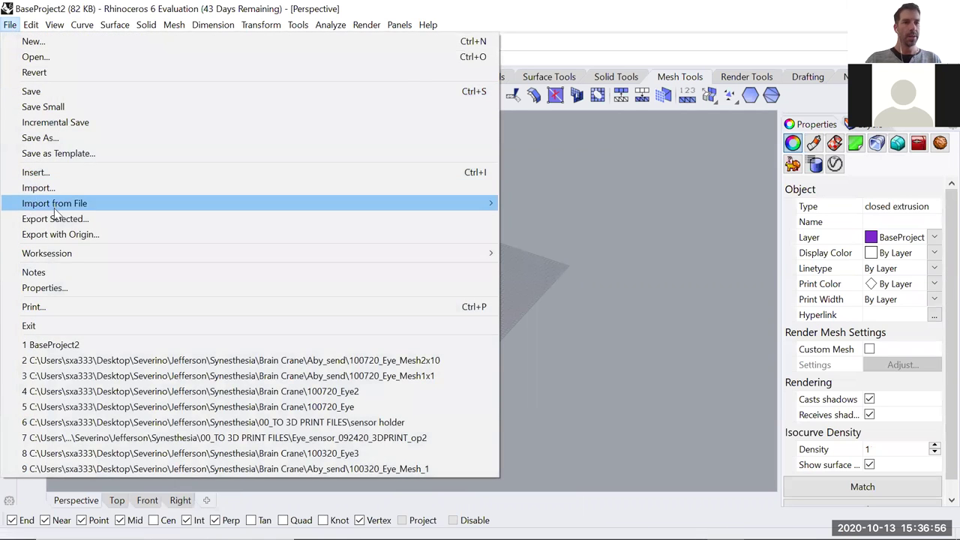
click(54, 218)
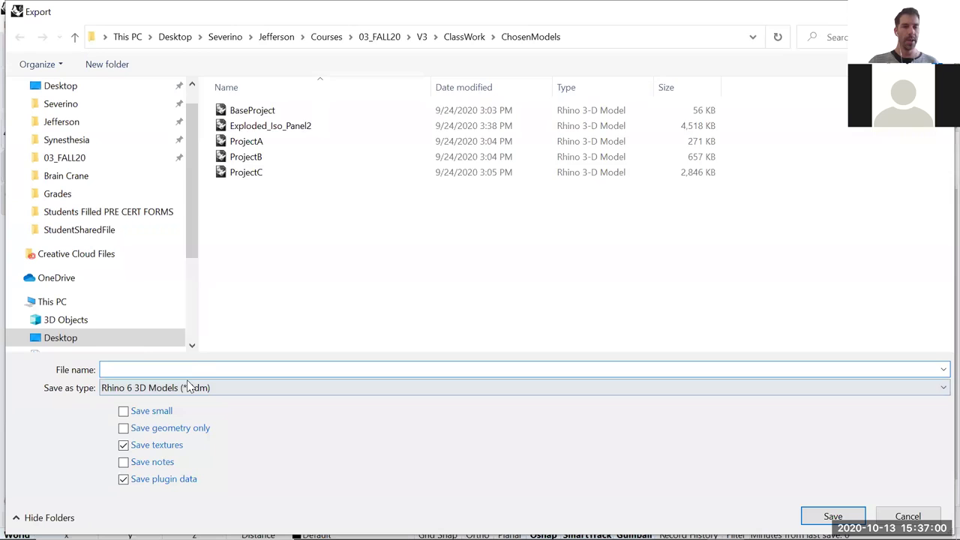
click(189, 385)
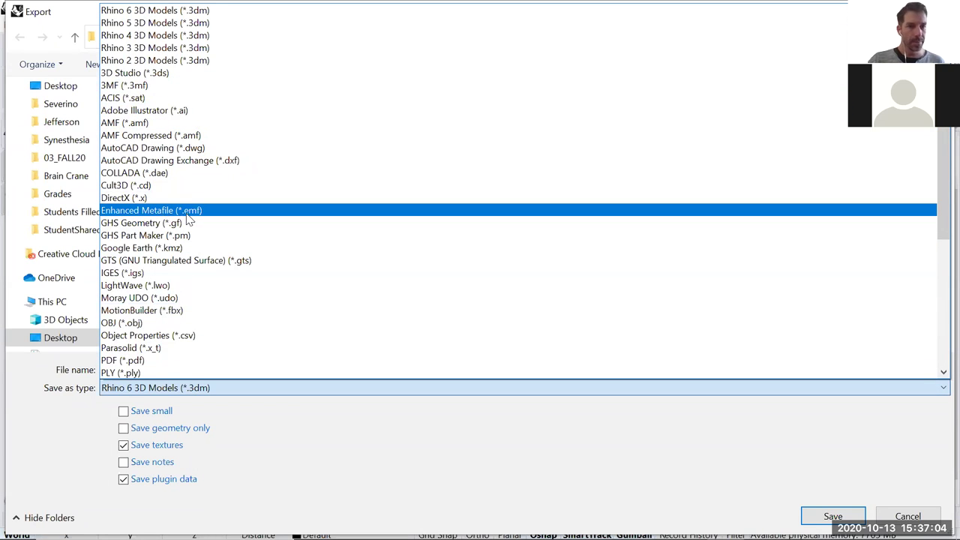
scroll(191, 217, down, 6)
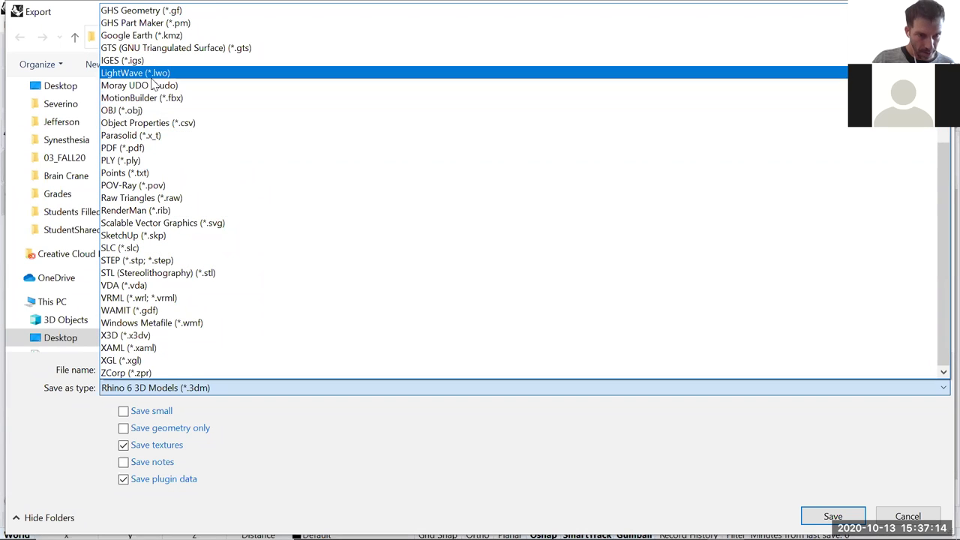
scroll(152, 85, up, 3)
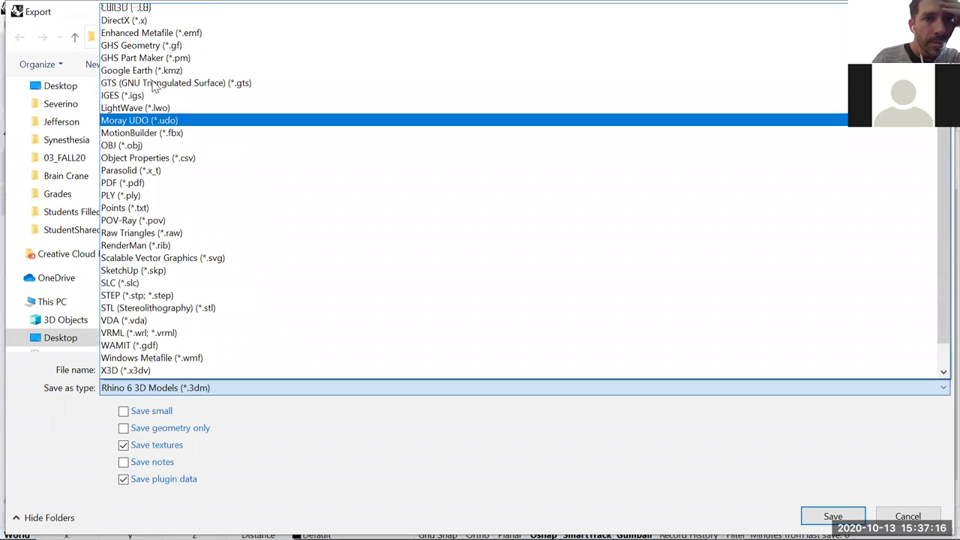
scroll(153, 85, up, 2)
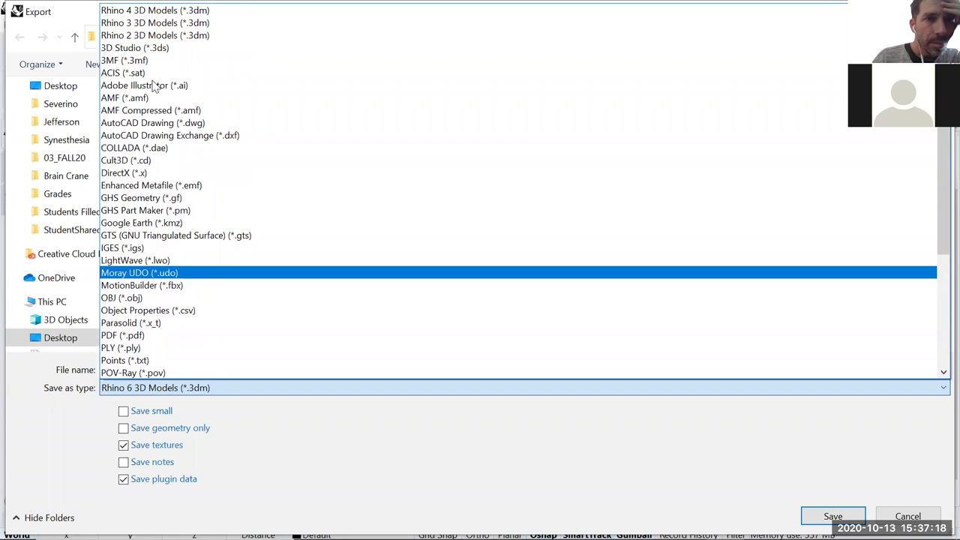
scroll(153, 87, up, 1)
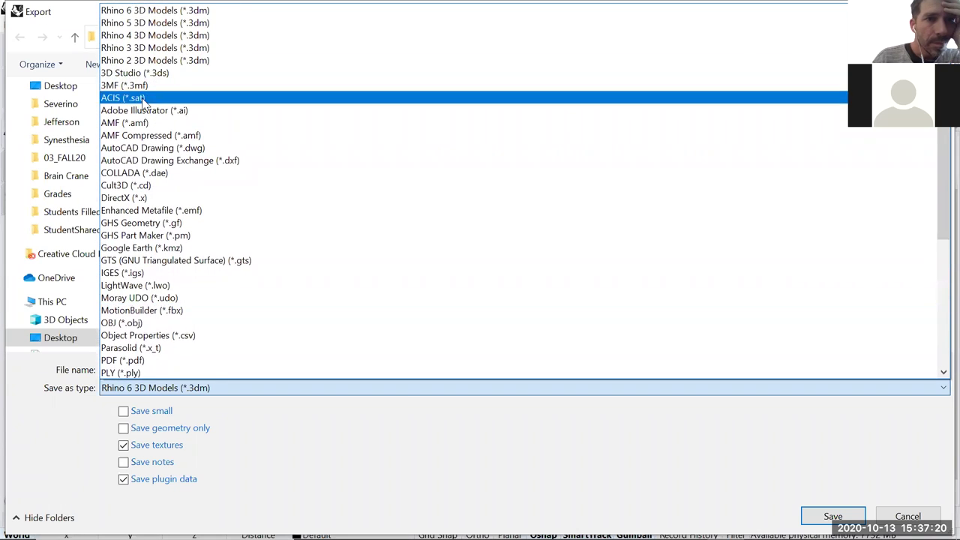
click(148, 98)
- Name the export file Base Project and save it in the ChosenModels folder
click(341, 368)
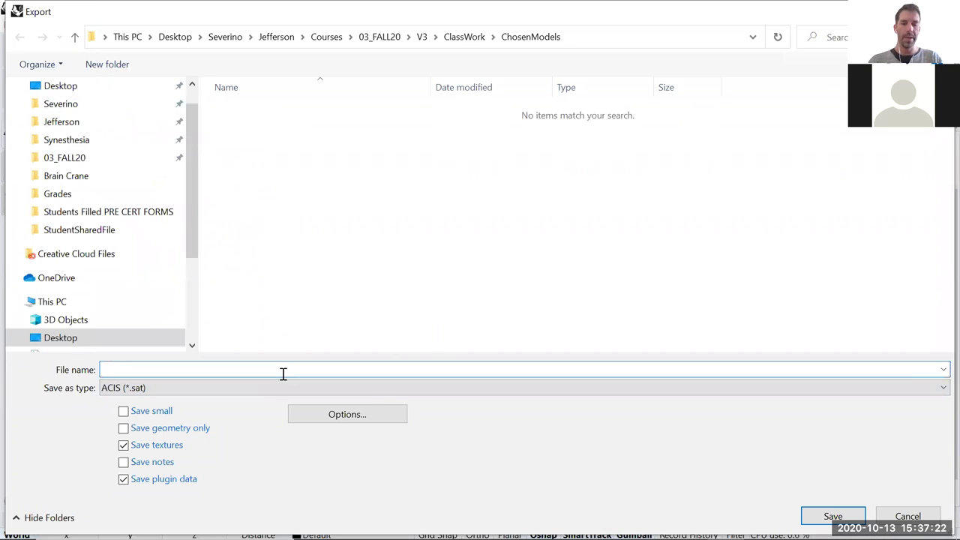
text(Bas)
key(BackSpace)
key(BackSpace)
key(BackSpace)
text(Base Project)
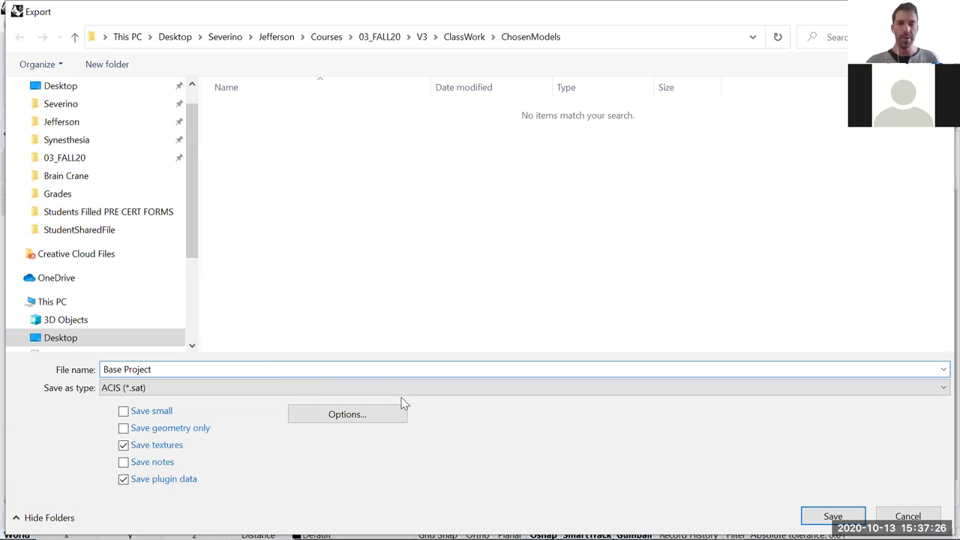
click(832, 516)
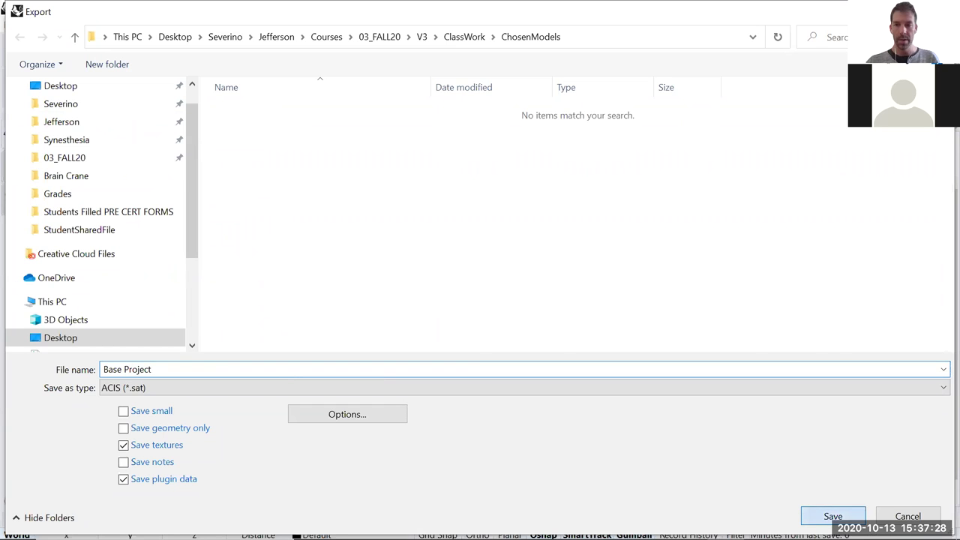
click(416, 306)
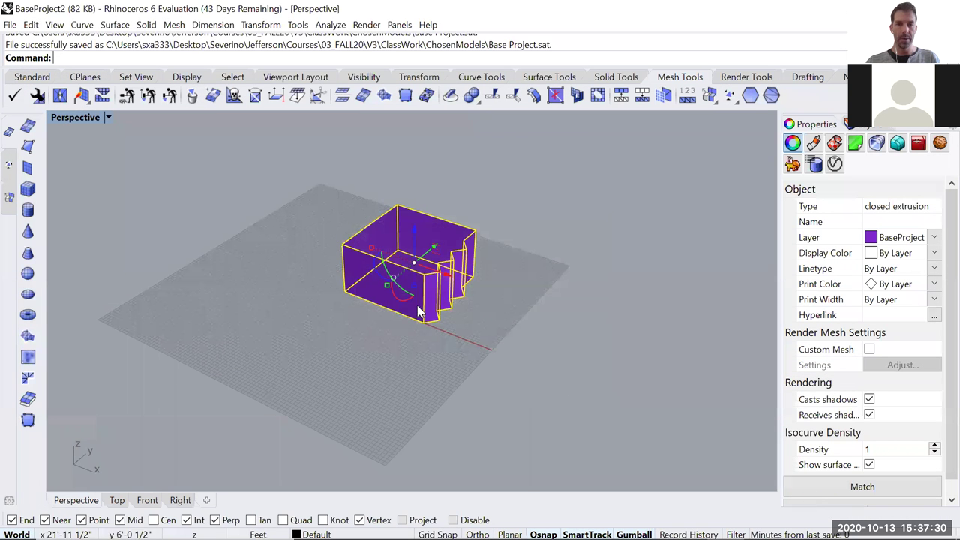
- Switch to Revit and create a new conceptual mass family from the Mass template
key(alt+Tab)
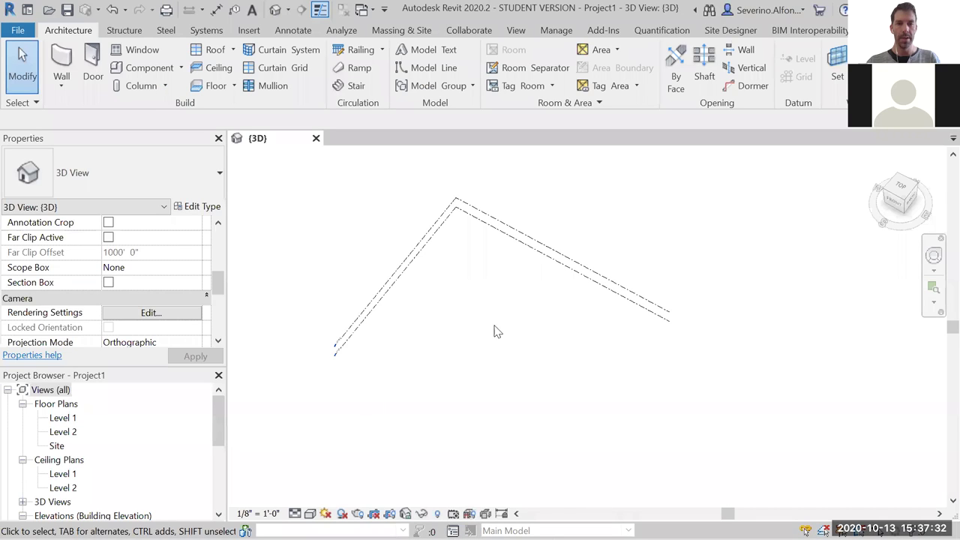
click(27, 31)
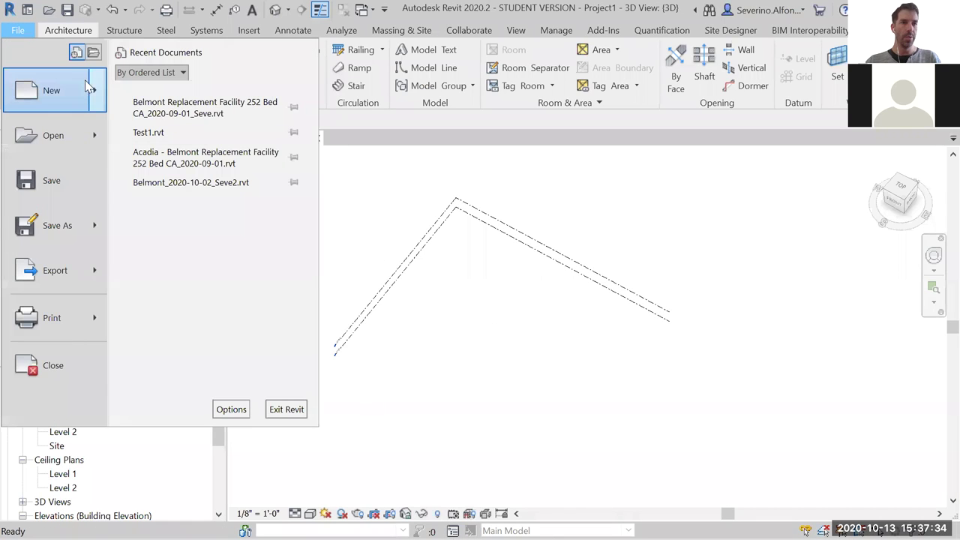
mouse_move(99, 90)
click(196, 192)
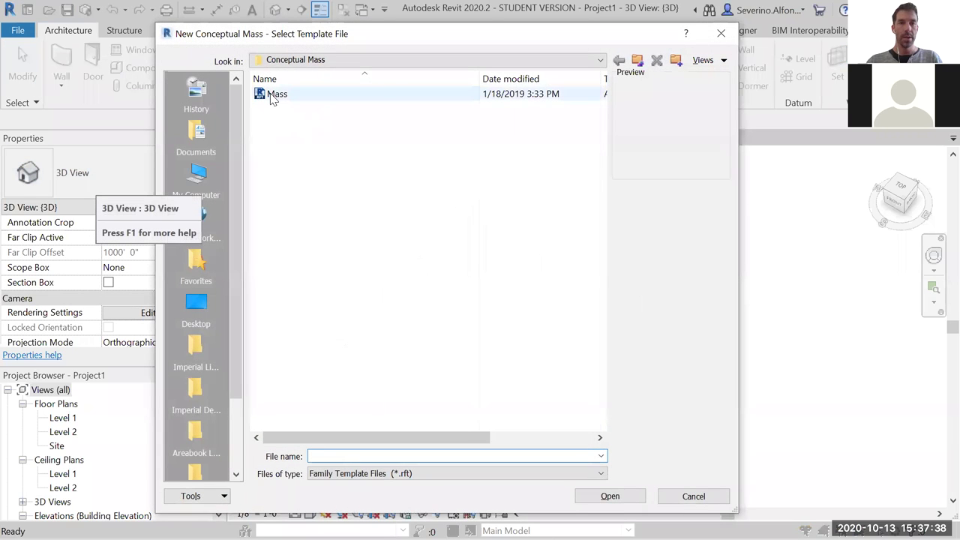
click(504, 60)
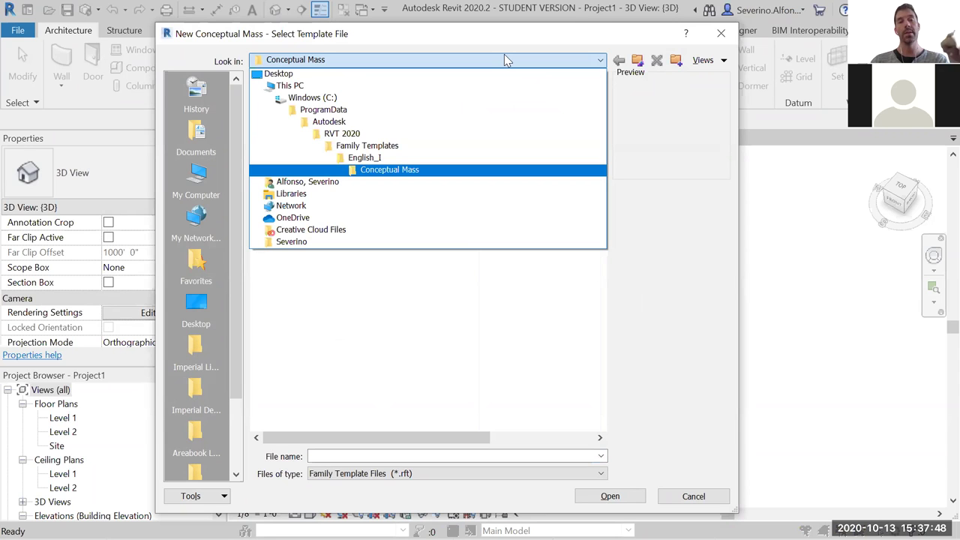
click(504, 54)
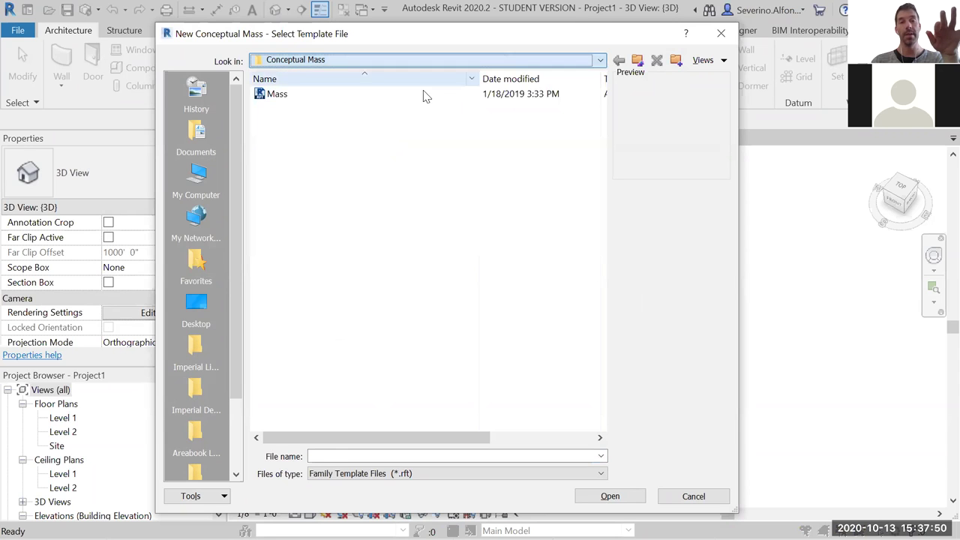
double_click(277, 96)
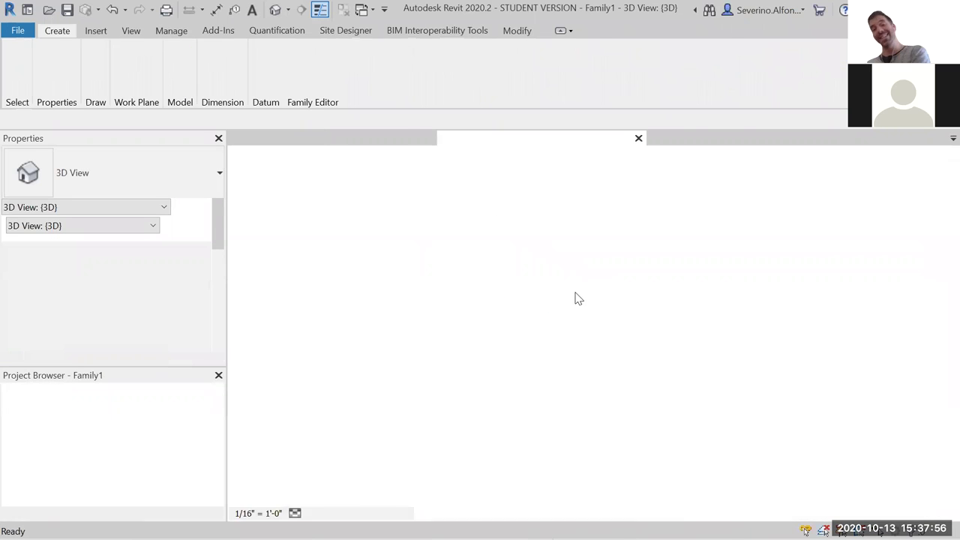
scroll(596, 334, up, 4)
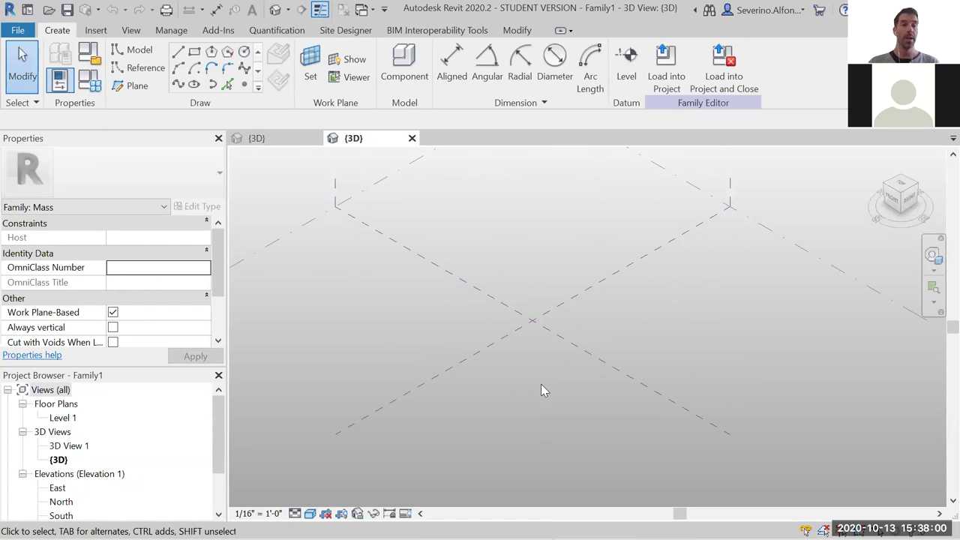
- Start a CAD import into the mass family and browse to the Courses > 03_FALL20 > V3 > ClassWork folder
click(18, 32)
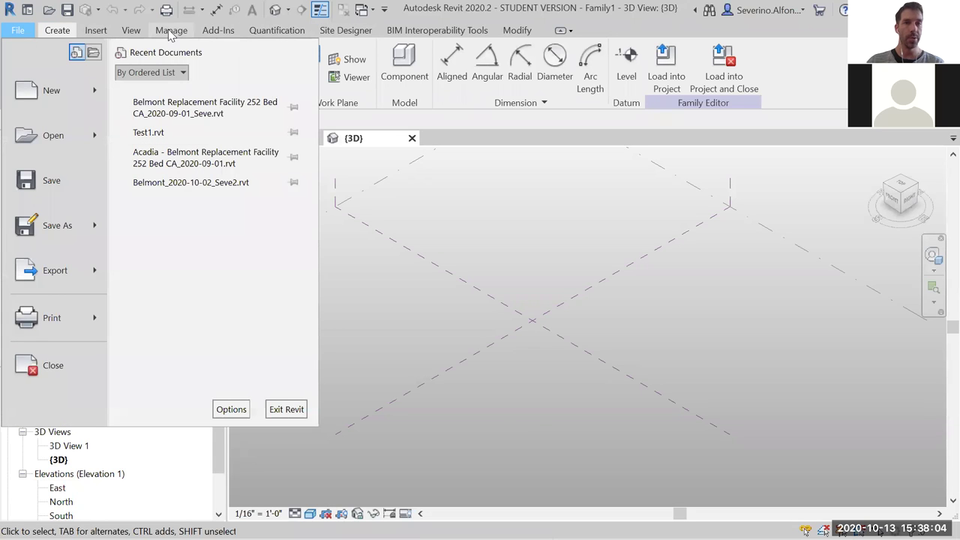
click(171, 31)
click(177, 31)
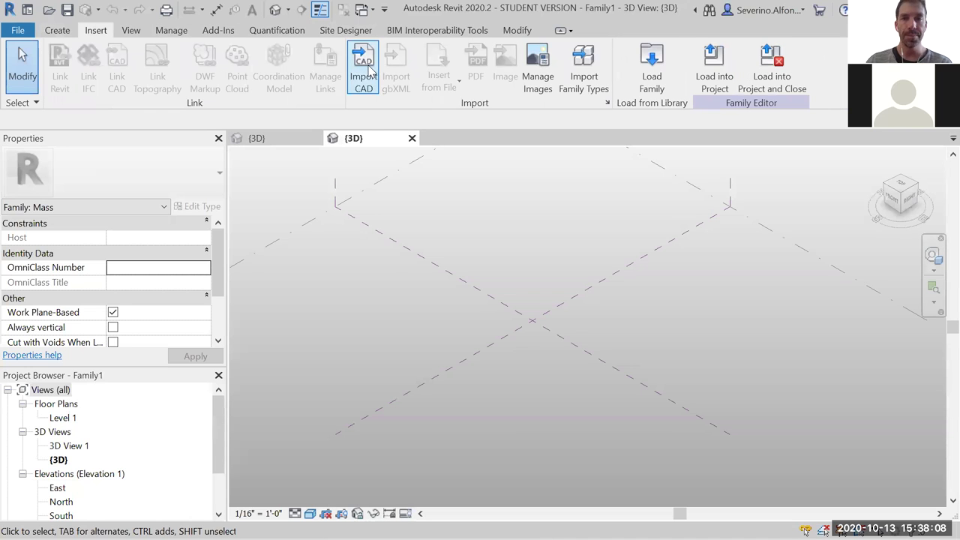
click(364, 66)
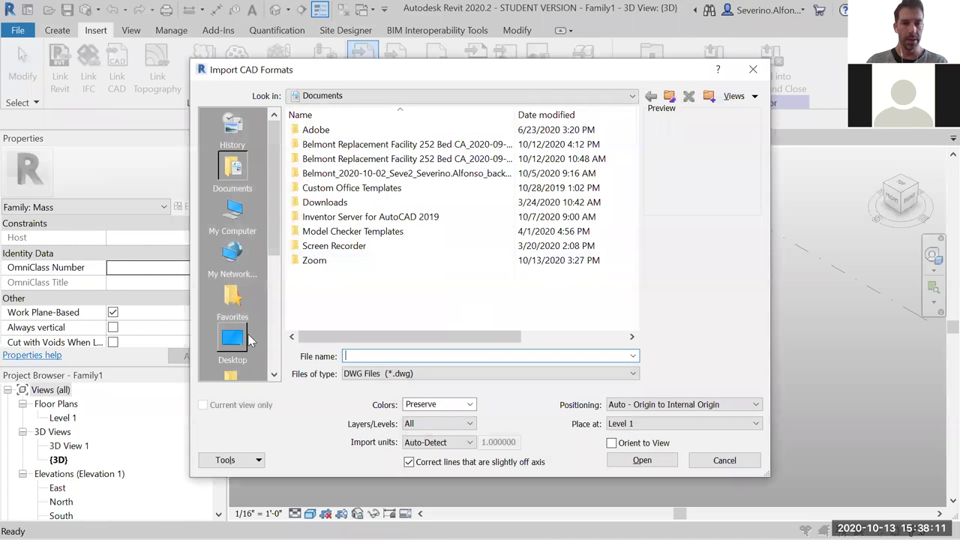
click(232, 344)
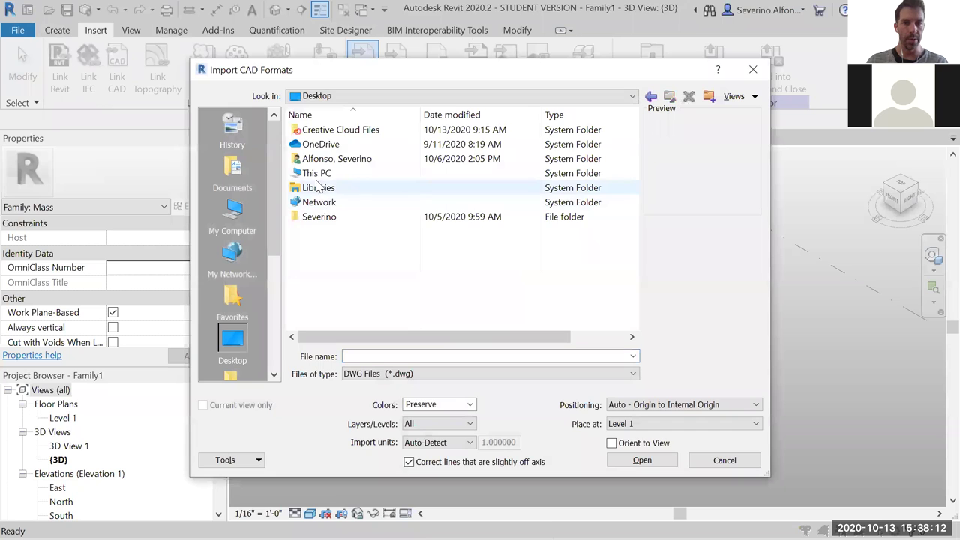
double_click(318, 216)
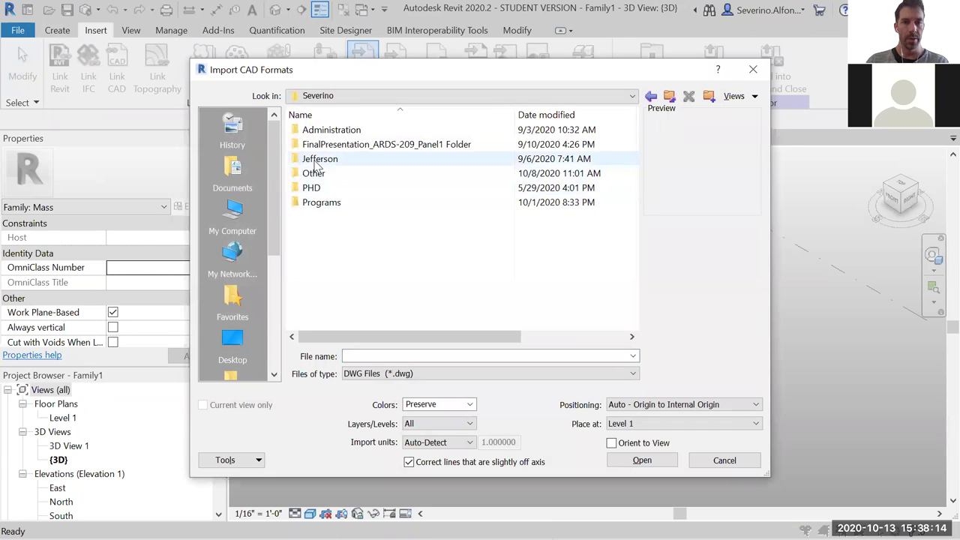
double_click(318, 159)
double_click(317, 145)
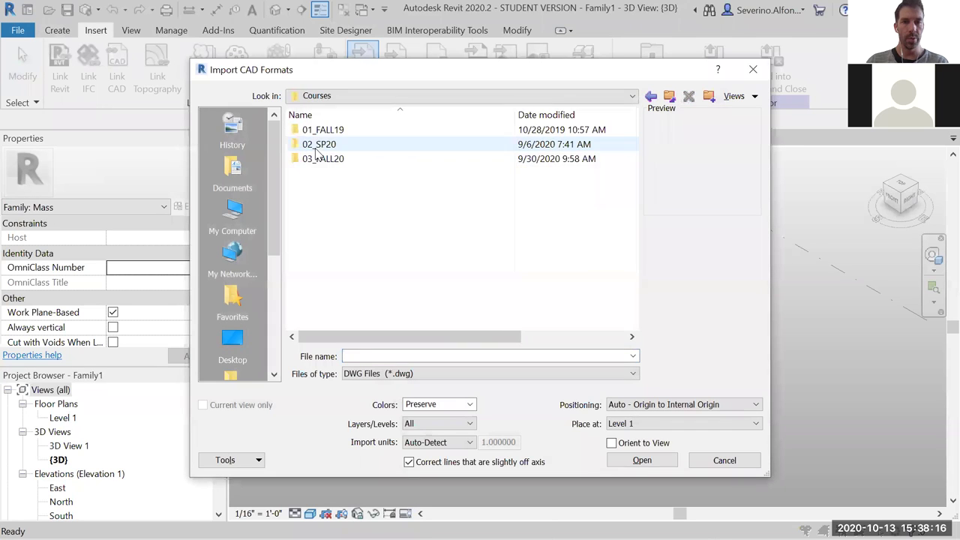
double_click(318, 159)
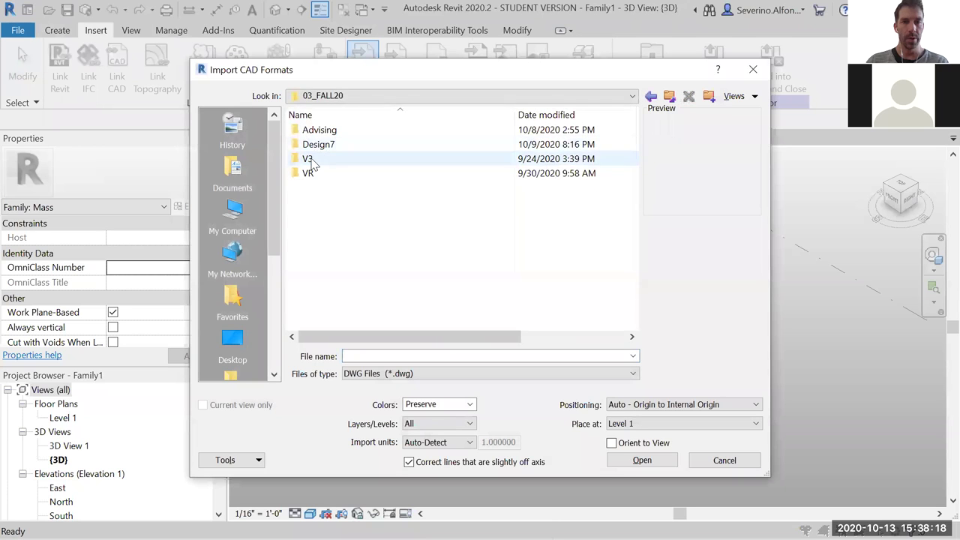
double_click(309, 159)
double_click(330, 144)
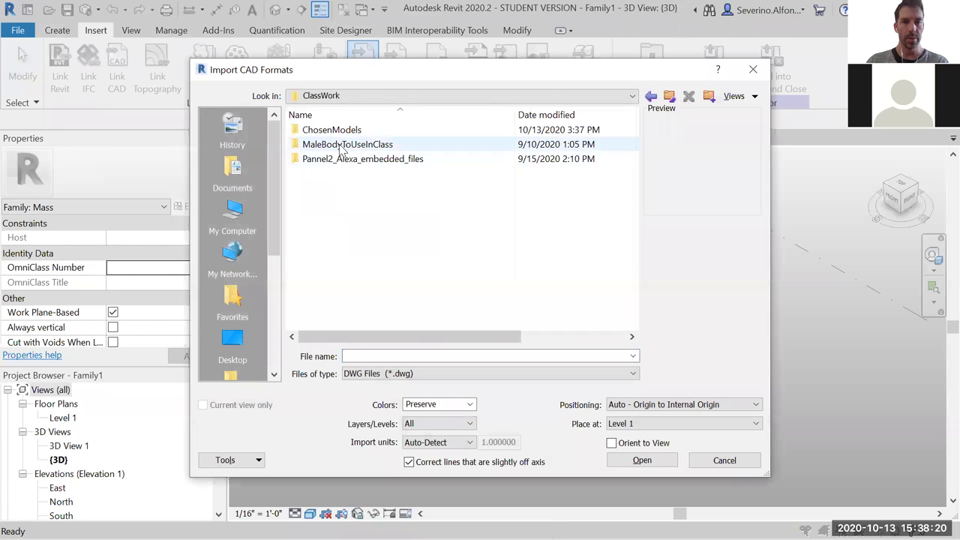
- Set the import file type to ACIS SAT Files (*.sat) and go up to the V3 folder
click(409, 372)
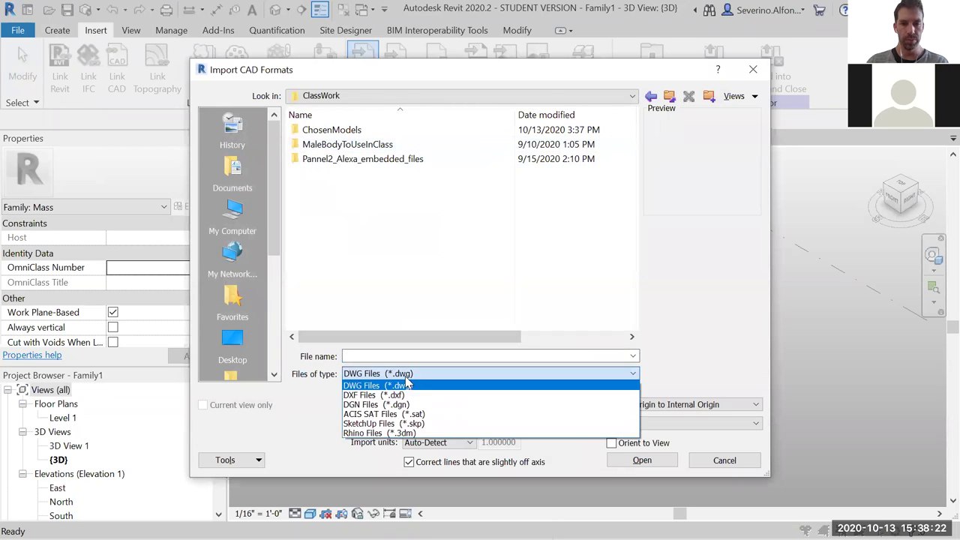
click(372, 415)
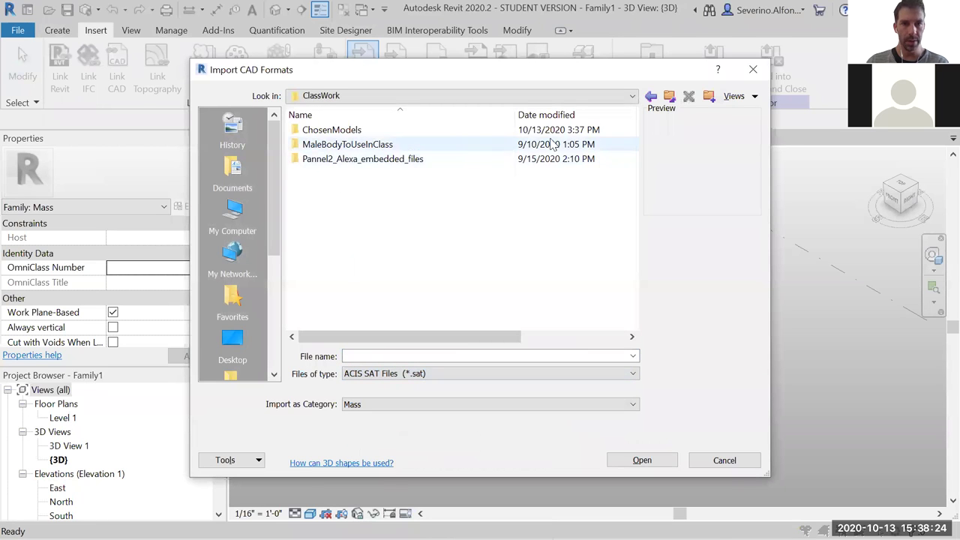
click(670, 102)
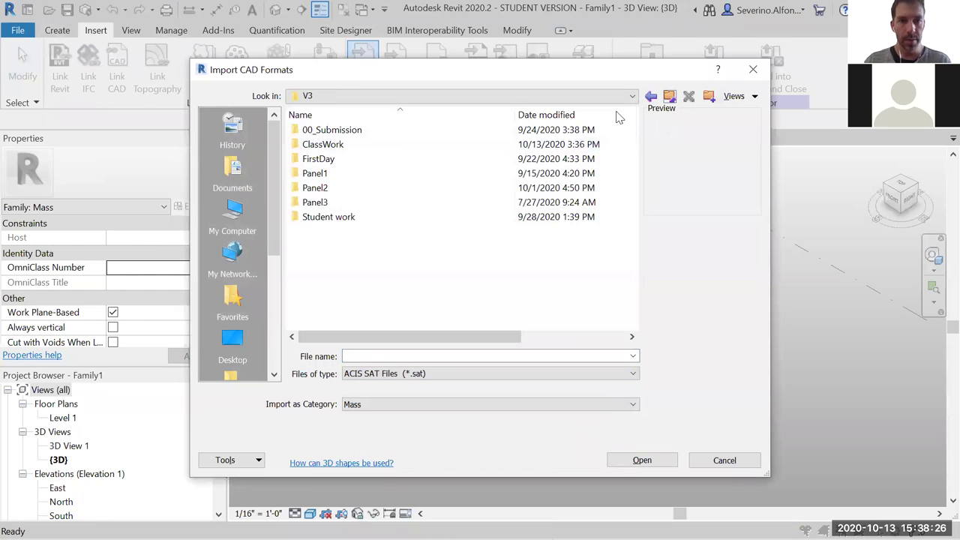
- Switch to Rhino and check which folder holds the exported Base Project.sat, leaving the export dialog without saving
key(alt+Tab)
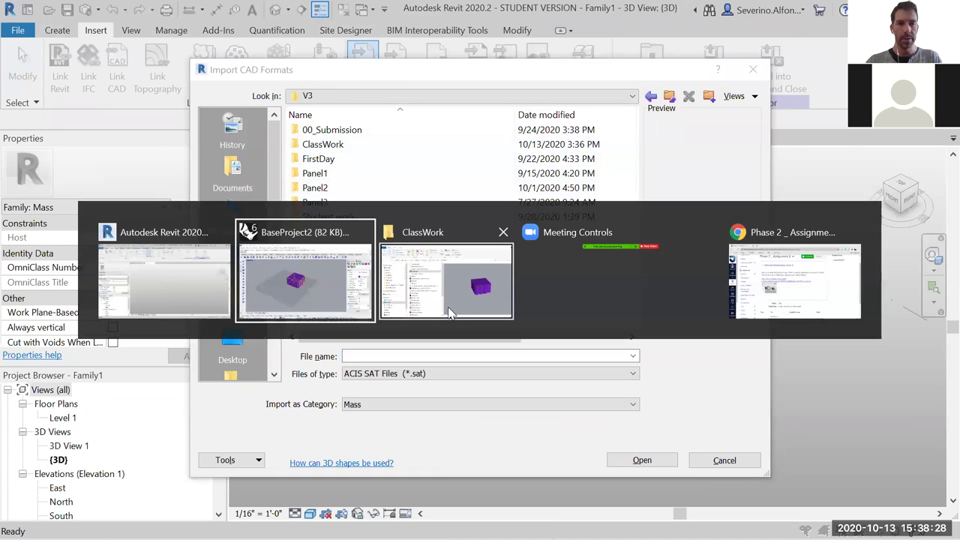
click(11, 25)
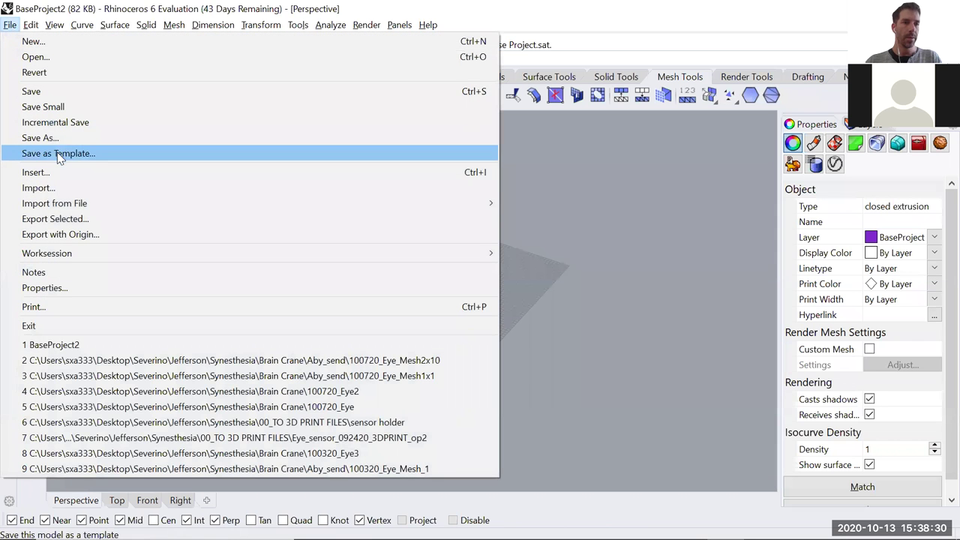
click(58, 219)
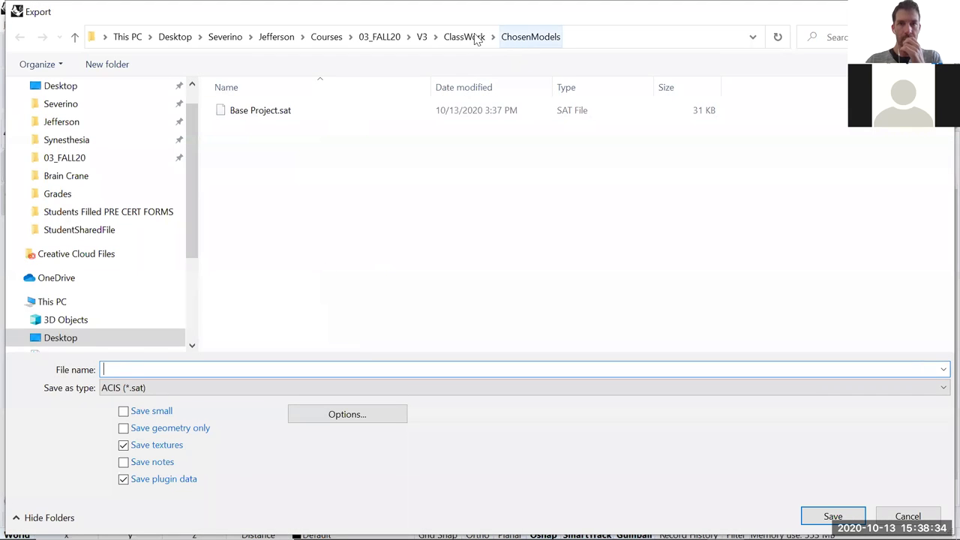
click(474, 39)
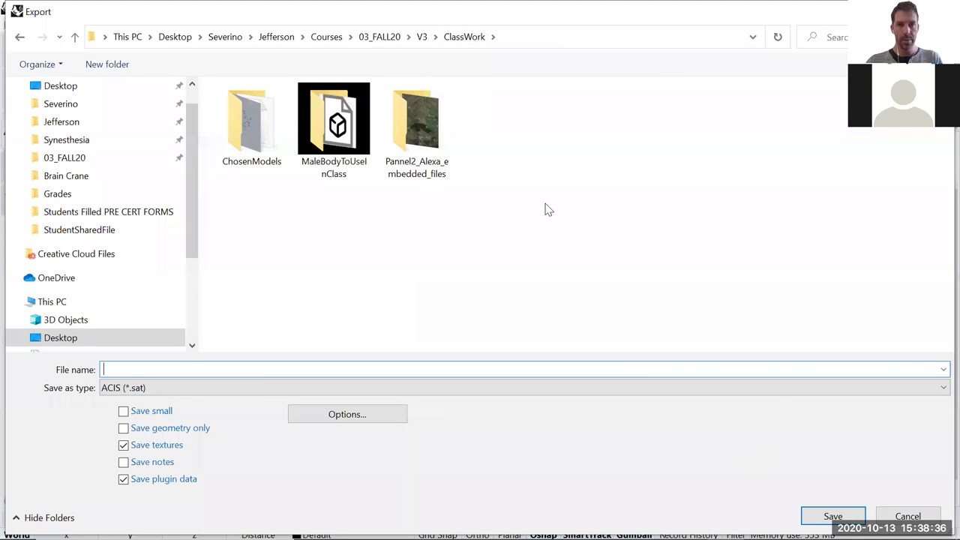
key(Escape)
- Switch to Revit and import Base Project.sat from the ClassWork > ChosenModels folder into the mass family
key(alt+Tab)
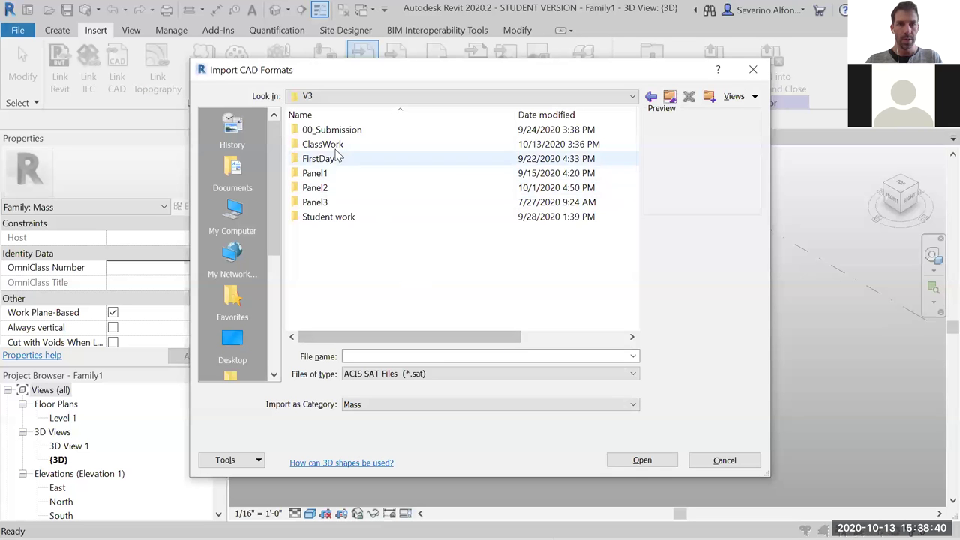
click(324, 145)
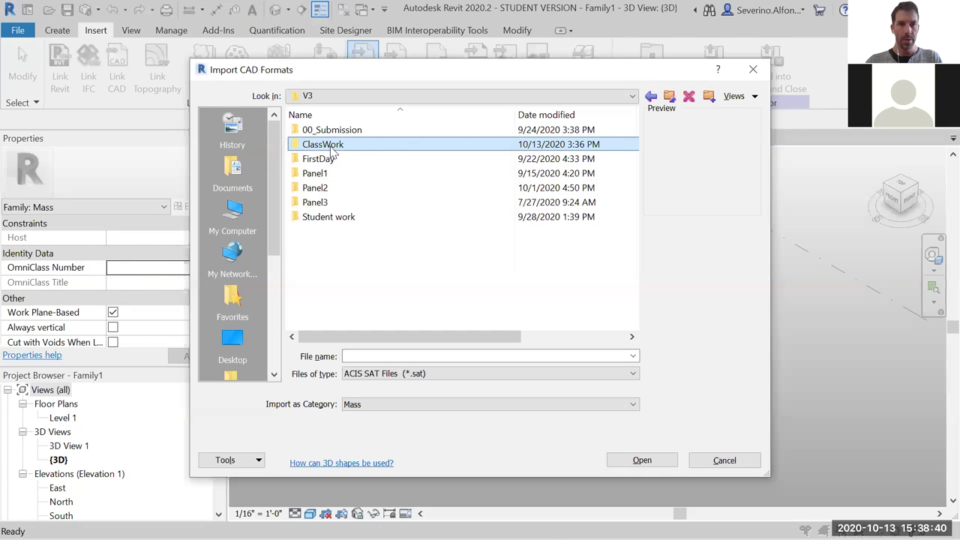
double_click(324, 145)
double_click(323, 132)
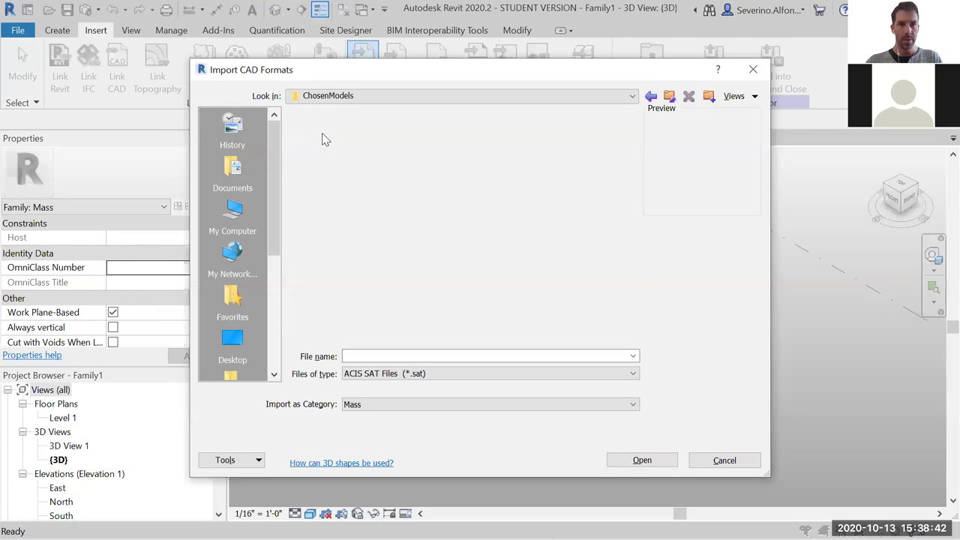
click(642, 459)
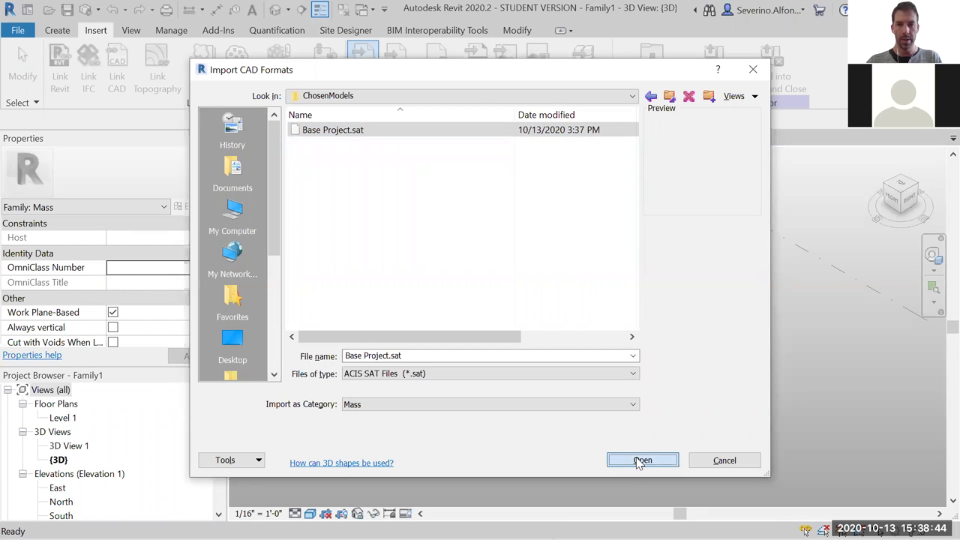
- Examine the imported building form and its position relative to the center reference planes in the 3D view
shift+middle_drag(514, 369, 670, 400)
scroll(510, 365, up, 5)
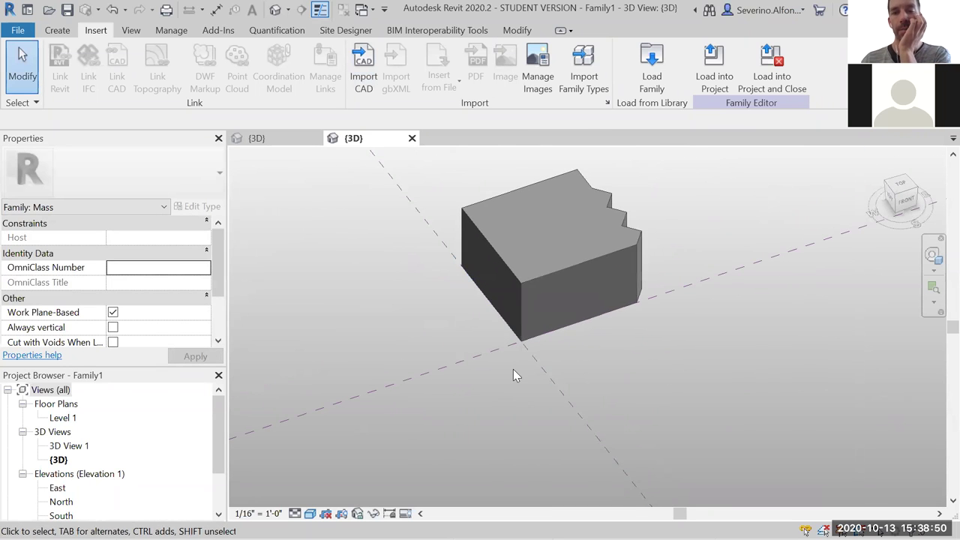
scroll(518, 386, up, 3)
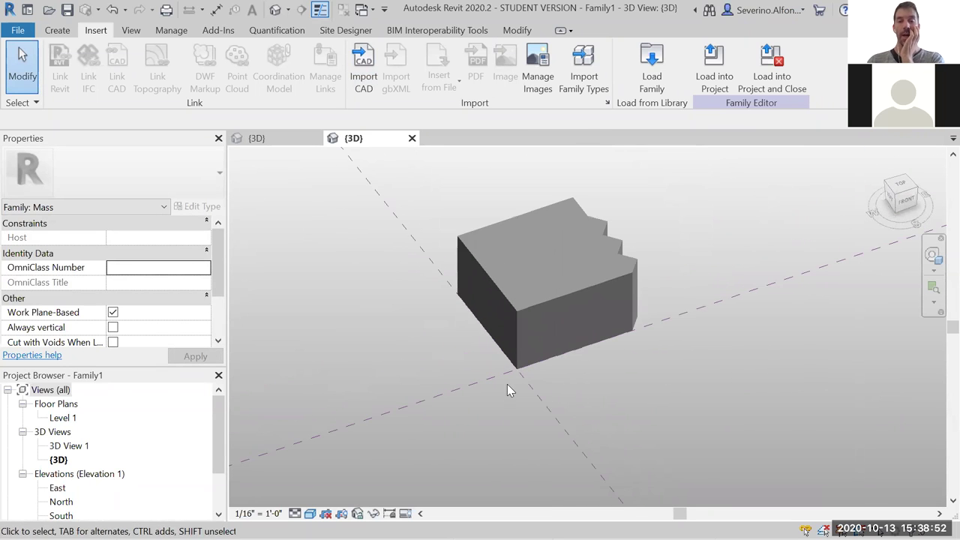
scroll(507, 386, down, 3)
click(451, 381)
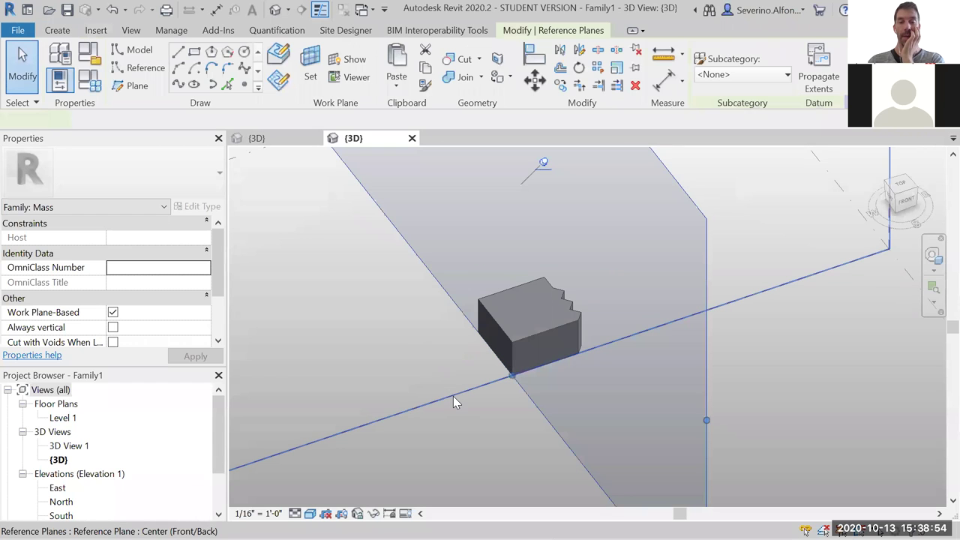
click(483, 434)
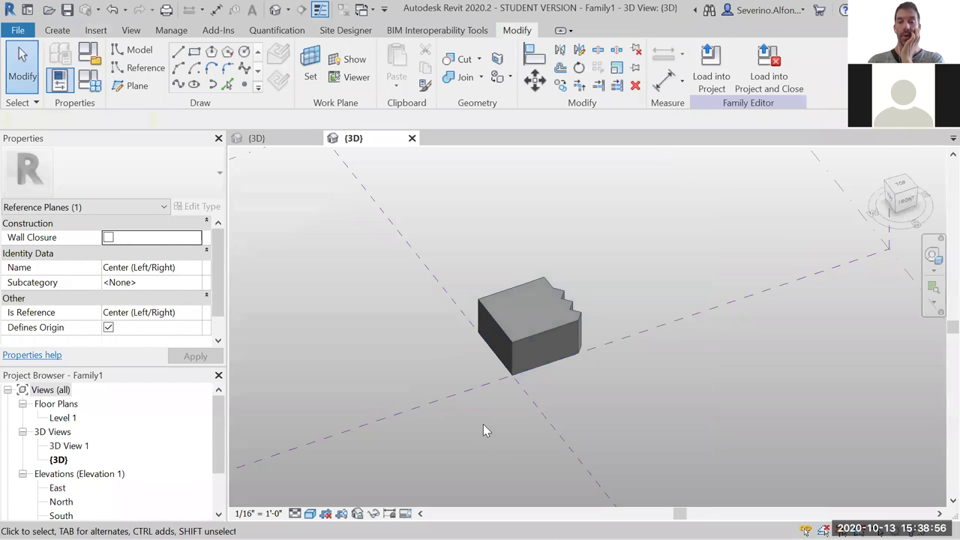
scroll(502, 379, up, 5)
scroll(495, 384, down, 5)
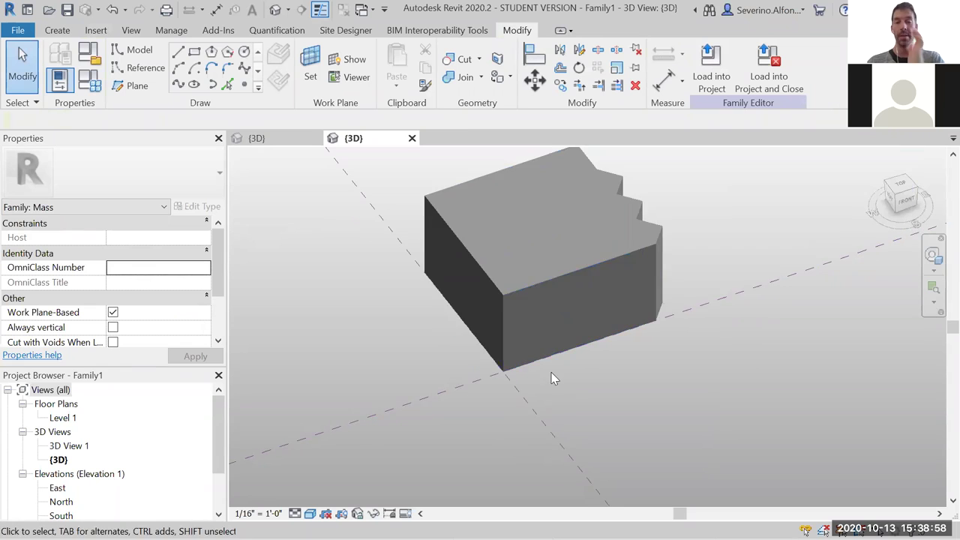
- Switch to Rhino, view the building from the matching direction, and check the document's model units without changing them
key(alt+Tab)
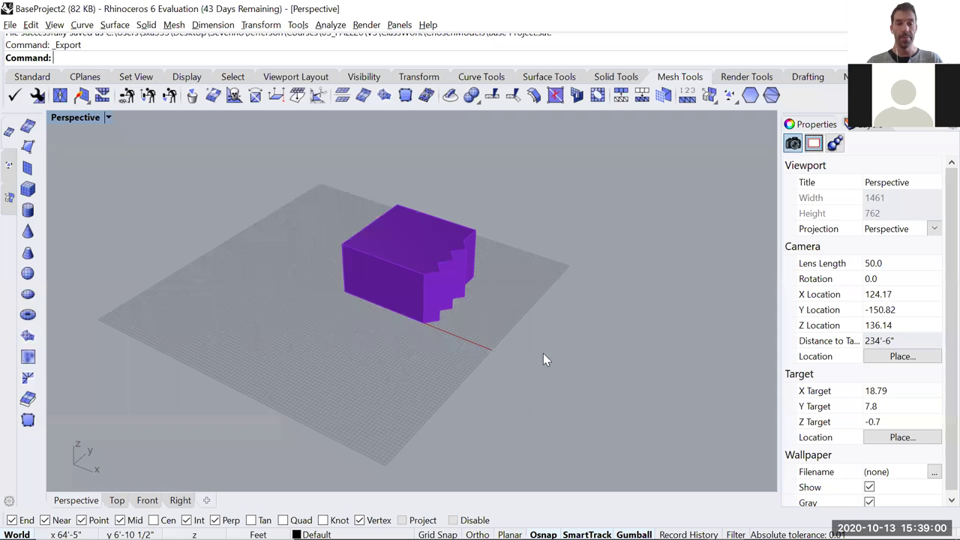
scroll(317, 330, up, 5)
right_drag(333, 322, 502, 215)
scroll(360, 321, up, 5)
scroll(435, 326, down, 8)
right_drag(357, 295, 418, 363)
text(Units)
key(Return)
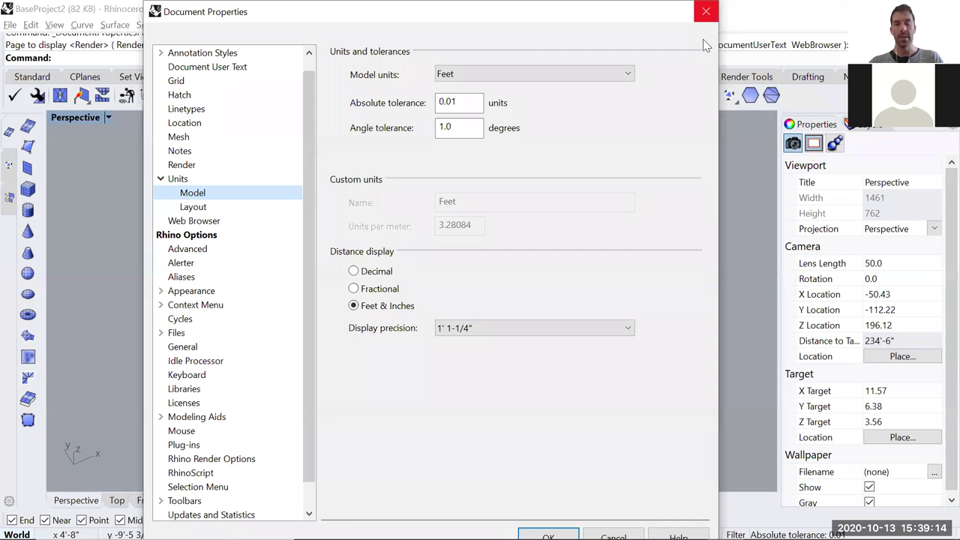
click(706, 11)
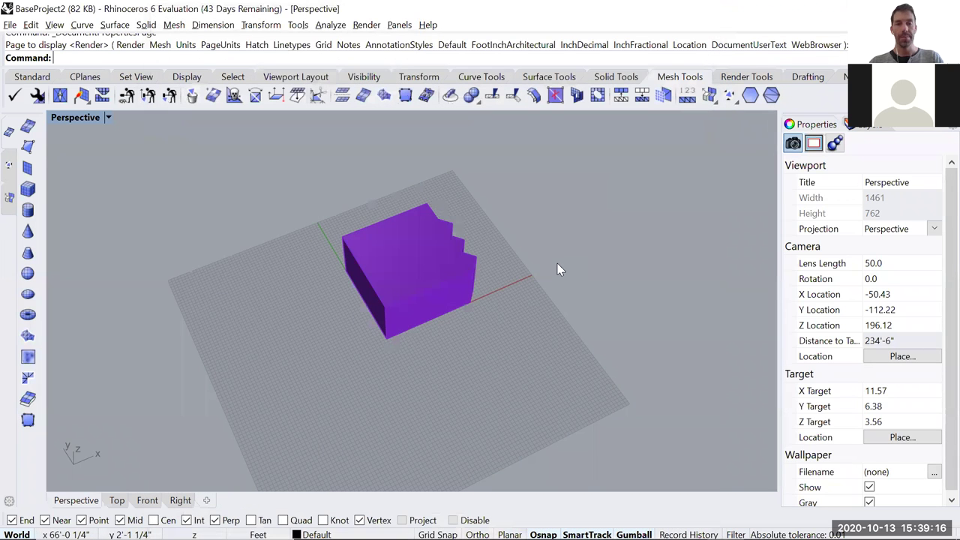
- Switch to Revit and save the mass family as Conceptual Mass BaseProject in the ClassWork folder
key(alt+Tab)
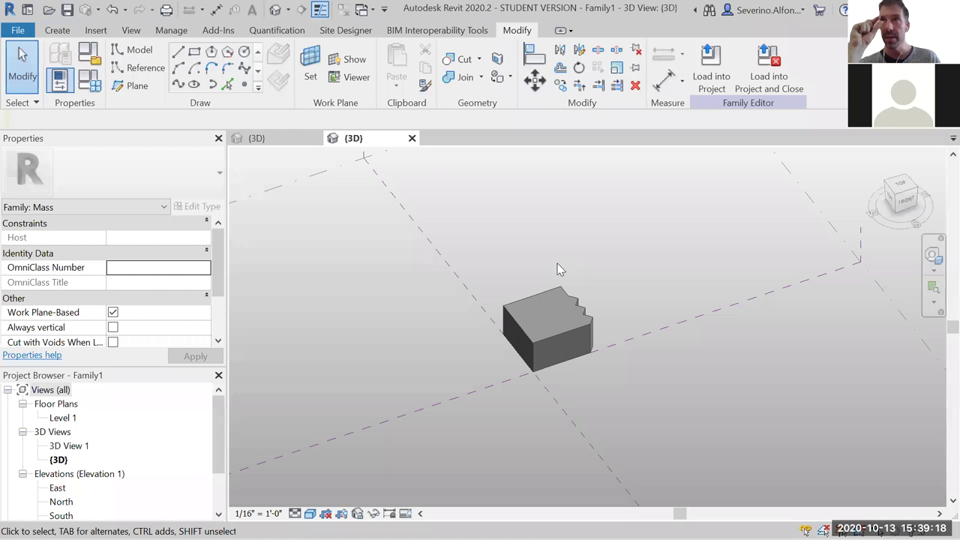
key(ctrl+s)
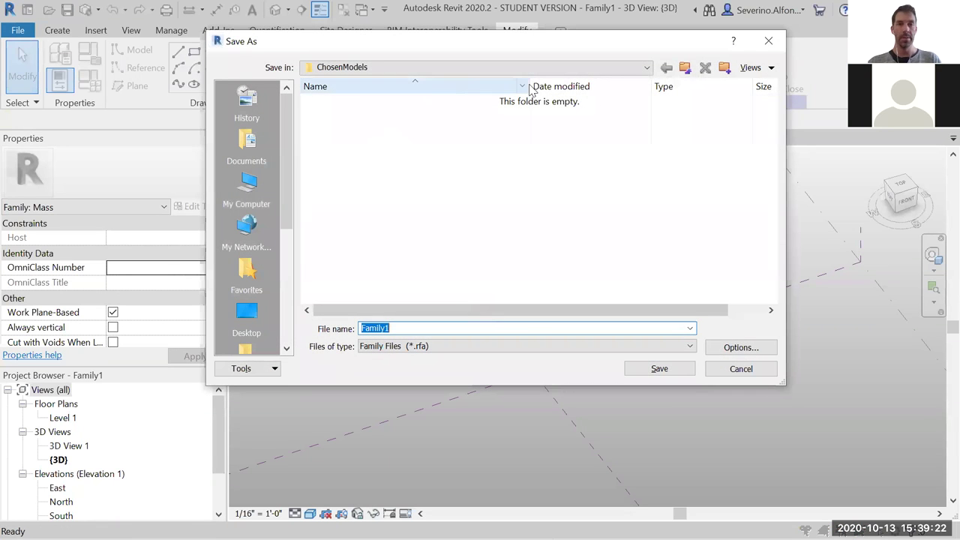
click(685, 68)
double_click(422, 328)
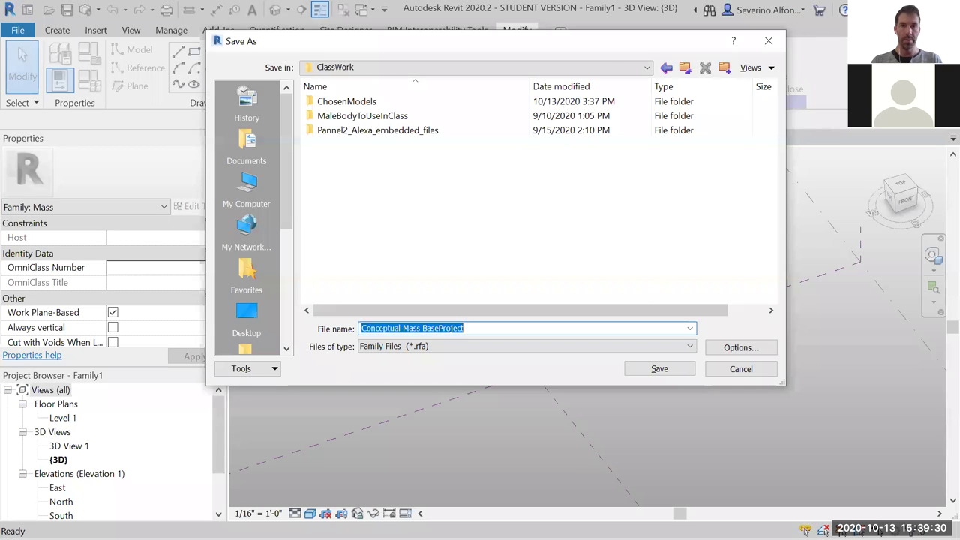
key(Return)
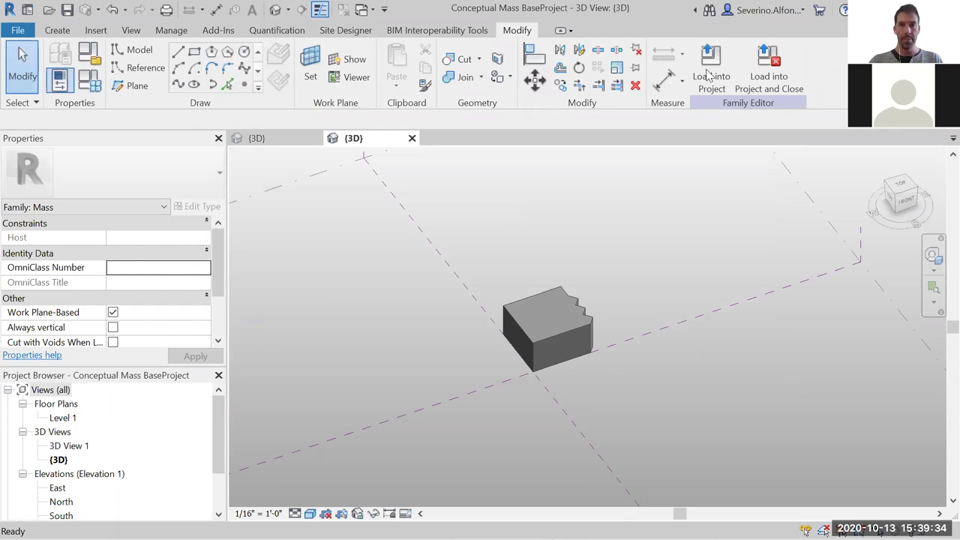
- Load the Conceptual Mass BaseProject family into Project1 and leave the placement command without placing it in the 3D view
click(709, 73)
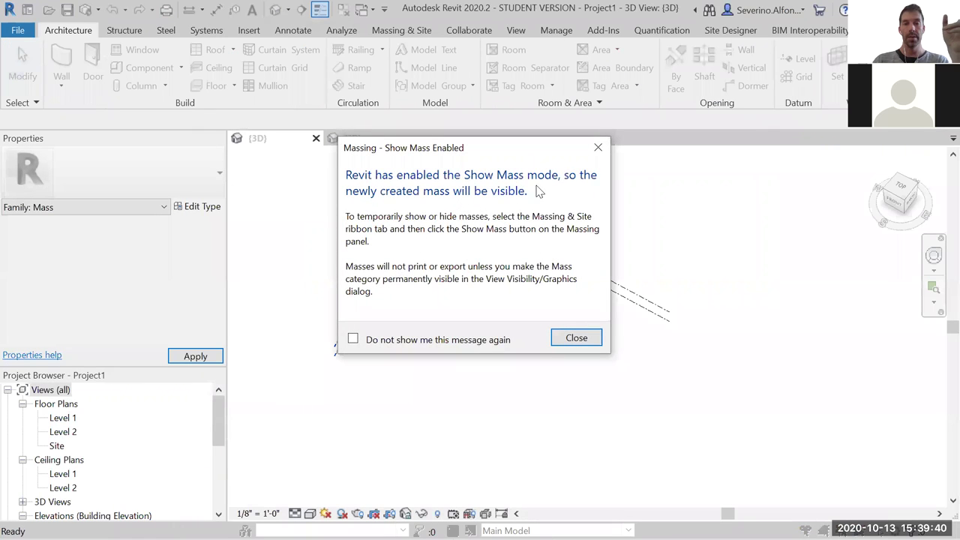
click(577, 338)
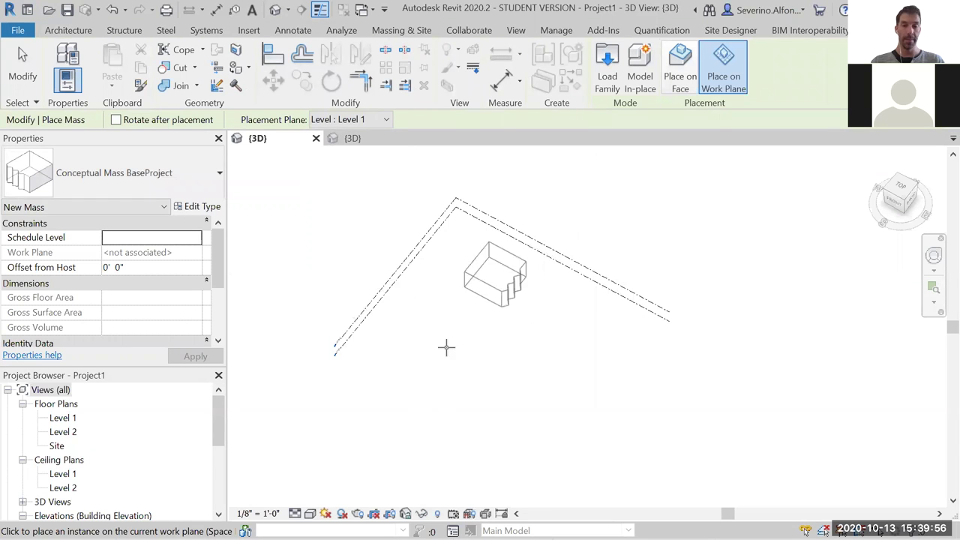
key(Escape)
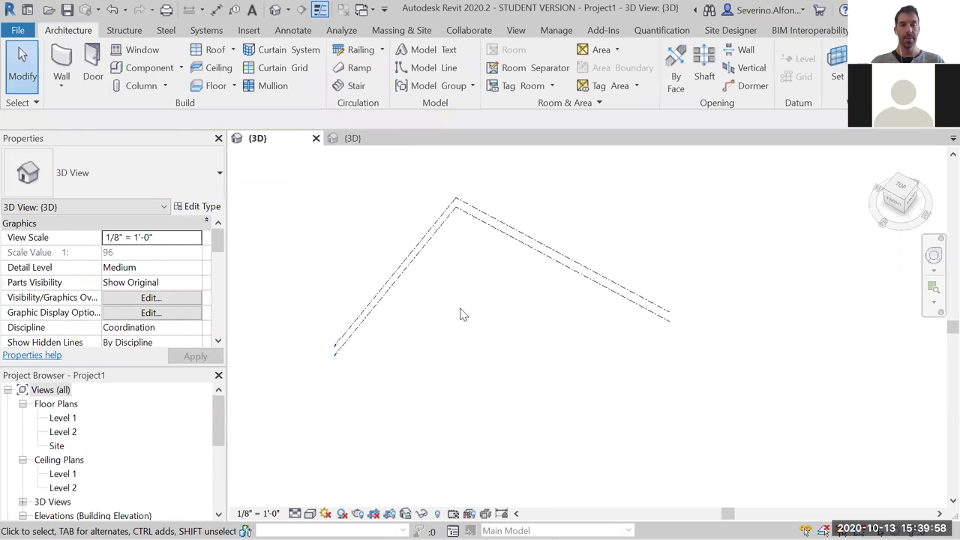
- Place the Conceptual Mass BaseProject in the Site plan with its lower-left corner on the survey point
double_click(57, 446)
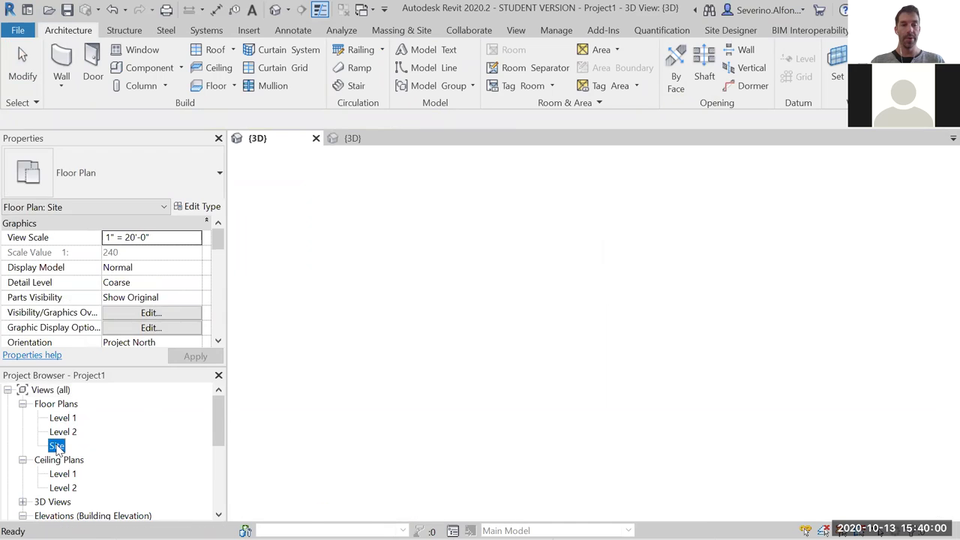
click(142, 68)
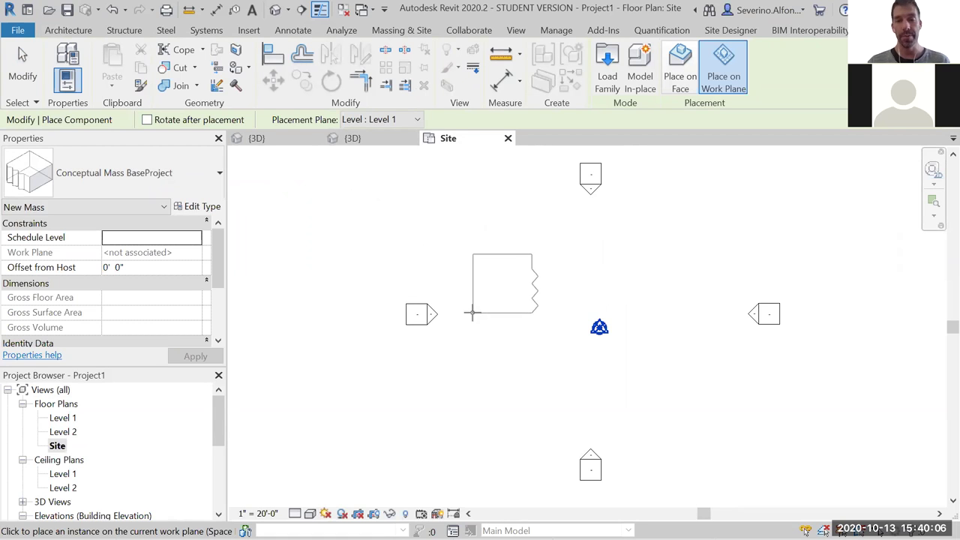
scroll(599, 328, up, 3)
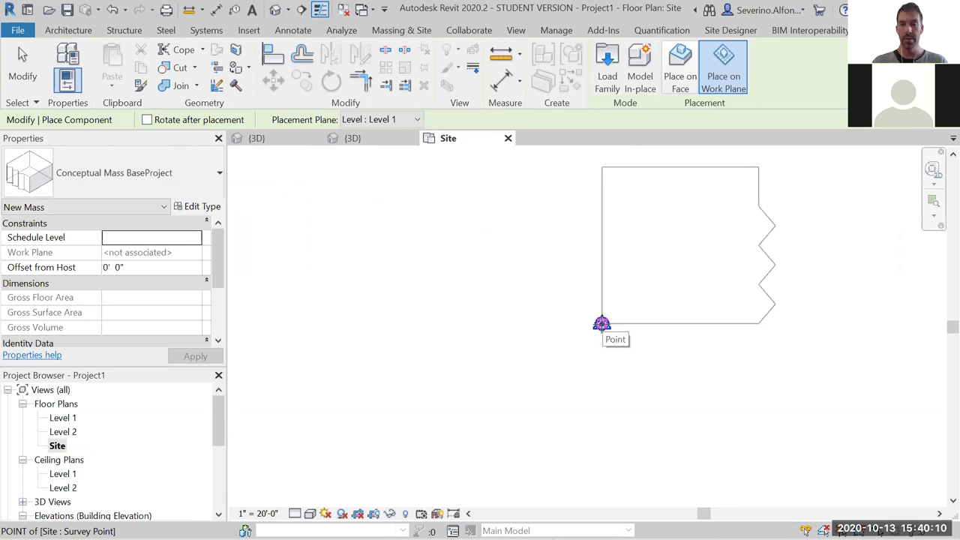
click(601, 324)
scroll(501, 347, down, 4)
key(Escape)
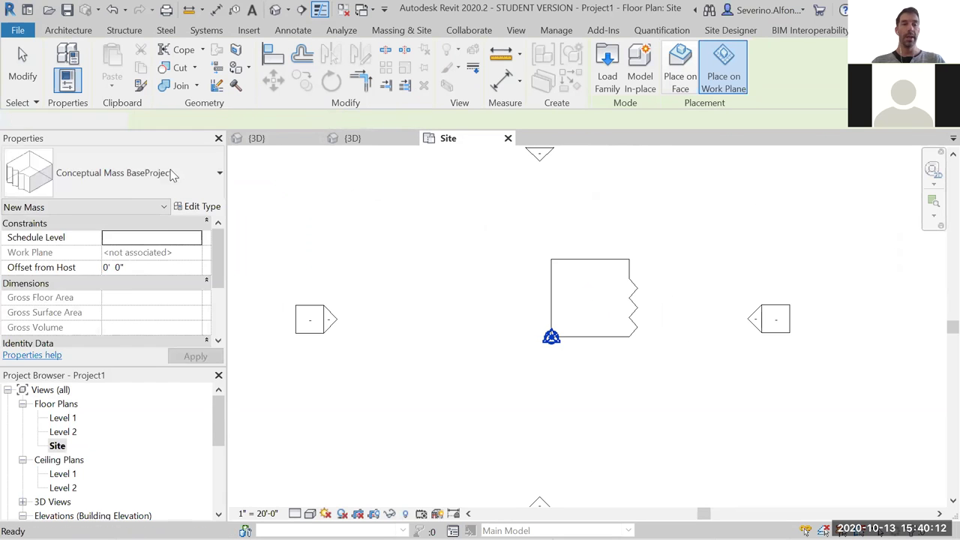
key(Escape)
- Examine the placed mass in the Level 1 plan, the East elevation and the 3D view
double_click(67, 420)
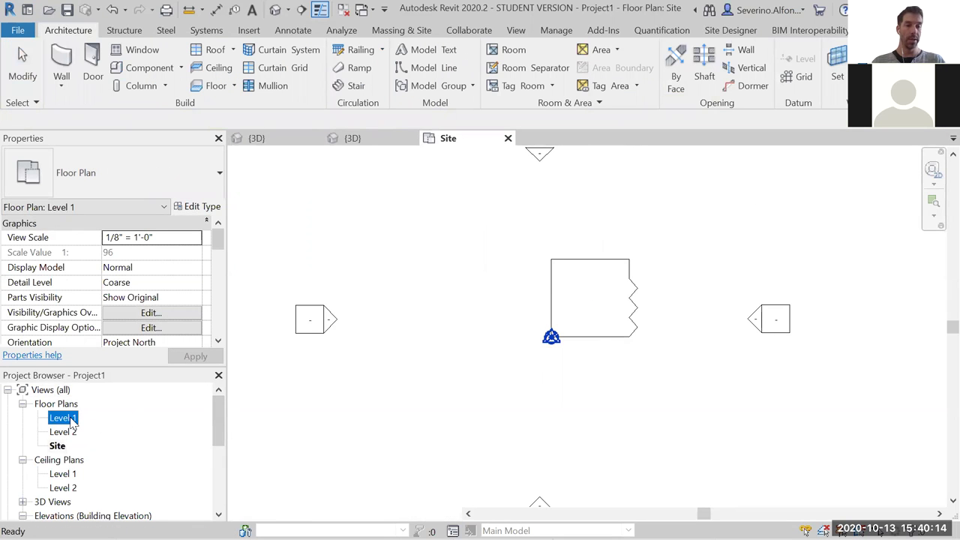
scroll(220, 405, down, 3)
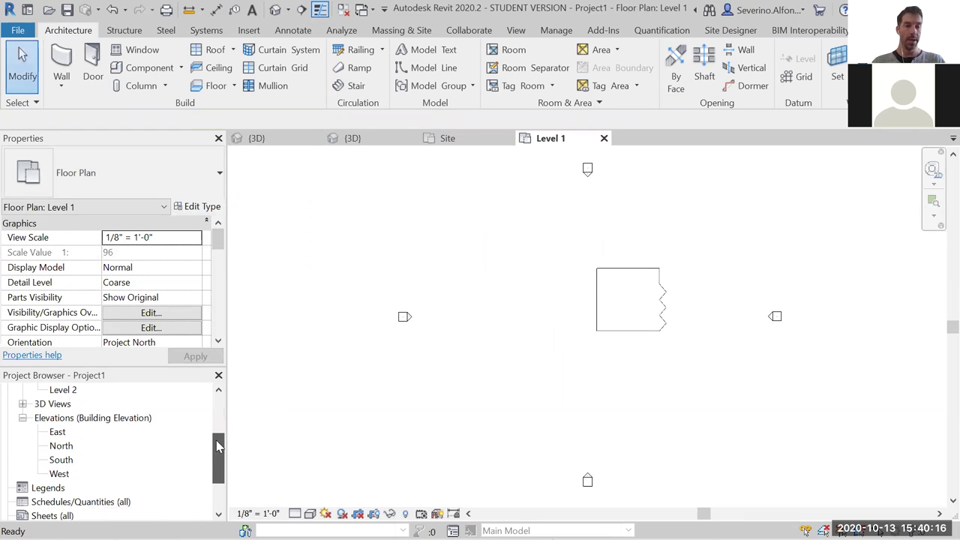
double_click(57, 435)
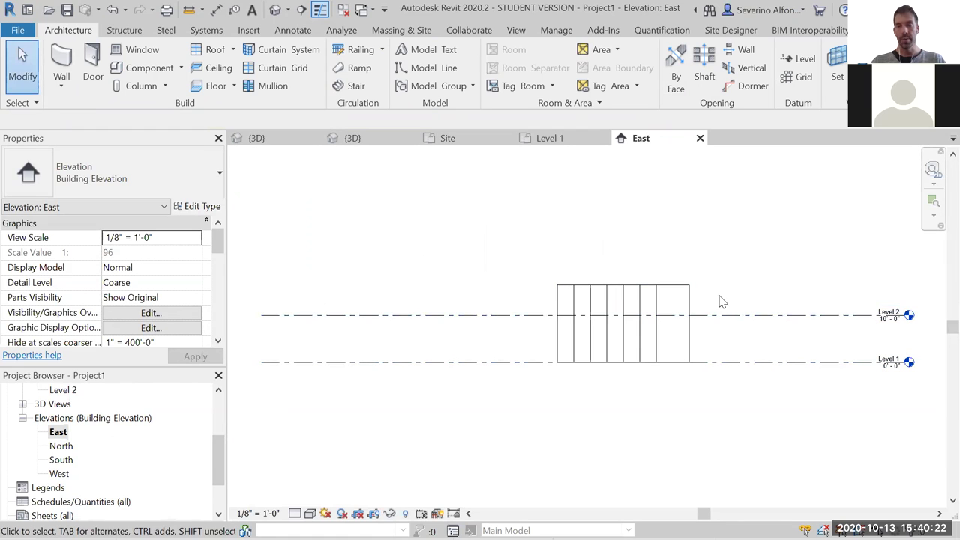
middle_drag(720, 300, 606, 315)
scroll(579, 336, down, 1)
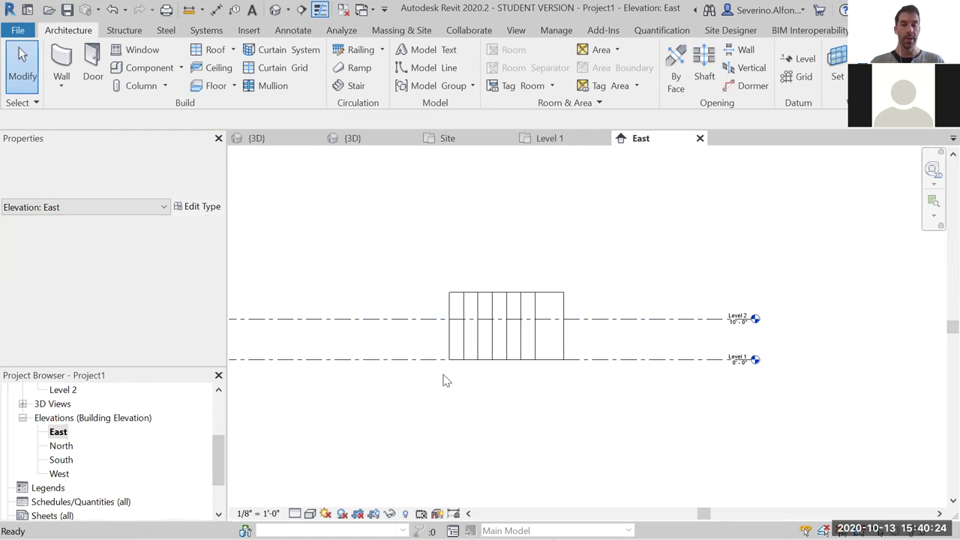
scroll(214, 411, up, 3)
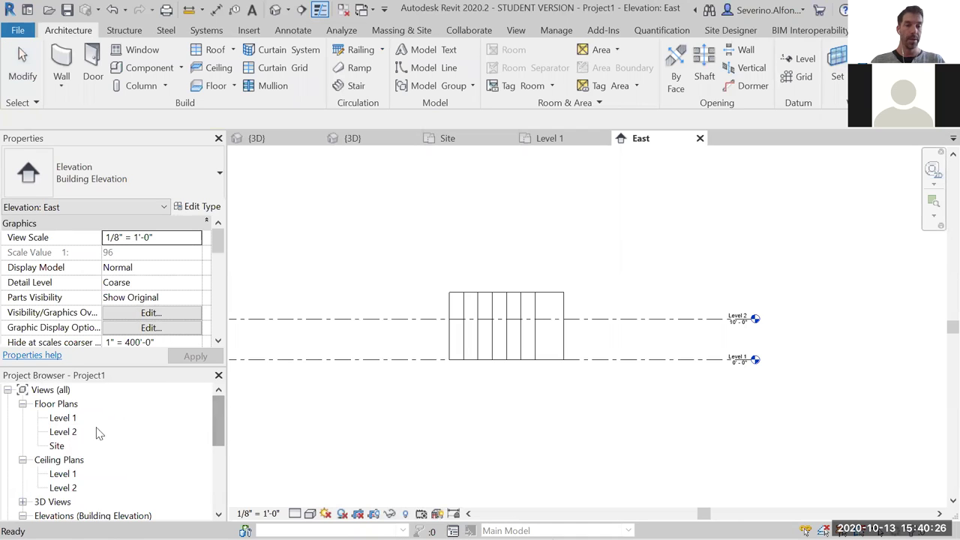
double_click(63, 417)
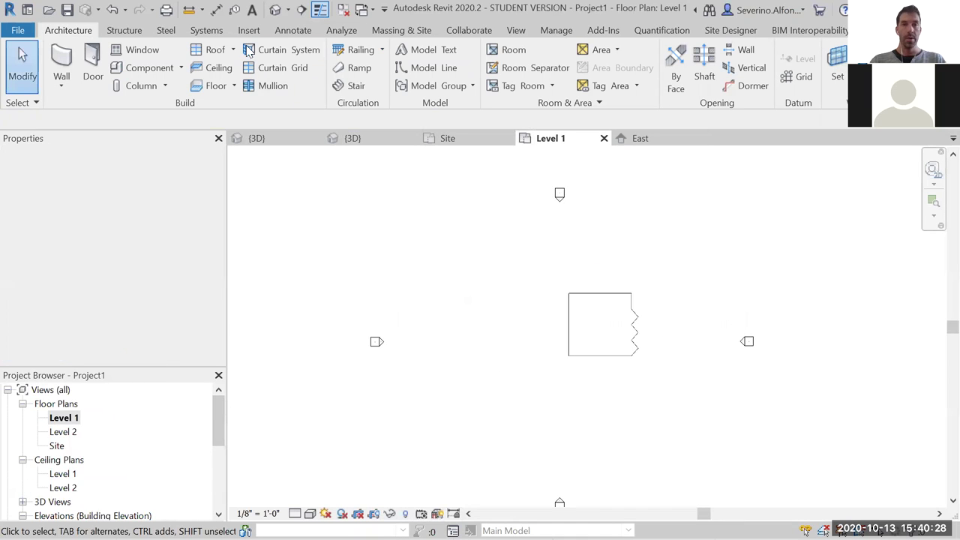
click(257, 138)
scroll(548, 386, up, 3)
shift+middle_drag(517, 394, 540, 393)
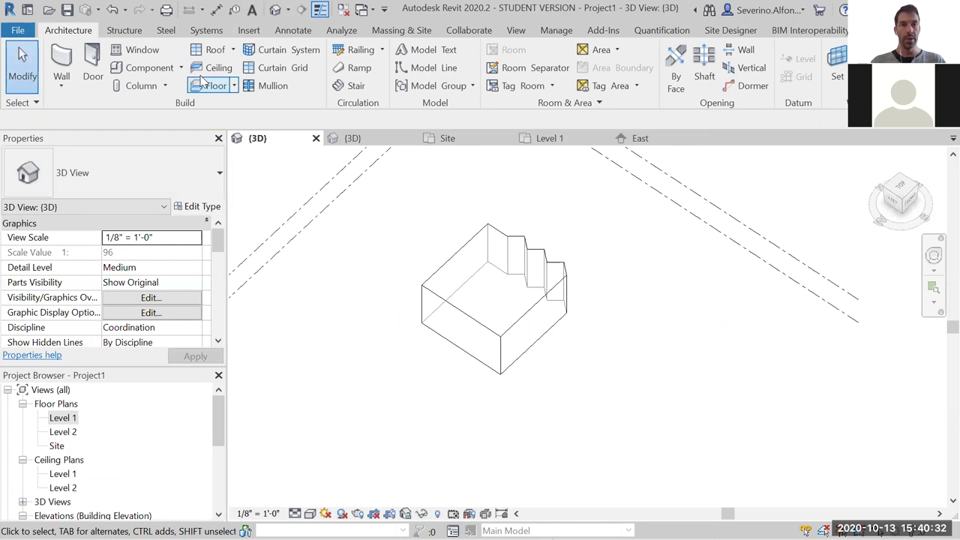
key(w)
key(a)
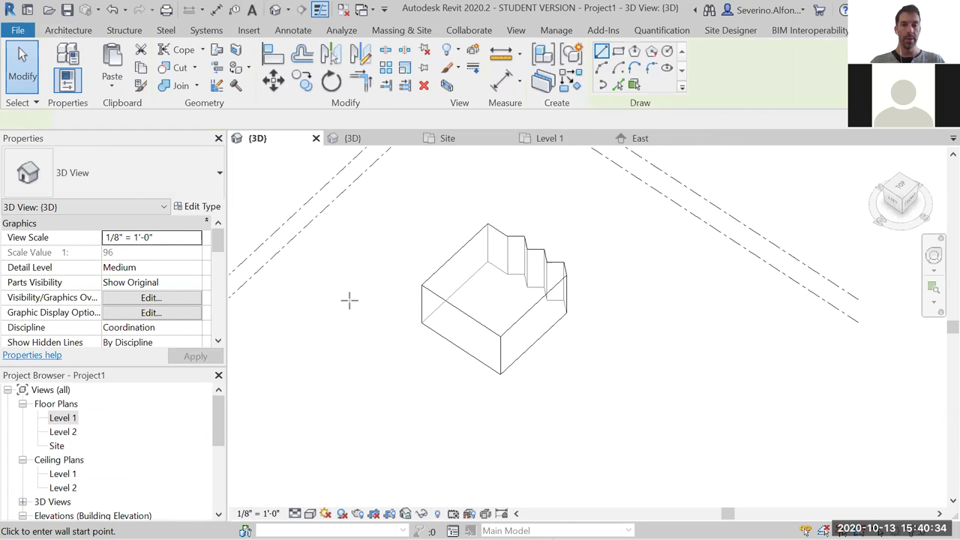
click(349, 283)
key(Escape)
key(Escape)
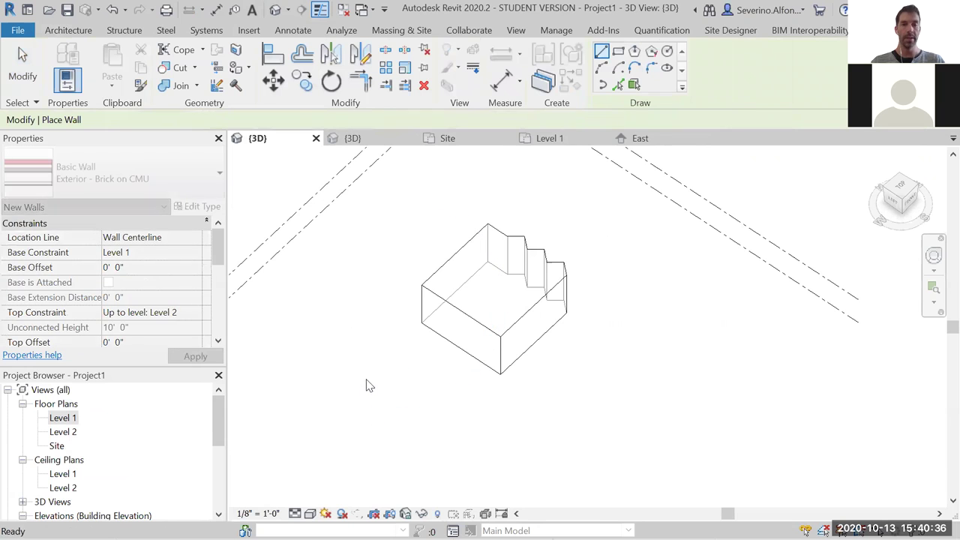
- Build Exterior - Brick on Glass walls by face on the two front faces, one stepped face and the back face of the mass
click(401, 30)
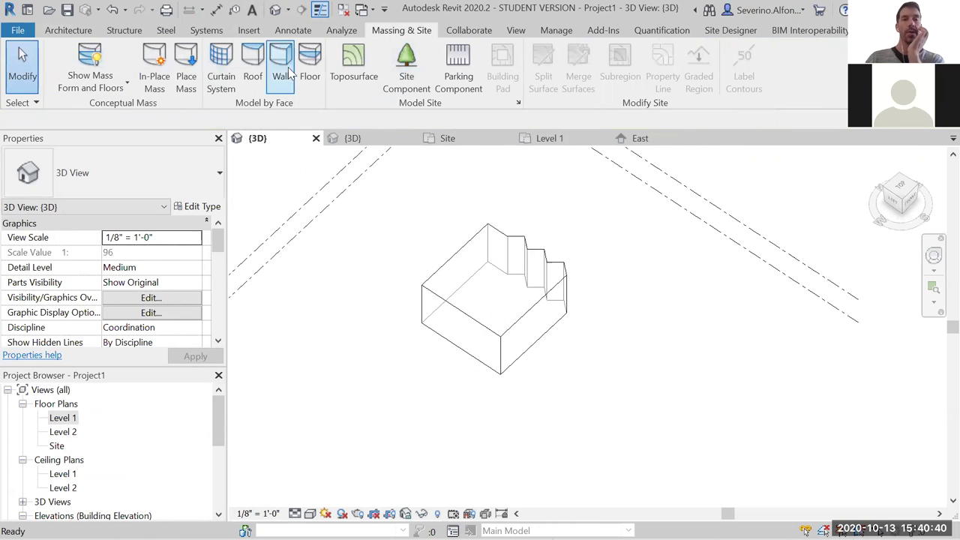
key(w)
key(a)
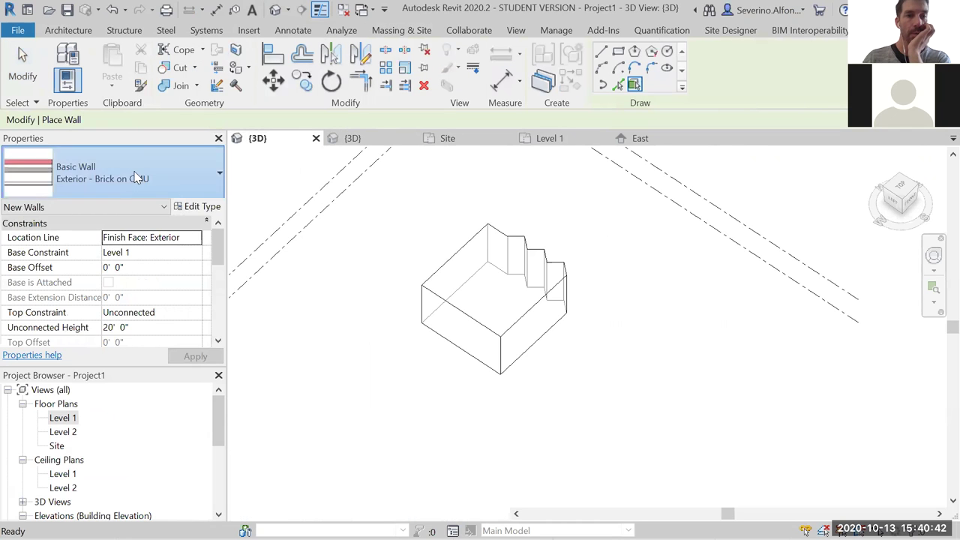
click(132, 177)
click(94, 263)
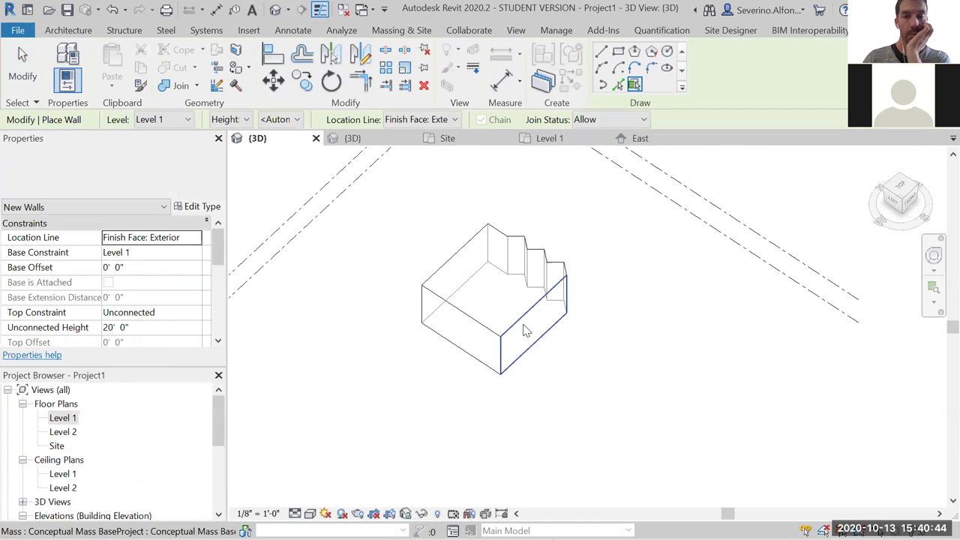
click(522, 330)
click(450, 339)
click(523, 239)
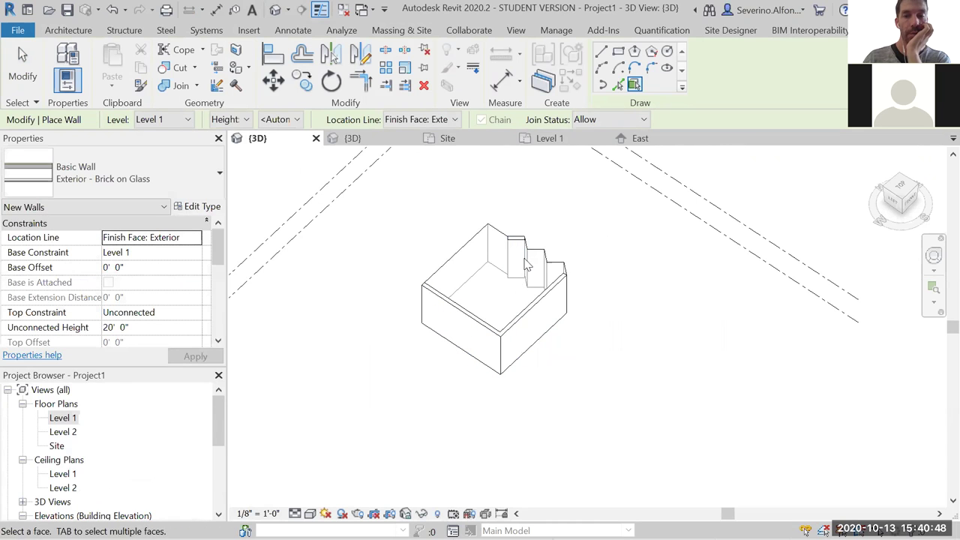
click(455, 264)
key(Escape)
key(Escape)
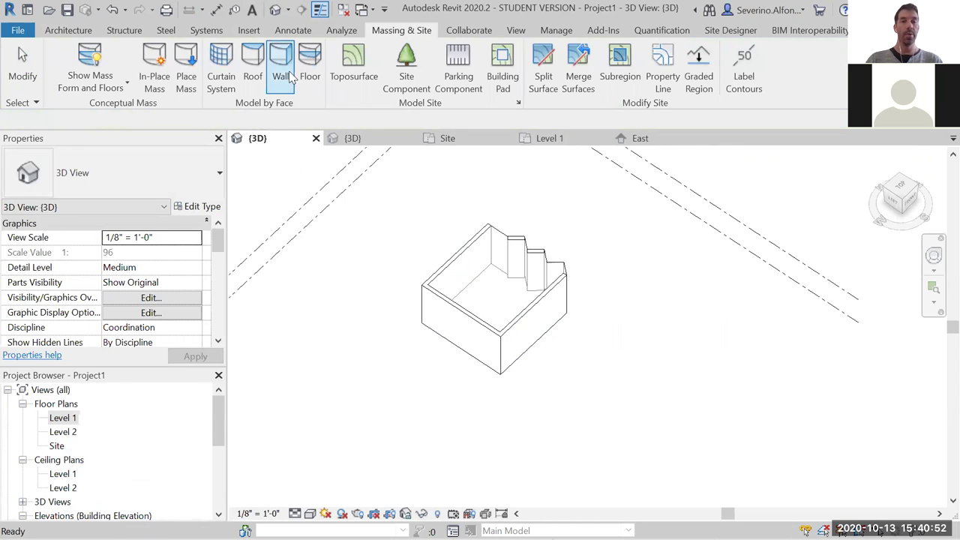
- Create a Steel Truss - Insulation on Metal Deck - EPDM roof by face on the mass's top face, referenced to Level 2
click(253, 69)
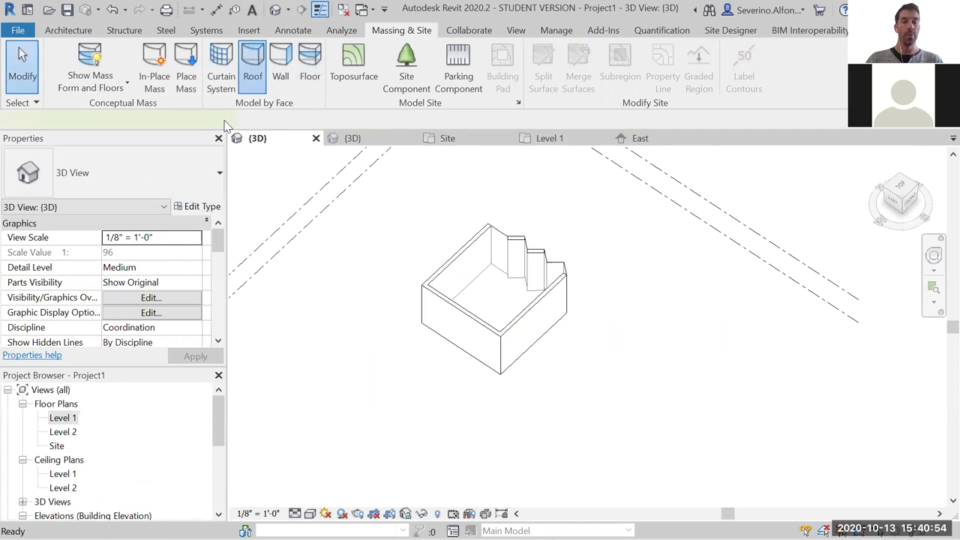
click(120, 174)
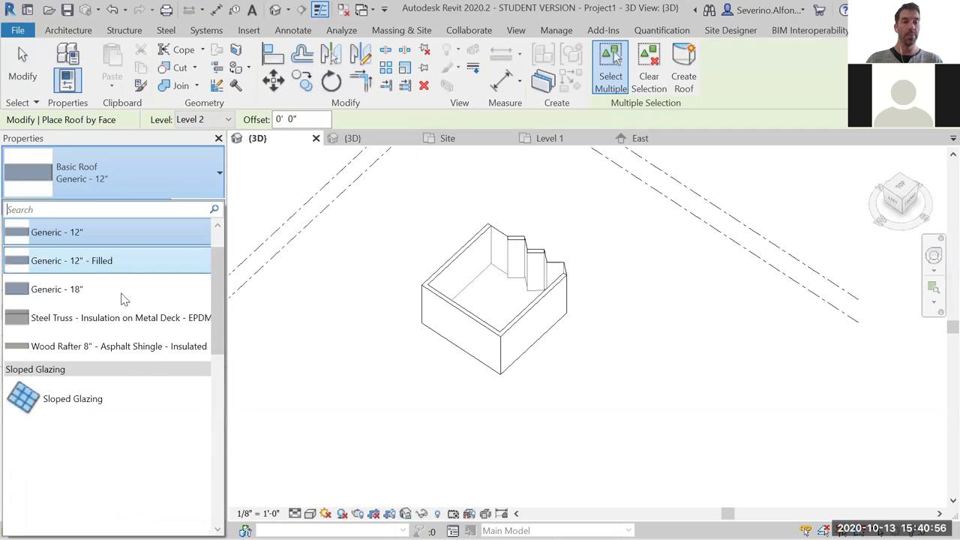
click(117, 319)
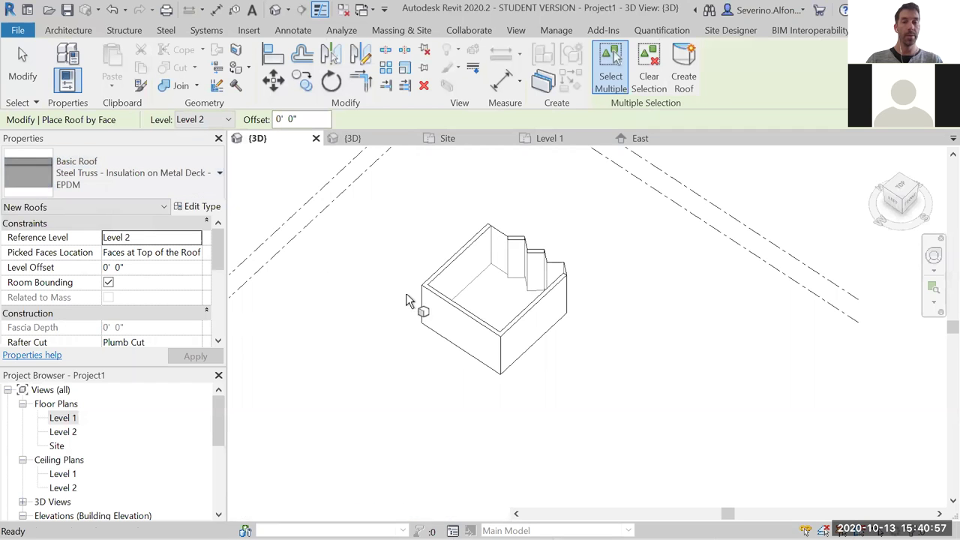
click(498, 238)
click(684, 75)
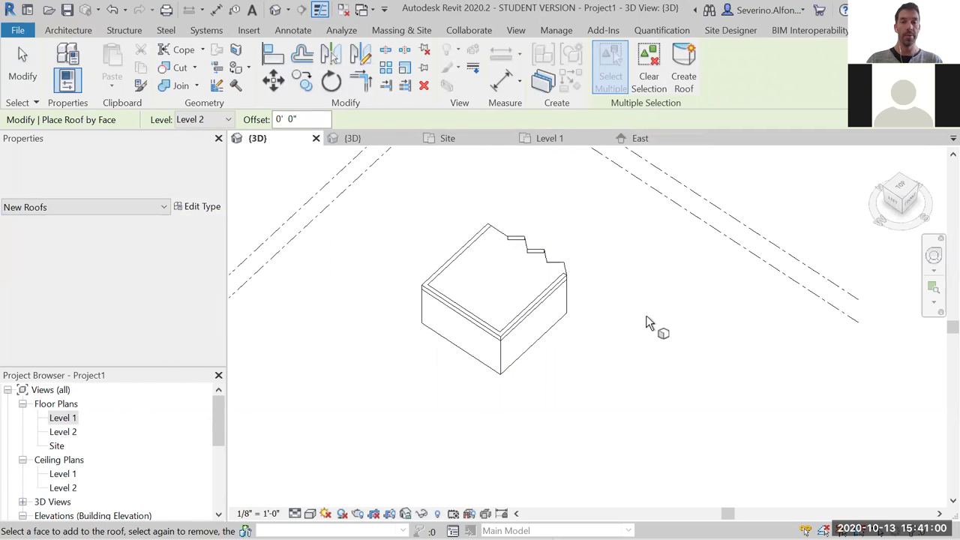
key(Escape)
- Add a mass floor at Level 2 to the Conceptual Mass BaseProject
scroll(561, 296, up, 3)
shift+middle_drag(563, 293, 457, 272)
scroll(645, 343, down, 5)
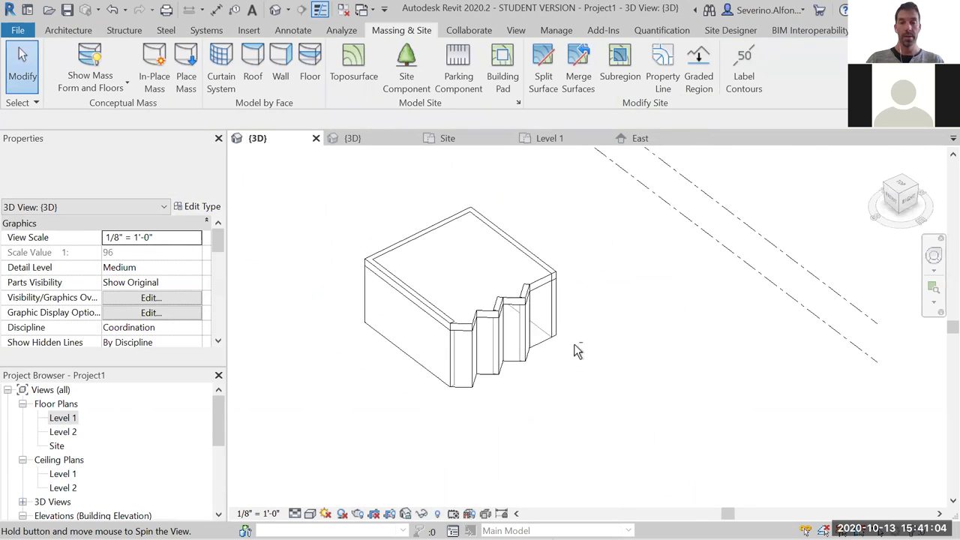
shift+middle_drag(576, 350, 577, 354)
scroll(578, 357, up, 2)
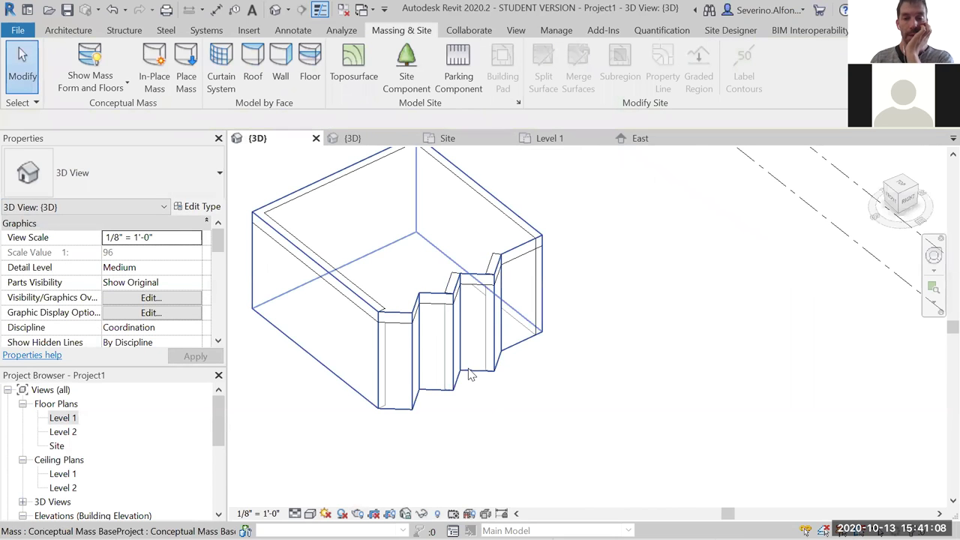
click(458, 311)
click(677, 80)
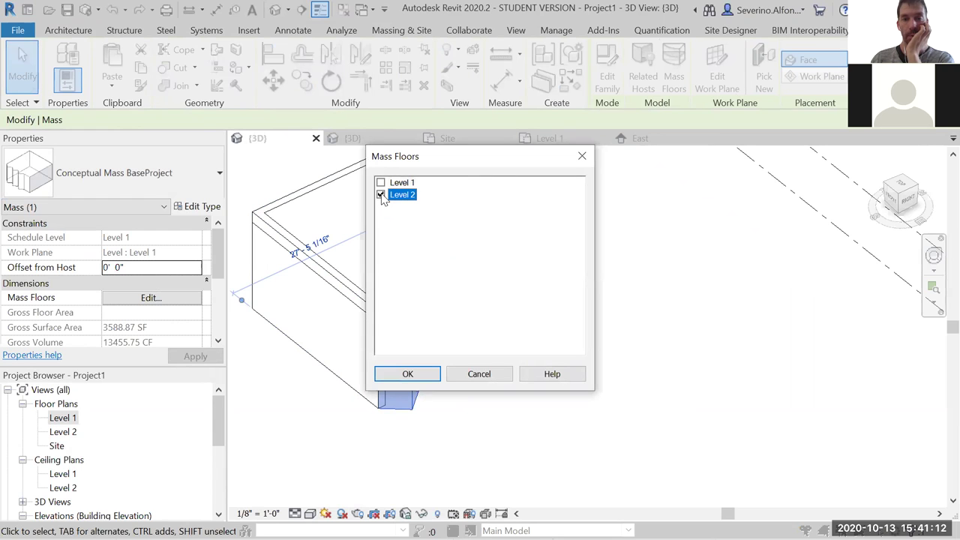
click(407, 373)
key(Escape)
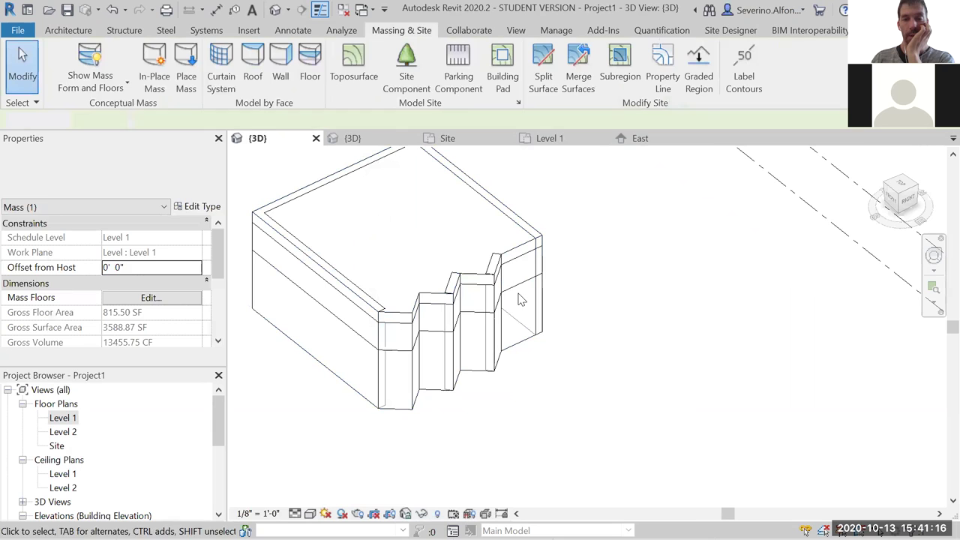
- Create a Steel Bar Joist 14" - VCT on Concrete floor by face from the Level 2 mass floor
click(521, 295)
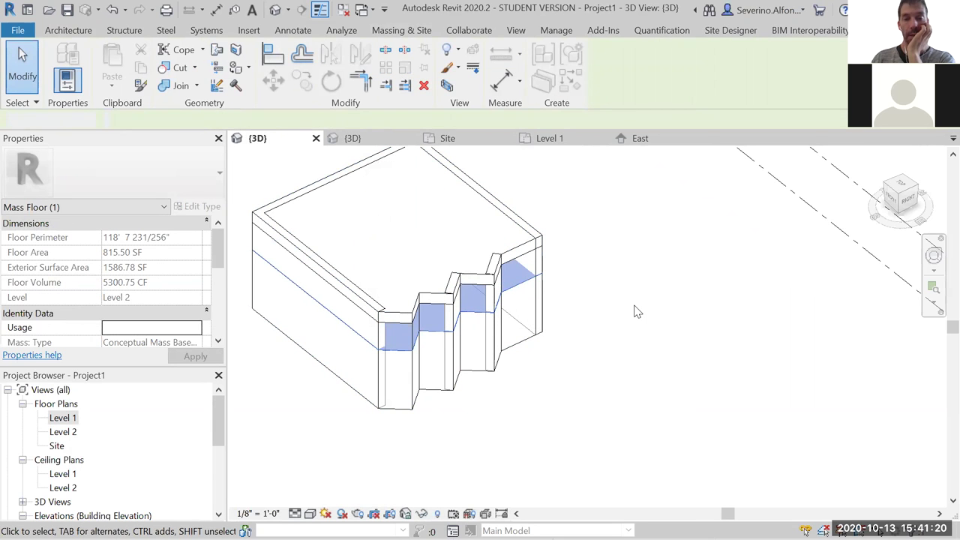
click(634, 311)
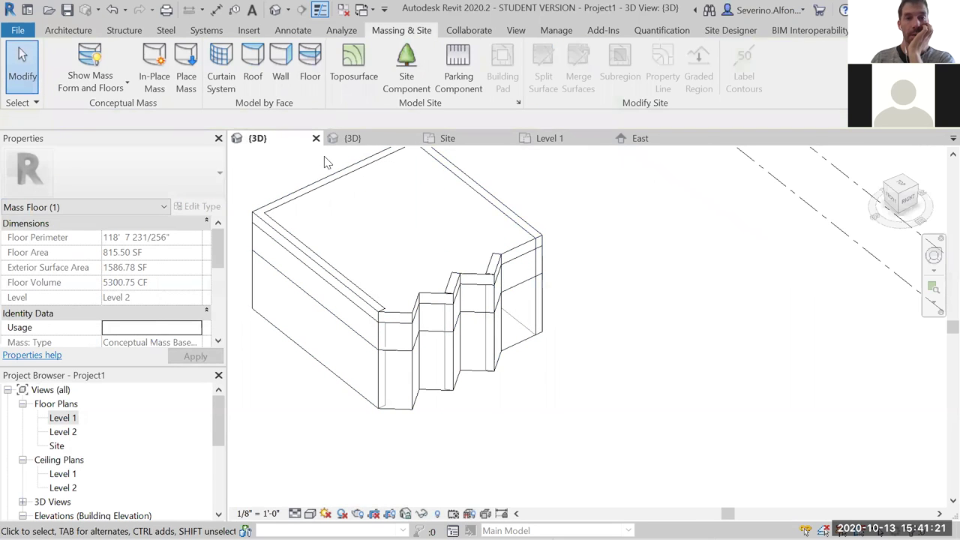
click(304, 71)
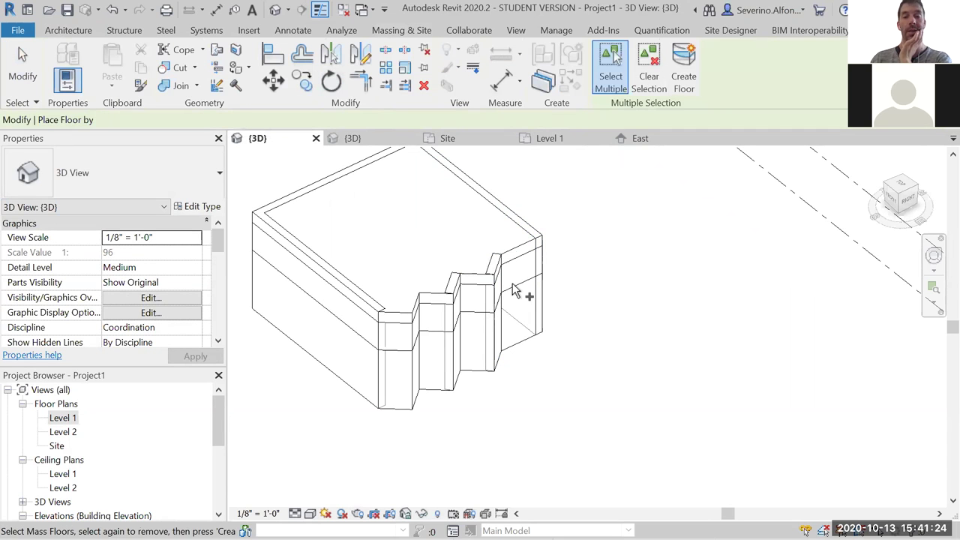
click(180, 160)
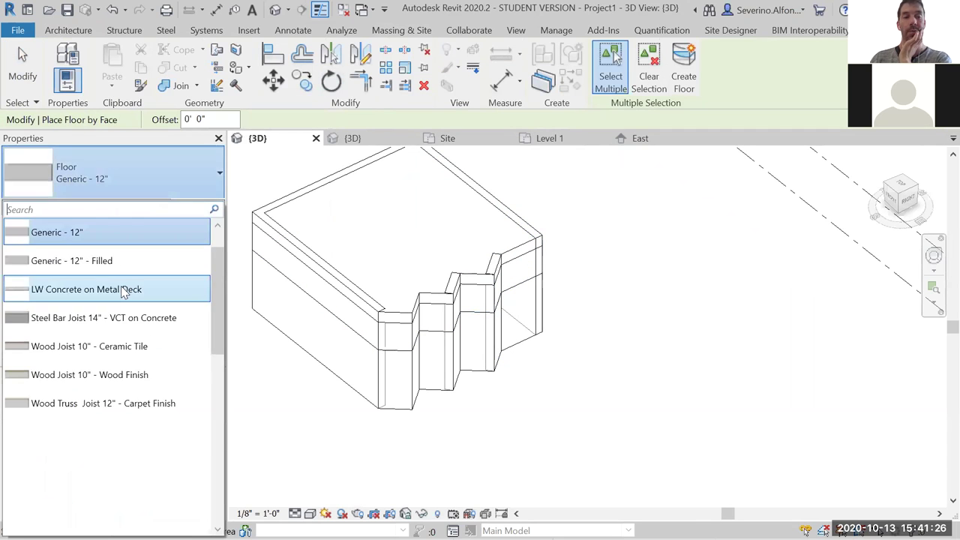
click(120, 318)
click(516, 291)
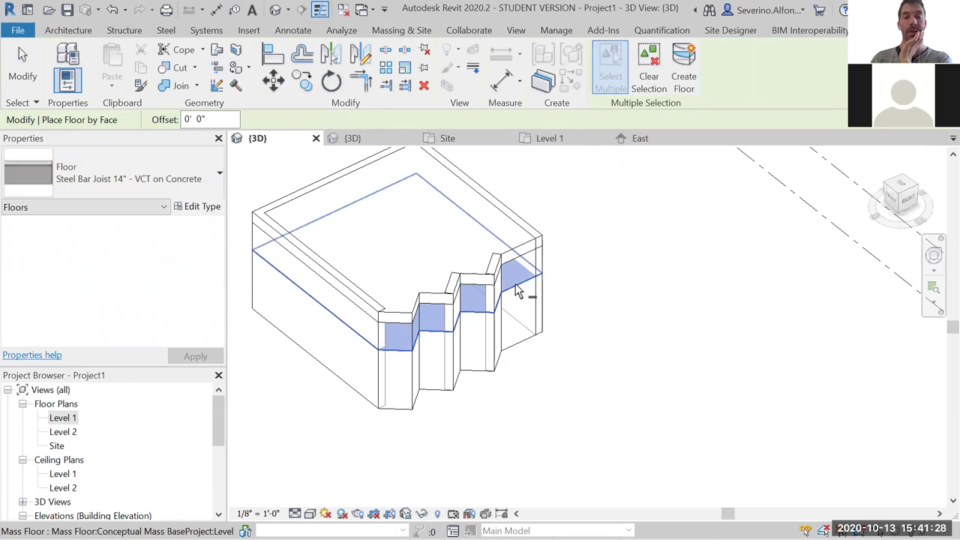
click(683, 79)
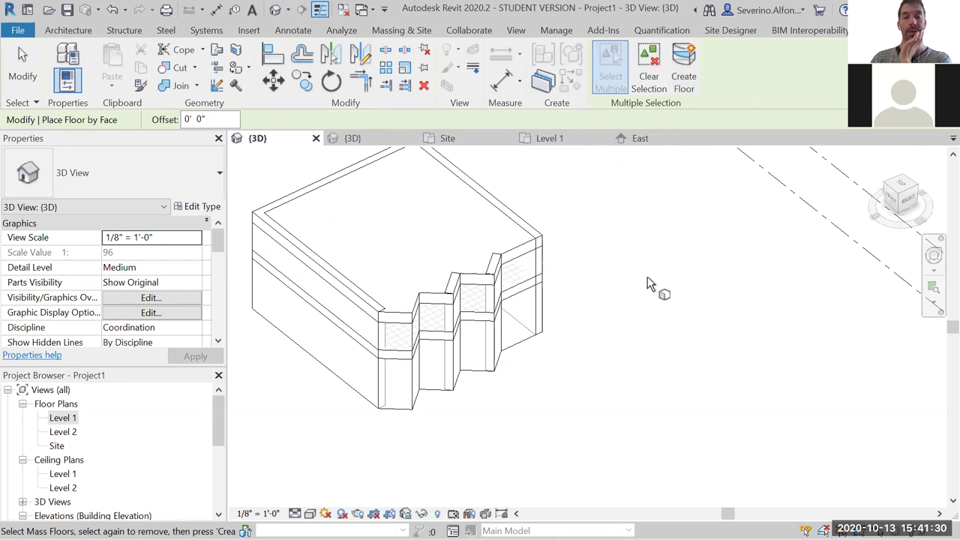
scroll(645, 278, down, 3)
key(Escape)
key(Escape)
scroll(585, 303, up, 3)
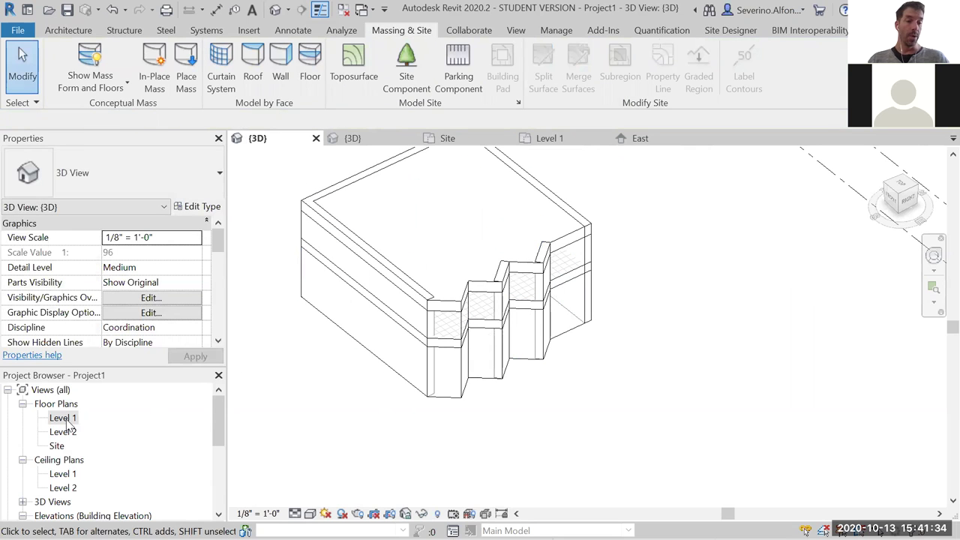
- In the East elevation, lower Level 2 to an elevation of 7' - 0"
scroll(66, 442, down, 2)
click(58, 461)
double_click(63, 462)
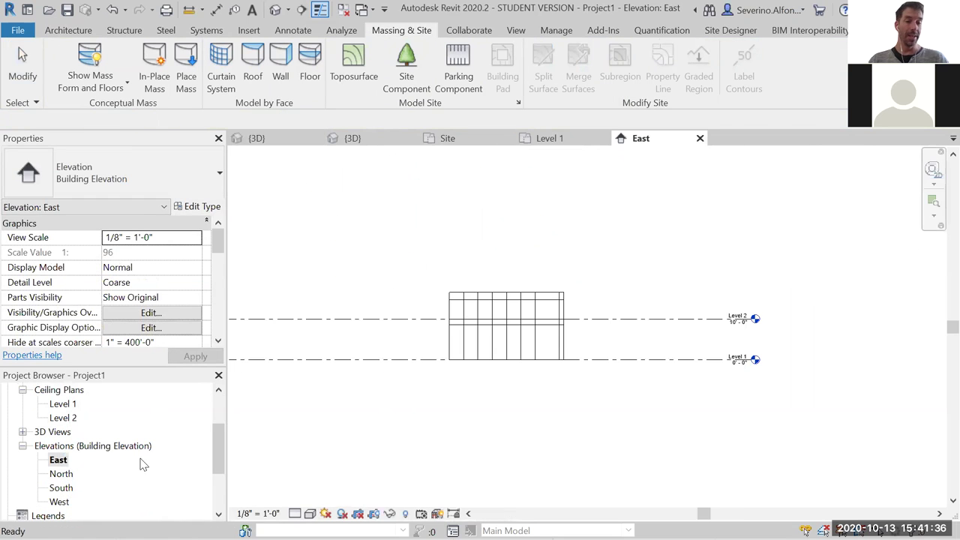
scroll(660, 334, up, 3)
scroll(615, 318, down, 2)
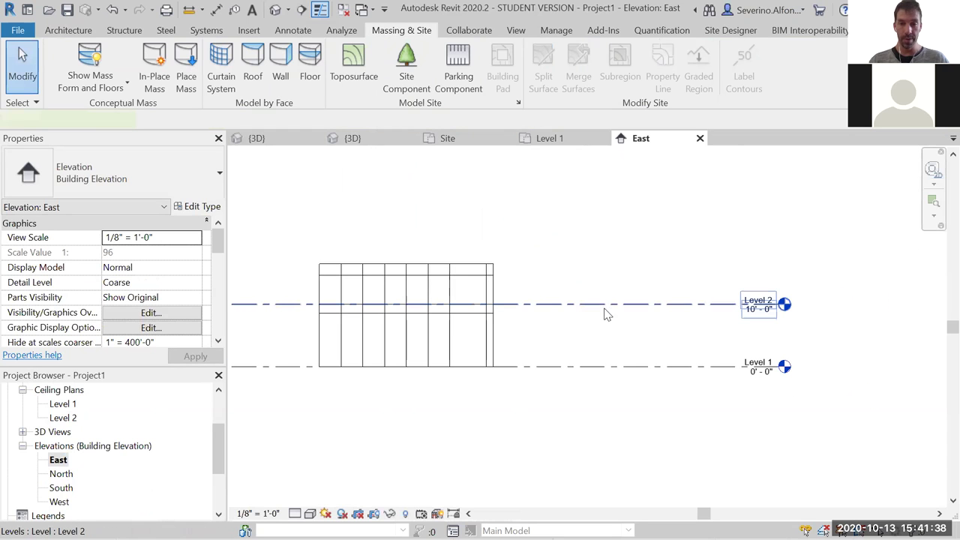
click(606, 315)
drag(602, 323, 604, 323)
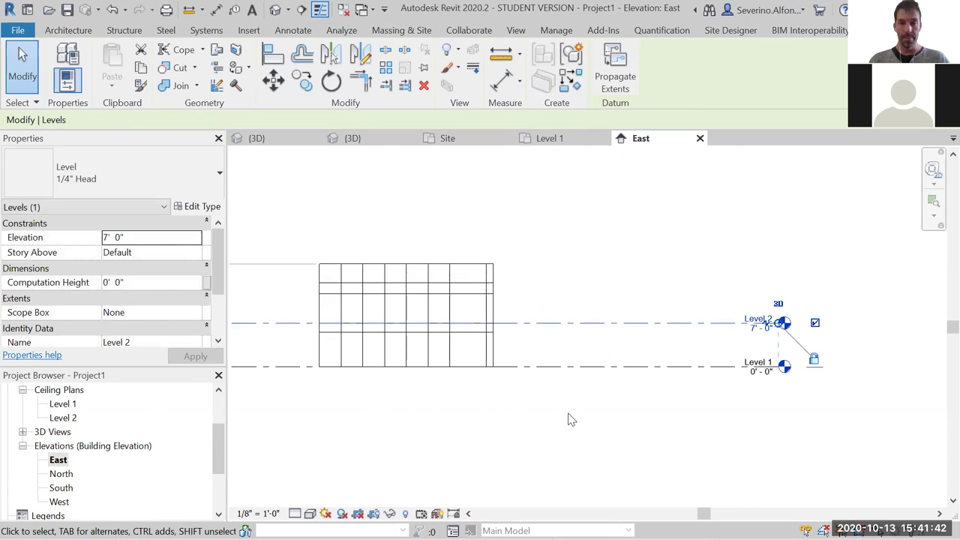
click(568, 420)
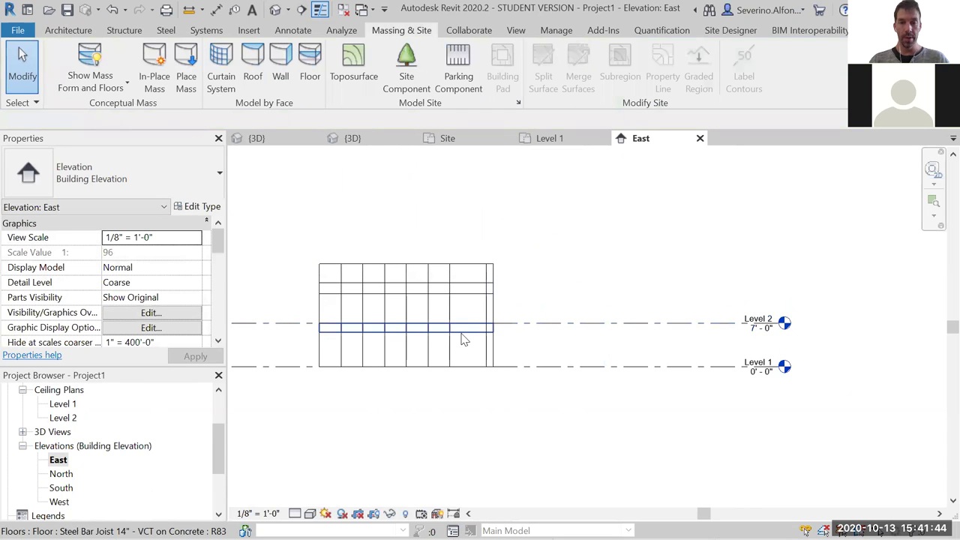
- Delete the steel truss roof from the building in the East elevation
click(464, 339)
key(Escape)
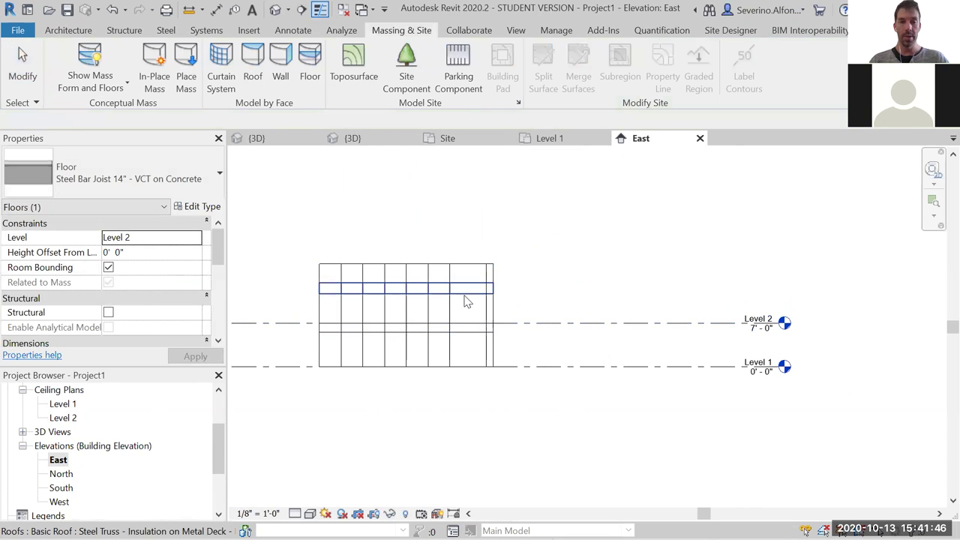
click(465, 304)
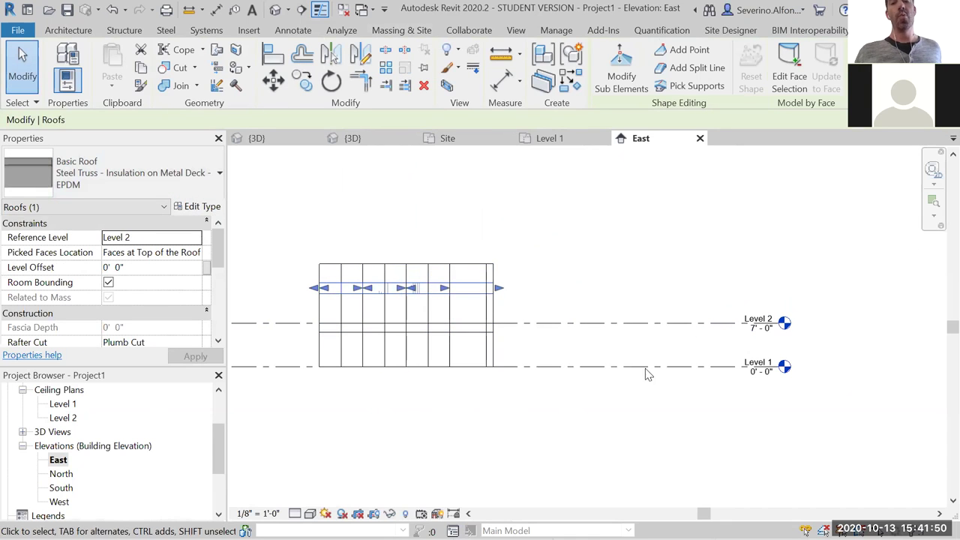
key(Escape)
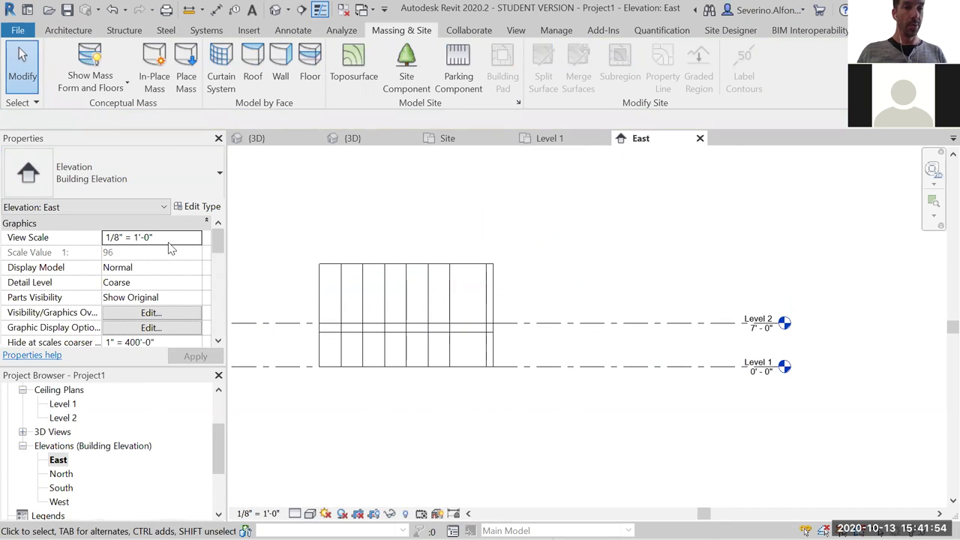
- Draw a new level at 16' - 6", aligned with the top of the building walls and ending above the other level heads
click(72, 33)
click(800, 60)
click(324, 264)
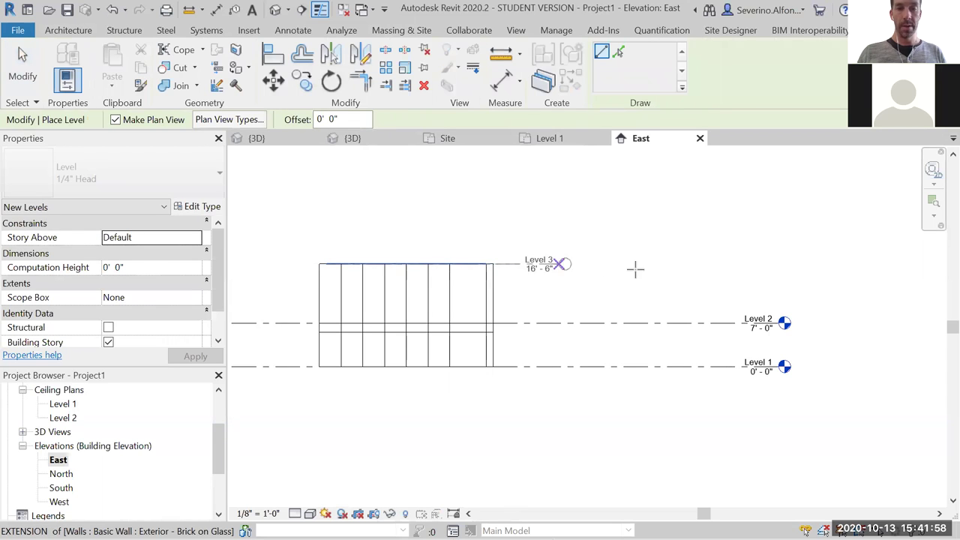
click(780, 264)
scroll(760, 277, up, 2)
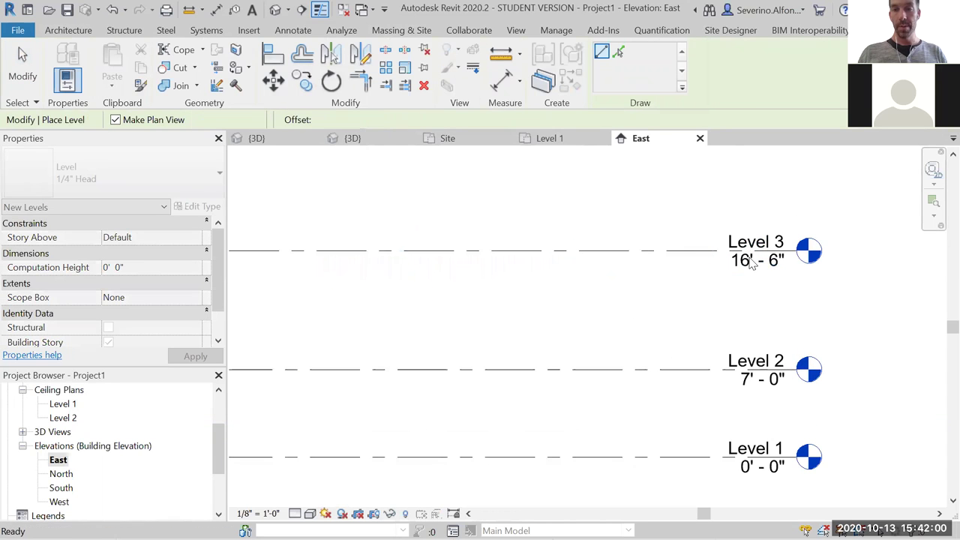
key(Escape)
key(Escape)
- Rename the new top level as Level Roof and rename its corresponding views as well
double_click(756, 240)
click(757, 241)
text(Roof)
key(Return)
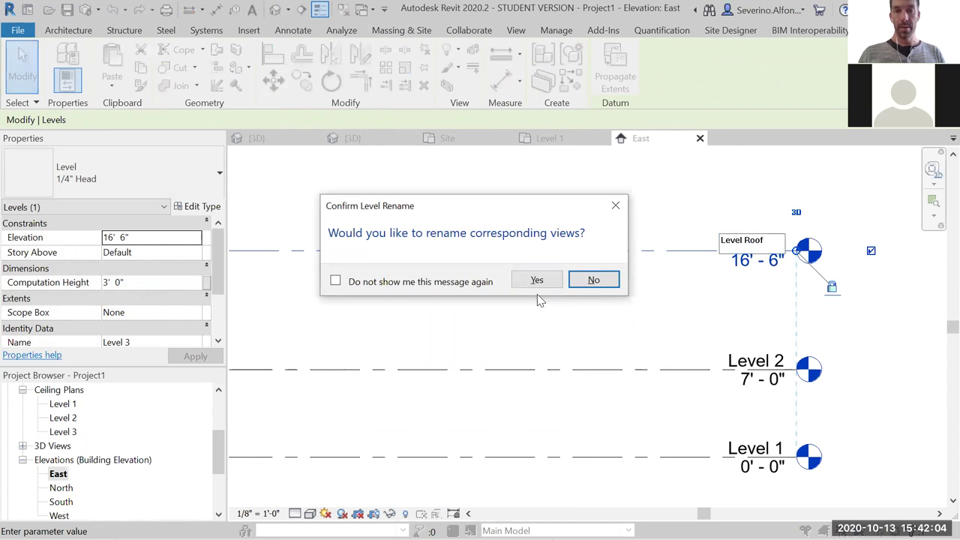
click(536, 282)
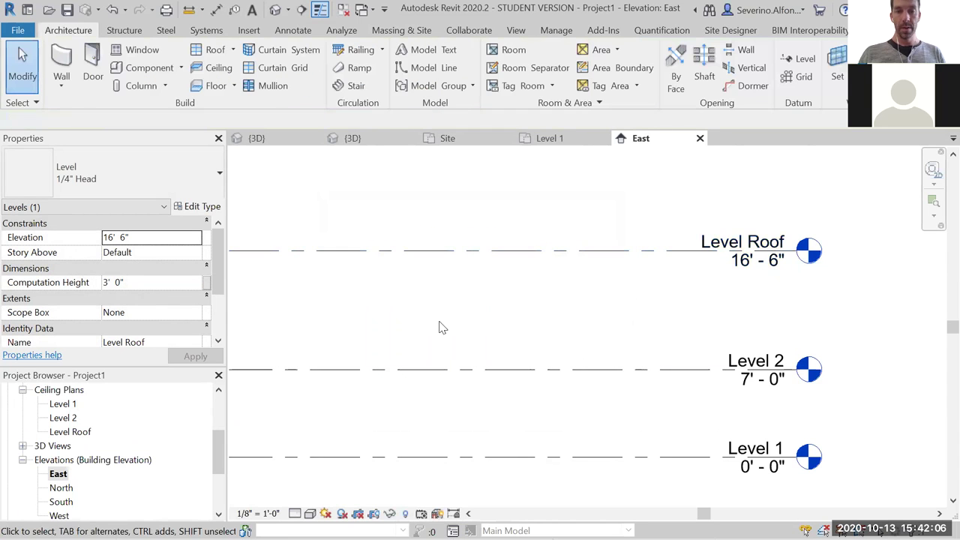
click(547, 325)
- In the 3D view, create a Steel Truss - Insulation on Metal Deck - EPDM roof on the mass's top face, referenced to Level Roof
click(275, 9)
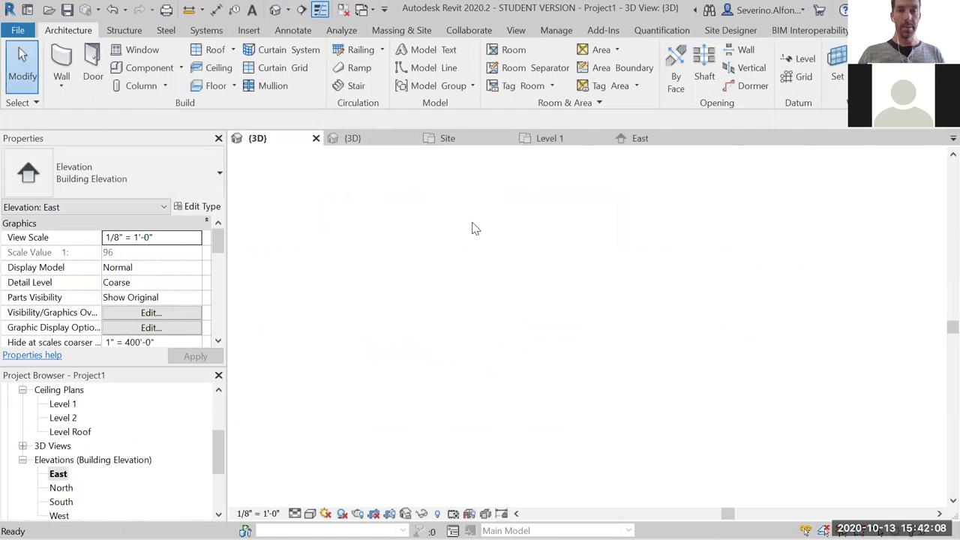
scroll(510, 274, down, 4)
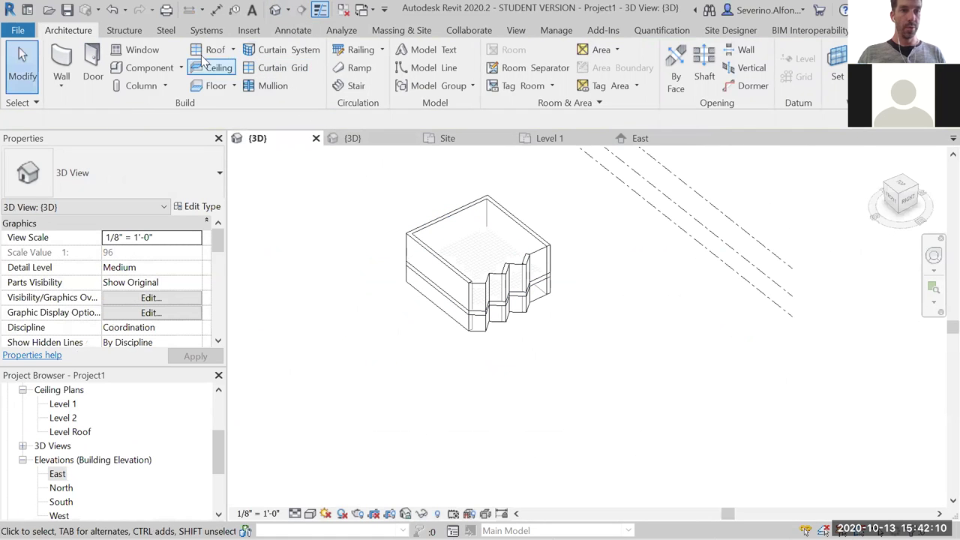
click(379, 31)
click(248, 66)
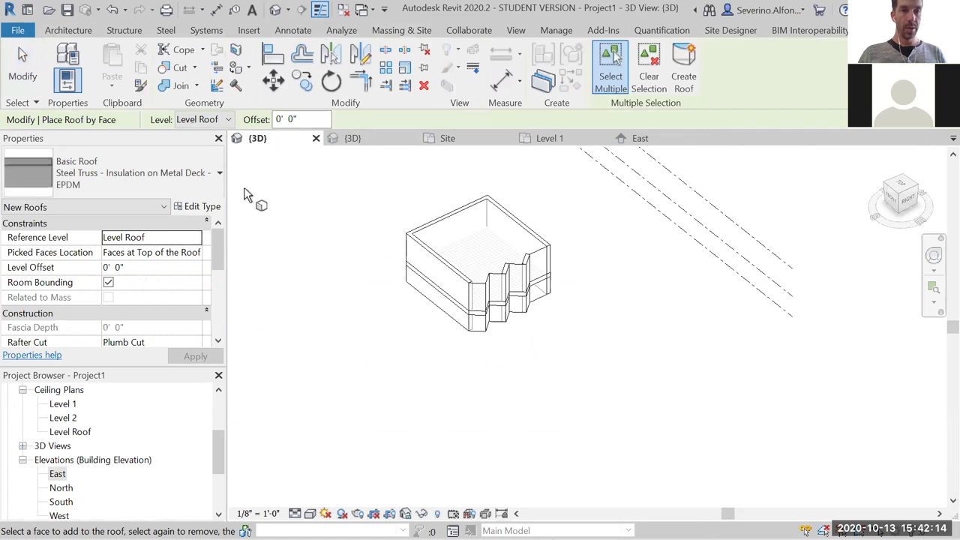
click(221, 120)
click(194, 156)
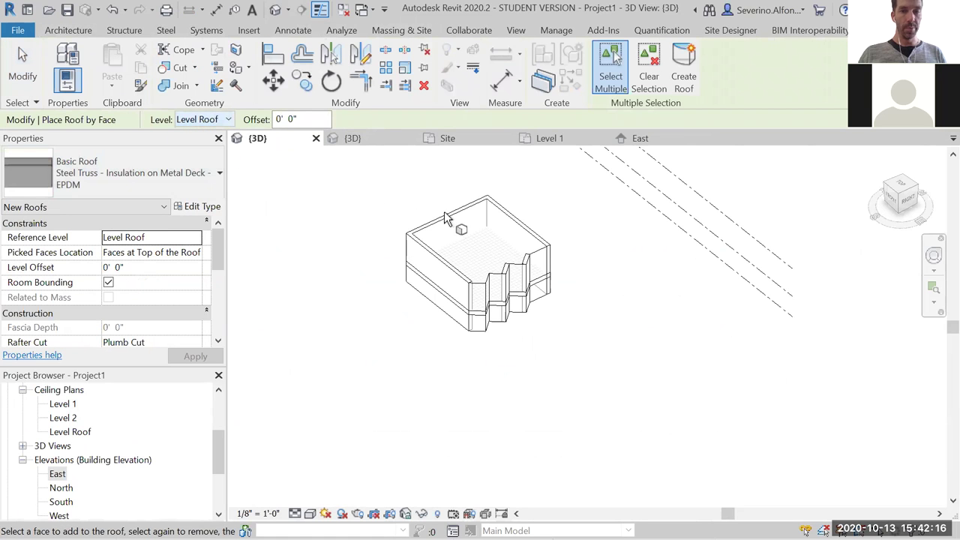
click(447, 219)
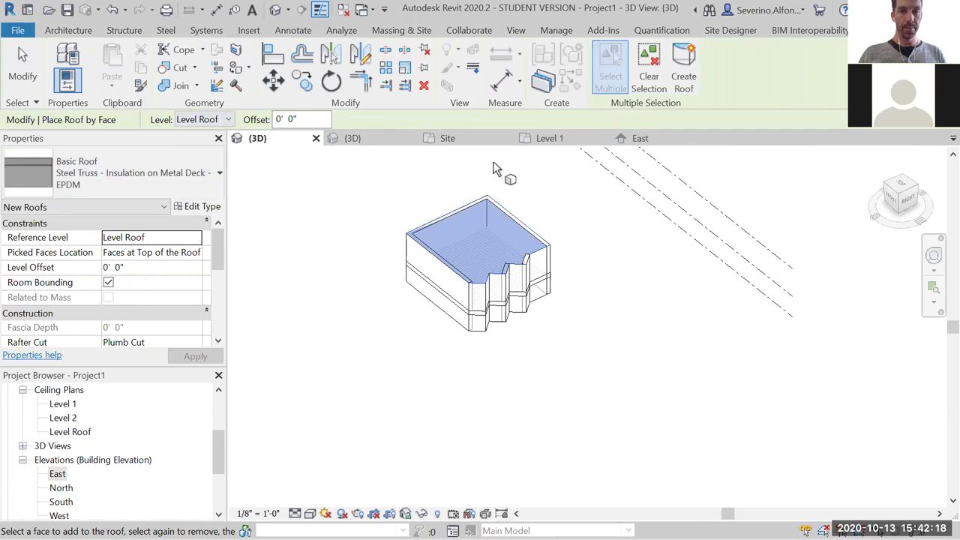
click(687, 69)
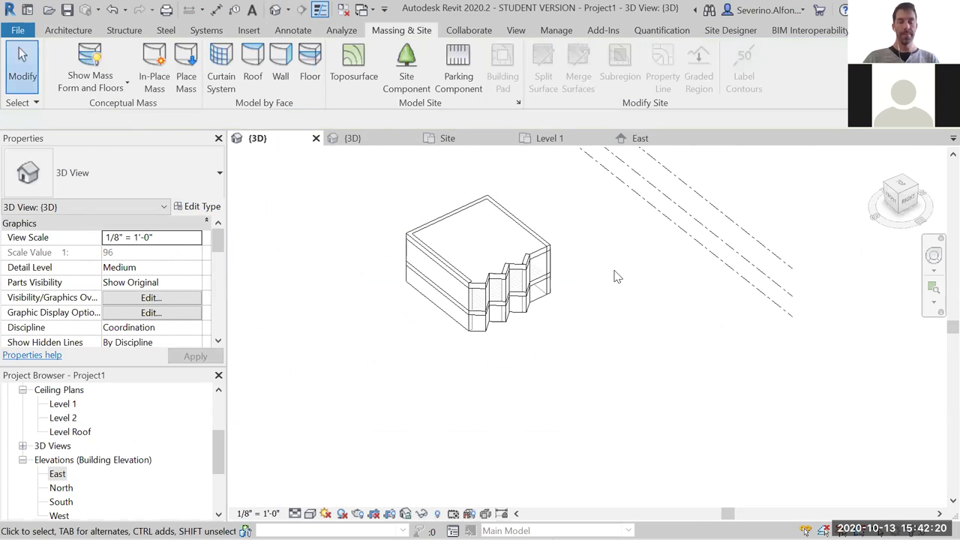
- Delete the Steel Bar Joist floor on Level 2 from the building in the 3D view
scroll(585, 317, down, 3)
scroll(585, 317, up, 5)
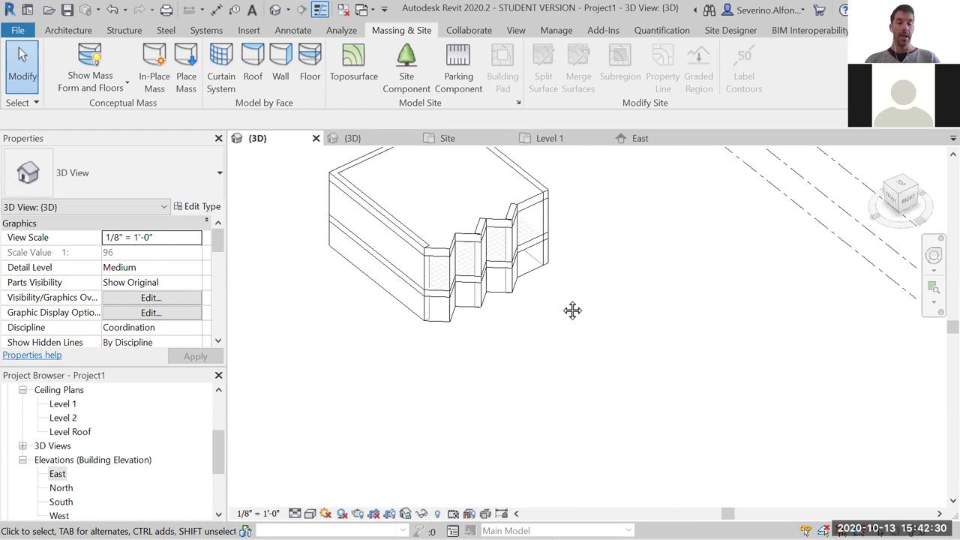
middle_drag(572, 310, 546, 346)
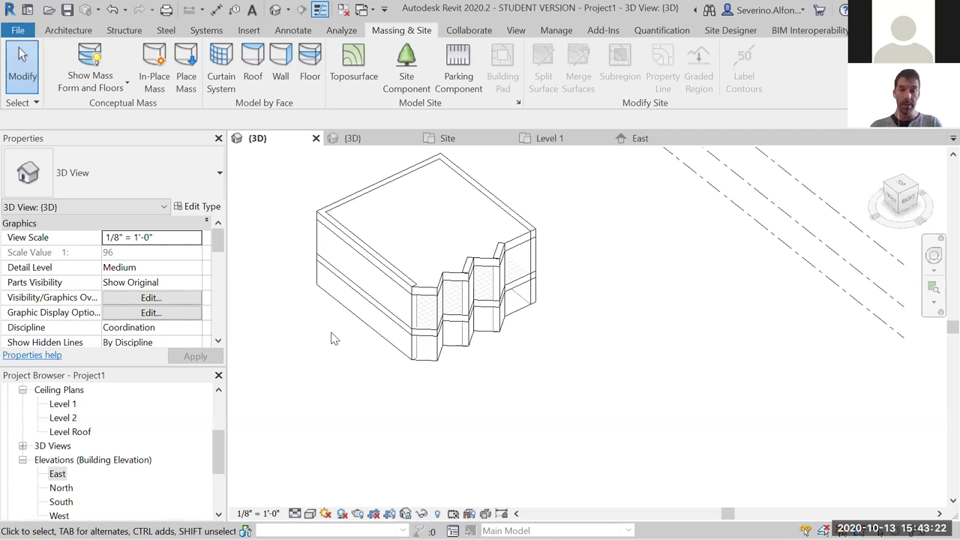
middle_drag(298, 338, 307, 370)
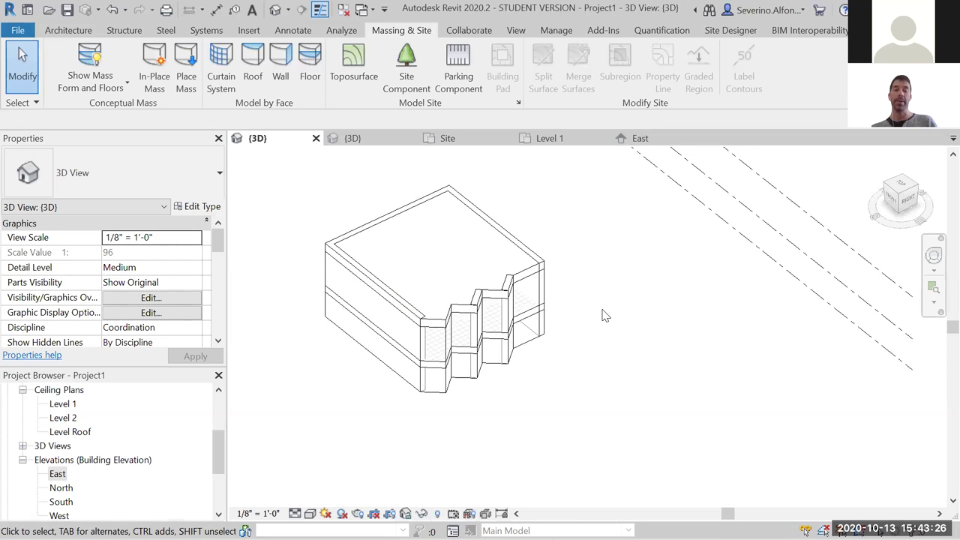
click(531, 321)
key(Escape)
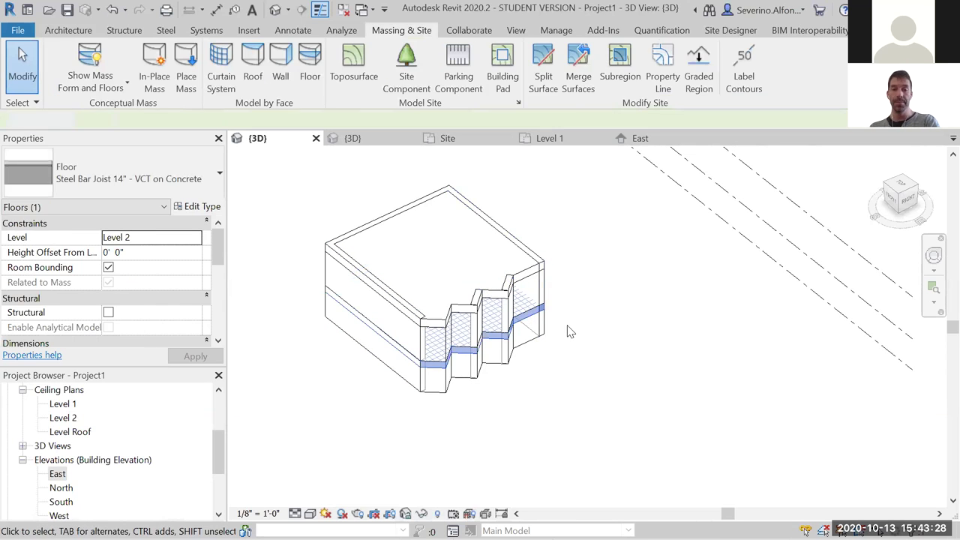
click(528, 318)
key(Escape)
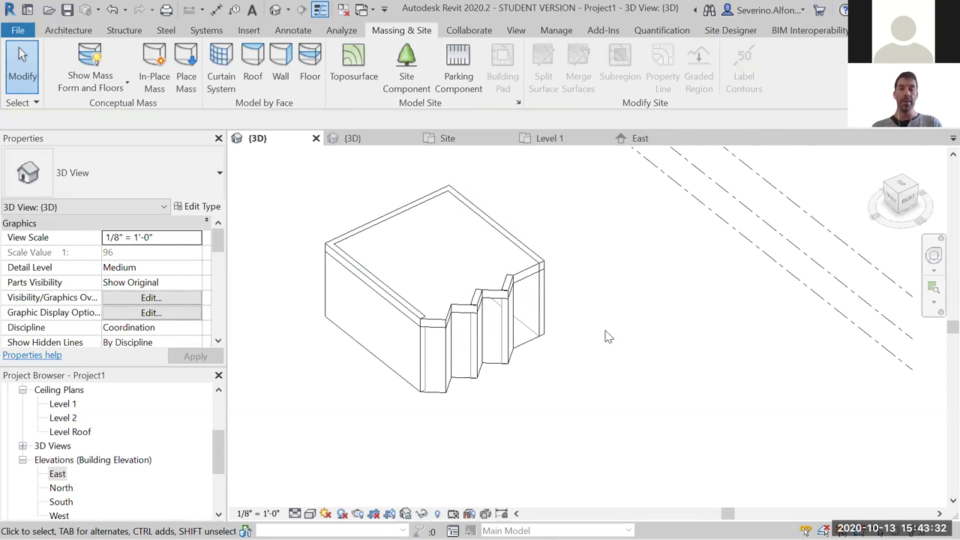
- Switch to Rhino, open the Pannel2 model ending in _1 from the ClassWork folder, and close the RhinoCAM Machining Browser
key(alt+Tab)
key(ctrl+o)
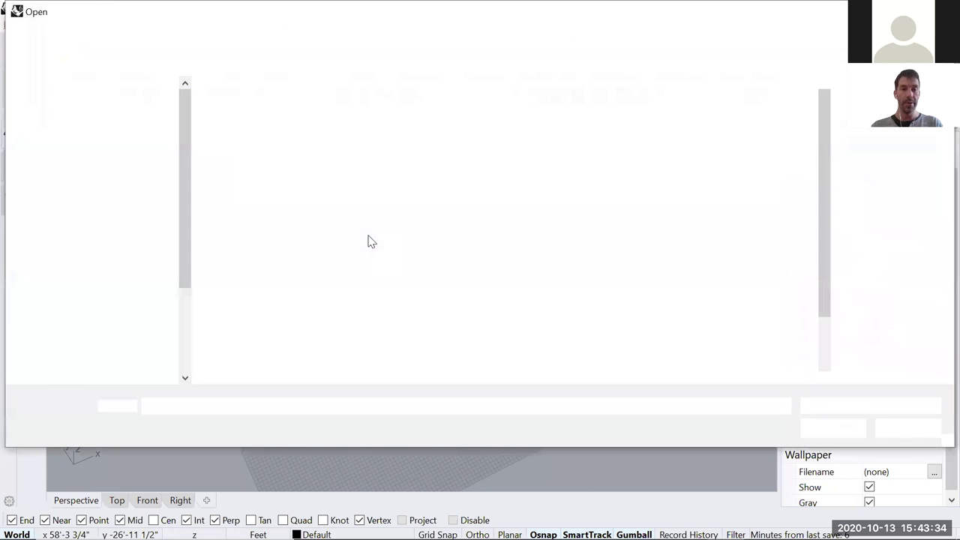
click(507, 244)
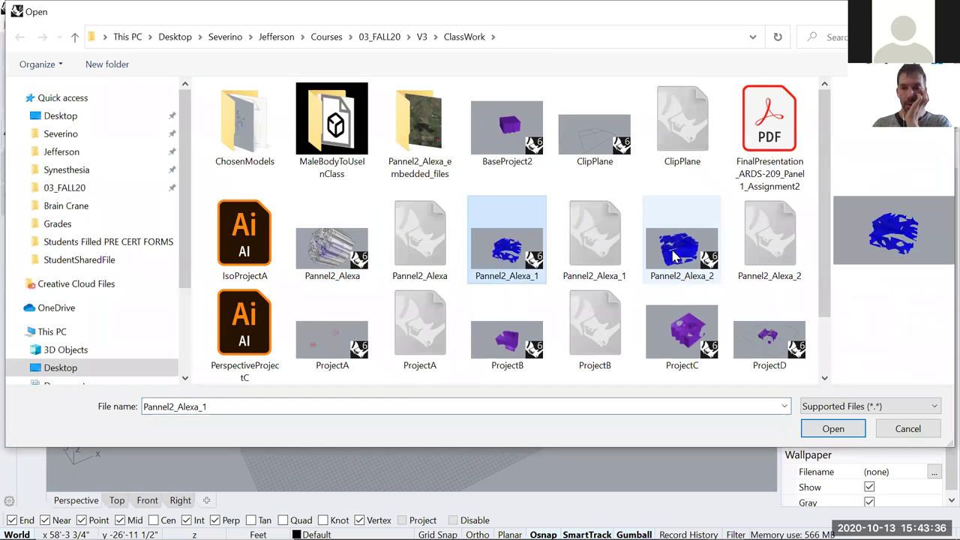
click(832, 428)
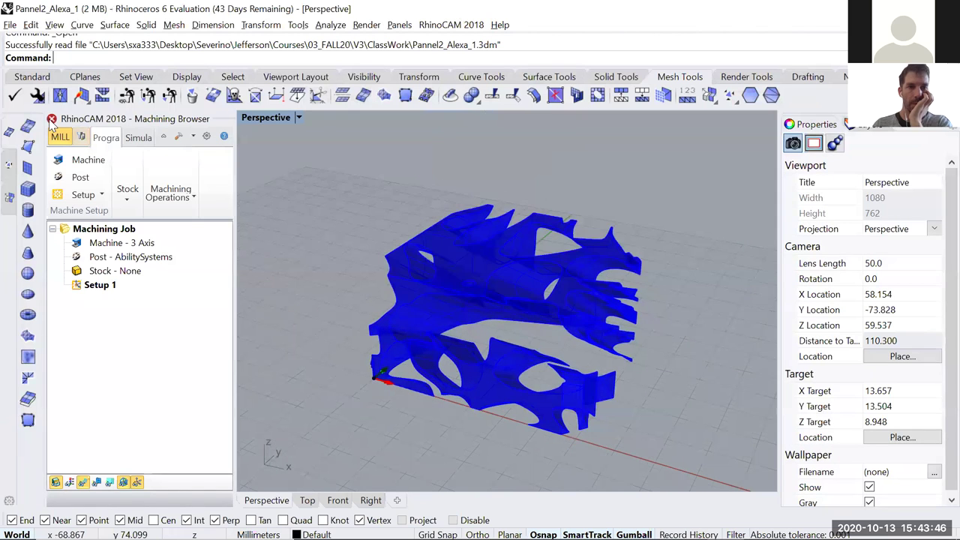
click(52, 119)
- Examine the blue panel model's perforated, curved geometry from several angles and distances in the Perspective view
middle_click(420, 345)
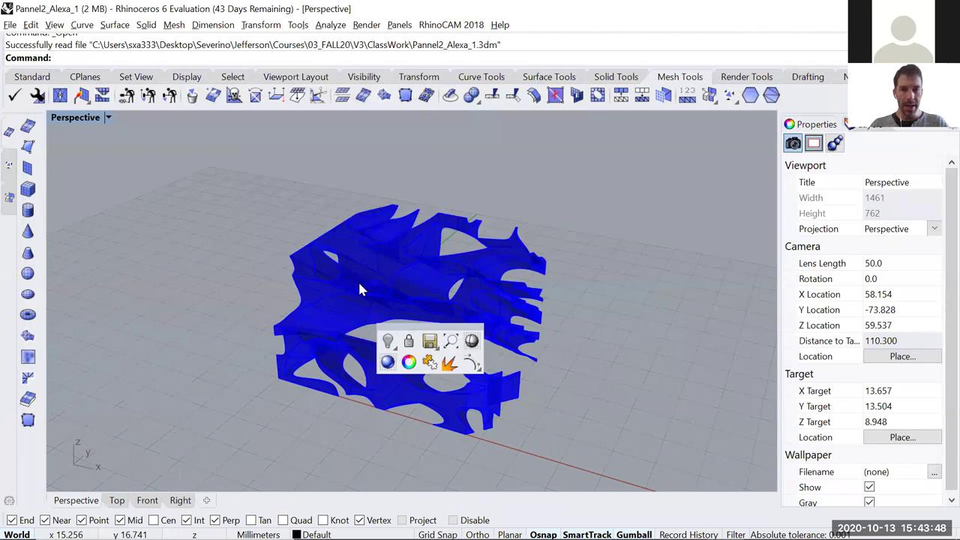
right_drag(357, 280, 360, 317)
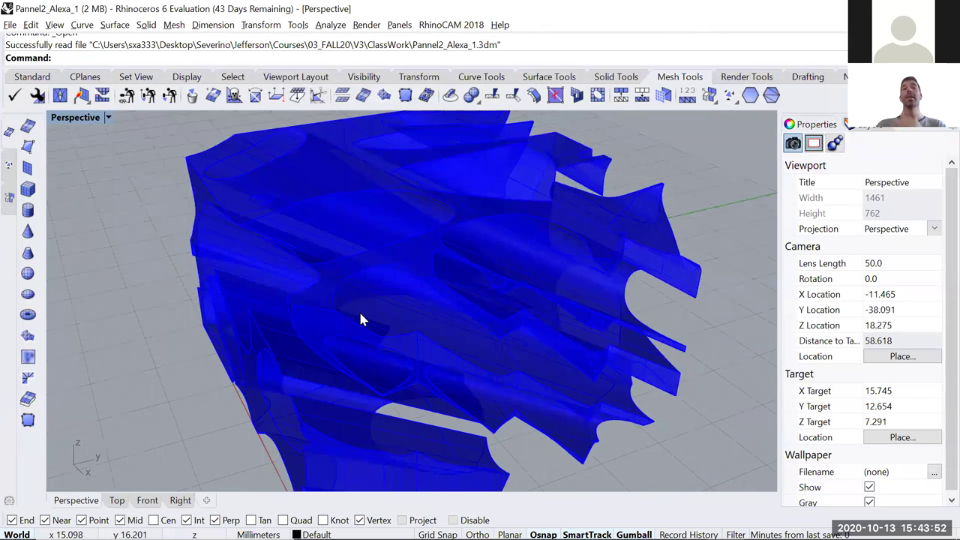
scroll(440, 313, down, 4)
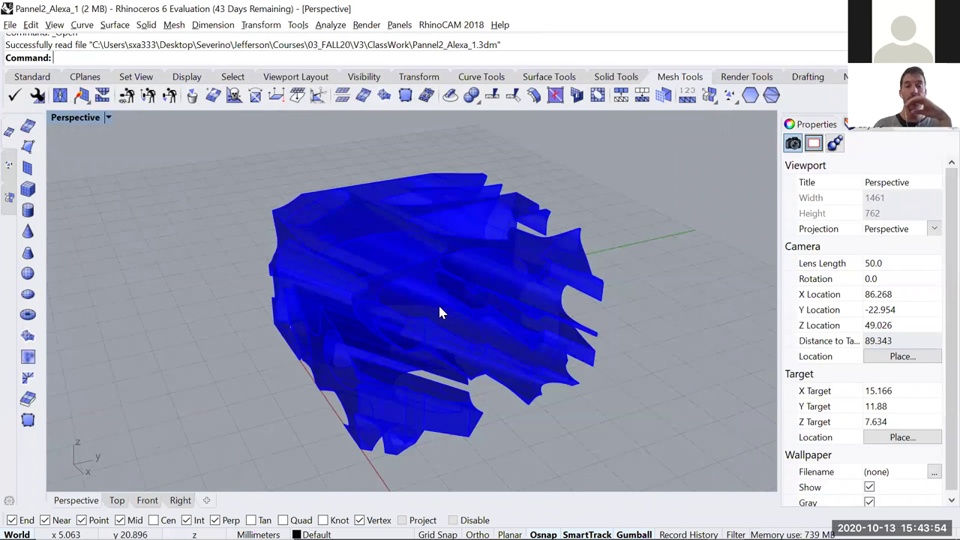
right_drag(540, 375, 580, 345)
scroll(488, 311, up, 5)
scroll(546, 240, down, 5)
scroll(580, 346, down, 4)
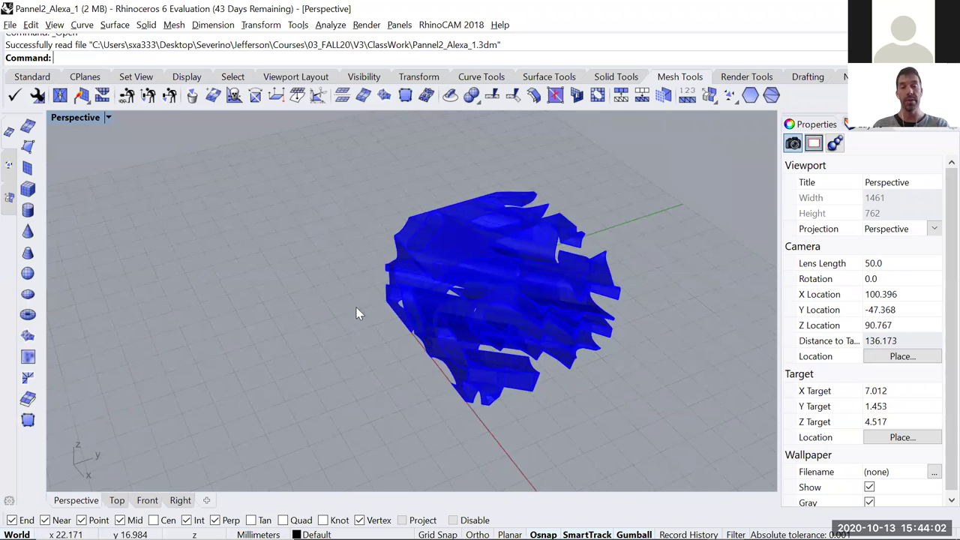
- Select the whole blue panel model and export it as an ACIS (*.sat) file named Project A in the ChosenModels folder
click(9, 26)
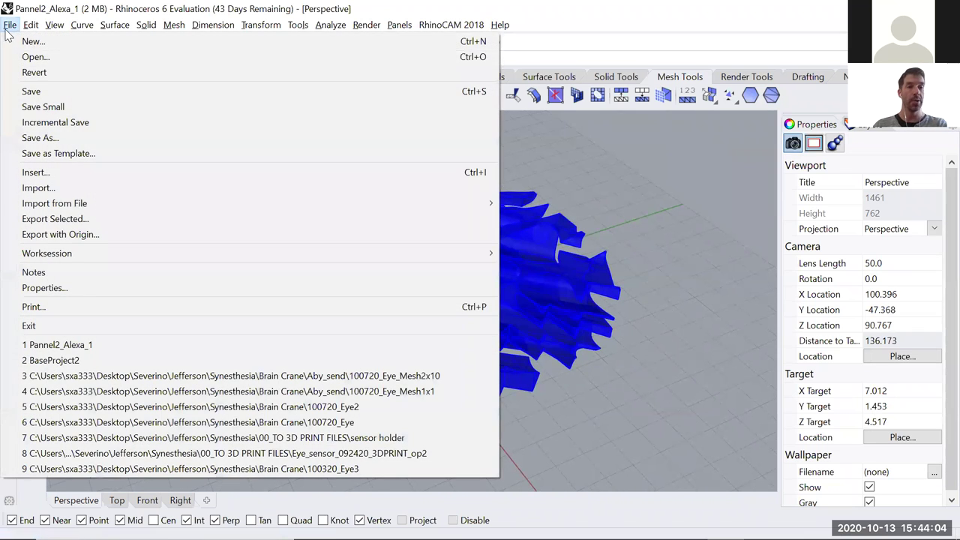
click(639, 177)
drag(640, 177, 318, 417)
click(10, 25)
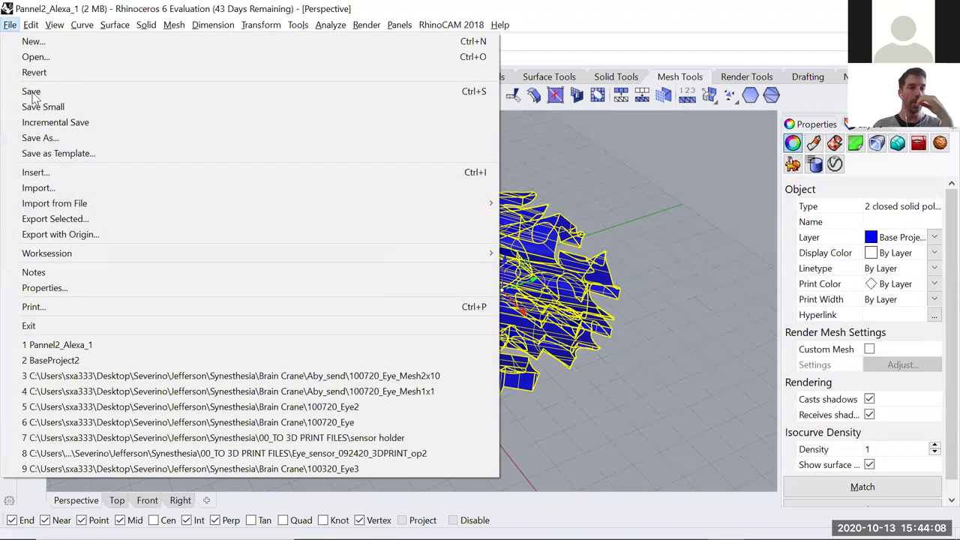
click(59, 218)
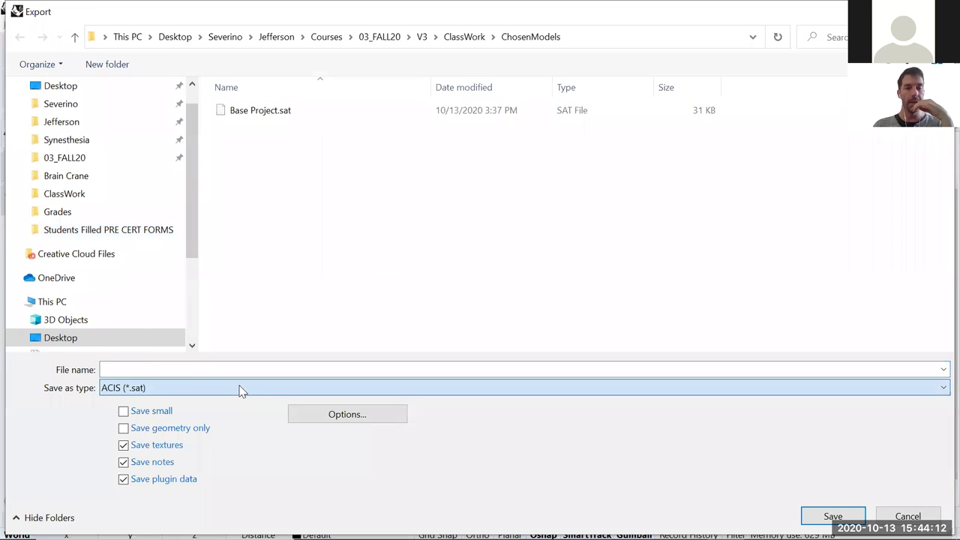
click(182, 367)
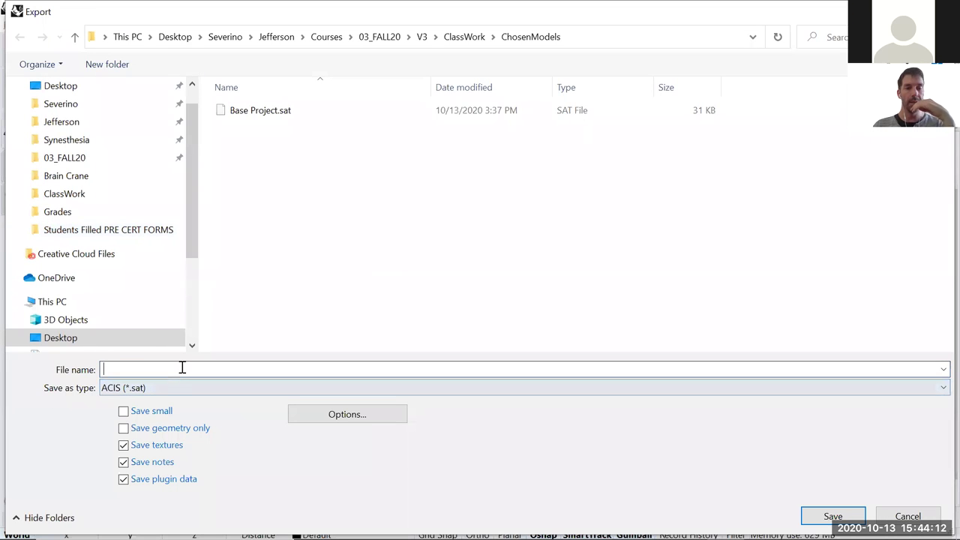
text(Proje)
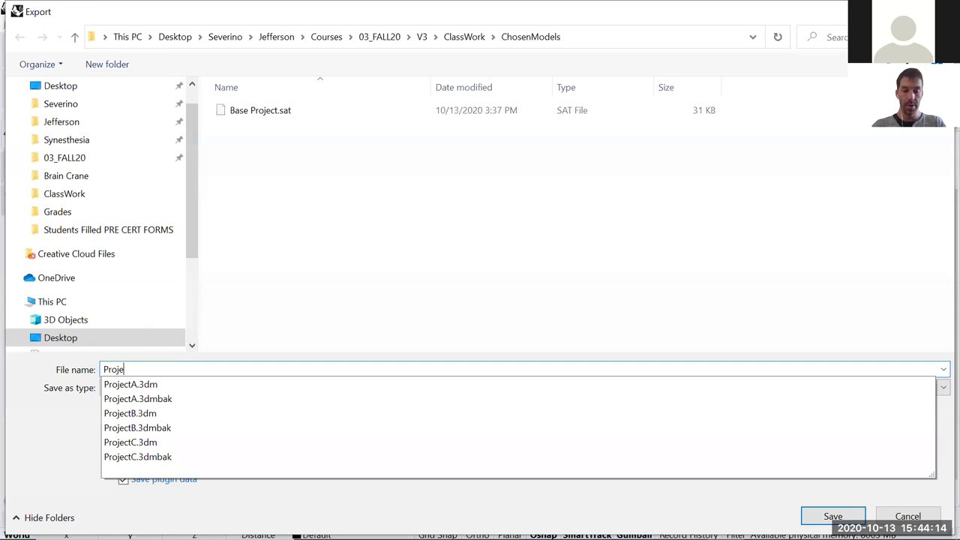
text(ct A)
key(Return)
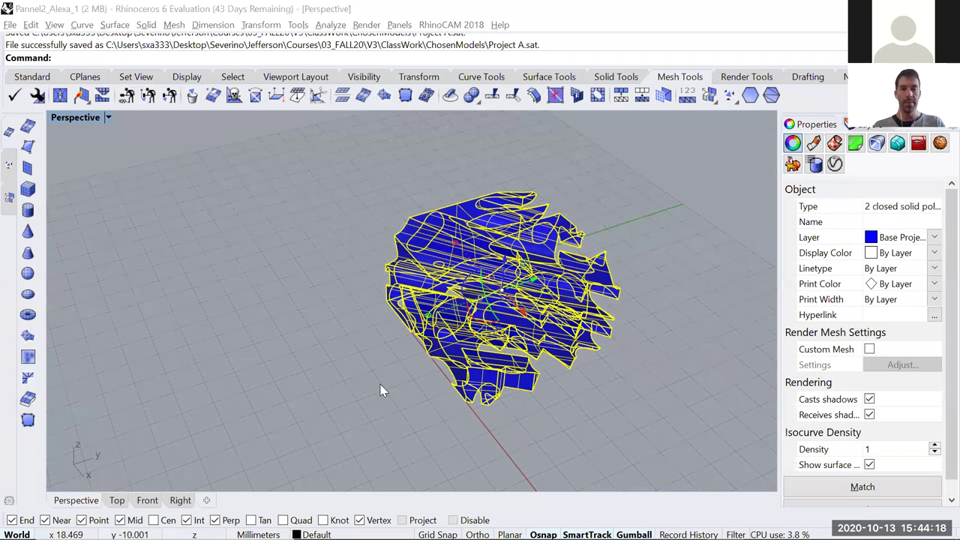
- Switch to Revit and create a new conceptual mass family from the Mass template
key(alt+Tab)
click(18, 30)
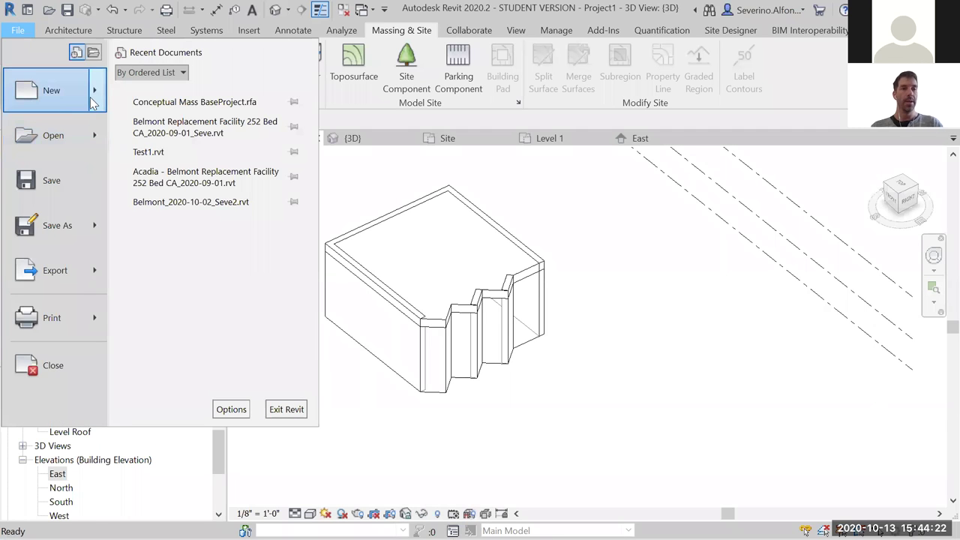
click(264, 185)
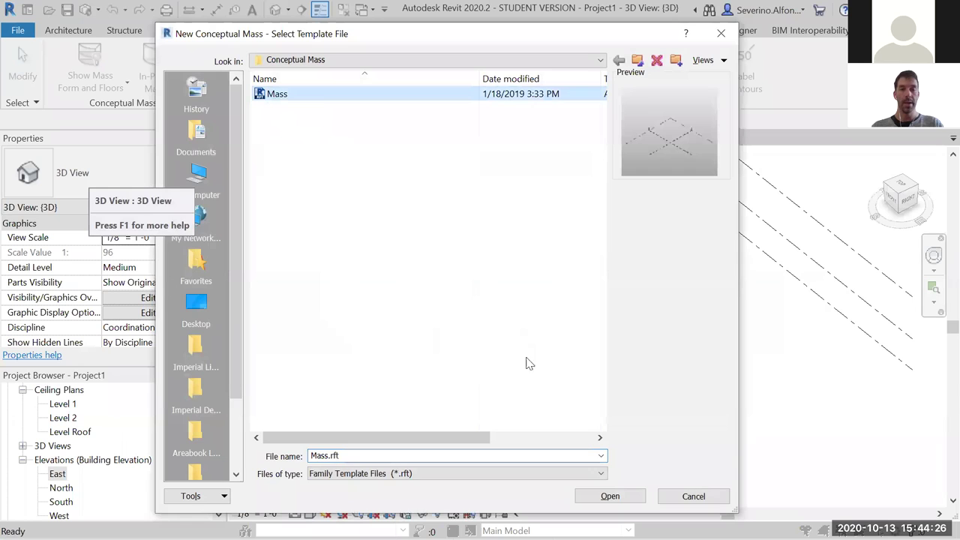
click(609, 496)
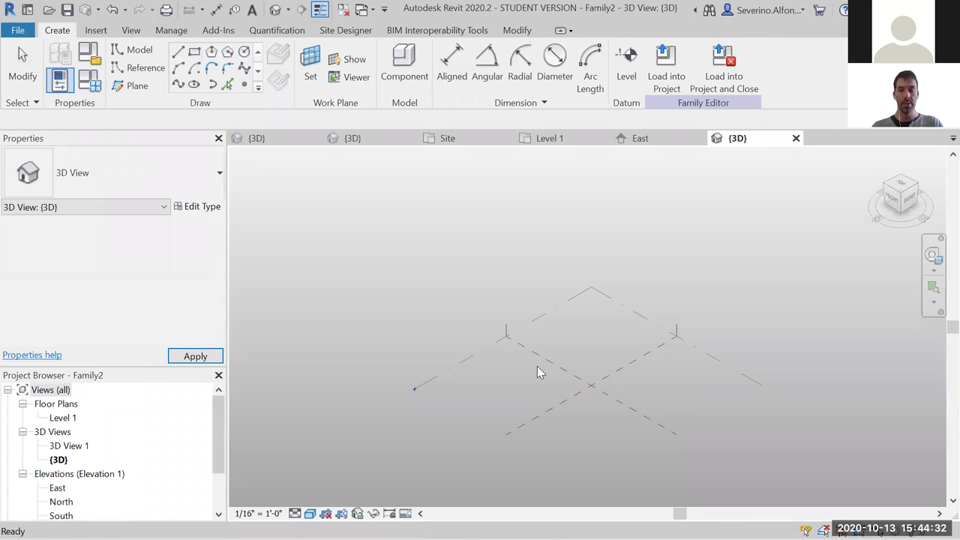
- Try to import Project A.sat from the ChosenModels folder into the mass family, and return to Rhino
click(105, 30)
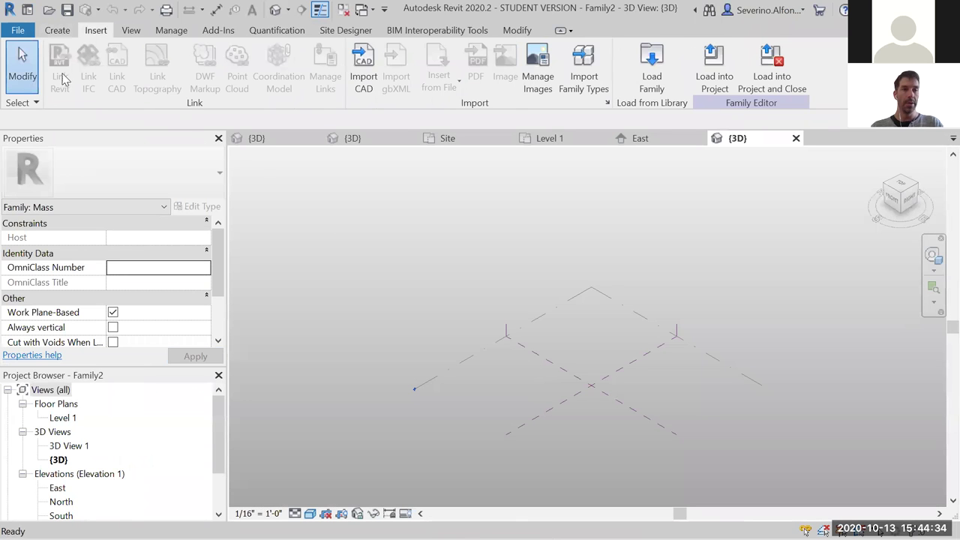
click(363, 67)
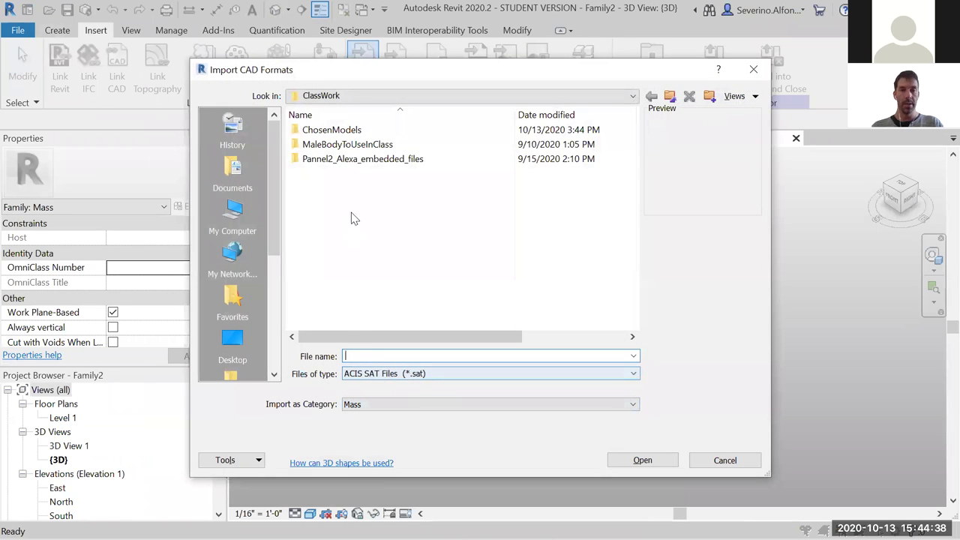
click(672, 98)
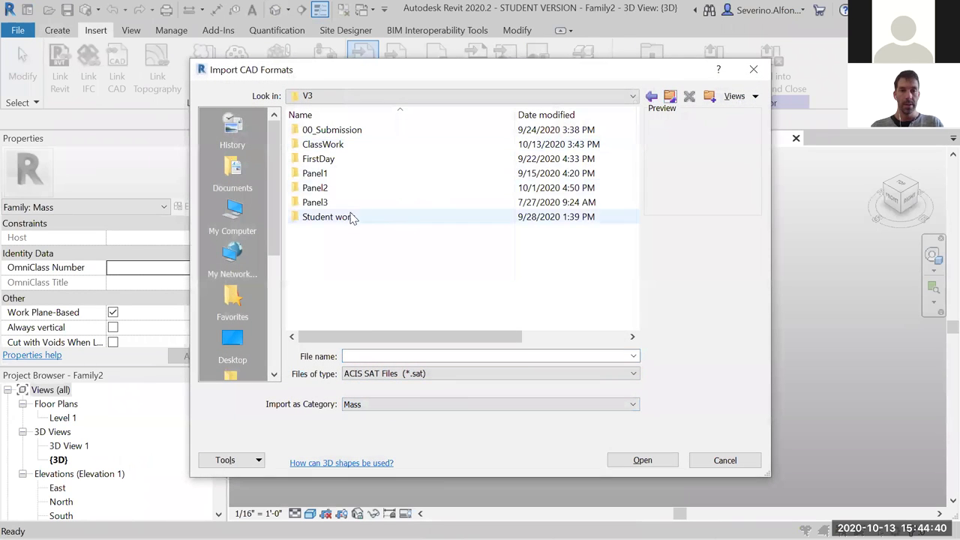
double_click(322, 146)
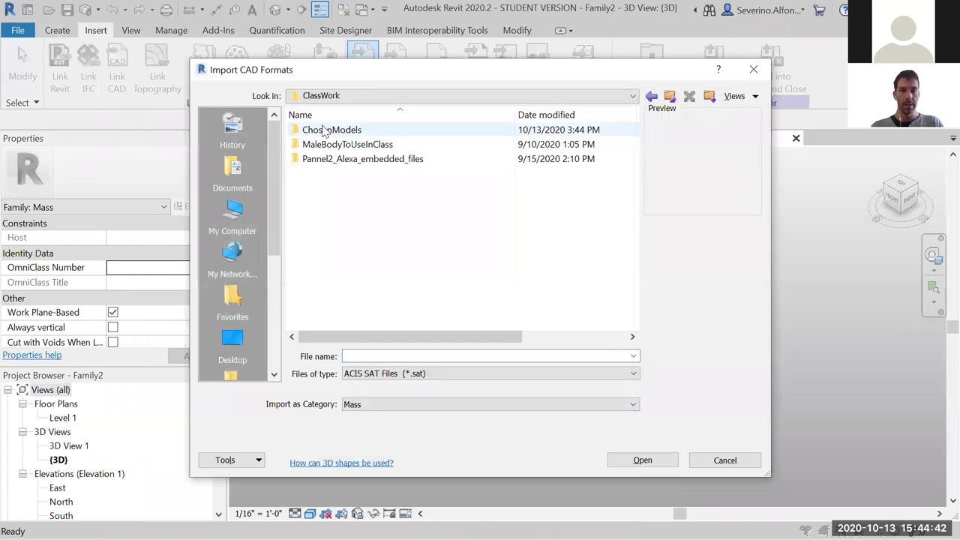
double_click(313, 130)
click(324, 146)
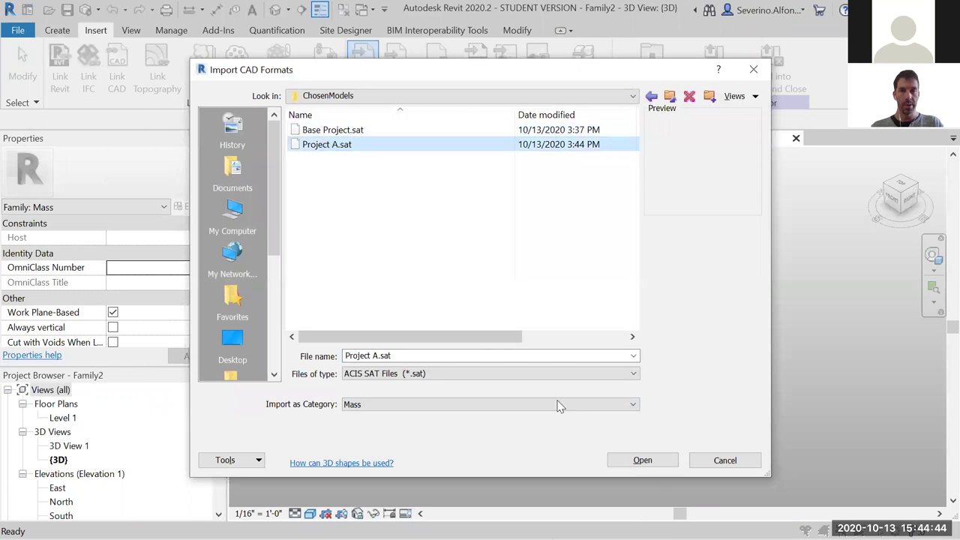
click(653, 463)
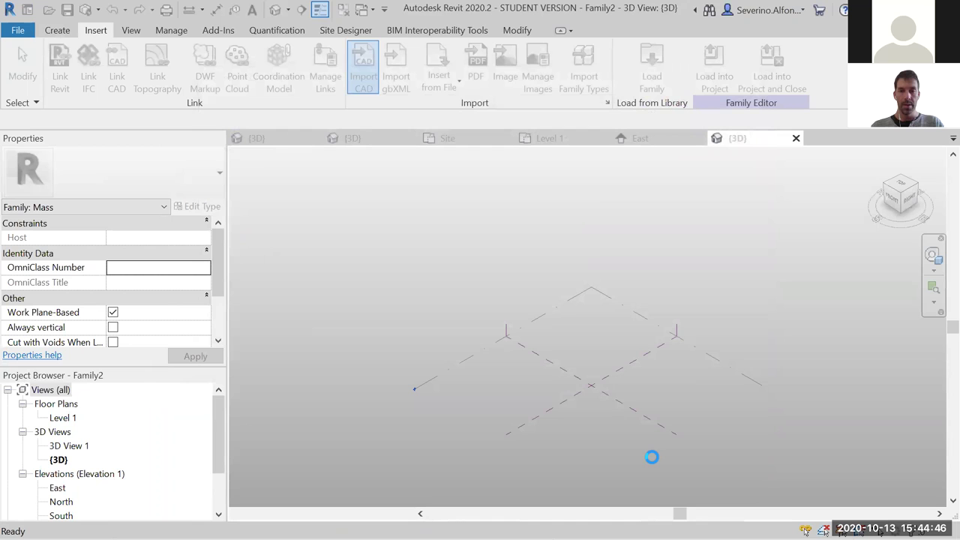
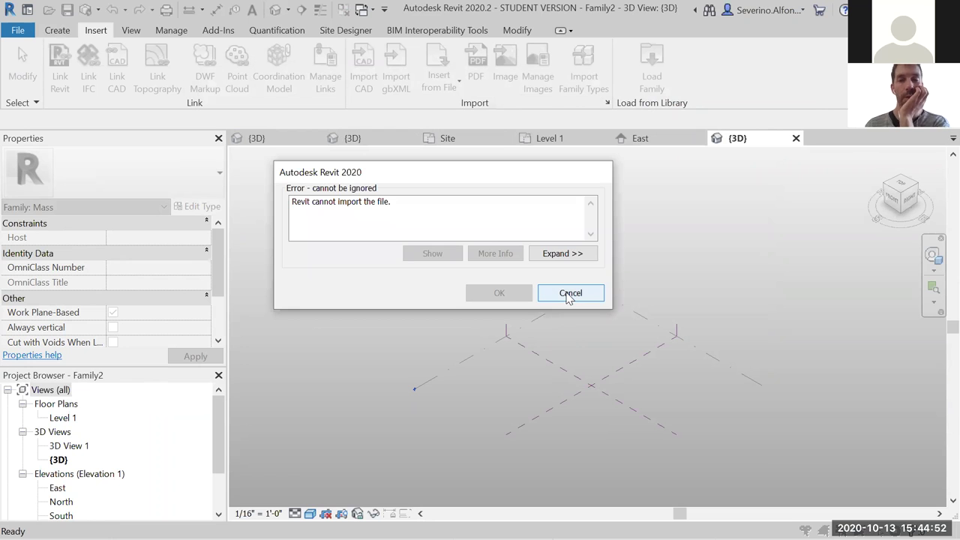
click(567, 294)
key(alt+Tab)
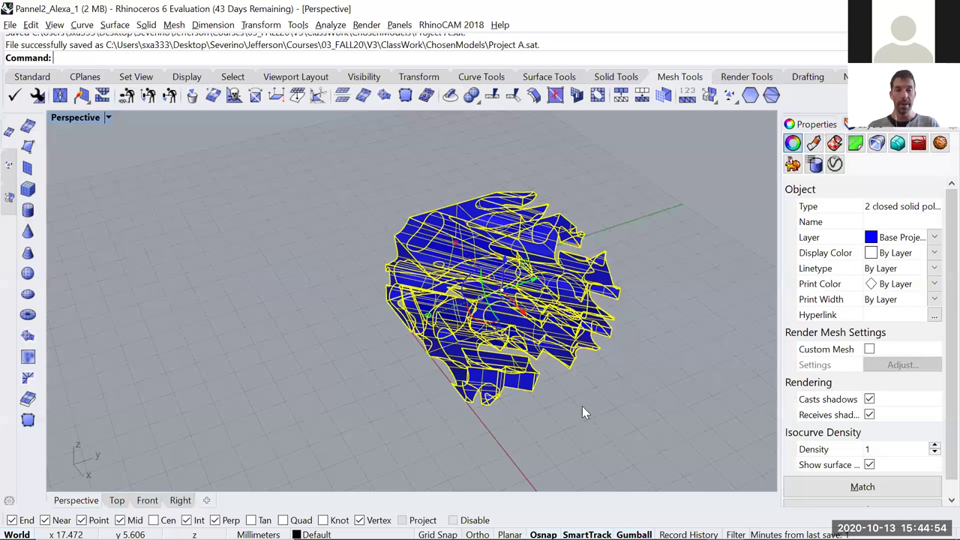
- Try to change the blue panel model's units to feet with the model scaled, and undo the unit change
click(600, 408)
text(Units)
key(Return)
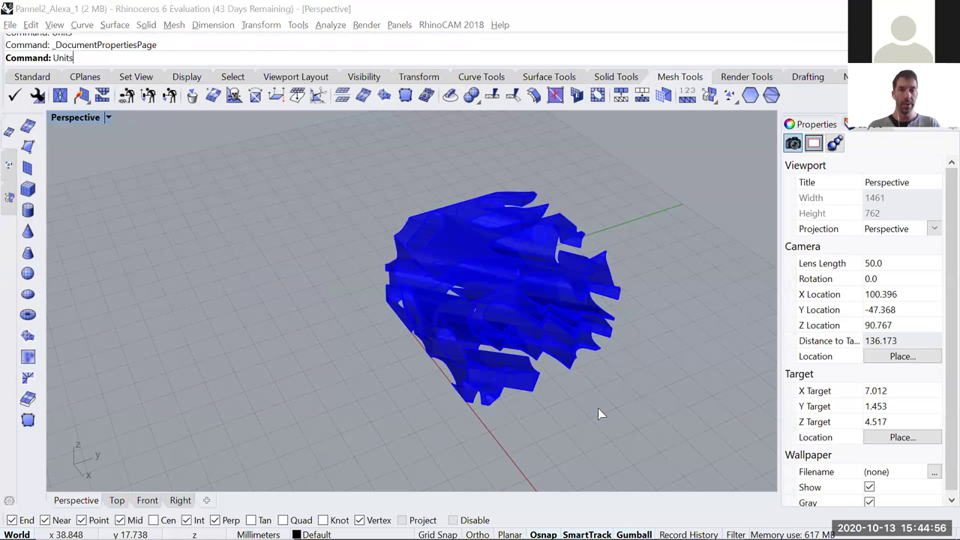
key(Return)
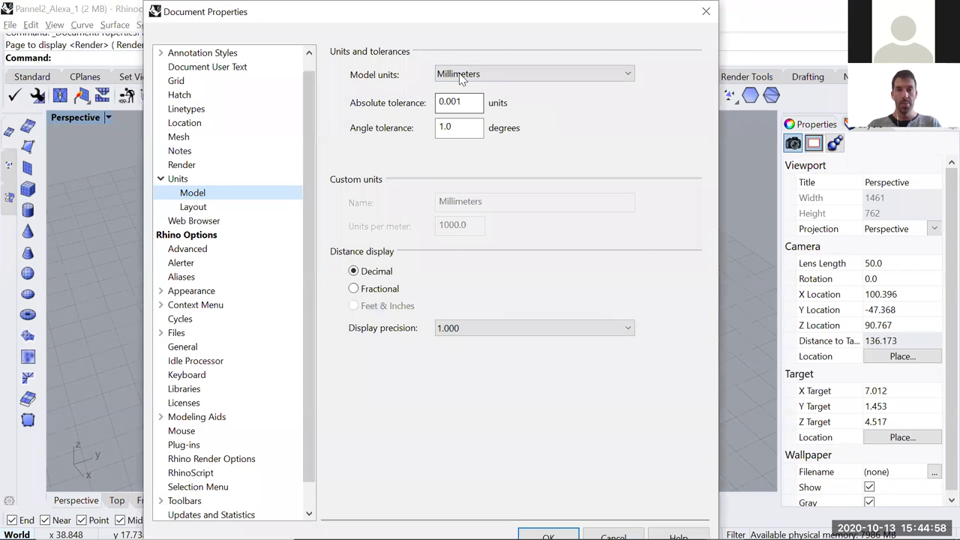
click(460, 74)
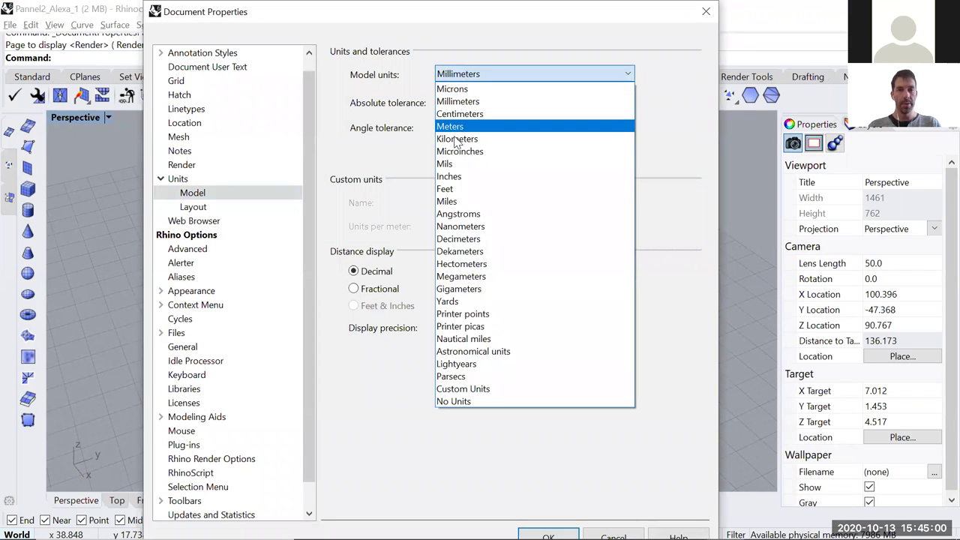
click(450, 189)
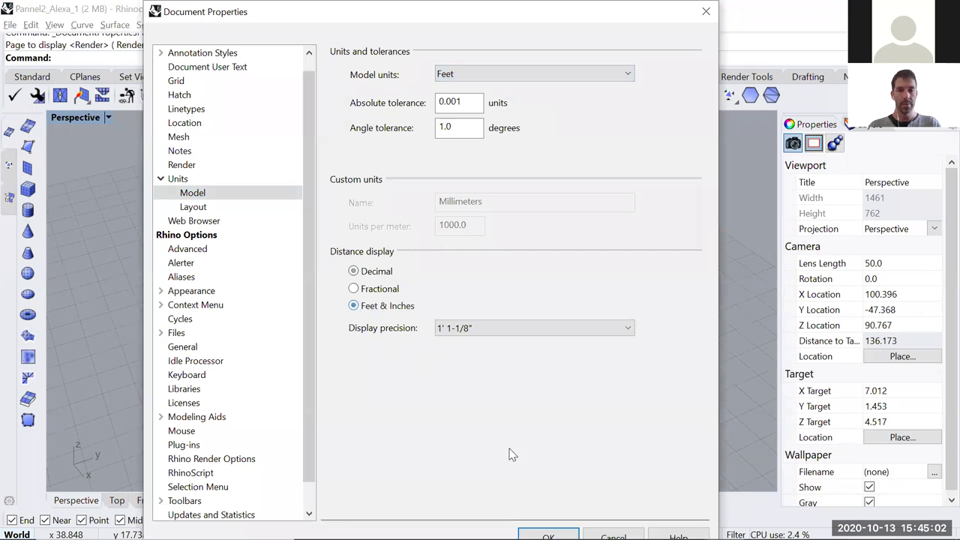
click(549, 533)
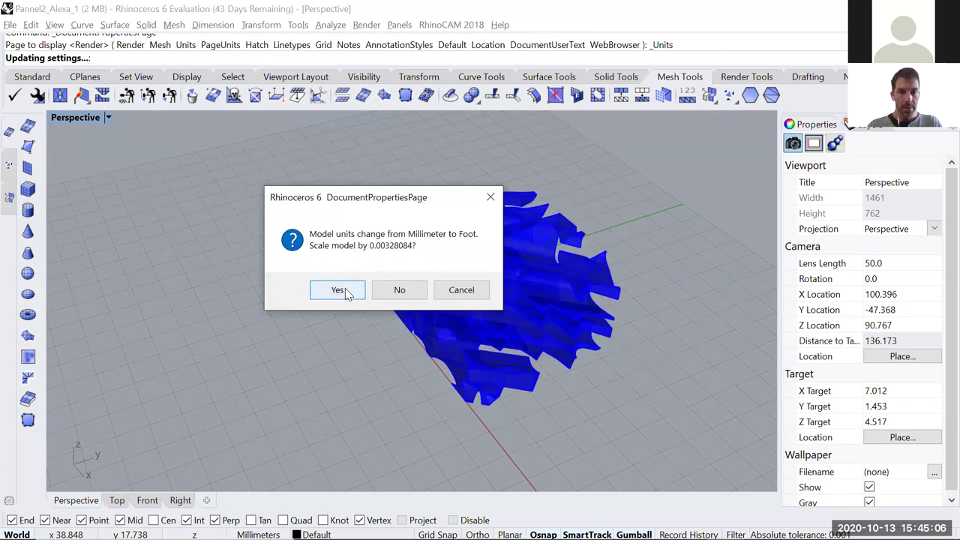
click(341, 290)
click(593, 332)
click(536, 336)
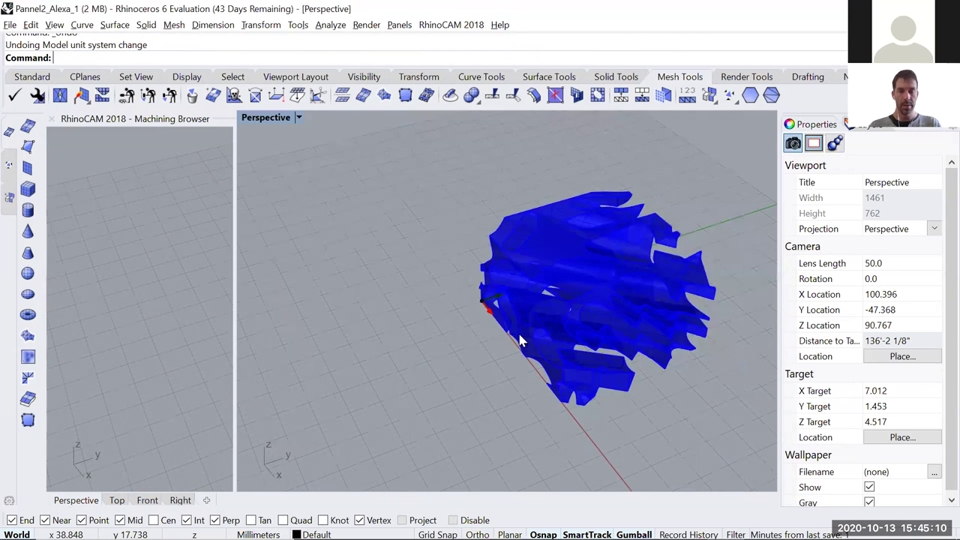
drag(248, 120, 139, 125)
click(51, 119)
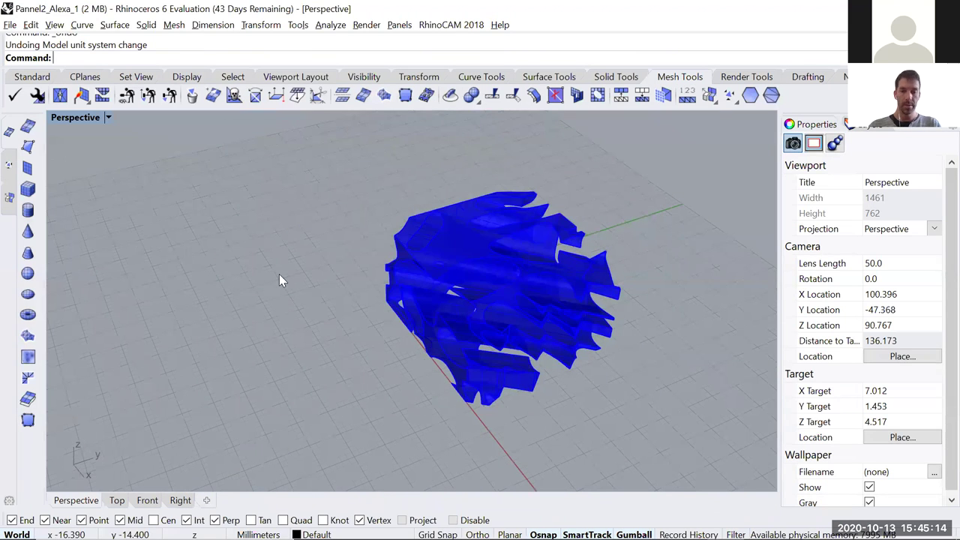
- Set the blue panel document's model units to feet without scaling the geometry, and save the file
text(units)
key(Return)
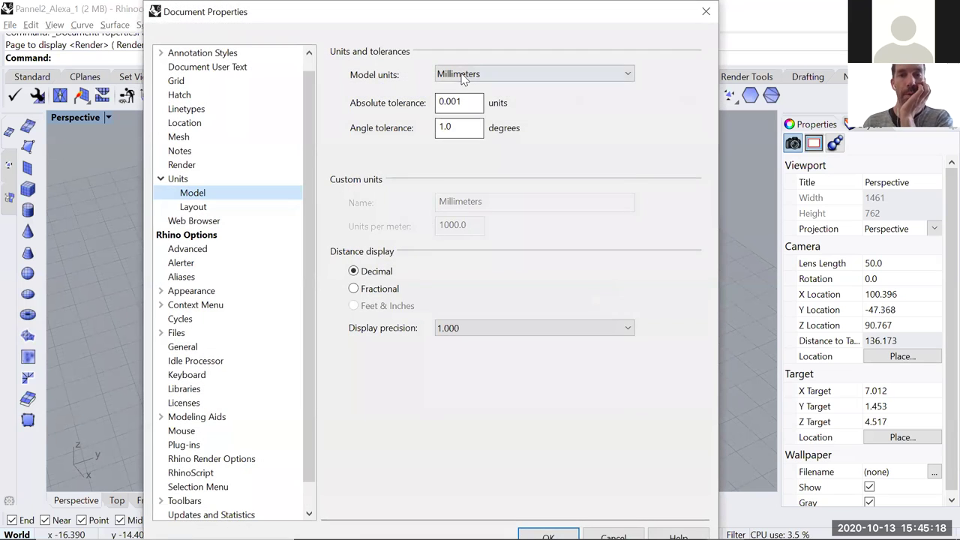
click(454, 75)
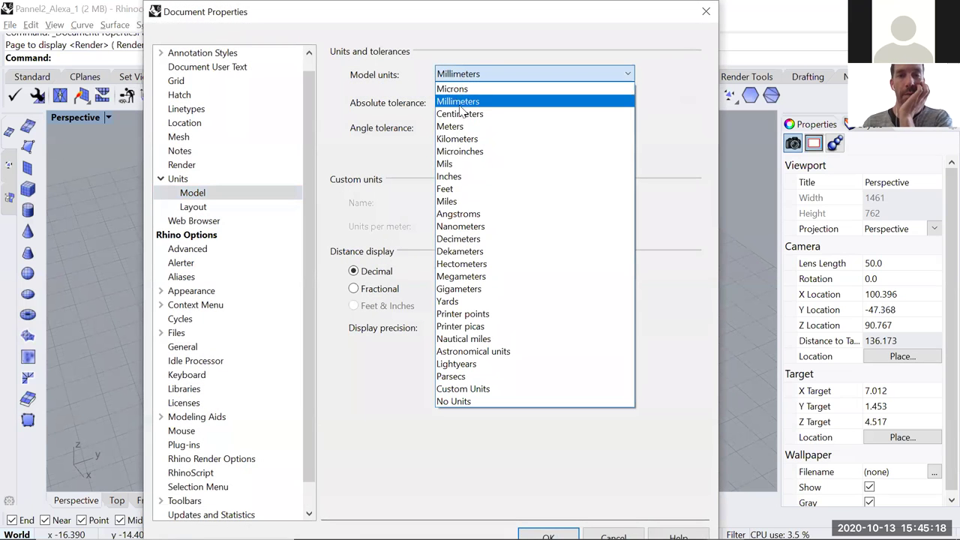
click(454, 188)
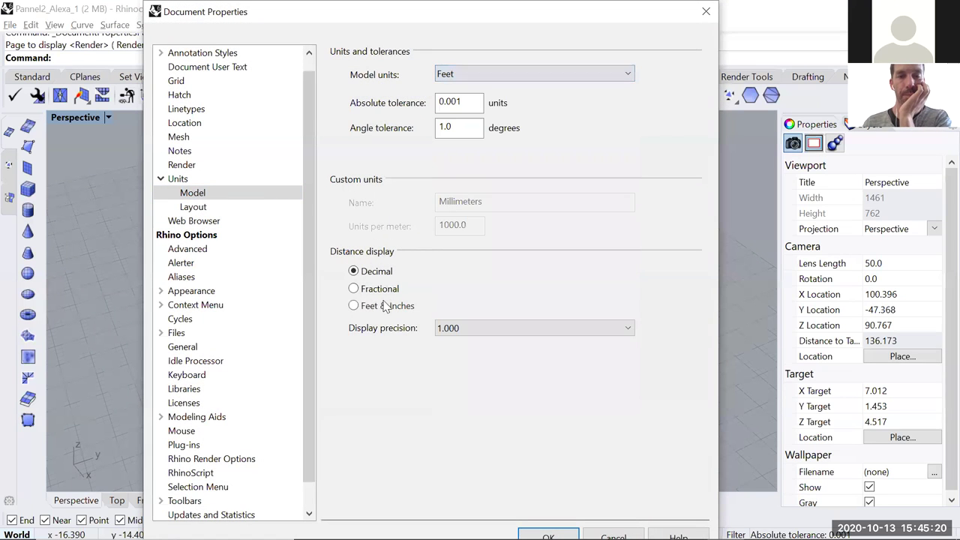
click(548, 535)
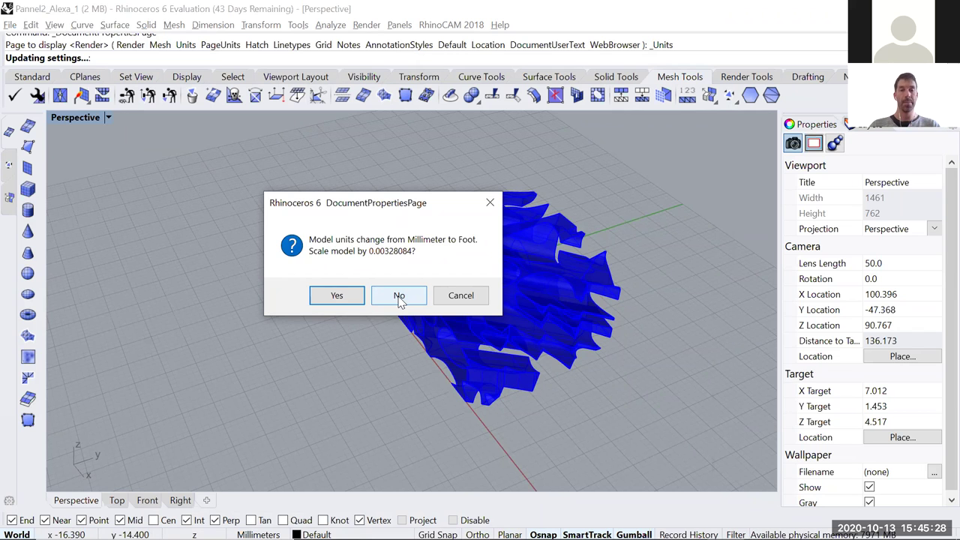
click(399, 296)
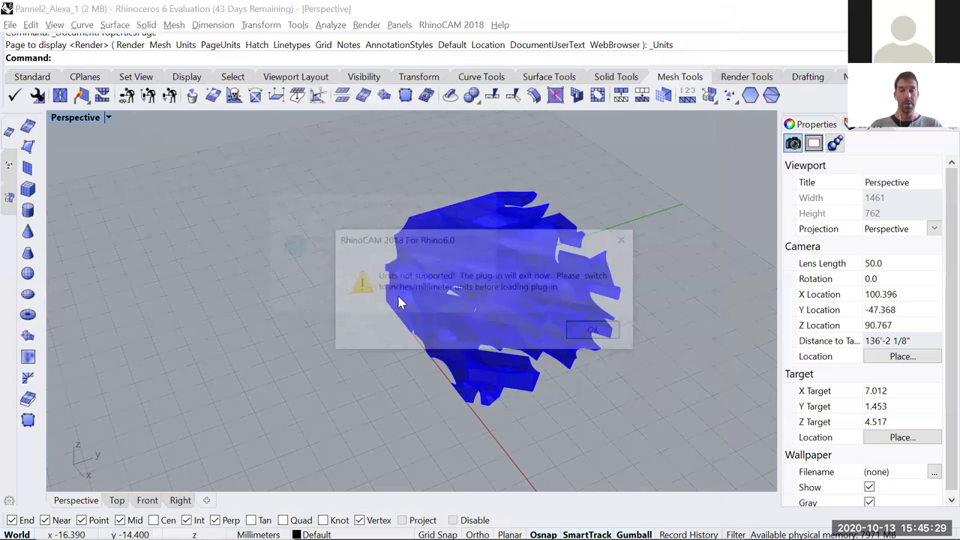
click(594, 331)
key(ctrl+s)
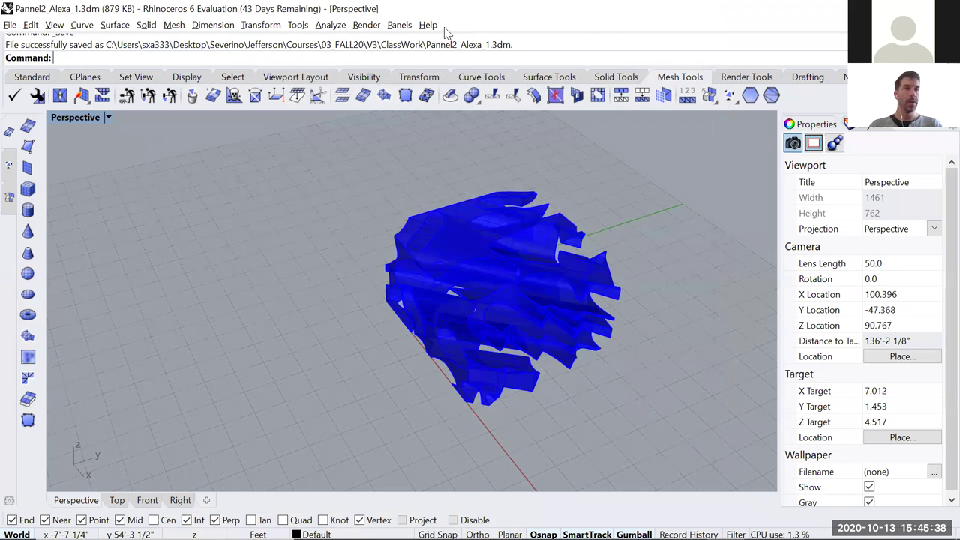
- Try to export the whole blue panel model as an ACIS (*.sat) file over Project A.sat in the ChosenModels folder
key(ctrl+a)
click(10, 24)
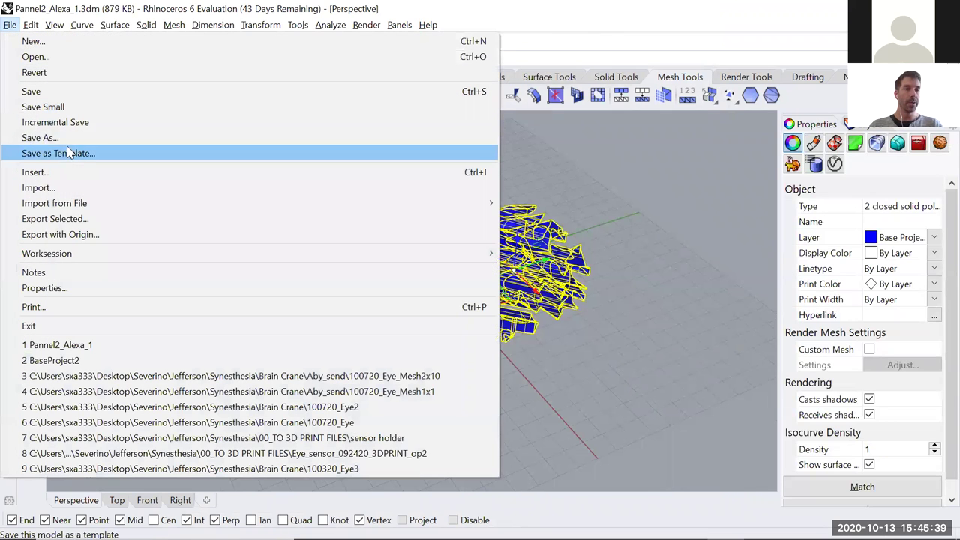
click(67, 219)
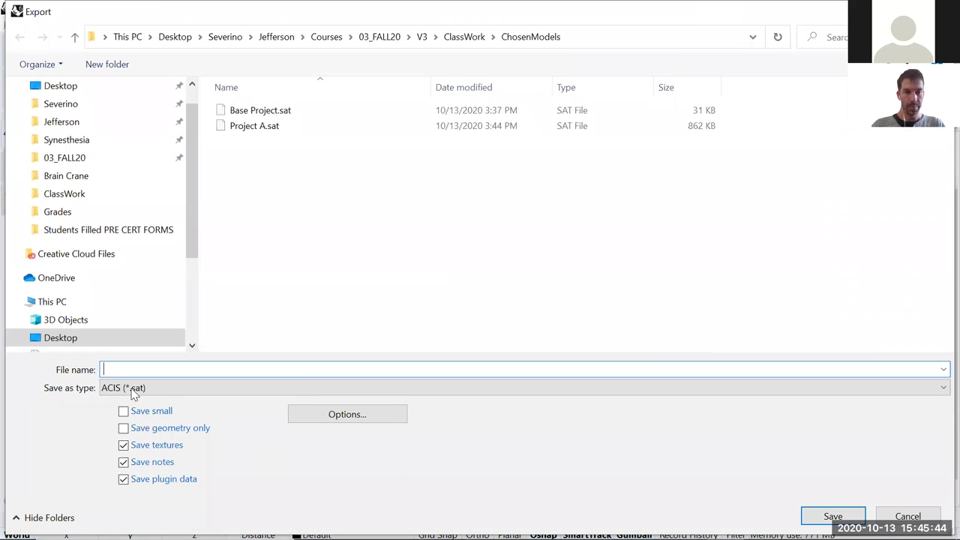
click(255, 126)
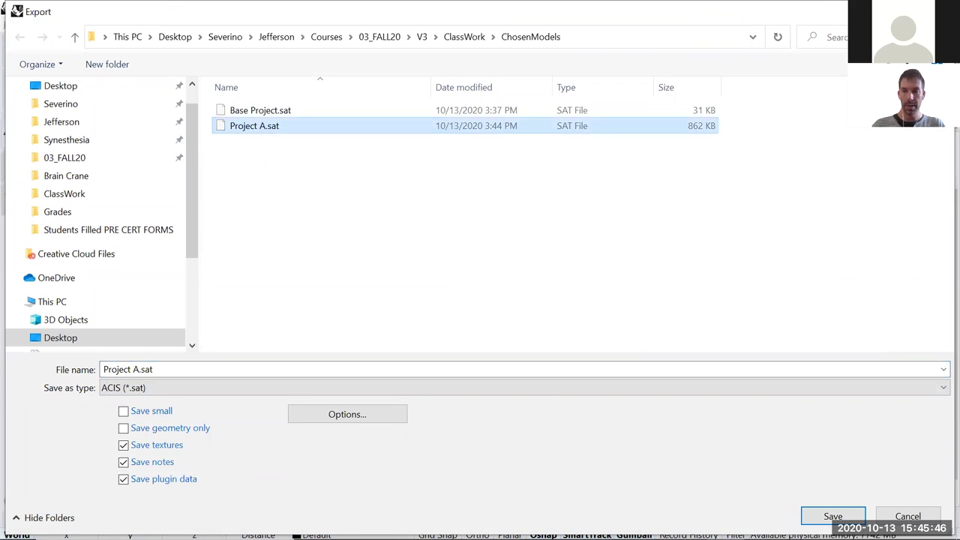
click(832, 516)
click(480, 335)
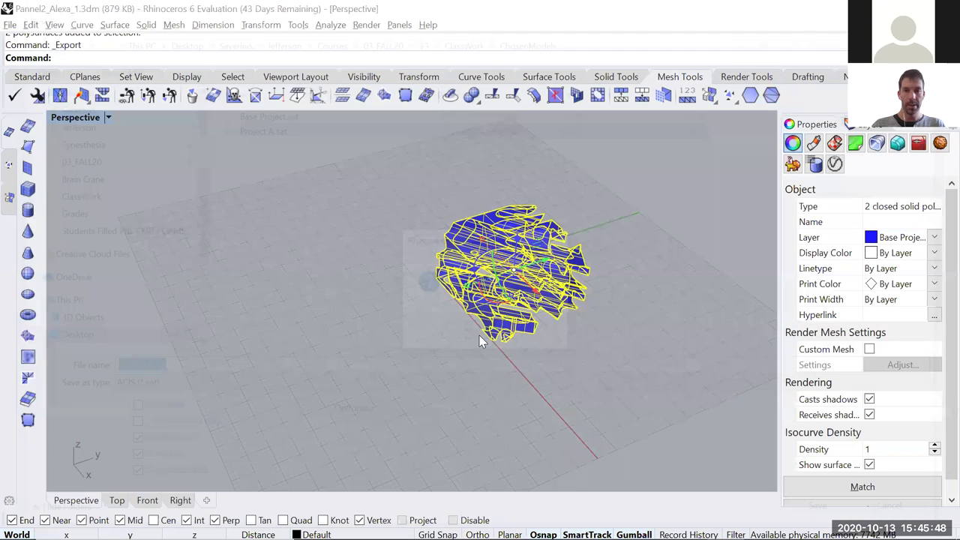
click(413, 304)
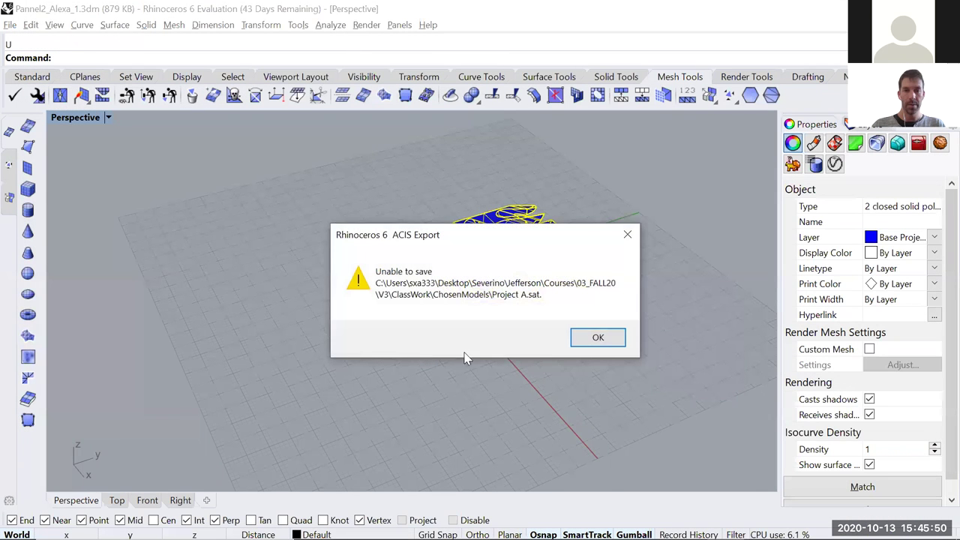
click(599, 339)
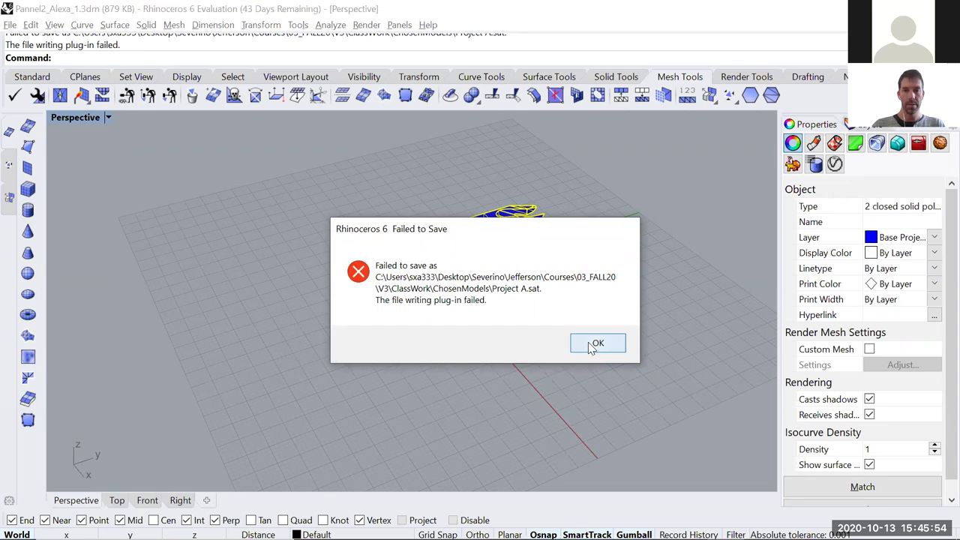
click(595, 343)
click(407, 370)
- Switch to Revit and retry importing Project A.sat from the ChosenModels folder into the mass family
key(alt+Tab)
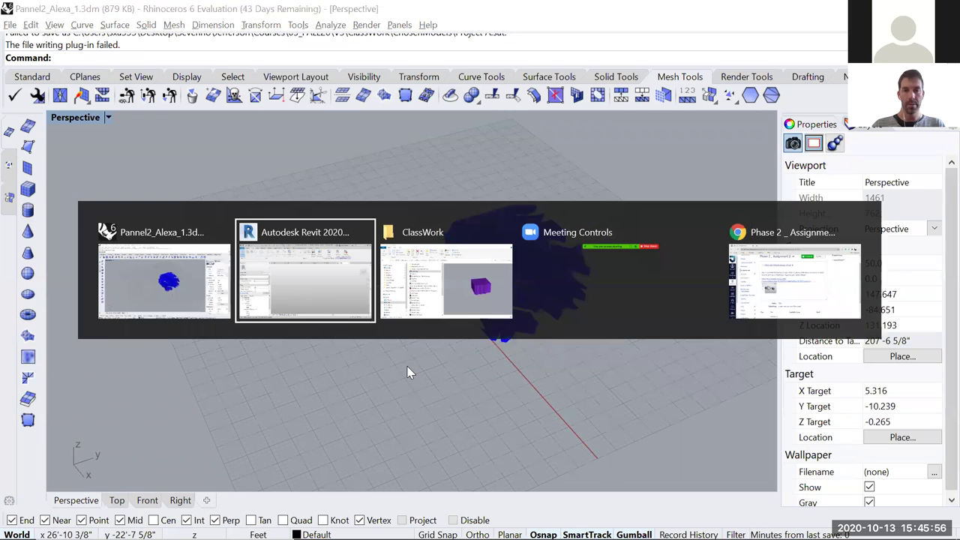
click(367, 70)
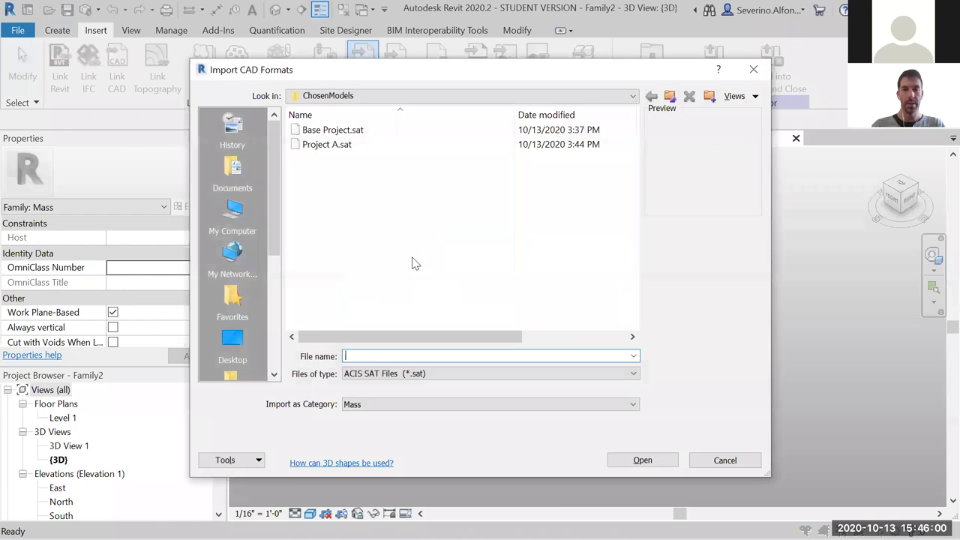
click(324, 145)
click(643, 460)
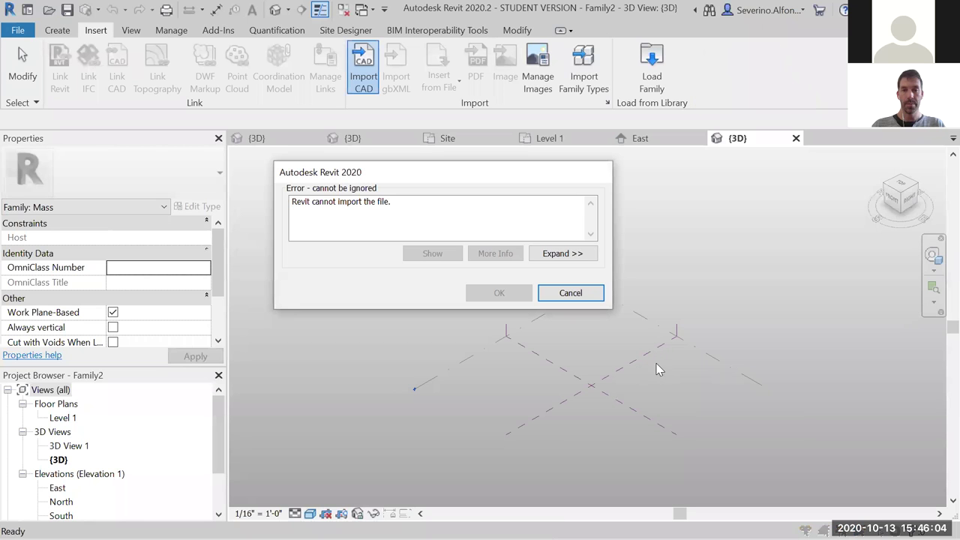
click(575, 294)
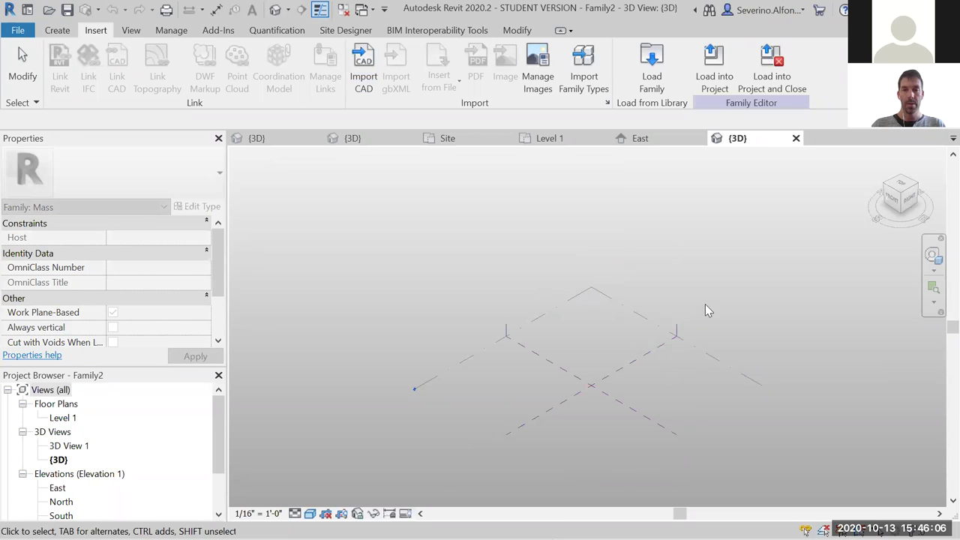
- Switch to Rhino, open the ProjectC model from the ClassWork folder and check its model units
key(alt+Tab)
click(315, 274)
key(ctrl+o)
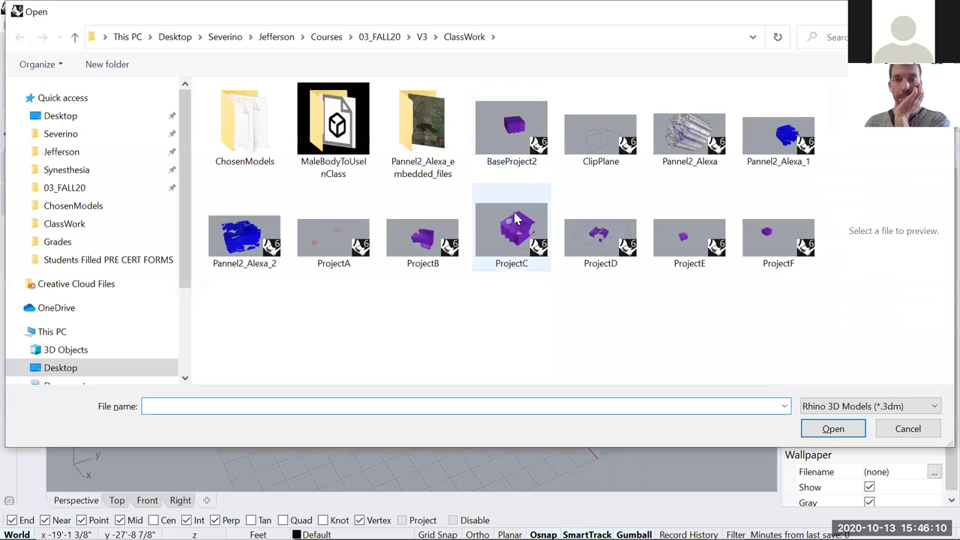
click(516, 218)
click(832, 430)
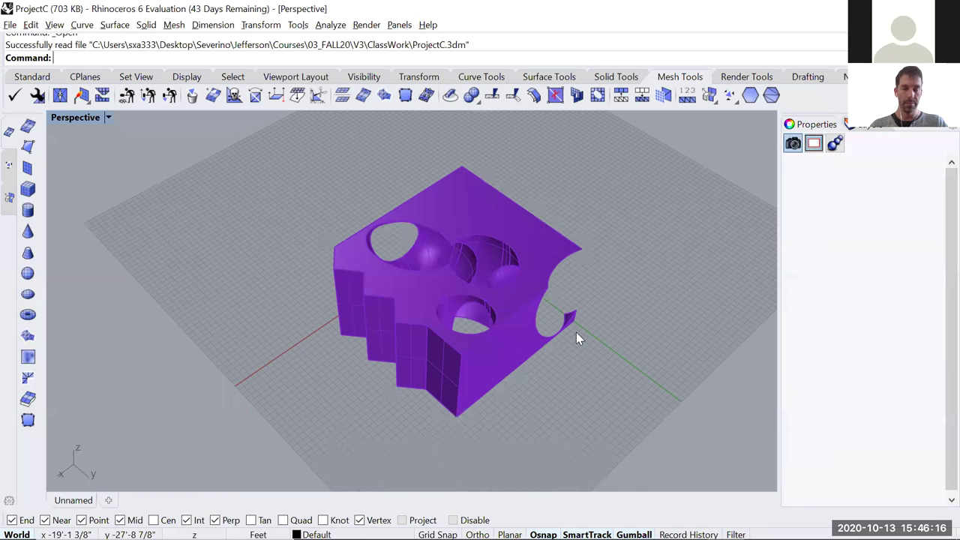
text(Units)
key(Return)
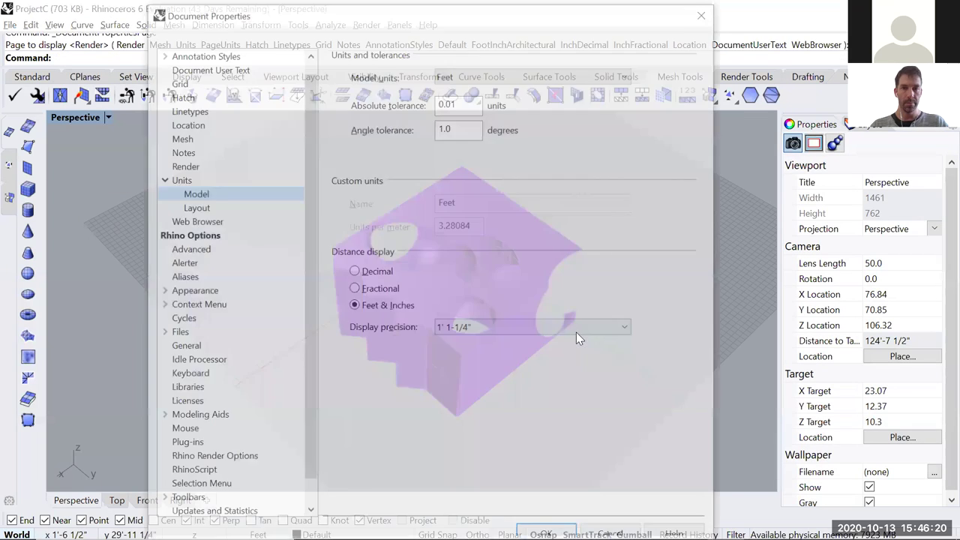
key(Escape)
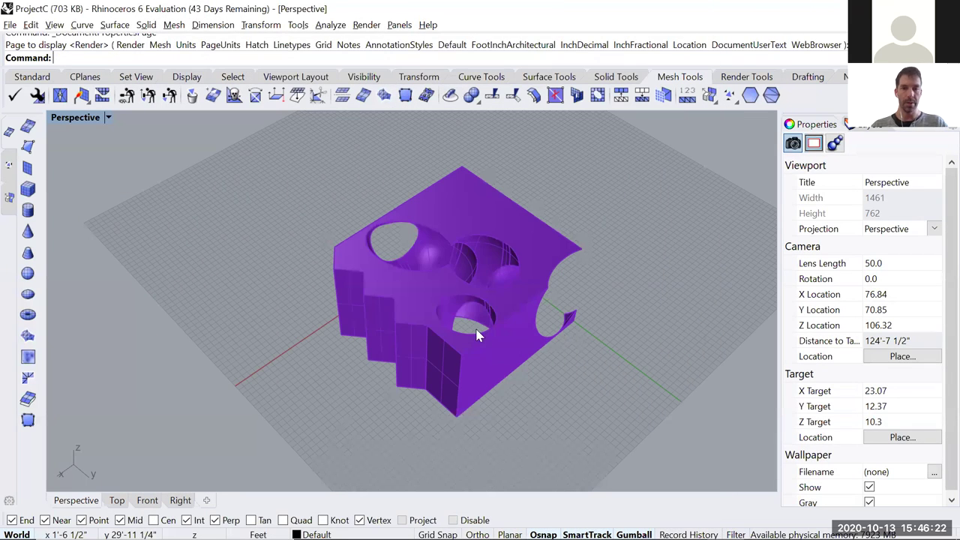
- Export the purple perforated solid as an ACIS (*.sat) file named Project B in the ChosenModels folder
click(510, 302)
click(11, 26)
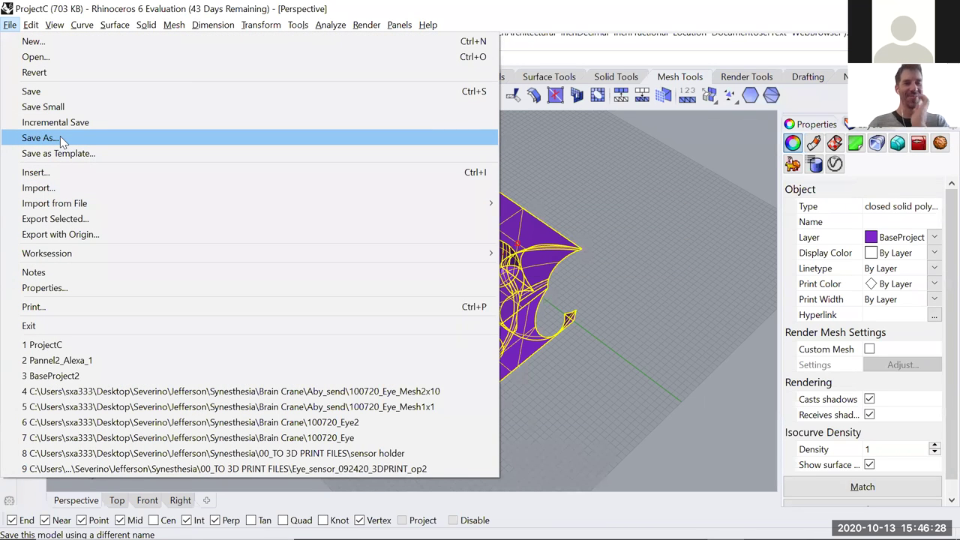
click(57, 222)
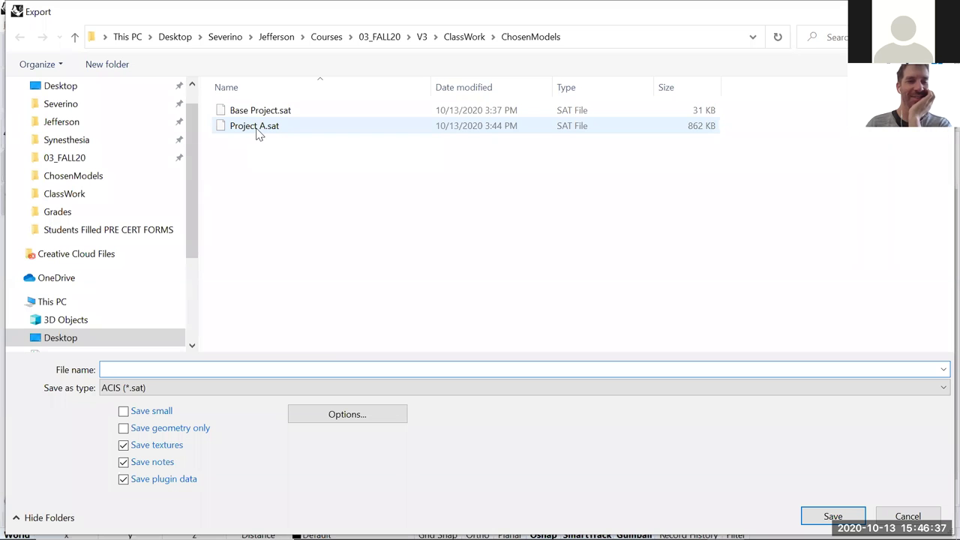
click(255, 126)
click(150, 367)
double_click(136, 369)
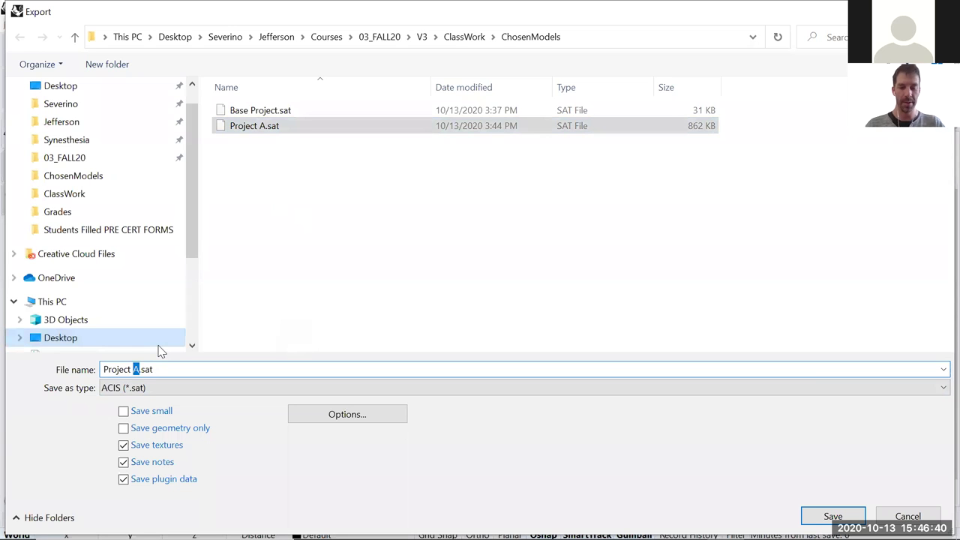
text(B)
key(Return)
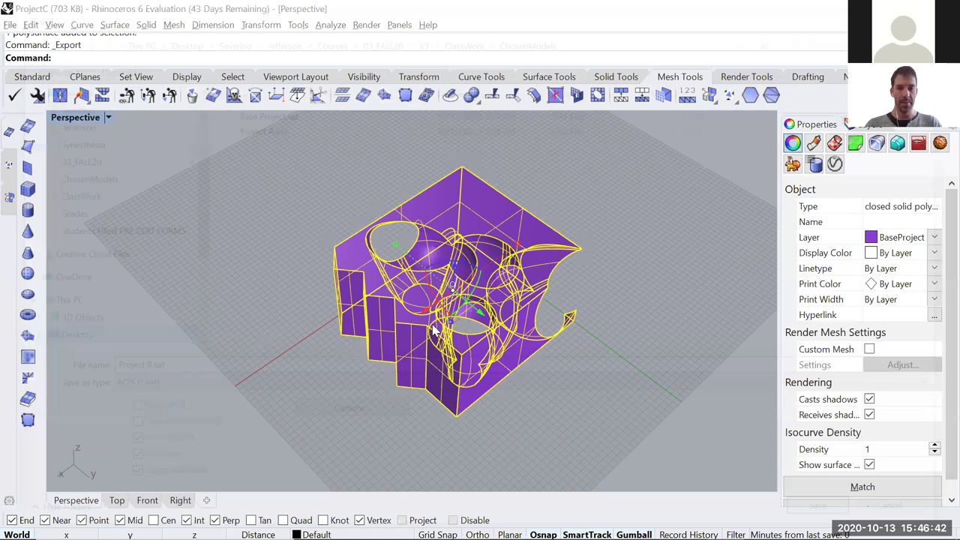
click(413, 306)
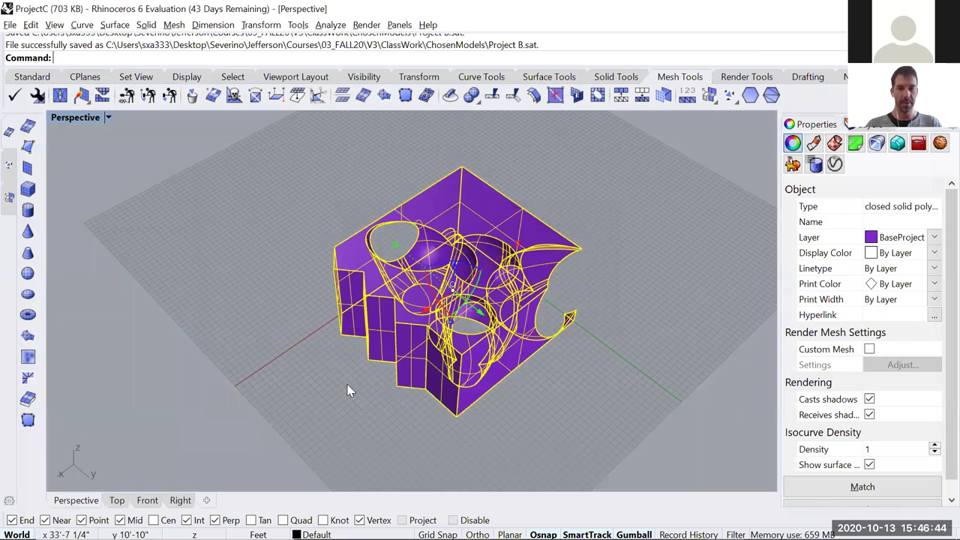
- Switch to Revit and import Project B.sat from the ChosenModels folder into the mass family
key(alt+Tab)
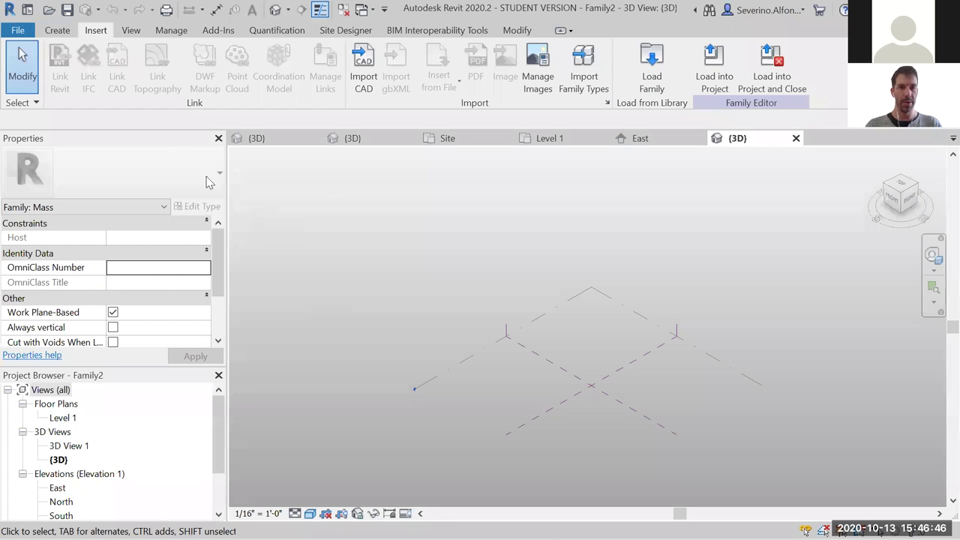
click(363, 66)
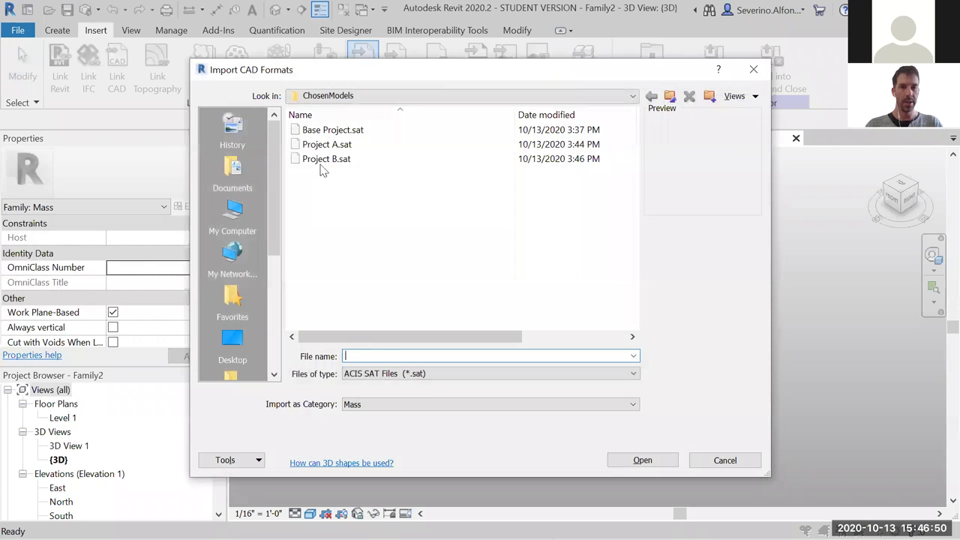
click(326, 159)
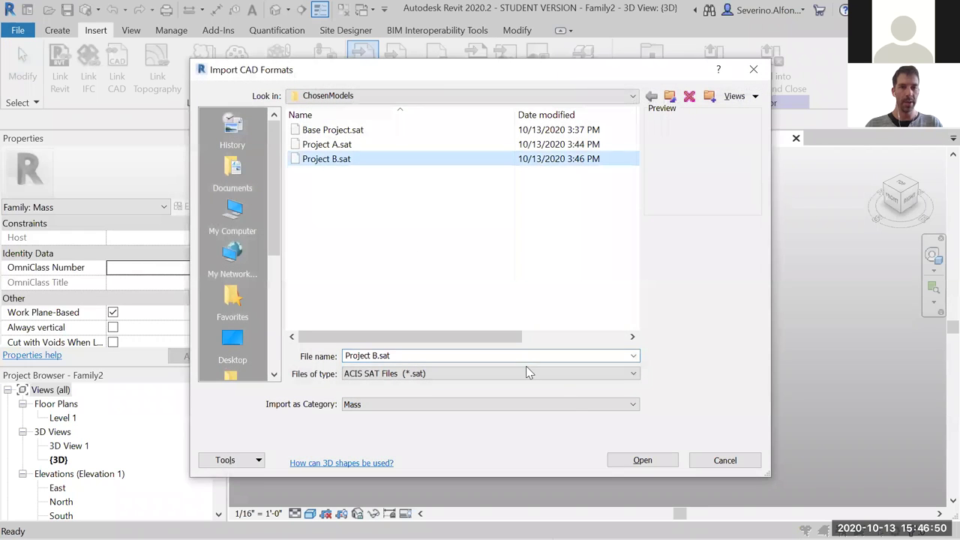
click(641, 460)
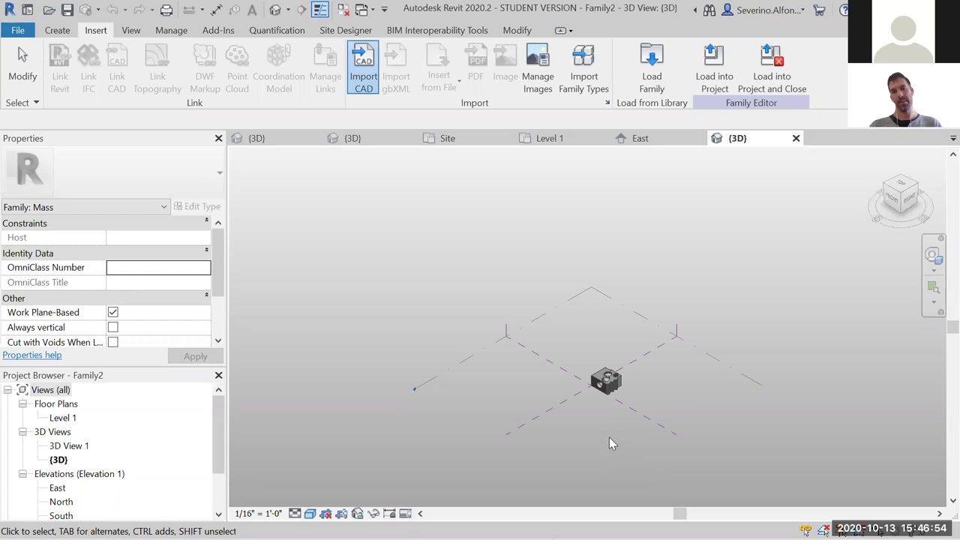
scroll(606, 397, up, 5)
scroll(601, 343, down, 3)
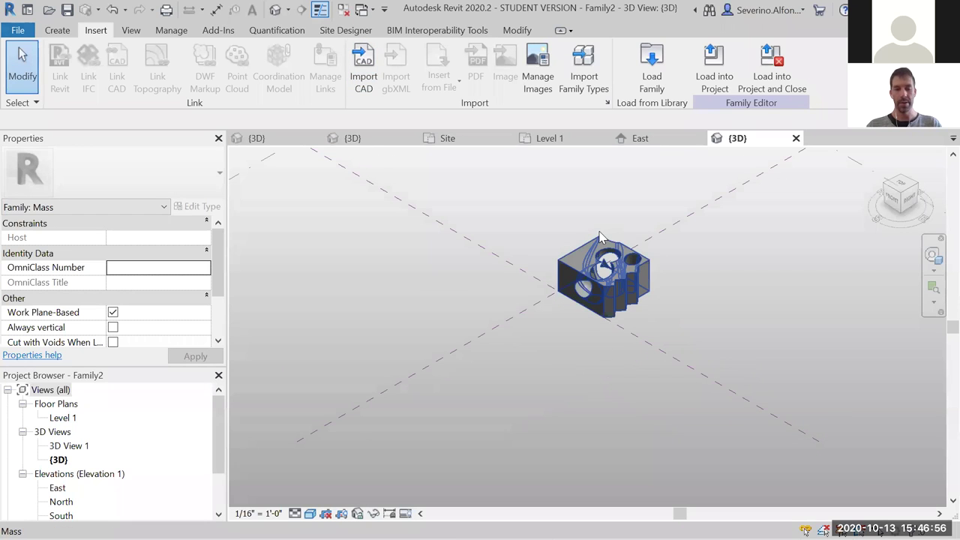
- Save the mass family as Project B in the ChosenModels folder and load it into Project1
key(ctrl+s)
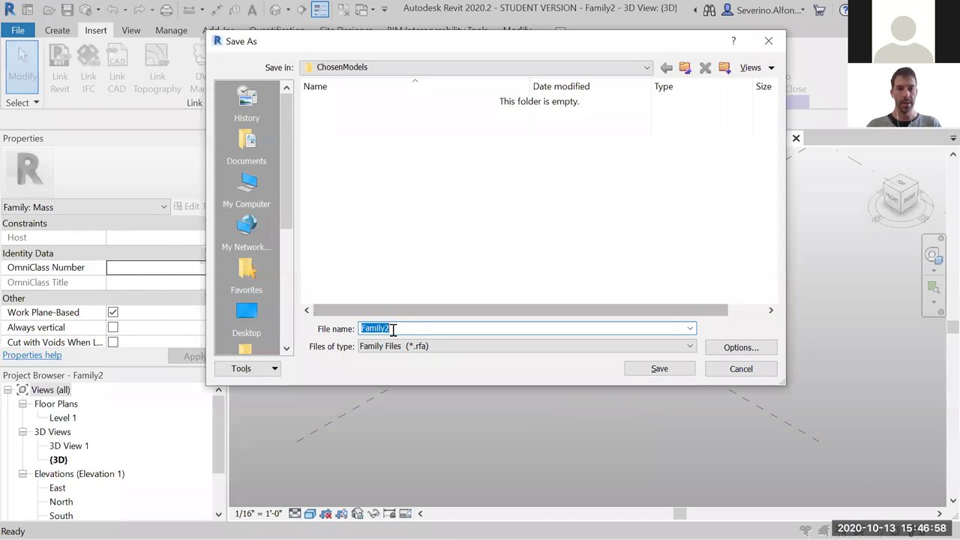
text(Project B)
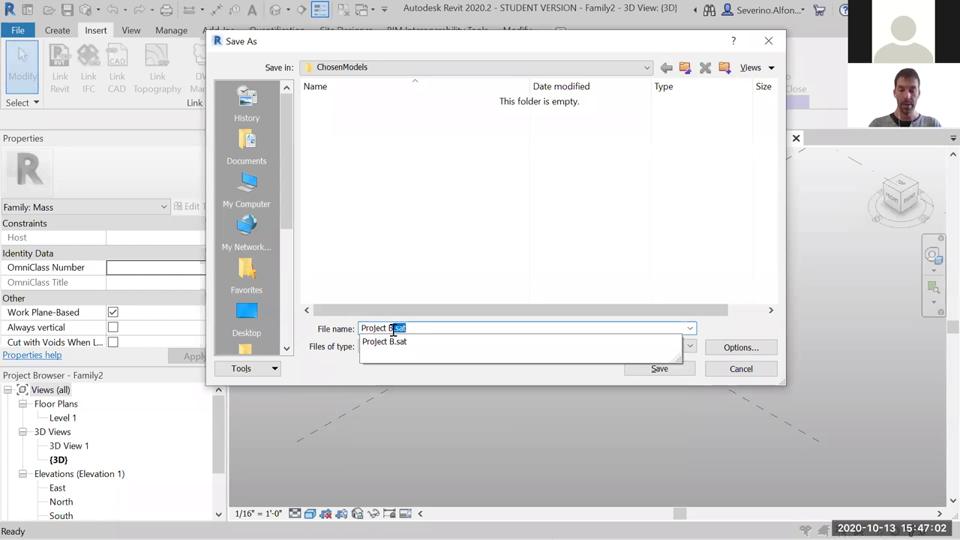
key(Return)
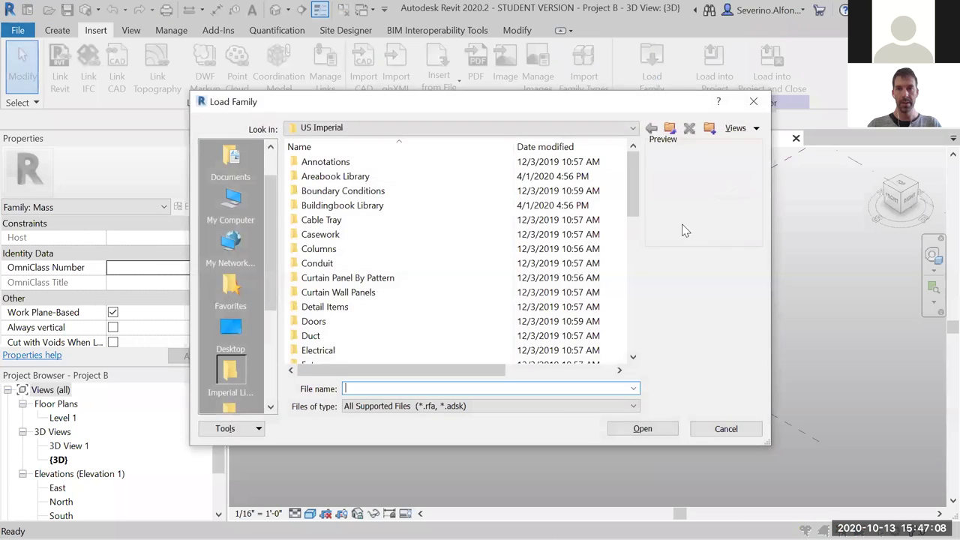
click(755, 98)
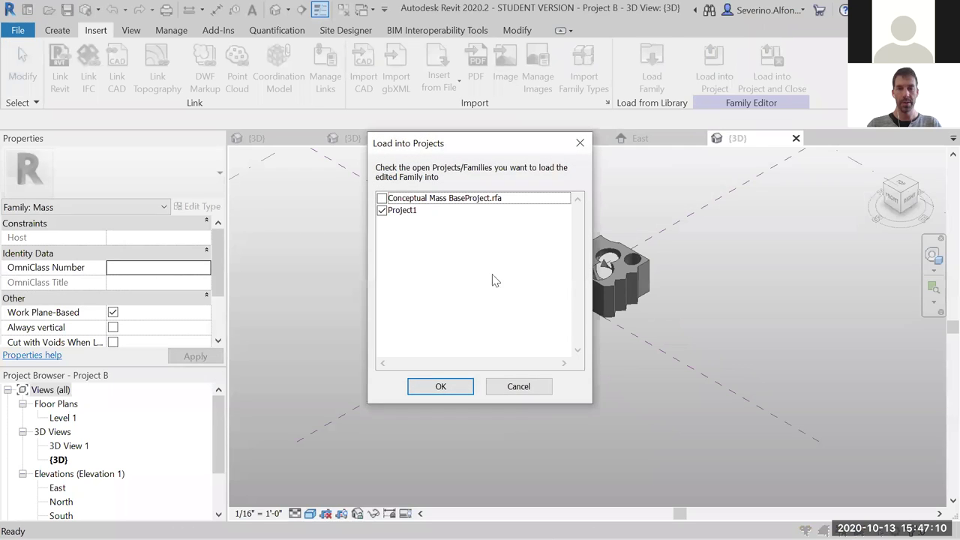
click(439, 387)
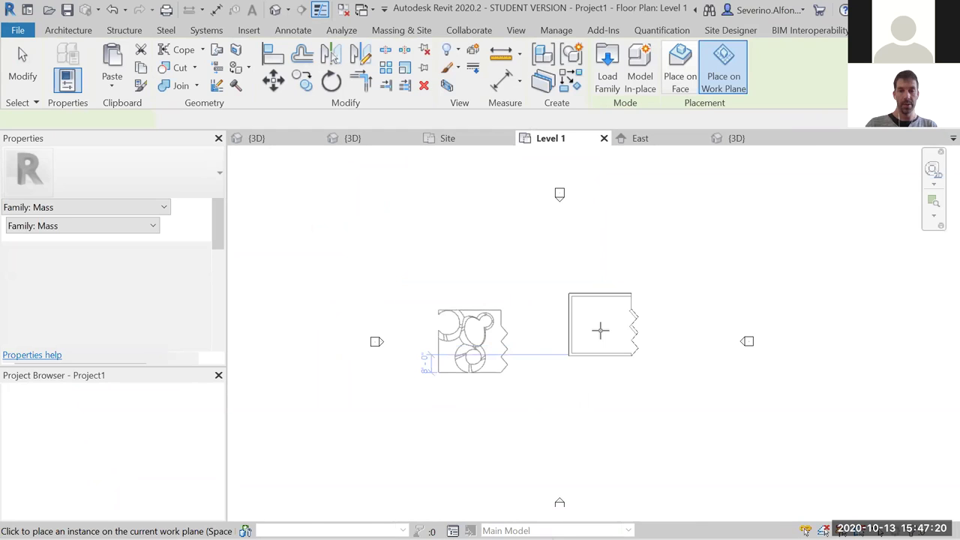
- Place the Project B mass in the Site floor plan, aligned to the outer lower-left corner of the existing walls
key(Escape)
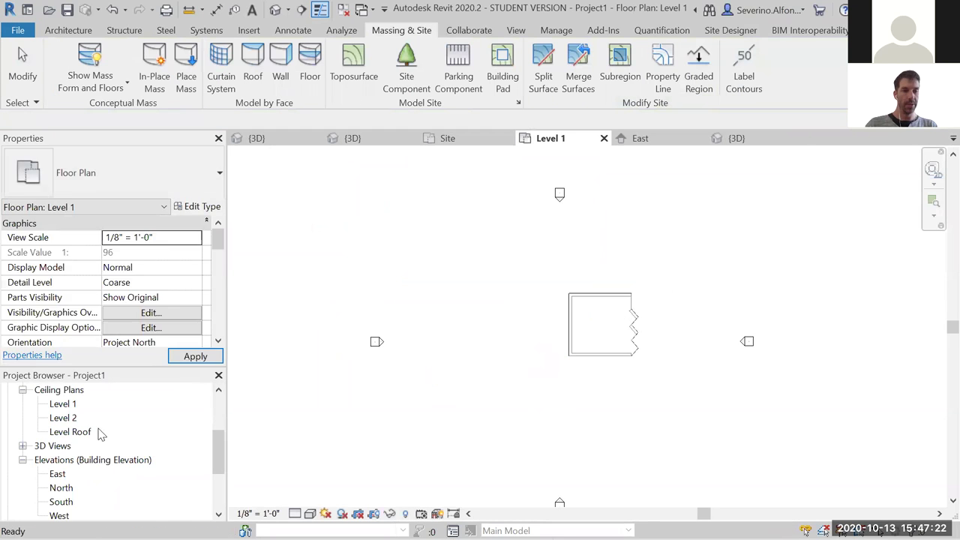
scroll(153, 420, up, 3)
double_click(57, 473)
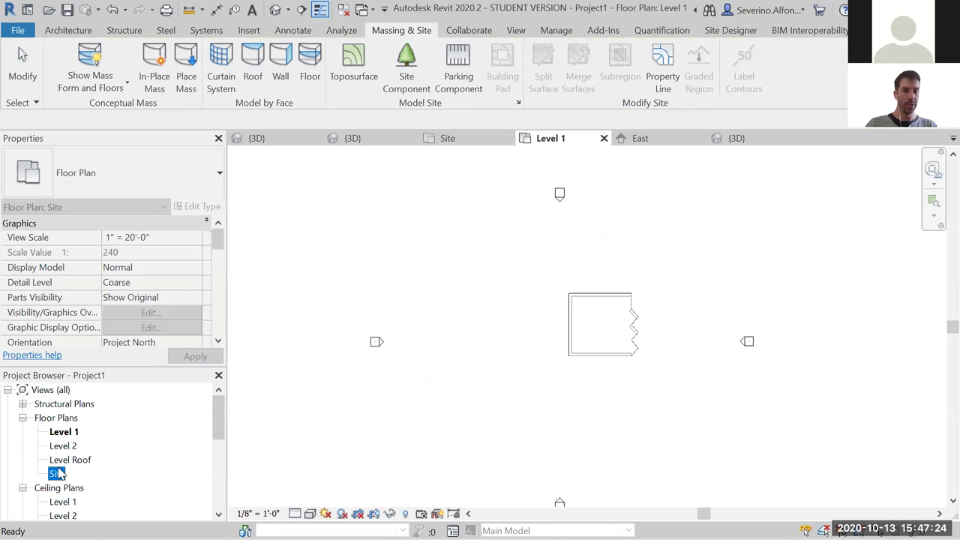
click(68, 29)
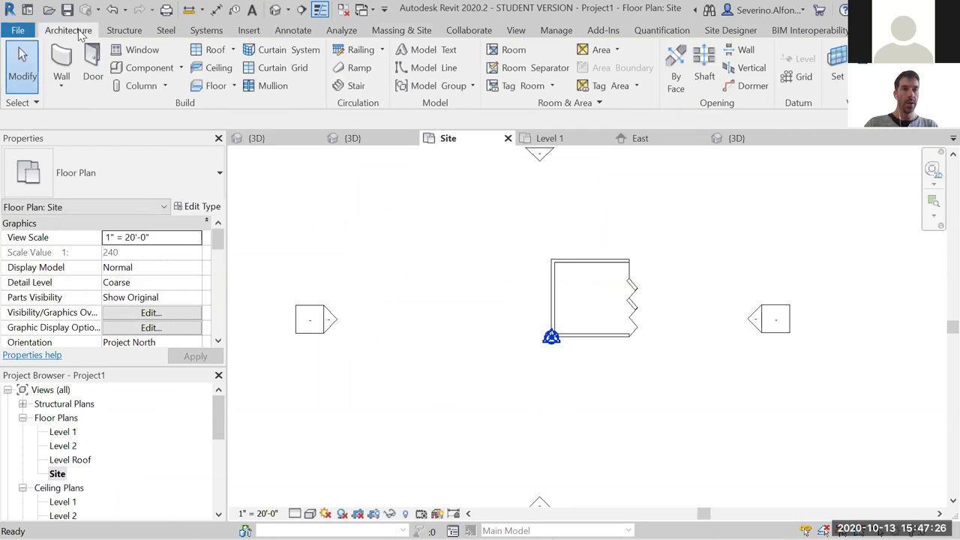
click(142, 67)
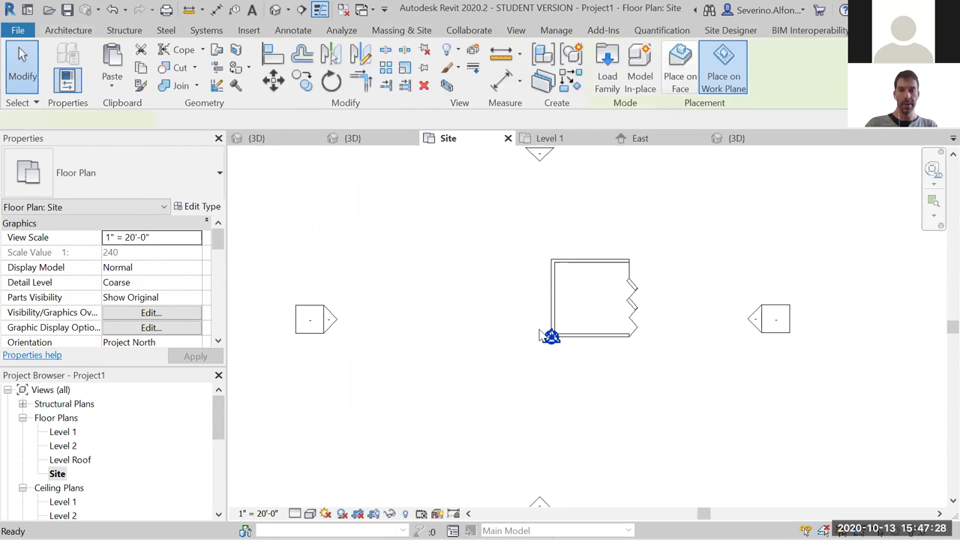
scroll(552, 342, up, 6)
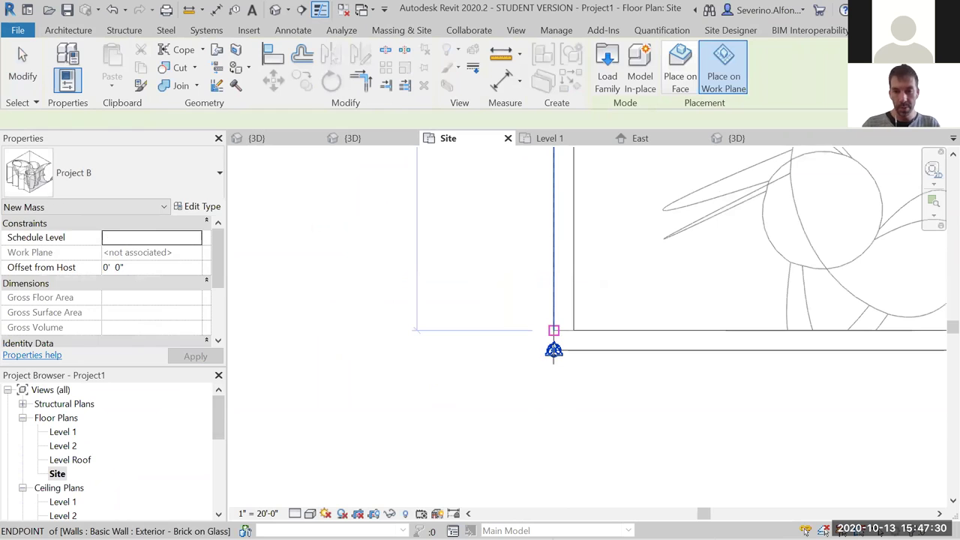
click(555, 368)
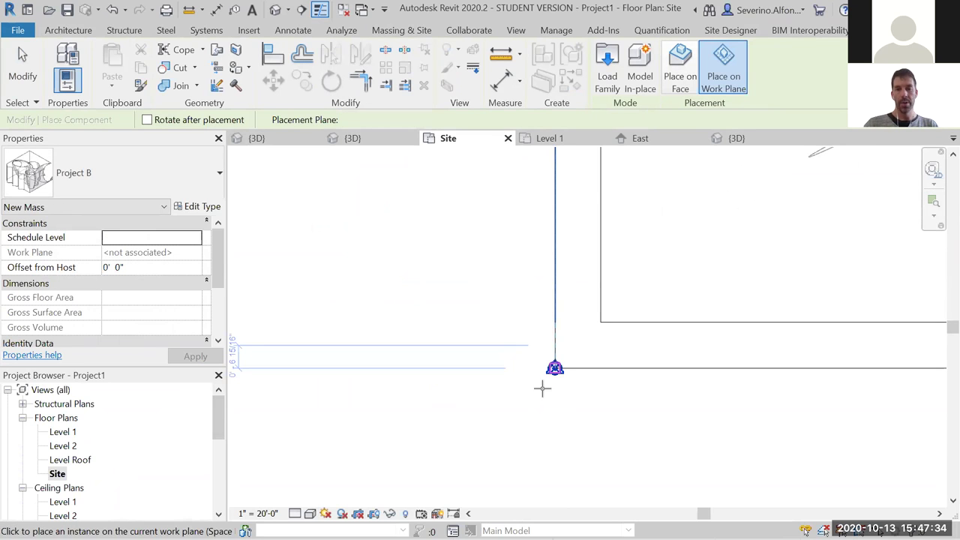
scroll(538, 372, down, 4)
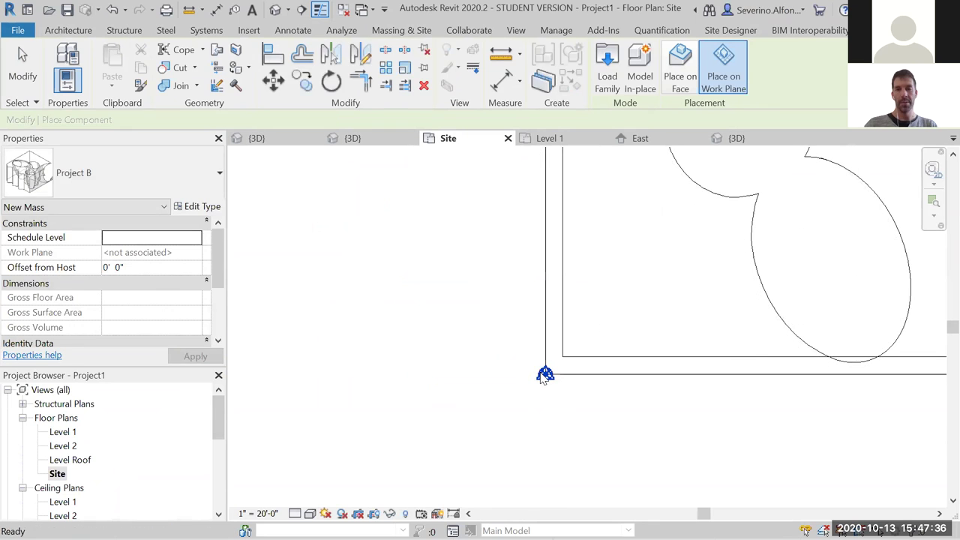
key(Escape)
scroll(637, 358, down, 3)
middle_drag(651, 383, 565, 383)
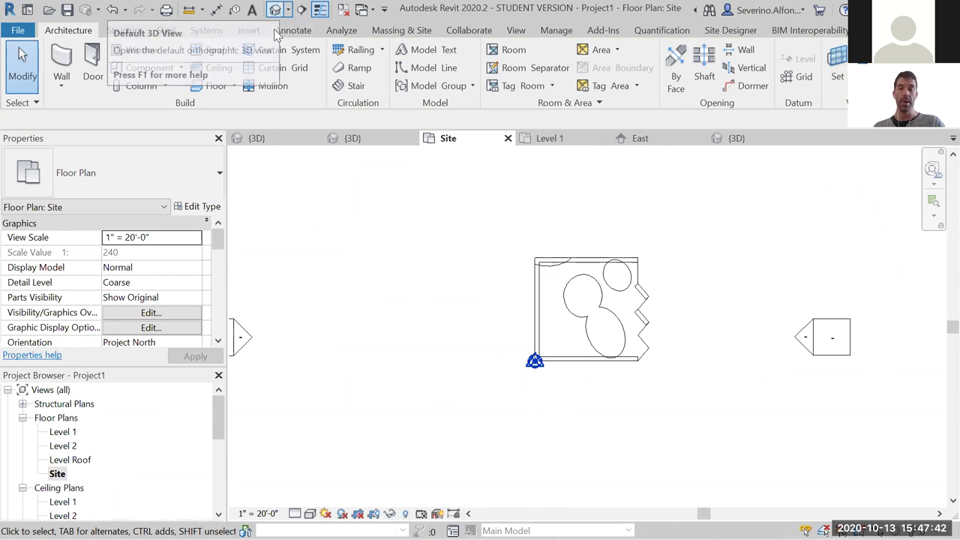
- Temporarily isolate the Project B mass in the default 3D view
click(275, 9)
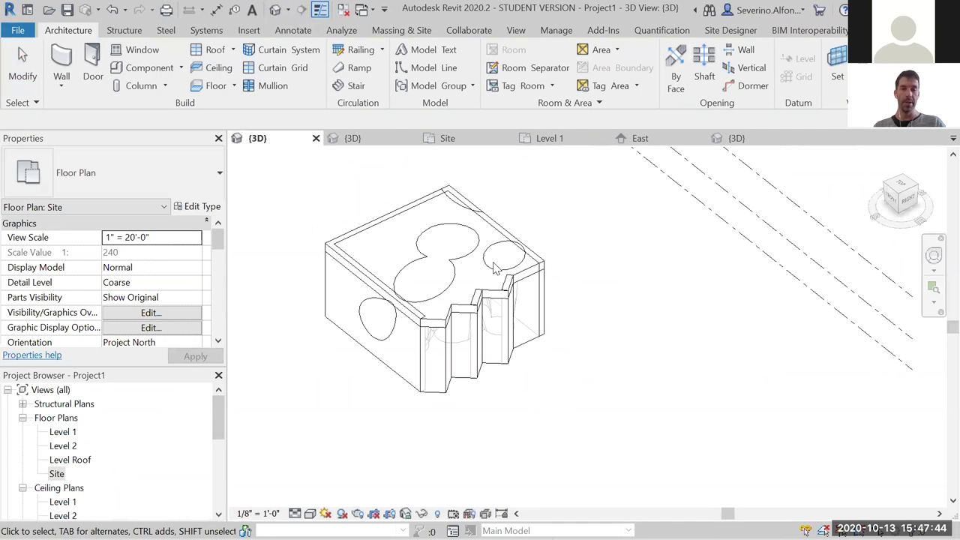
scroll(595, 397, up, 3)
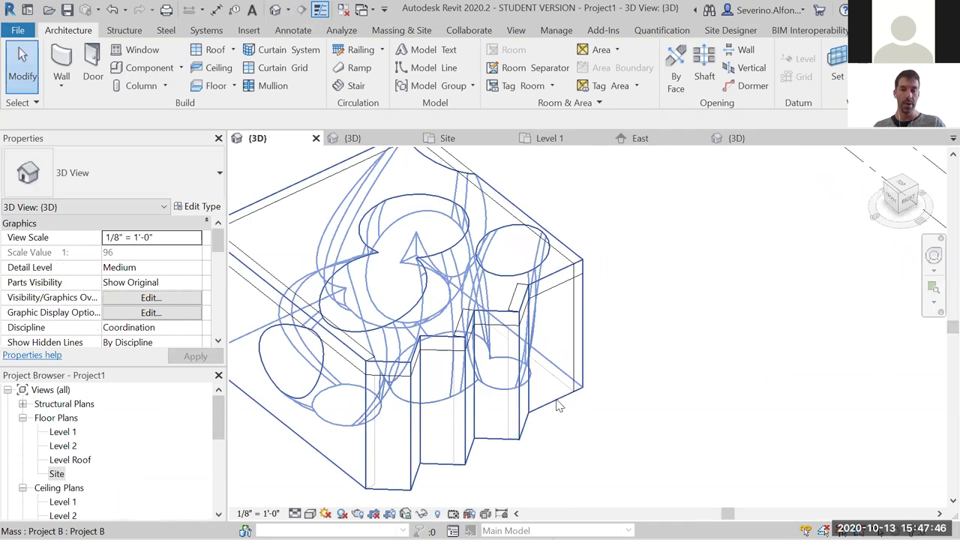
scroll(525, 308, down, 3)
scroll(477, 300, up, 1)
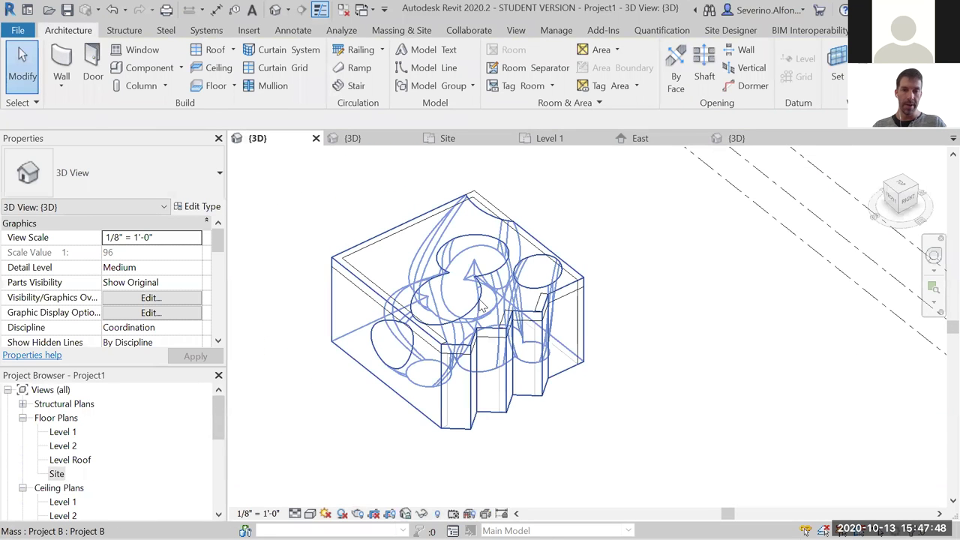
click(483, 306)
click(422, 513)
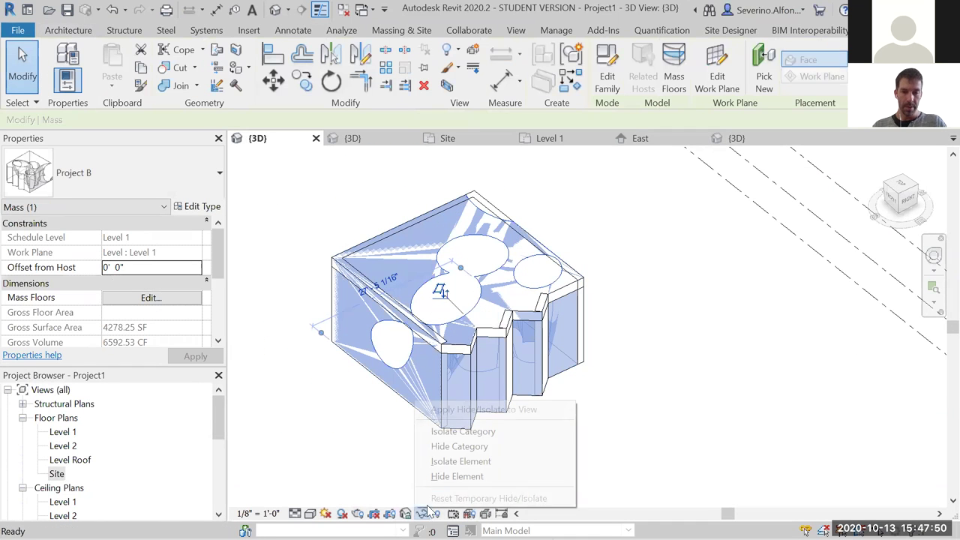
click(452, 462)
click(587, 428)
shift+middle_drag(587, 428, 576, 320)
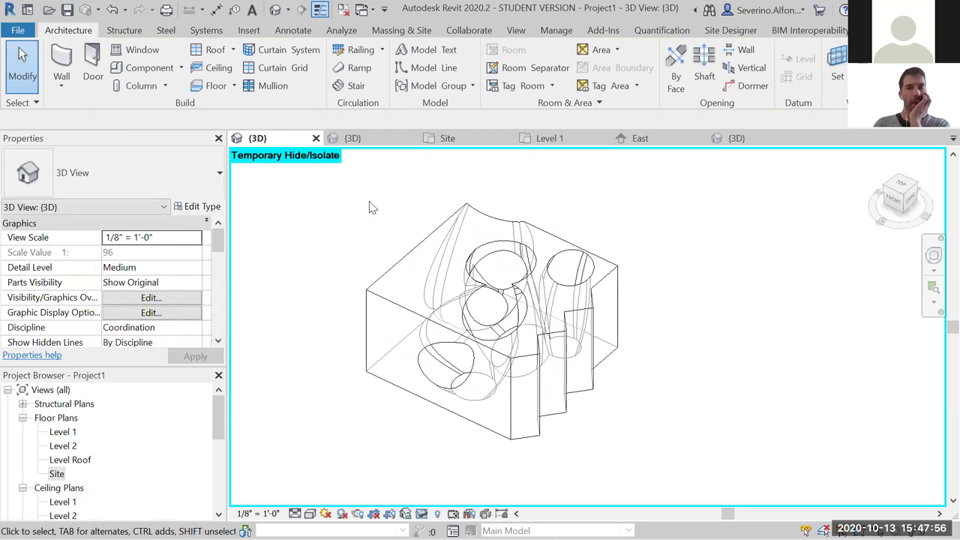
- Place a wall by face of type Interior - 5" Partition (2-hr) on the curved surface of the mass's round opening
click(384, 33)
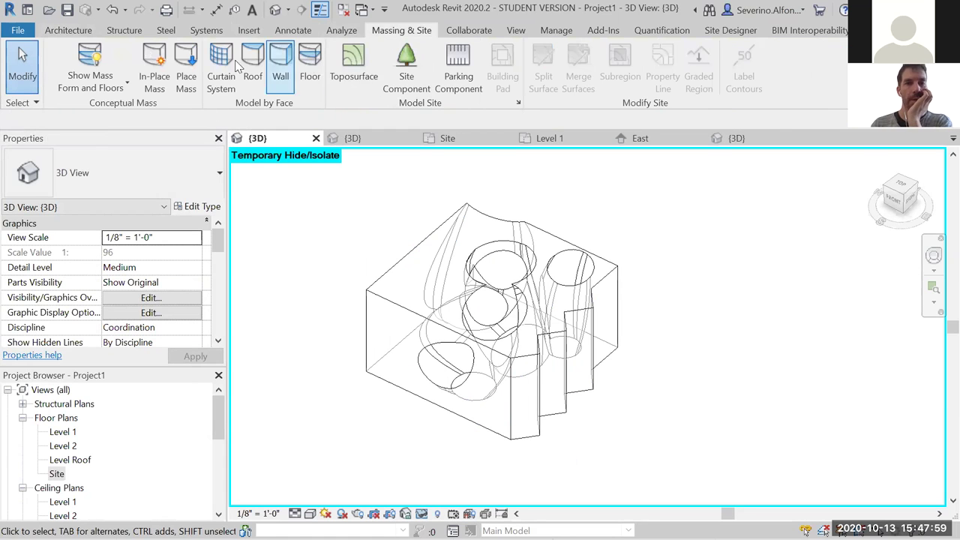
click(132, 184)
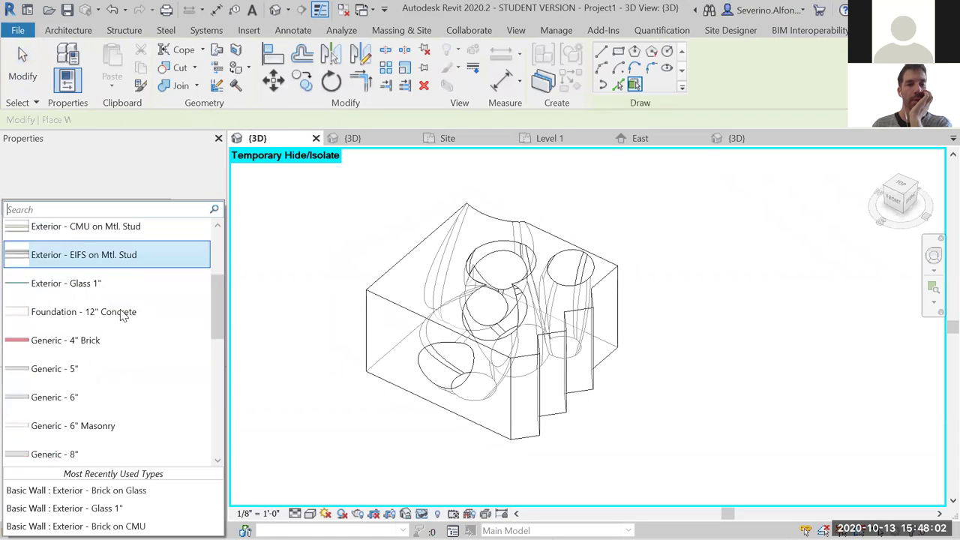
scroll(113, 311, down, 2)
scroll(75, 300, up, 3)
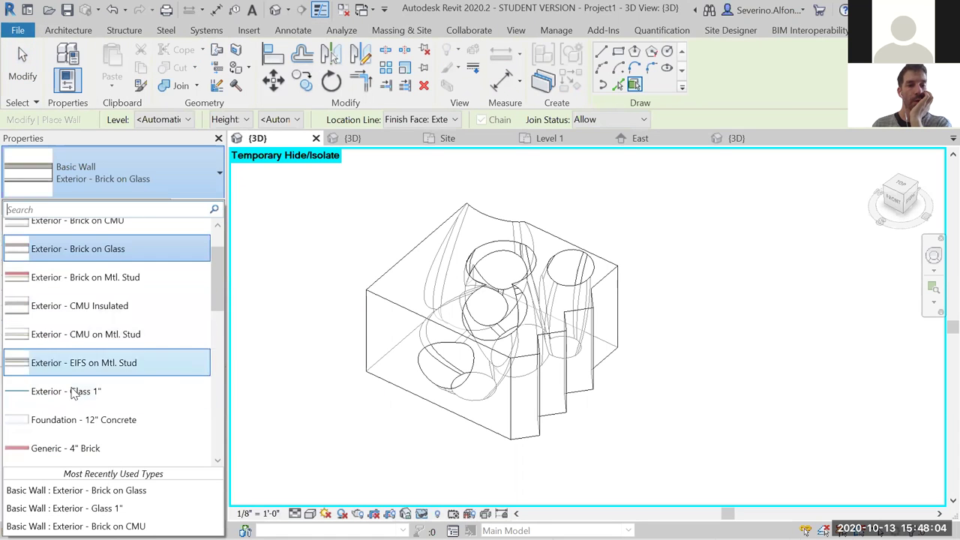
scroll(75, 386, down, 7)
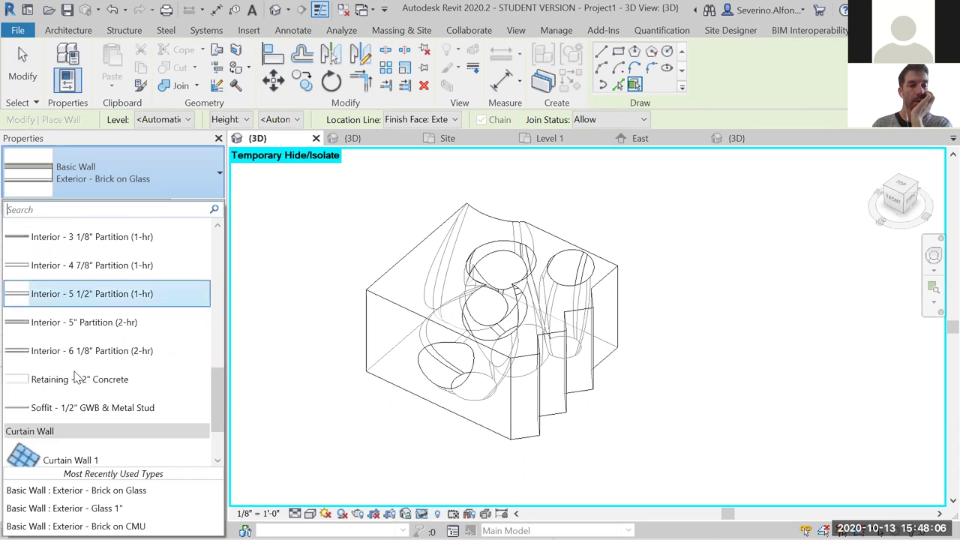
click(430, 323)
- Add an Interior - 5" Partition (2-hr) wall to the narrow curved strip of the same opening, unjoining the conflicting elements
scroll(517, 255, up, 4)
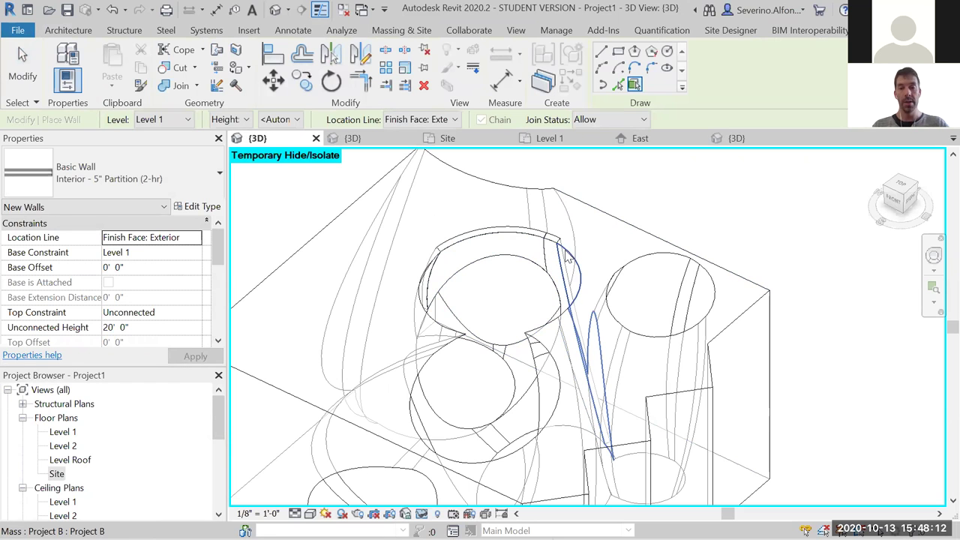
shift+middle_drag(510, 300, 561, 348)
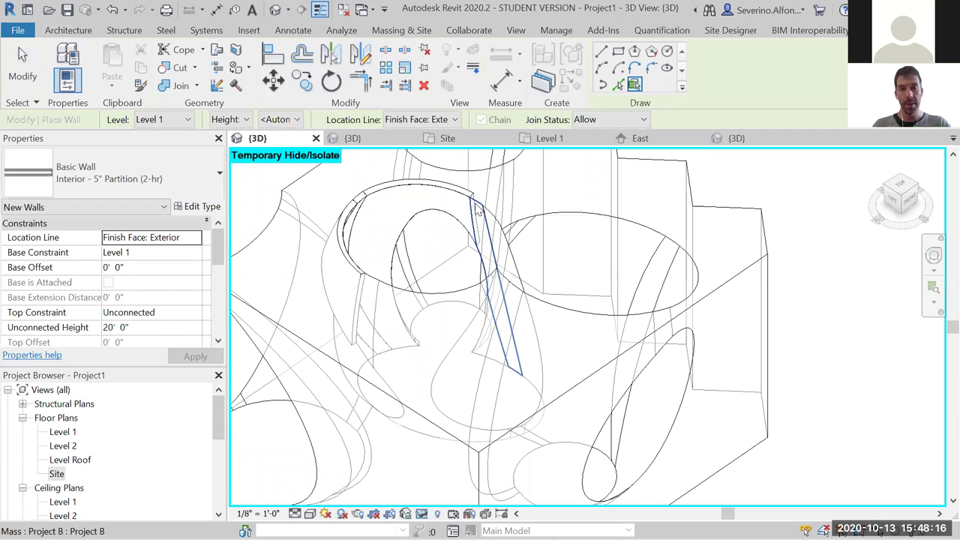
click(477, 211)
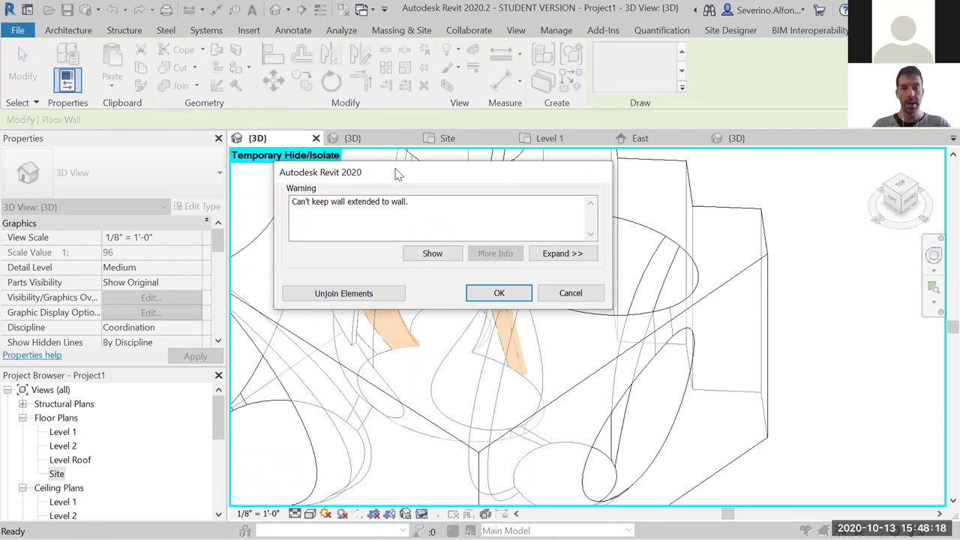
click(643, 216)
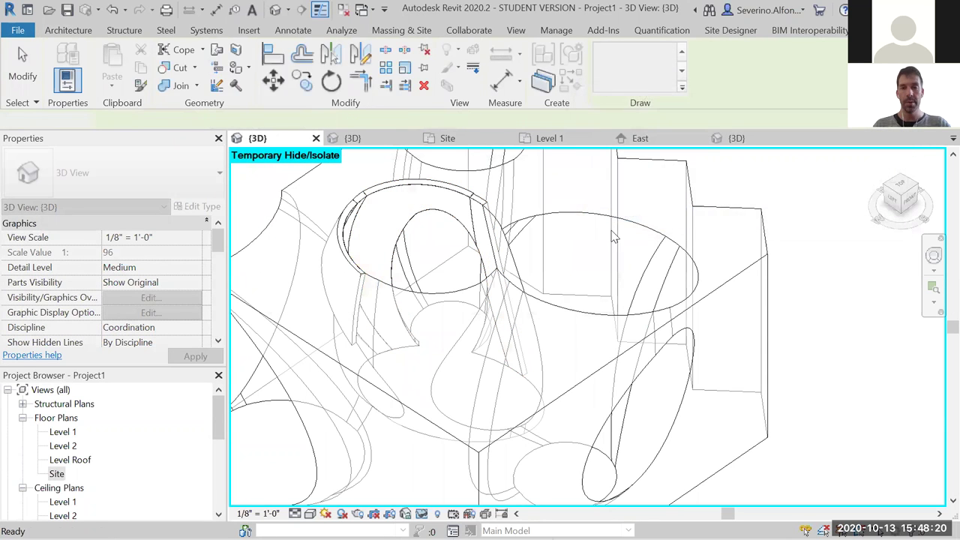
key(Escape)
scroll(457, 201, up, 6)
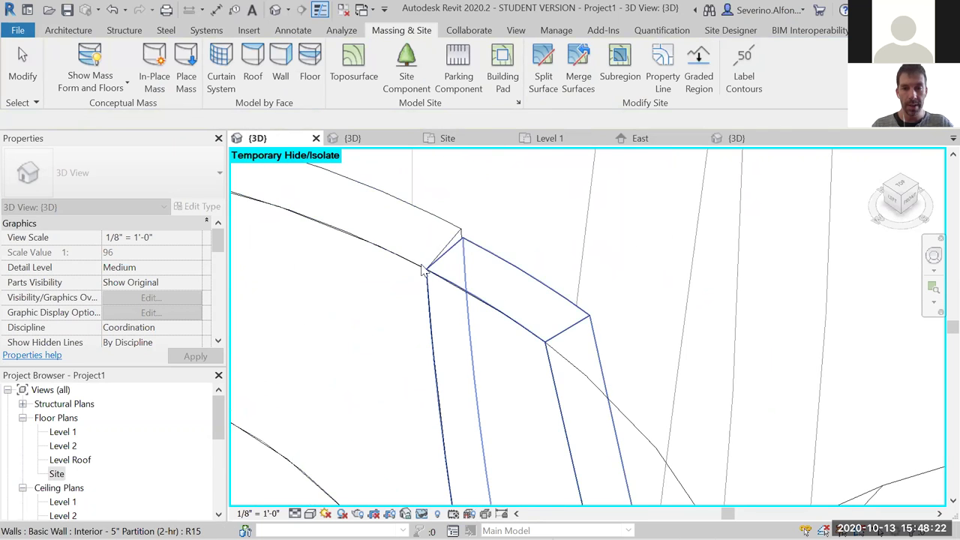
key(Escape)
scroll(536, 249, down, 5)
shift+middle_drag(536, 248, 758, 266)
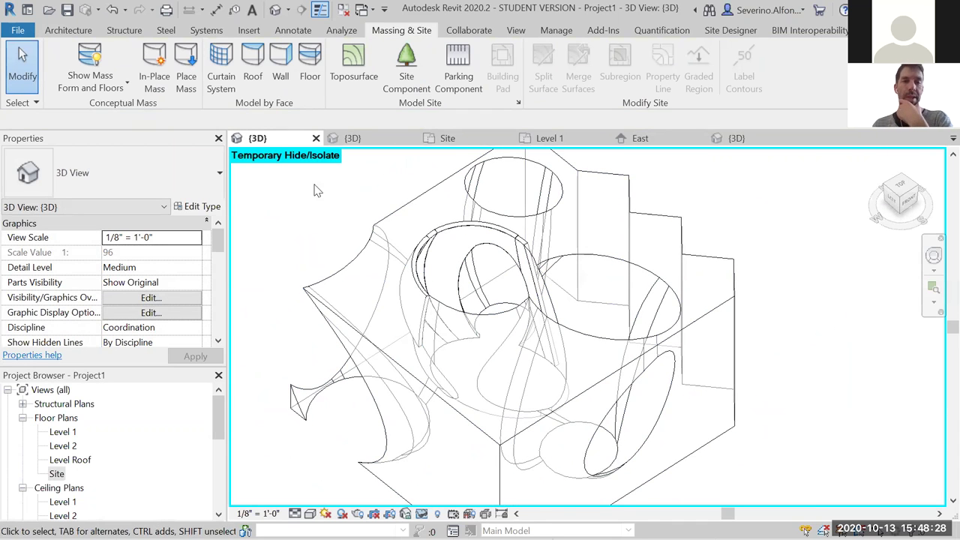
- Place a wall by face on the next curved surface of the smaller round opening, unjoining the conflicting elements
click(281, 68)
scroll(535, 284, up, 2)
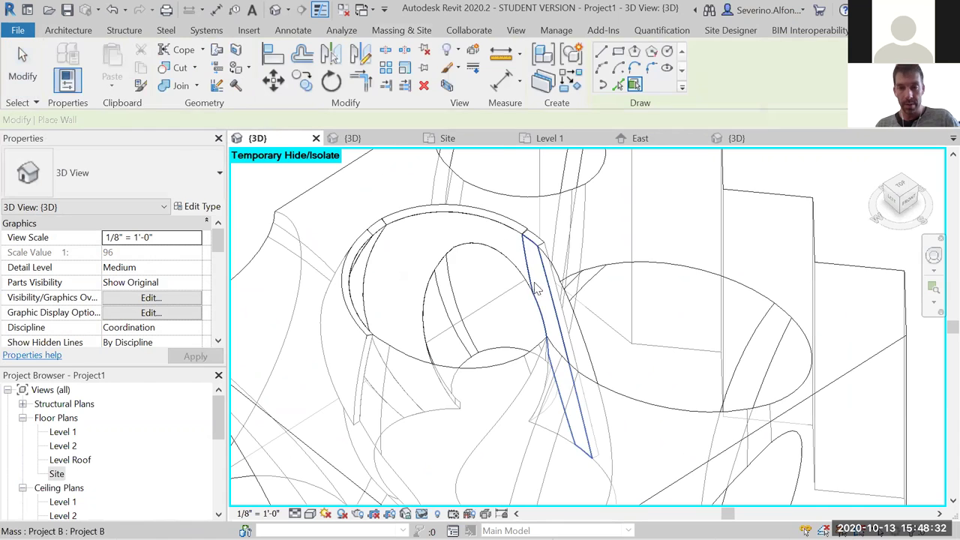
shift+middle_drag(558, 321, 439, 251)
click(439, 251)
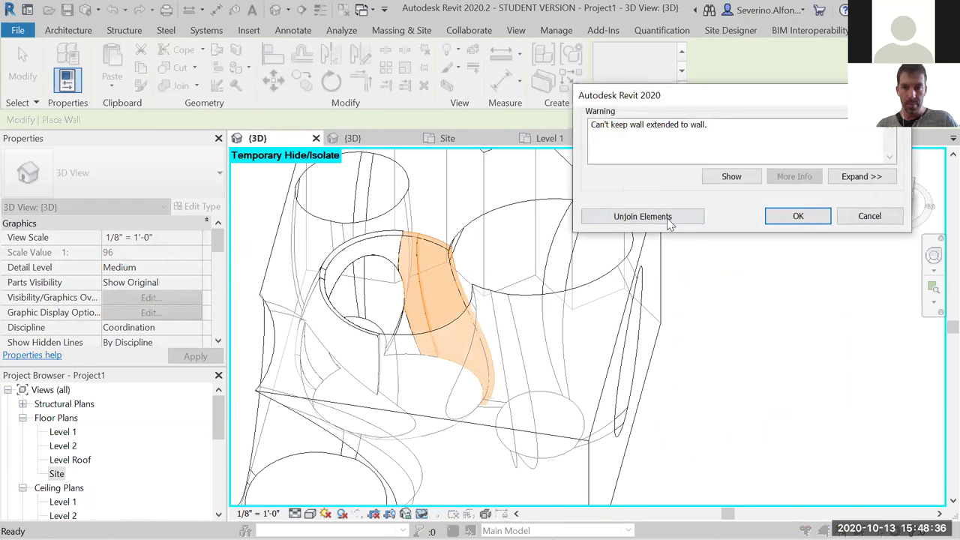
click(596, 222)
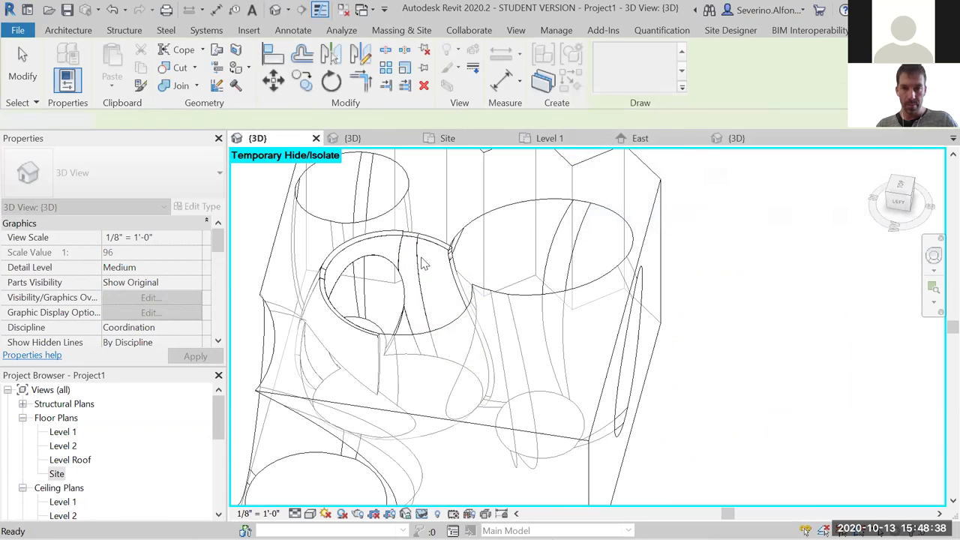
key(Escape)
- Add Interior - 5" Partition (2-hr) walls to the narrow faces where the two round openings meet, unjoining the conflicting elements
shift+middle_drag(490, 262, 420, 235)
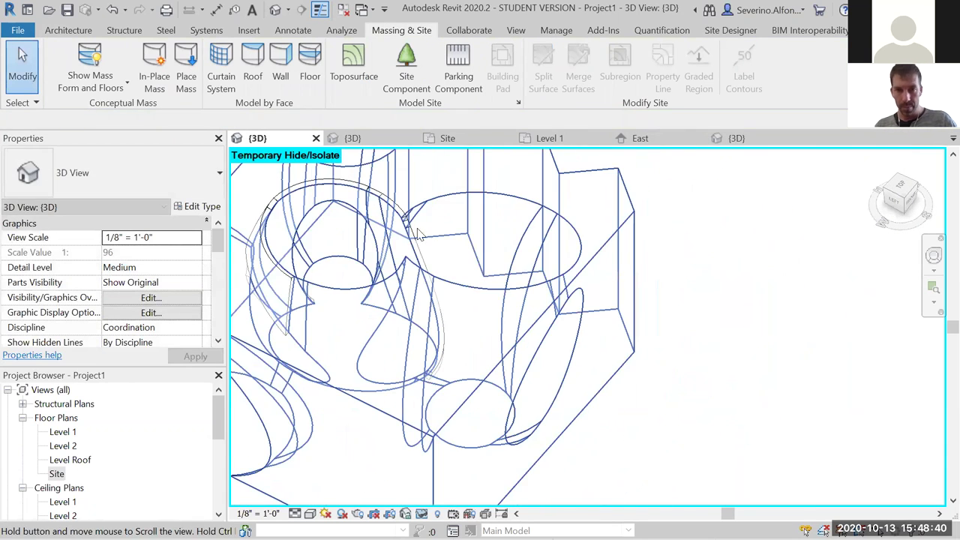
scroll(420, 235, up, 2)
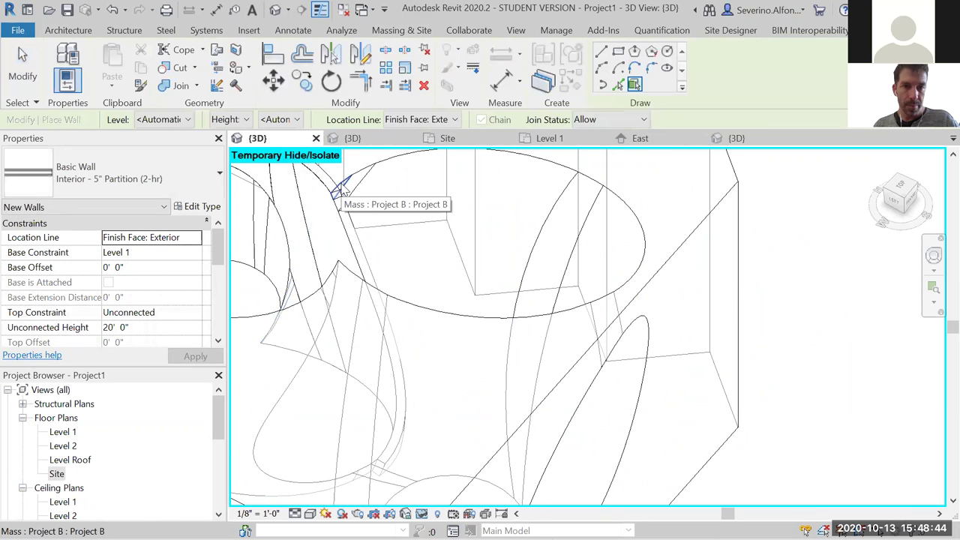
click(360, 189)
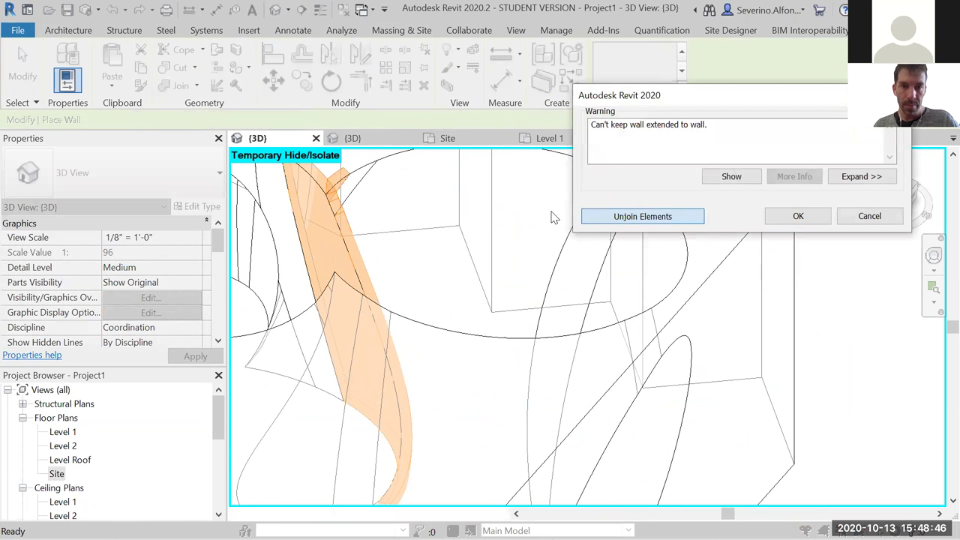
click(650, 214)
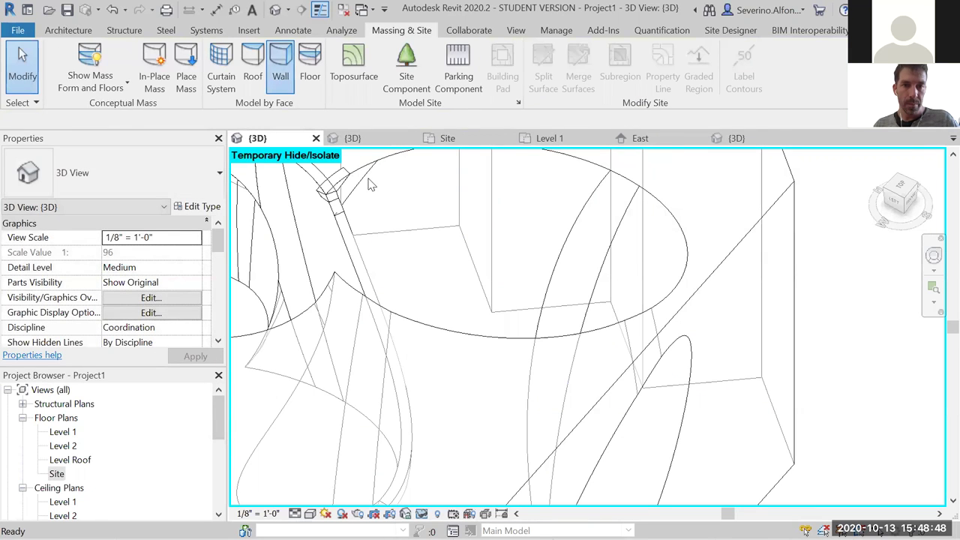
click(334, 187)
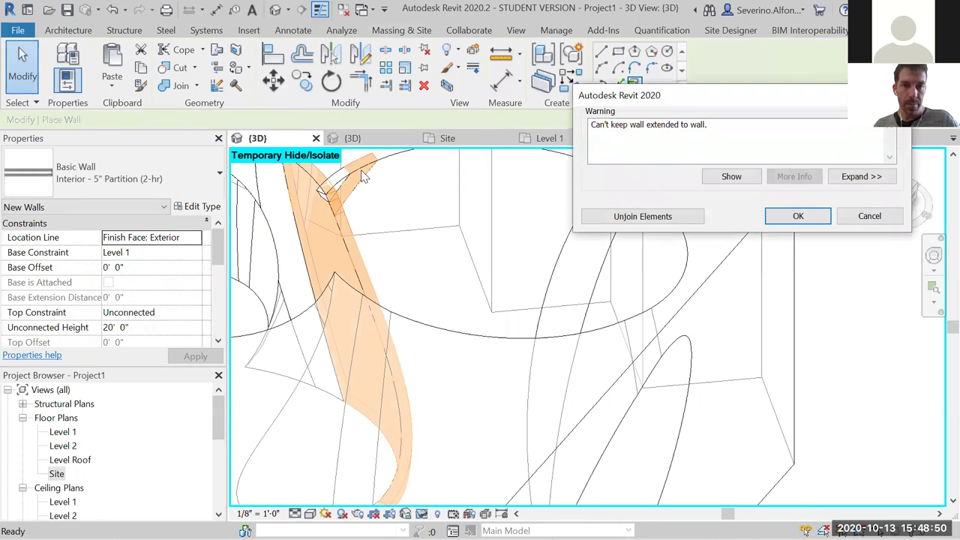
click(621, 217)
- Place a wall by face on the large curved surface of the adjoining larger opening, unjoining the conflicting elements
click(282, 72)
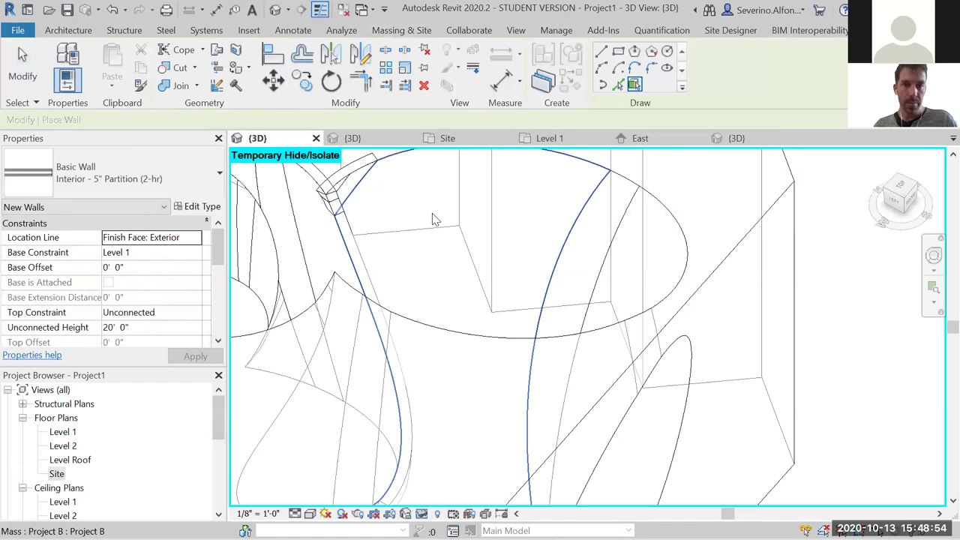
click(486, 253)
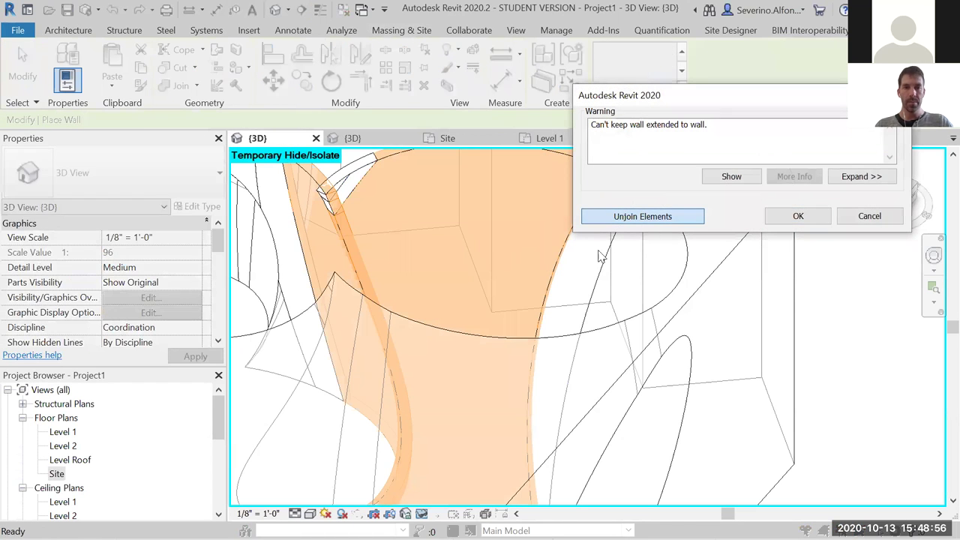
click(643, 215)
key(Escape)
- Place walls by face on the narrow strip and the adjacent curved surface at the far side of the larger opening
shift+middle_drag(563, 278, 525, 240)
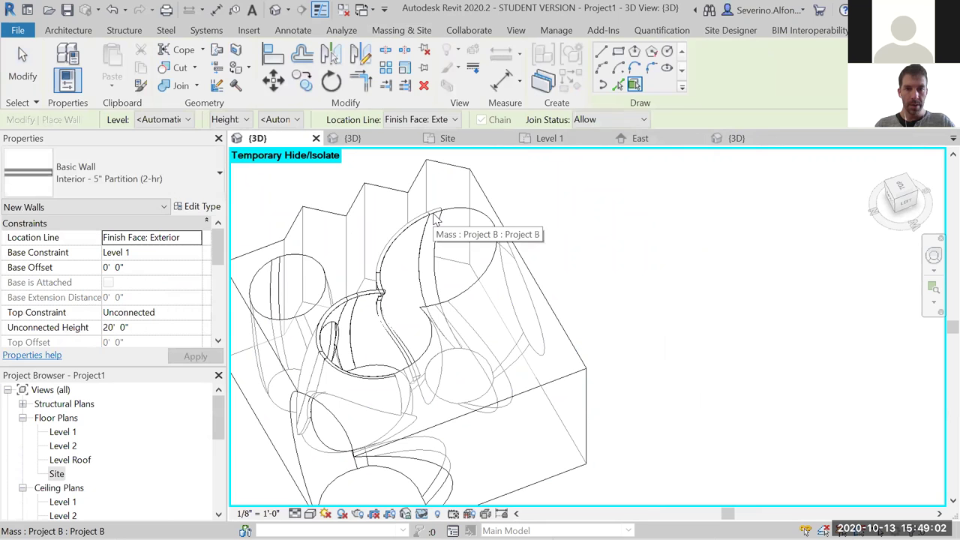
shift+middle_drag(477, 257, 614, 233)
scroll(499, 340, up, 8)
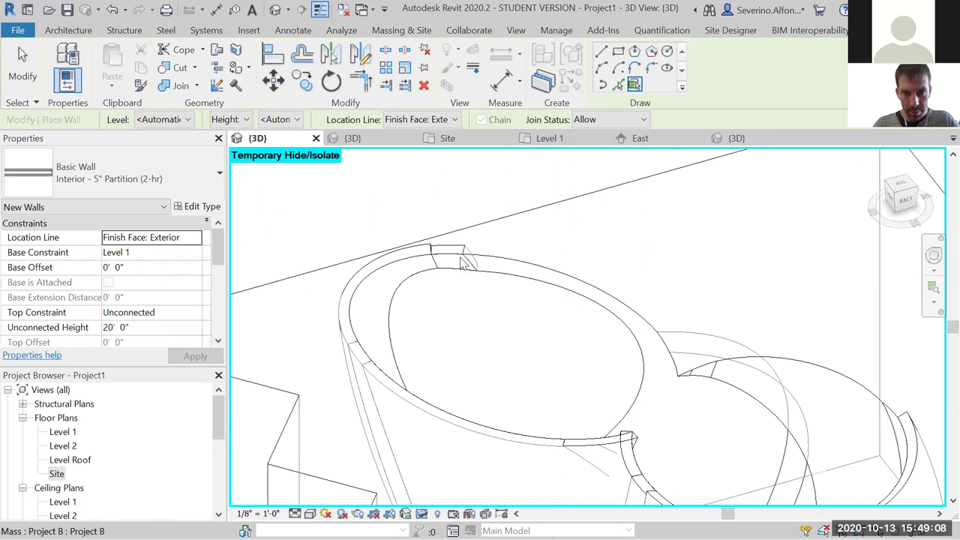
scroll(474, 261, up, 5)
scroll(614, 281, down, 3)
scroll(614, 280, down, 2)
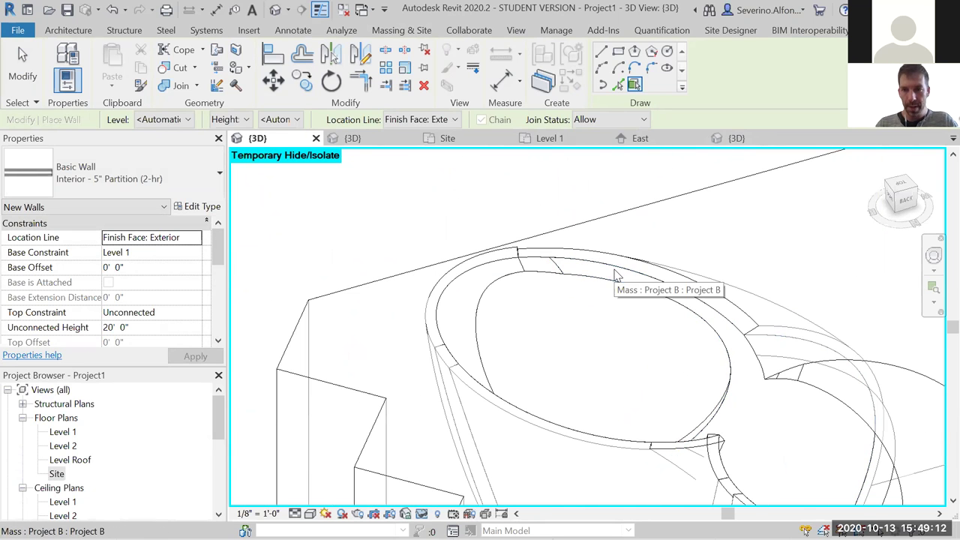
- Add an Interior - 5" Partition (2-hr) wall to the larger opening's remaining curved face next to the smaller opening
scroll(717, 297, down, 3)
shift+middle_drag(562, 283, 613, 263)
scroll(613, 262, up, 3)
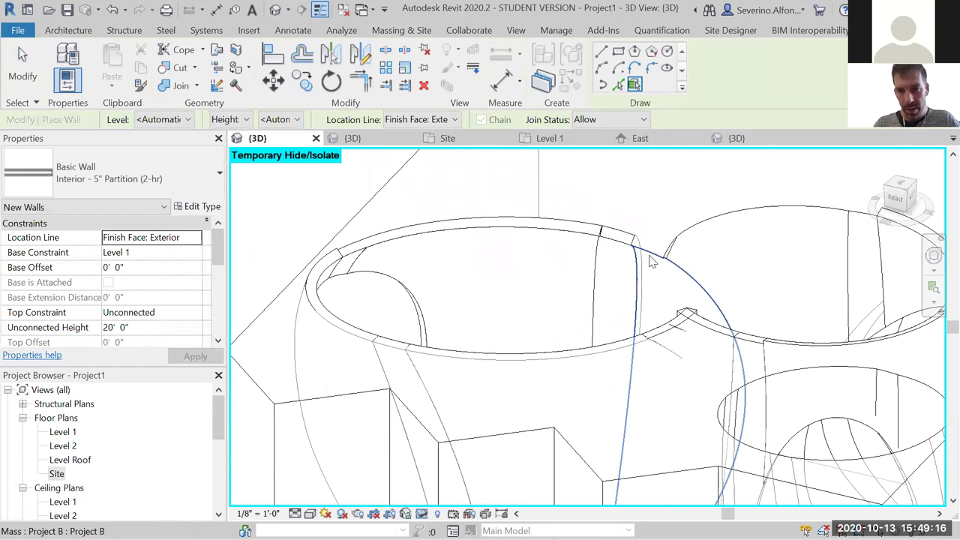
click(695, 237)
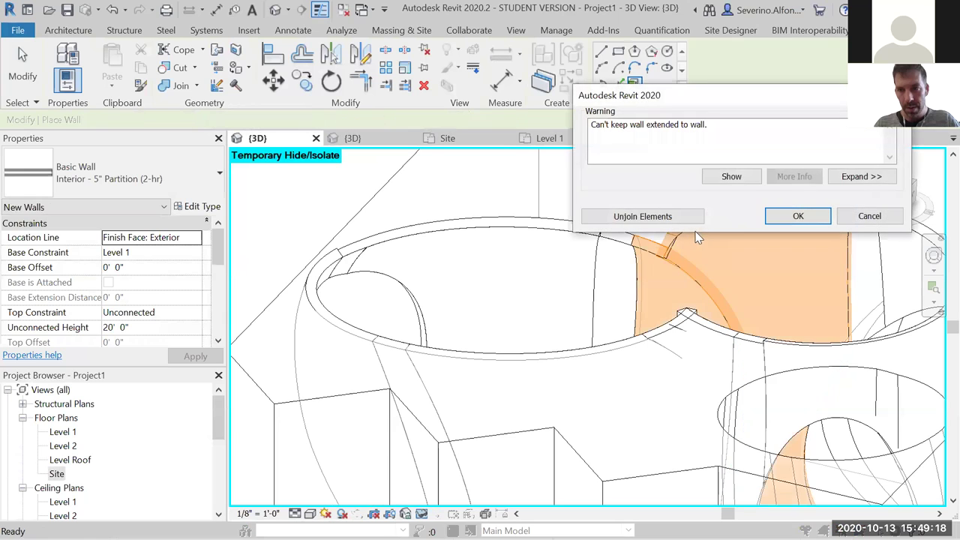
click(866, 216)
middle_drag(866, 216, 681, 188)
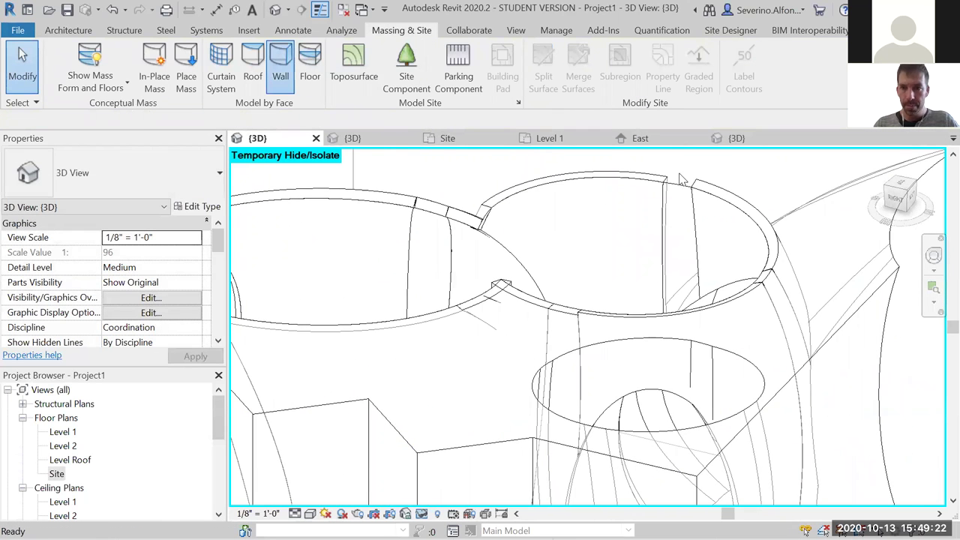
- Place a wall by face on the small surface at the junction of the two openings, unjoining the conflicting elements
key(w)
key(a)
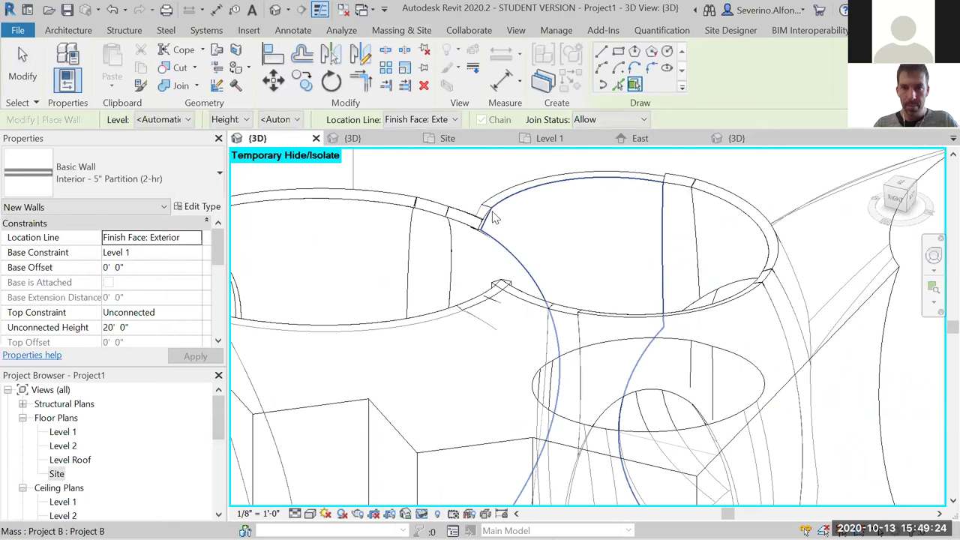
shift+middle_drag(516, 252, 607, 321)
scroll(379, 218, up, 4)
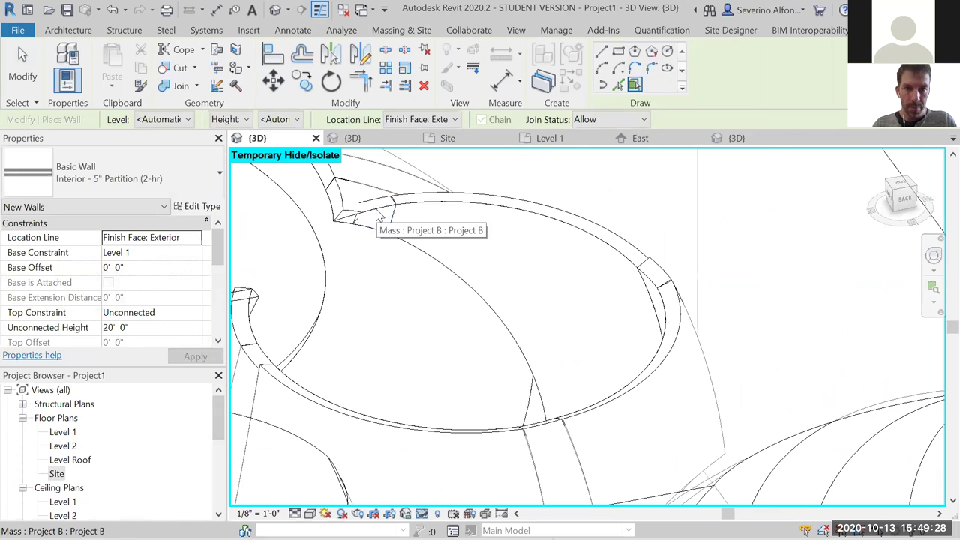
click(351, 223)
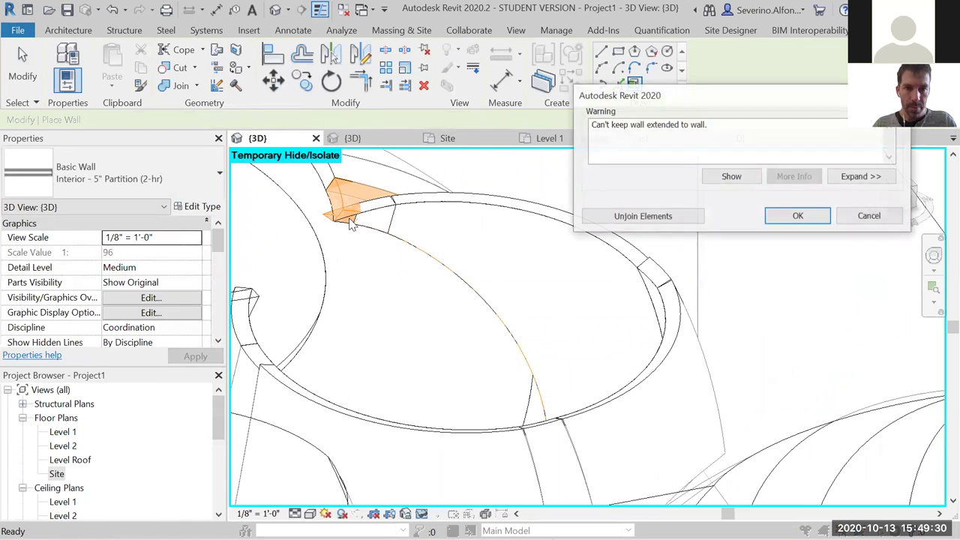
click(640, 217)
scroll(480, 259, down, 3)
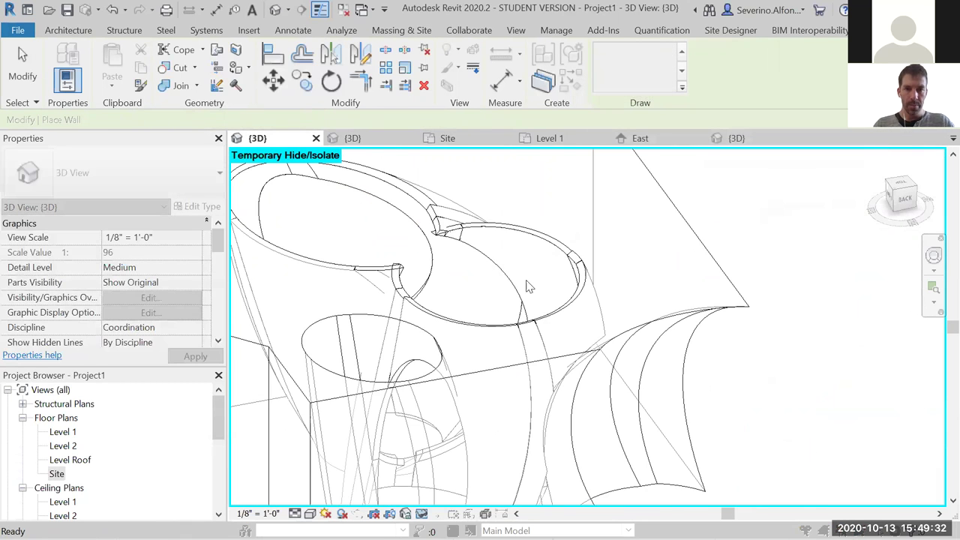
scroll(537, 293, down, 3)
key(Escape)
key(Escape)
- Add a wall by face on the narrow strip at the base of the smaller opening, unjoining the conflicting elements
shift+middle_drag(501, 307, 552, 326)
middle_drag(738, 349, 731, 359)
click(284, 64)
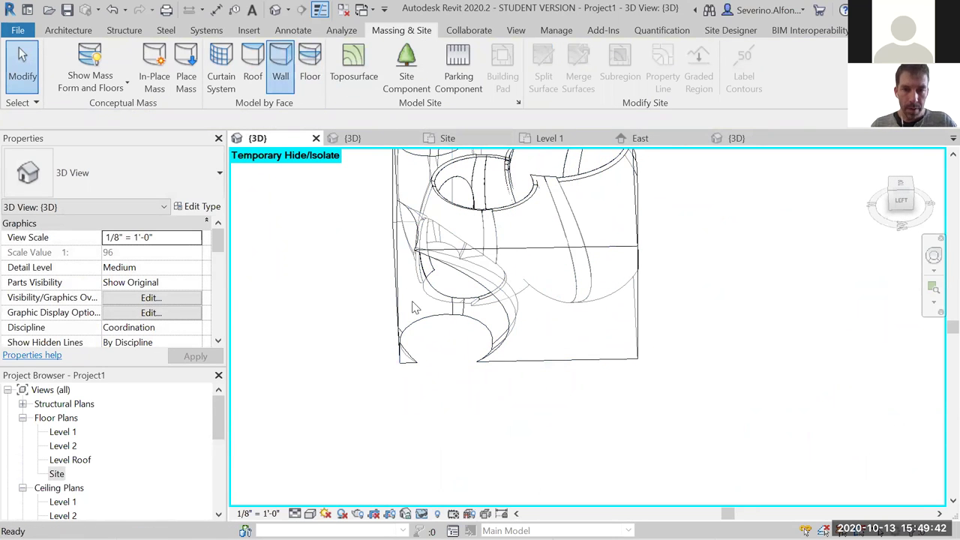
scroll(459, 300, up, 3)
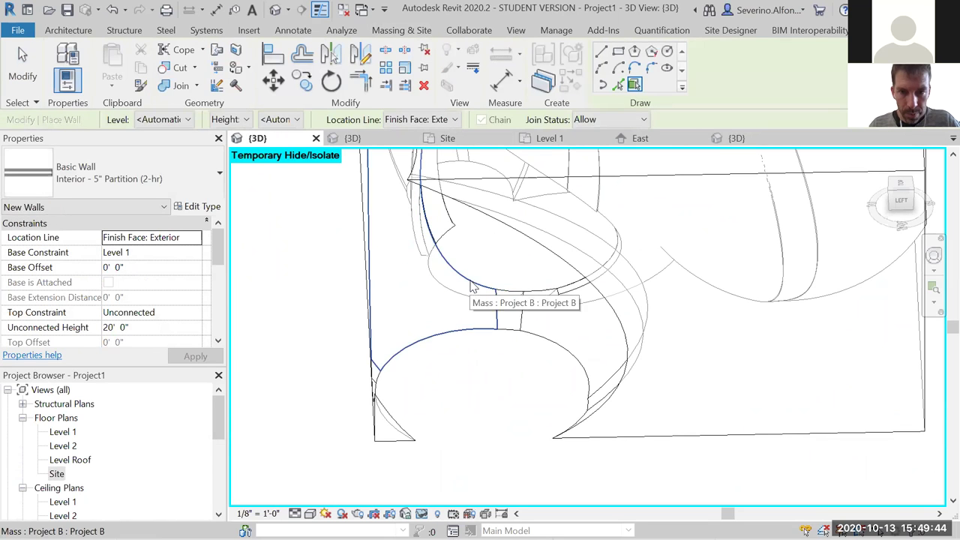
click(539, 307)
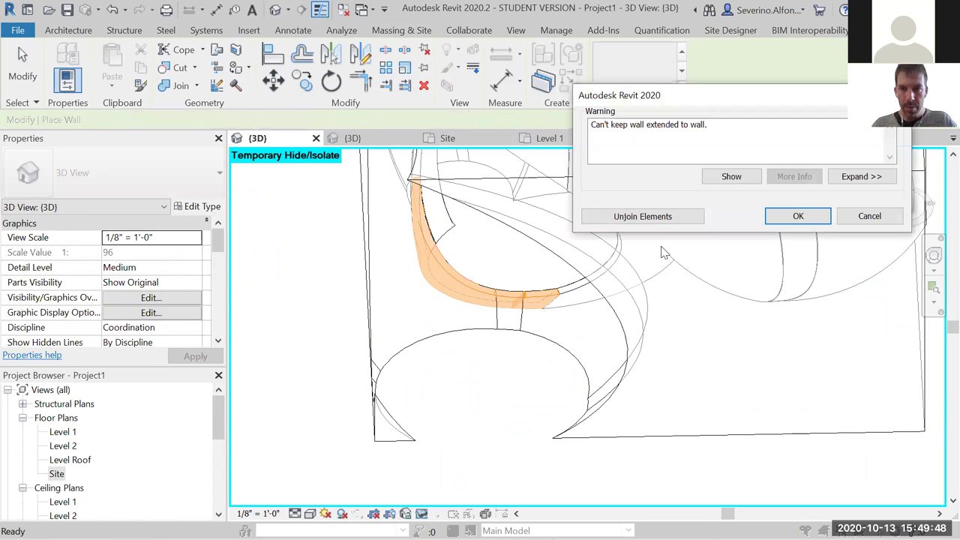
click(654, 219)
key(Escape)
- Hide the mass by switching its display to Show Mass by View Settings, and inspect the curved walls from several sides
scroll(657, 234, down, 5)
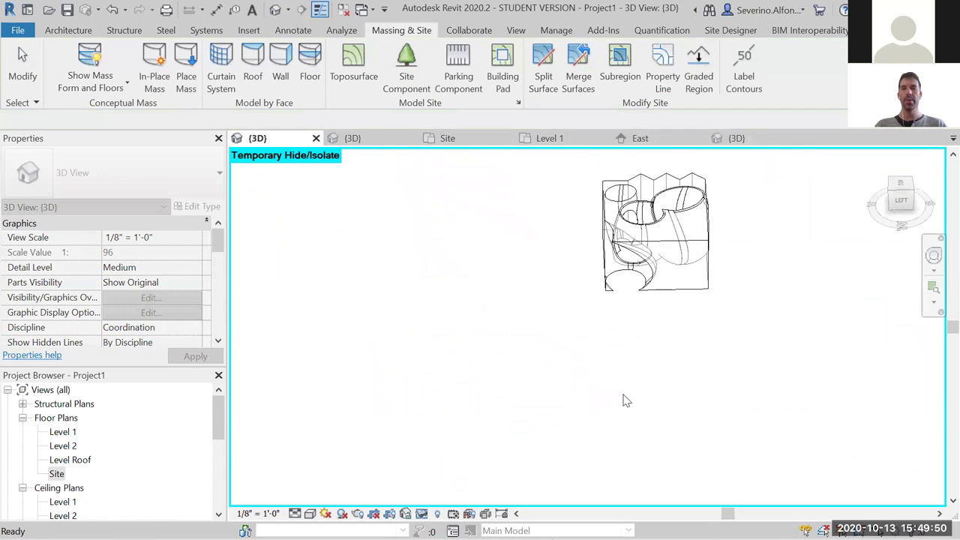
shift+middle_drag(675, 338, 702, 346)
scroll(702, 345, up, 3)
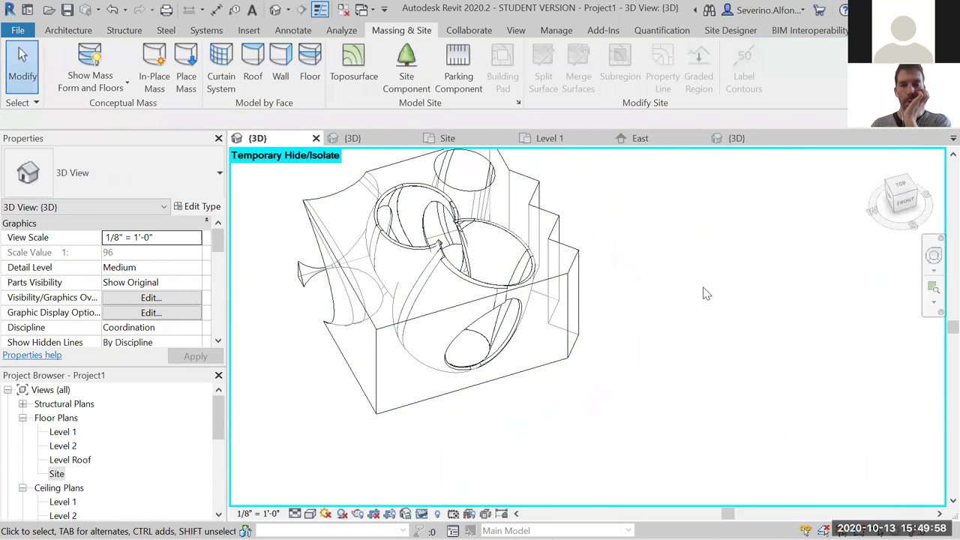
middle_drag(733, 314, 768, 354)
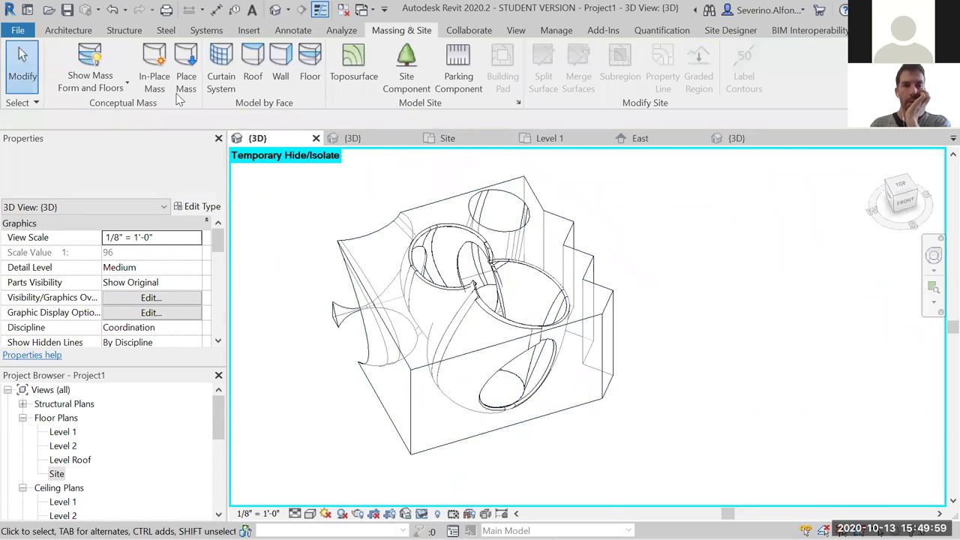
click(95, 63)
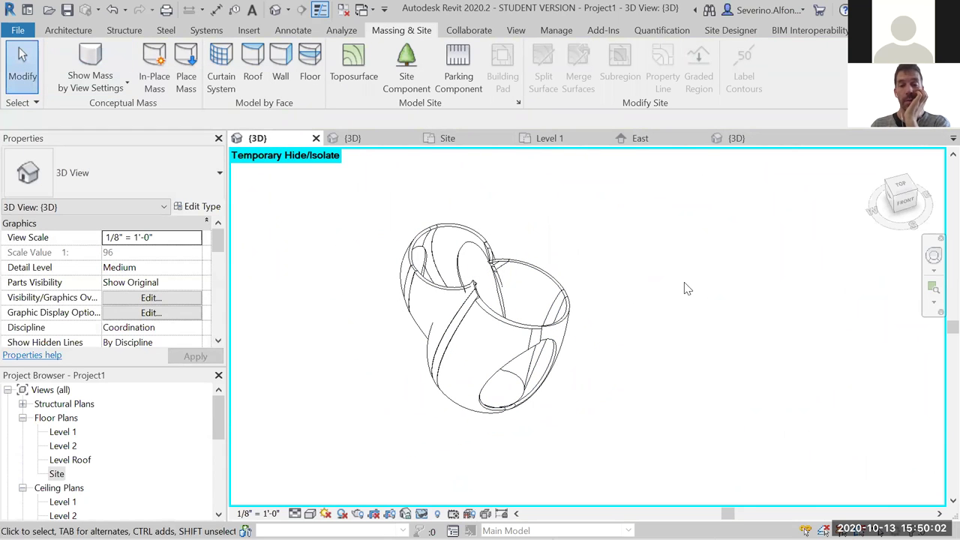
shift+middle_drag(660, 347, 705, 315)
shift+middle_drag(724, 383, 326, 413)
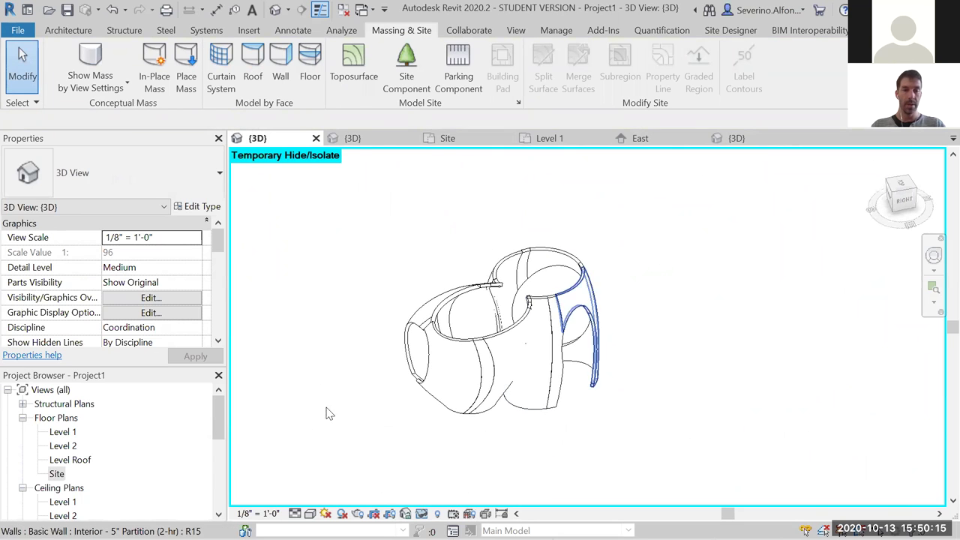
- Open the Level 1 floor plan and examine how the curved walls sit relative to the straight exterior walls
double_click(66, 434)
scroll(622, 352, up, 5)
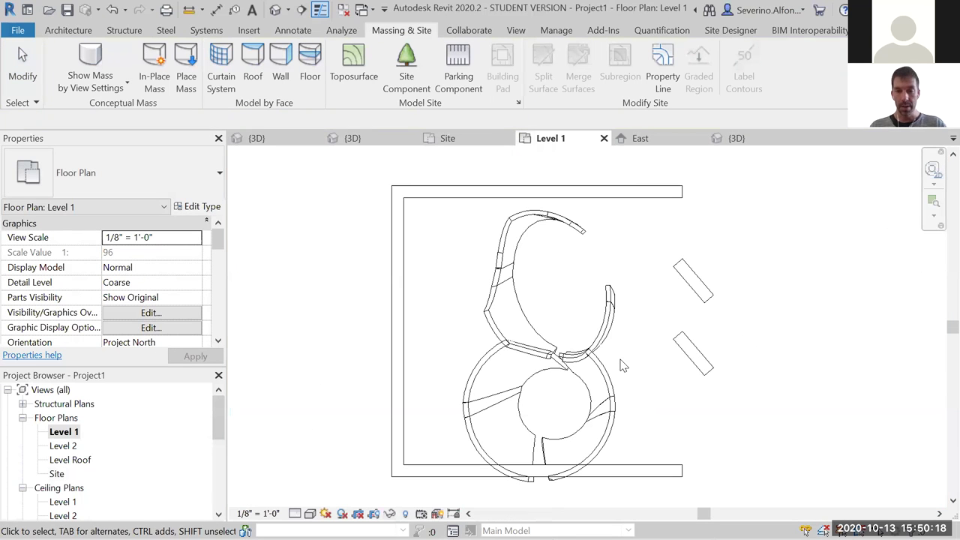
scroll(422, 390, down, 2)
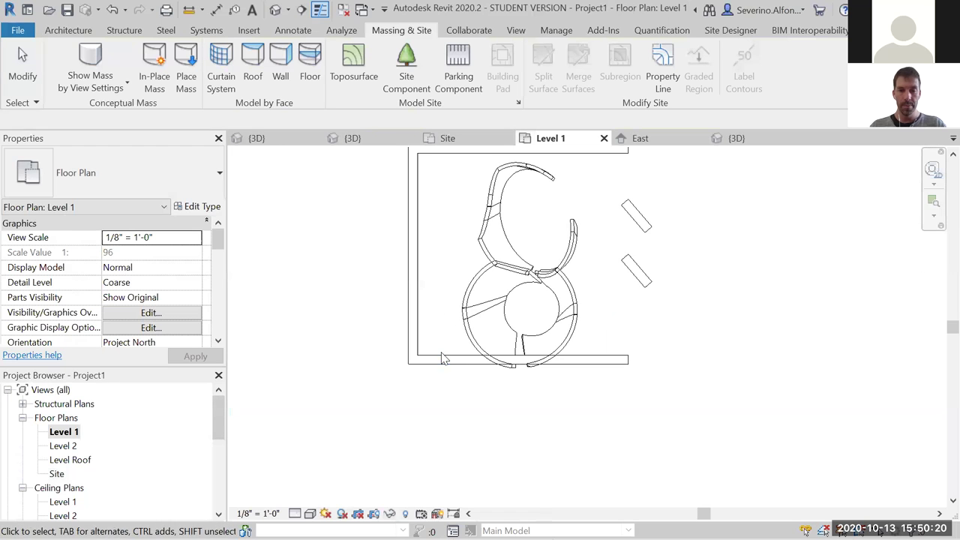
click(444, 360)
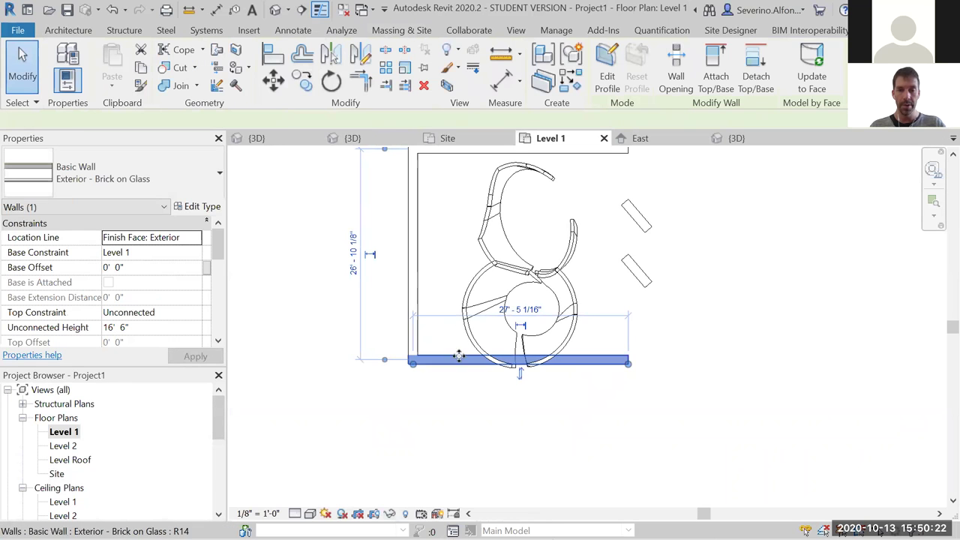
click(780, 319)
scroll(748, 367, up, 4)
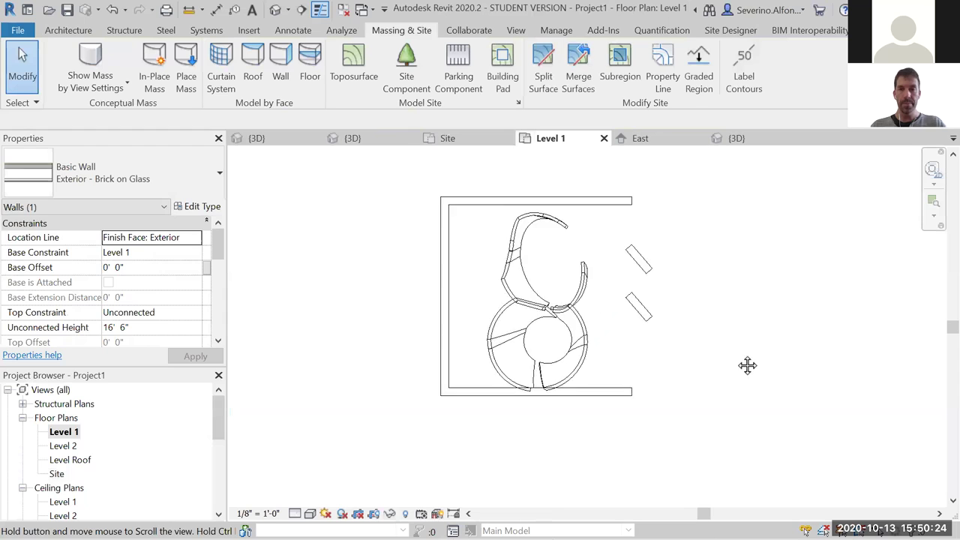
scroll(695, 399, down, 2)
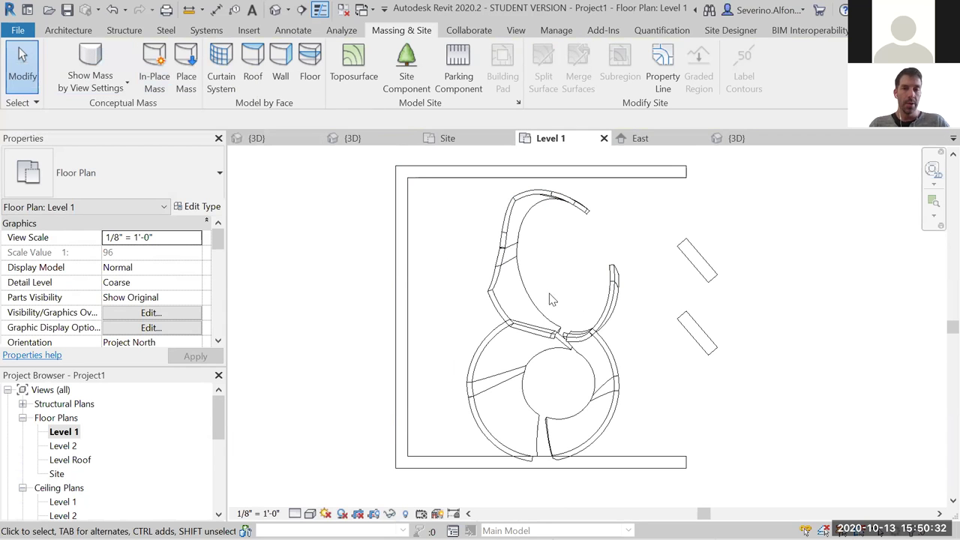
- Switch to Rhino and open the ProjectD model from the ClassWork folder
key(alt+Tab)
scroll(577, 366, down, 5)
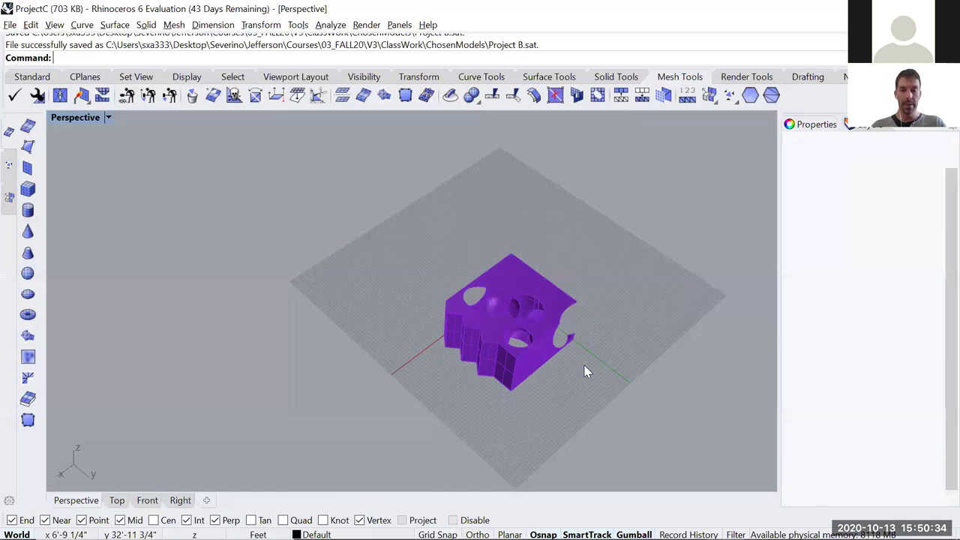
key(ctrl+o)
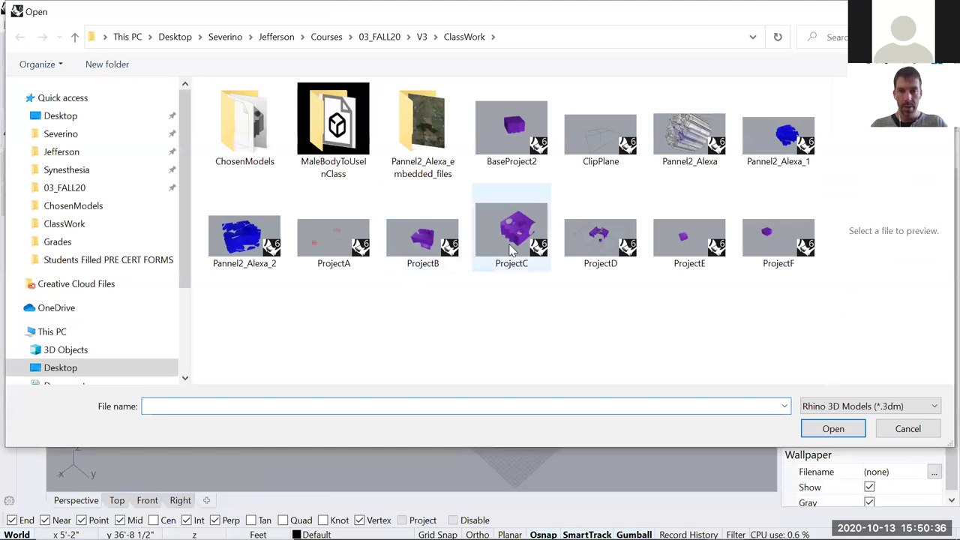
click(263, 240)
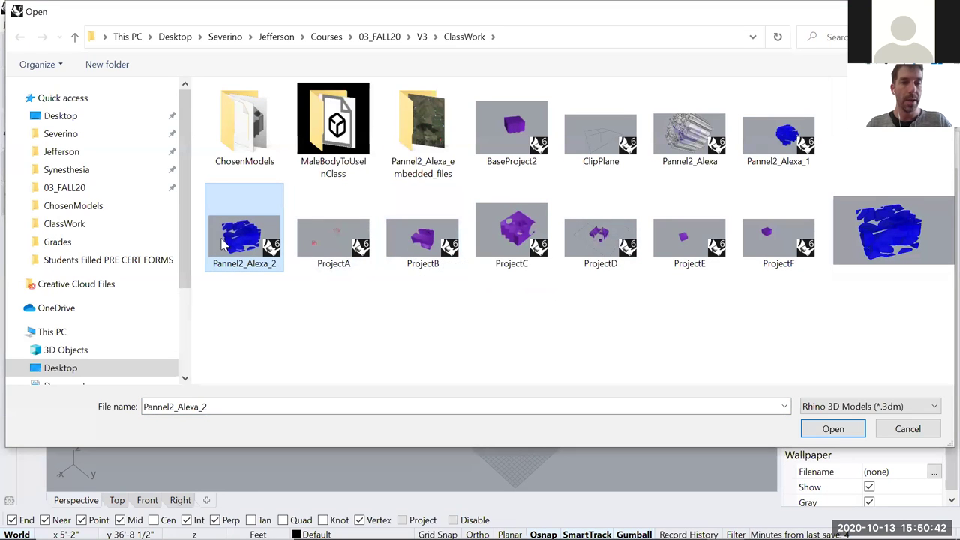
click(434, 252)
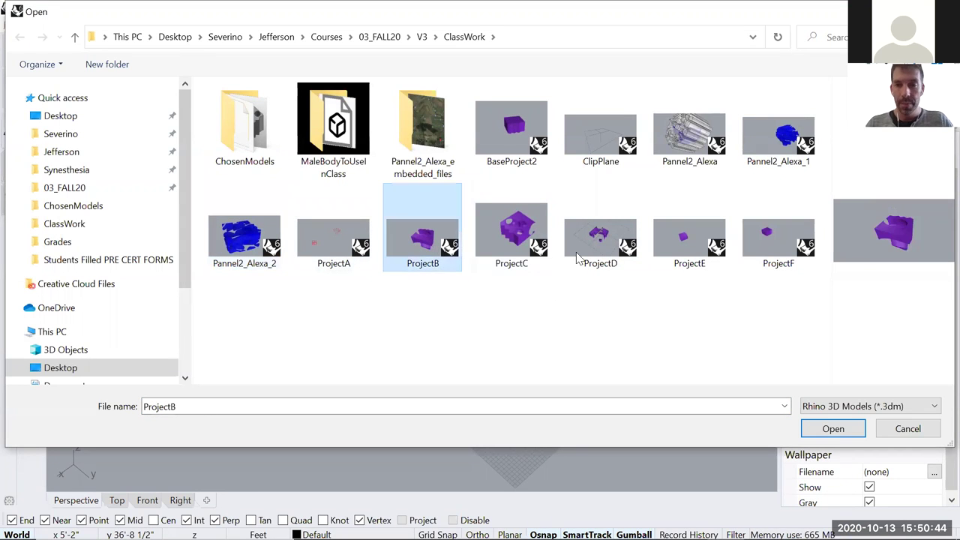
click(691, 242)
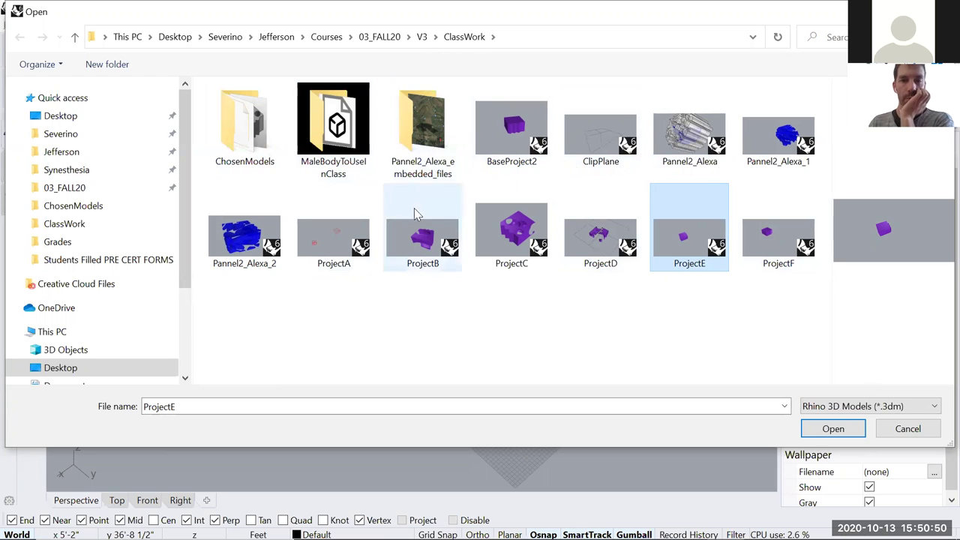
click(601, 246)
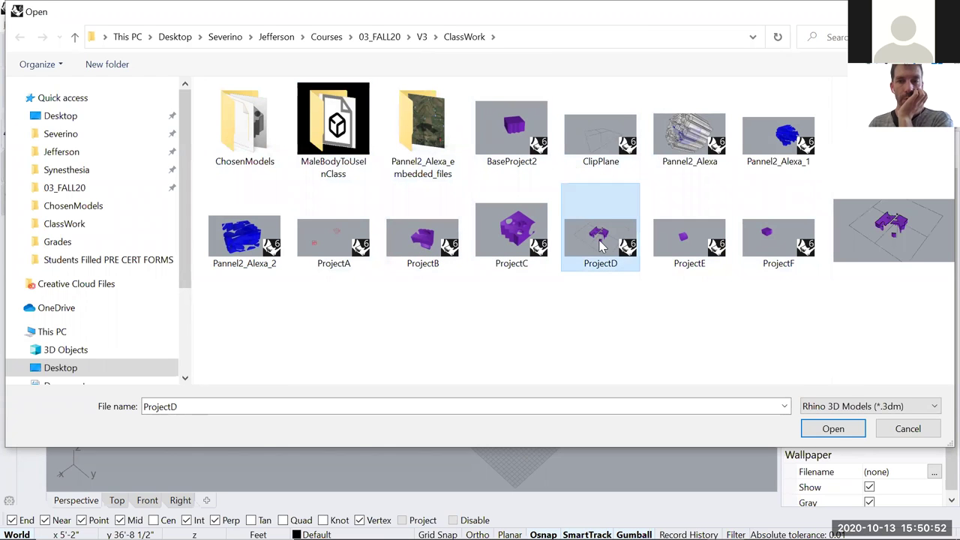
click(834, 430)
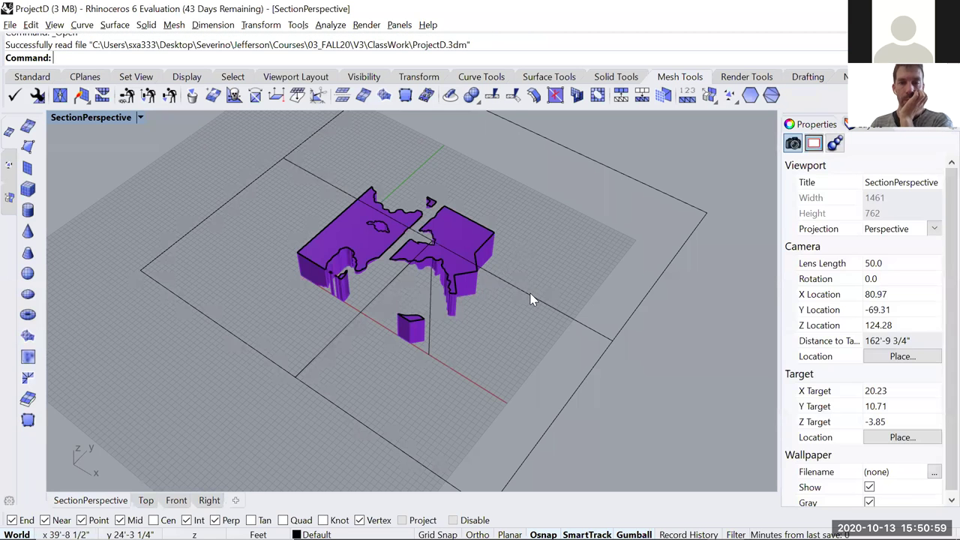
- Delete the clipping plane cutting through the ProjectD model and save the file
click(532, 315)
key(Delete)
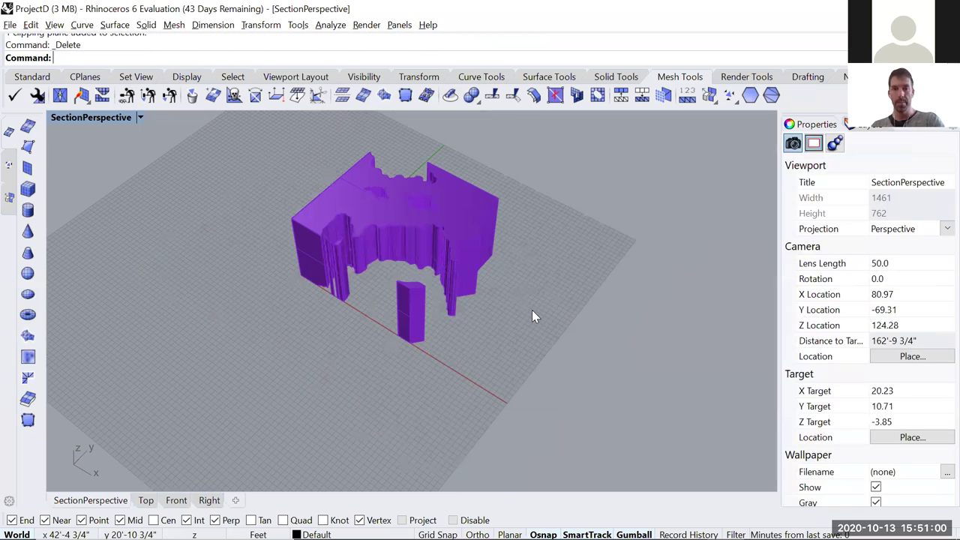
scroll(531, 310, down, 3)
key(ctrl+s)
- Export all of the model's solids to the ChosenModels folder as the ACIS file Project C.sat
drag(539, 201, 336, 378)
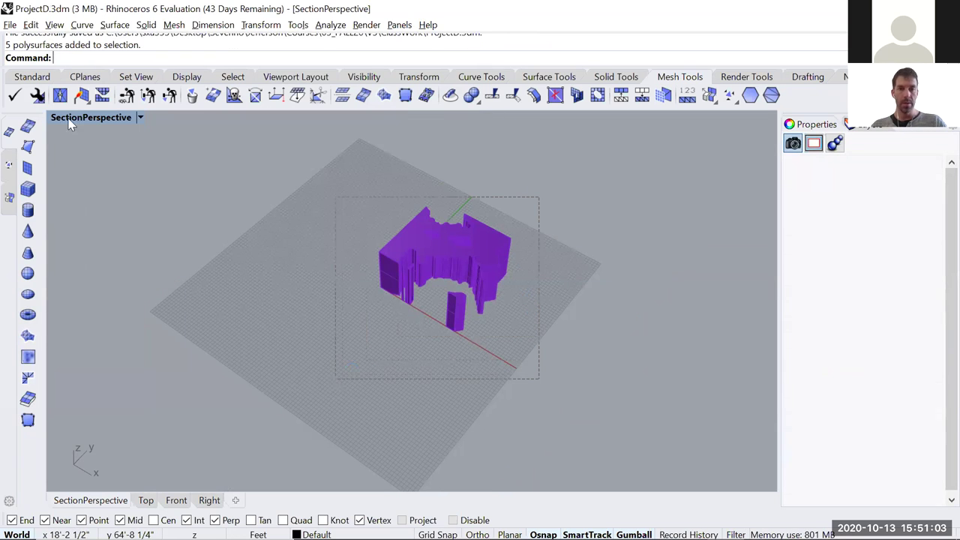
click(10, 24)
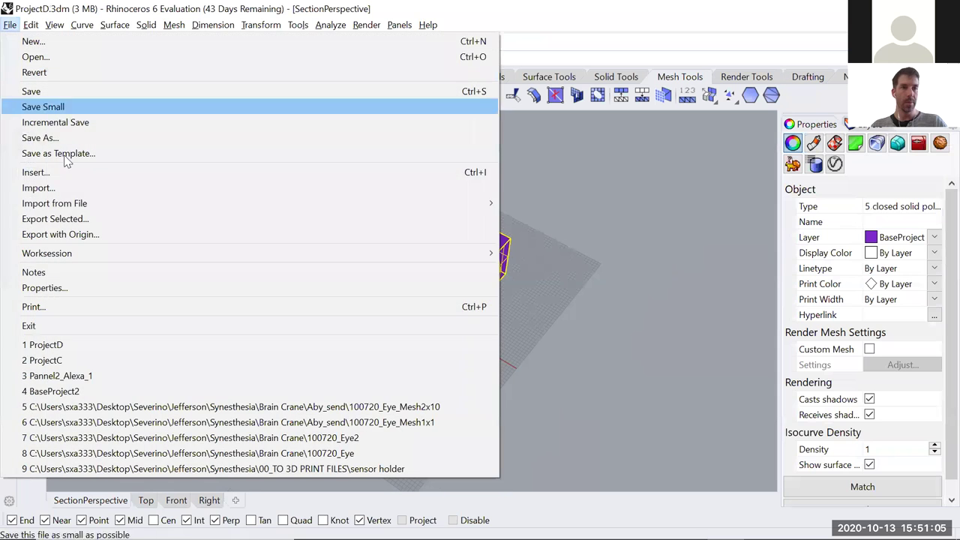
click(55, 219)
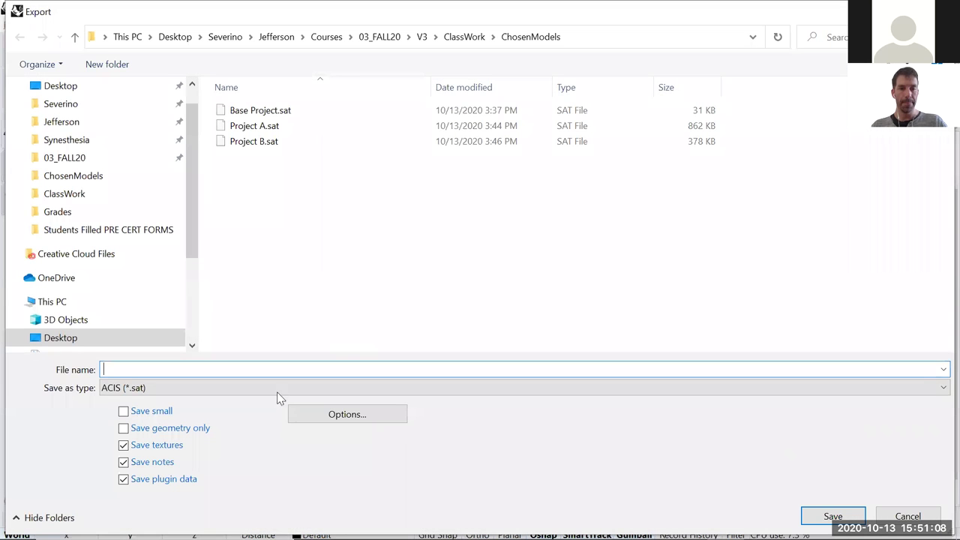
click(253, 141)
click(136, 369)
key(BackSpace)
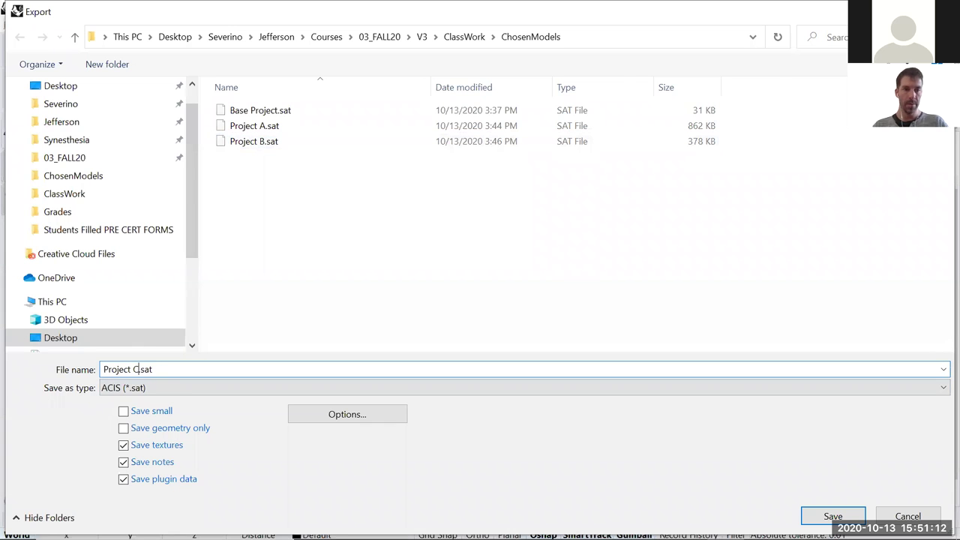
text(C)
key(Return)
click(413, 306)
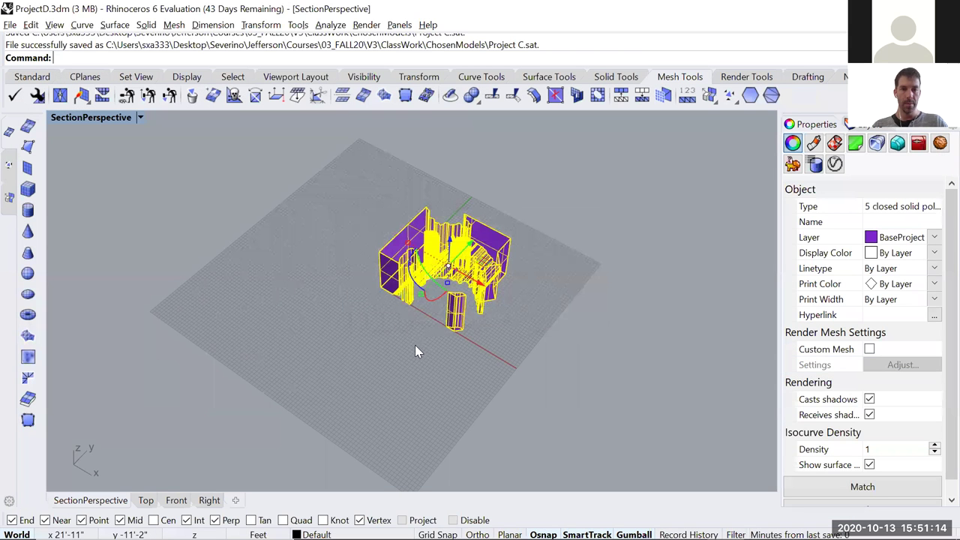
- Switch to Revit and create a new conceptual mass family from the Mass template
key(alt+Tab)
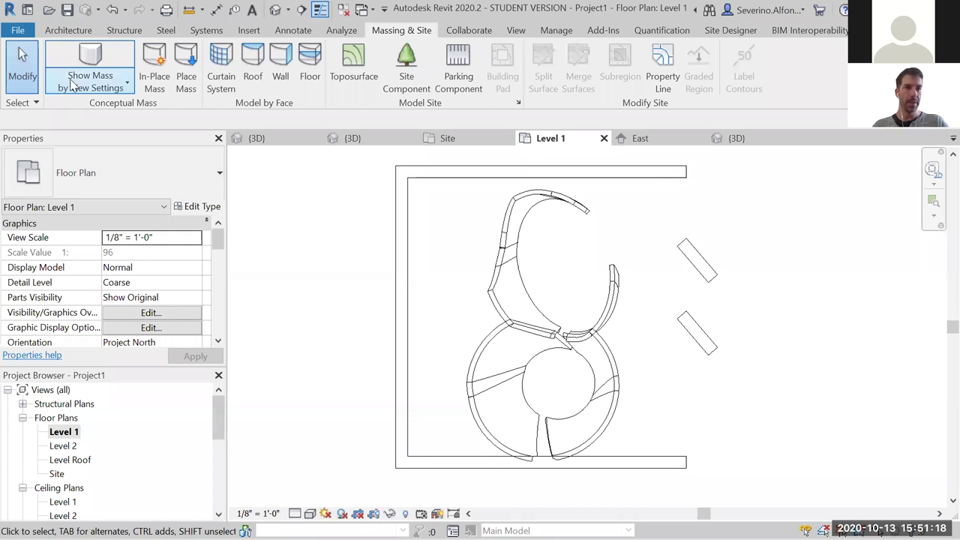
click(54, 31)
click(17, 30)
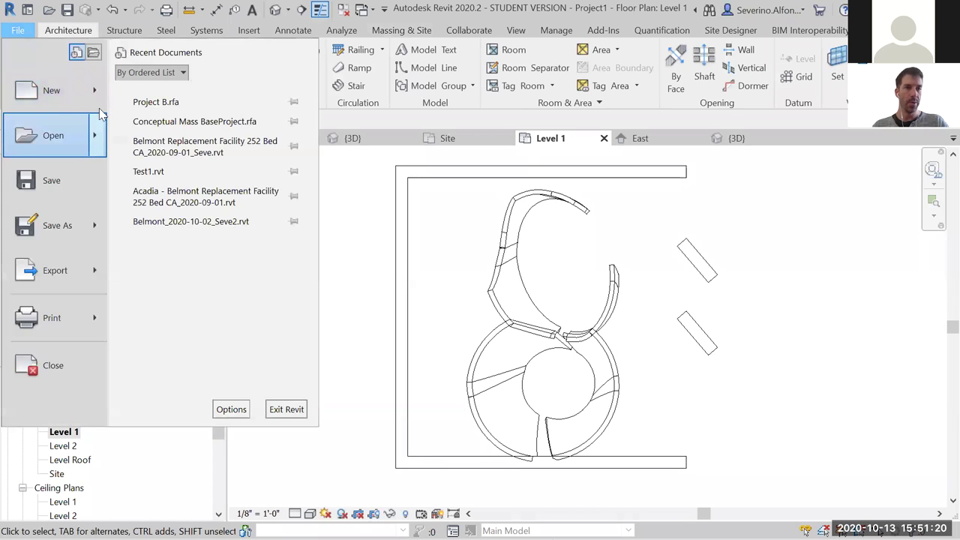
mouse_move(99, 93)
click(171, 189)
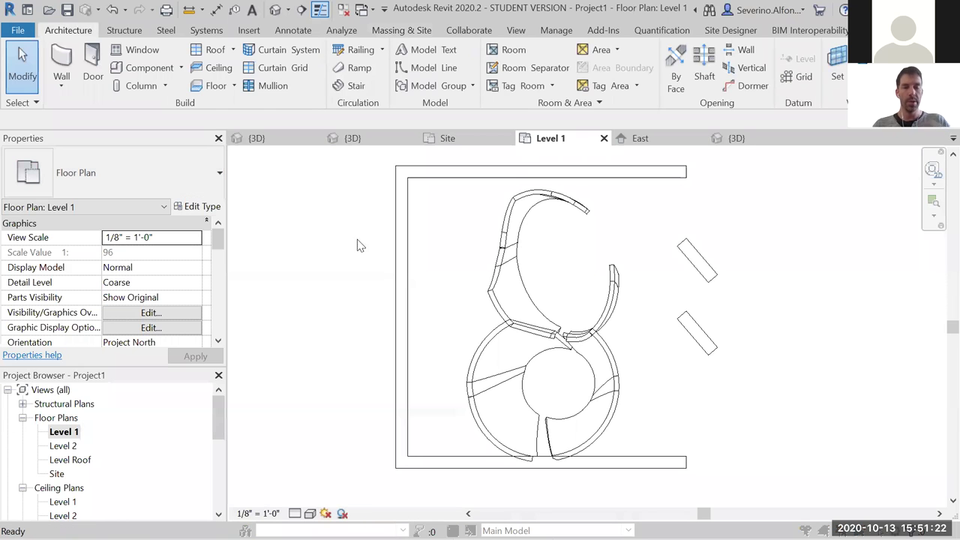
click(270, 96)
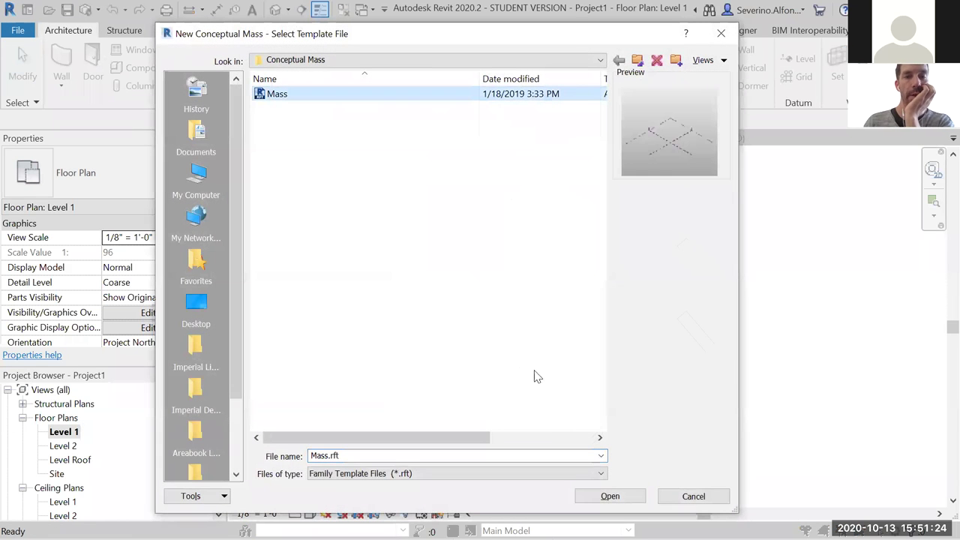
click(611, 496)
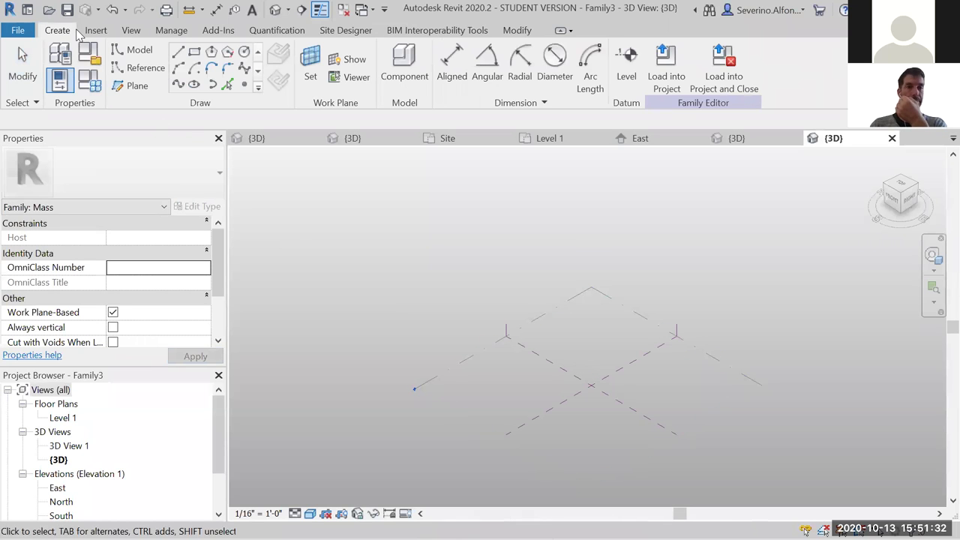
- Import Project C.sat into the mass family with Import CAD, using the Mass category
click(96, 32)
click(354, 75)
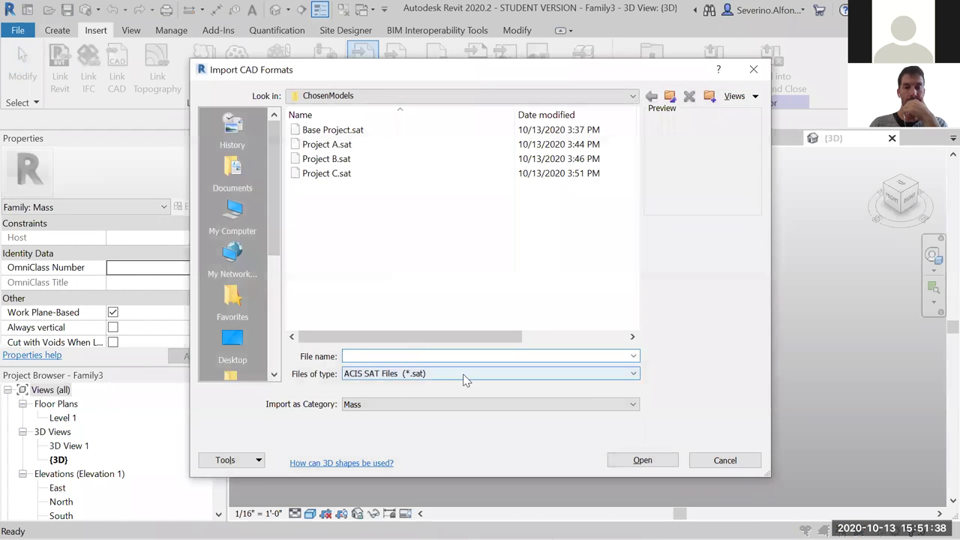
click(337, 173)
click(637, 459)
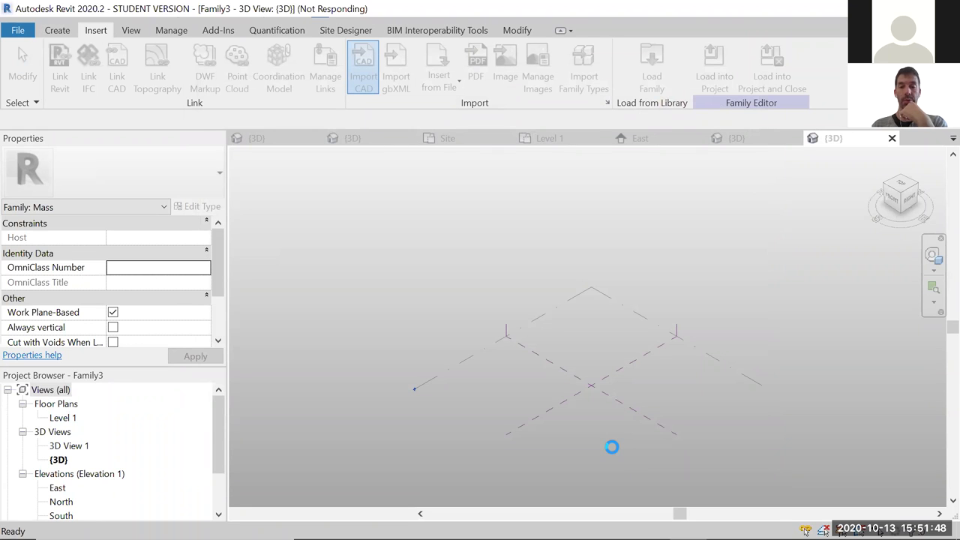
scroll(601, 384, up, 4)
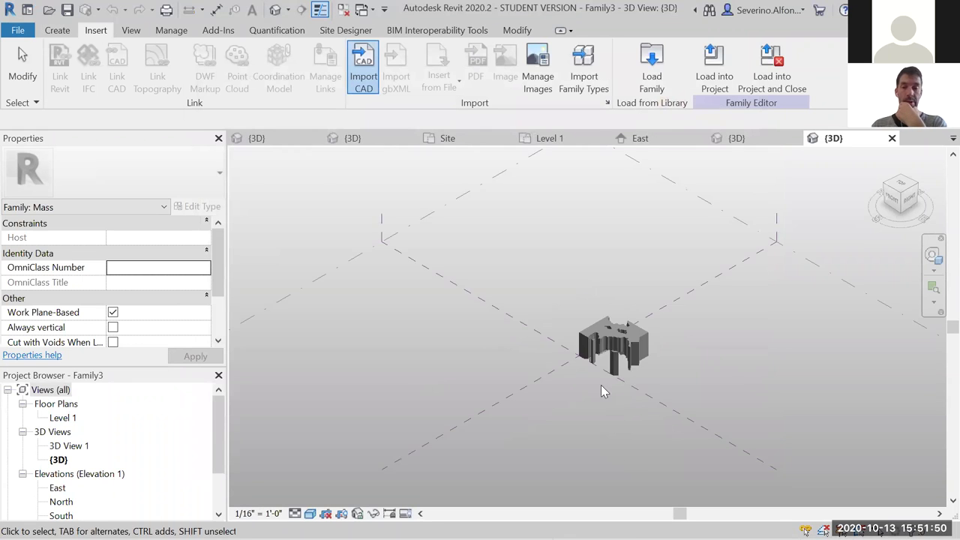
scroll(605, 346, up, 2)
scroll(570, 359, down, 1)
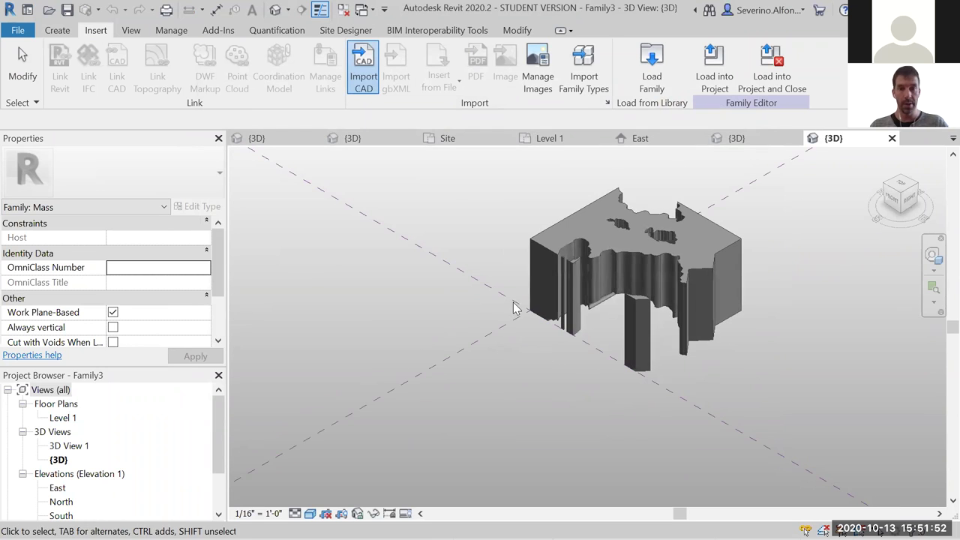
- Save the mass family as Project C in the ChosenModels folder and load it into Project1
key(ctrl+s)
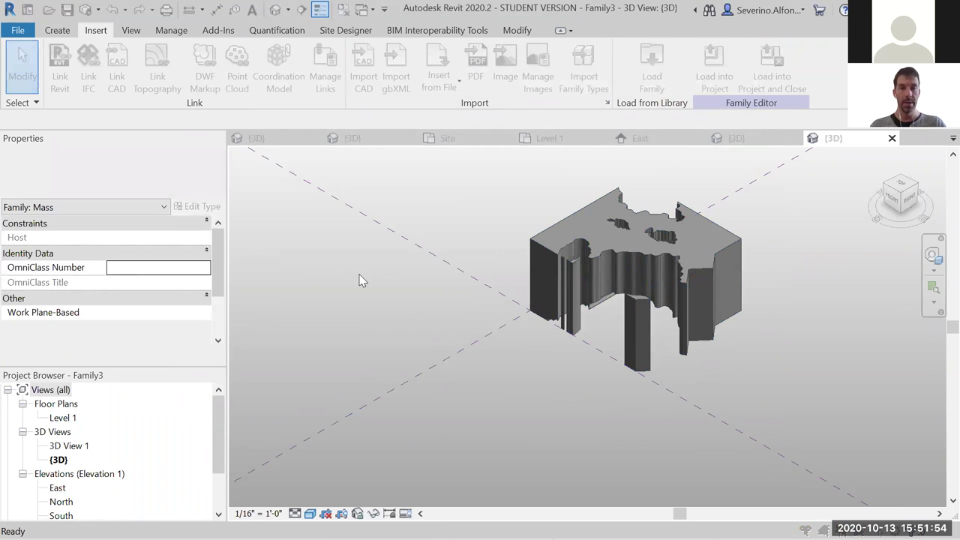
text(Project C)
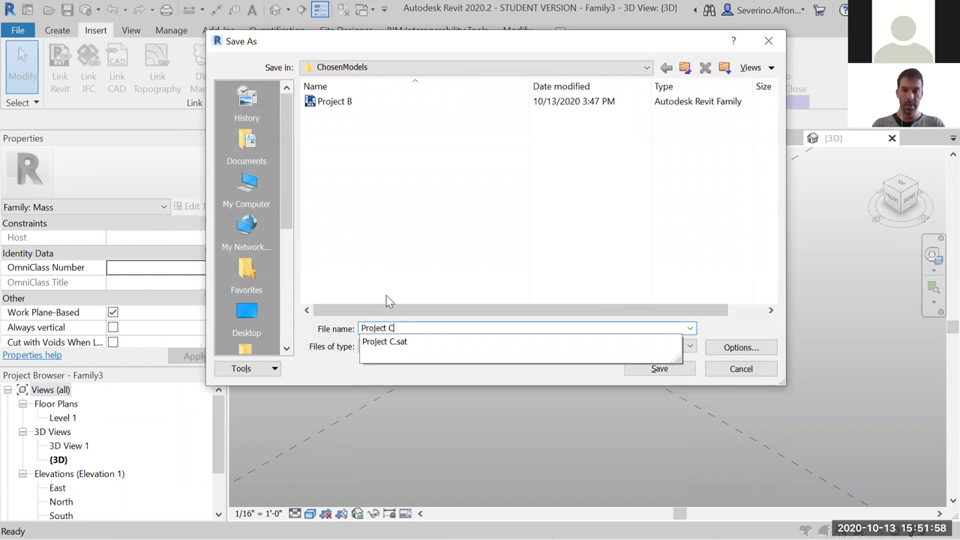
key(Return)
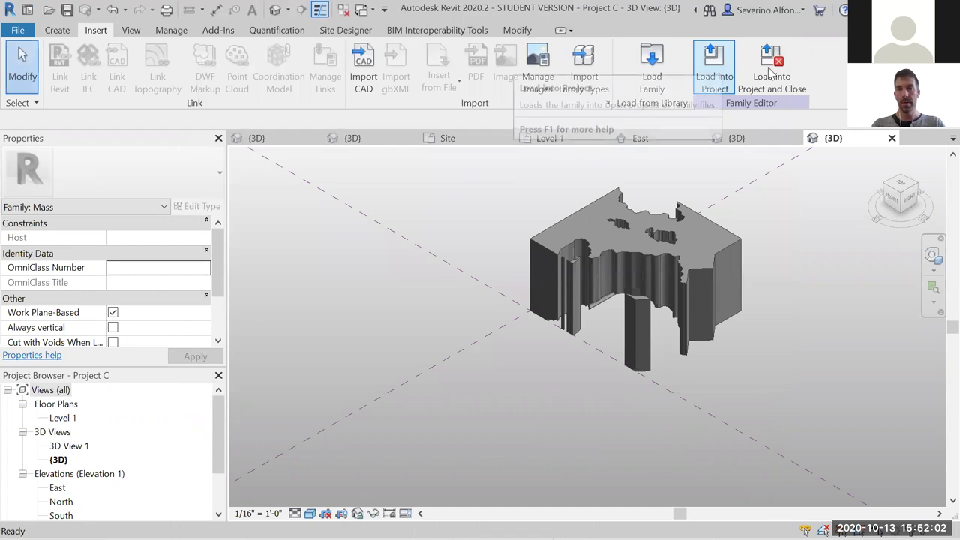
click(712, 72)
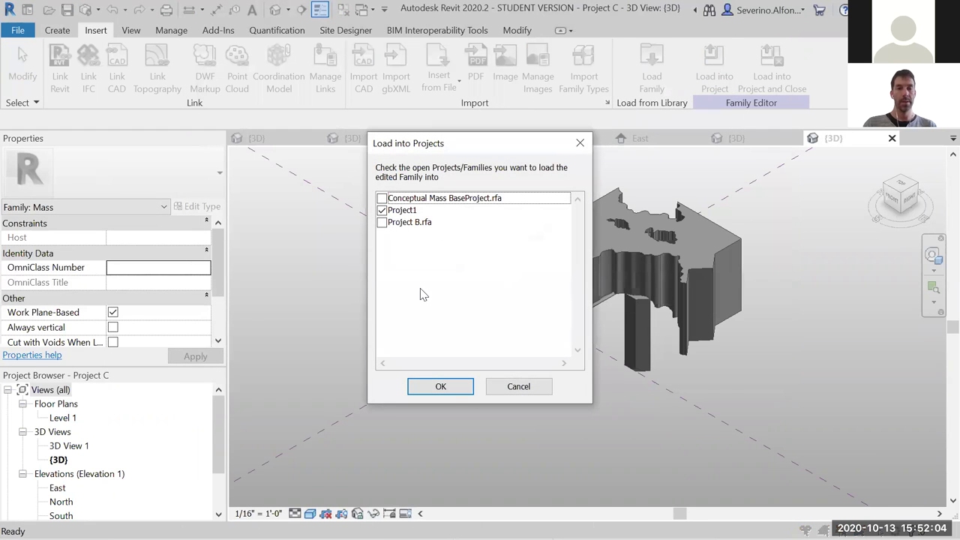
click(450, 387)
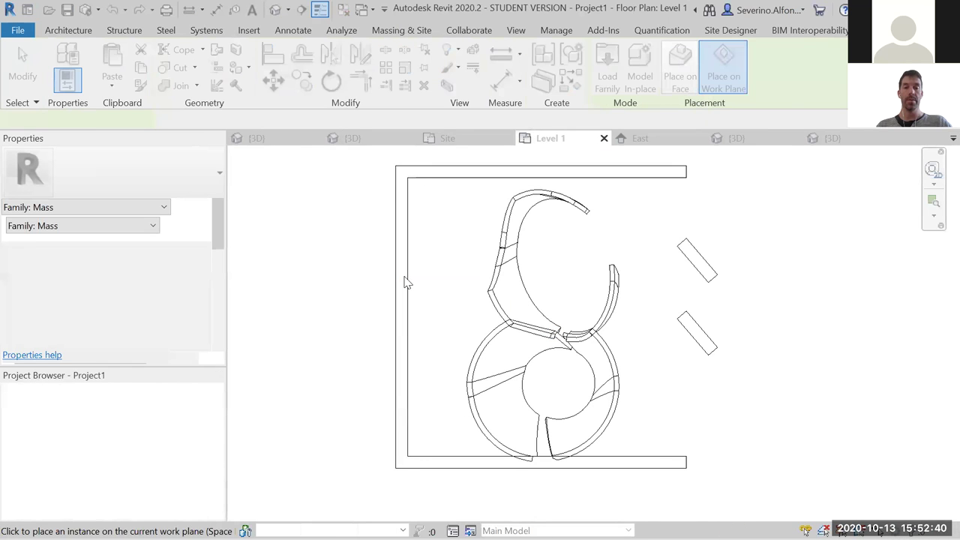
- Set the mass display to Show Mass Form and Floors and open the Site floor plan
scroll(405, 278, down, 5)
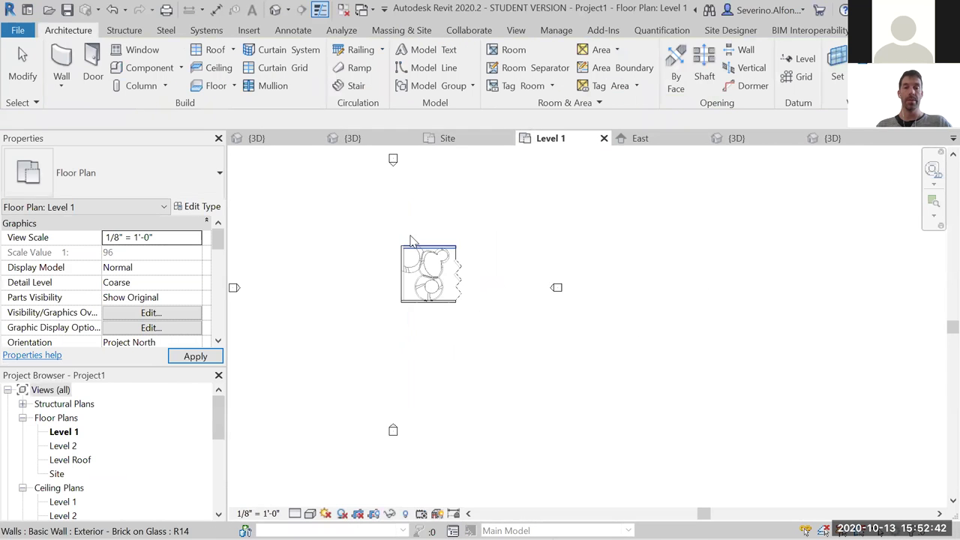
click(401, 30)
click(84, 64)
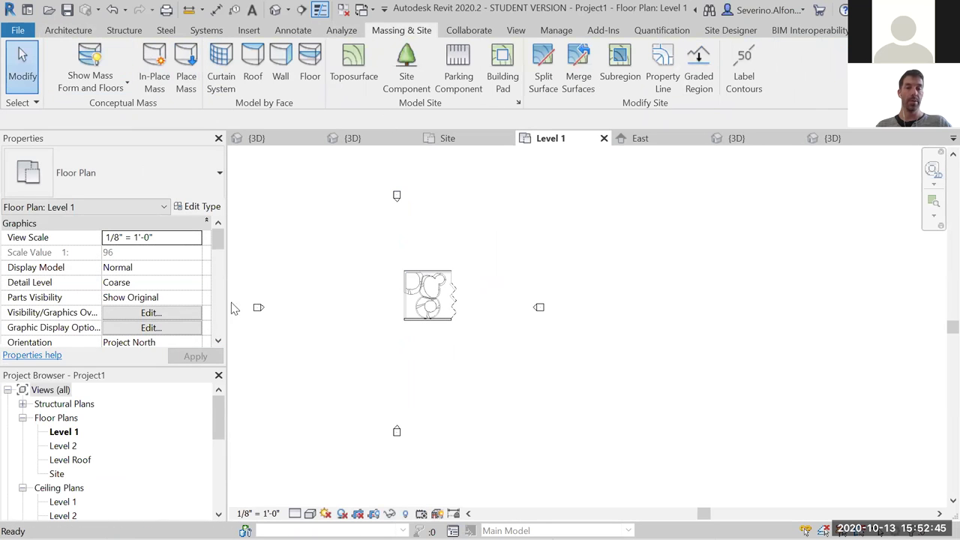
double_click(57, 474)
middle_drag(433, 381, 364, 388)
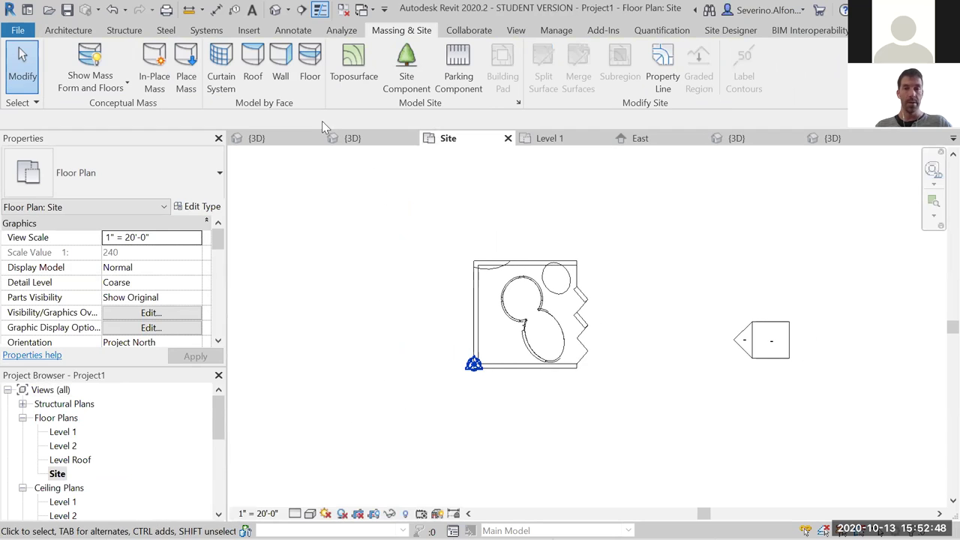
- Place the Project C mass on Level 1 at the project base point, then stop further placement and dismiss the recovery file offer
click(54, 31)
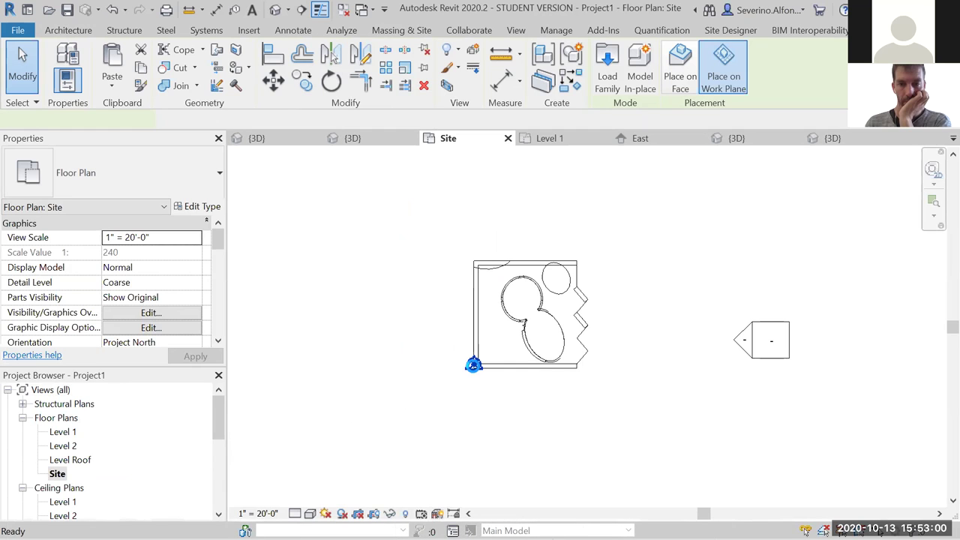
click(473, 366)
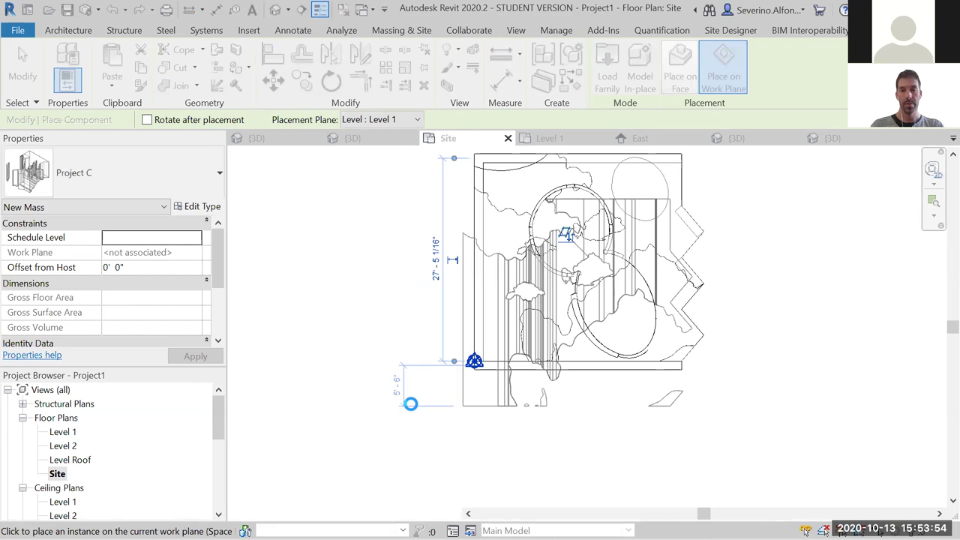
key(Escape)
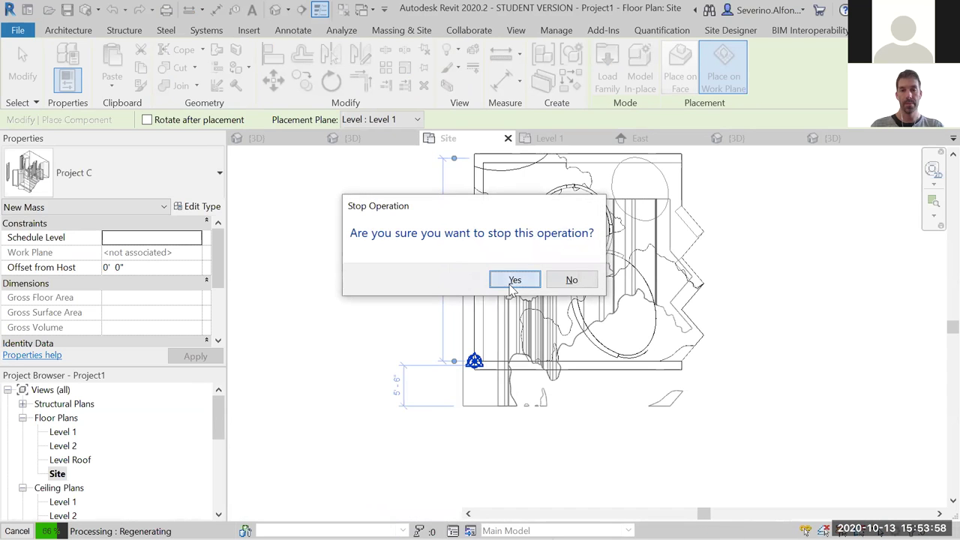
click(515, 281)
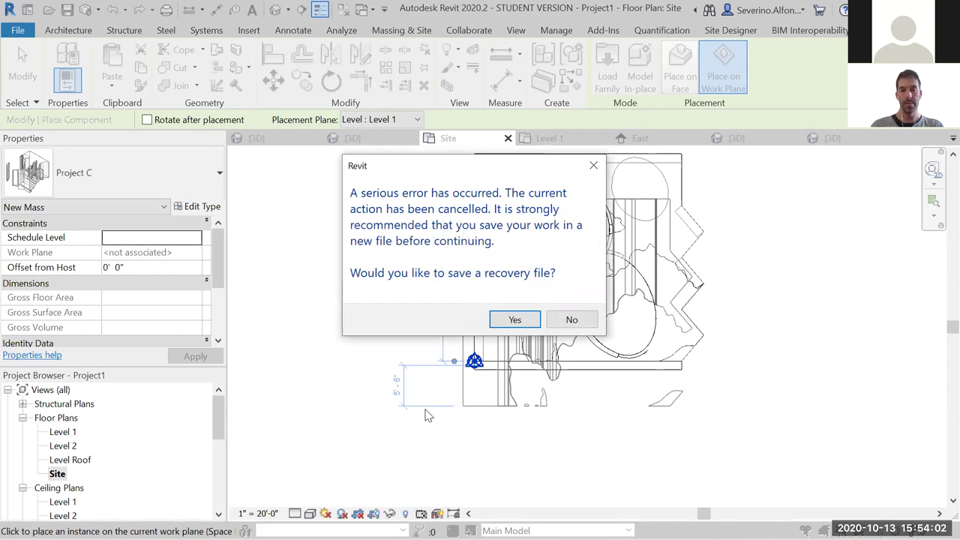
click(593, 165)
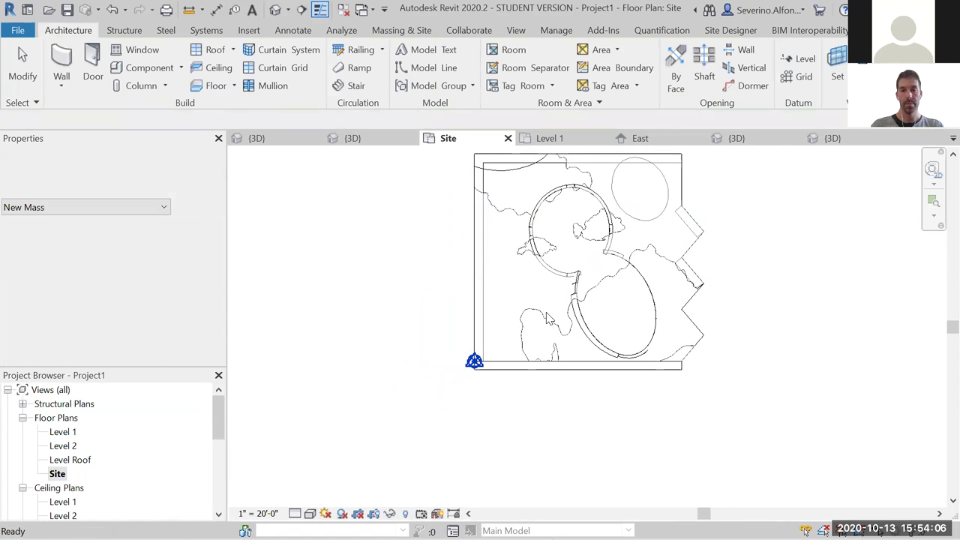
- Check the placed Project C mass in the Site plan and open the default 3D view
scroll(547, 324, up, 3)
click(548, 324)
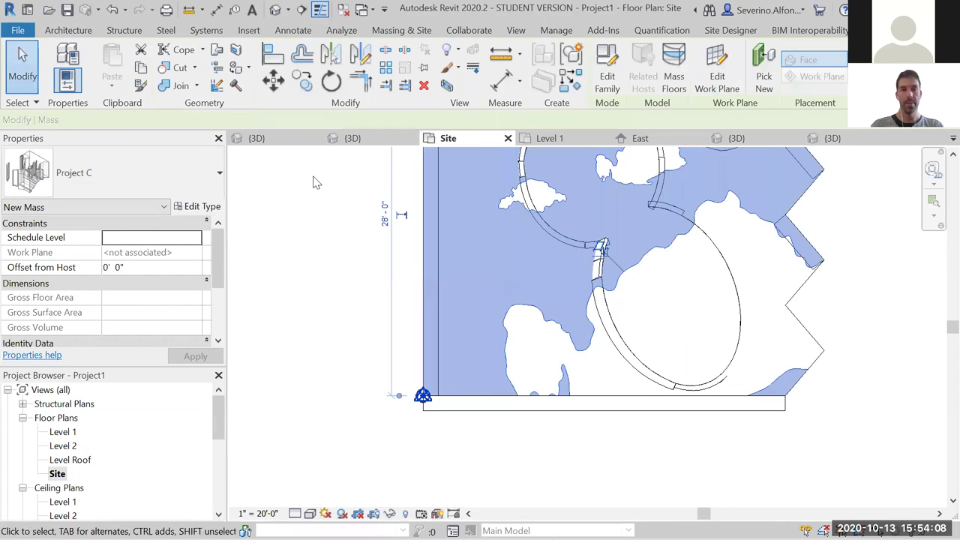
click(313, 180)
click(275, 9)
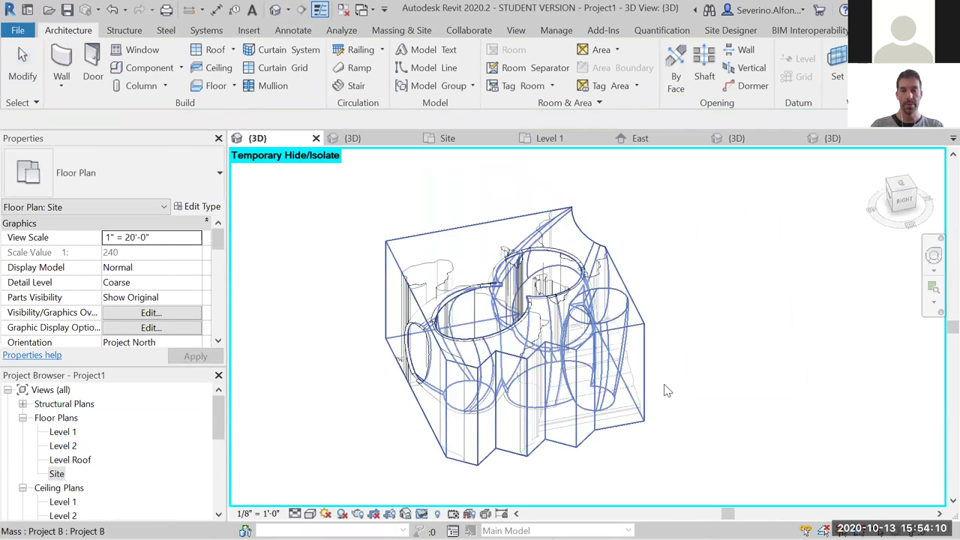
shift+middle_drag(754, 349, 668, 423)
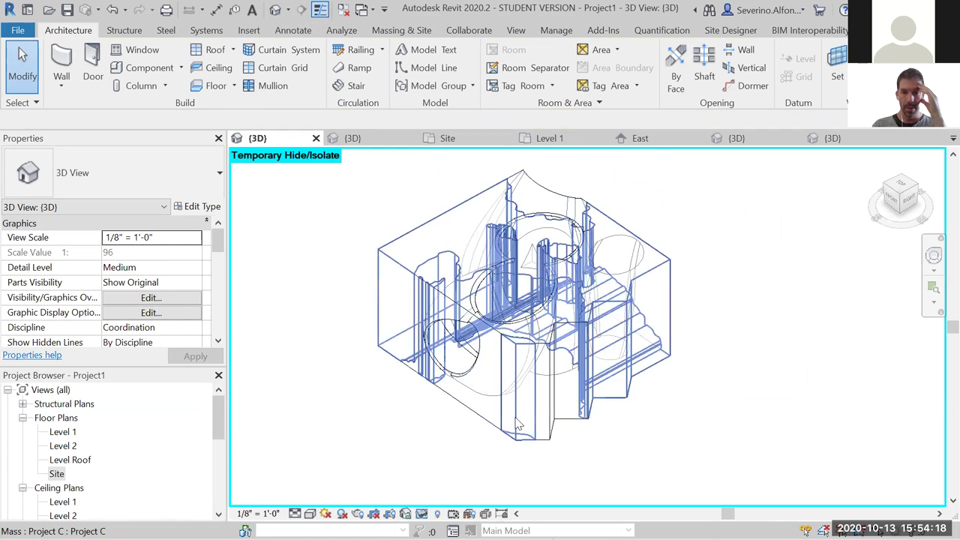
- Hide the Project B mass element in the 3D view
click(566, 422)
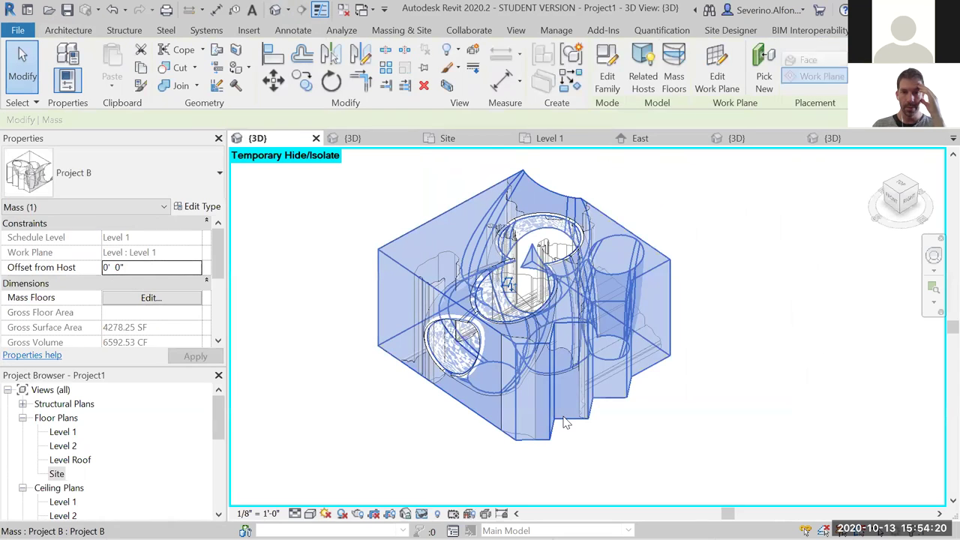
right_click(566, 423)
mouse_move(642, 140)
click(772, 143)
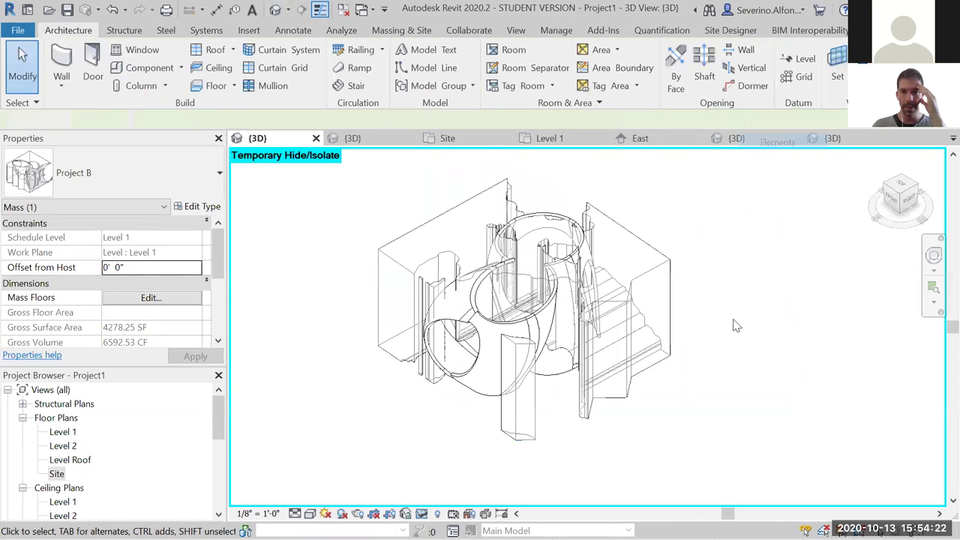
- Temporarily isolate the Project C mass in the 3D view and inspect its form
click(611, 243)
click(421, 514)
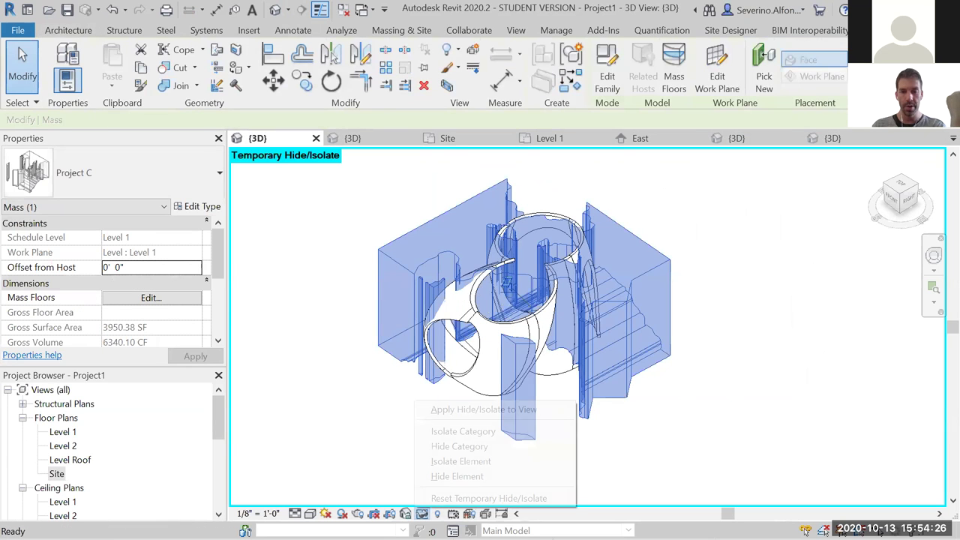
click(458, 475)
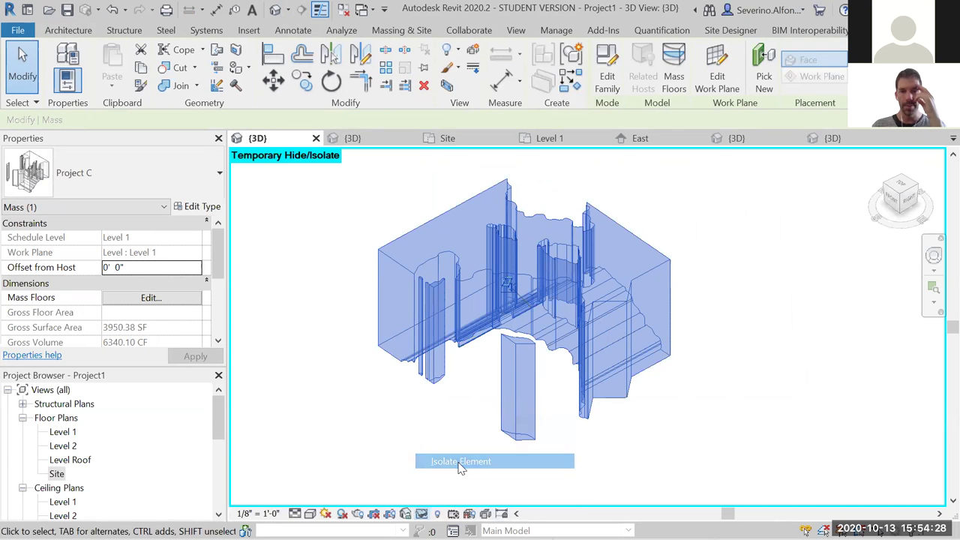
click(393, 444)
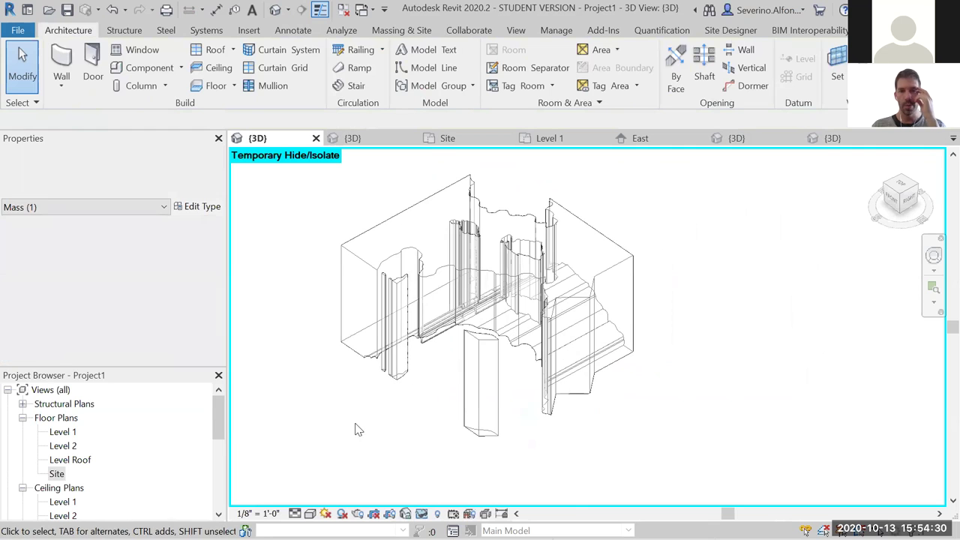
shift+middle_drag(448, 421, 528, 305)
scroll(488, 358, up, 3)
scroll(553, 349, up, 2)
scroll(549, 337, down, 2)
- Reset the temporary hide/isolate and isolate the Project C mass on its own again
click(422, 513)
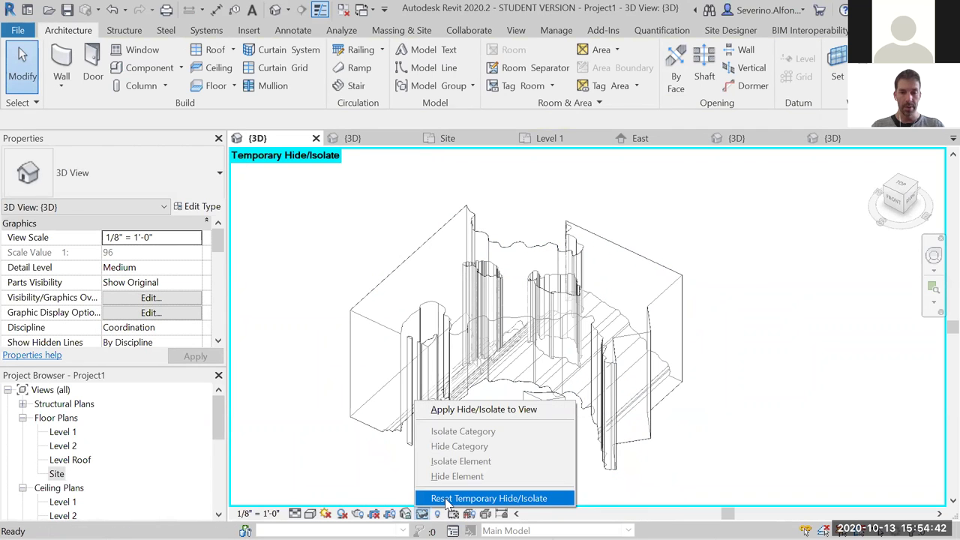
click(447, 500)
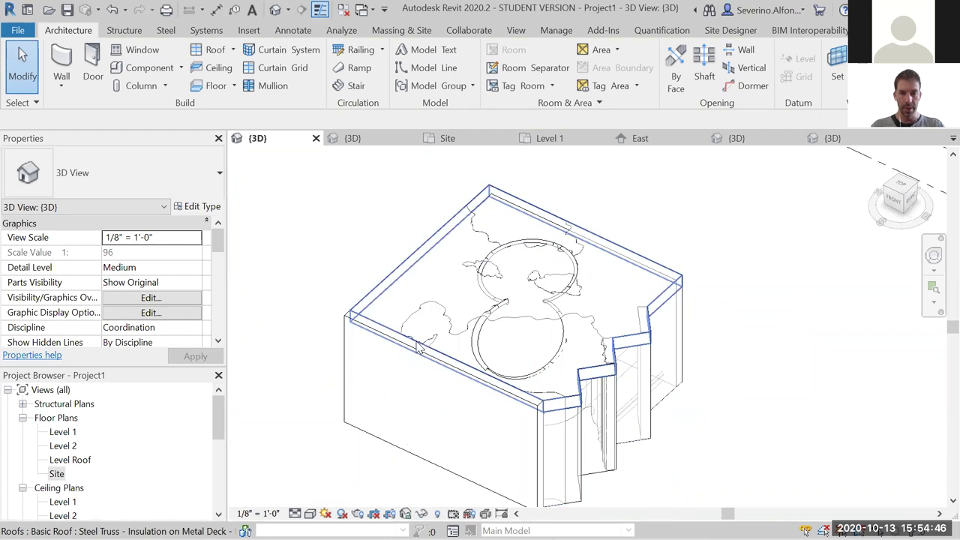
right_click(417, 510)
key(Escape)
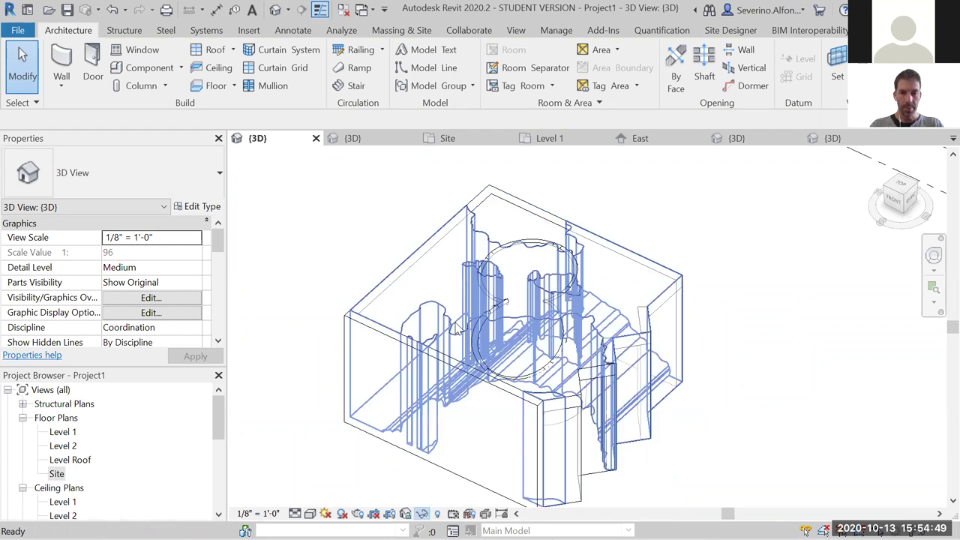
click(427, 508)
click(421, 513)
click(465, 460)
key(Escape)
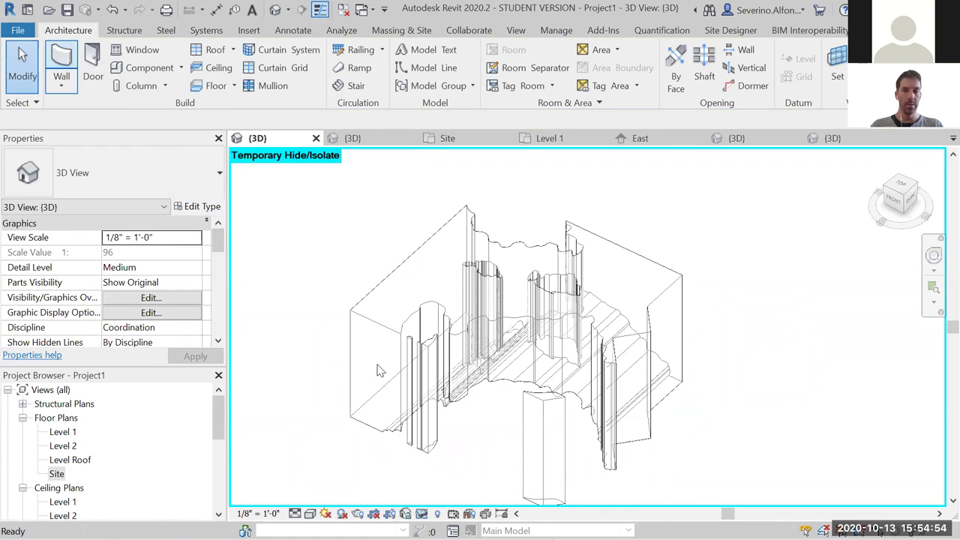
- Choose Interior - 6 1/8" Partition (2-hr) as the wall type and leave the wall command
key(w)
key(a)
scroll(397, 416, up, 2)
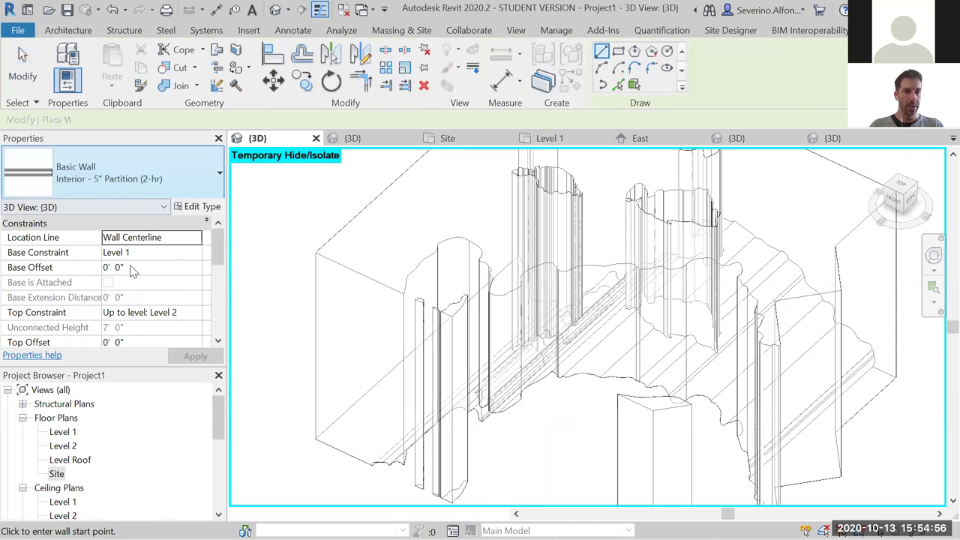
click(120, 174)
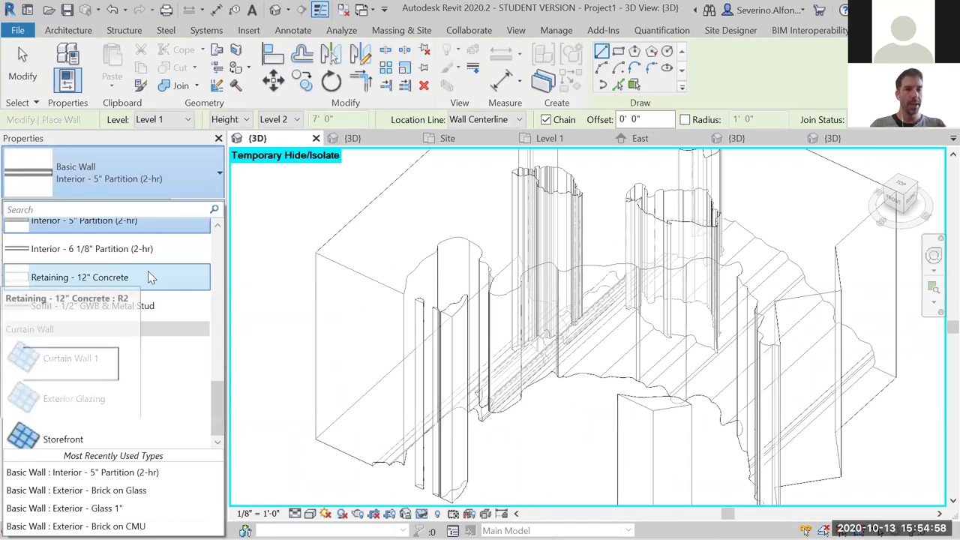
scroll(124, 279, up, 2)
scroll(120, 322, down, 1)
scroll(110, 343, down, 1)
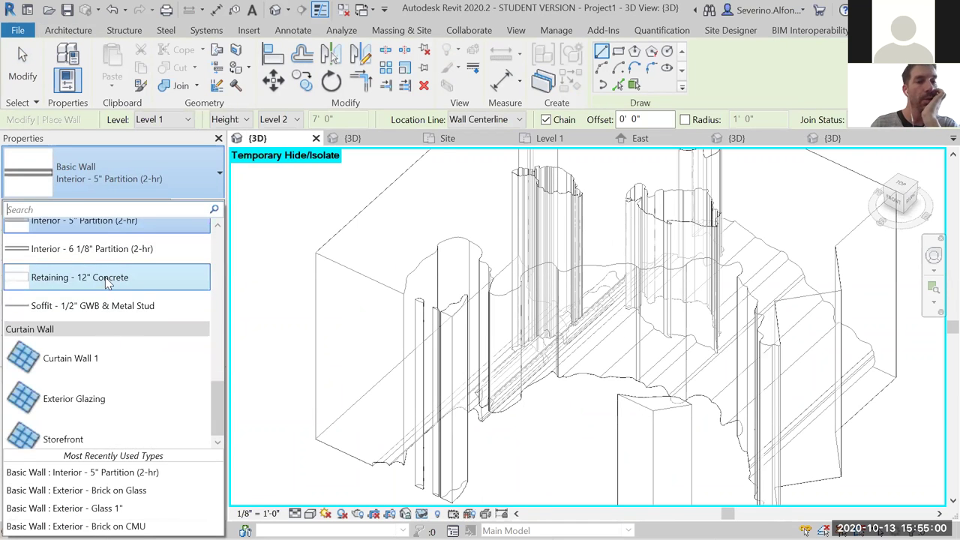
click(103, 252)
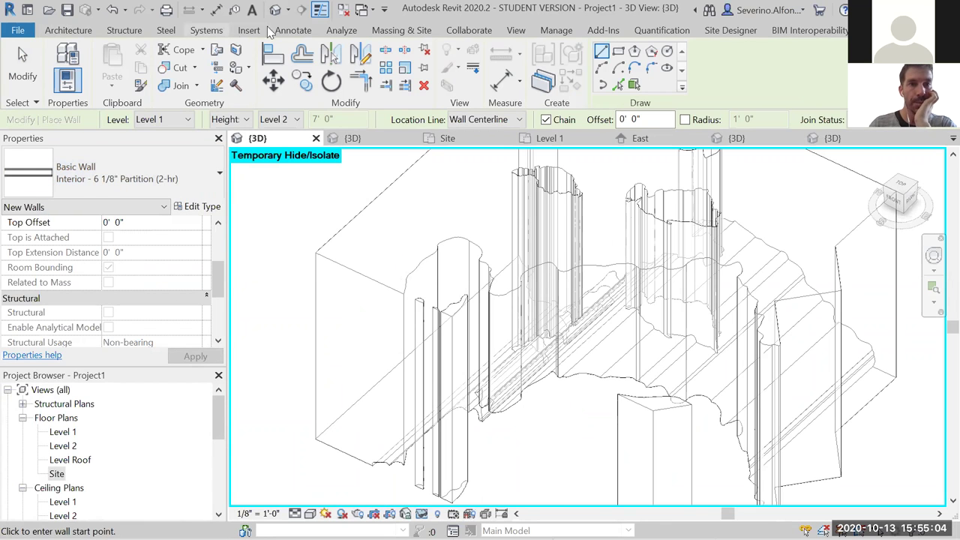
key(Escape)
key(Escape)
- Try to build an Interior - 6 1/8" Partition (2-hr) wall by face on a curved face of the Project C mass
click(397, 32)
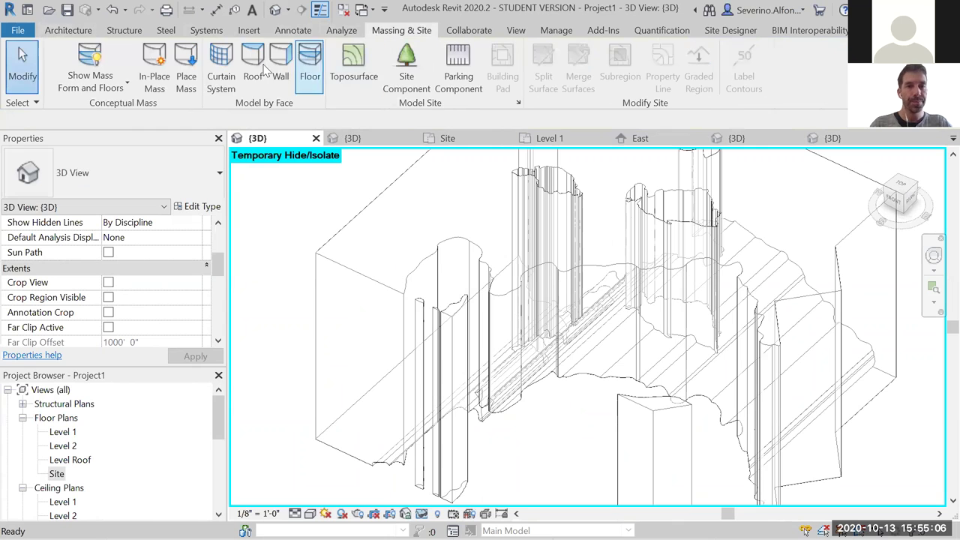
key(w)
key(a)
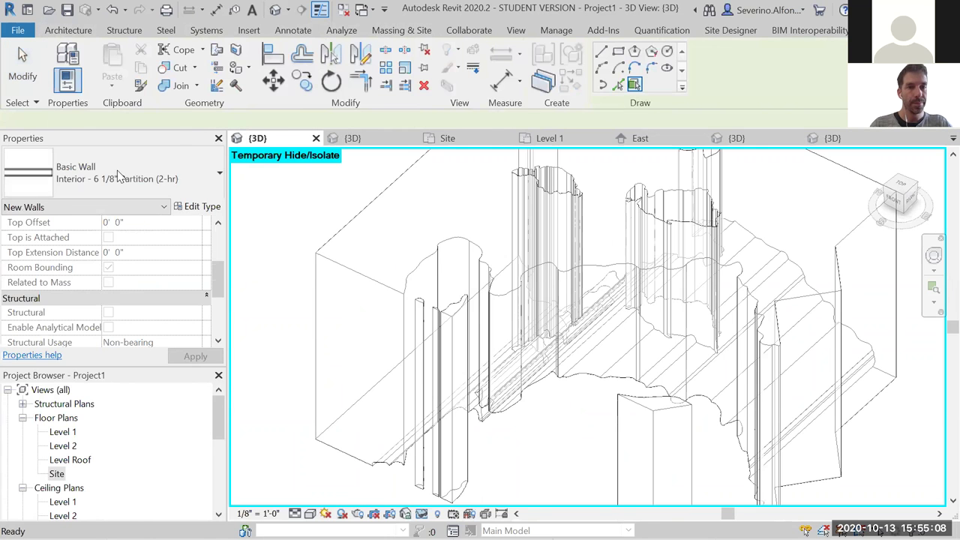
click(117, 175)
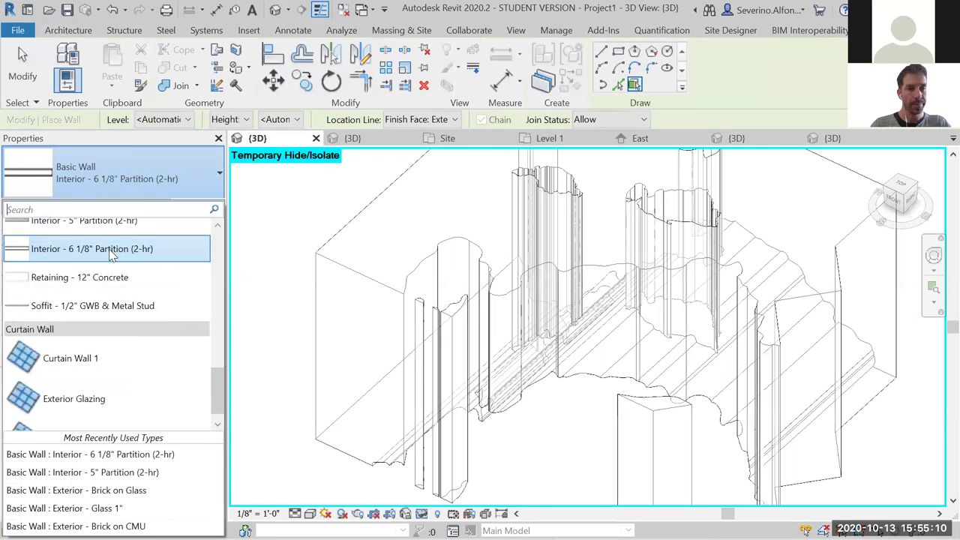
shift+middle_drag(408, 293, 356, 268)
click(353, 270)
click(435, 233)
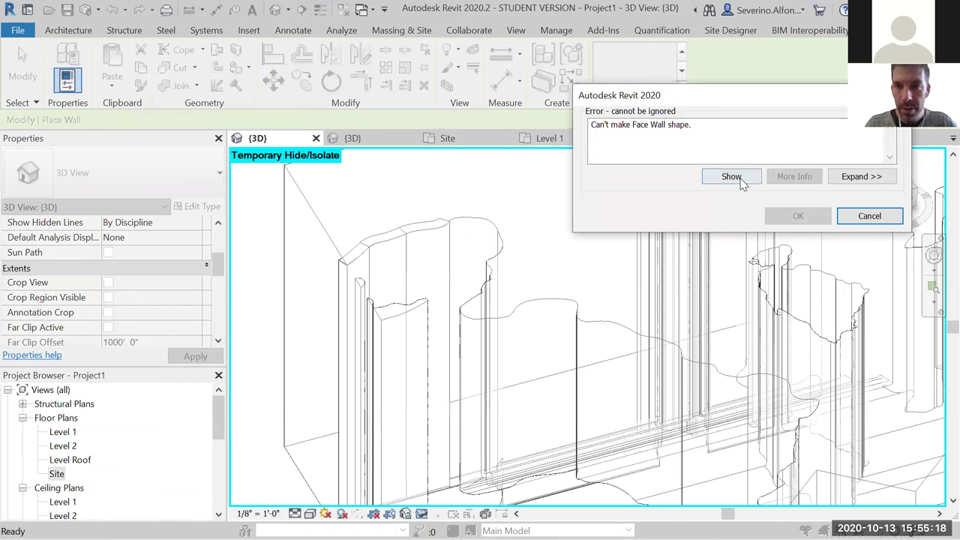
click(870, 216)
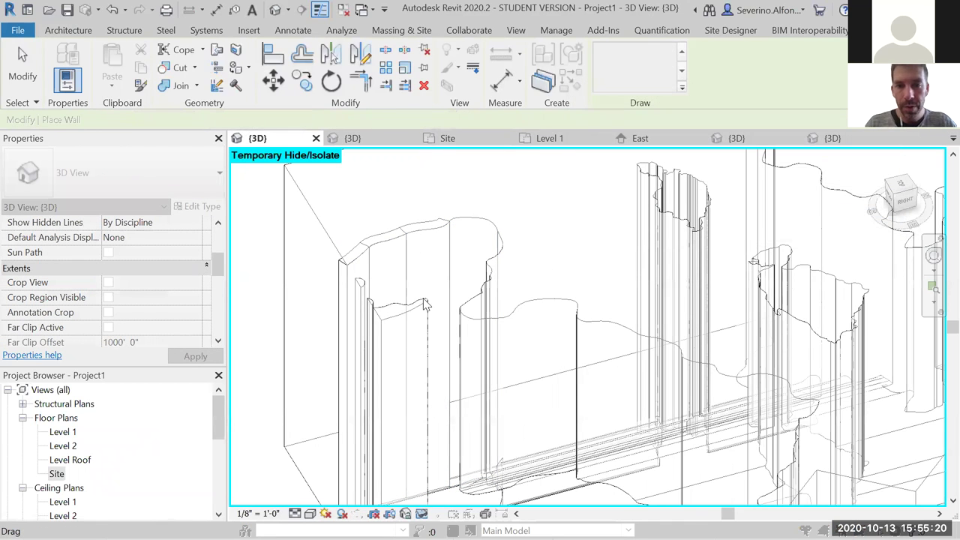
key(Escape)
- Start a 5' x 10' curtain system by face and select a curved vertical face of the Project C mass for it
shift+middle_drag(367, 296, 450, 337)
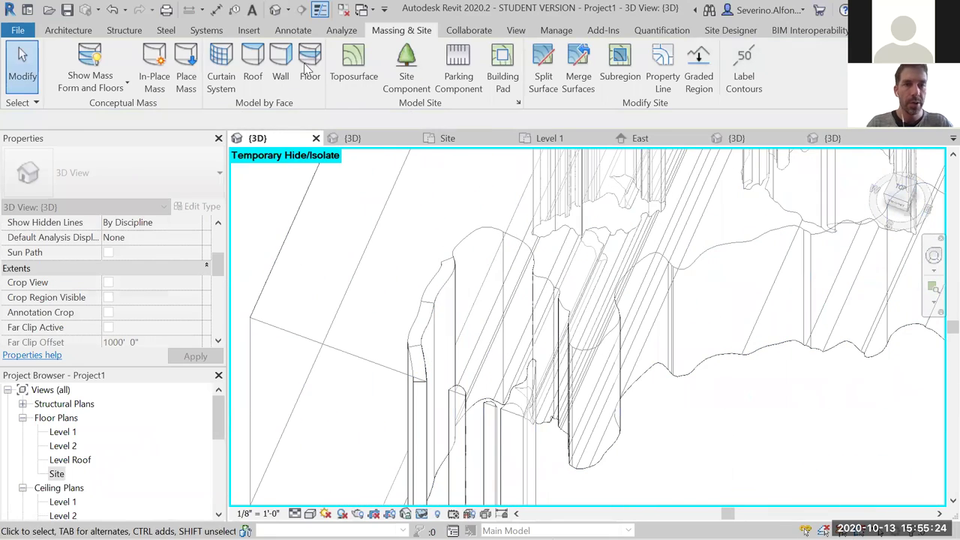
click(221, 64)
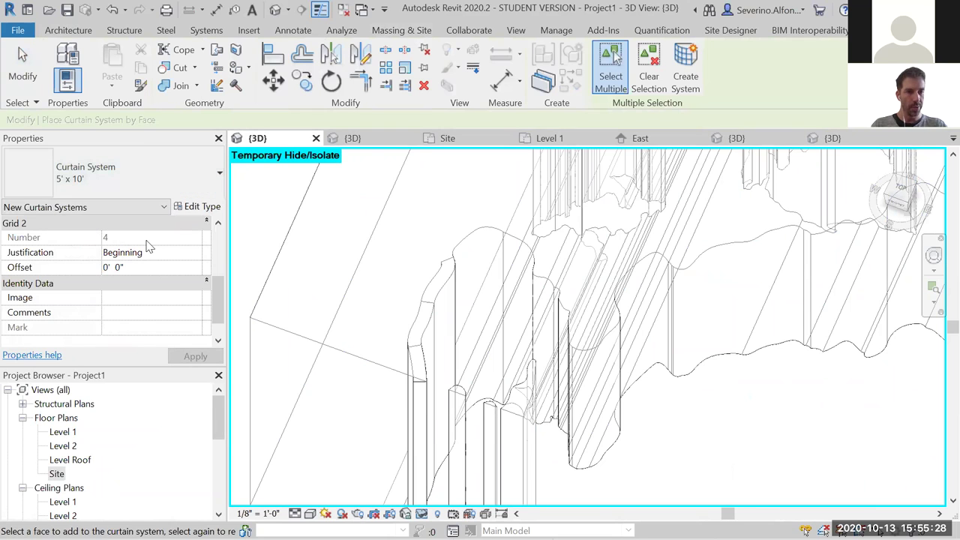
click(461, 255)
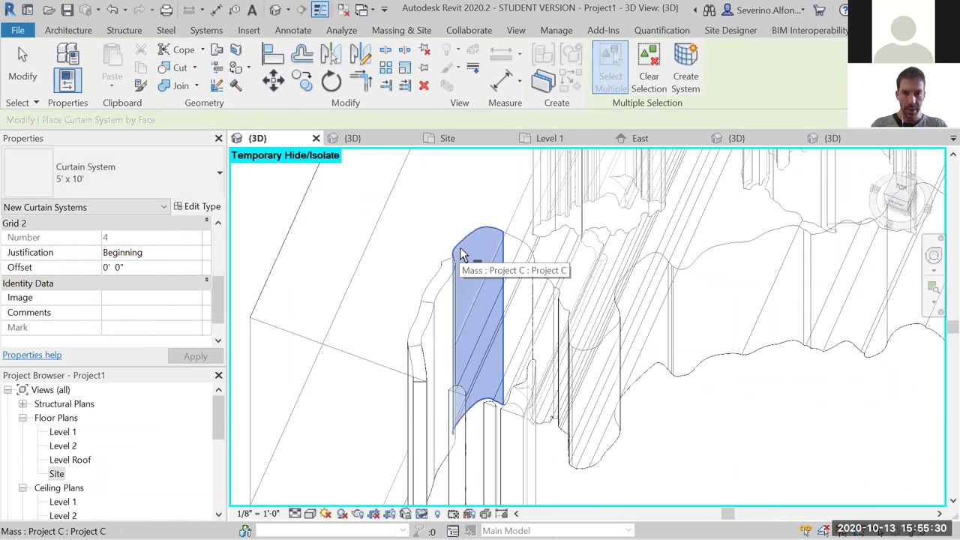
shift+middle_drag(509, 367, 440, 242)
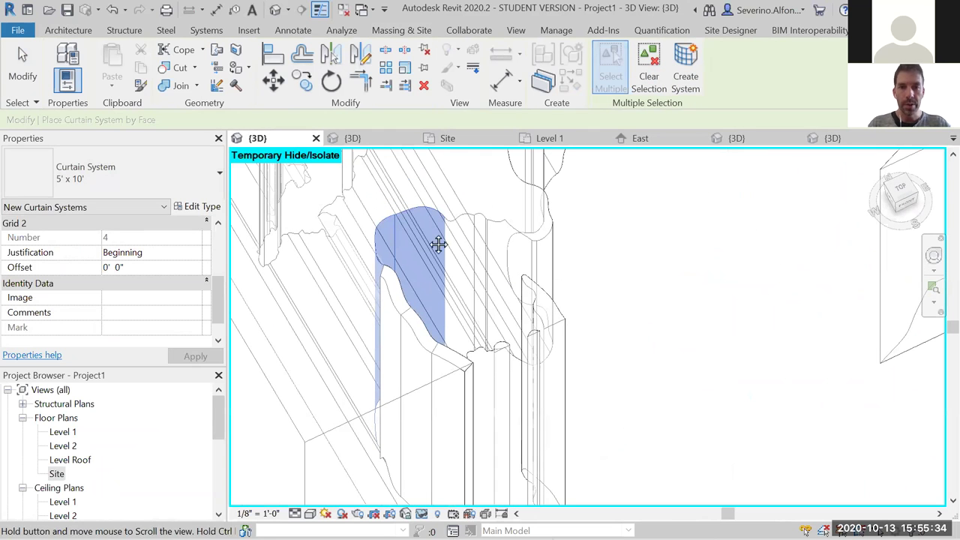
- Add the adjoining wavy vertical mass faces to the curtain system's face selection
click(479, 225)
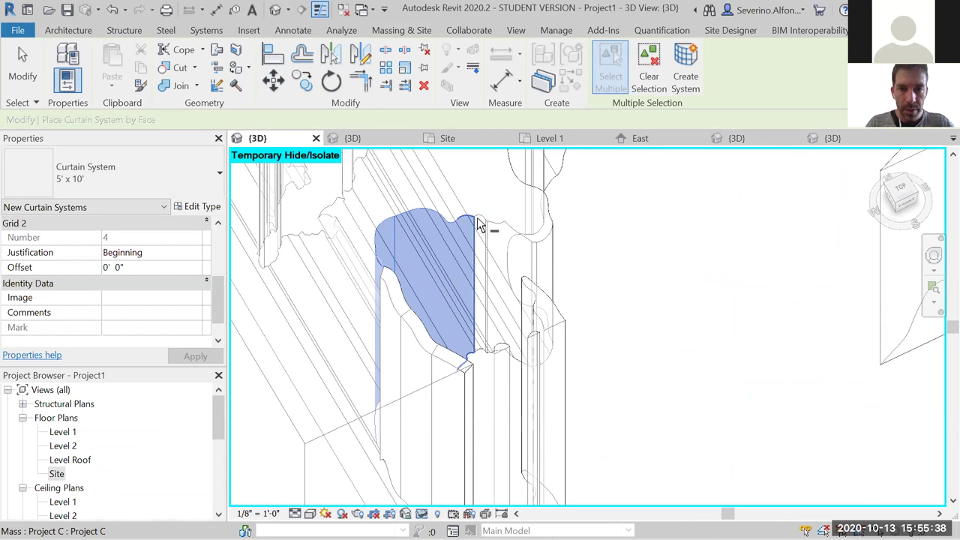
scroll(480, 225, up, 2)
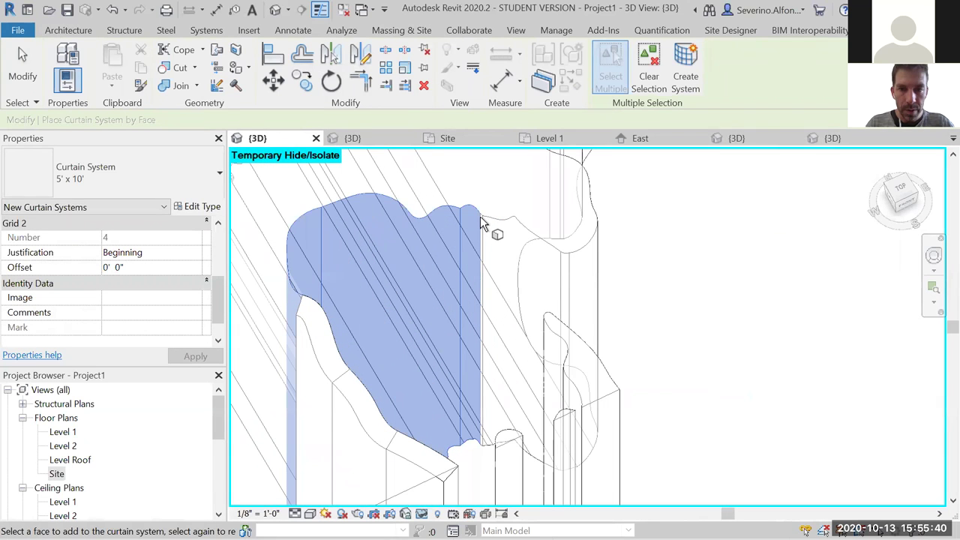
scroll(480, 215, up, 2)
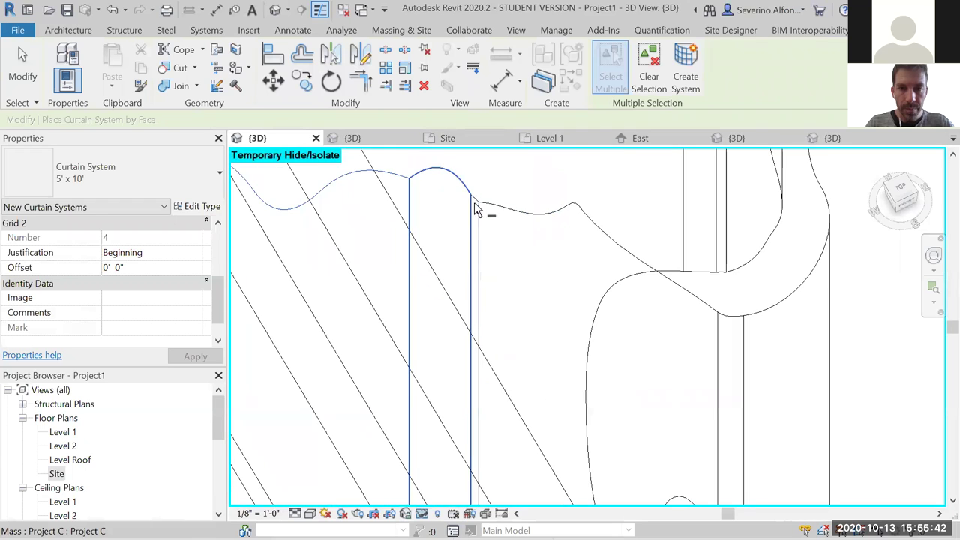
shift+click(490, 208)
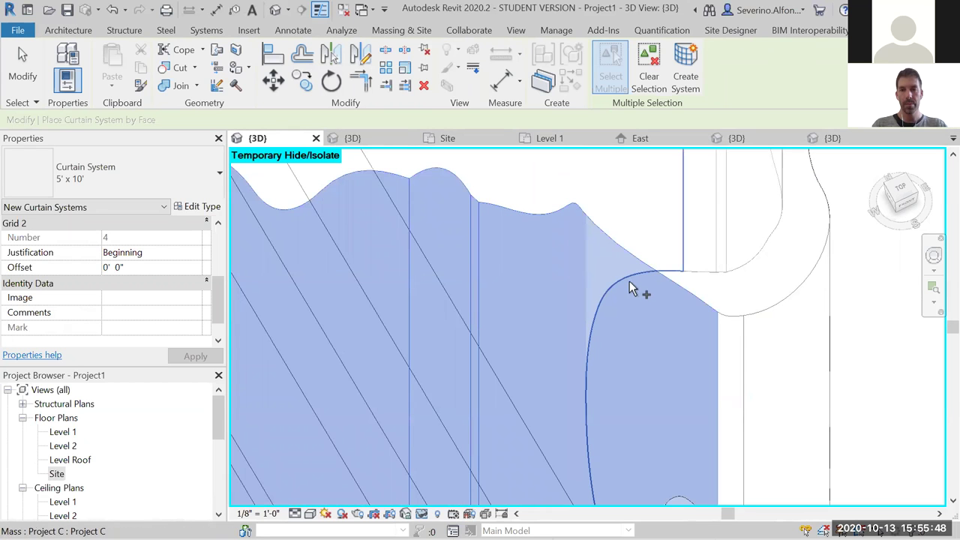
- Duplicate the 5' x 10' curtain system type under the name "10 20"
scroll(627, 326, down, 4)
scroll(624, 347, down, 3)
shift+middle_drag(624, 347, 230, 236)
scroll(198, 214, down, 2)
click(198, 207)
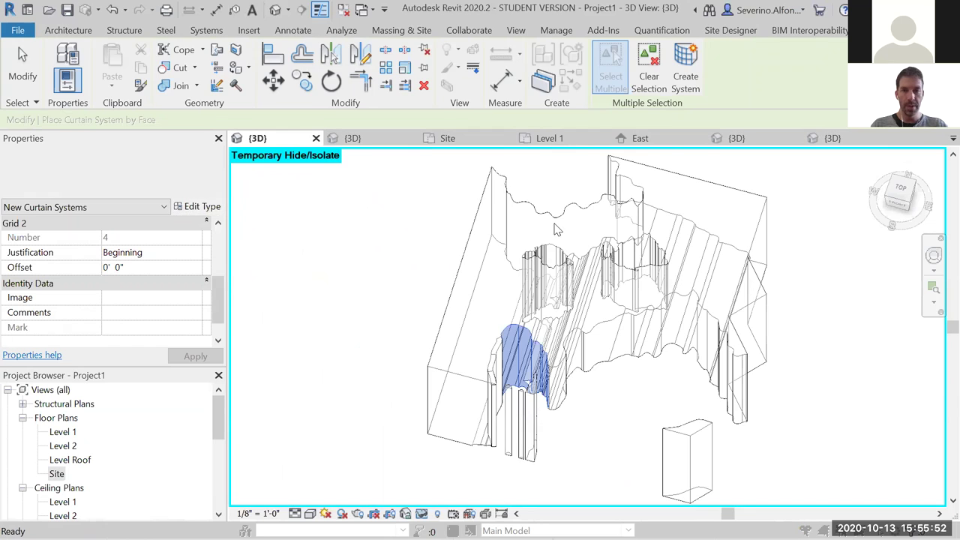
click(625, 106)
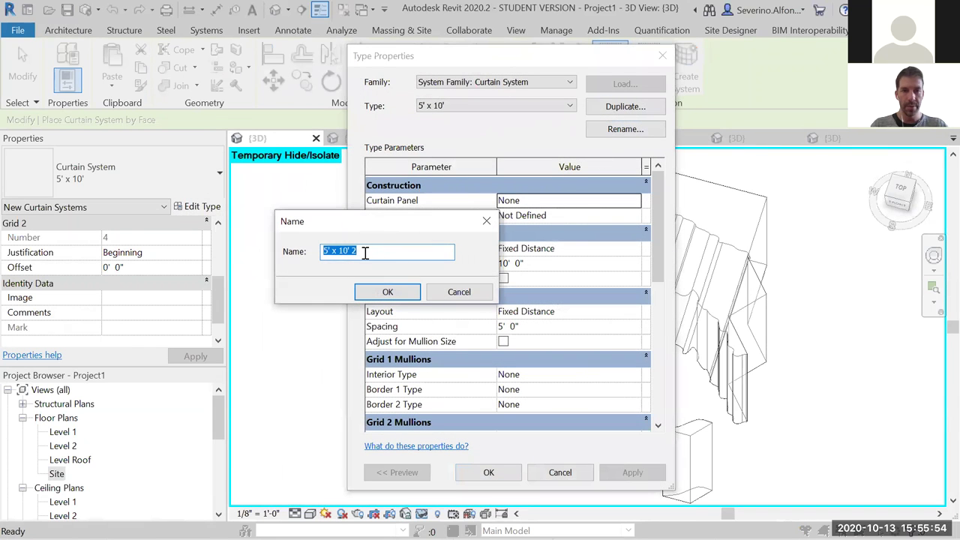
text(10 20)
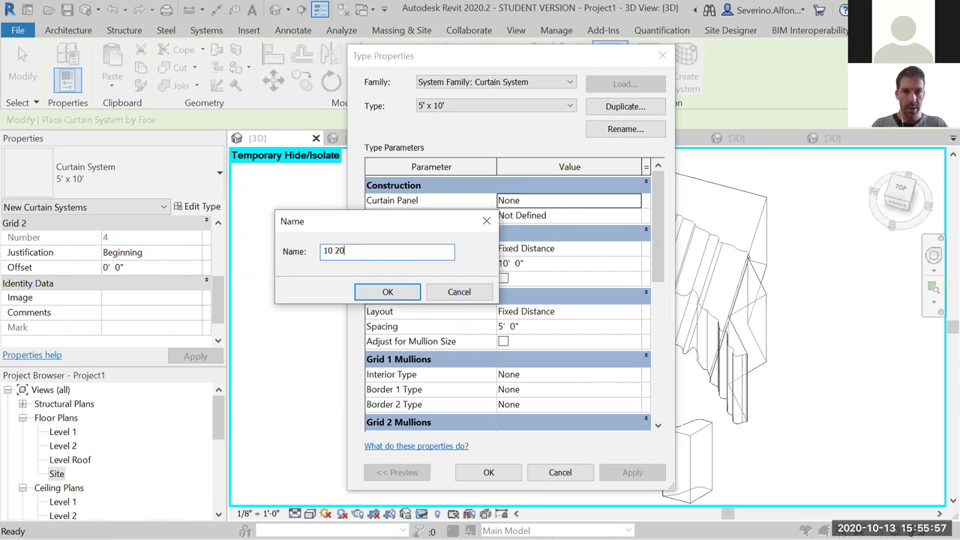
key(Return)
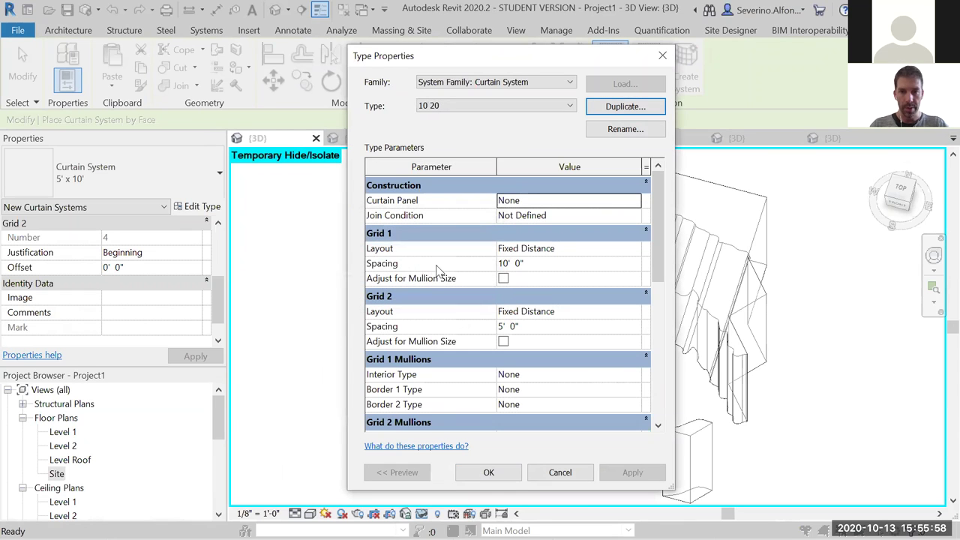
- Set the new type's Grid 1 spacing to 2' 0" and its Grid 2 spacing to 1' 0"
click(523, 265)
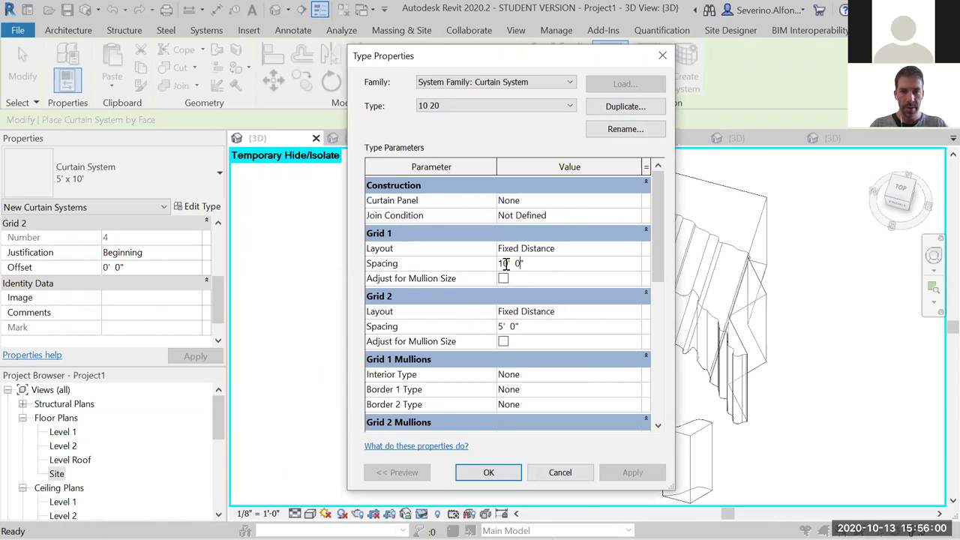
text(2)
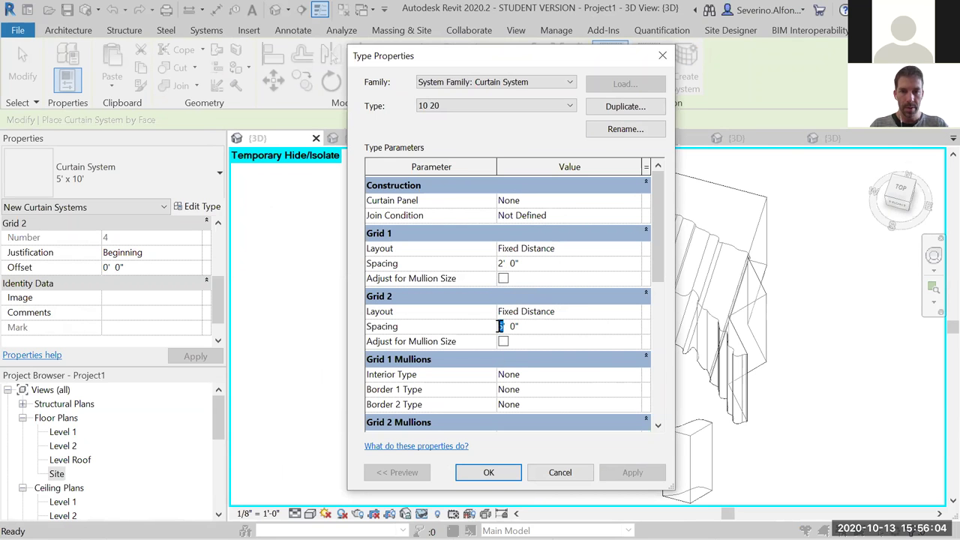
click(488, 472)
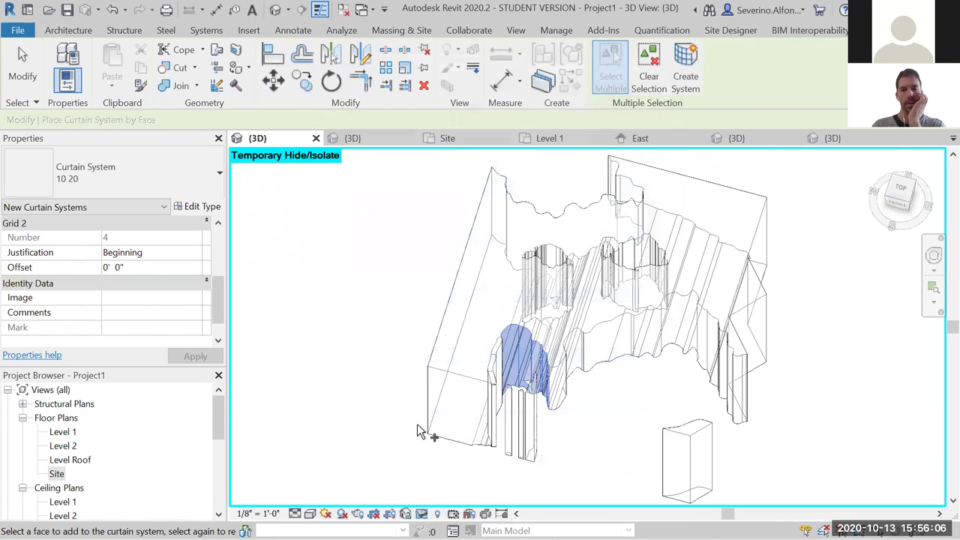
- Create the curtain system on the selected mass faces and finish placing systems
click(685, 75)
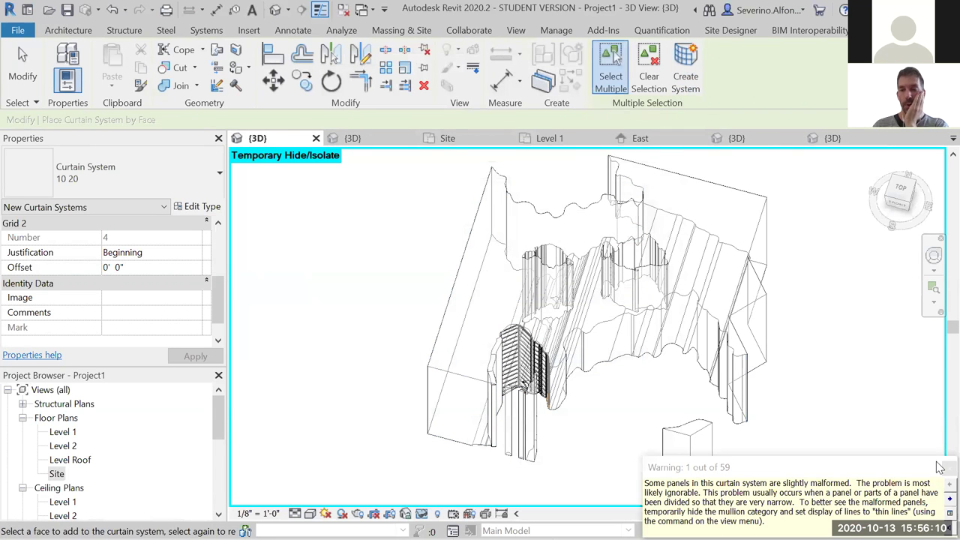
click(945, 467)
scroll(519, 390, up, 5)
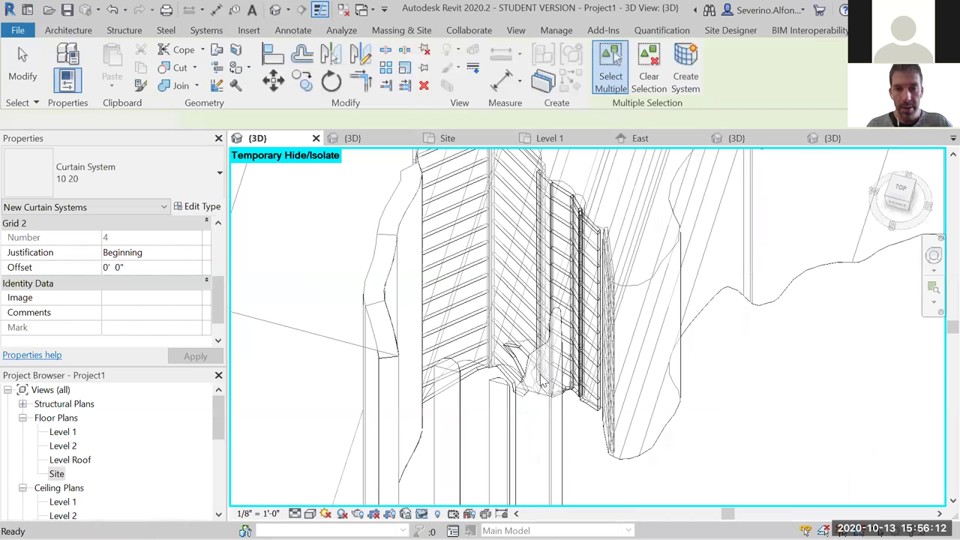
key(Escape)
- Select the placed curtain system and set its type's Grid 2 spacing to 0' 1"
scroll(543, 384, down, 2)
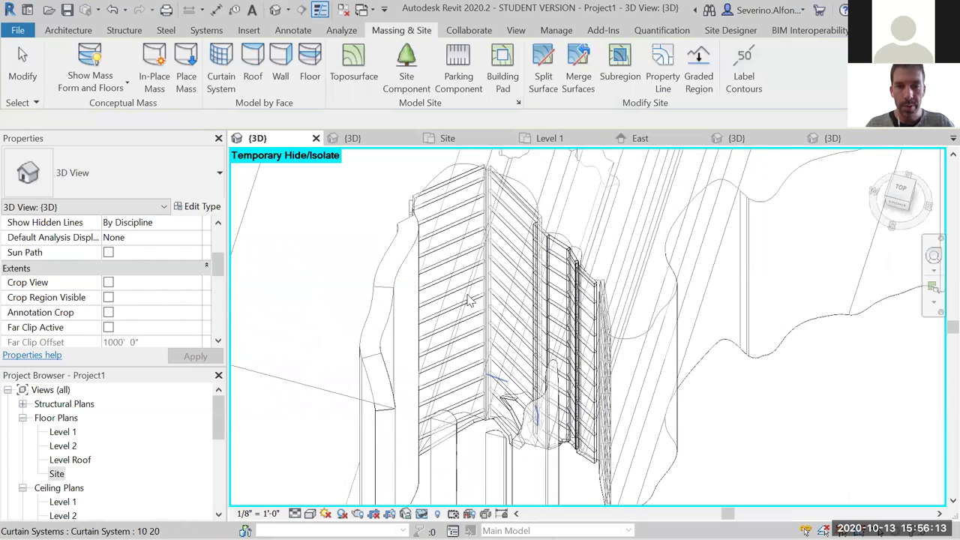
click(433, 188)
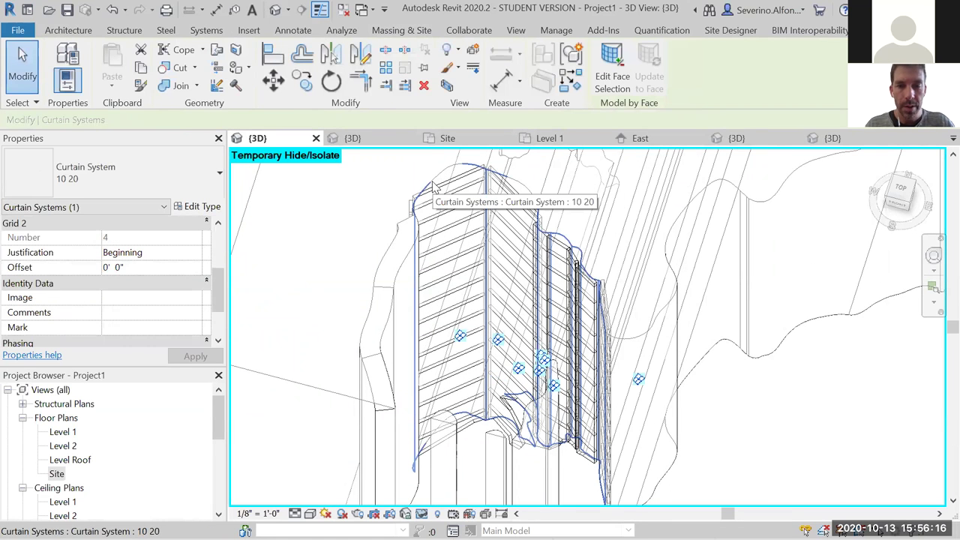
scroll(218, 275, down, 1)
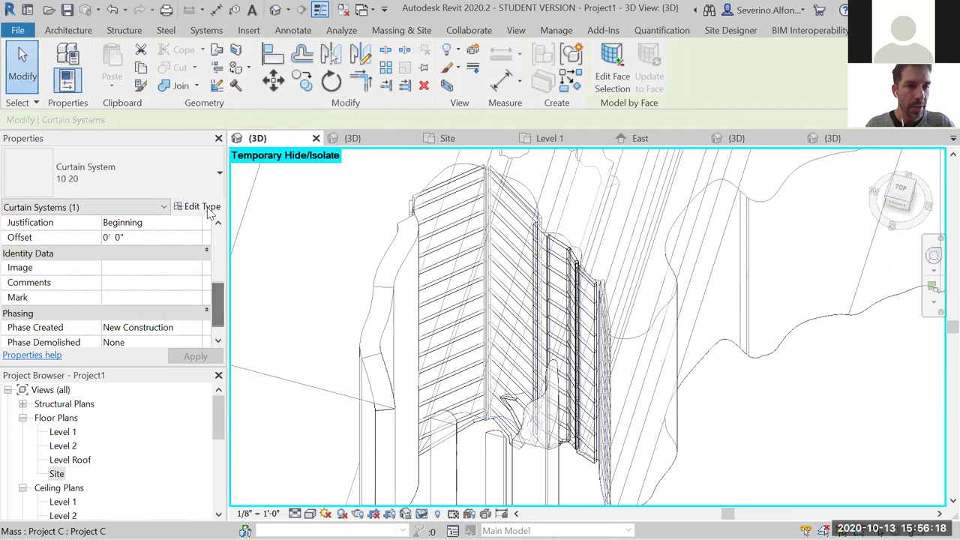
double_click(480, 275)
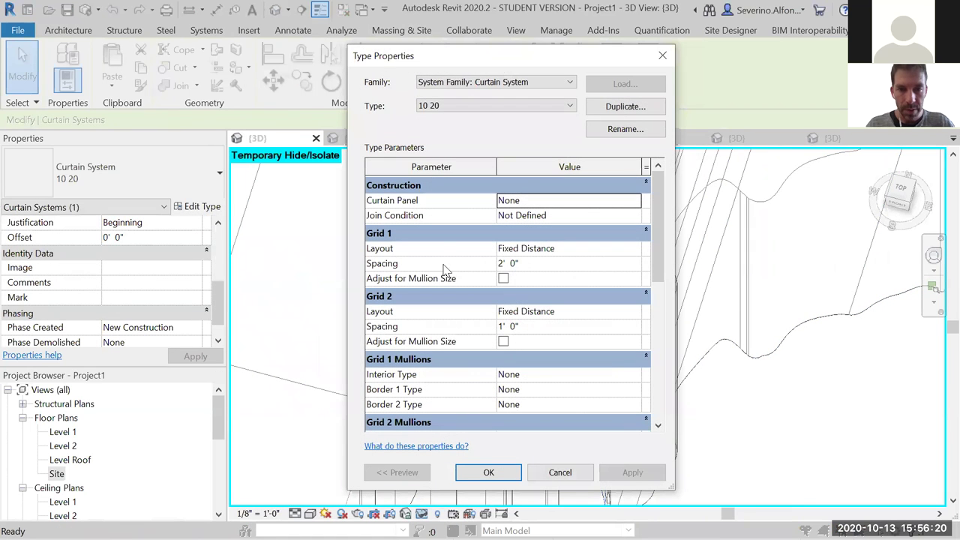
click(502, 328)
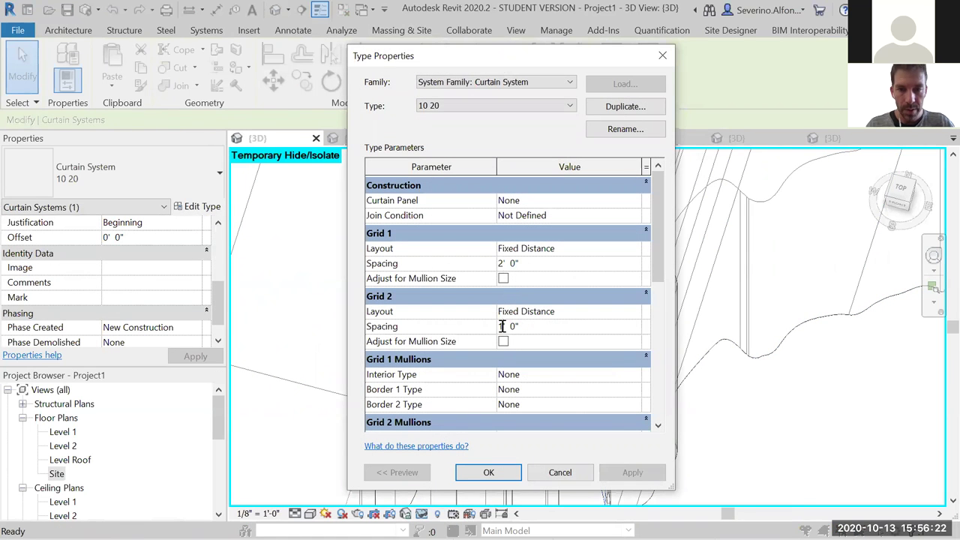
text(1)
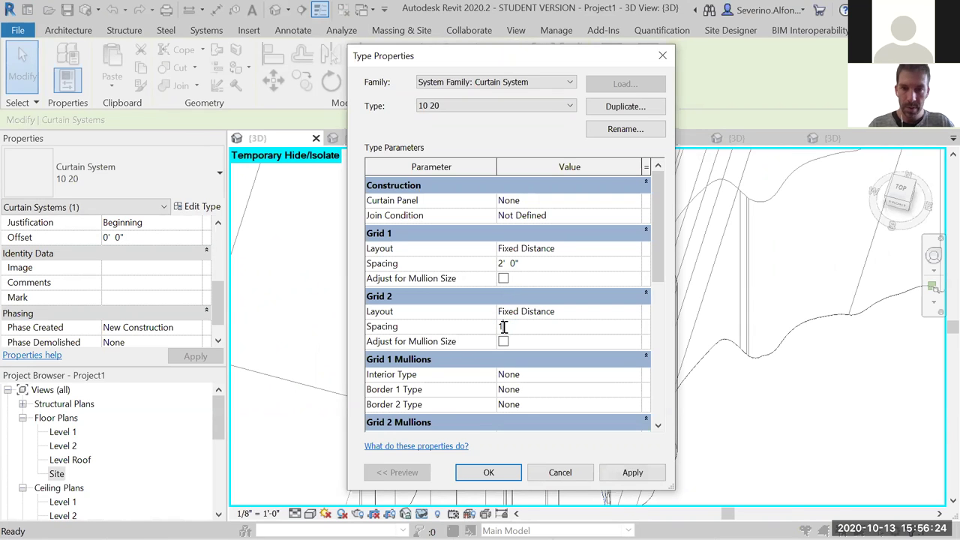
click(634, 474)
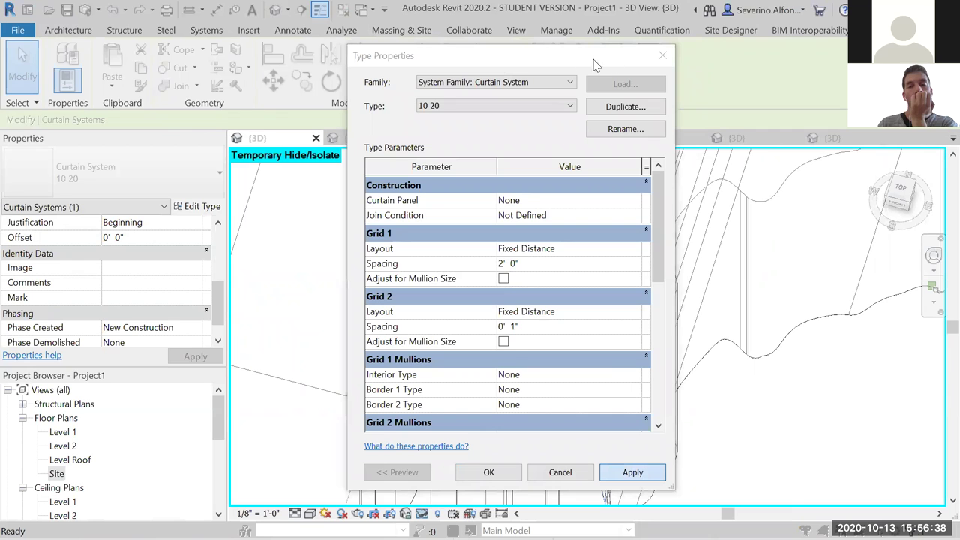
click(567, 325)
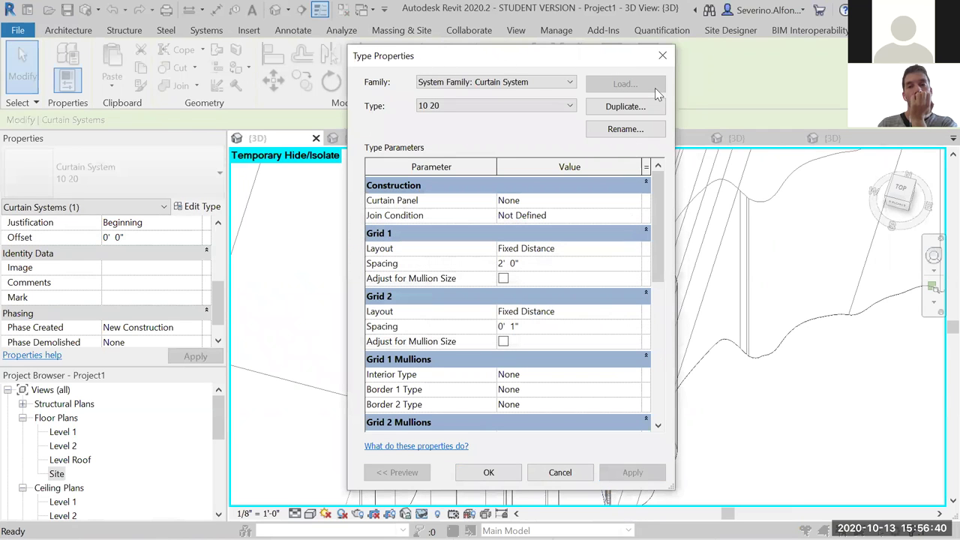
click(662, 55)
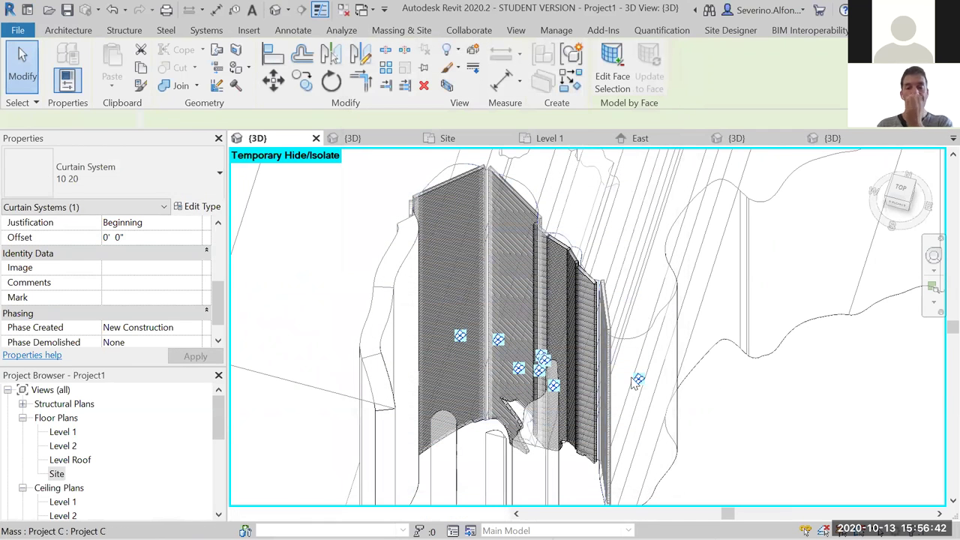
- Set the curtain system type's Grid 2 spacing to 1' and enter 3 for its Grid 1 spacing, accepting the malformed-panel warnings
click(217, 209)
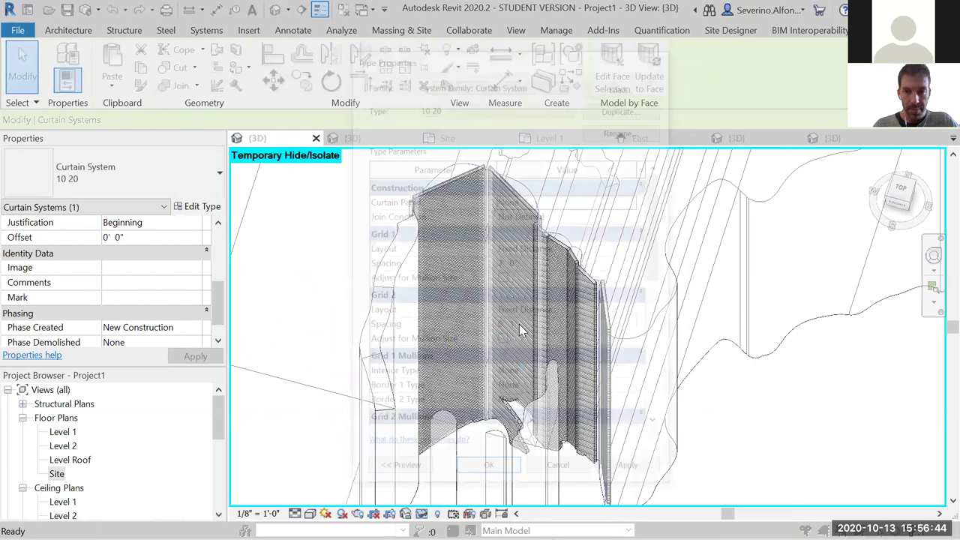
click(524, 326)
double_click(523, 325)
text(1')
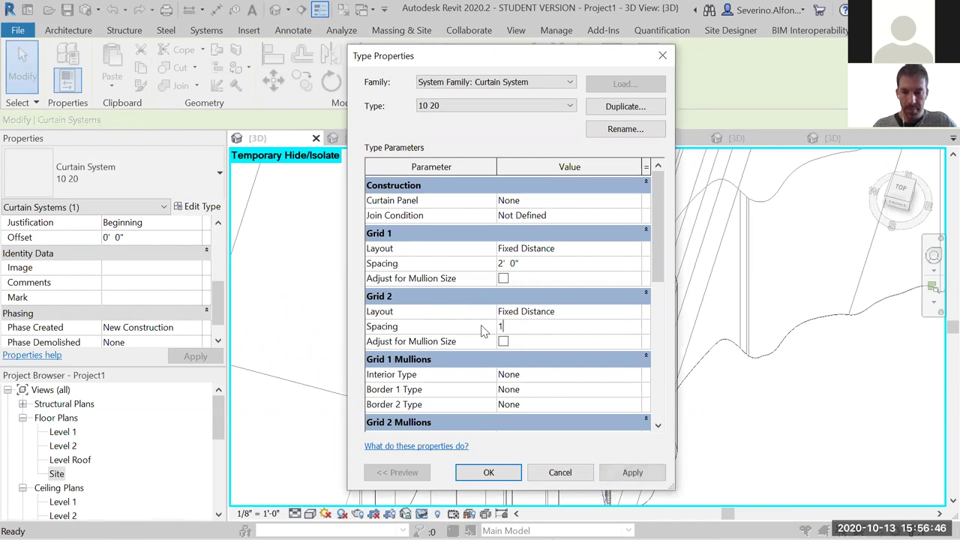
click(503, 265)
double_click(506, 266)
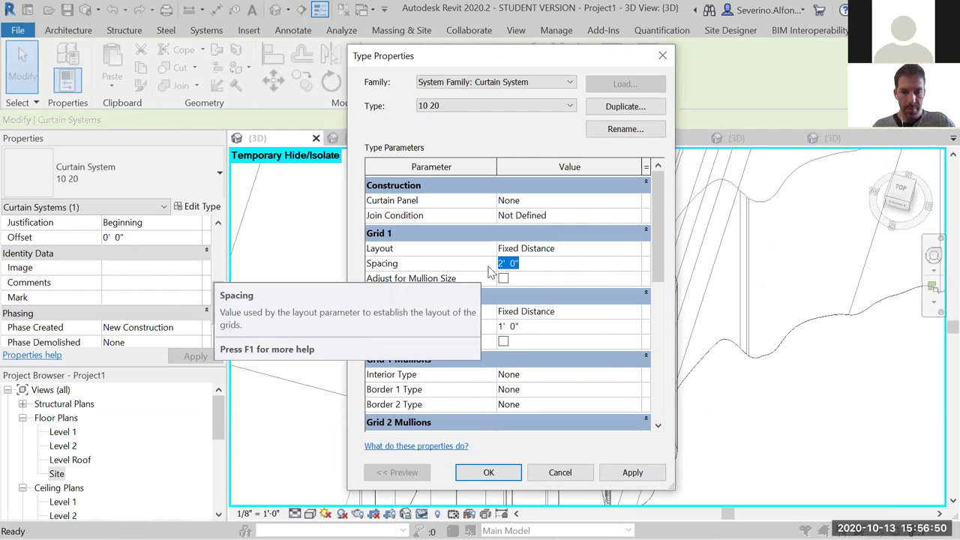
text(3)
click(614, 477)
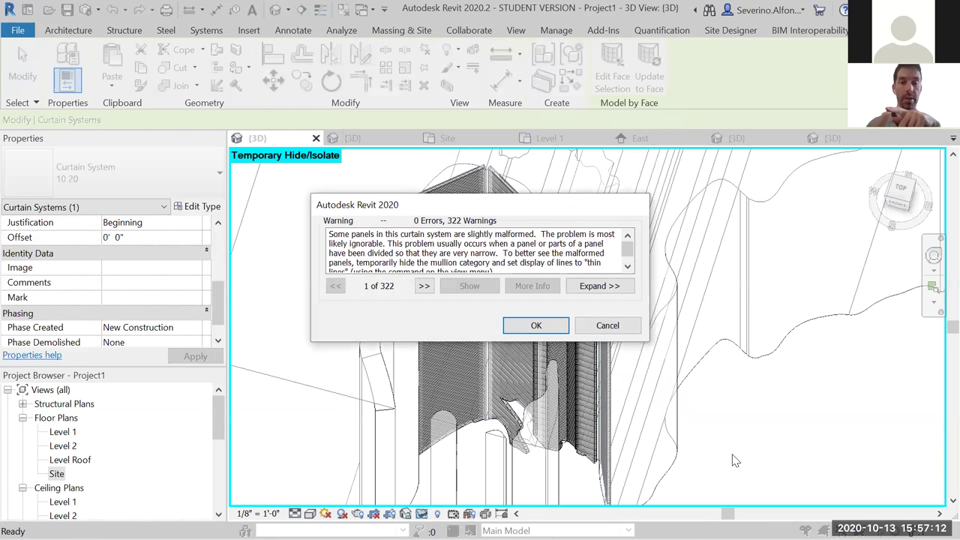
click(537, 325)
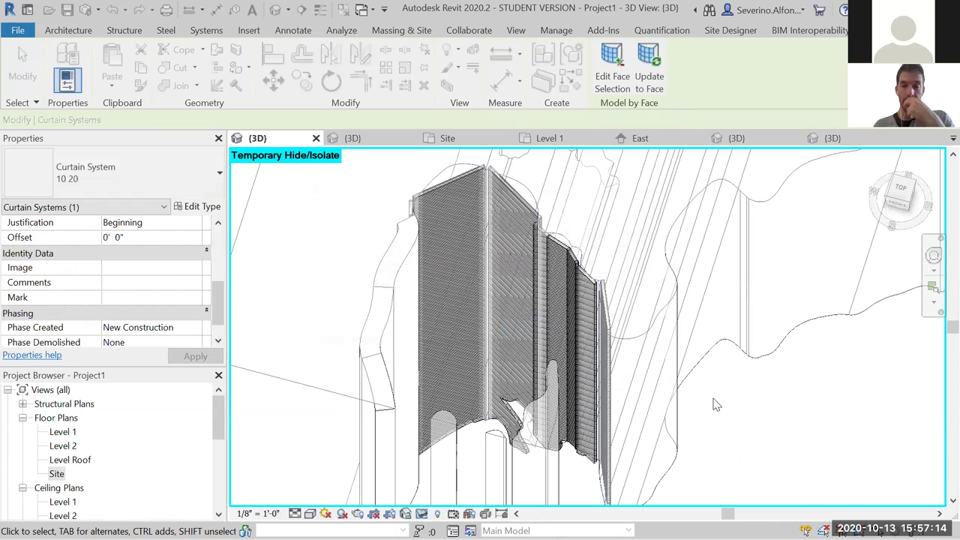
- Deselect the curtain system and hide the masses by switching mass display to follow the view settings
click(789, 422)
scroll(754, 411, down, 4)
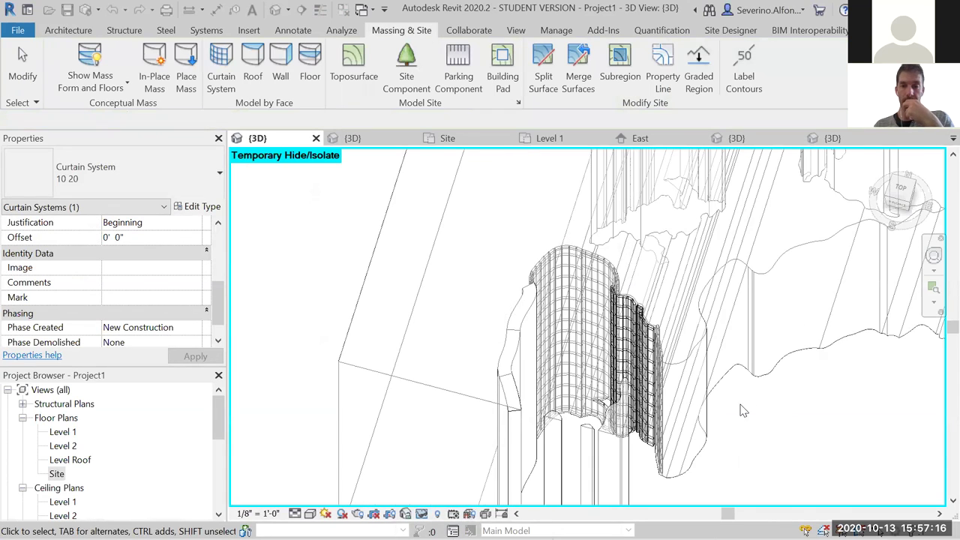
click(593, 410)
shift+middle_drag(590, 415, 507, 397)
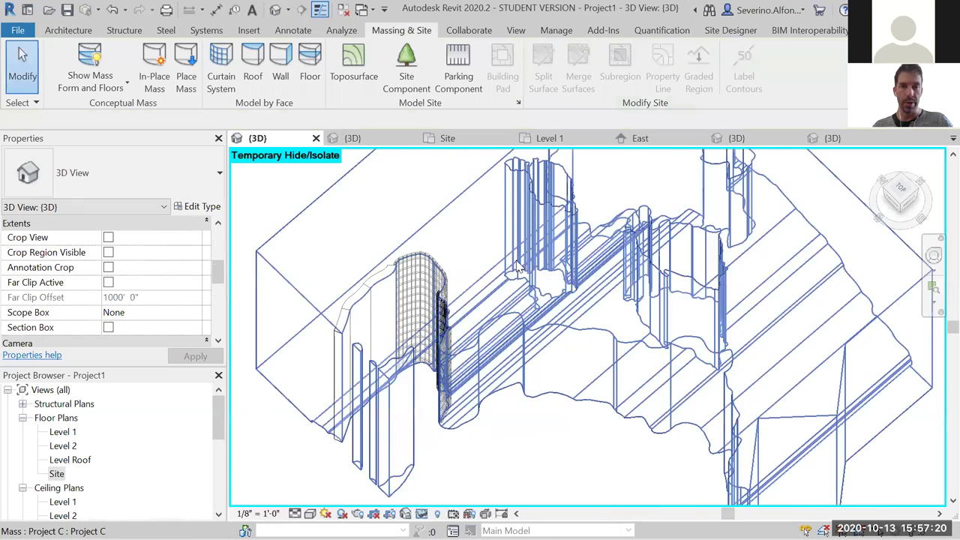
scroll(439, 259, down, 2)
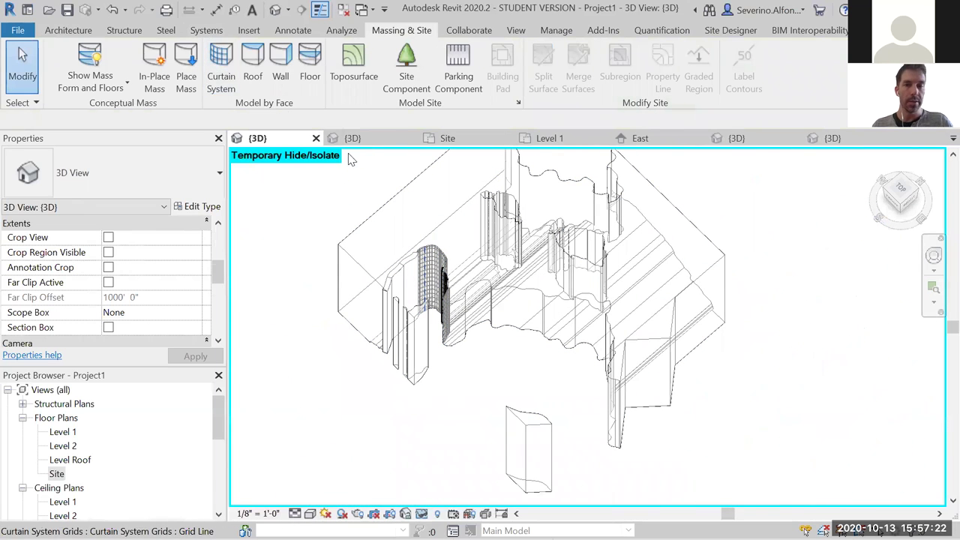
click(186, 71)
click(90, 61)
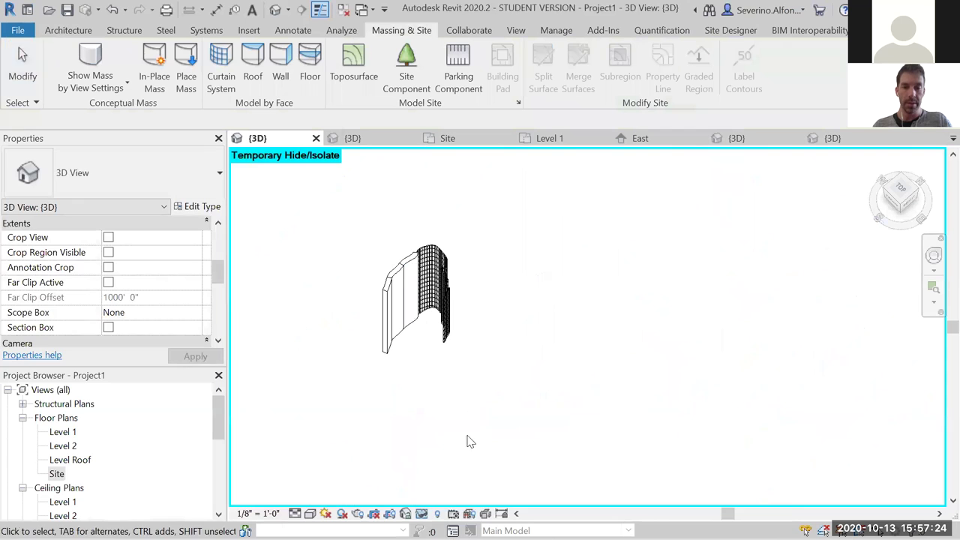
- Reset the 3D view's temporary isolation and leave hidden-element display to bring back the surrounding walls
click(437, 513)
click(421, 513)
click(439, 499)
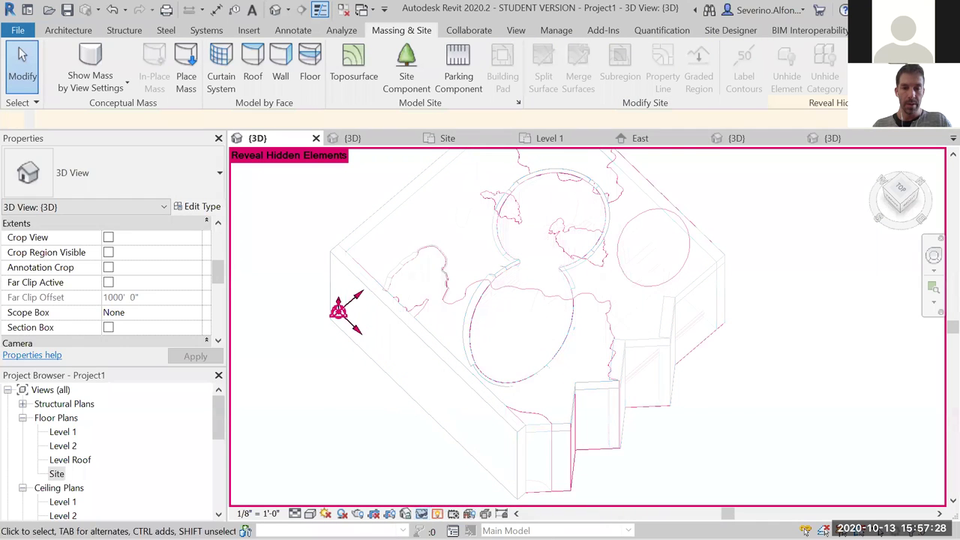
key(r)
key(h)
- Examine the restored model and the gridded curtain system inside its walls from several angles
shift+middle_drag(358, 387, 528, 327)
click(560, 346)
key(Delete)
shift+middle_drag(683, 413, 380, 292)
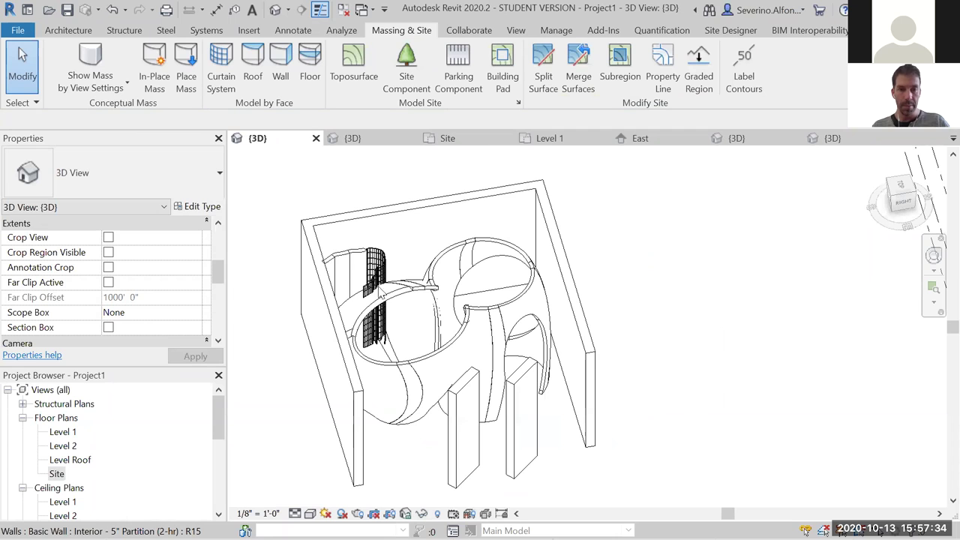
scroll(356, 307, up, 3)
shift+middle_drag(360, 405, 449, 379)
scroll(448, 379, down, 4)
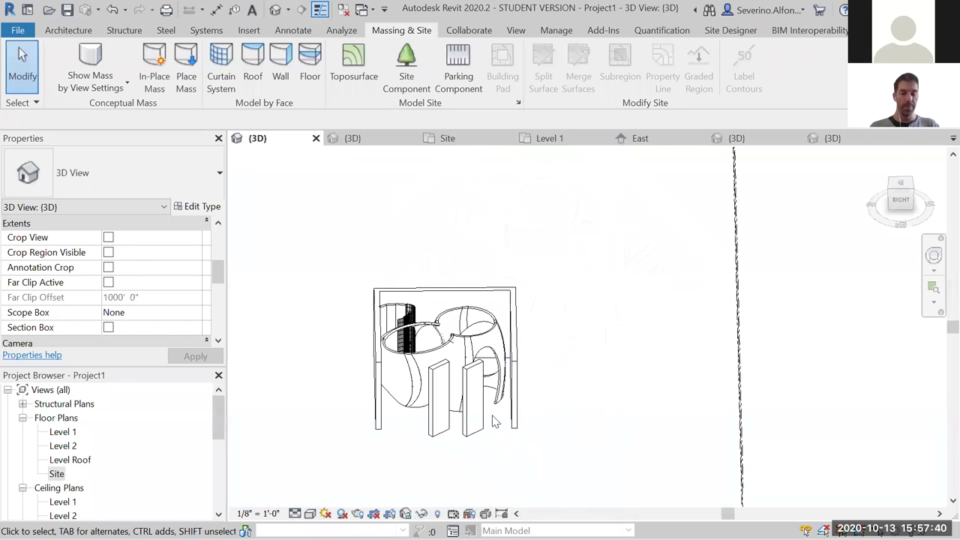
shift+middle_drag(454, 424, 484, 417)
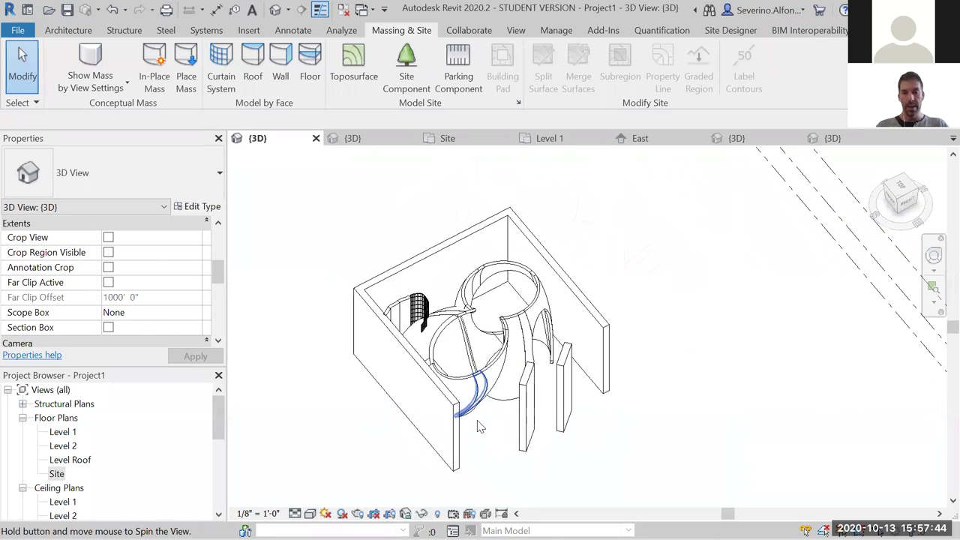
- Examine the curved walls and the gridded curtain system from opposite sides of the enclosure, checking the long exterior side wall
scroll(469, 345, up, 3)
scroll(715, 310, down, 2)
mouse_move(736, 303)
shift+middle_down()
mouse_move(750, 313)
mouse_move(713, 322)
mouse_move(682, 313)
mouse_move(737, 315)
mouse_move(731, 309)
shift+middle_up()
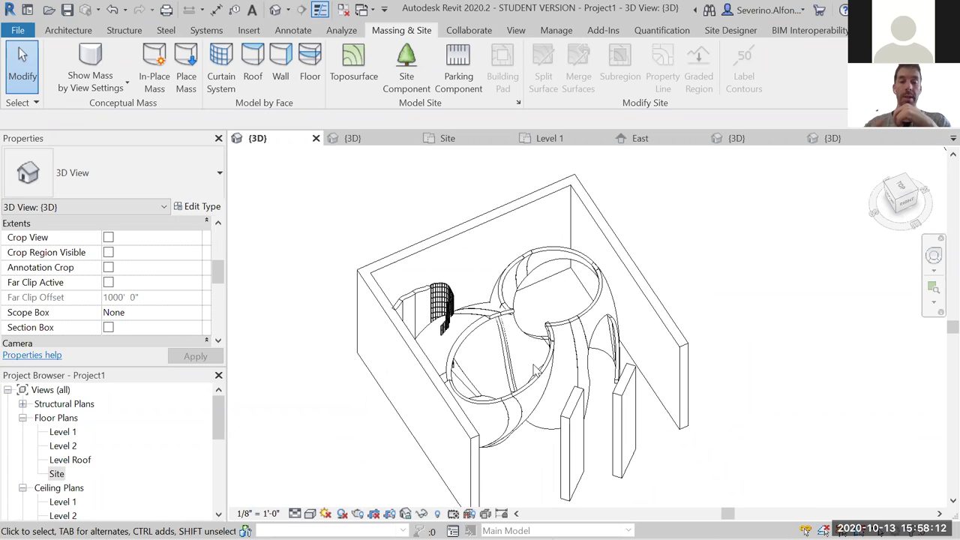
shift+middle_drag(455, 329, 673, 319)
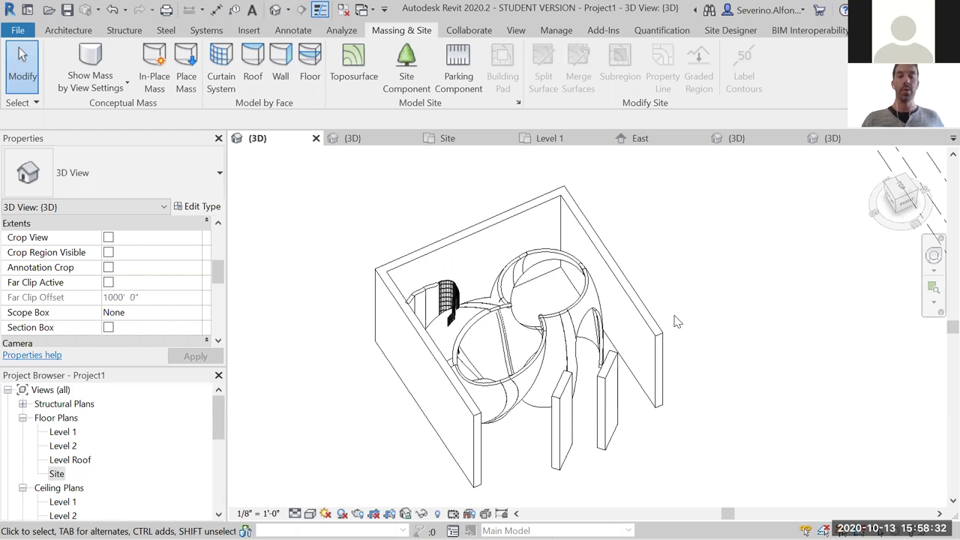
middle_drag(698, 313, 683, 300)
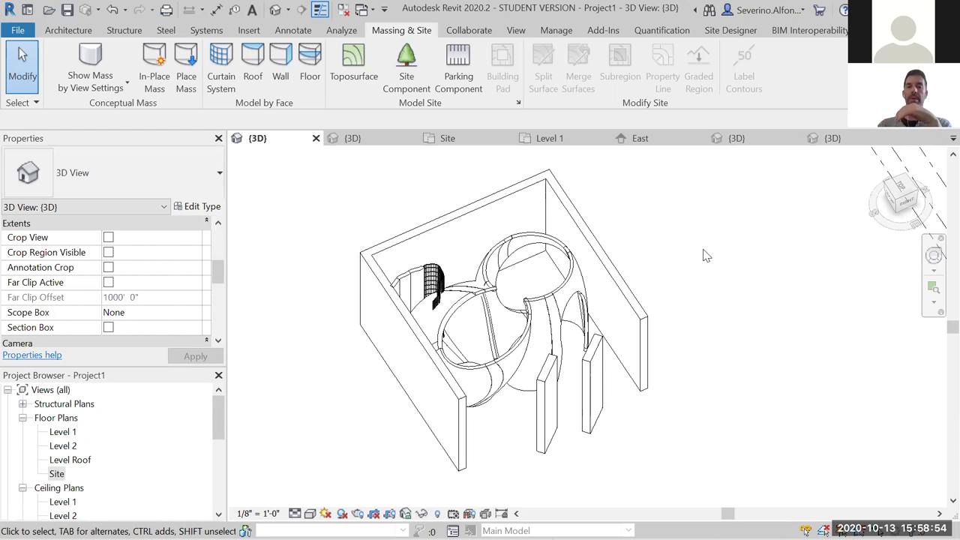
mouse_move(670, 322)
shift+middle_down()
mouse_move(578, 326)
mouse_move(568, 318)
mouse_move(600, 337)
mouse_move(672, 338)
shift+middle_up()
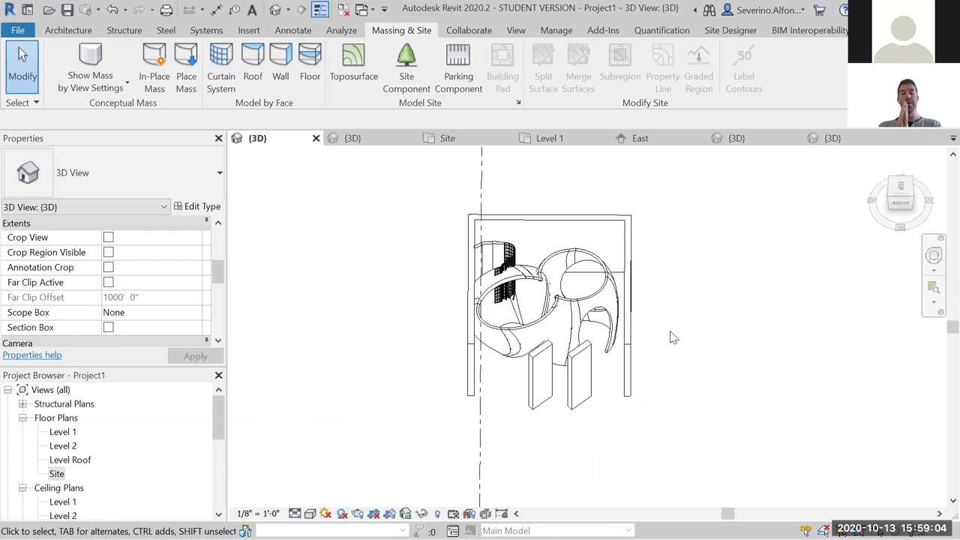
shift+middle_drag(670, 333, 593, 331)
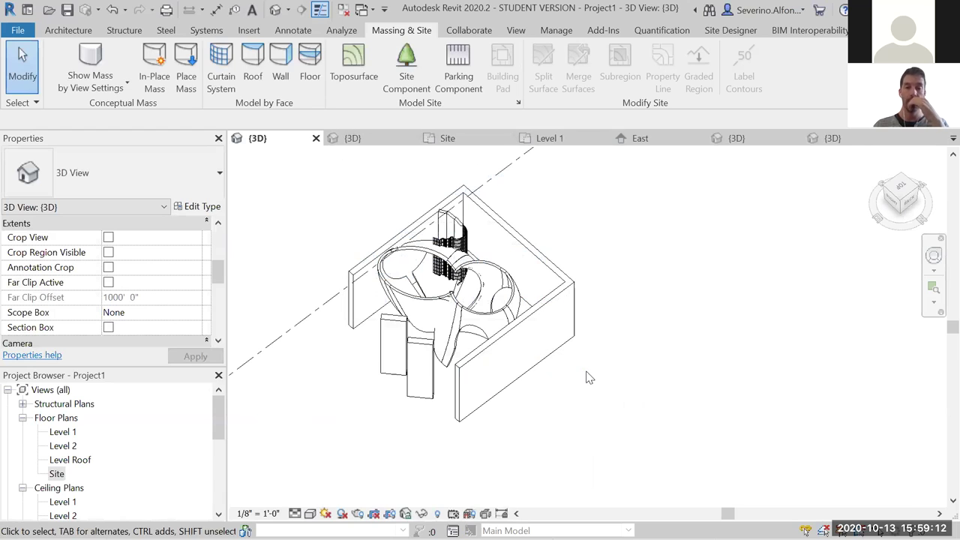
scroll(589, 377, up, 2)
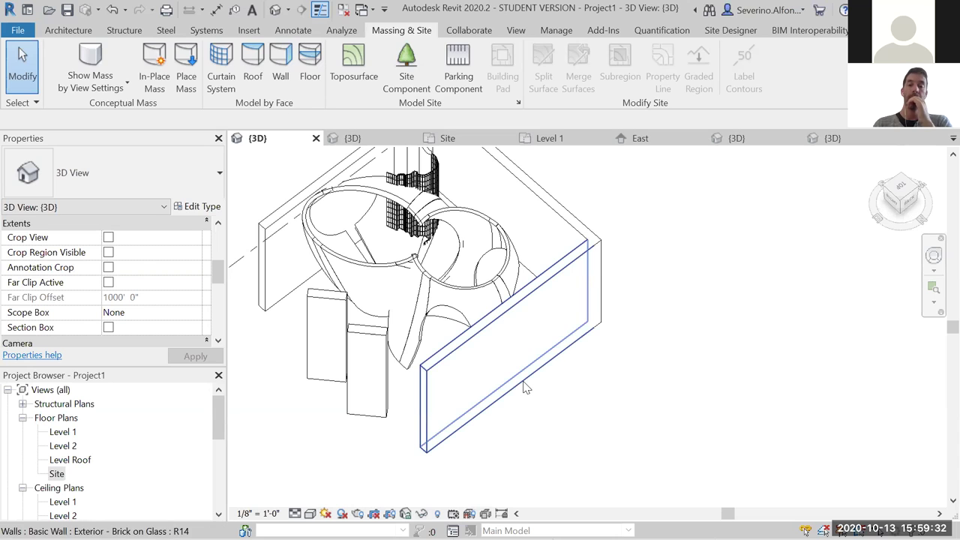
click(555, 392)
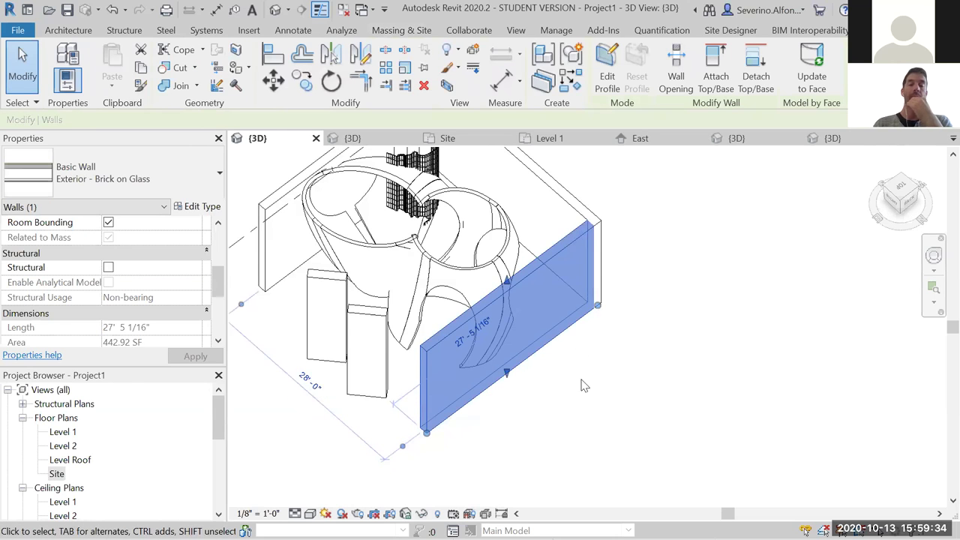
click(590, 396)
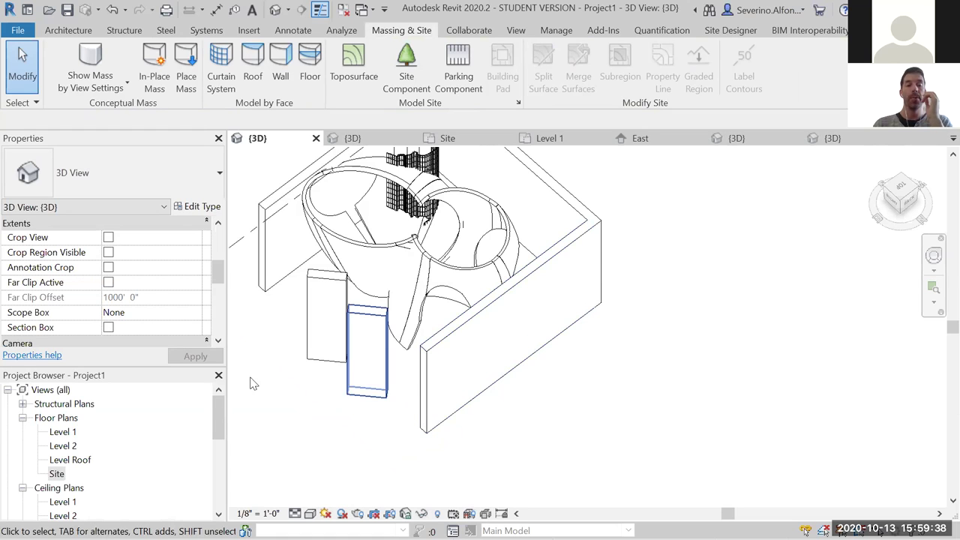
drag(159, 369, 159, 347)
scroll(546, 385, down, 2)
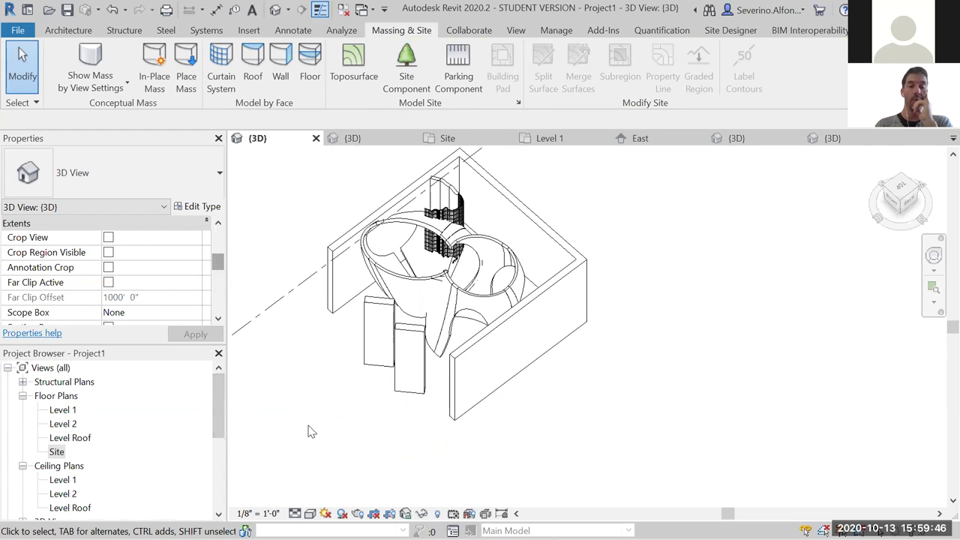
click(357, 512)
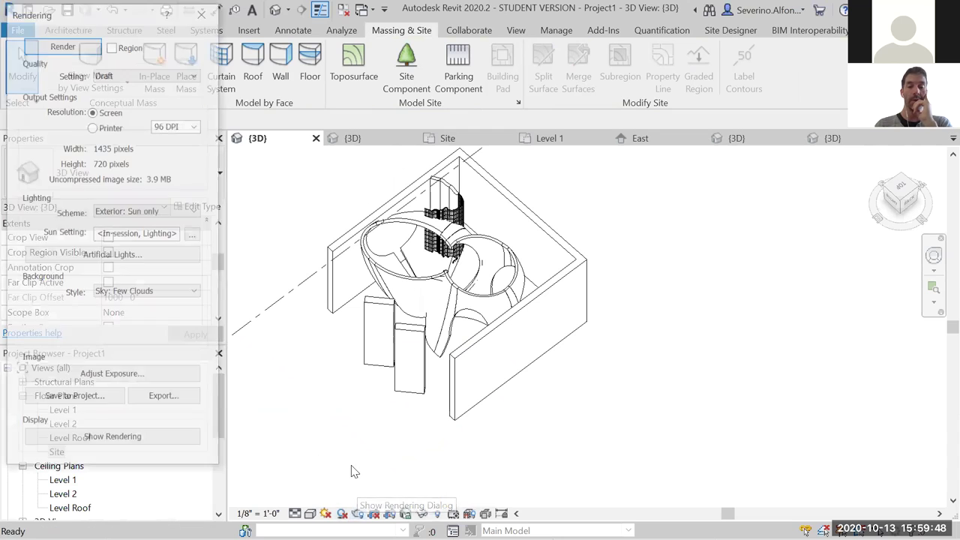
drag(112, 11, 123, 26)
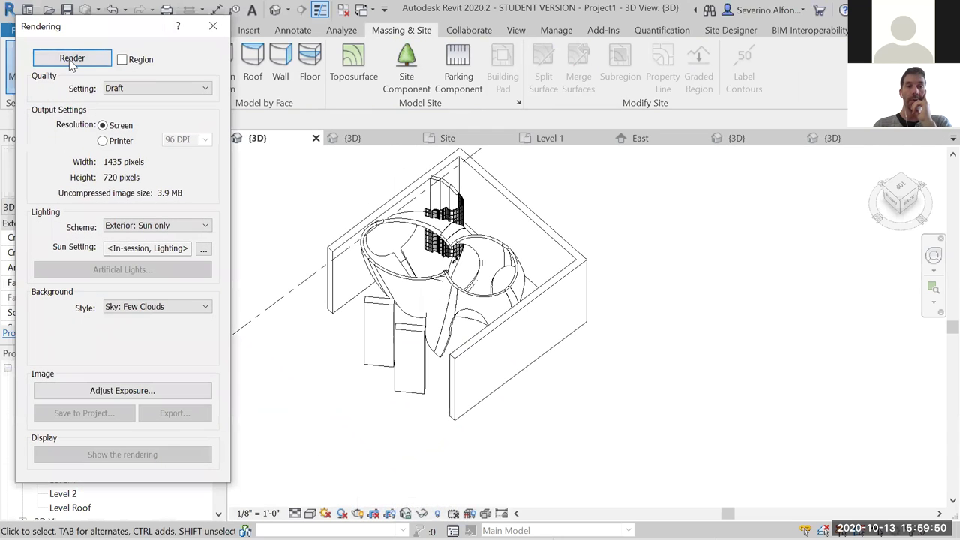
click(213, 26)
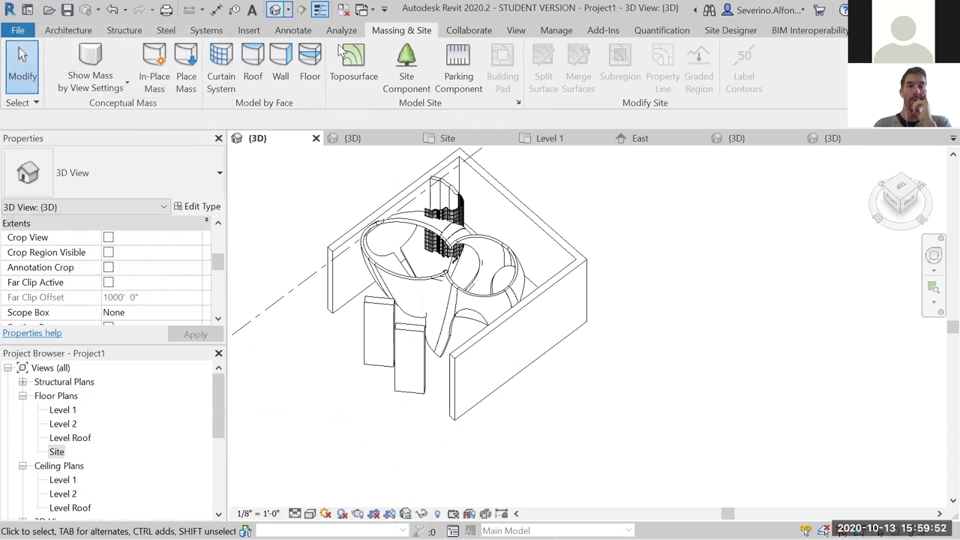
- Open the Level 1 floor plan and place a camera near the upper wall's open end, aimed diagonally through the curved walls
double_click(64, 409)
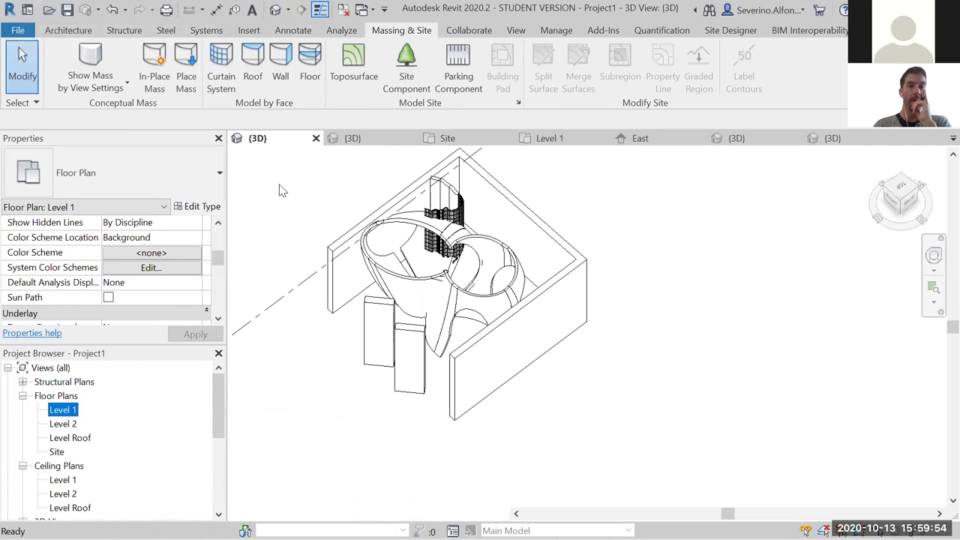
click(287, 9)
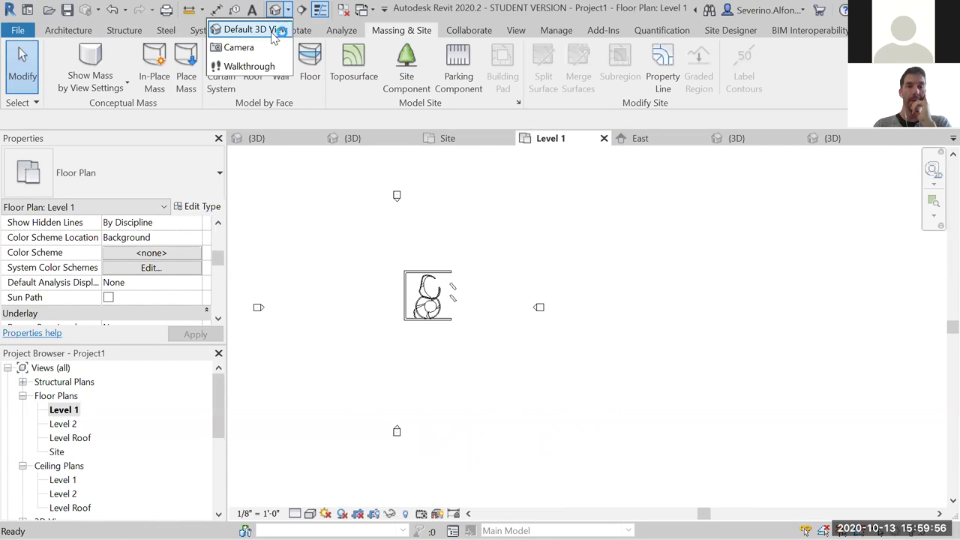
click(237, 45)
scroll(431, 284, up, 4)
scroll(432, 292, up, 1)
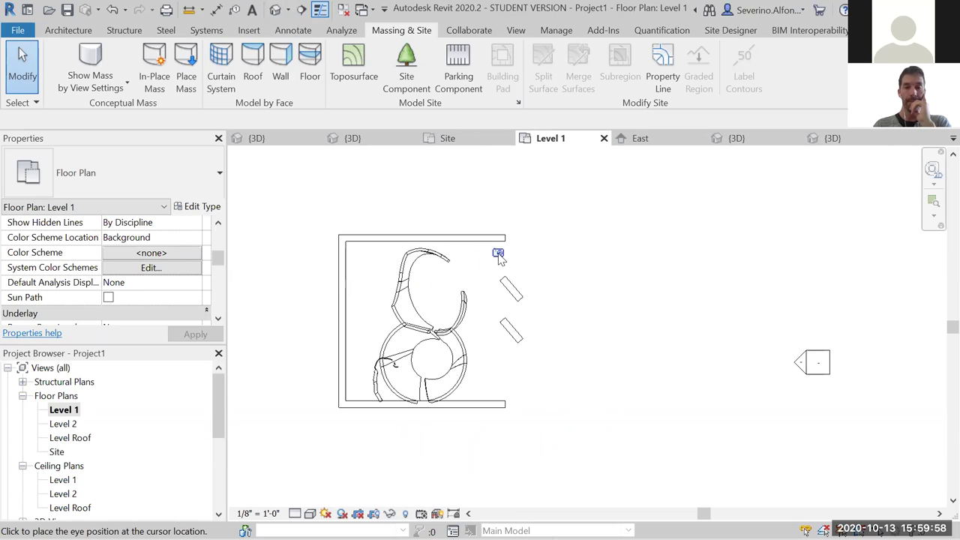
click(498, 252)
click(281, 423)
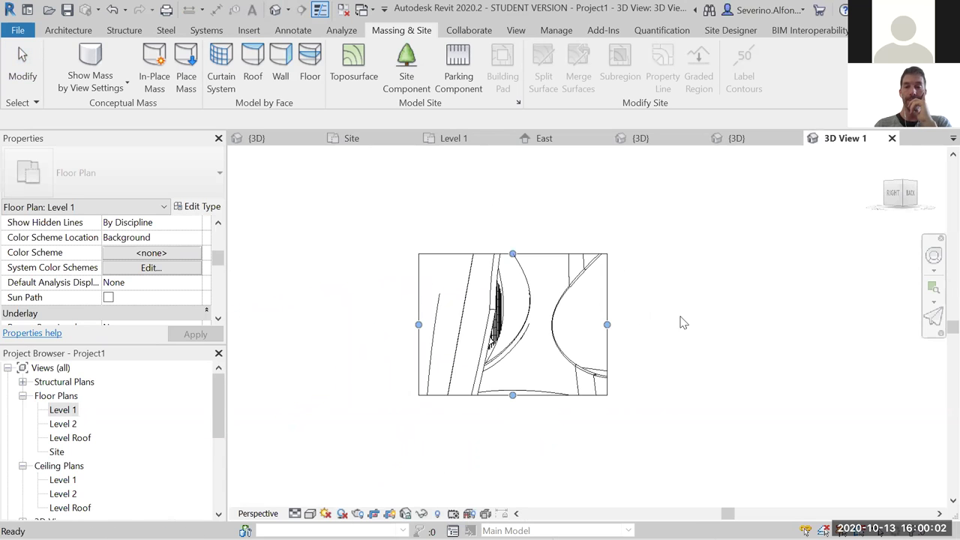
- Enlarge the camera view's crop region on all four sides to reveal more of the interior, and turn on shadows
click(606, 327)
drag(608, 327, 743, 324)
drag(579, 253, 579, 157)
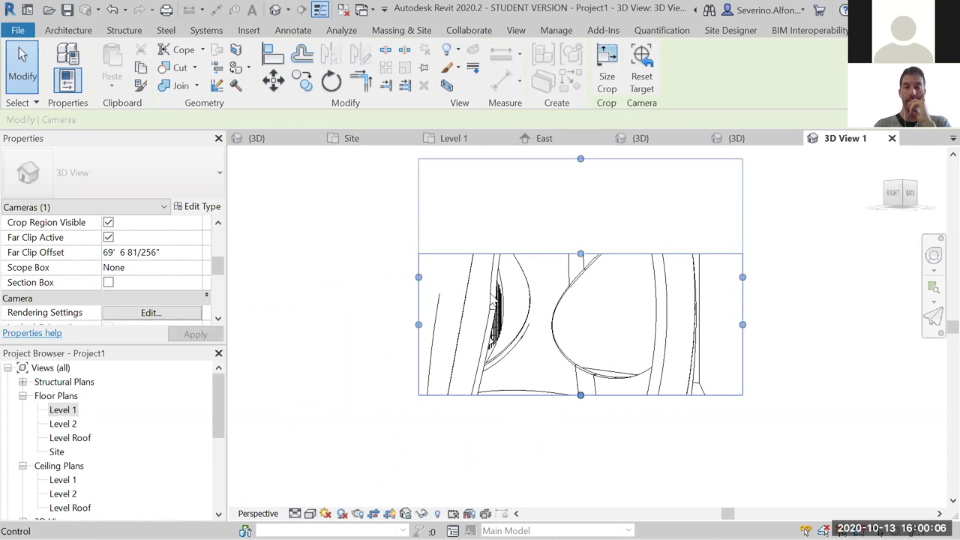
drag(419, 278, 320, 277)
drag(531, 395, 532, 476)
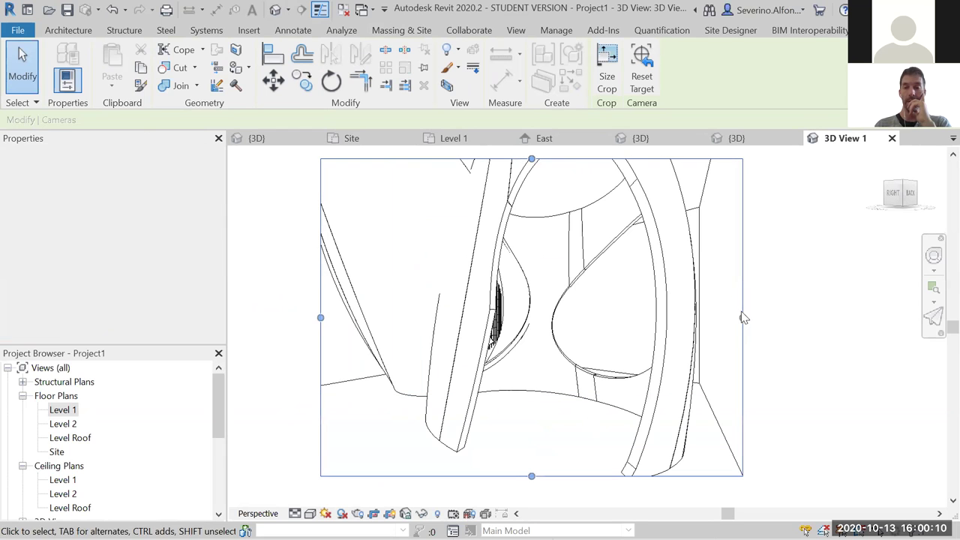
drag(321, 319, 306, 316)
drag(525, 477, 524, 468)
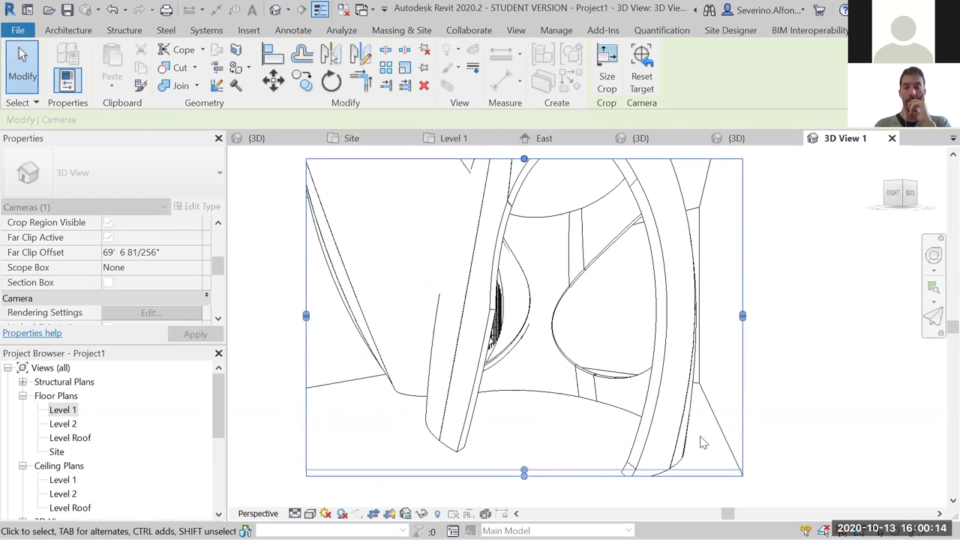
click(817, 391)
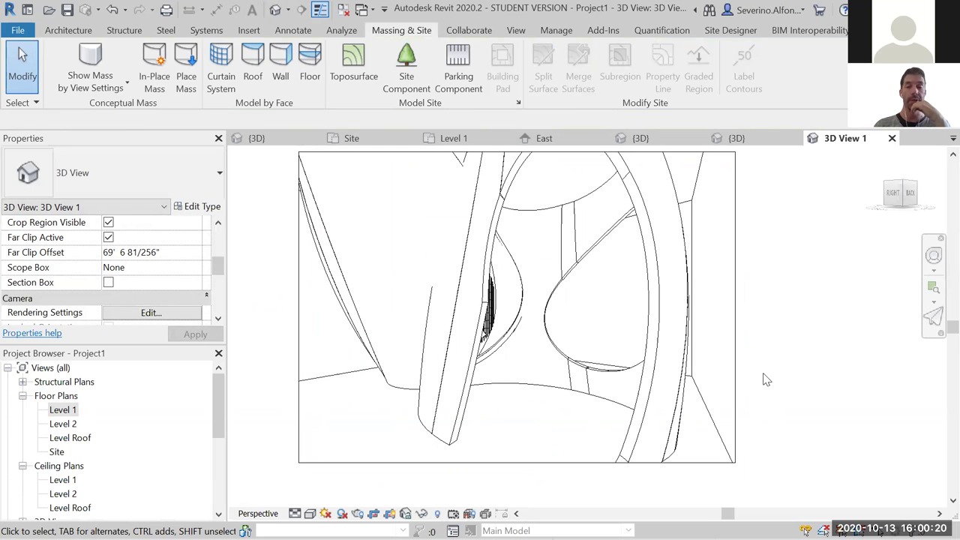
scroll(767, 378, down, 1)
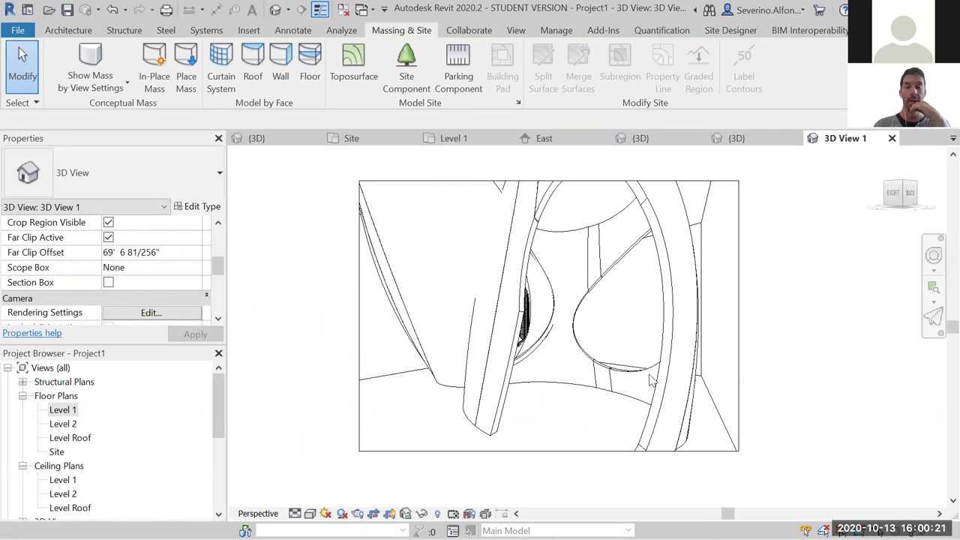
click(341, 514)
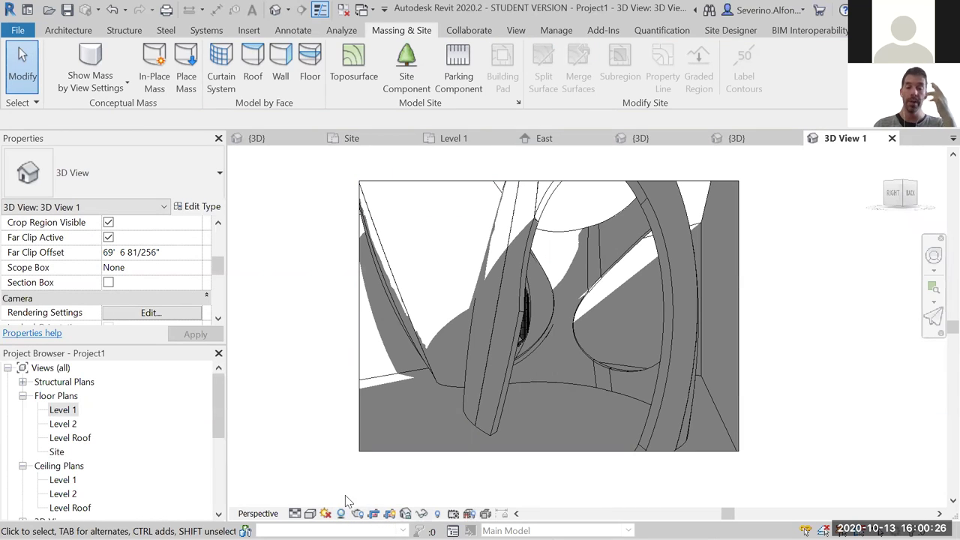
- Change the Brick on Glass wall along the camera view's right edge to Curtain Wall 1, unjoining the conflicting elements
click(715, 405)
click(136, 171)
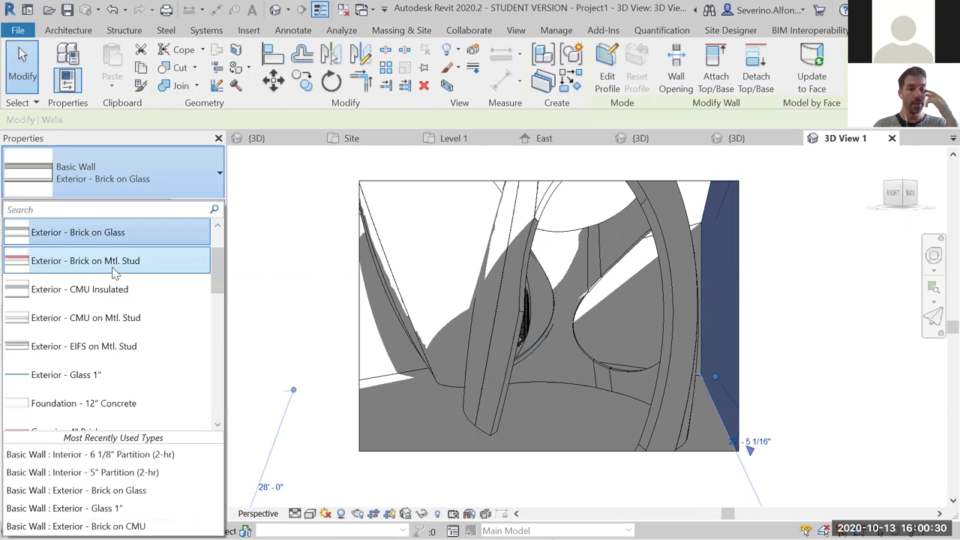
scroll(104, 300, down, 5)
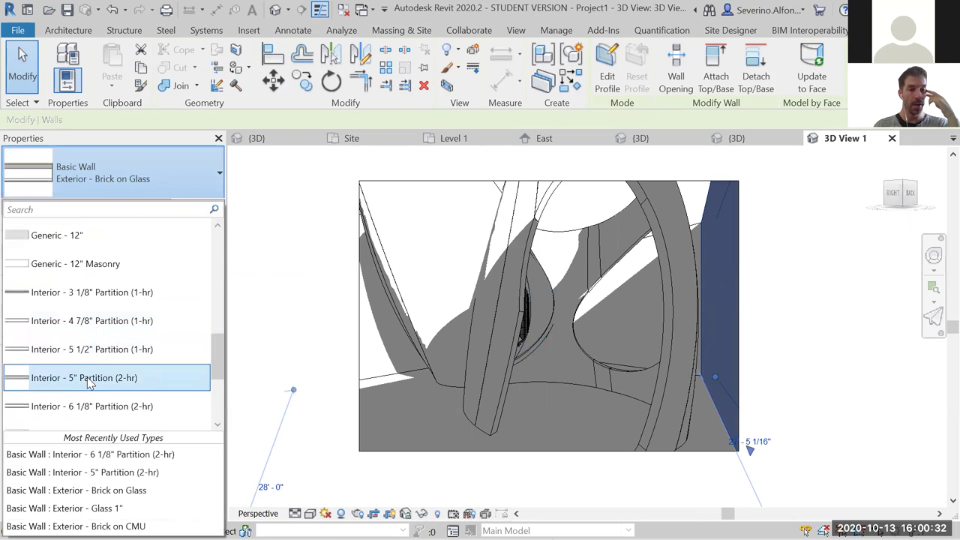
scroll(88, 381, down, 4)
click(87, 356)
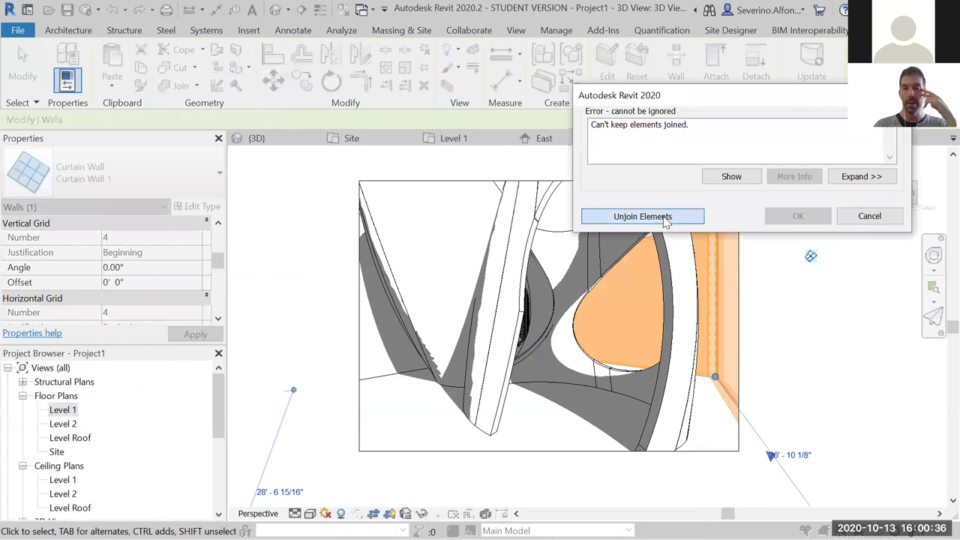
click(643, 216)
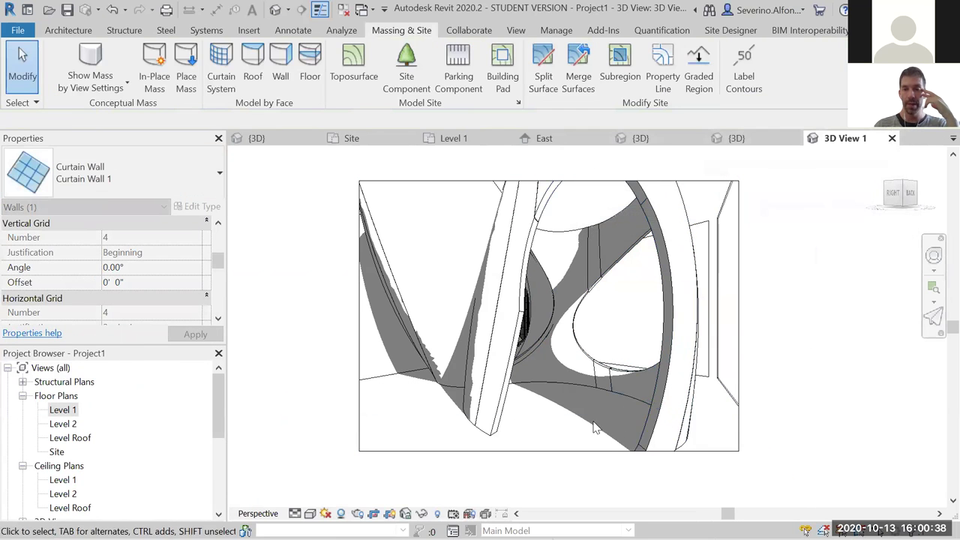
click(713, 285)
click(795, 296)
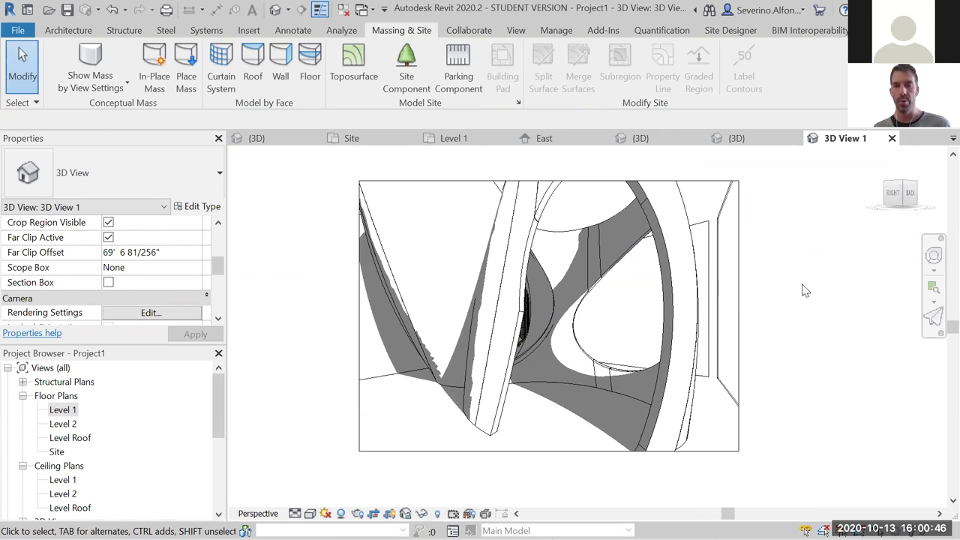
- Extend the left edge of the camera view's crop region slightly outward
click(360, 316)
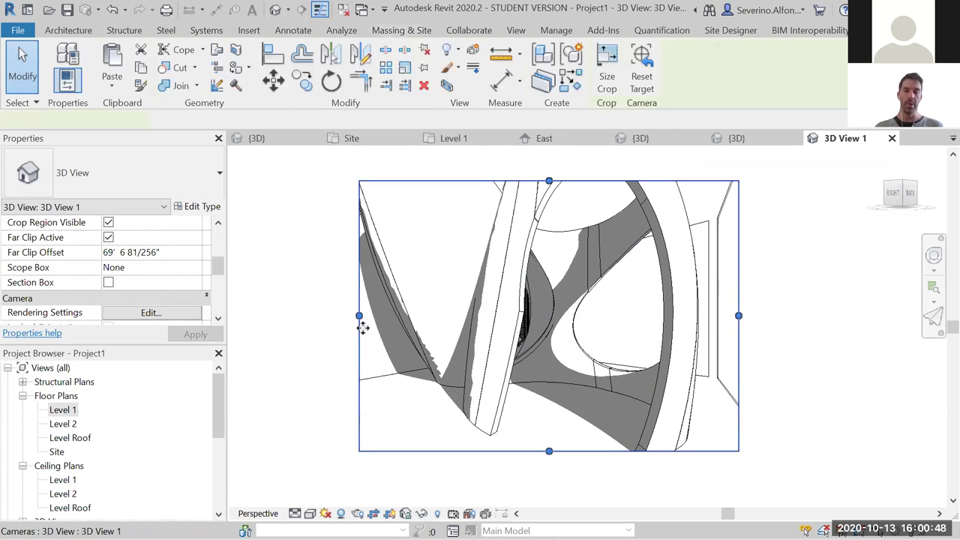
drag(360, 316, 332, 316)
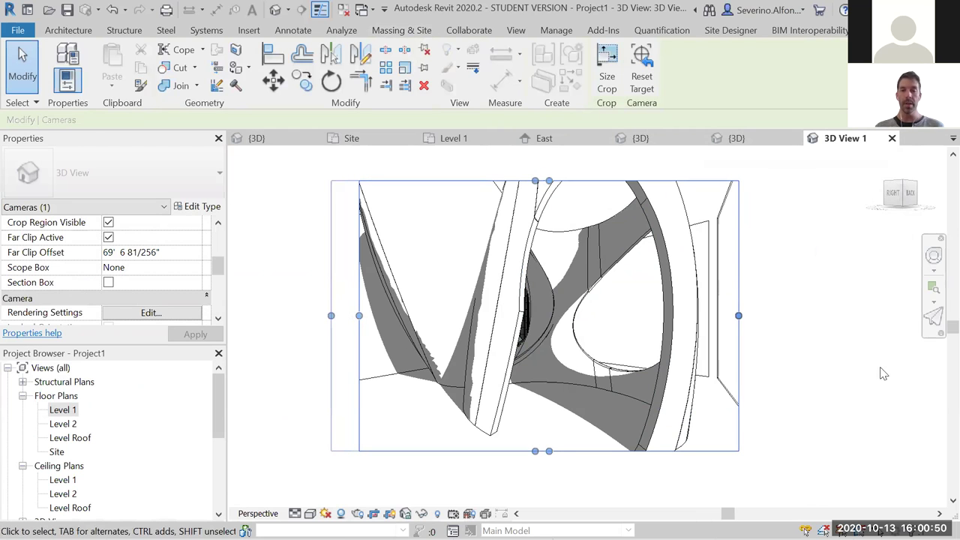
click(840, 377)
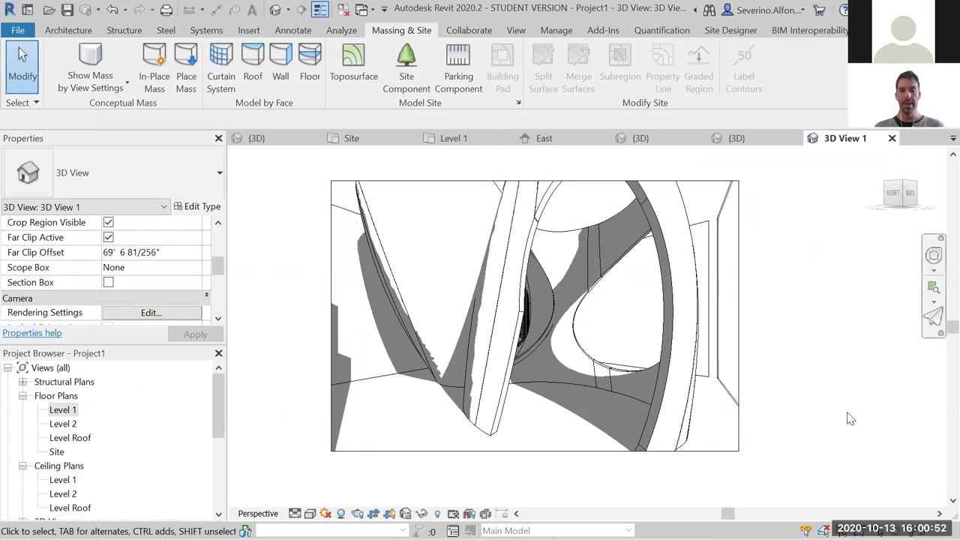
scroll(800, 381, up, 3)
scroll(810, 364, down, 3)
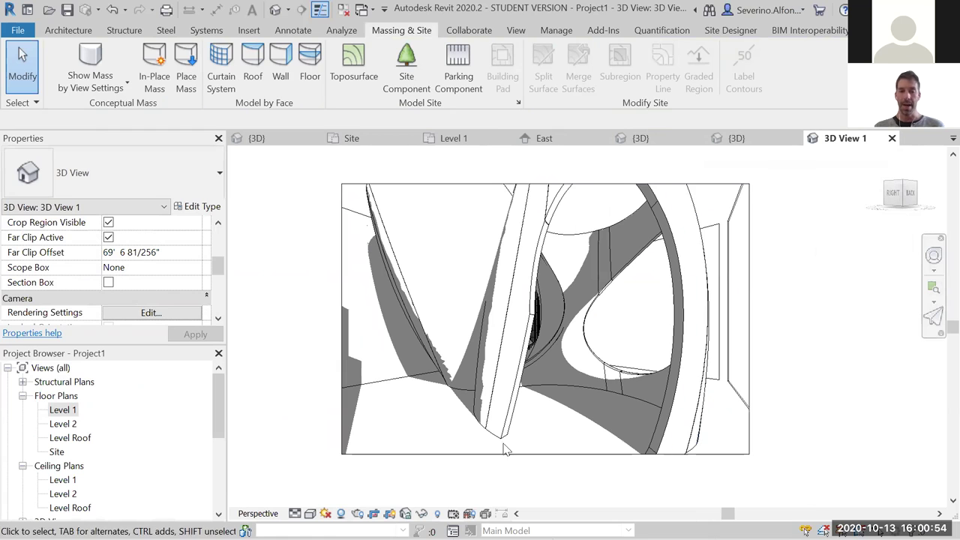
- Preview the camera view in the Shaded visual style and return it to Hidden Line
click(310, 513)
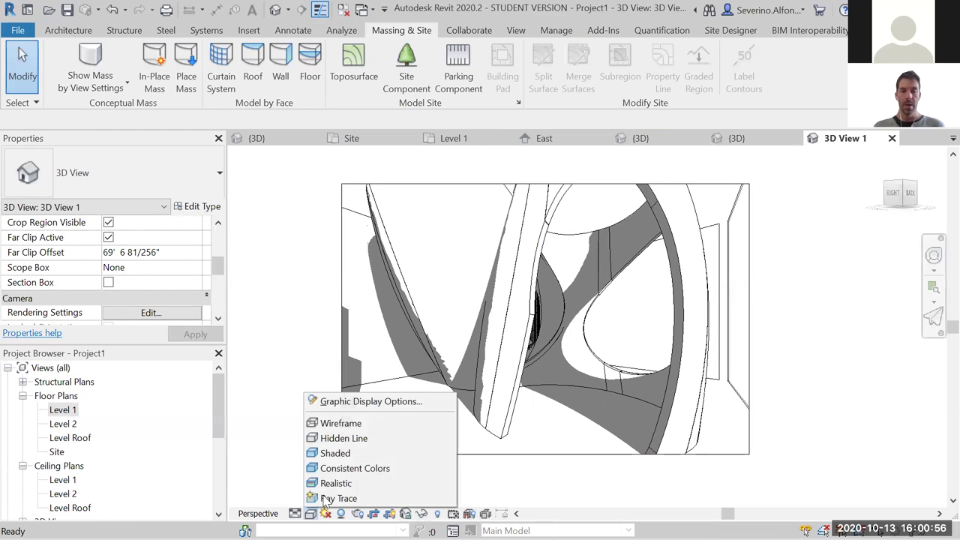
click(335, 452)
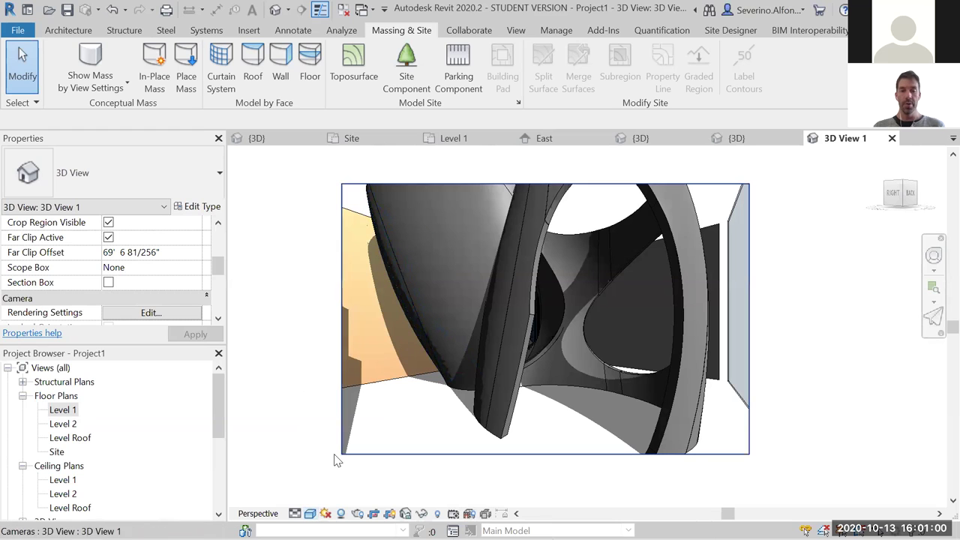
click(310, 513)
click(333, 438)
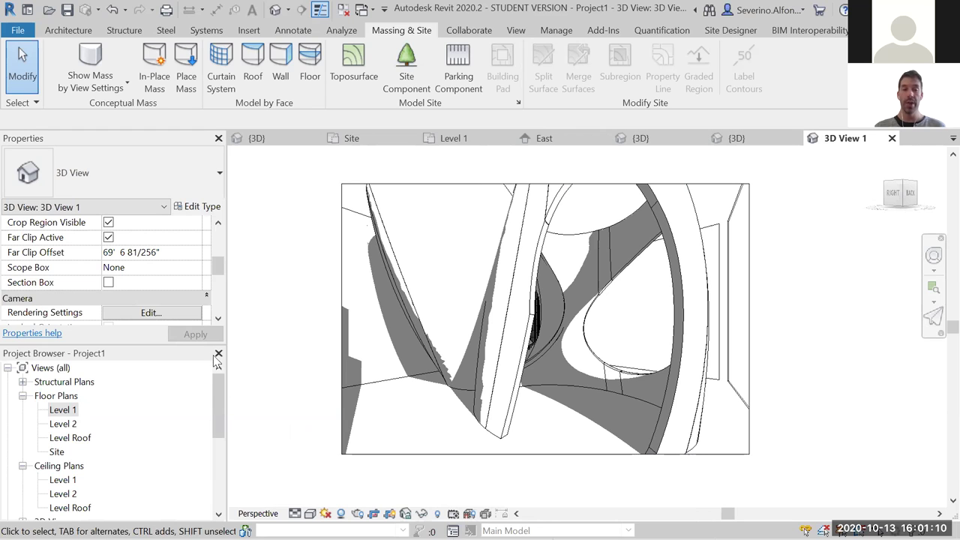
- Review the camera view's rendering settings and the Rendering dialog's quality, output and lighting options without changing them
mouse_move(216, 263)
mouse_down()
mouse_move(216, 312)
mouse_move(214, 265)
mouse_up()
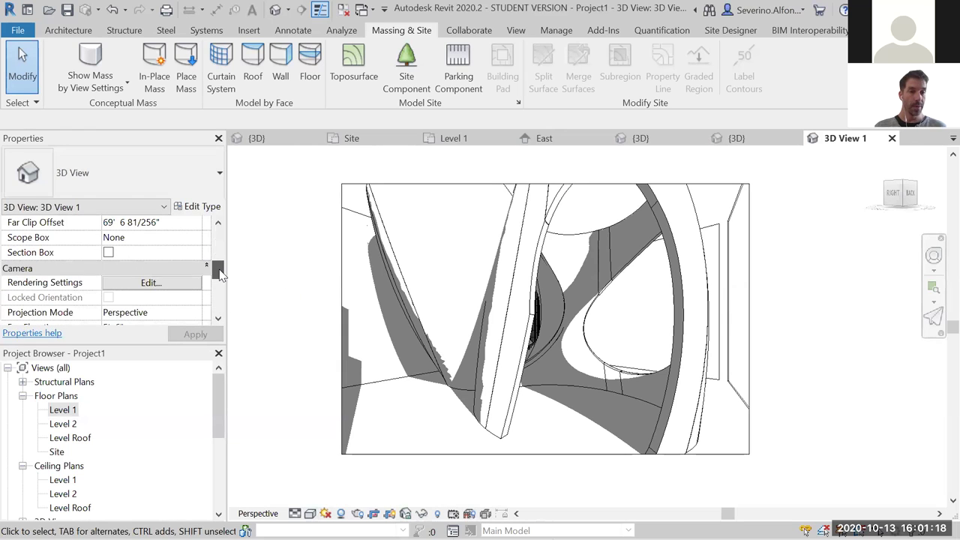
click(150, 283)
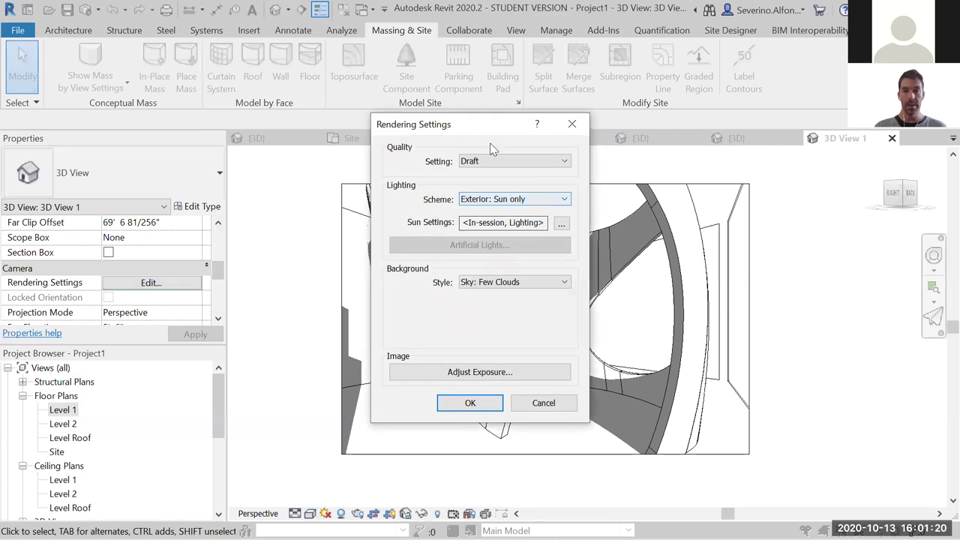
drag(477, 123, 341, 123)
click(438, 125)
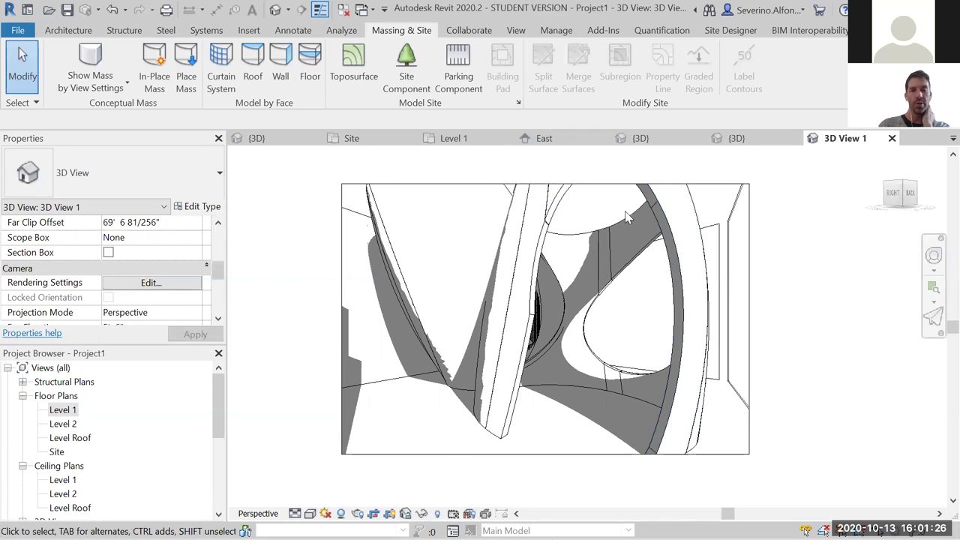
key(r)
key(r)
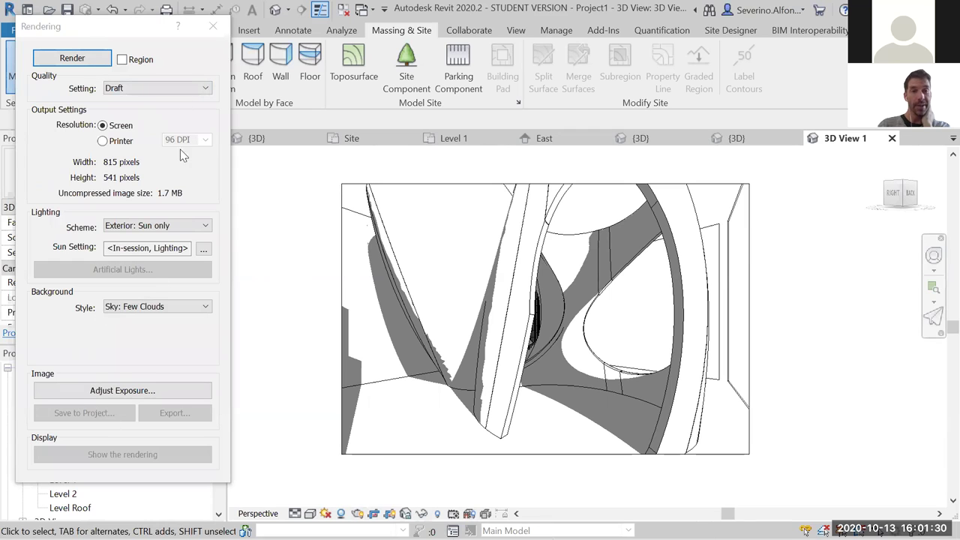
click(213, 26)
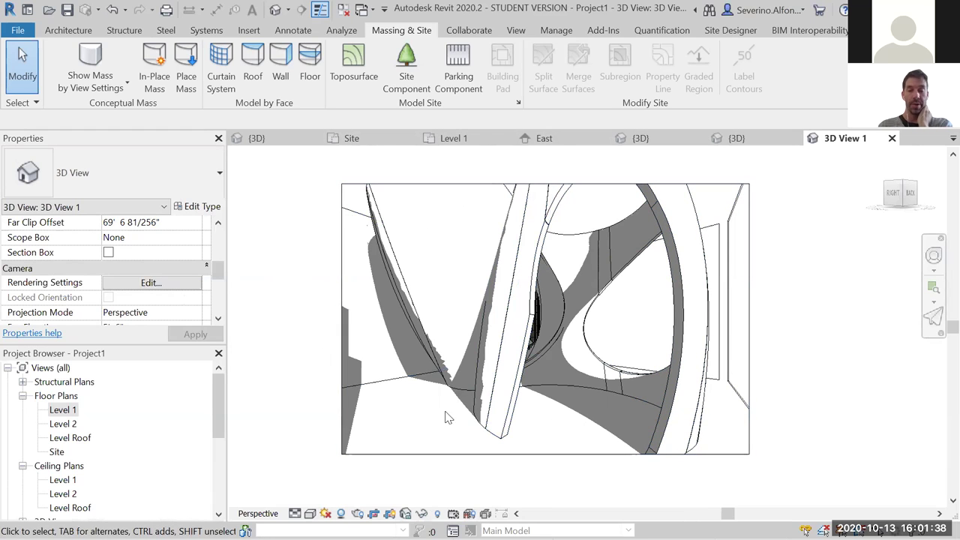
click(161, 282)
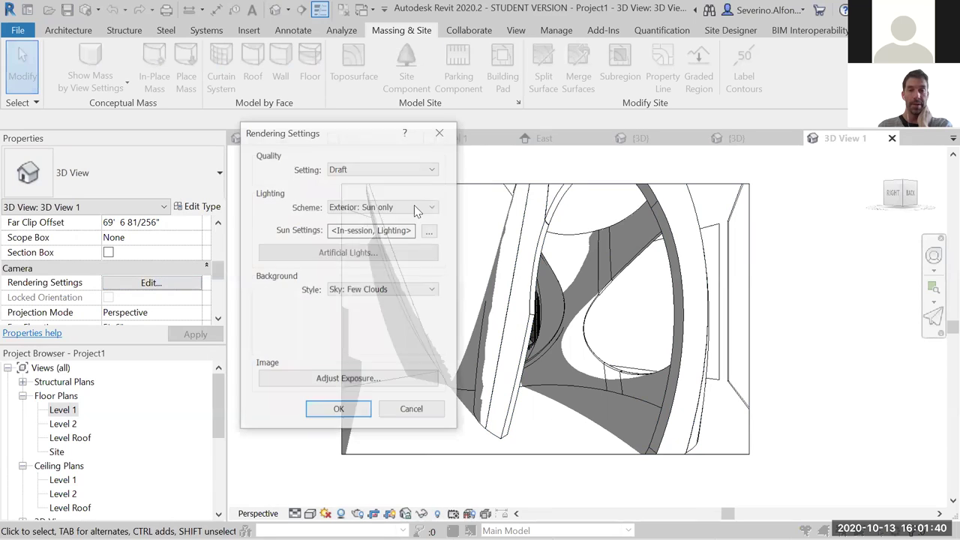
drag(351, 131, 209, 126)
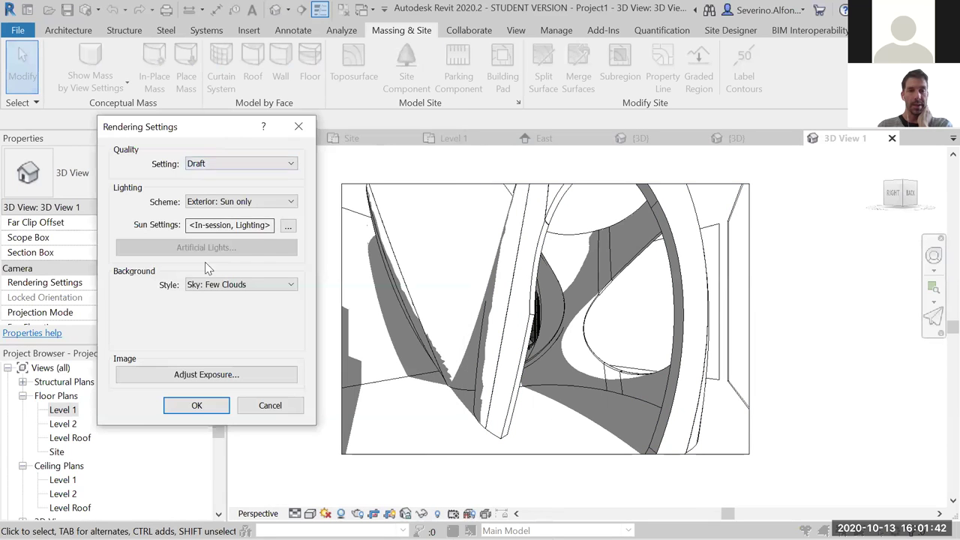
click(302, 132)
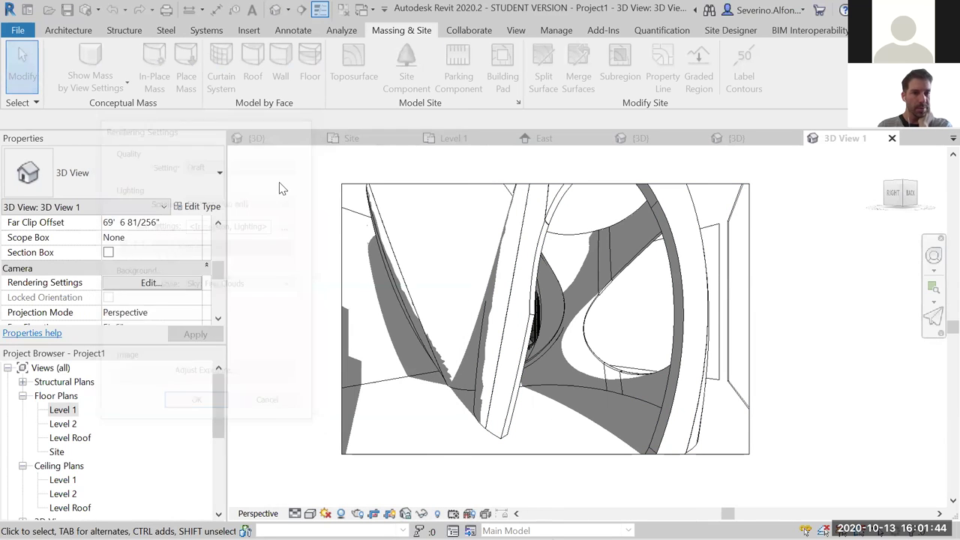
- Turn on ambient shadows in the camera view's graphic display options and apply the change
scroll(218, 283, down, 1)
drag(217, 282, 217, 247)
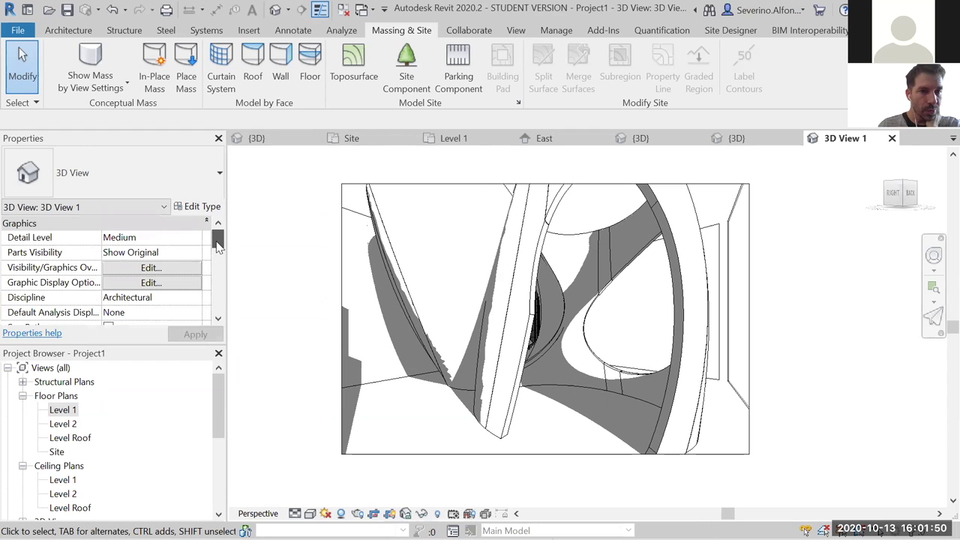
click(139, 268)
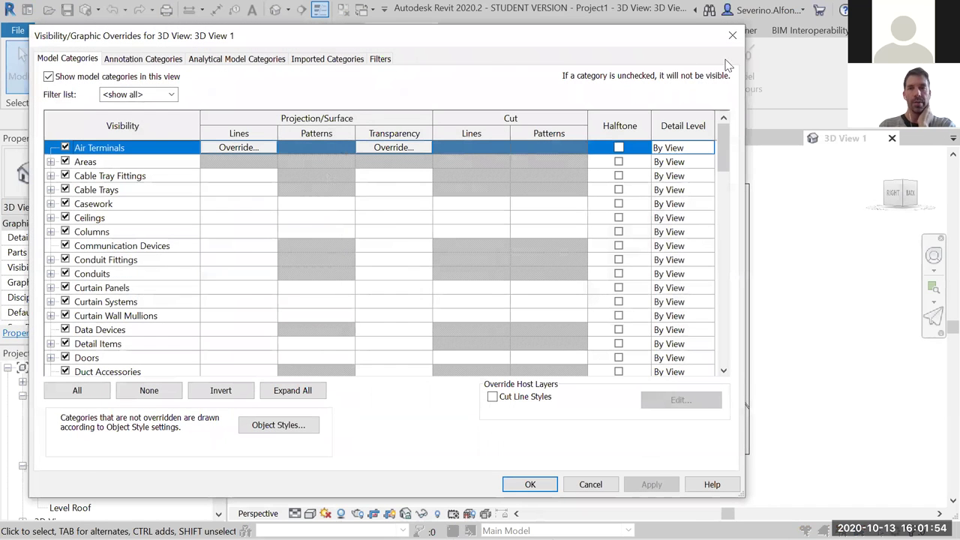
key(Escape)
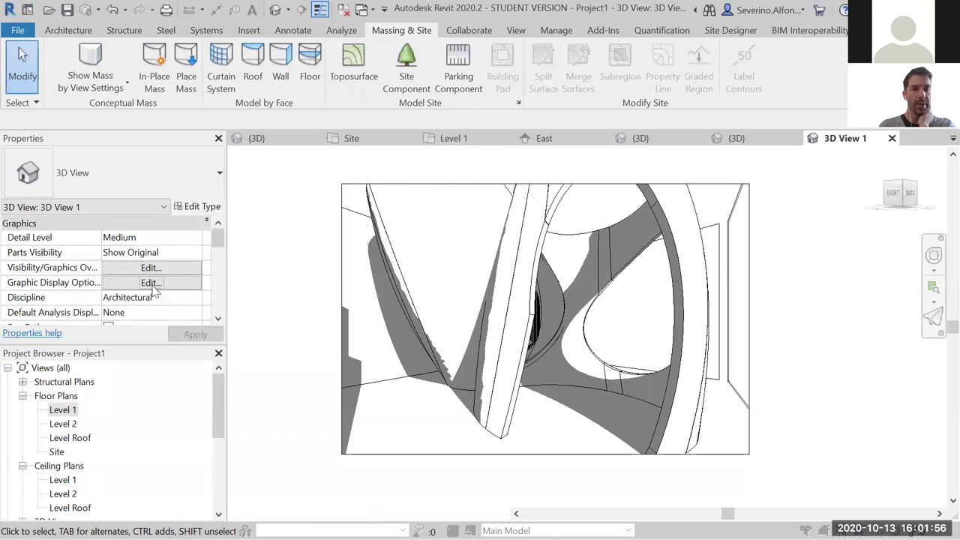
click(151, 282)
drag(461, 128, 183, 87)
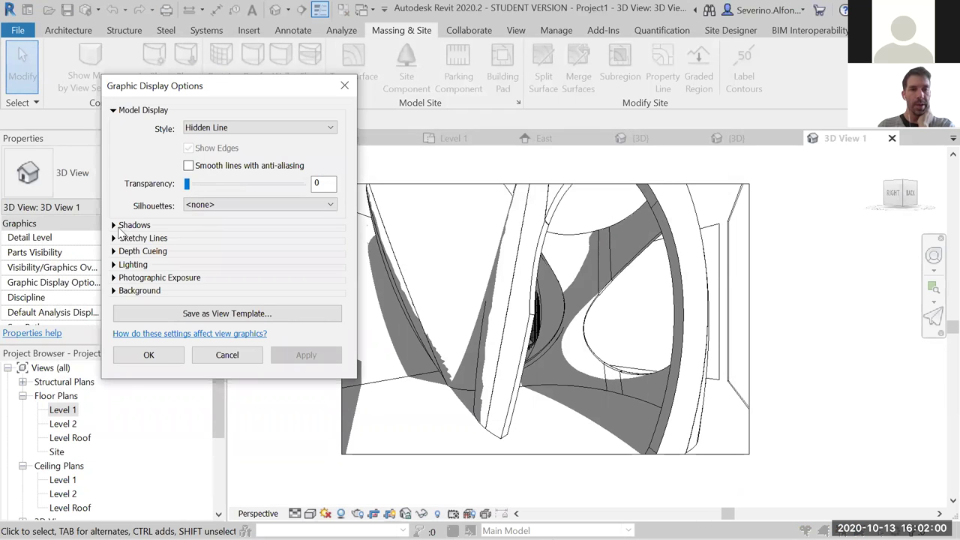
click(114, 225)
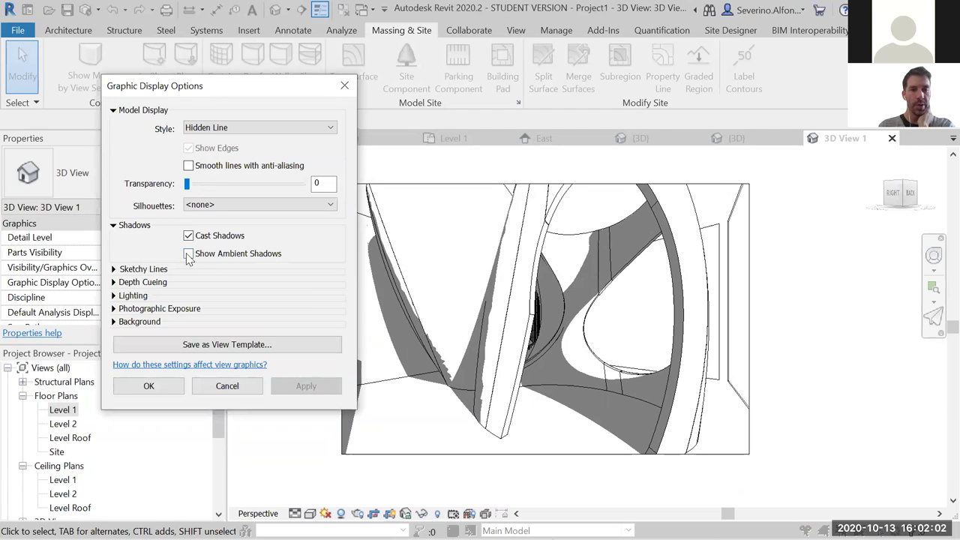
click(189, 254)
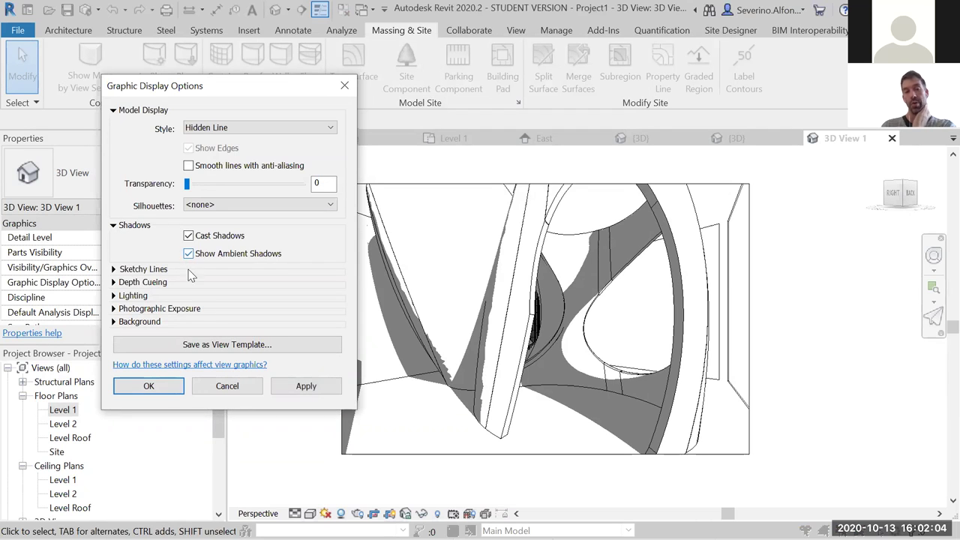
click(300, 391)
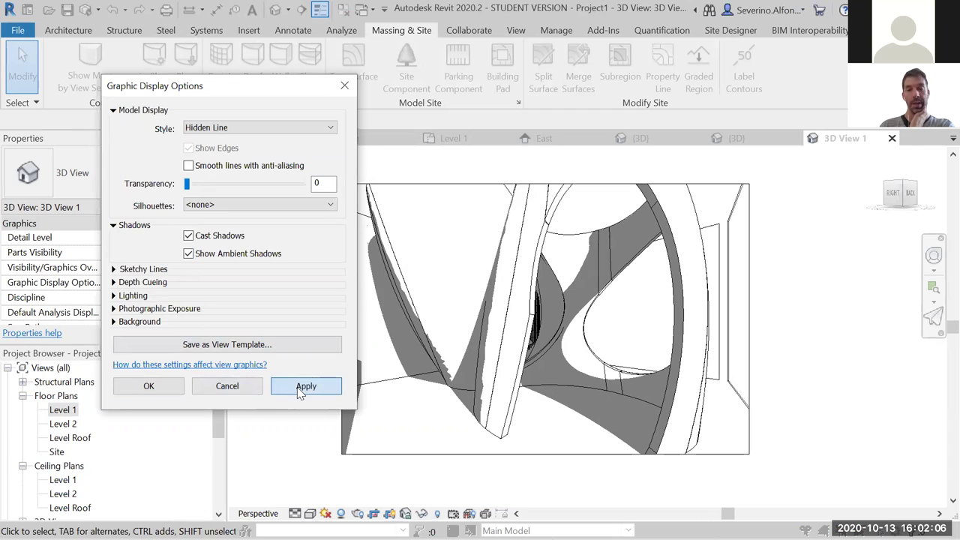
- Set the camera view's lighting to ambient light 20 and shadows 25, and apply the changes
click(114, 295)
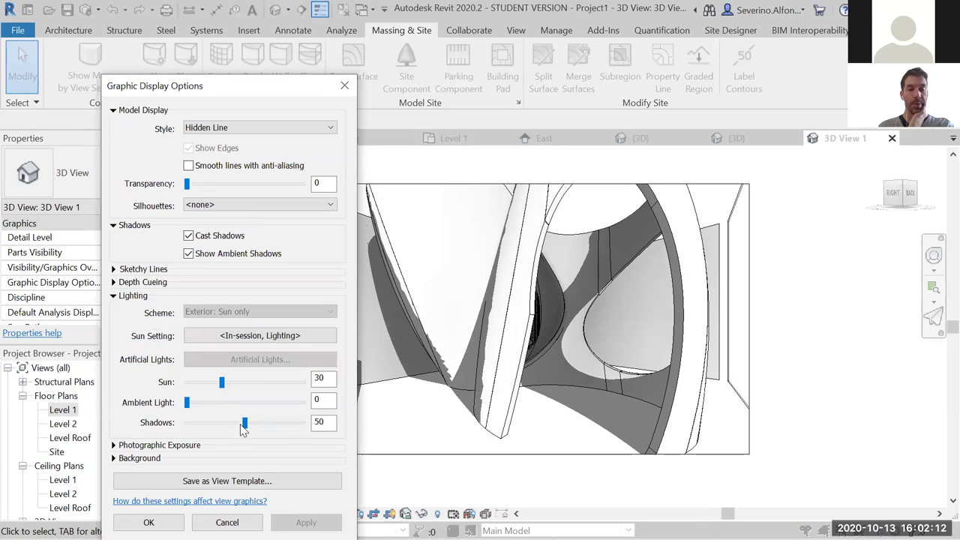
drag(246, 422, 215, 423)
click(296, 522)
click(306, 522)
click(300, 519)
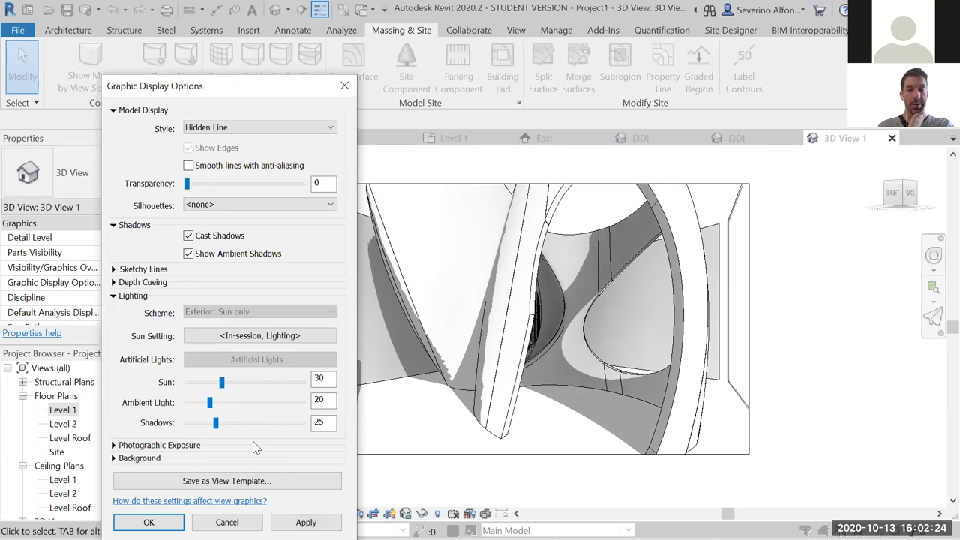
click(302, 519)
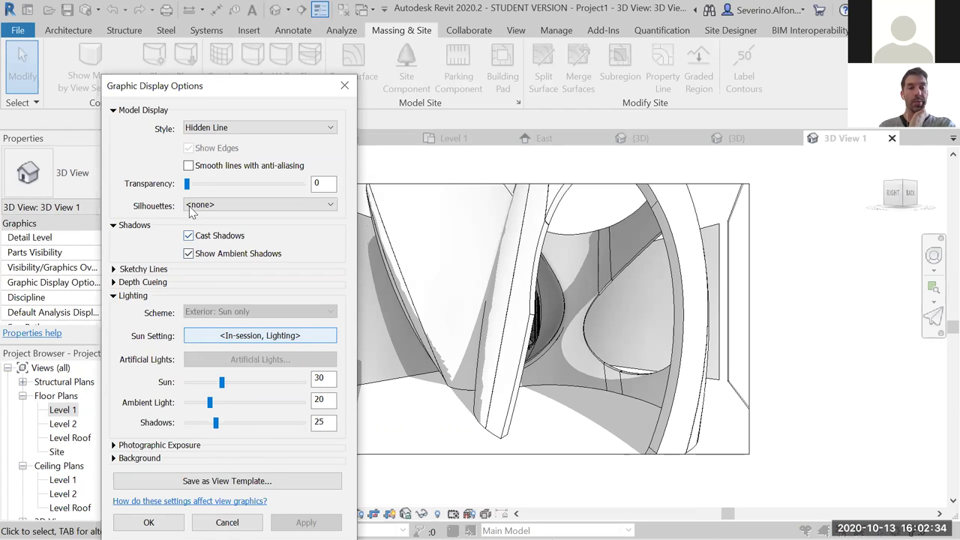
- Try smooth lines with anti-aliasing in the camera view, turn it off again, and accept the graphic display options
click(188, 166)
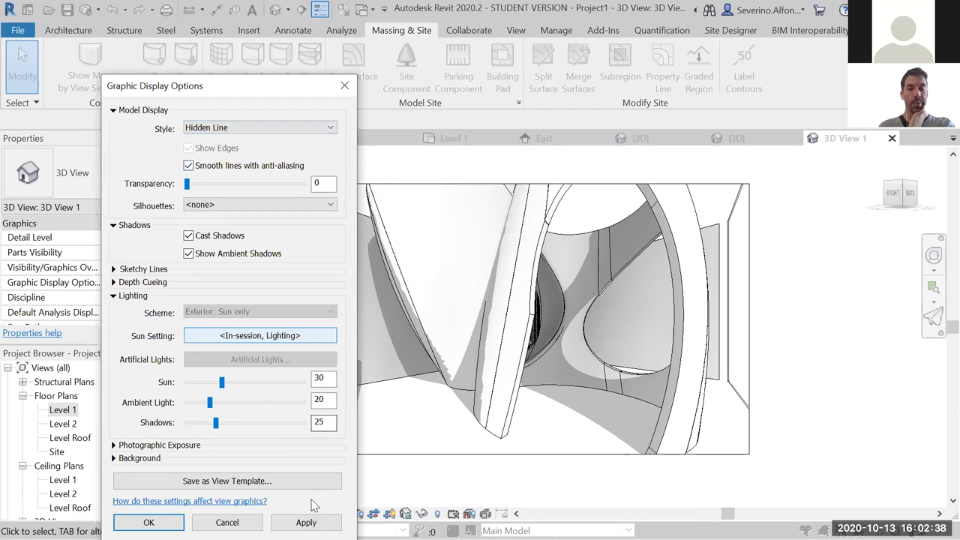
click(306, 522)
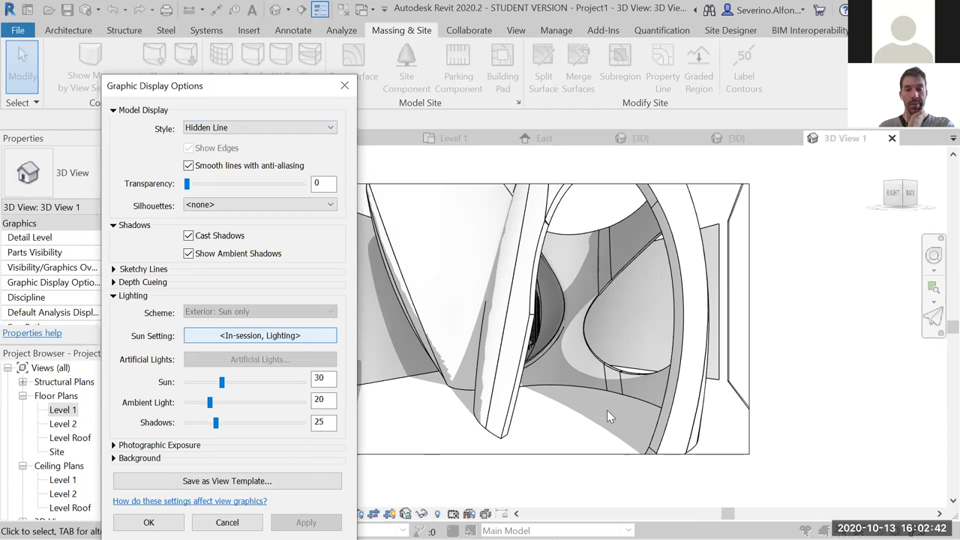
click(188, 165)
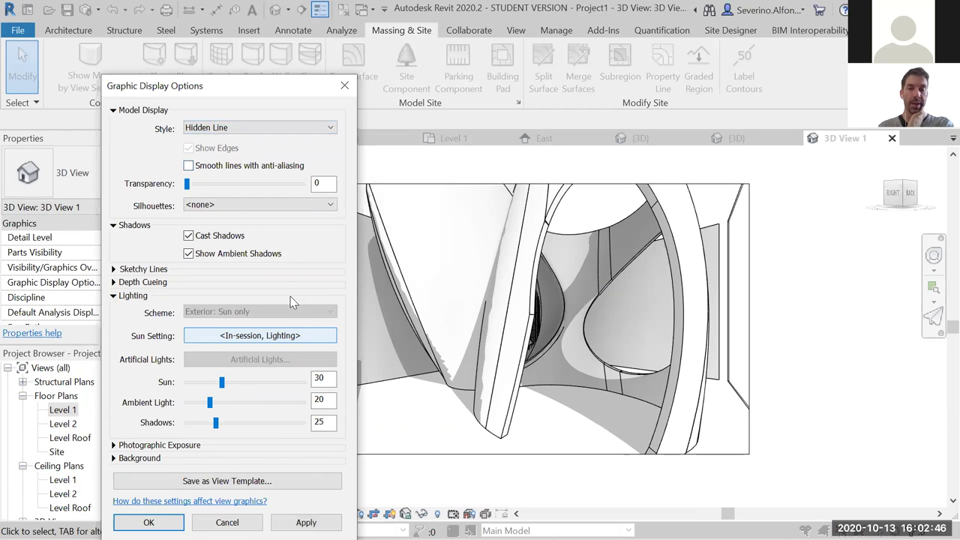
click(306, 522)
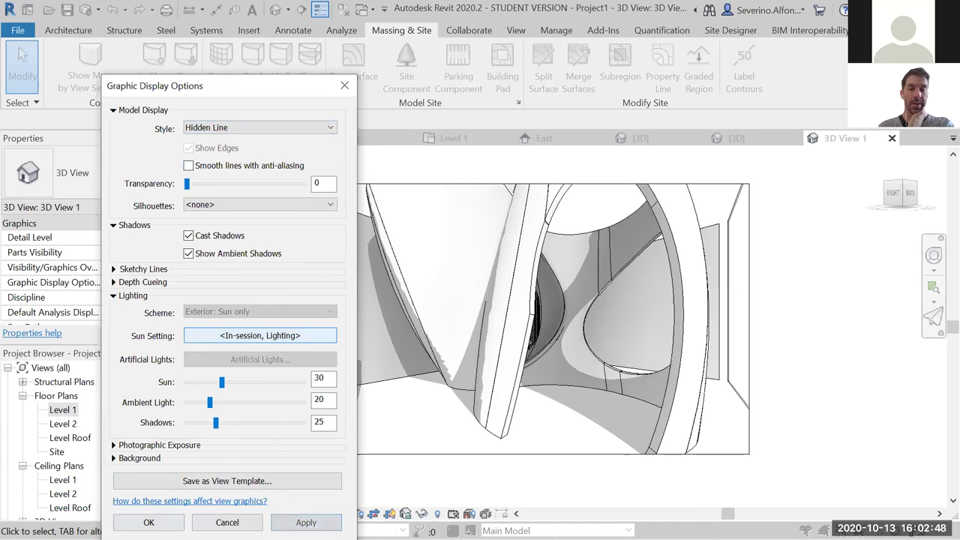
click(148, 521)
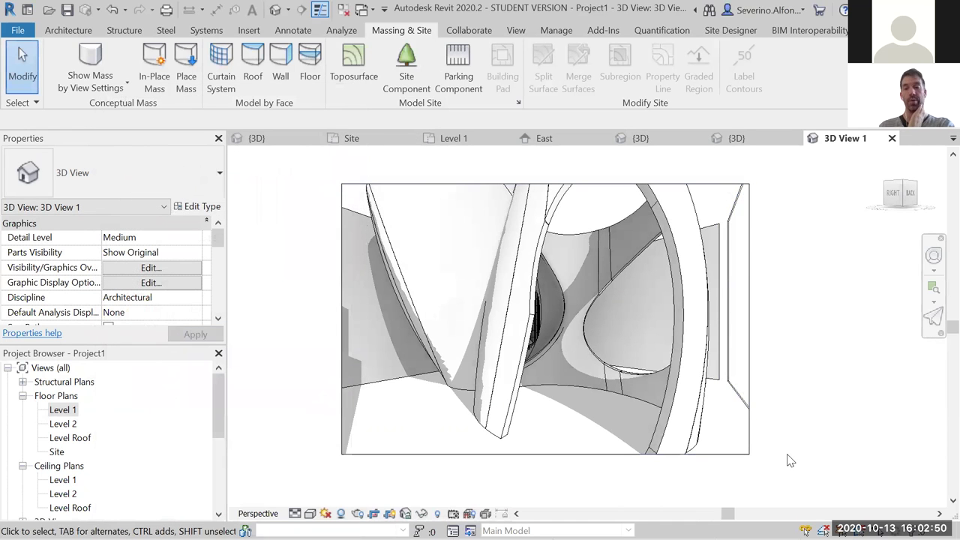
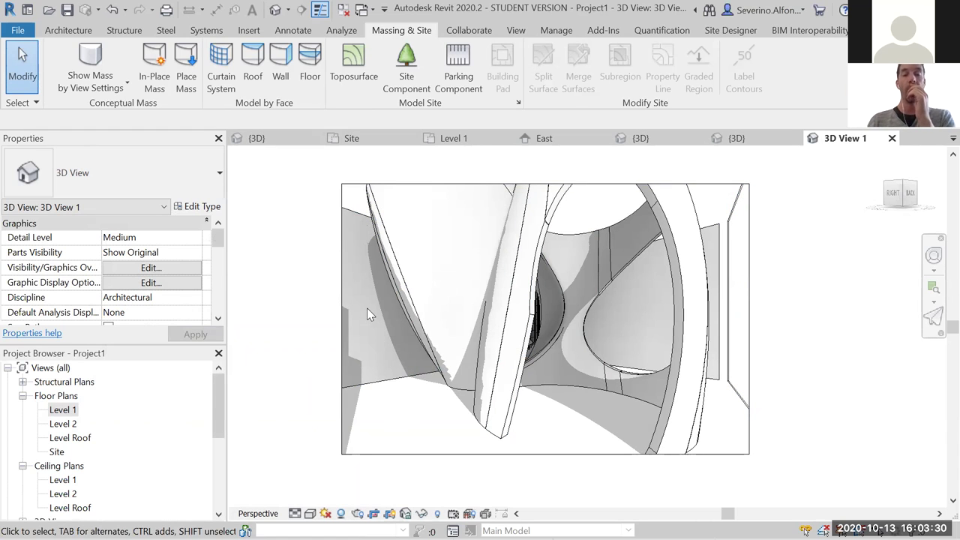
- Open the Level 1 floor plan and set its detail level to Medium
double_click(73, 411)
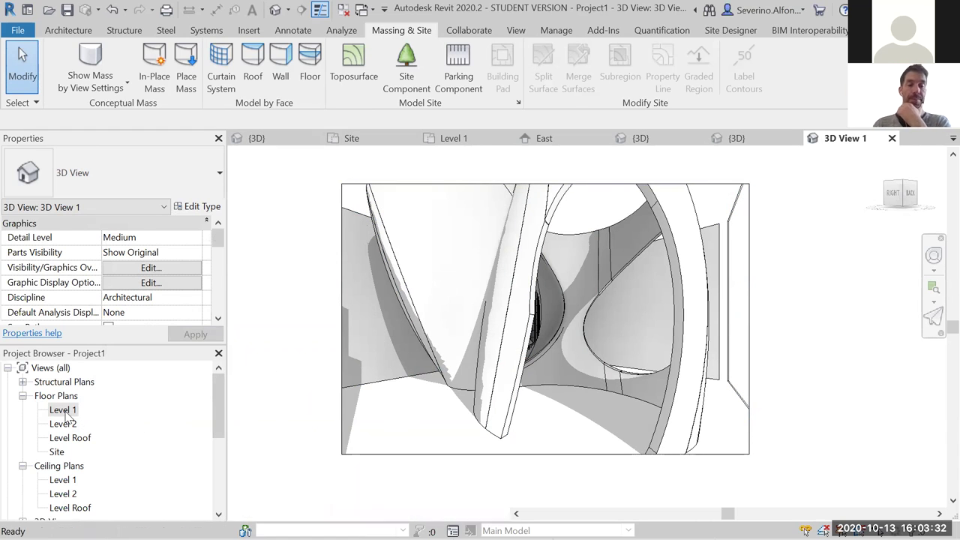
middle_drag(518, 416, 590, 428)
scroll(396, 418, up, 2)
mouse_move(397, 418)
middle_down()
mouse_move(375, 456)
mouse_move(340, 400)
mouse_move(346, 371)
middle_up()
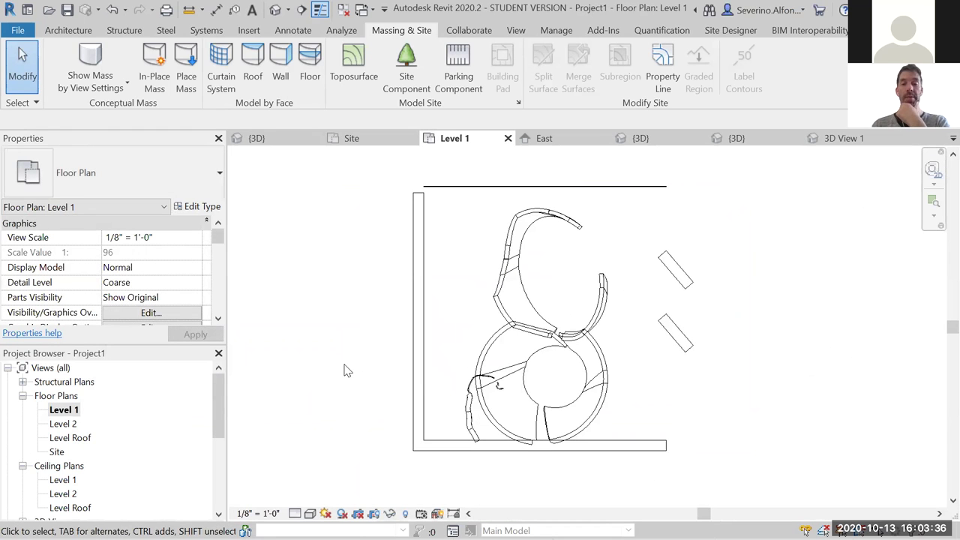
scroll(417, 255, up, 5)
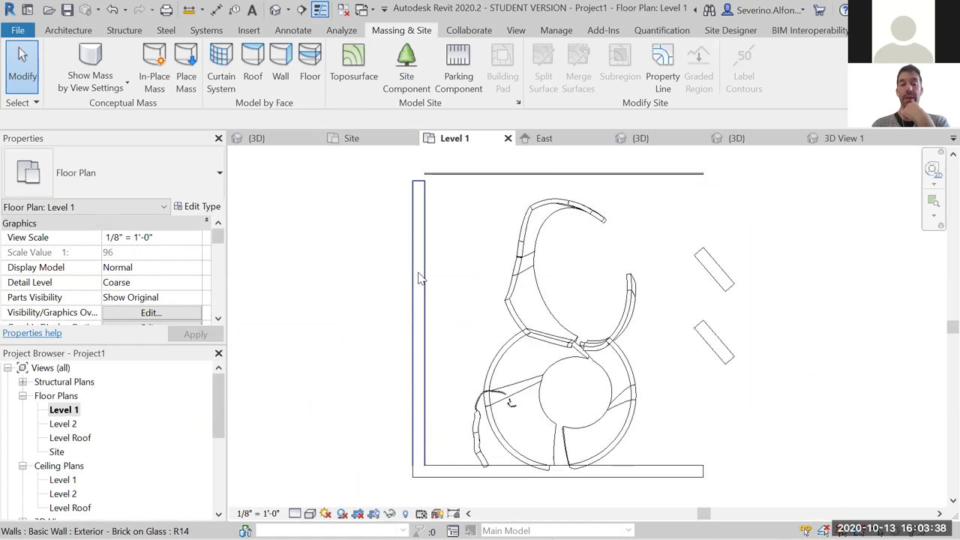
scroll(439, 370, down, 3)
scroll(500, 381, down, 2)
middle_drag(393, 279, 391, 263)
click(294, 512)
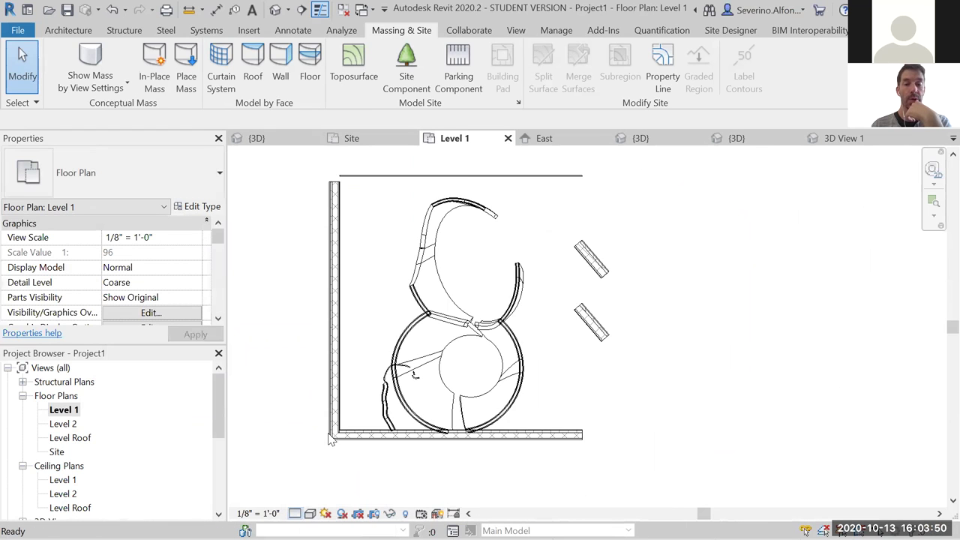
- Examine the layers of the brick exterior walls and the curved interior partitions in the Level 1 plan
scroll(332, 438, up, 5)
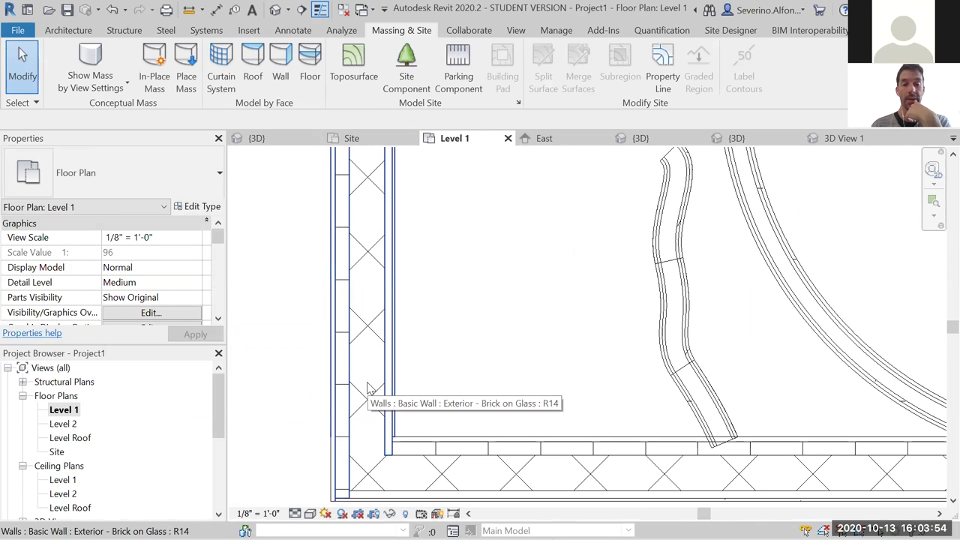
middle_drag(513, 371, 380, 377)
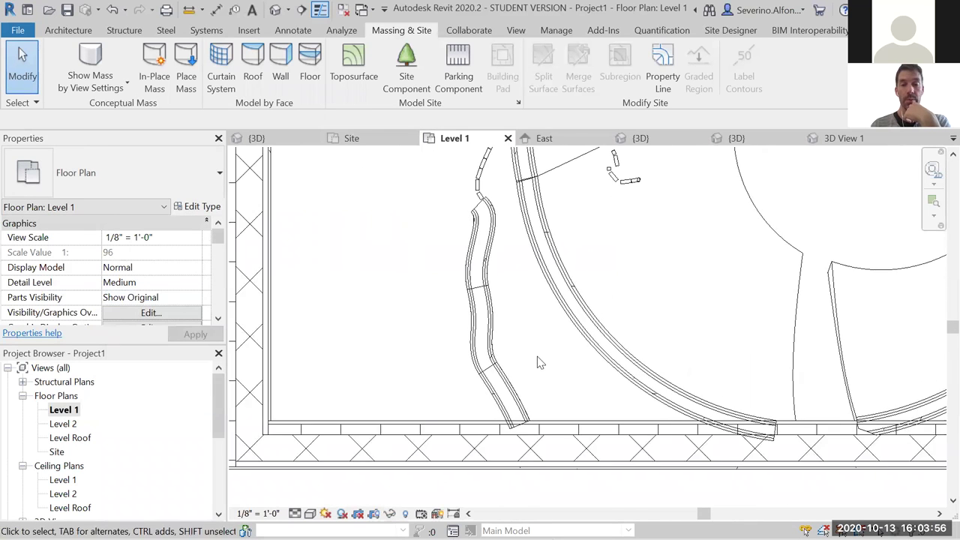
scroll(514, 369, up, 2)
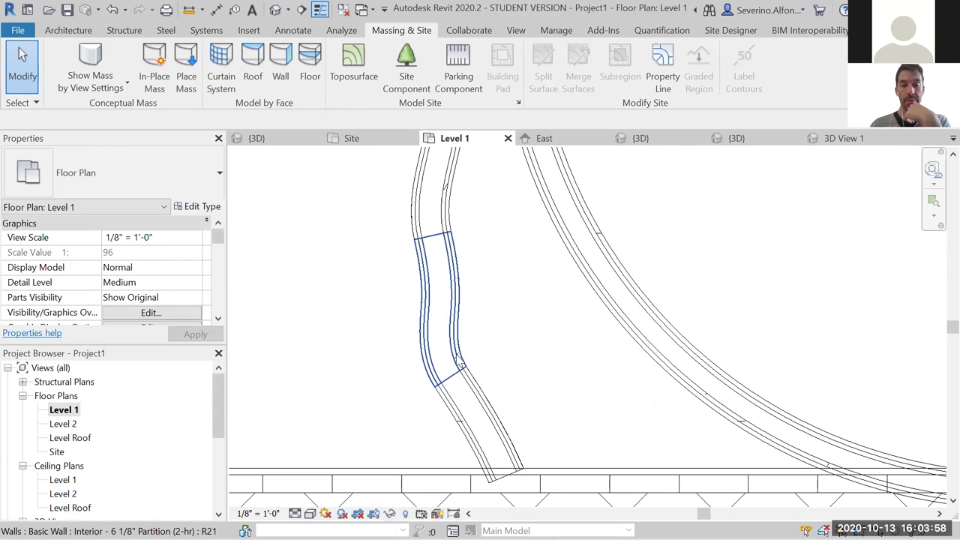
middle_drag(483, 339, 485, 407)
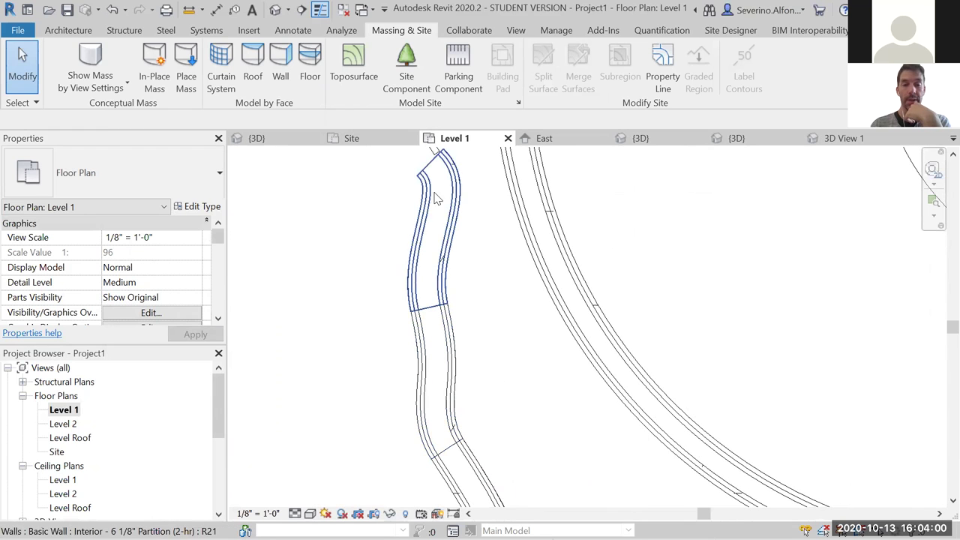
scroll(532, 394, down, 2)
middle_drag(532, 394, 459, 437)
scroll(428, 291, down, 3)
middle_drag(548, 392, 427, 383)
scroll(427, 382, down, 1)
middle_drag(387, 317, 413, 330)
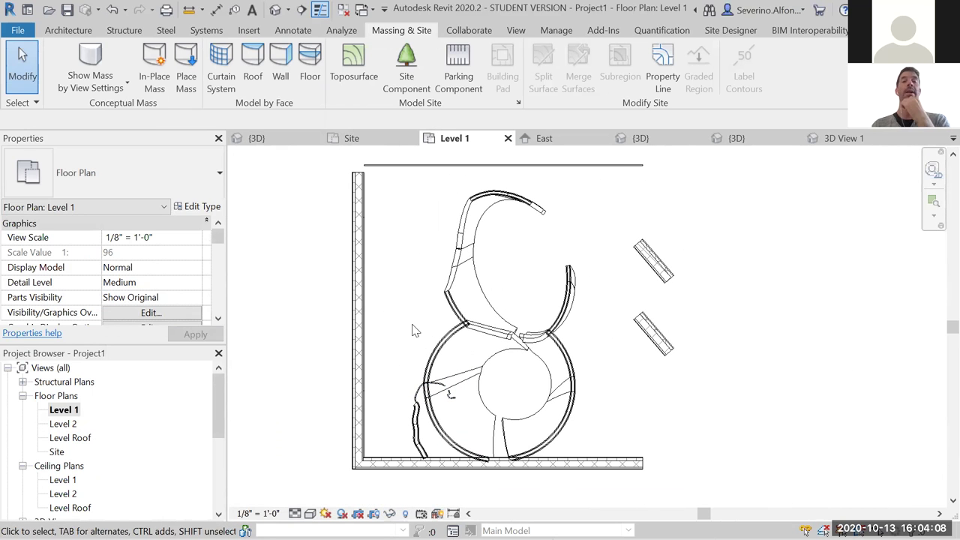
middle_drag(337, 299, 334, 313)
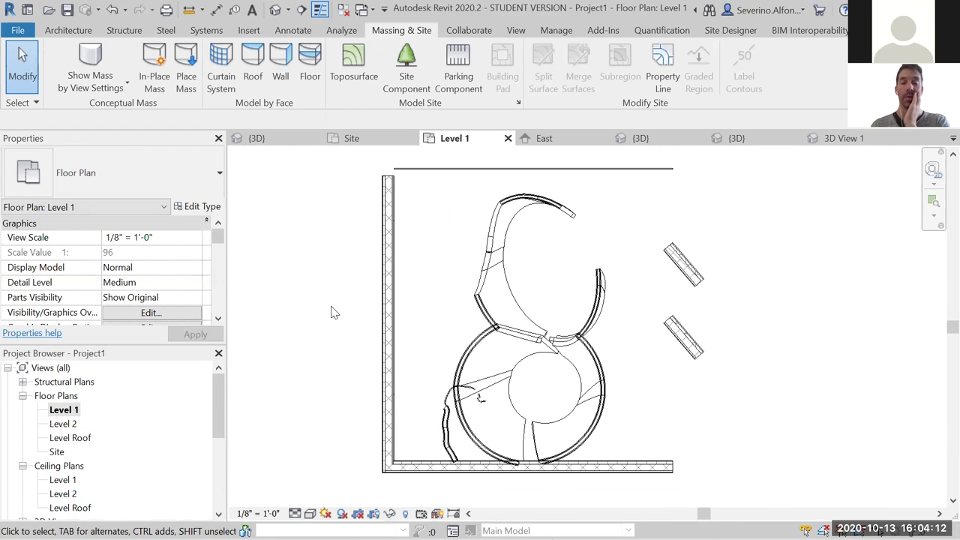
middle_drag(335, 314, 328, 311)
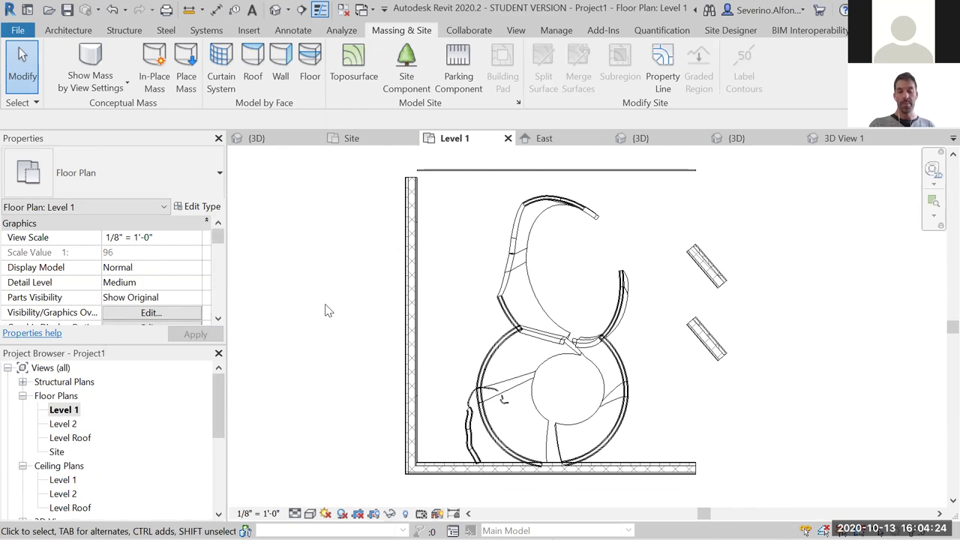
- Review the graphic override options for the Walls category in the Level 1 plan and close the settings without changes
key(v)
key(v)
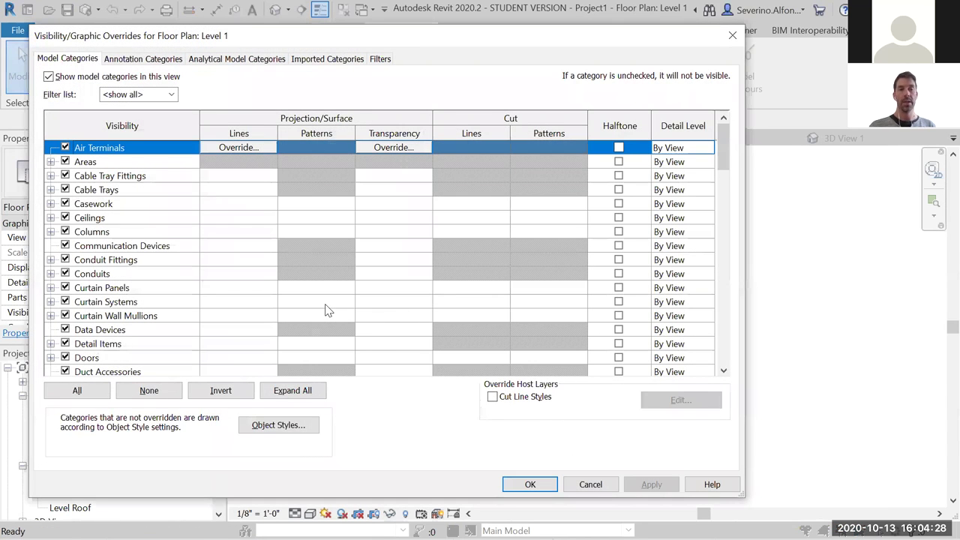
drag(420, 42, 545, 41)
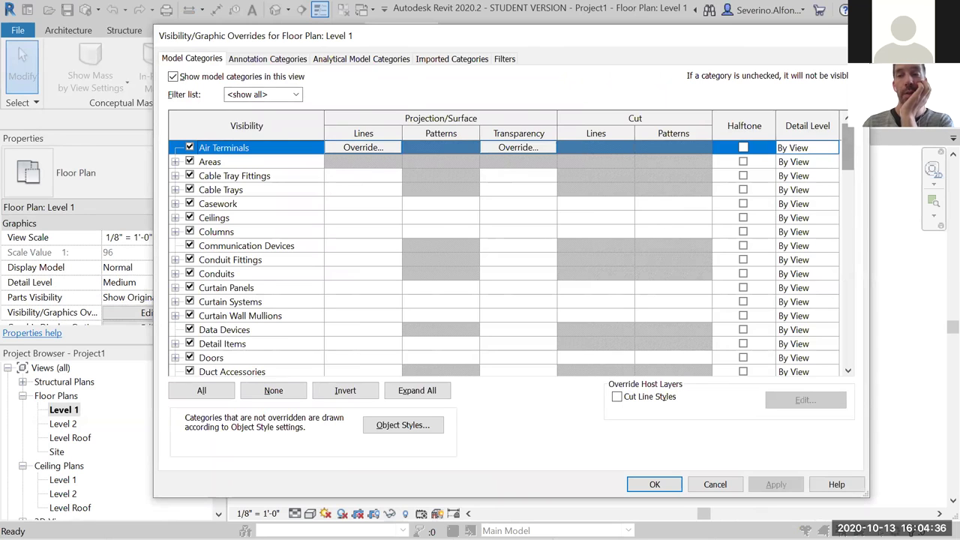
drag(851, 143, 729, 290)
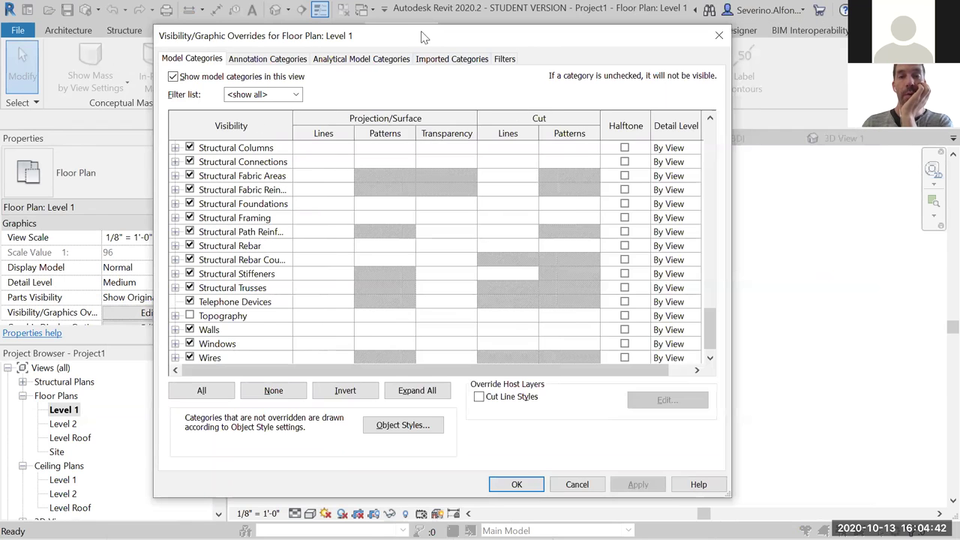
drag(411, 41, 186, 56)
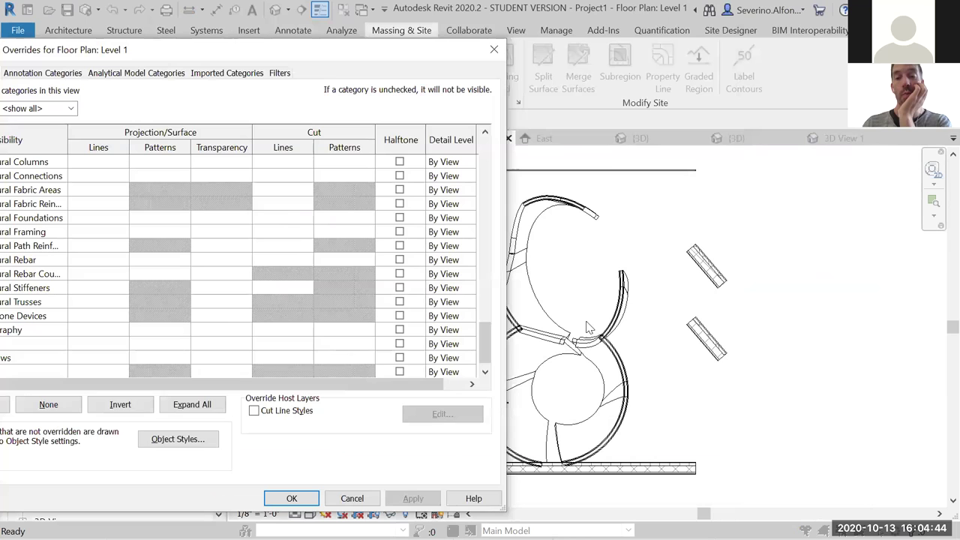
drag(303, 49, 454, 51)
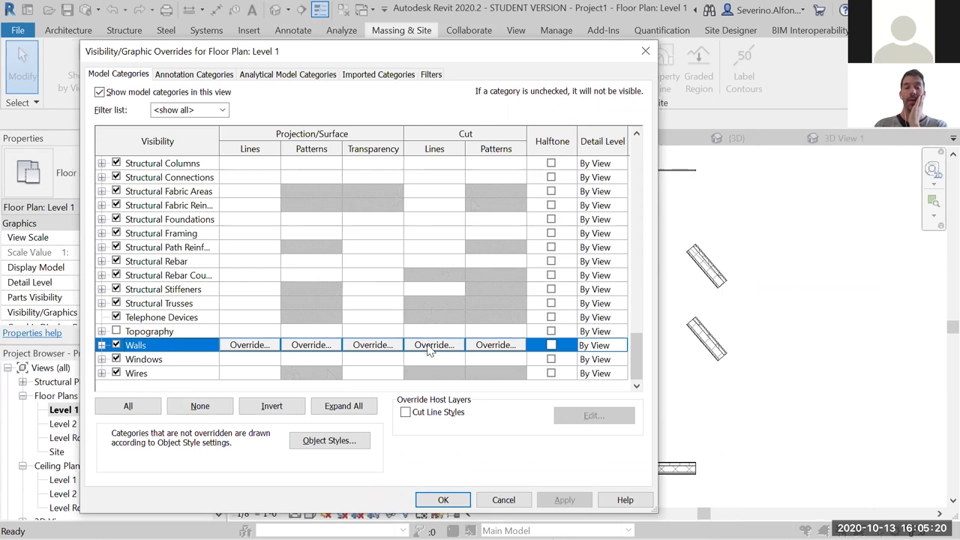
click(645, 52)
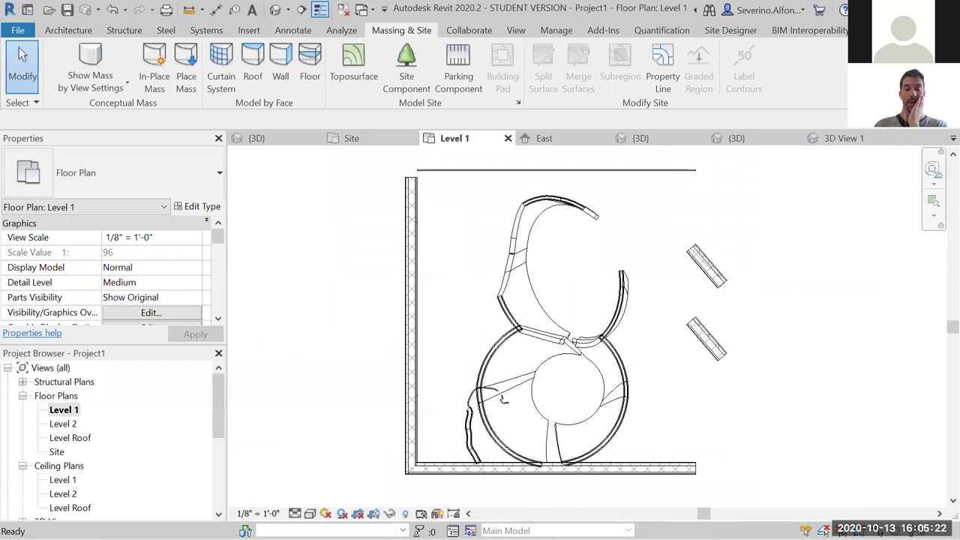
- Set the Level 1 plan's detail level to Coarse
click(311, 513)
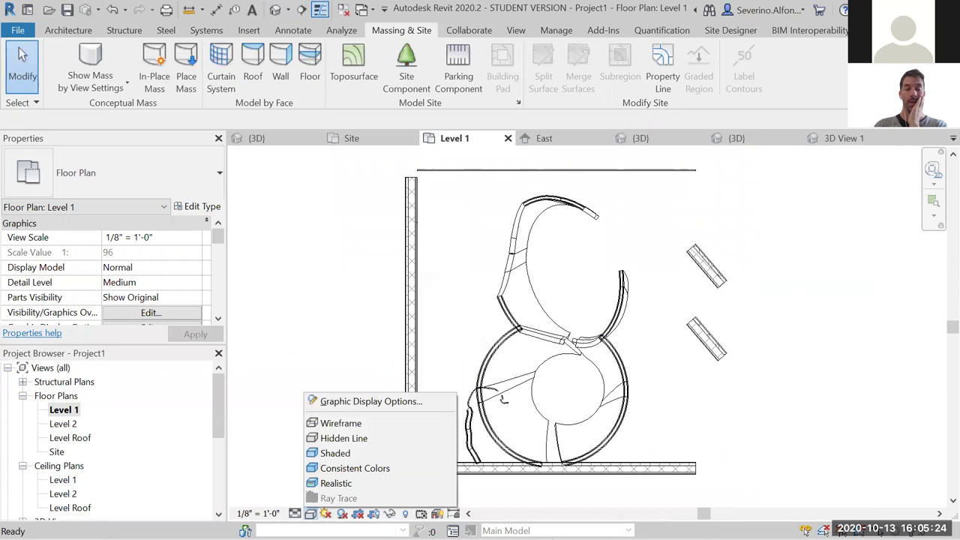
click(294, 514)
click(318, 468)
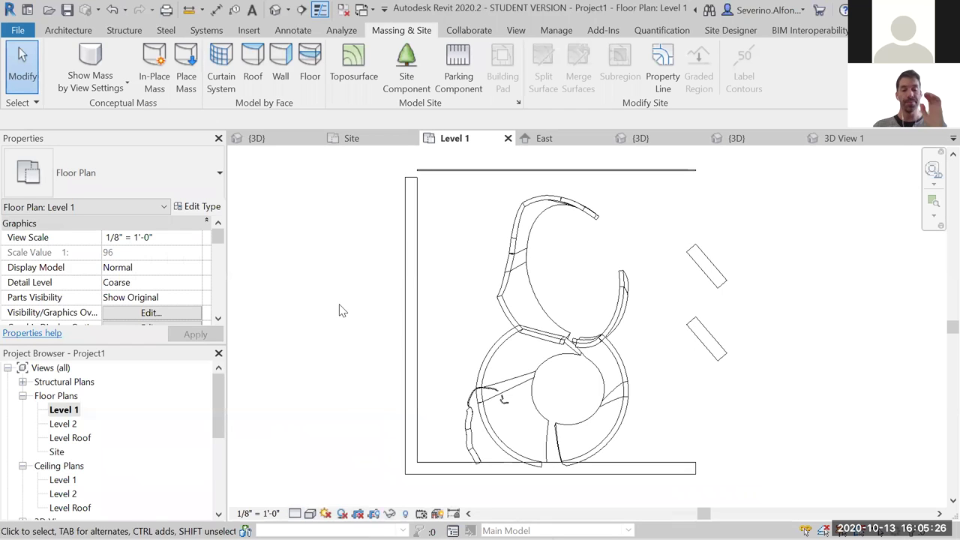
- Override the cut line color of the Walls category with Red in the Level 1 view
key(v)
key(v)
click(160, 233)
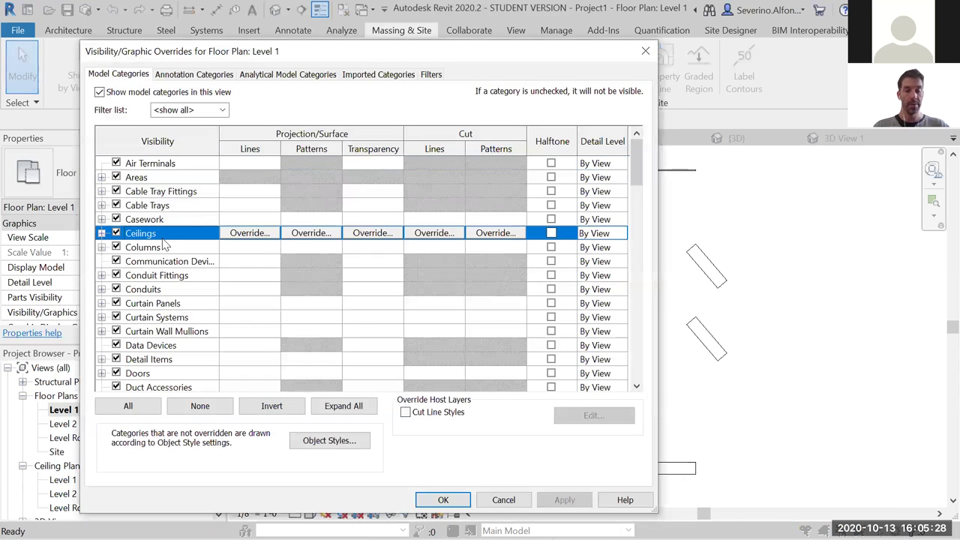
key(w)
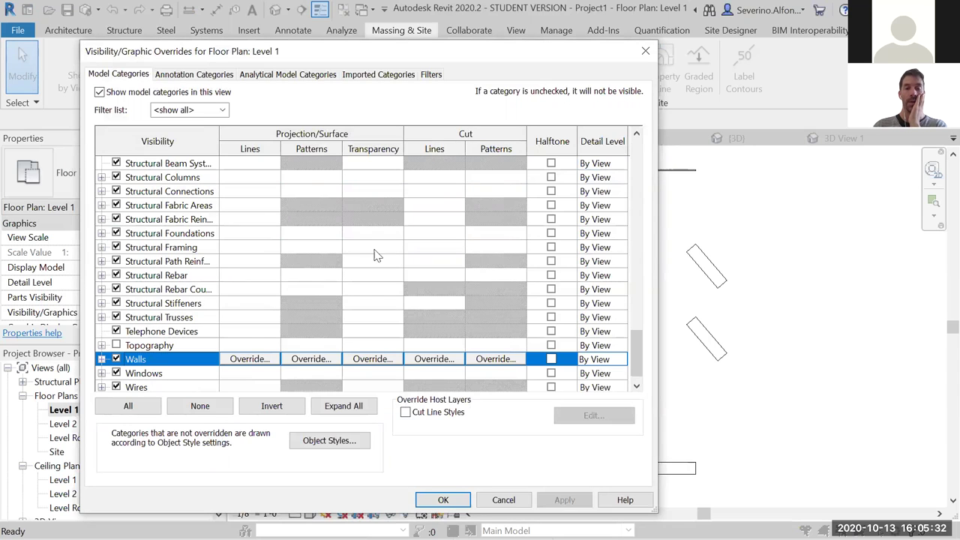
click(425, 360)
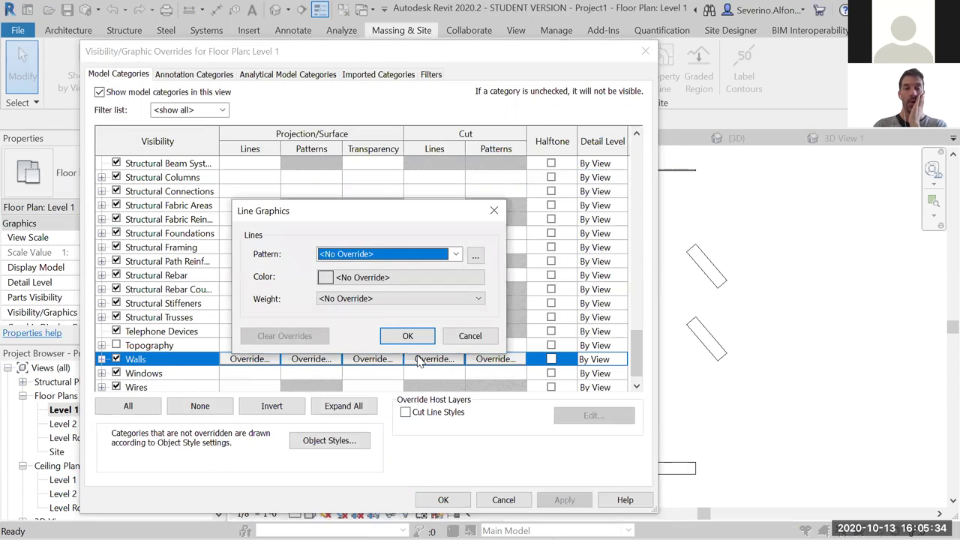
click(357, 279)
click(231, 295)
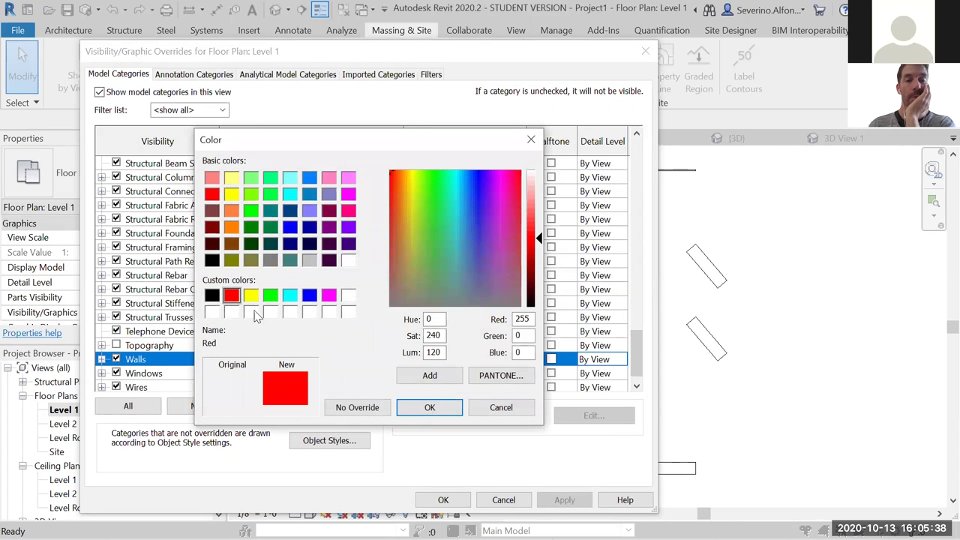
click(430, 407)
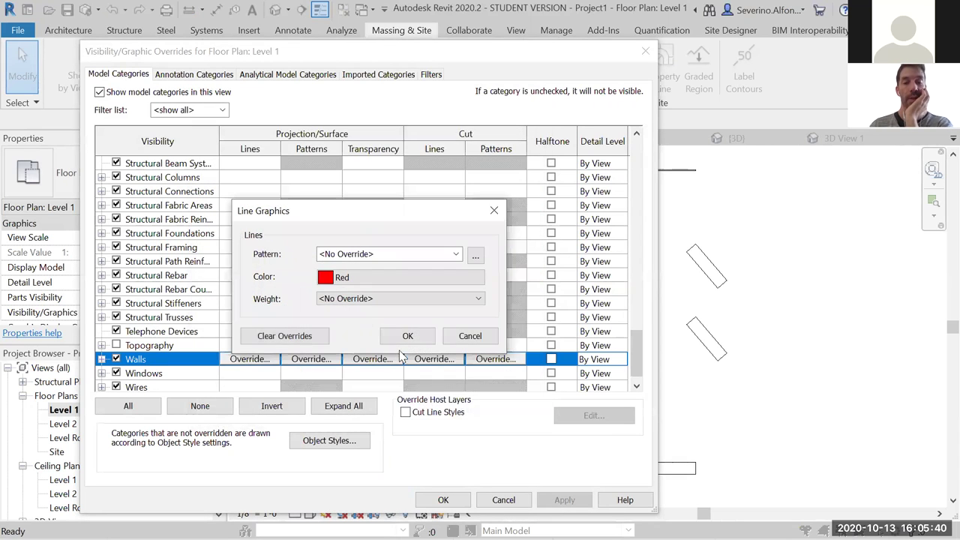
- Set the walls' cut line override to weight 3 and the Solid pattern, and accept the view's graphic overrides
click(372, 299)
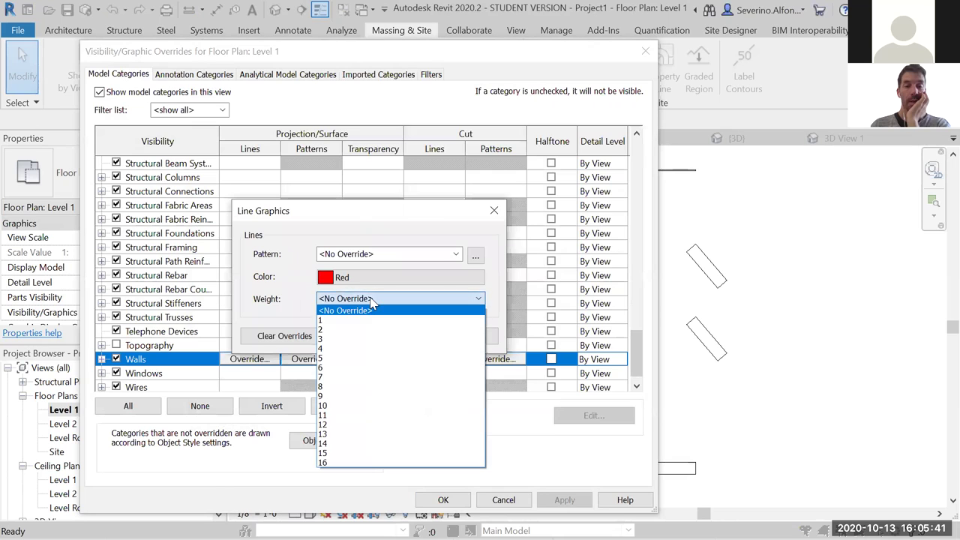
click(357, 339)
click(456, 255)
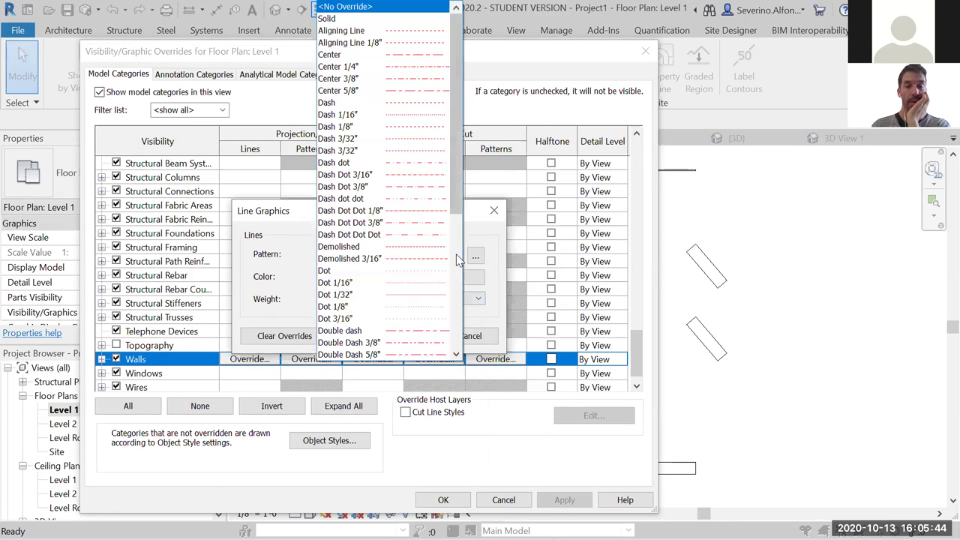
click(337, 19)
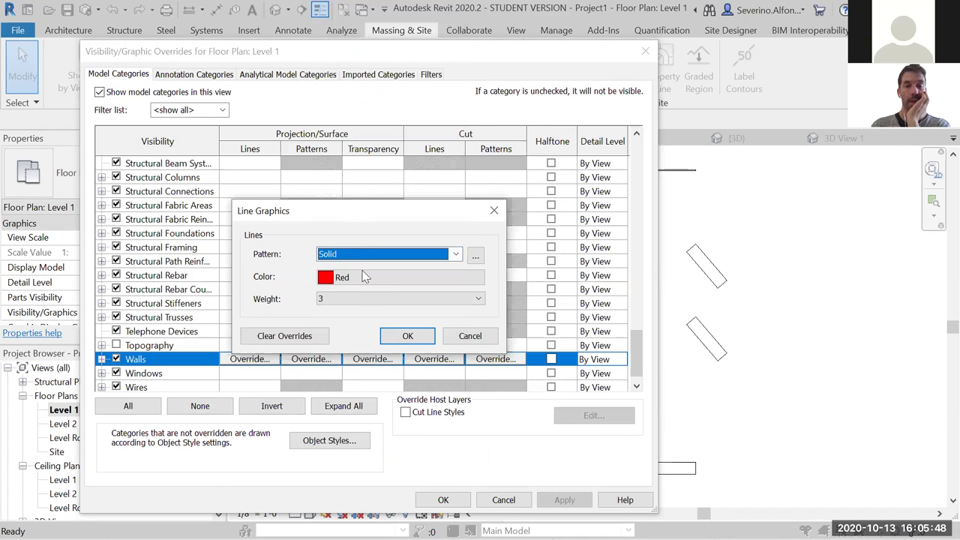
click(408, 337)
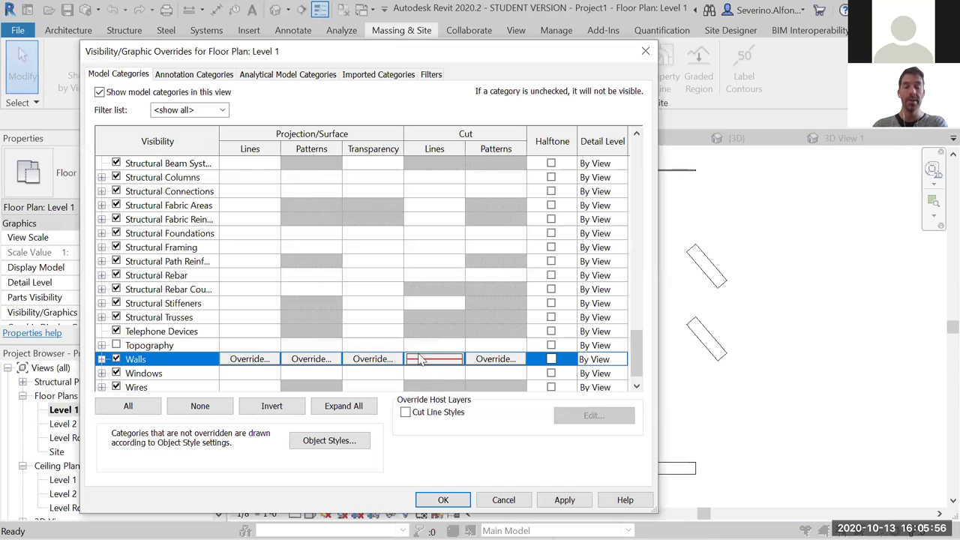
click(440, 500)
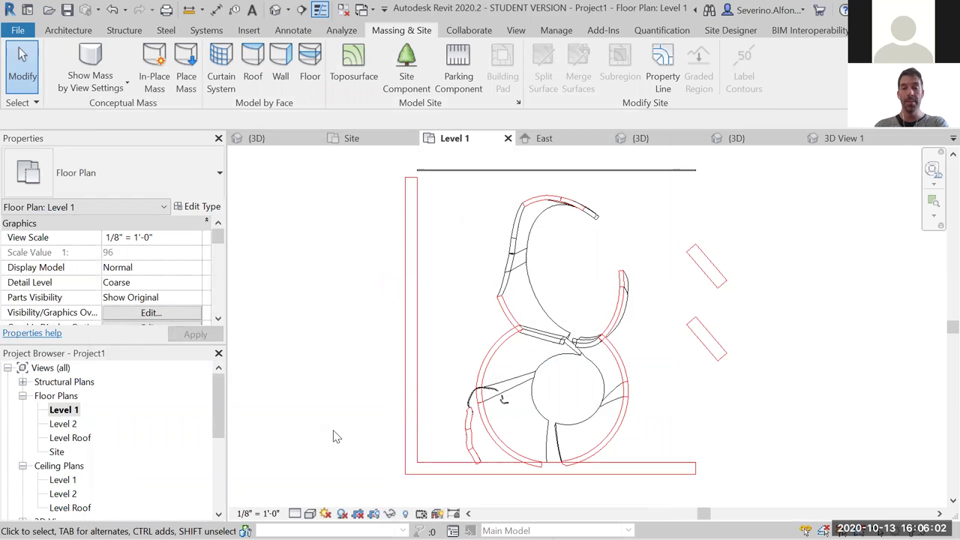
- Reset the line pattern of the walls' cut lines to <No Override> in the Level 1 visibility settings
scroll(675, 442, up, 5)
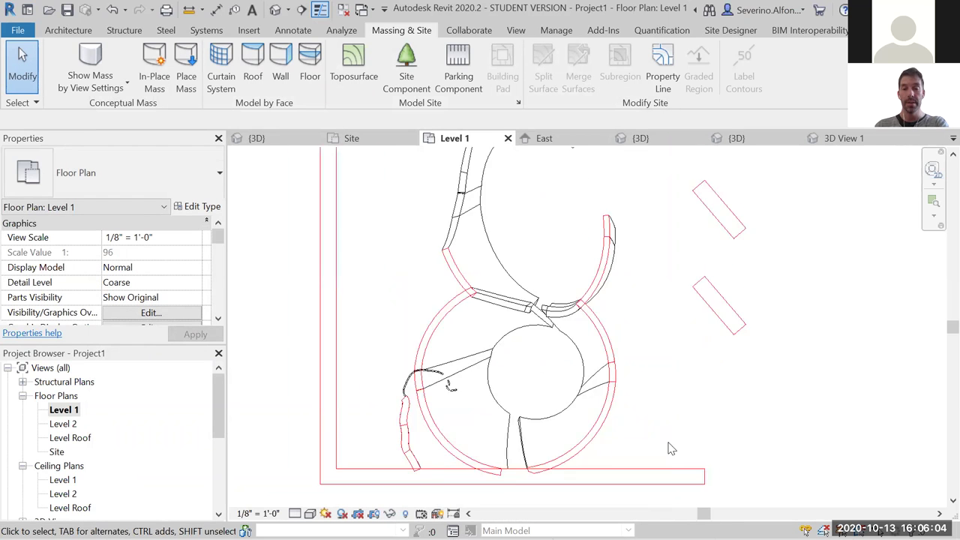
scroll(727, 326, down, 2)
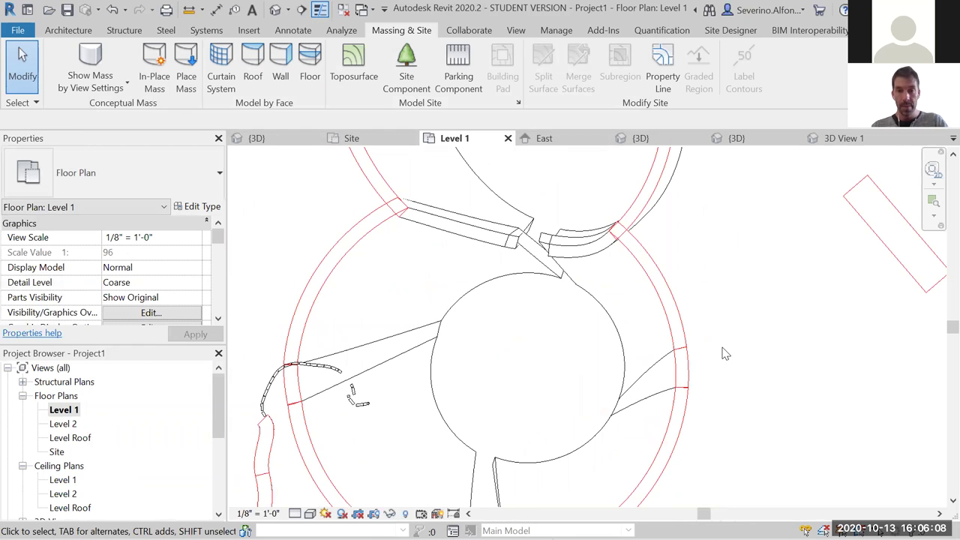
scroll(450, 247, down, 2)
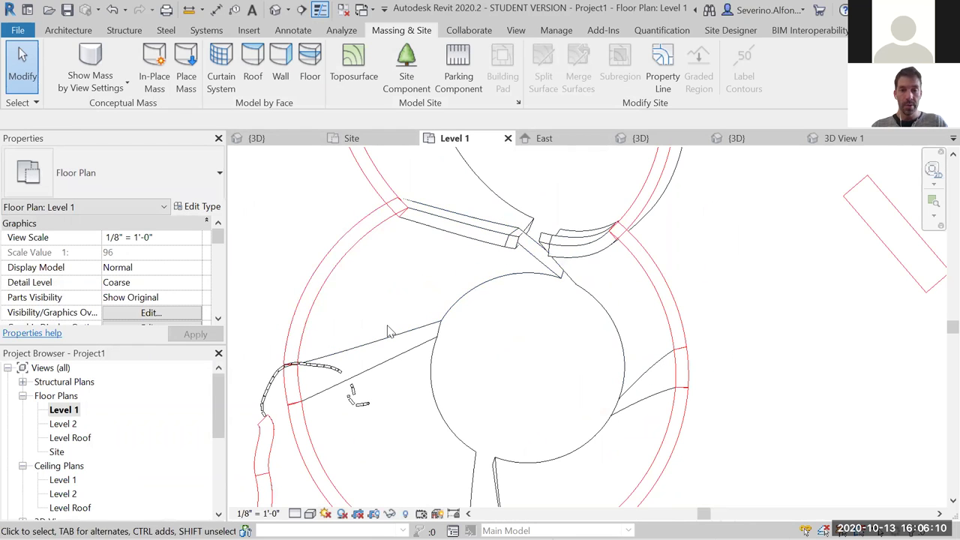
scroll(691, 398, down, 3)
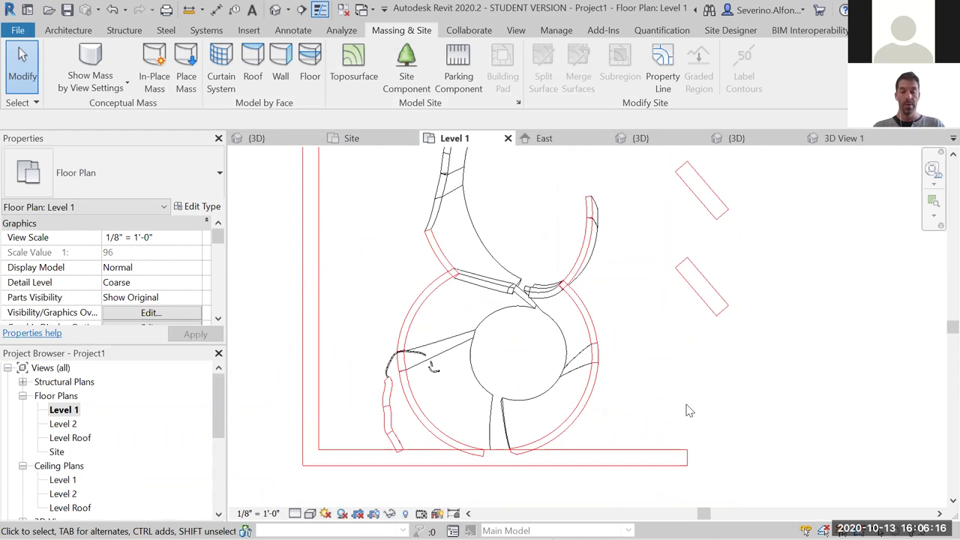
key(v)
key(v)
click(157, 250)
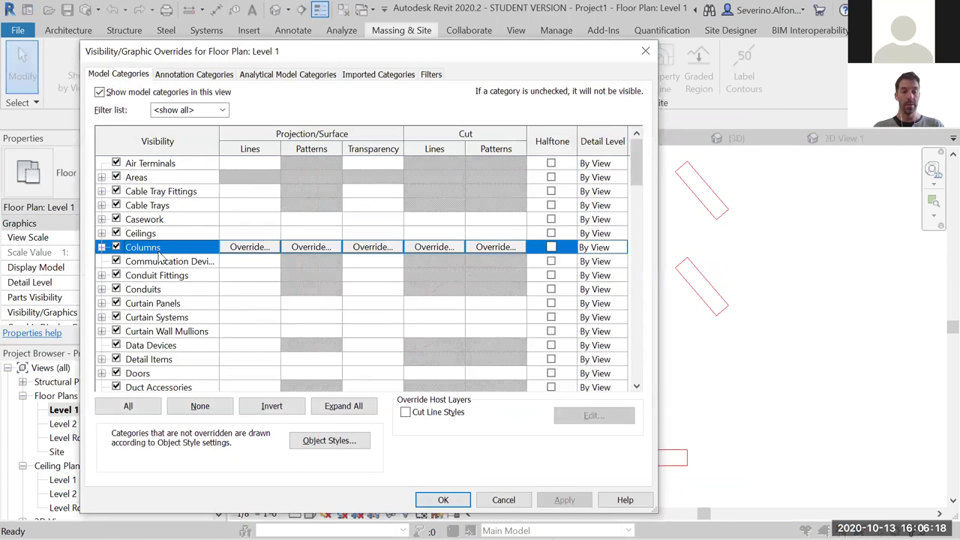
key(w)
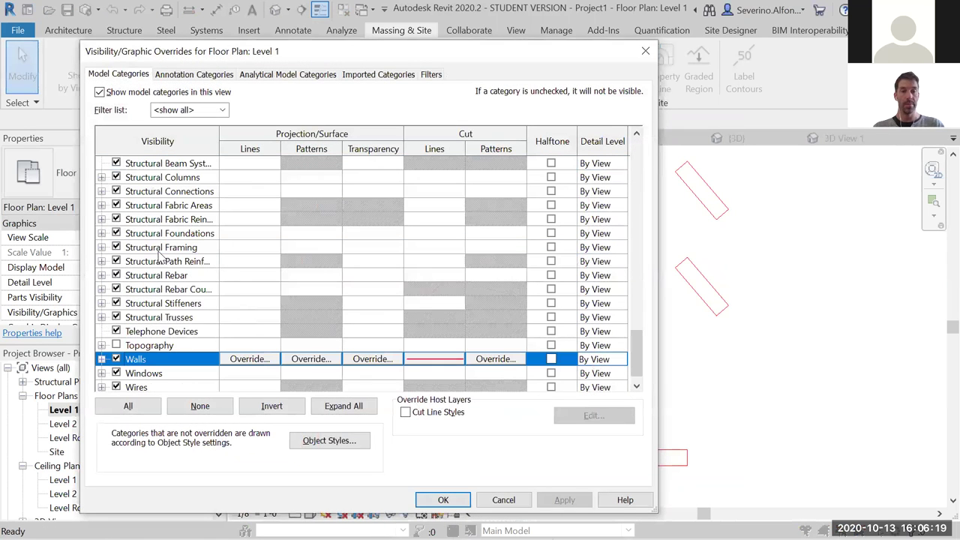
click(441, 360)
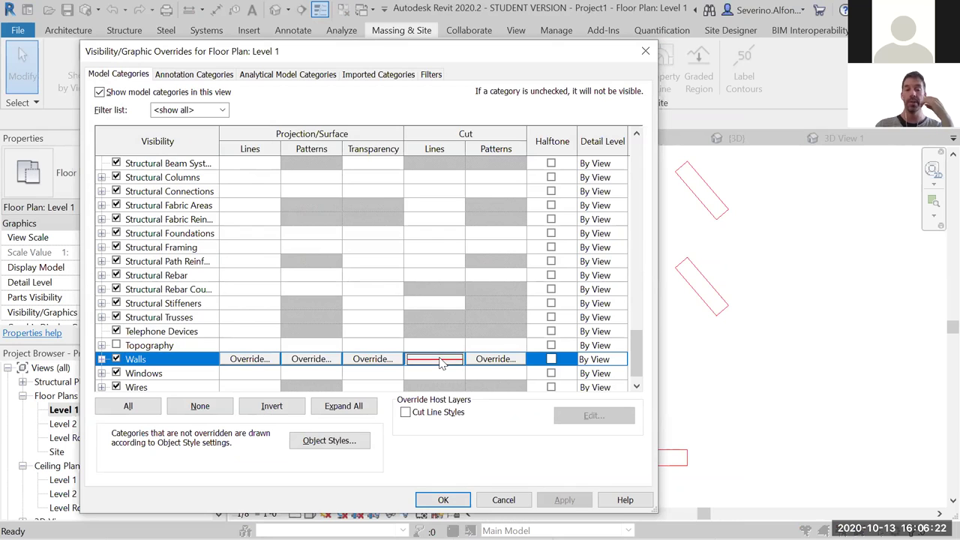
click(441, 359)
drag(407, 215, 311, 176)
click(330, 215)
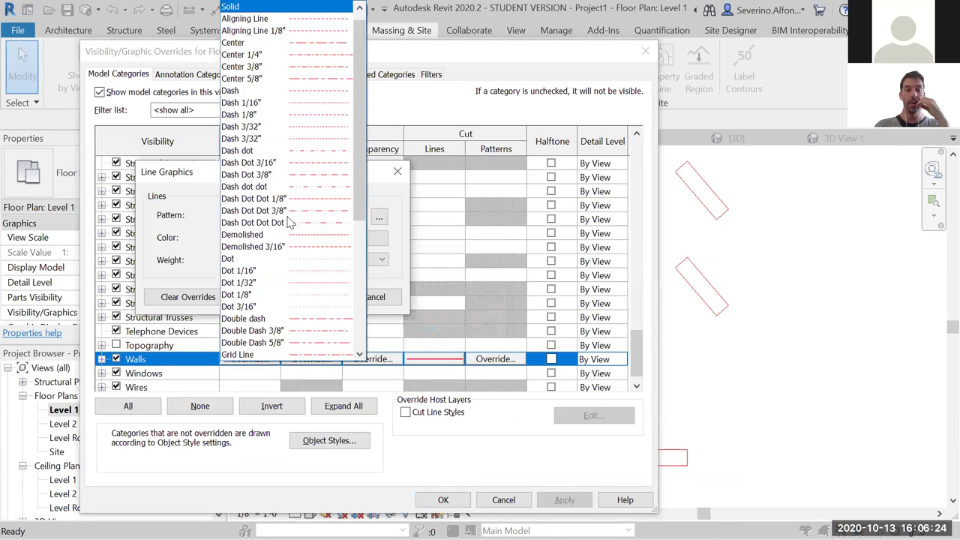
click(258, 7)
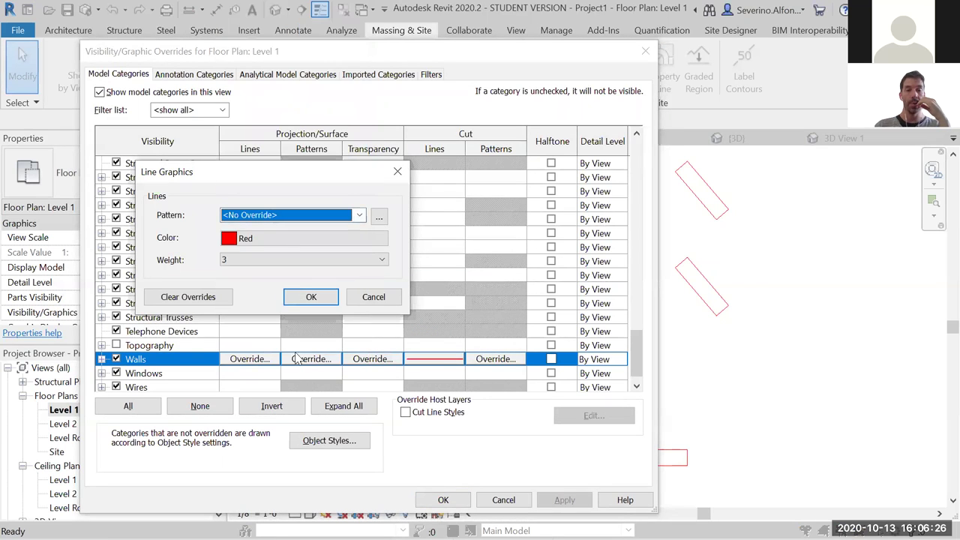
click(312, 297)
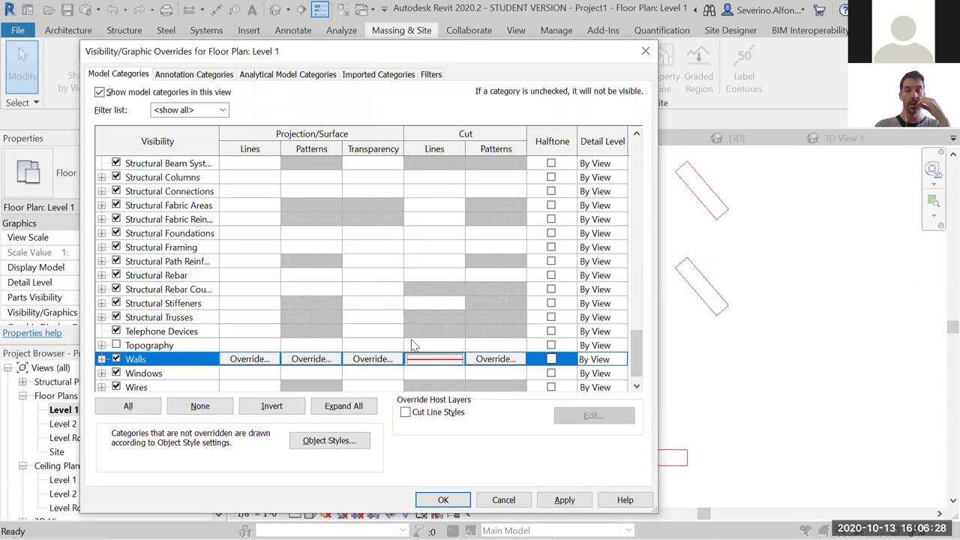
- Reset the color and weight of the walls' cut lines to <No Override>
click(439, 360)
click(283, 239)
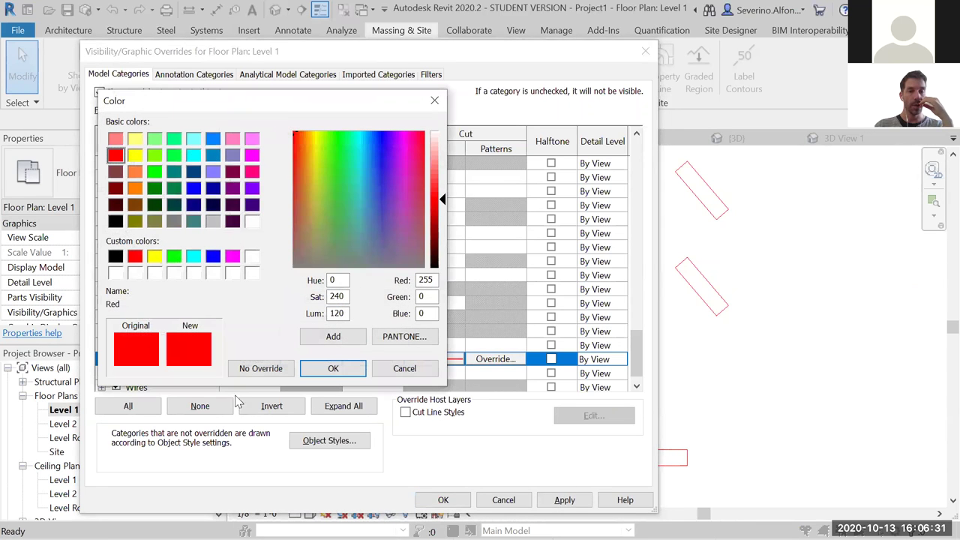
click(270, 368)
click(292, 261)
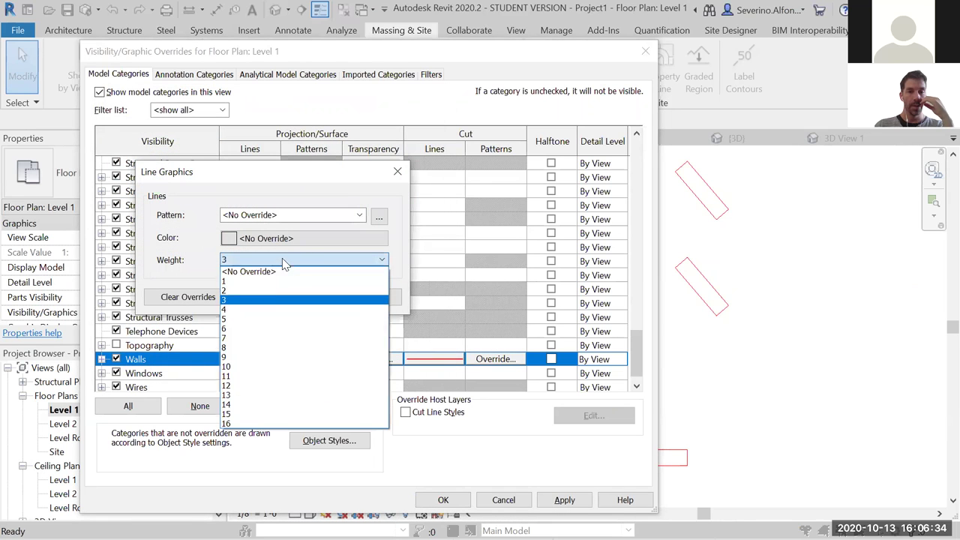
click(271, 271)
click(309, 297)
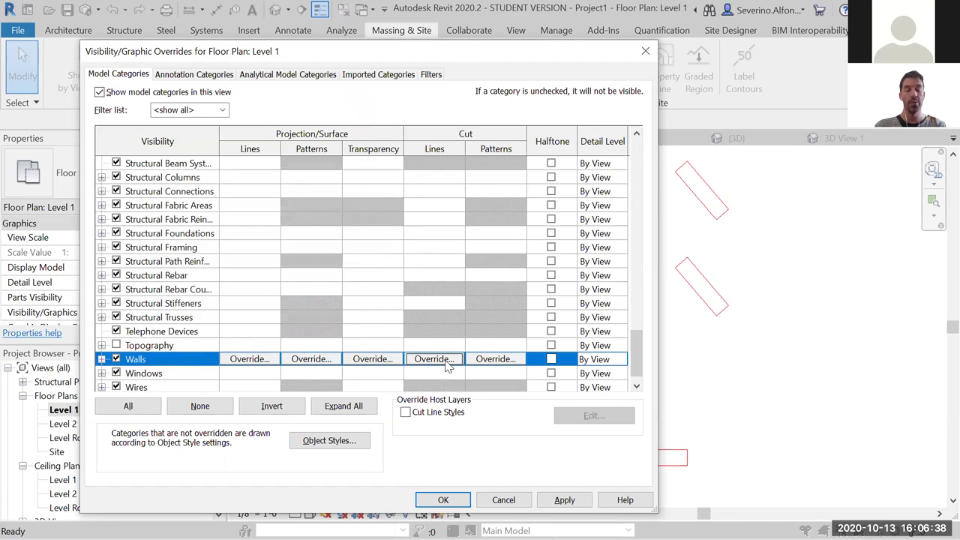
- Override the walls' cut pattern with <Solid fill> for both the foreground and the background in the Level 1 view
click(491, 360)
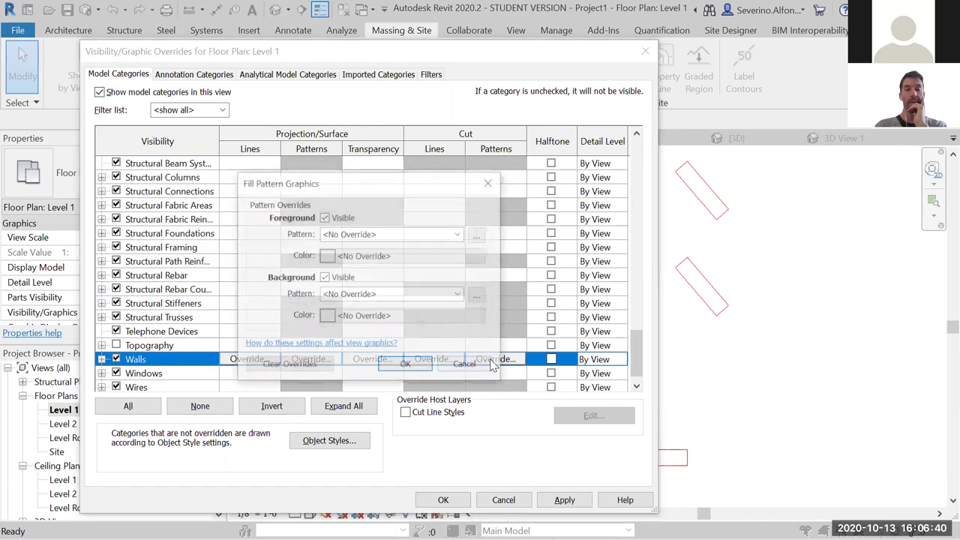
drag(324, 186, 252, 165)
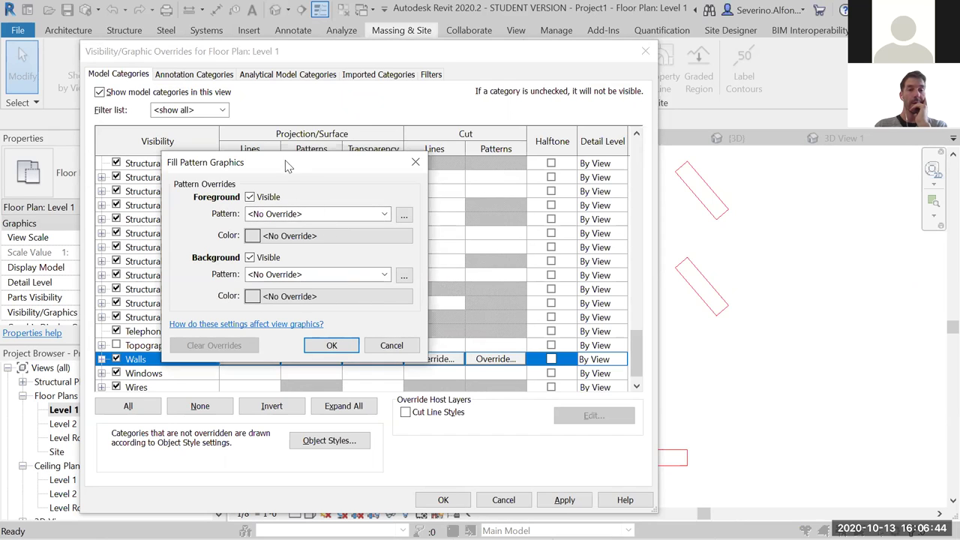
click(382, 215)
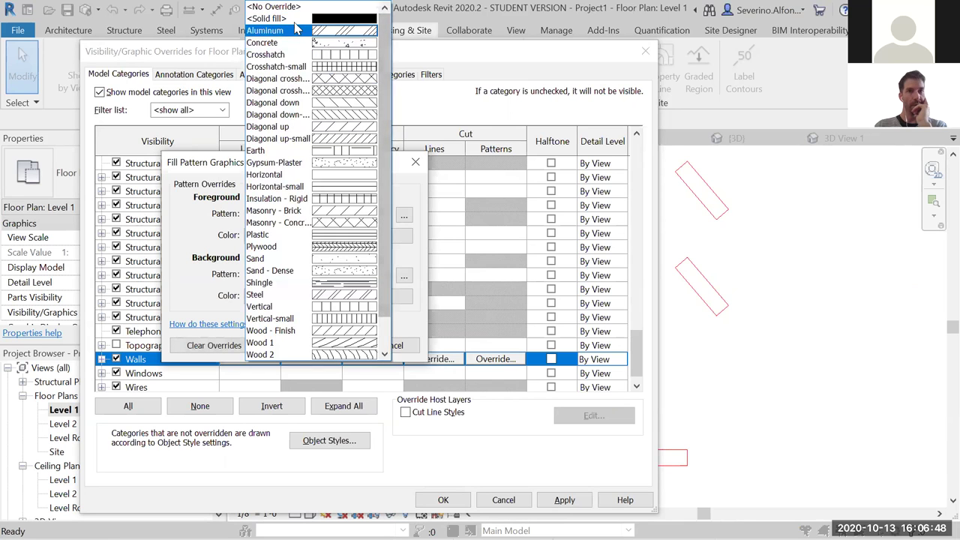
click(293, 21)
click(383, 274)
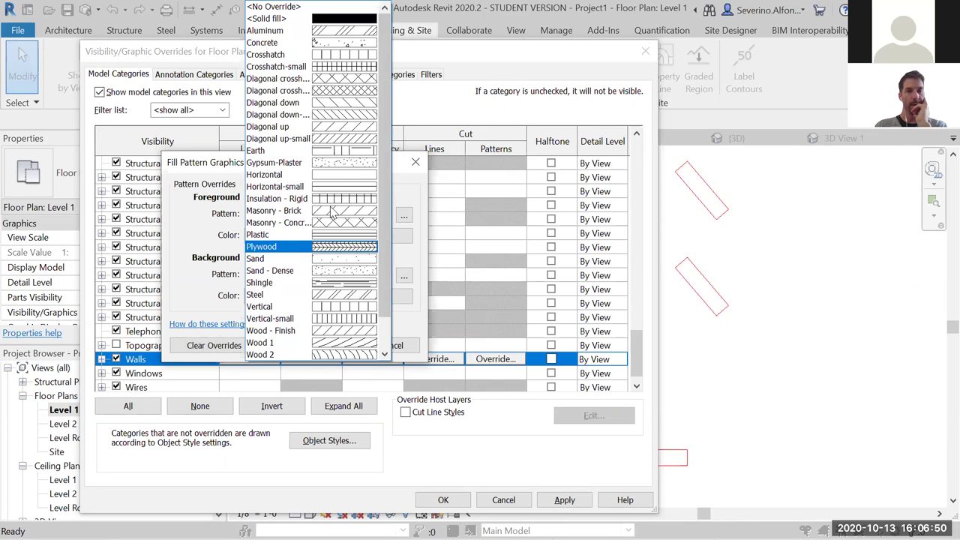
click(293, 18)
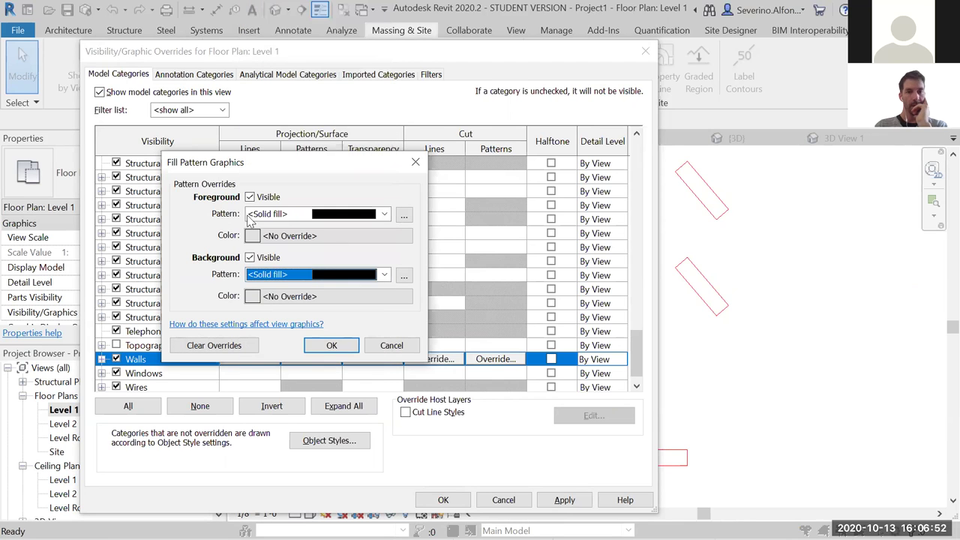
- Set the walls' cut pattern colors to Red for the foreground and RGB 255-128-255 for the background
click(323, 238)
click(137, 275)
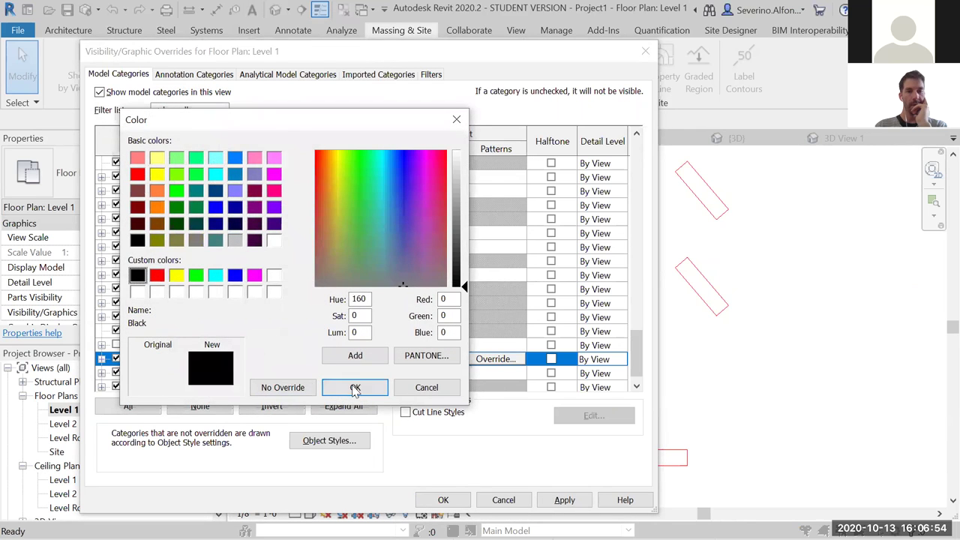
click(157, 275)
click(354, 387)
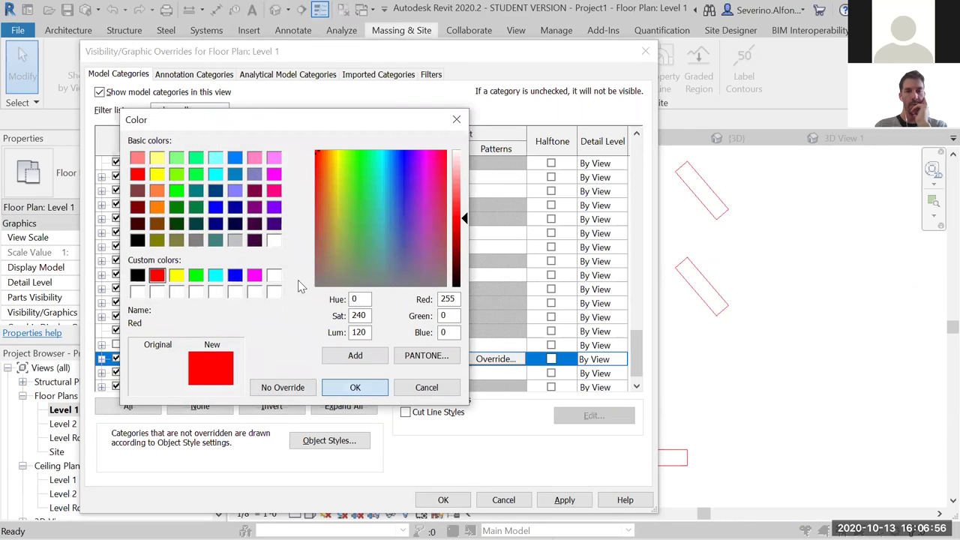
click(280, 296)
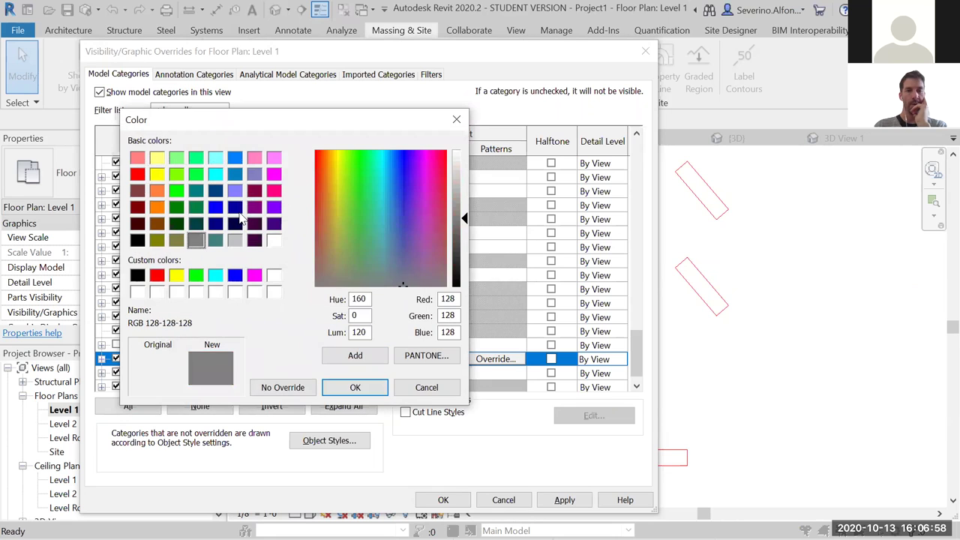
click(159, 275)
click(274, 156)
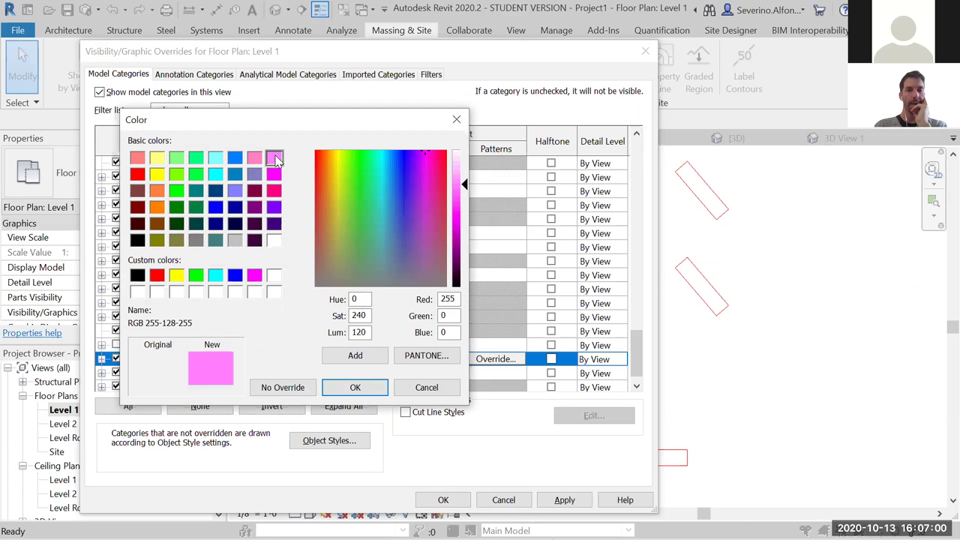
click(342, 386)
- Change the foreground color of the walls' cut pattern to Magenta and accept the Level 1 graphic overrides
click(263, 295)
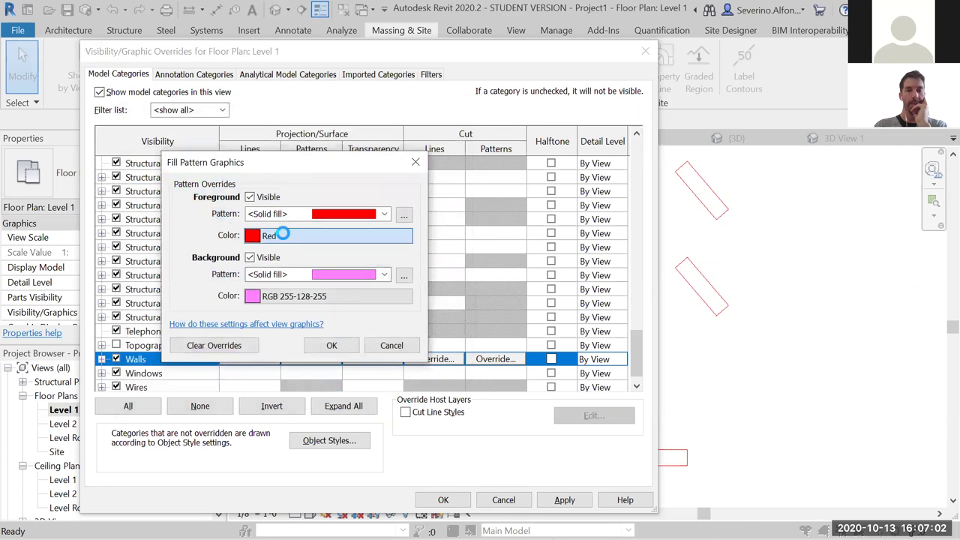
click(254, 276)
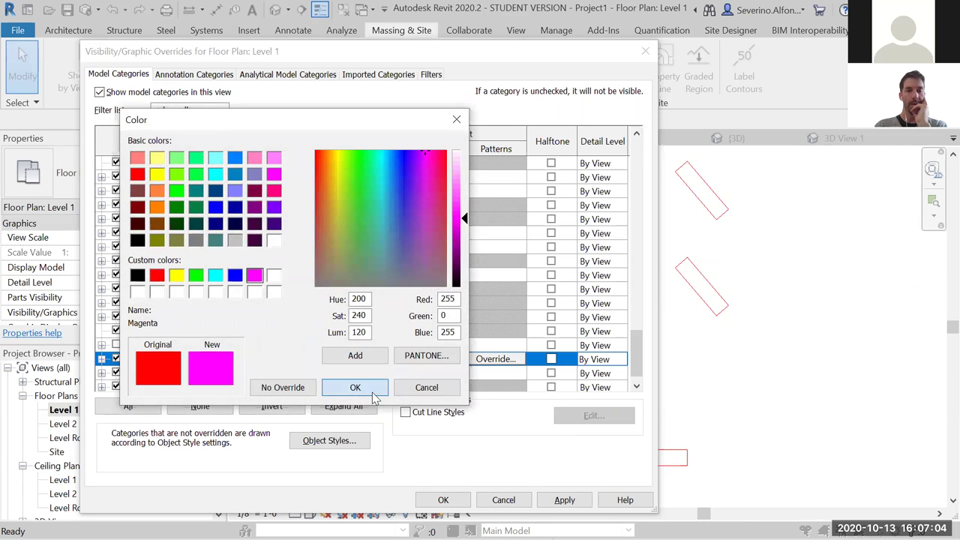
click(357, 387)
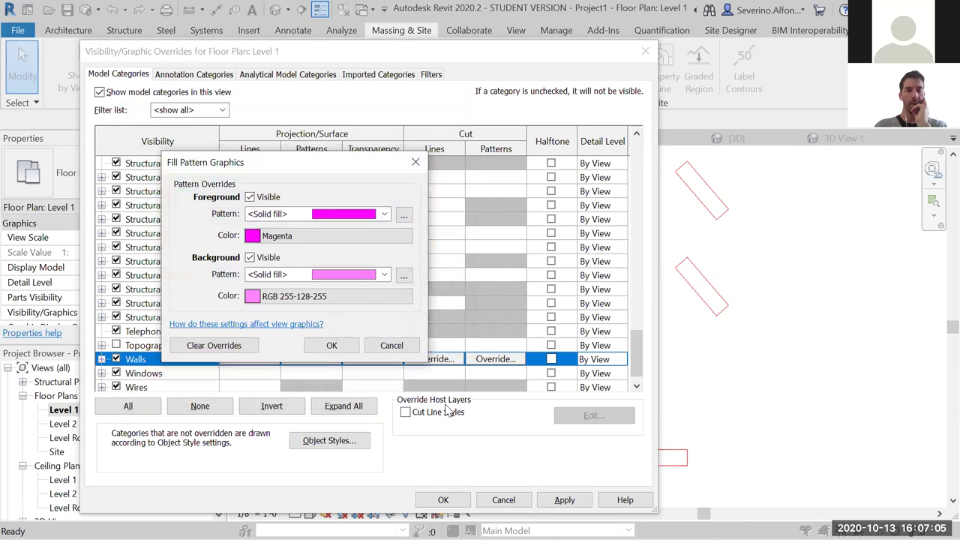
click(330, 345)
click(443, 500)
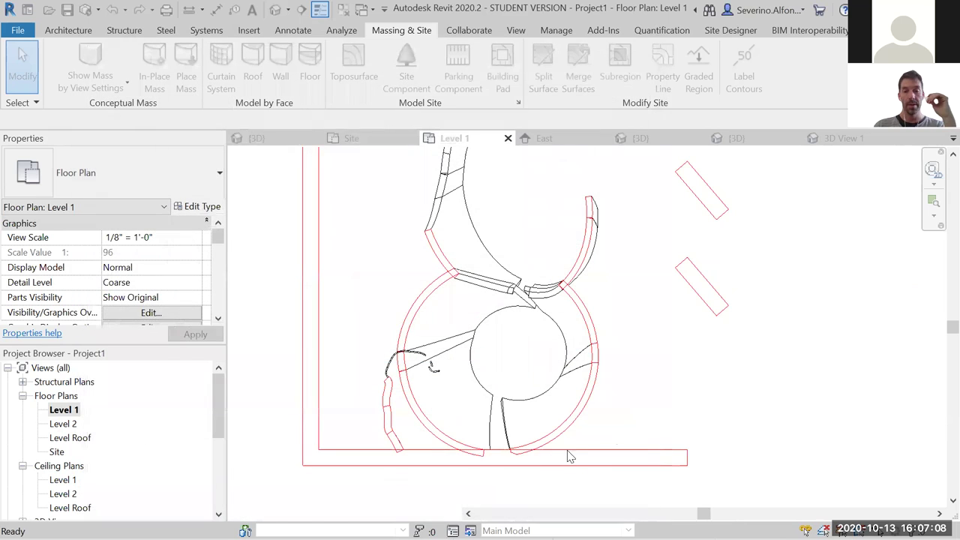
scroll(816, 400, down, 1)
middle_drag(816, 401, 804, 441)
scroll(786, 424, down, 1)
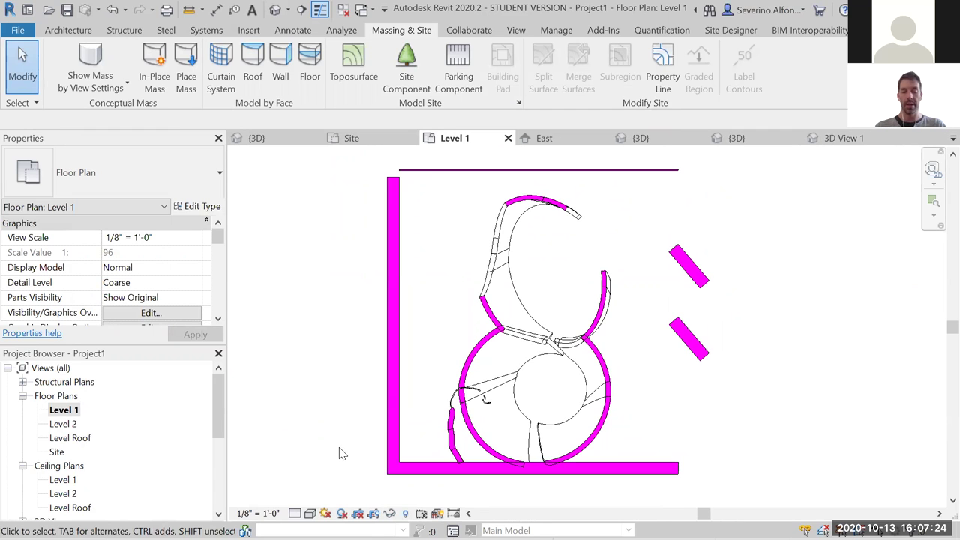
- Reopen the walls' cut pattern override for Level 1 and set its solid-fill foreground color to Black
key(v)
key(g)
click(171, 276)
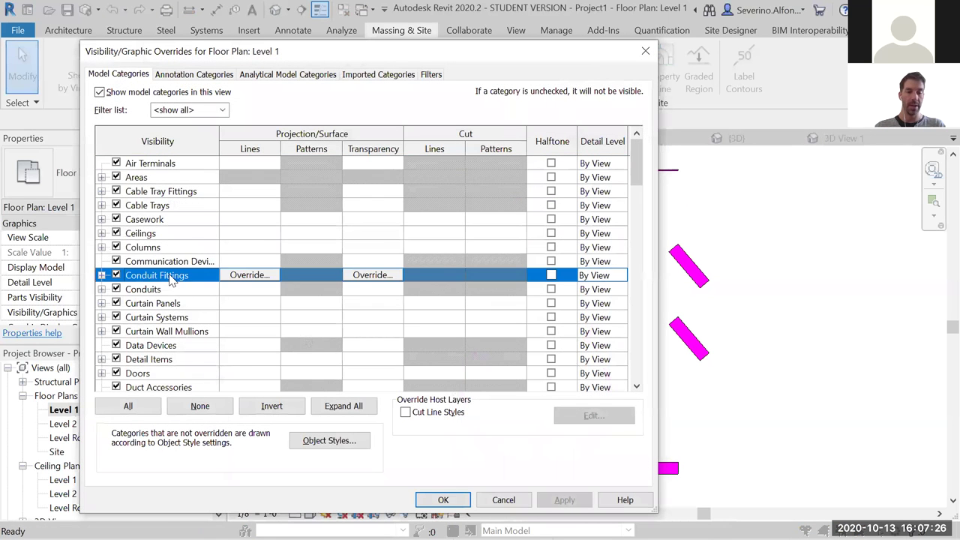
key(w)
click(468, 363)
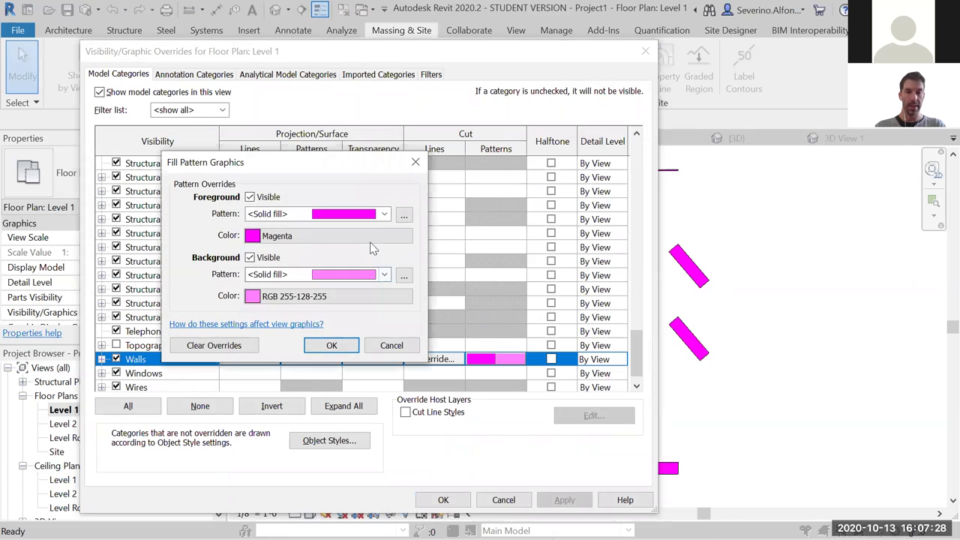
click(371, 216)
click(370, 217)
click(372, 214)
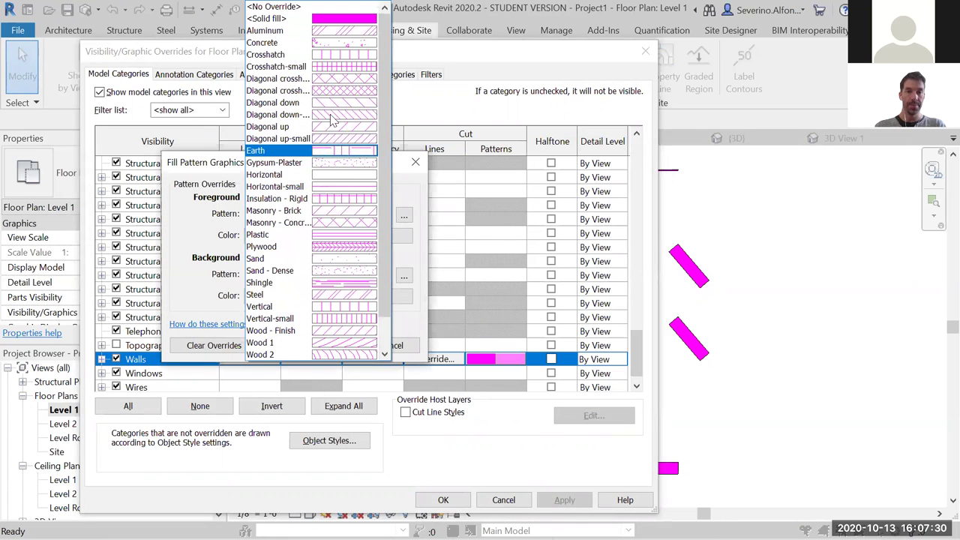
click(342, 21)
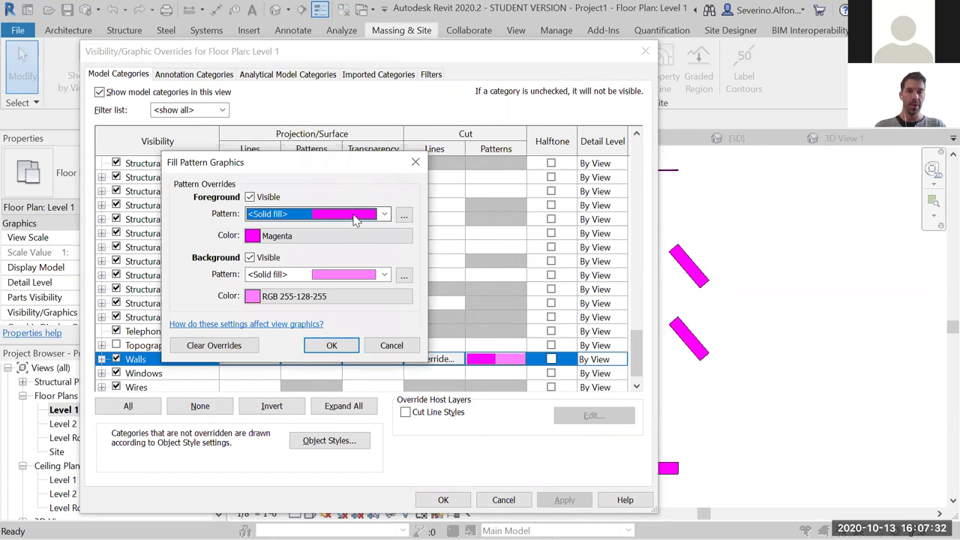
click(267, 238)
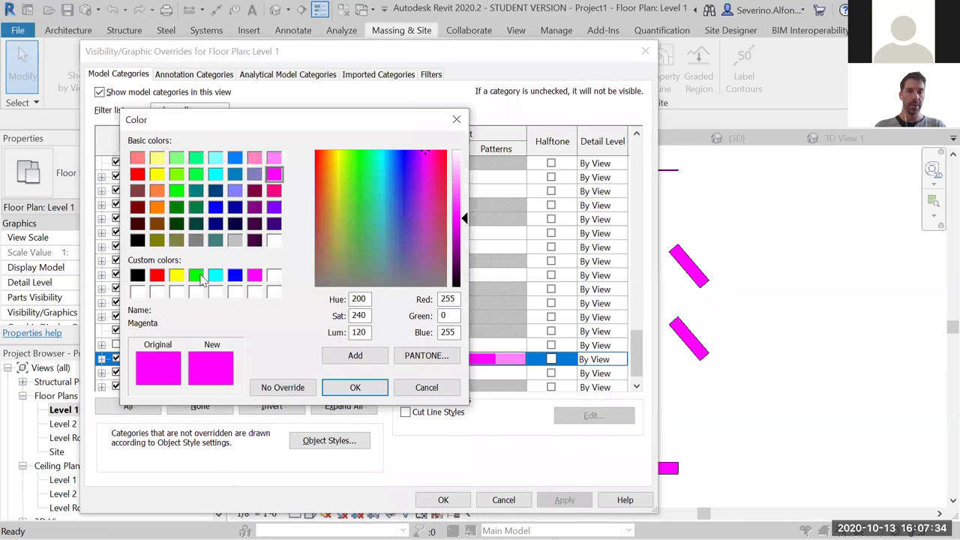
click(138, 275)
click(353, 387)
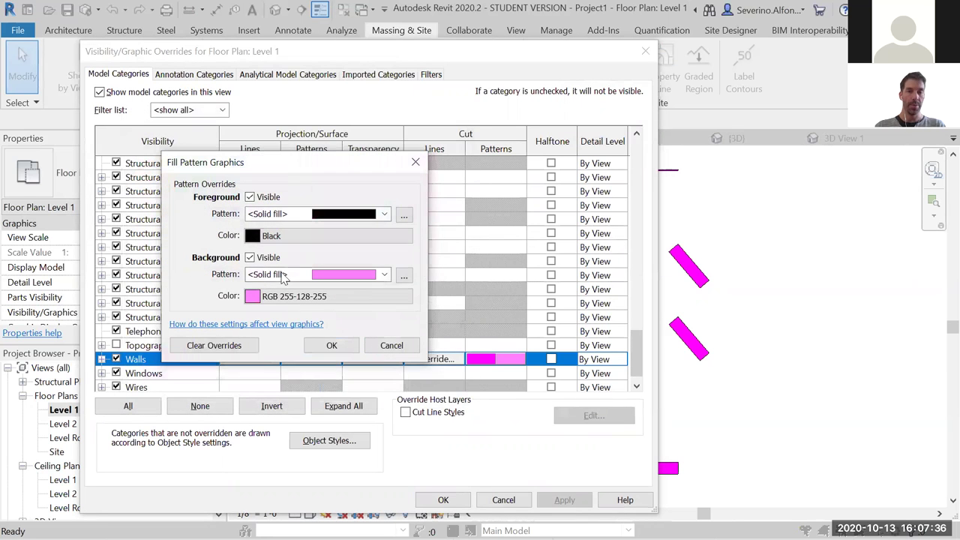
- Set the background color of the walls' cut pattern to Black and accept the view's graphic overrides
click(273, 296)
click(137, 275)
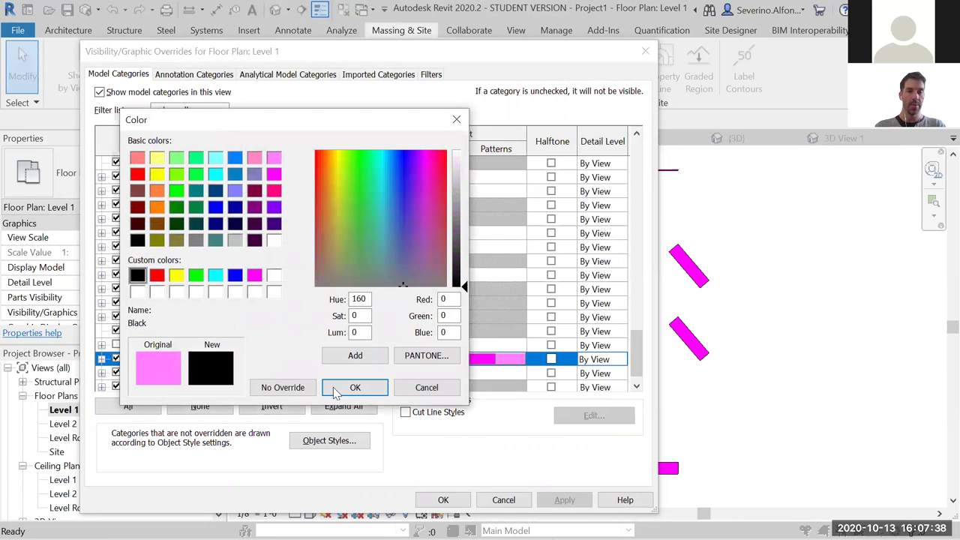
click(336, 390)
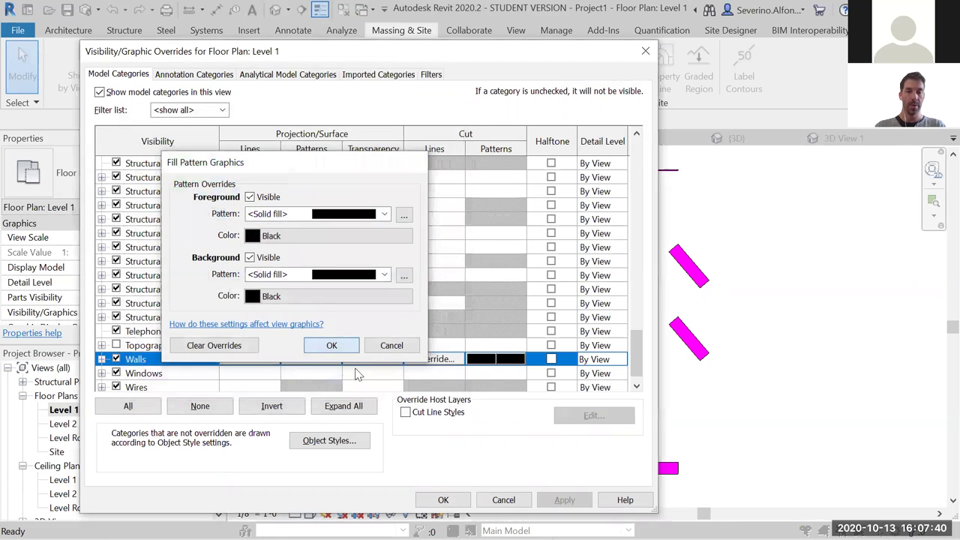
click(331, 345)
click(442, 500)
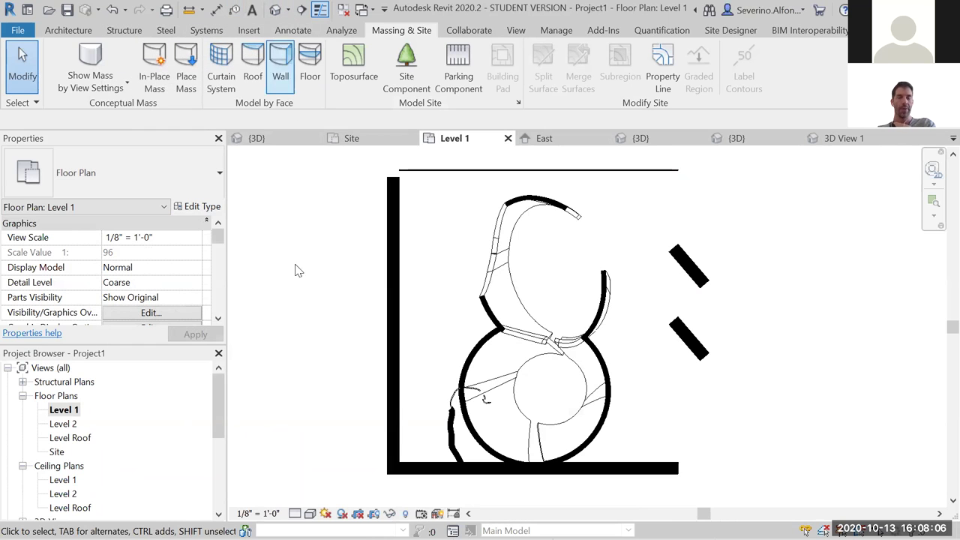
- Draw a horizontal section line across the whole Level 1 plan through the inner circle and open the resulting section view
key(s)
key(e)
scroll(336, 257, down, 2)
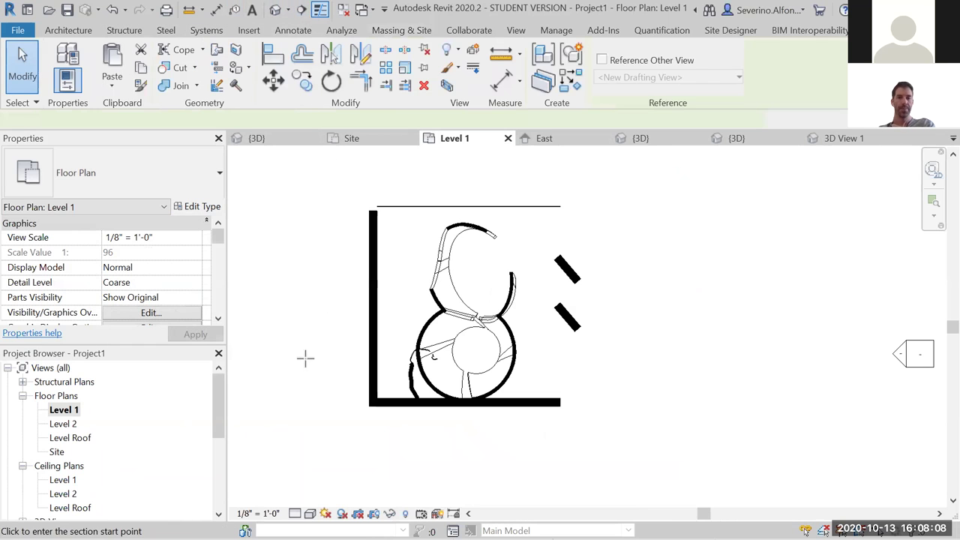
click(275, 347)
click(686, 346)
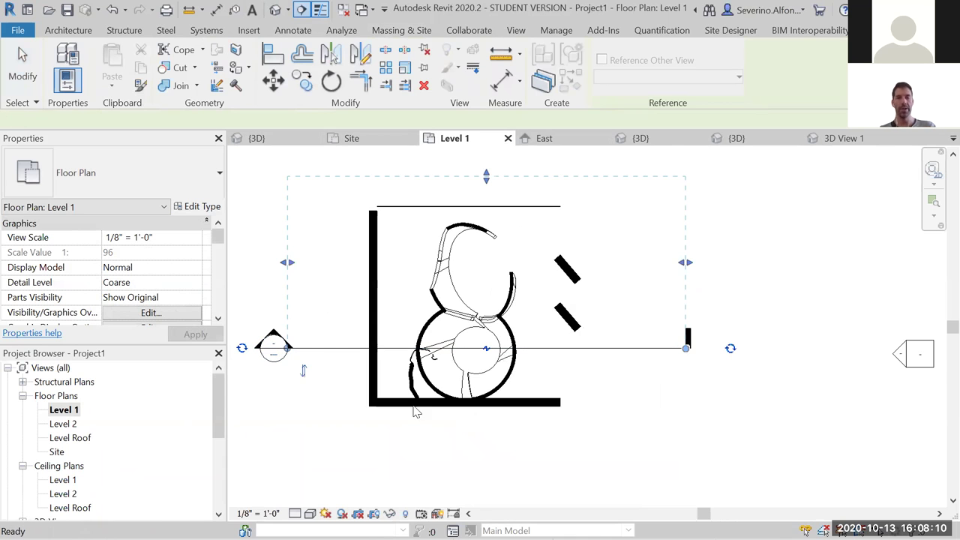
key(Escape)
key(Escape)
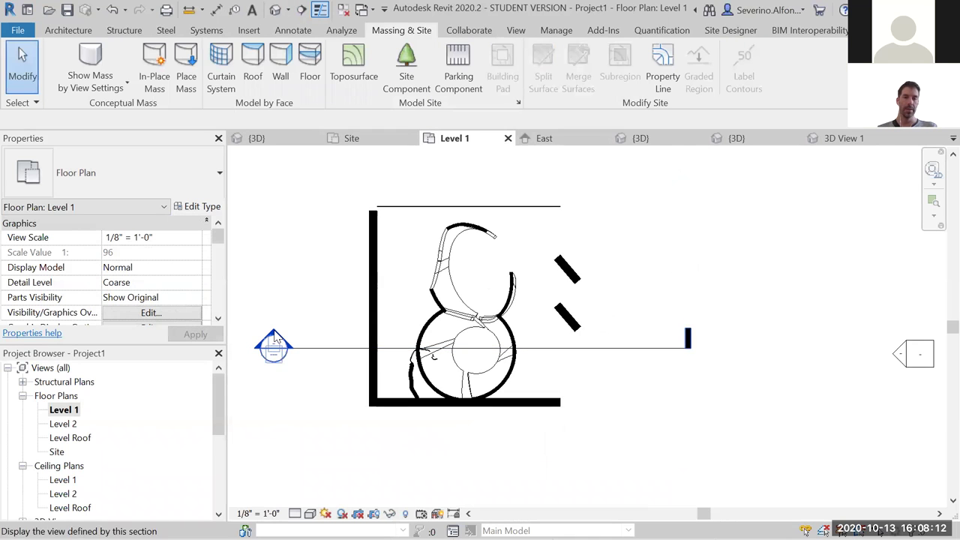
double_click(273, 342)
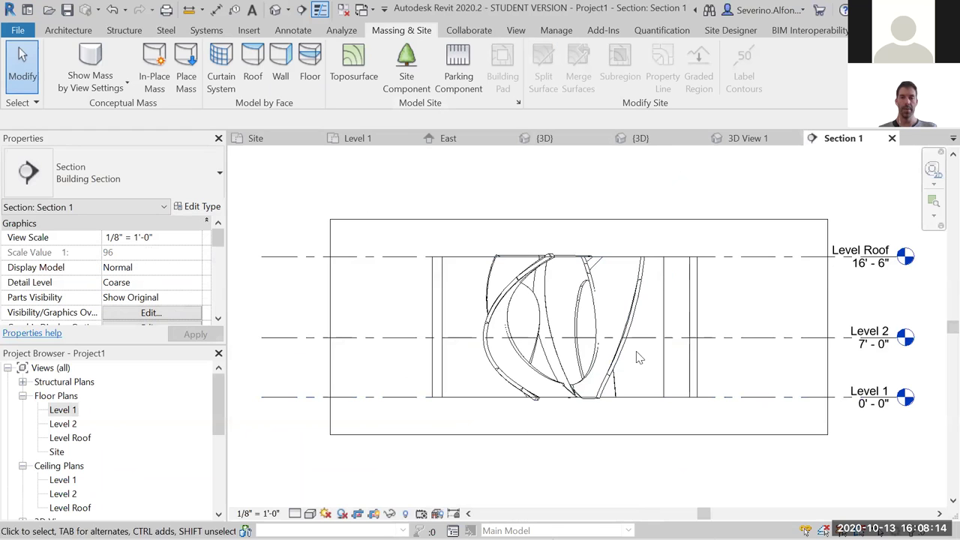
- Override the foreground of the walls' cut pattern with a Black <Solid fill> in the section view
key(v)
key(v)
key(c)
key(o)
key(w)
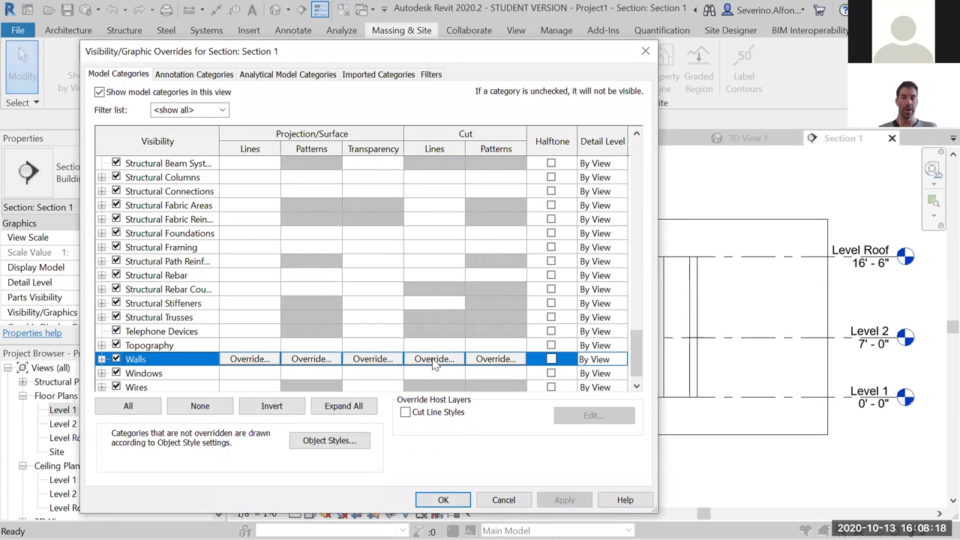
click(495, 359)
click(315, 214)
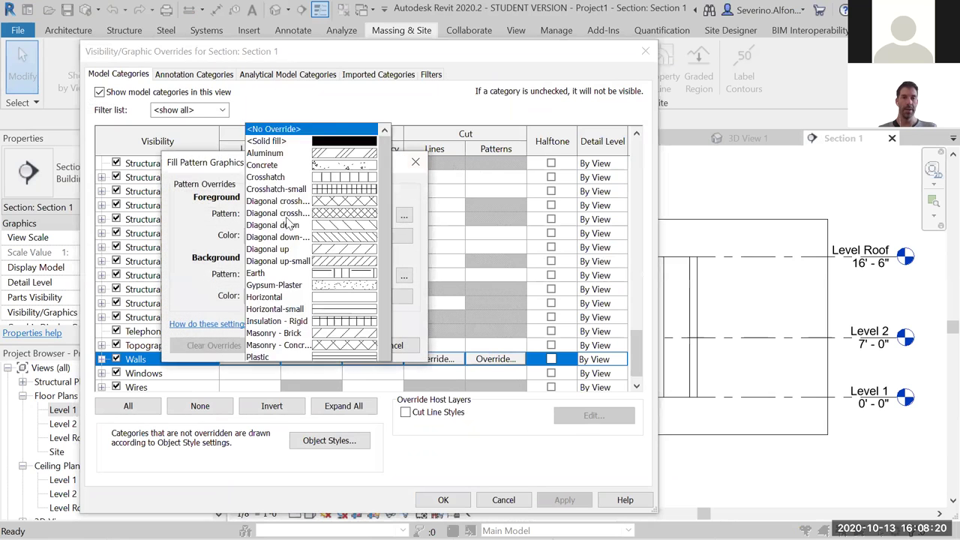
click(285, 7)
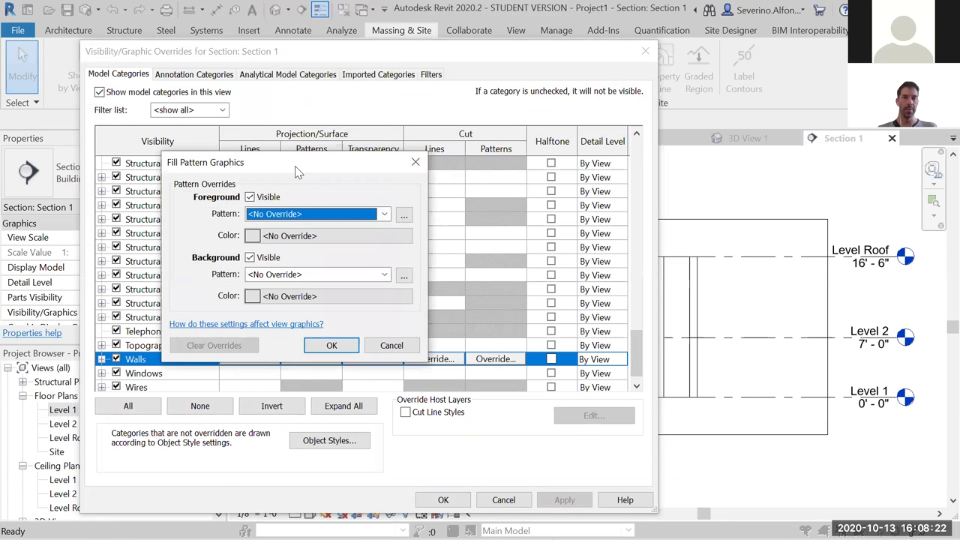
click(292, 214)
click(285, 24)
click(297, 236)
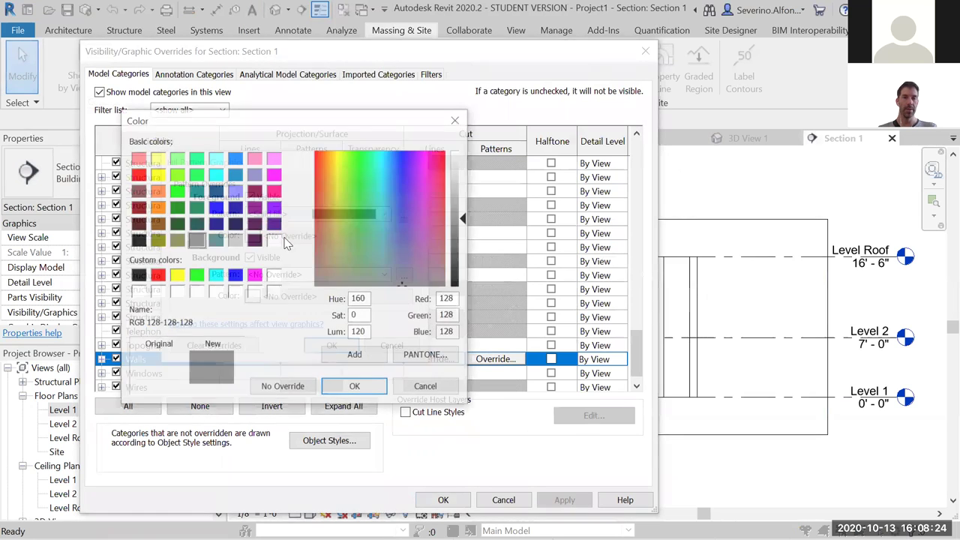
click(136, 275)
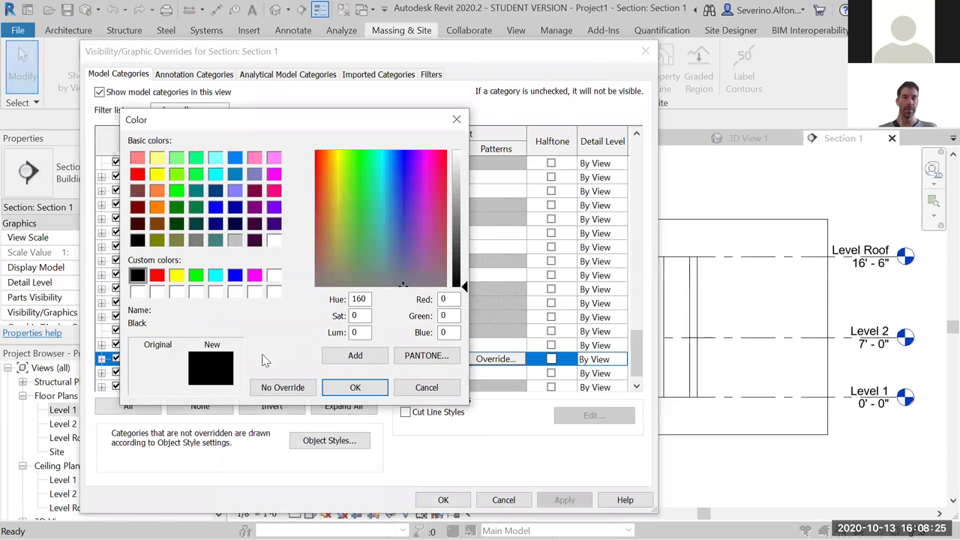
click(349, 387)
- Set the background of the walls' cut pattern to <Solid fill> in Black for the section view
click(304, 275)
click(304, 275)
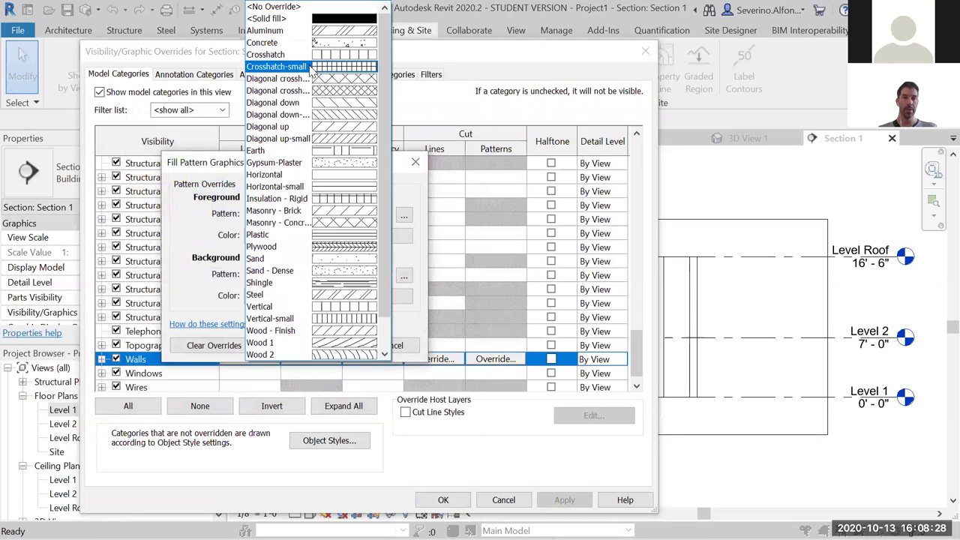
click(285, 22)
click(294, 297)
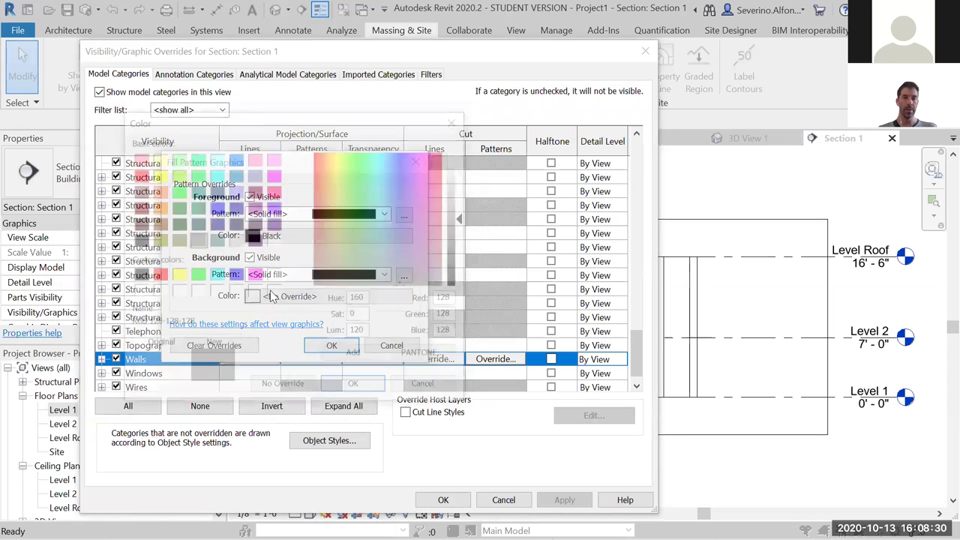
click(137, 275)
click(355, 387)
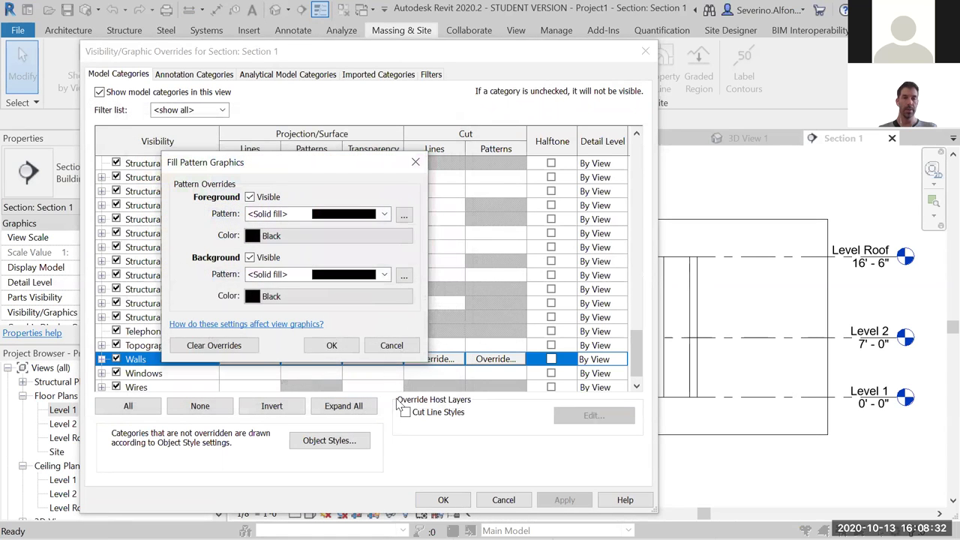
- Accept the section view's wall fill pattern and graphic overrides, and open the default 3D view
click(332, 344)
click(443, 499)
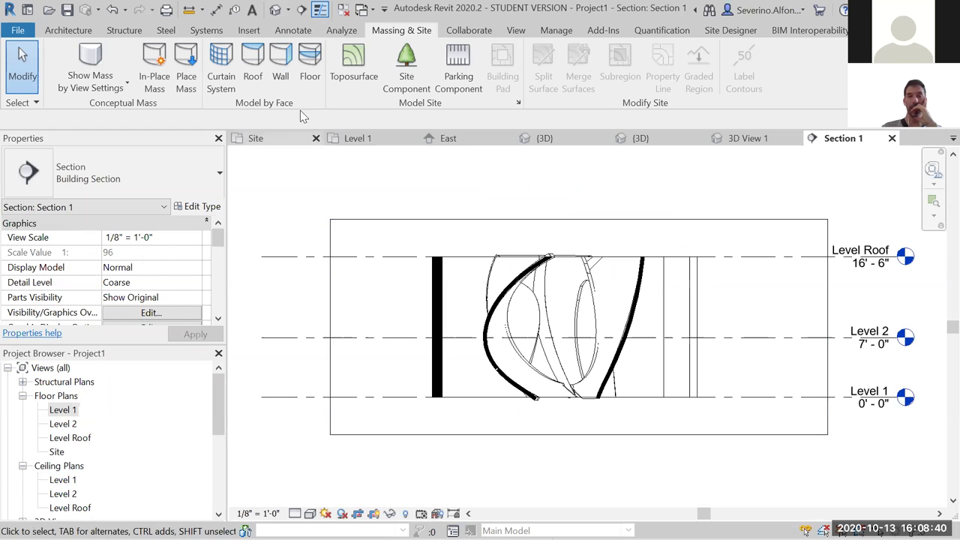
click(275, 9)
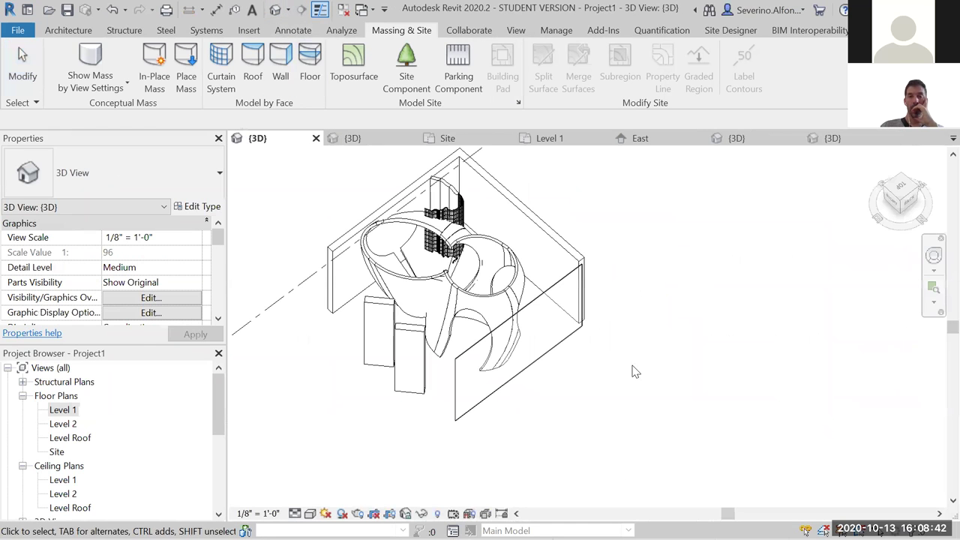
middle_drag(639, 371, 720, 403)
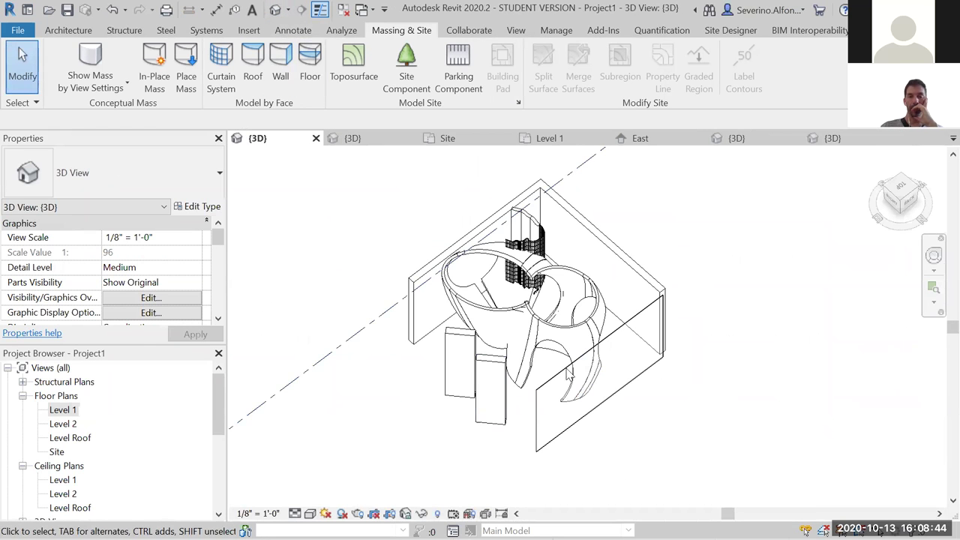
- Override the pattern of the walls' projection lines with Dash in the default 3D view
key(v)
key(v)
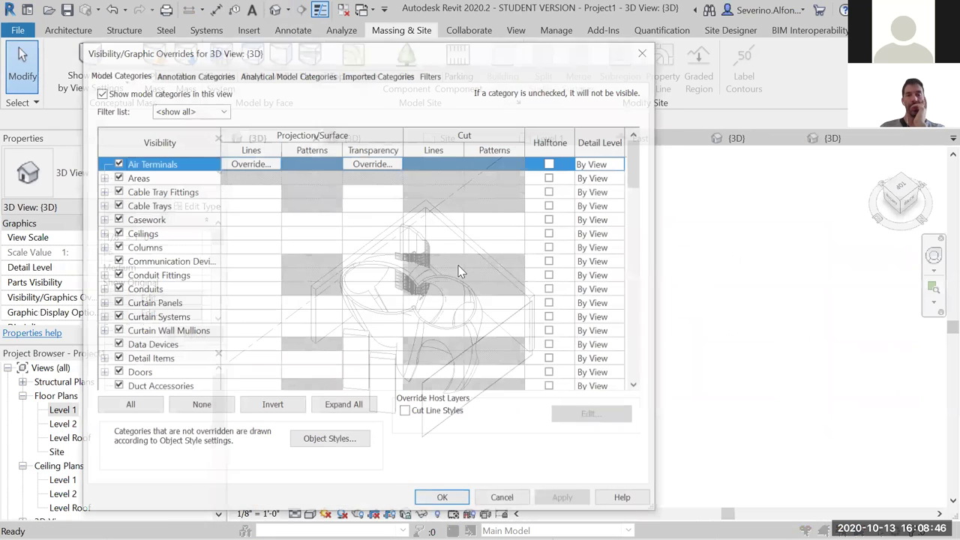
click(169, 249)
key(w)
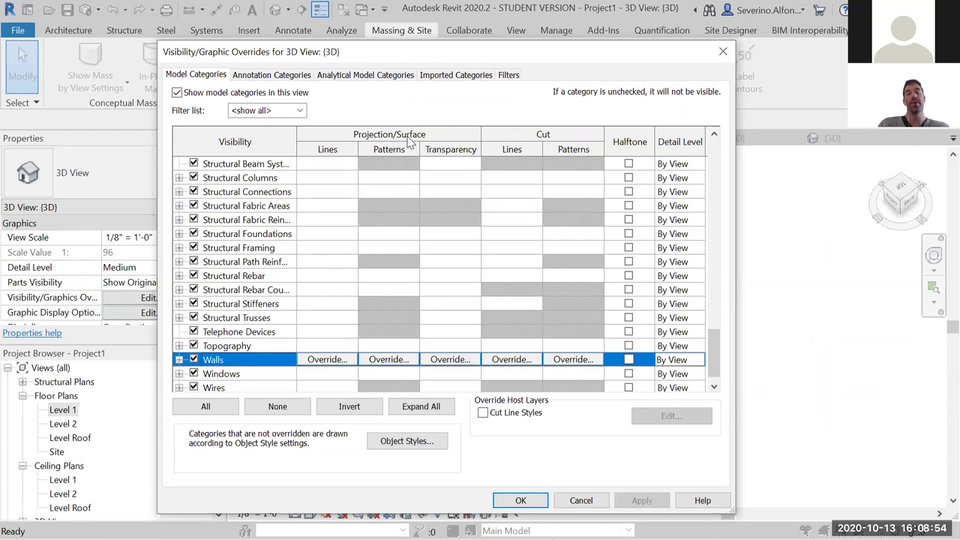
click(341, 360)
click(300, 215)
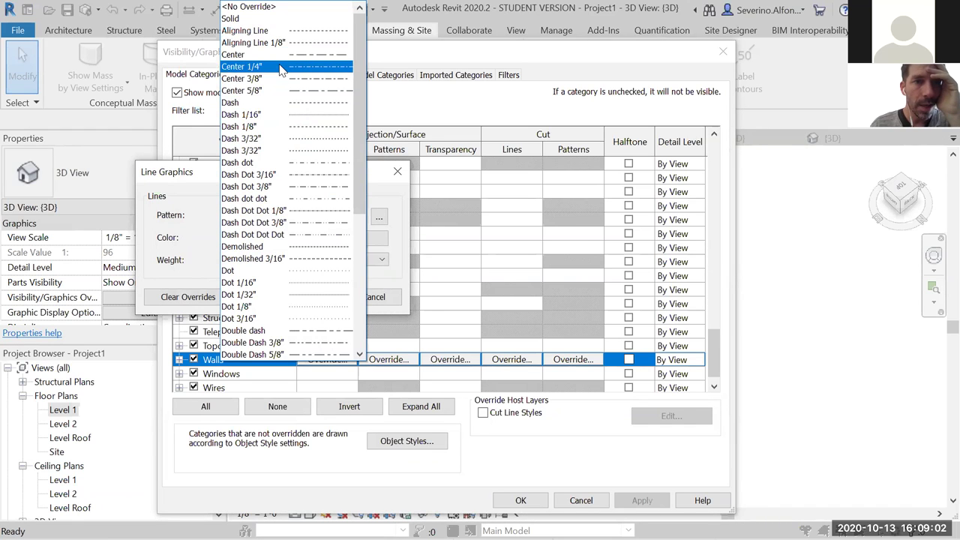
click(276, 107)
- Set the walls' projection lines to color RGB 255-000-128 and weight 2, and accept the 3D view's graphic overrides
click(269, 240)
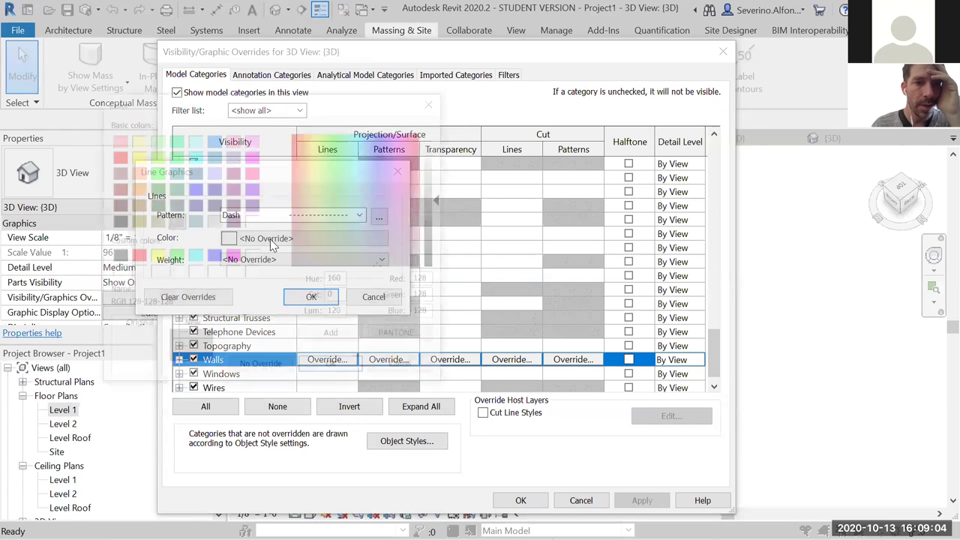
click(252, 173)
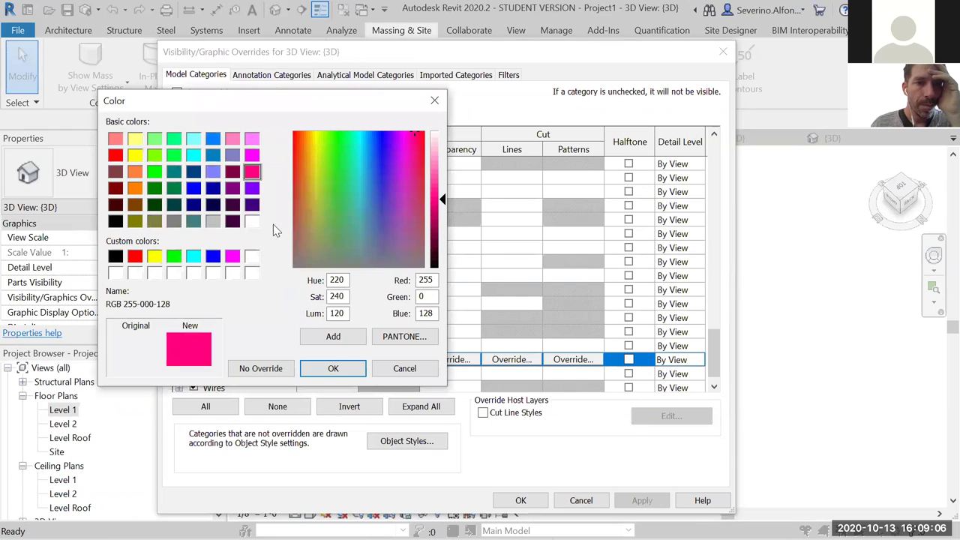
click(334, 369)
click(284, 261)
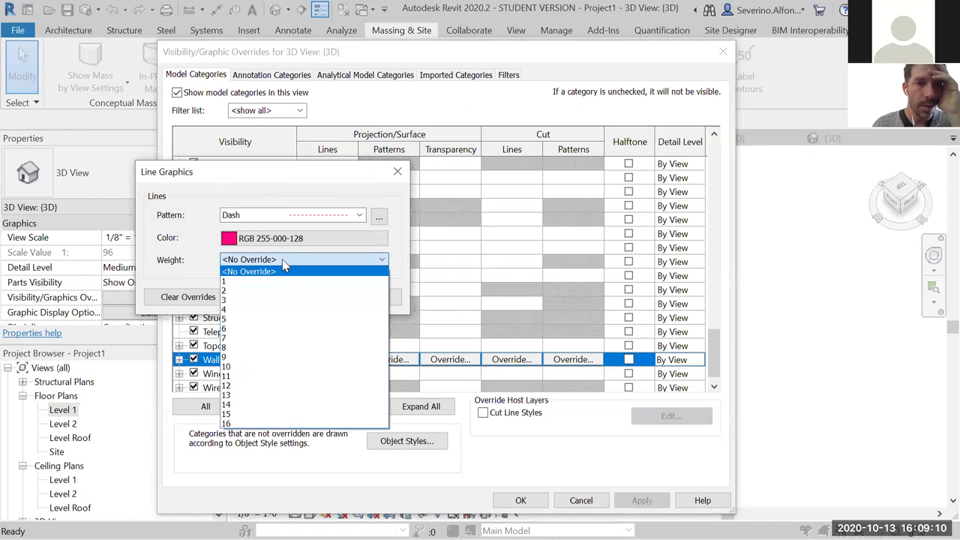
click(267, 291)
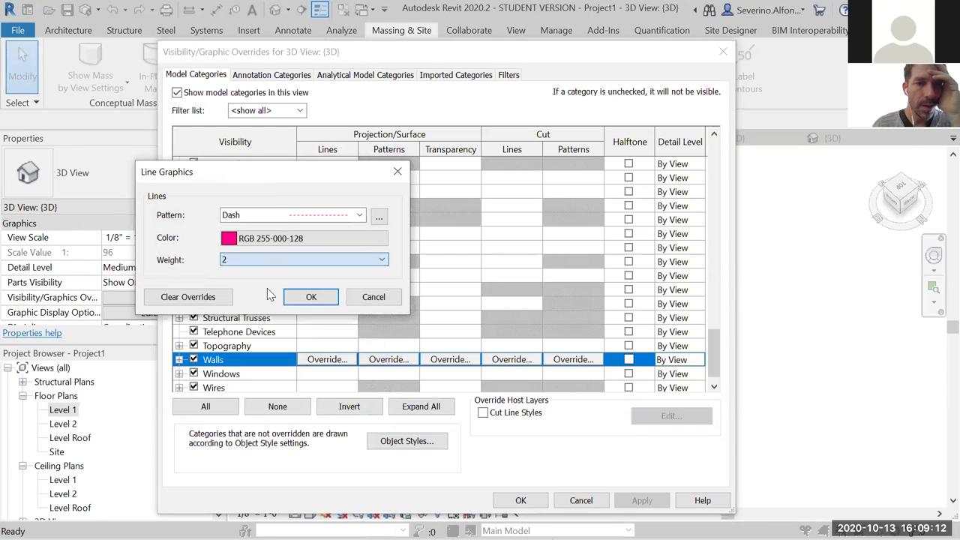
click(311, 297)
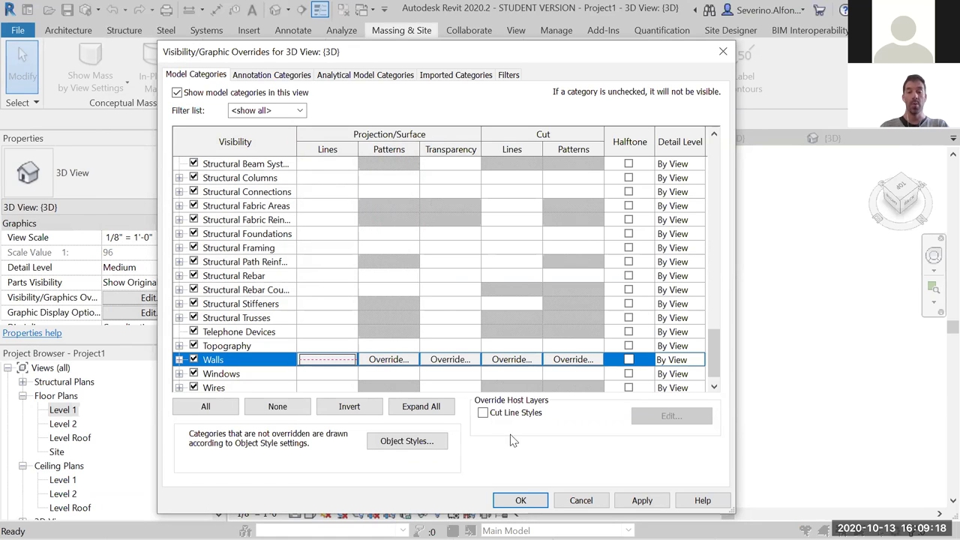
click(516, 499)
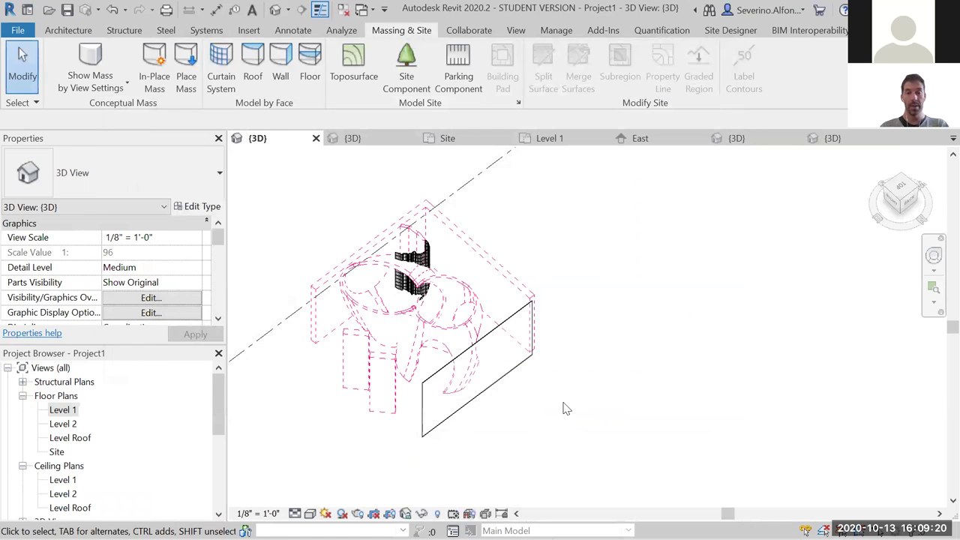
scroll(604, 280, up, 3)
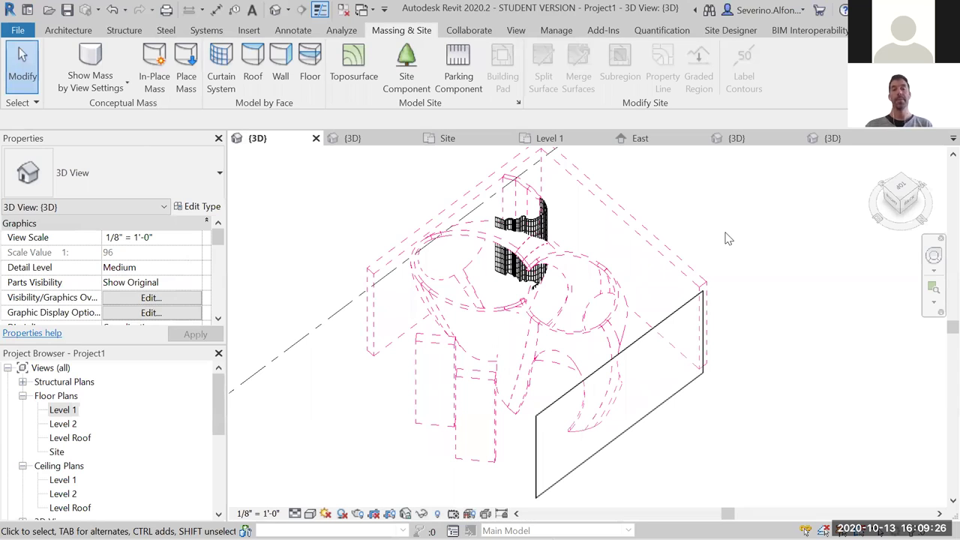
scroll(727, 238, down, 1)
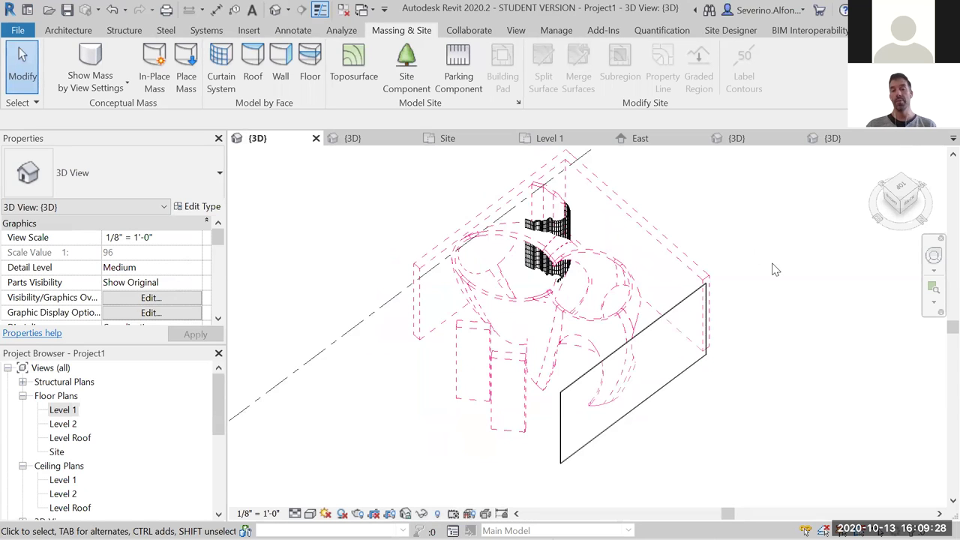
middle_drag(774, 270, 711, 268)
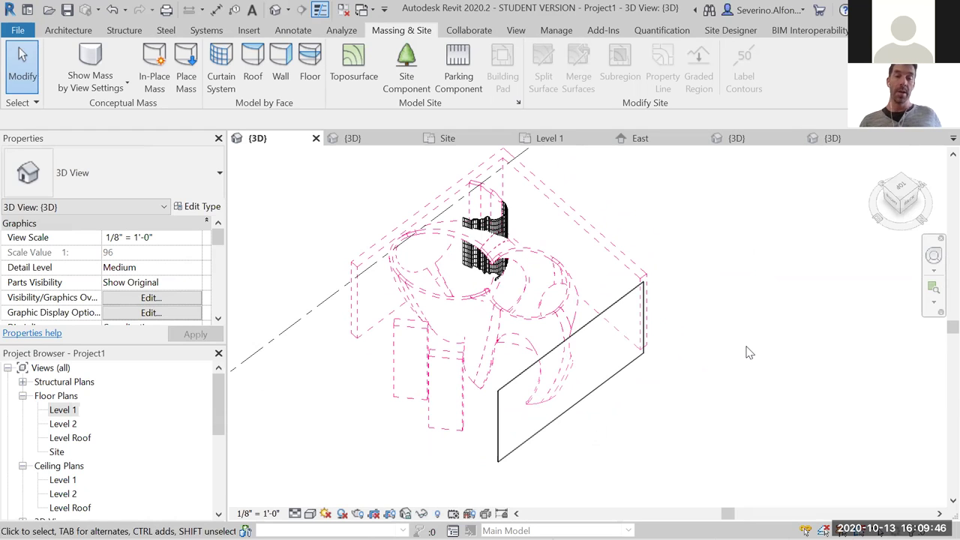
- Duplicate the {3D} view listed under the project's 3D Views
drag(217, 403, 218, 474)
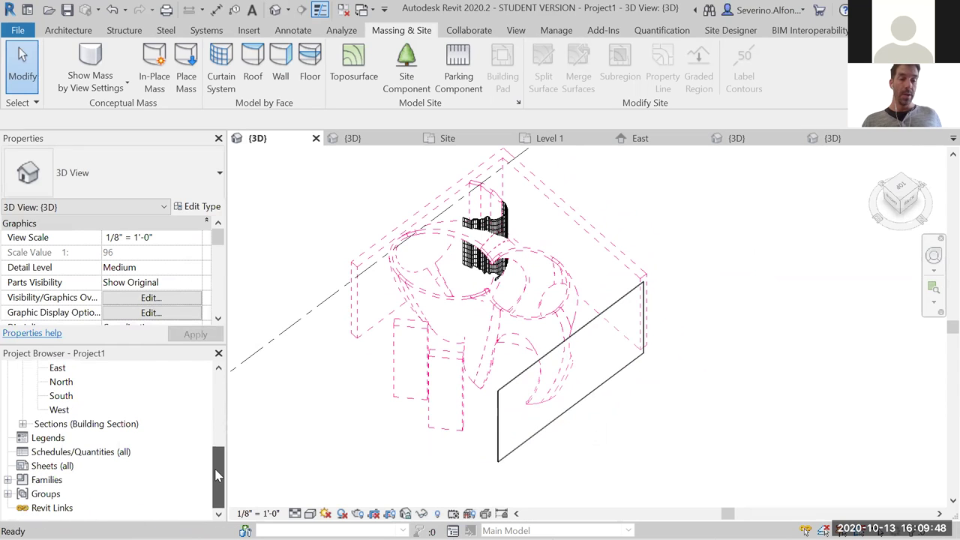
scroll(216, 457, up, 2)
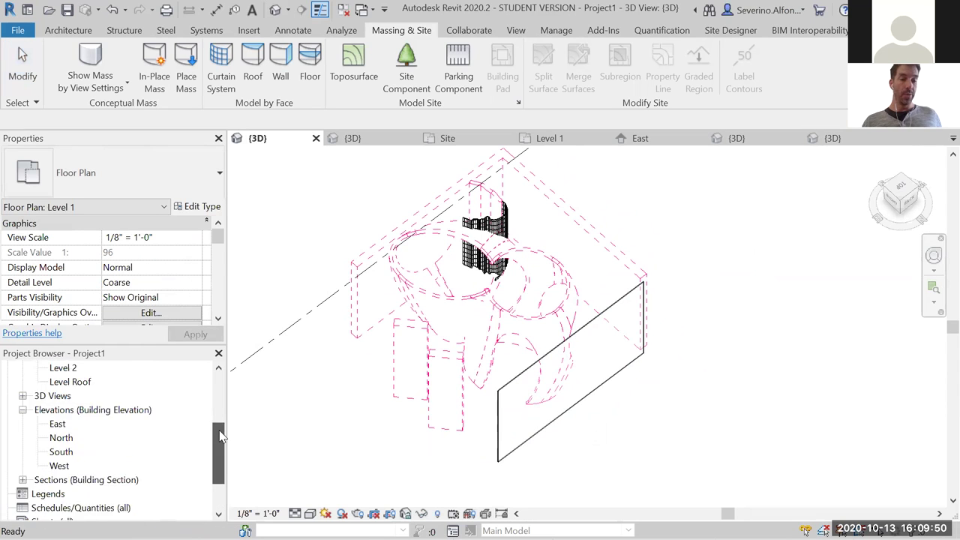
click(22, 424)
click(68, 438)
right_click(70, 440)
click(60, 451)
right_click(60, 451)
mouse_move(188, 243)
click(318, 259)
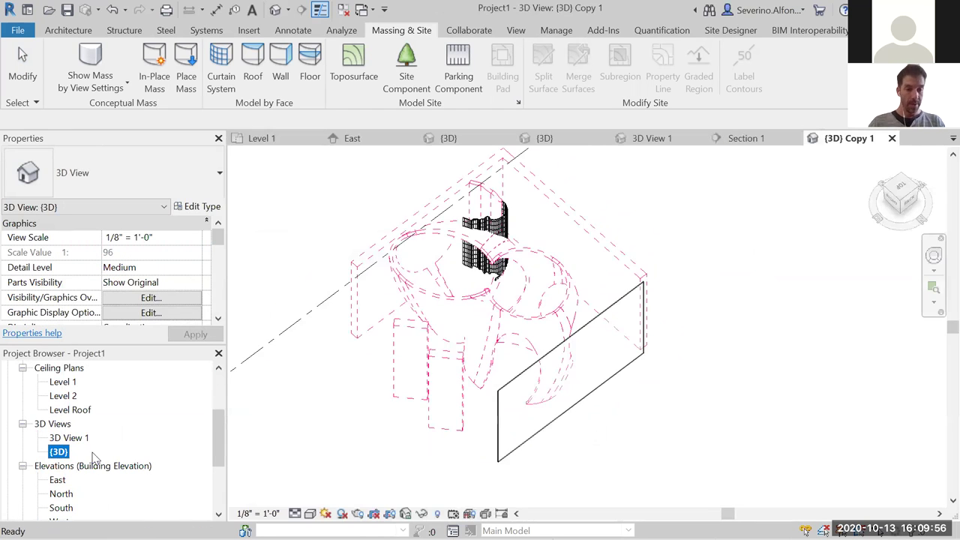
- Rename the duplicated 3D view as Diagrm 2
right_click(105, 471)
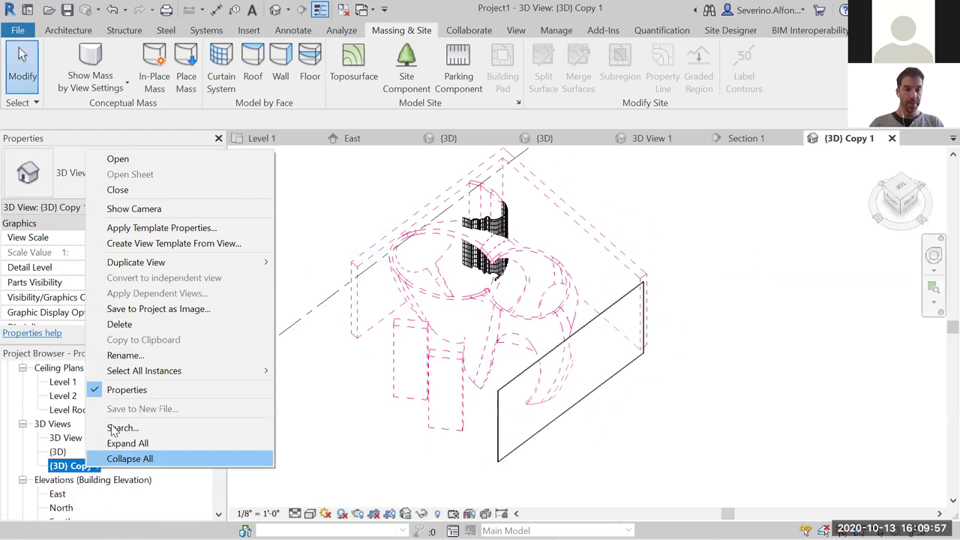
click(145, 356)
text(Diagr)
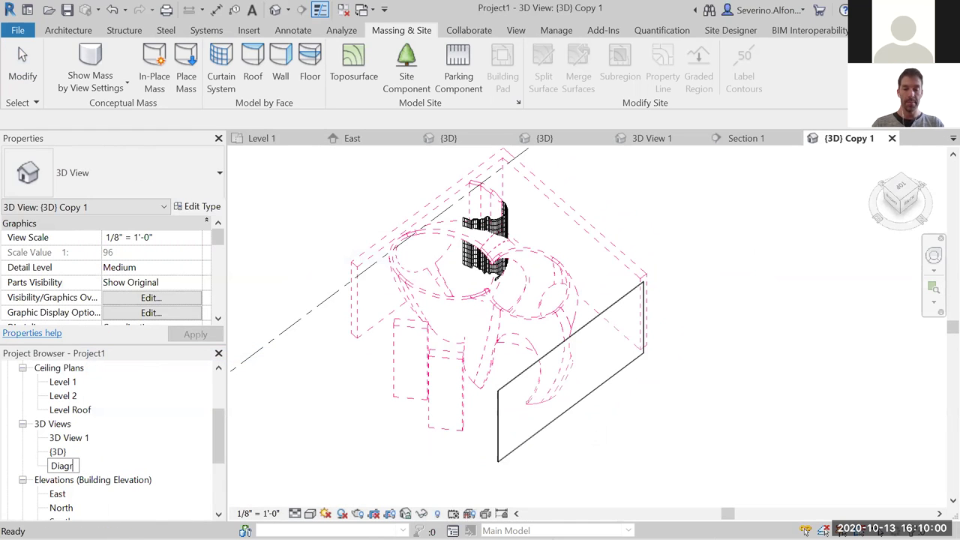
text(m 2)
key(Return)
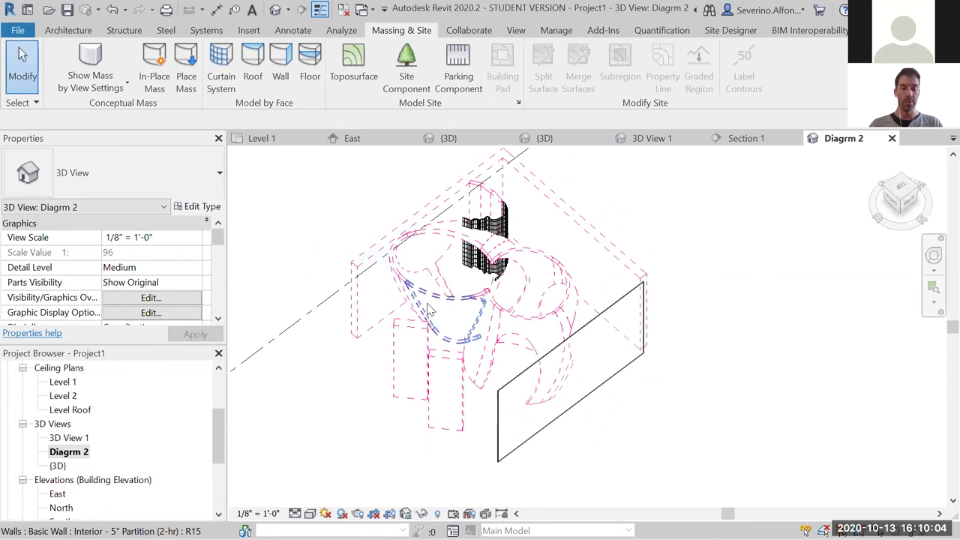
- Reset the pattern of the walls' projection lines to <No Override> in the Diagrm 2 view
key(v)
key(v)
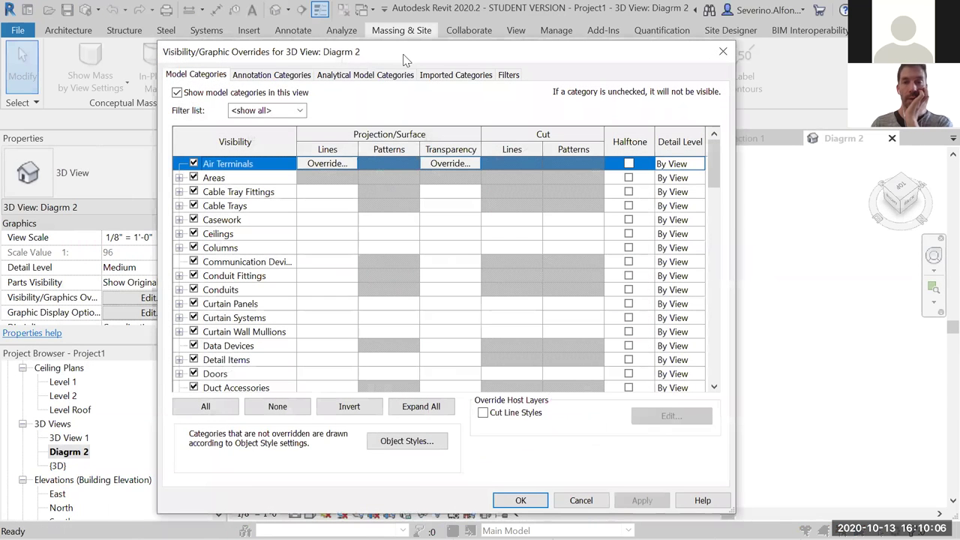
drag(405, 58, 502, 64)
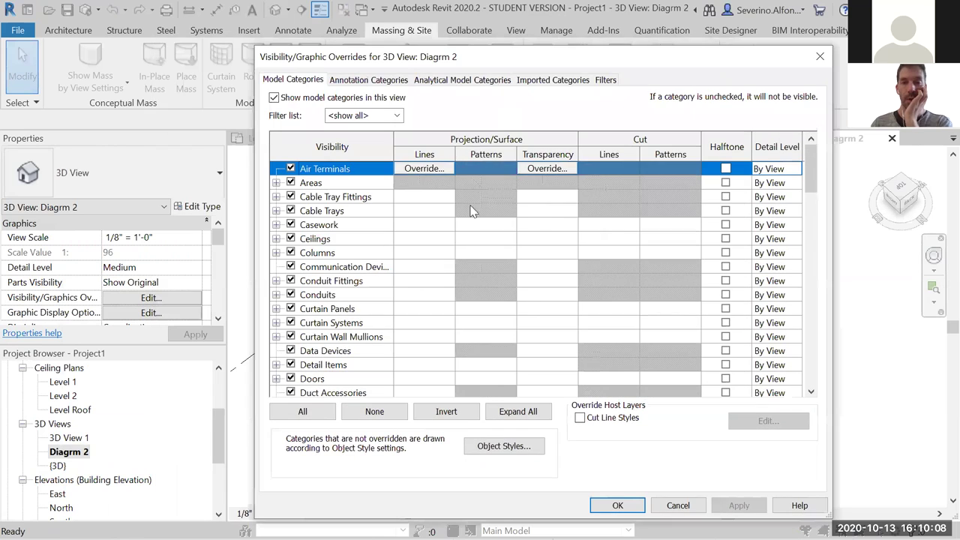
click(326, 297)
key(w)
click(425, 365)
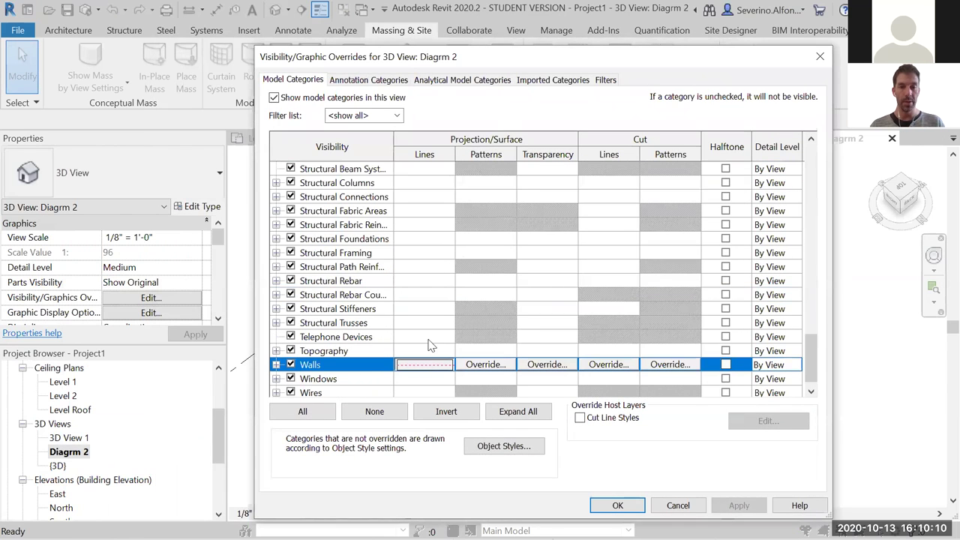
click(425, 364)
click(311, 297)
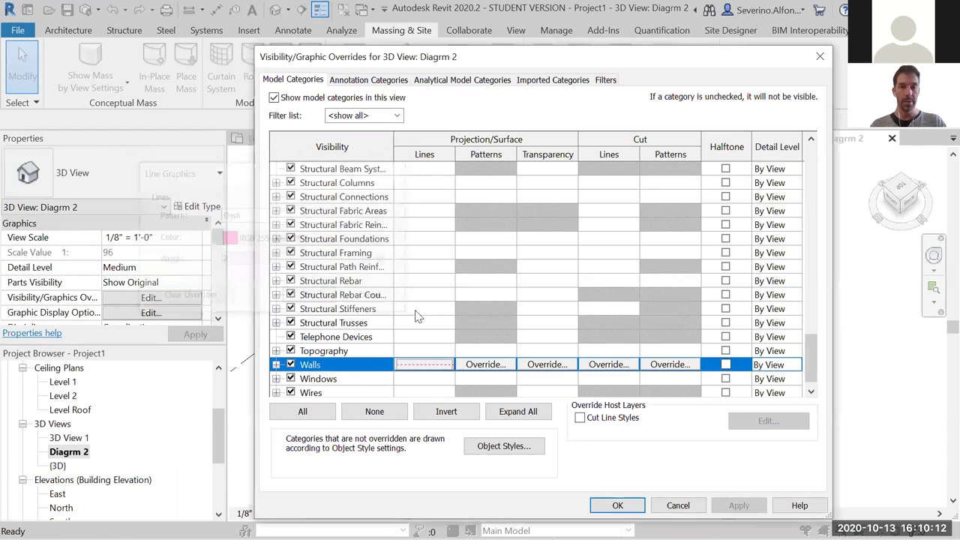
click(422, 368)
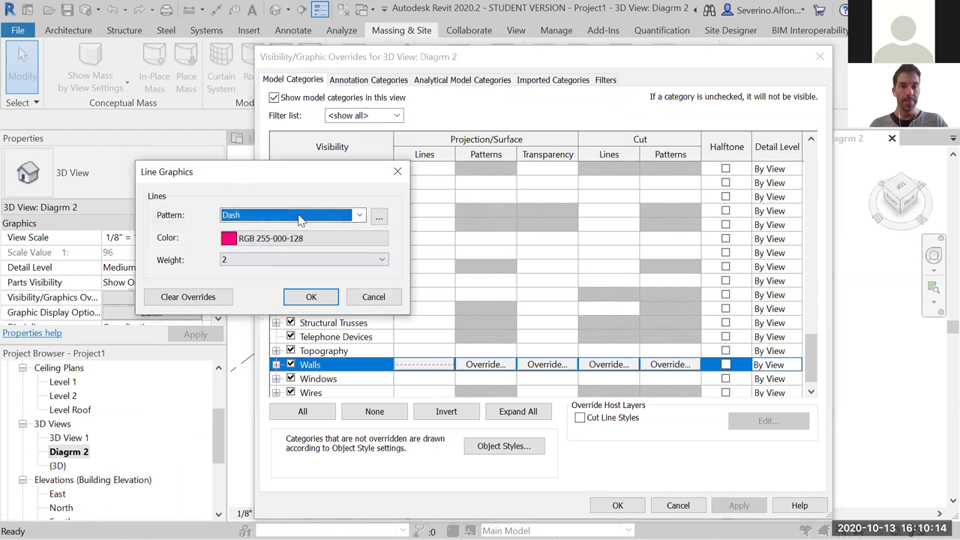
click(300, 216)
scroll(296, 67, up, 3)
click(294, 7)
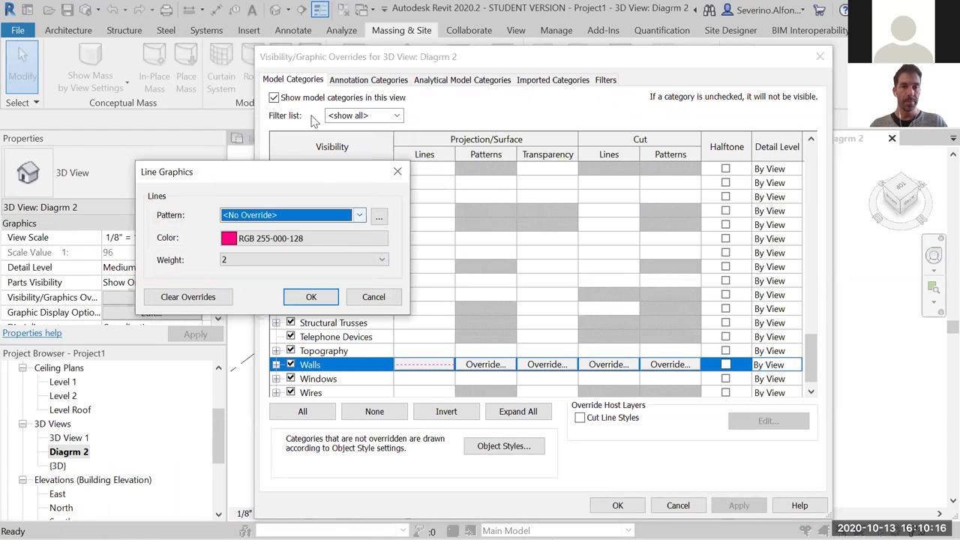
- Remove the weight and color overrides from the walls' projection lines and accept the line graphics
click(300, 259)
click(268, 270)
click(285, 238)
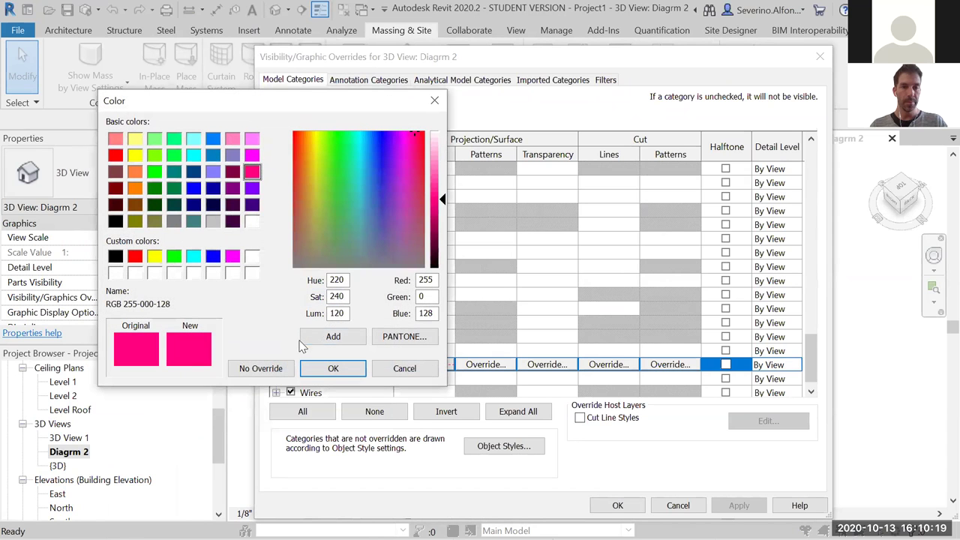
click(267, 369)
click(309, 297)
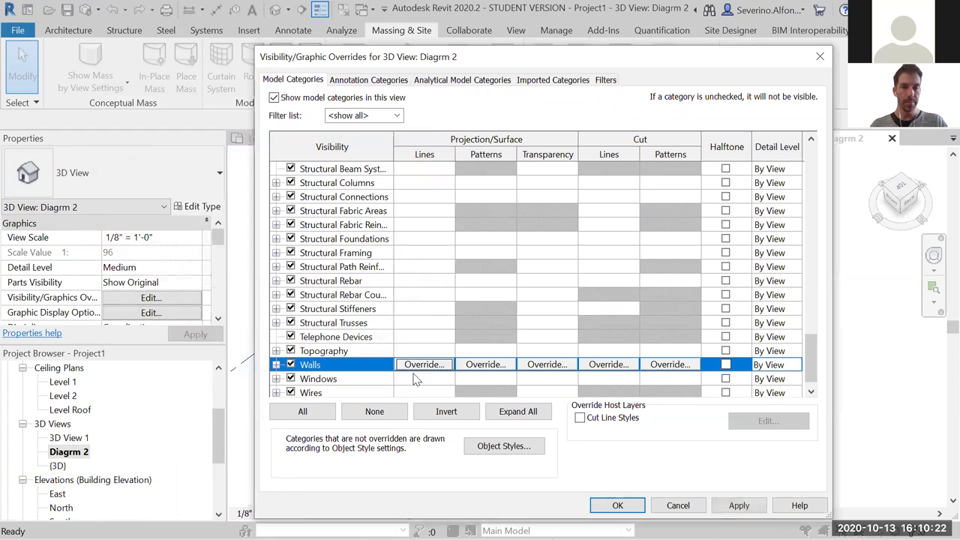
- Override the foreground of the walls' surface pattern with a Green <Solid fill> in Diagrm 2
click(486, 364)
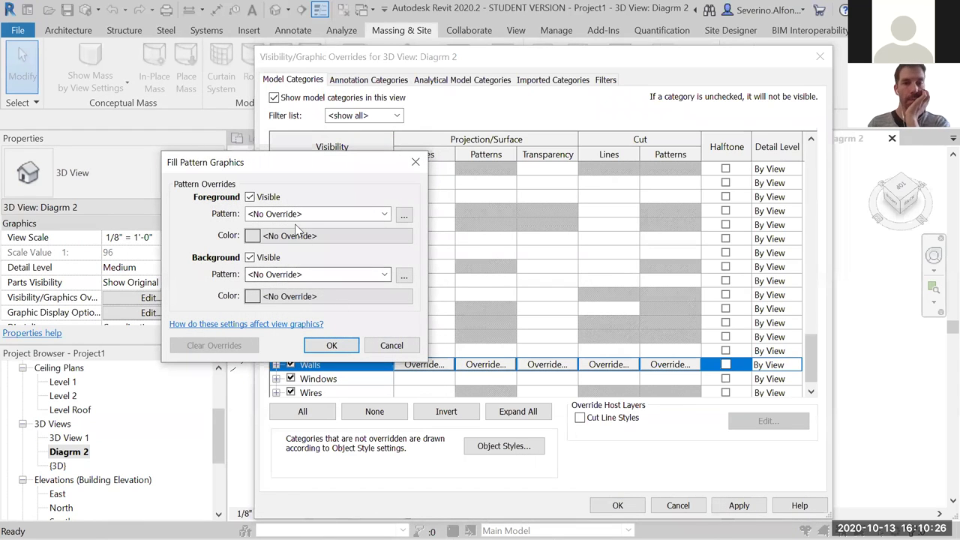
click(384, 214)
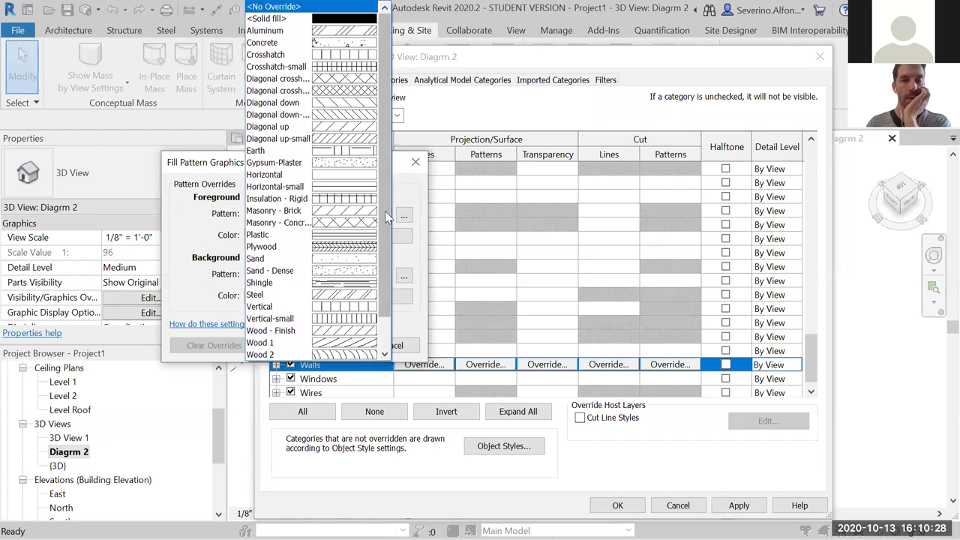
click(269, 18)
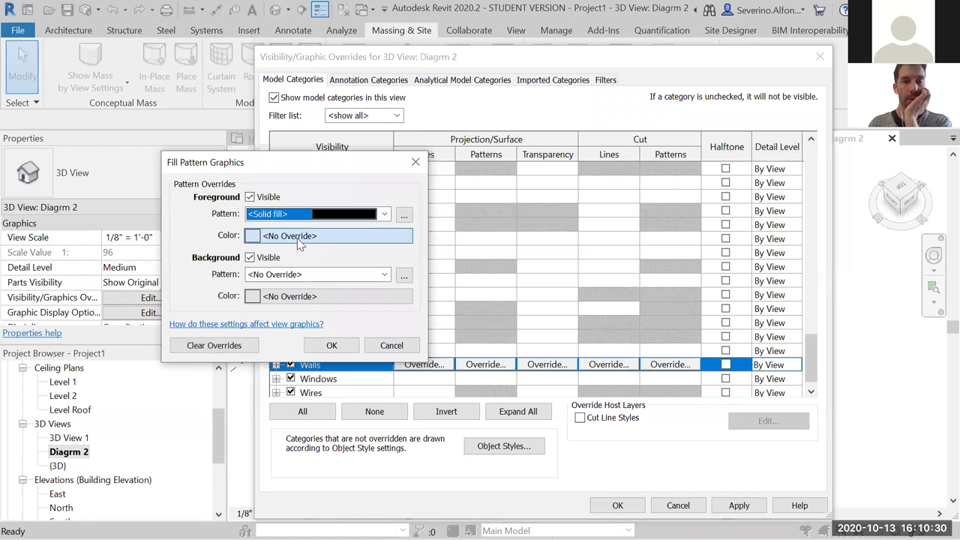
click(299, 237)
click(195, 275)
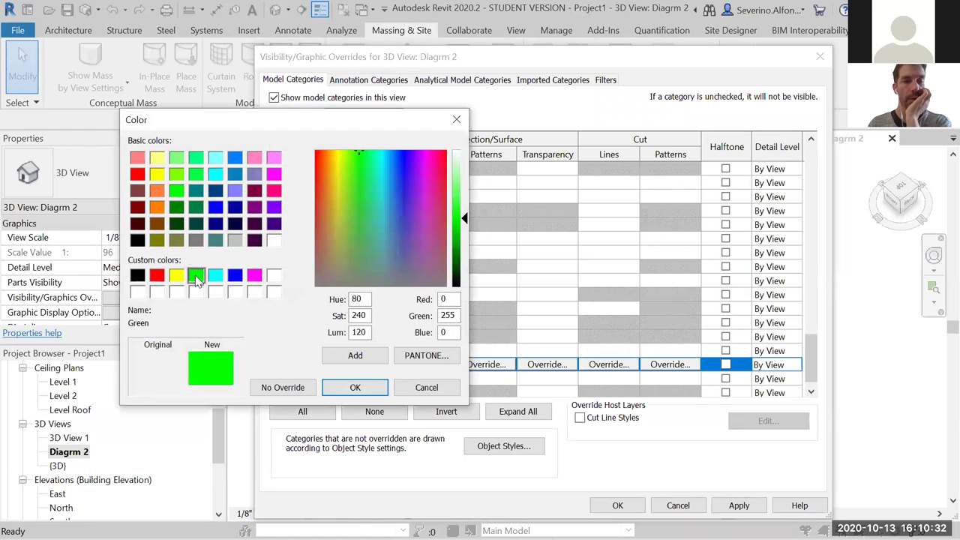
click(355, 387)
- Override the background of the walls' surface pattern with a Green <Solid fill> and apply the overrides to the Diagrm 2 view
click(319, 275)
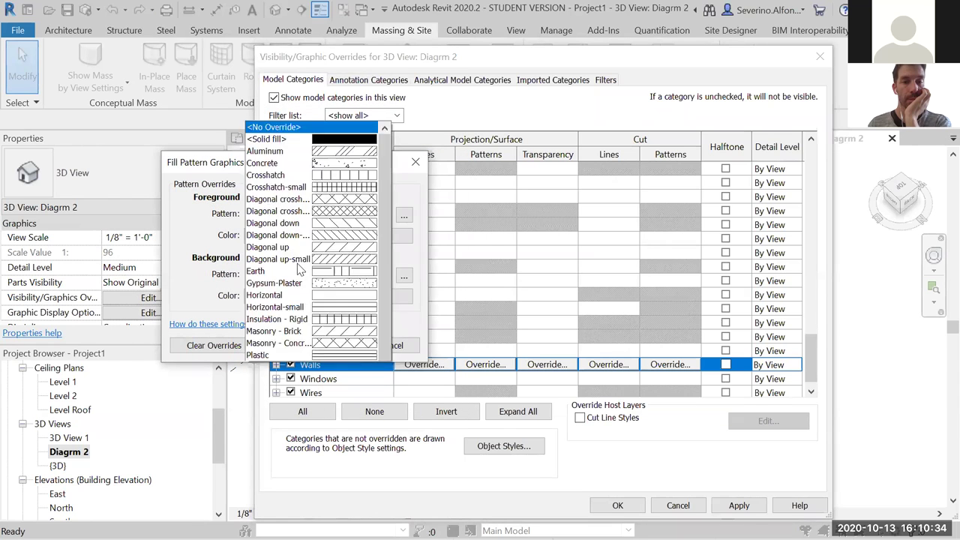
click(335, 21)
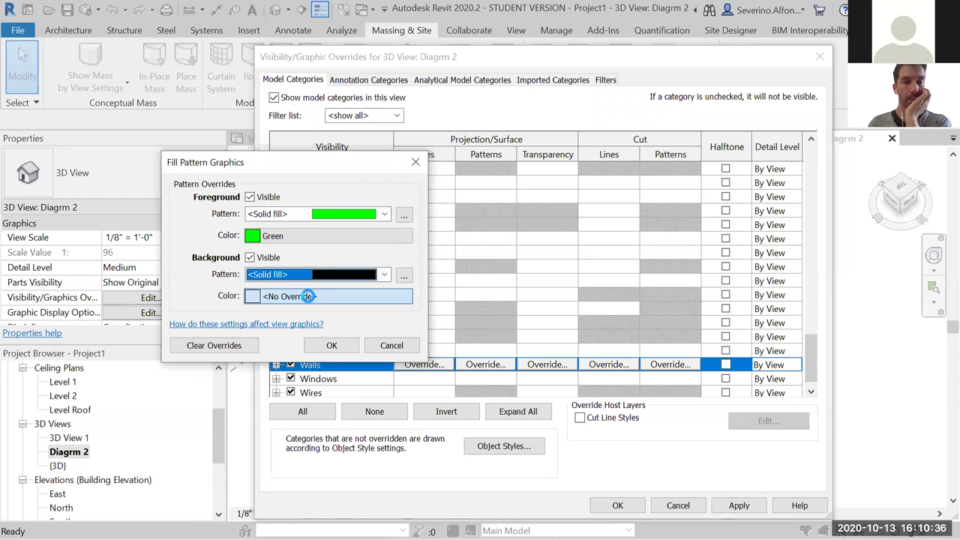
click(315, 296)
click(196, 275)
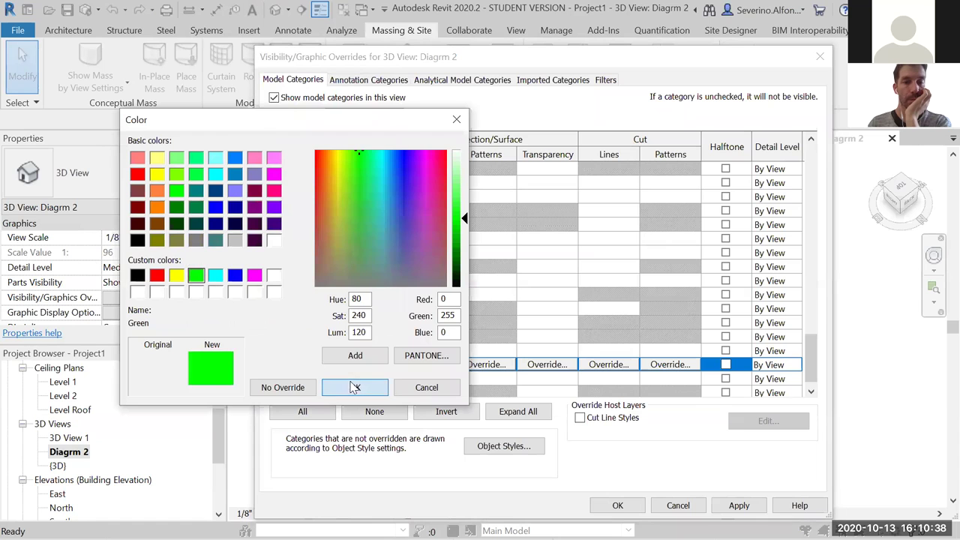
click(349, 386)
click(333, 345)
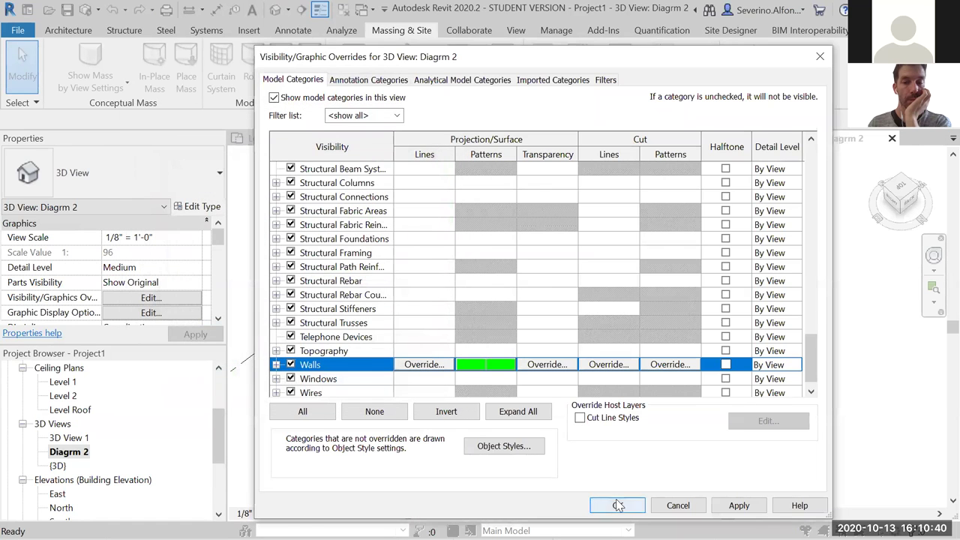
click(618, 505)
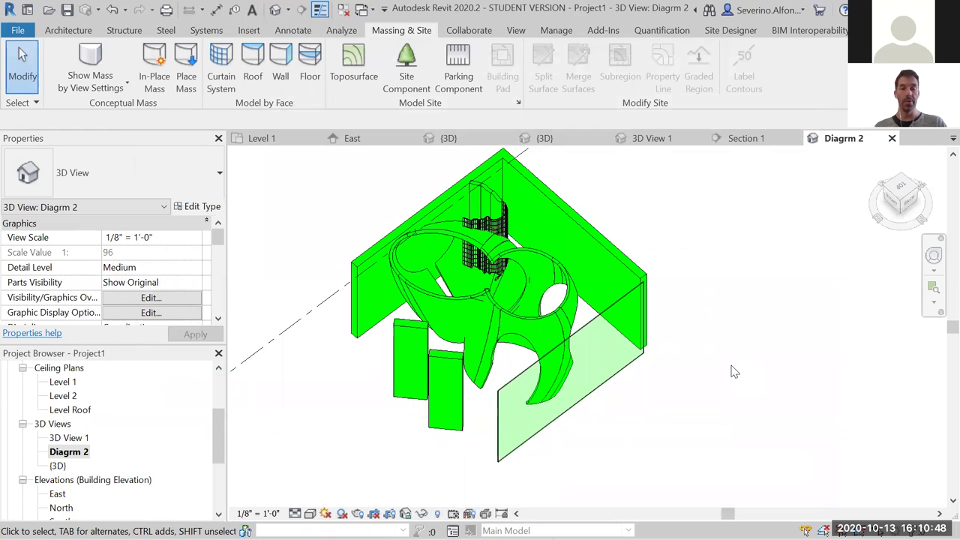
- Set the foreground of the walls' surface pattern override to Crosshatch-small in the Diagrm 2 view
key(v)
key(g)
click(378, 321)
scroll(378, 368, down, 15)
click(379, 368)
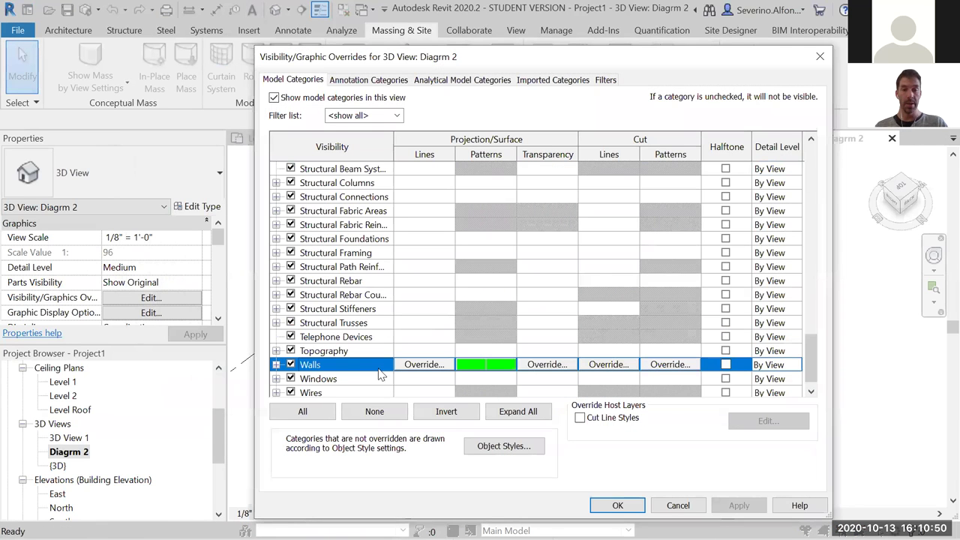
click(491, 365)
click(491, 365)
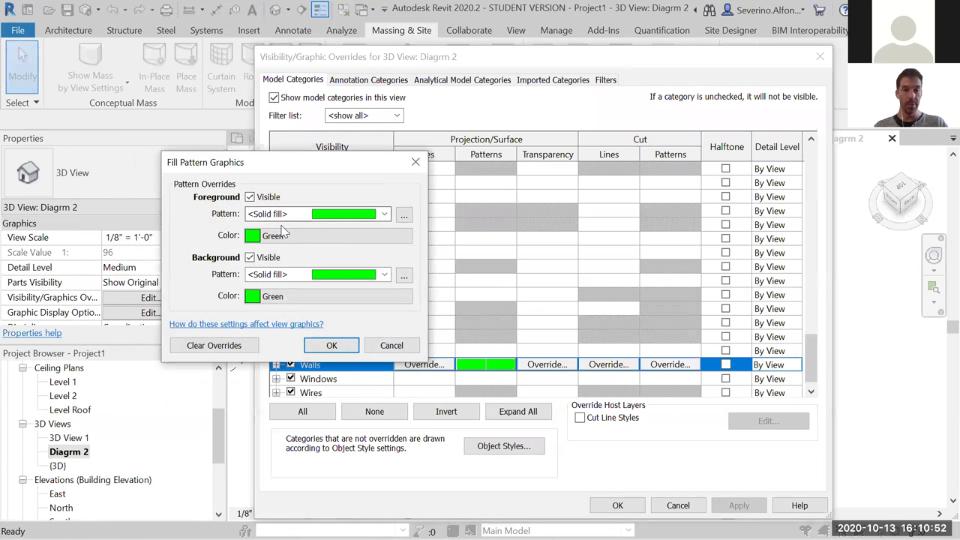
click(314, 215)
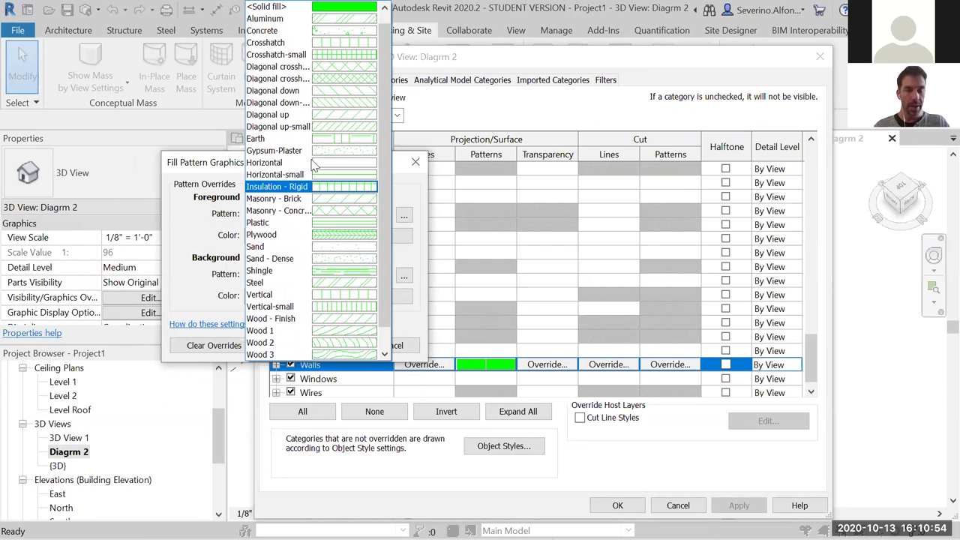
click(317, 55)
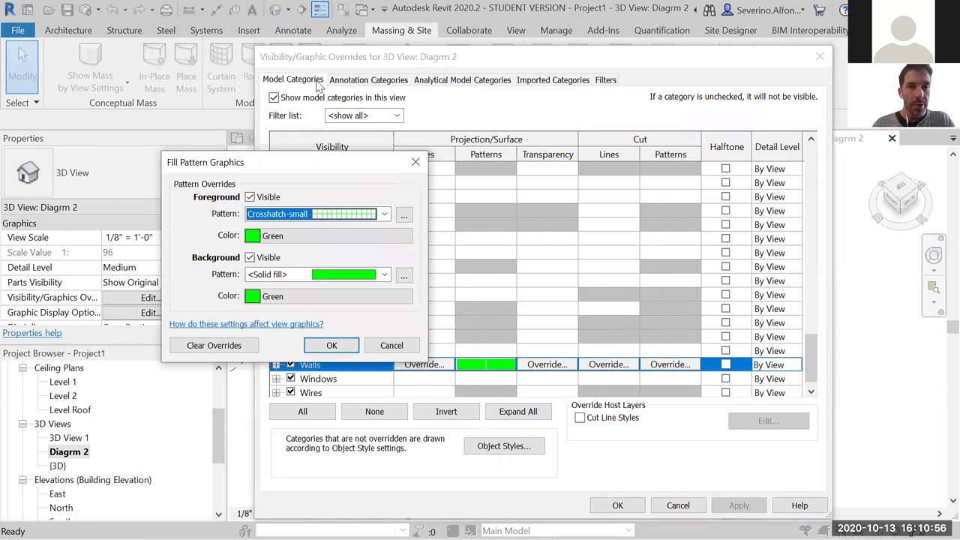
- Set the background of the walls' surface pattern to Crosshatch-small and apply the graphic overrides
click(315, 275)
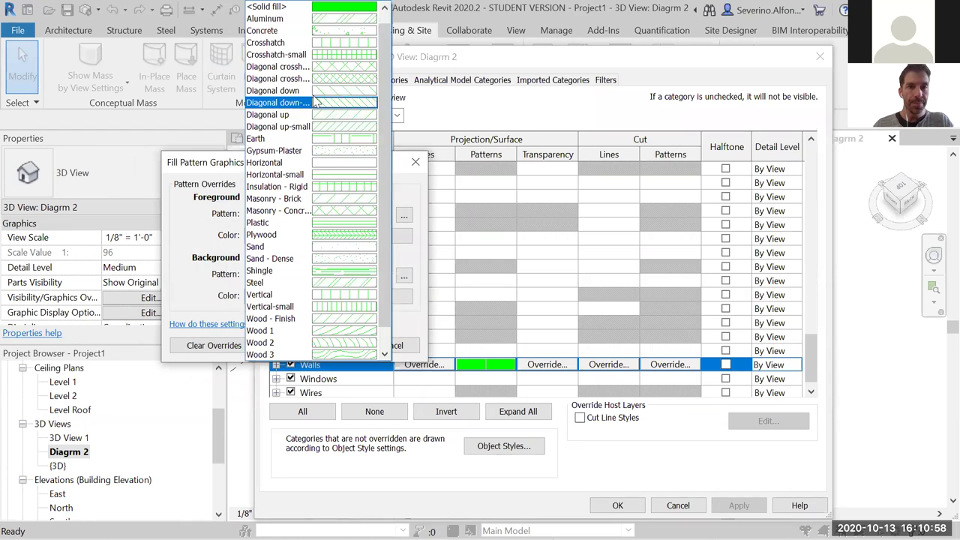
click(316, 55)
click(327, 345)
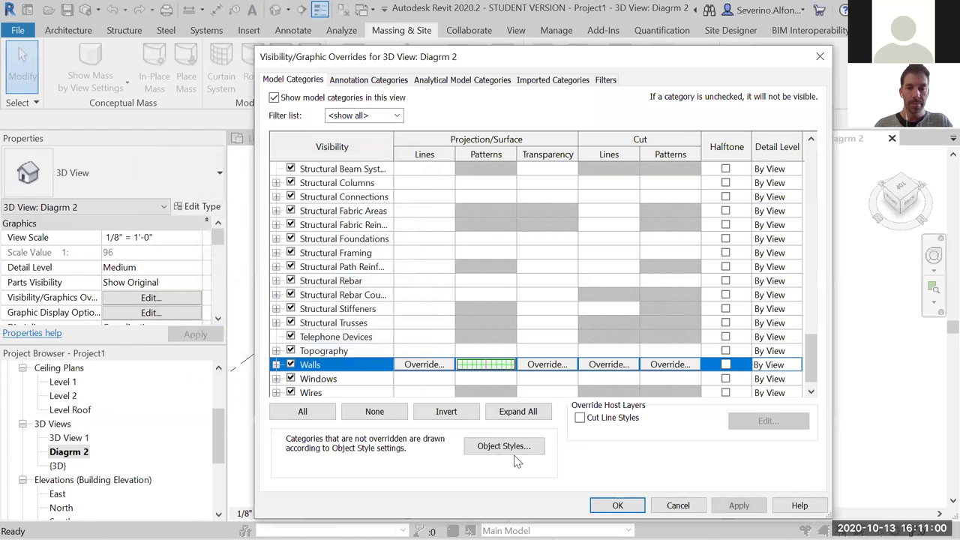
click(617, 505)
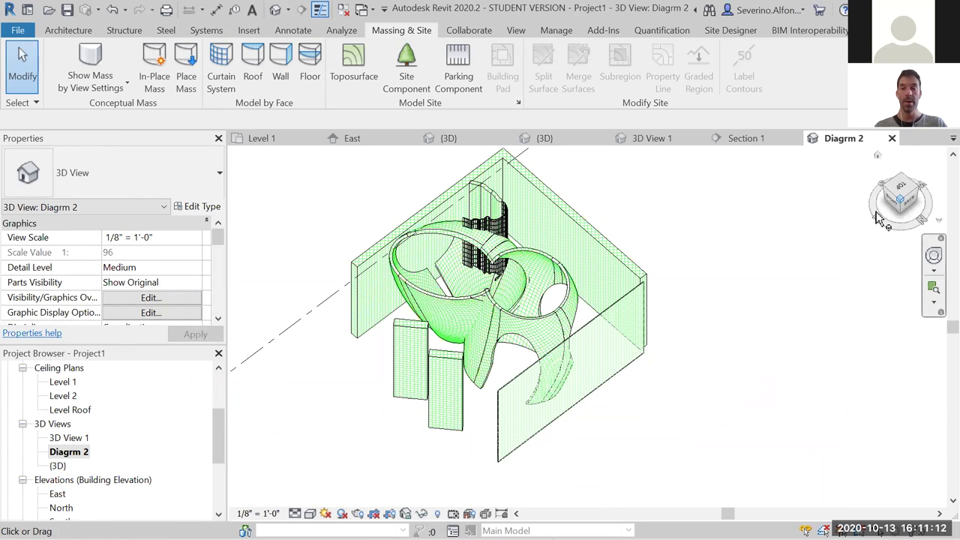
shift+middle_drag(748, 304, 740, 300)
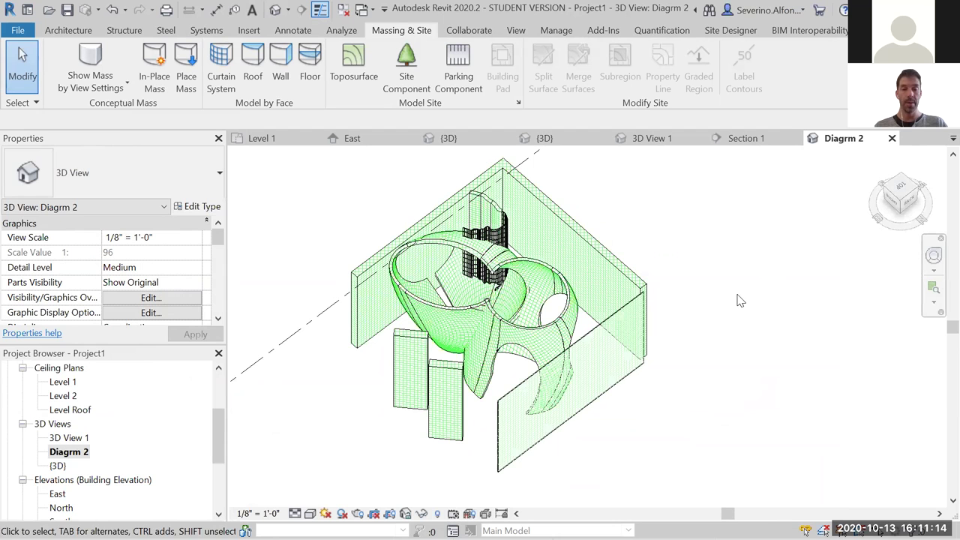
key(v)
key(v)
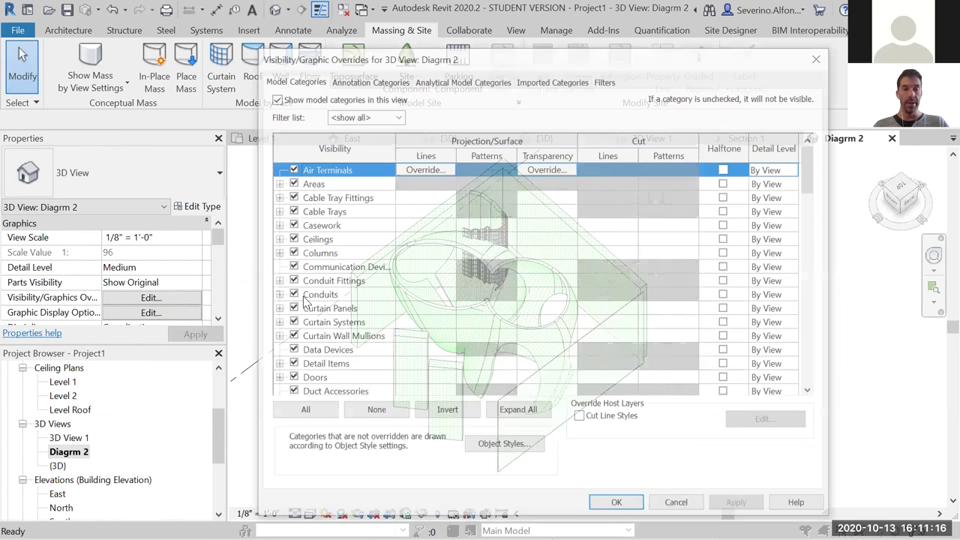
click(367, 268)
key(w)
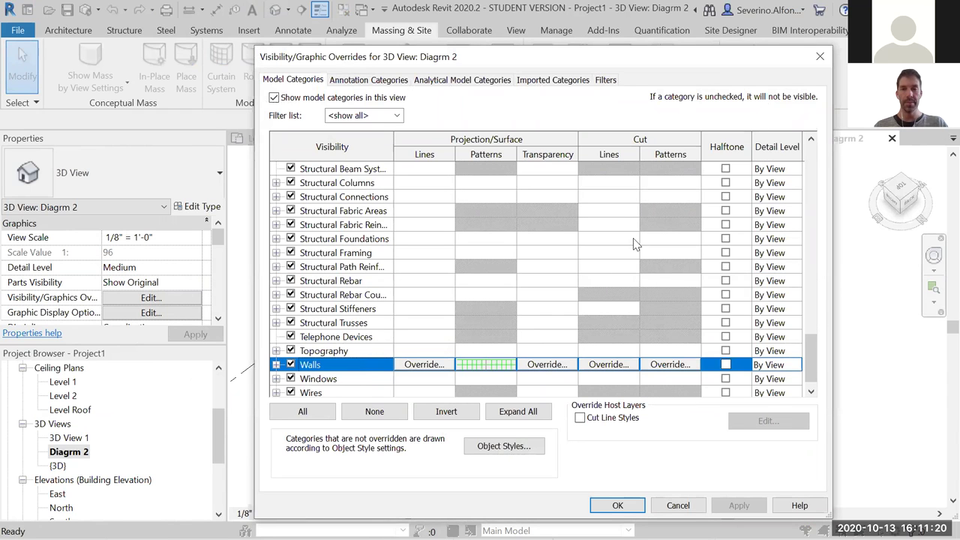
key(Return)
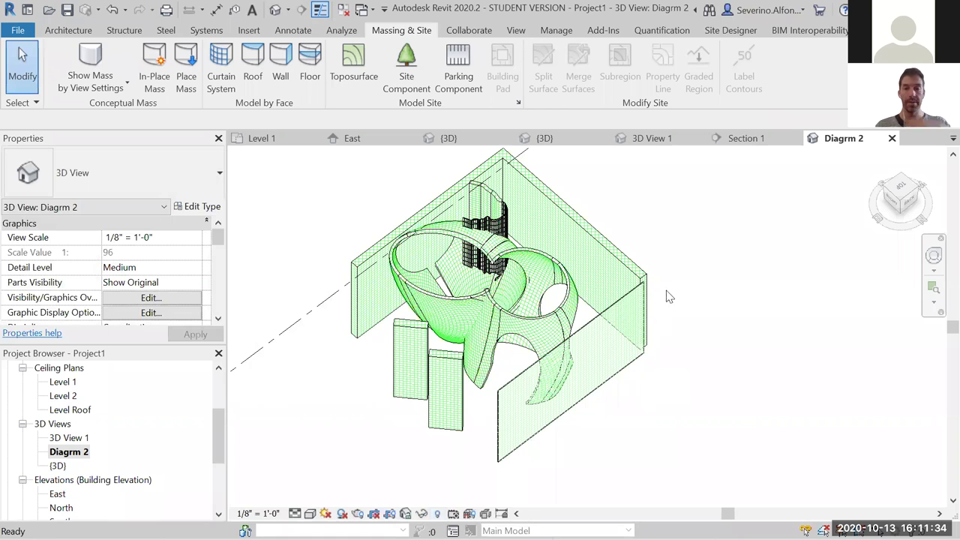
- Reveal the hidden elements, create a Steel Truss - Insulation on Metal Deck - EPDM roof by face on the mass's top face, and leave the reveal mode
key(r)
key(h)
click(251, 66)
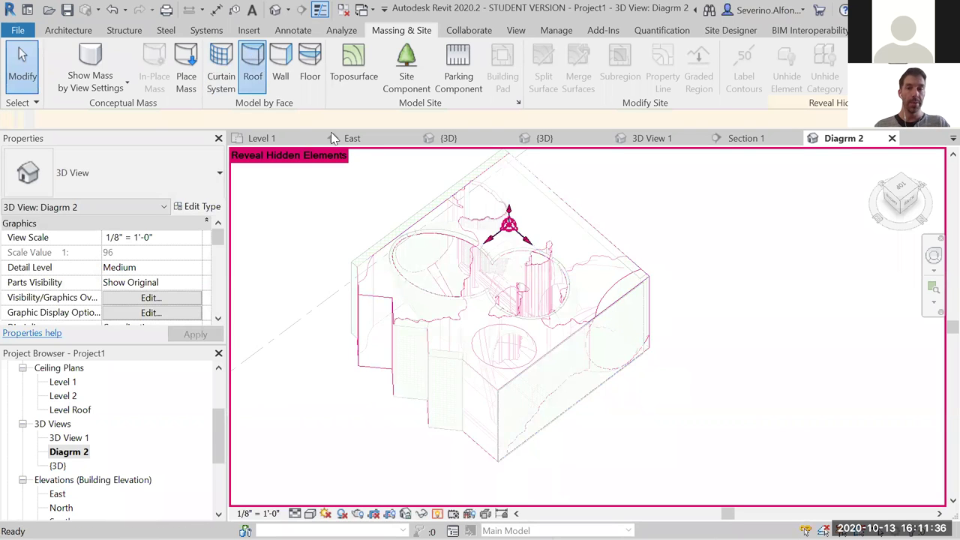
click(574, 217)
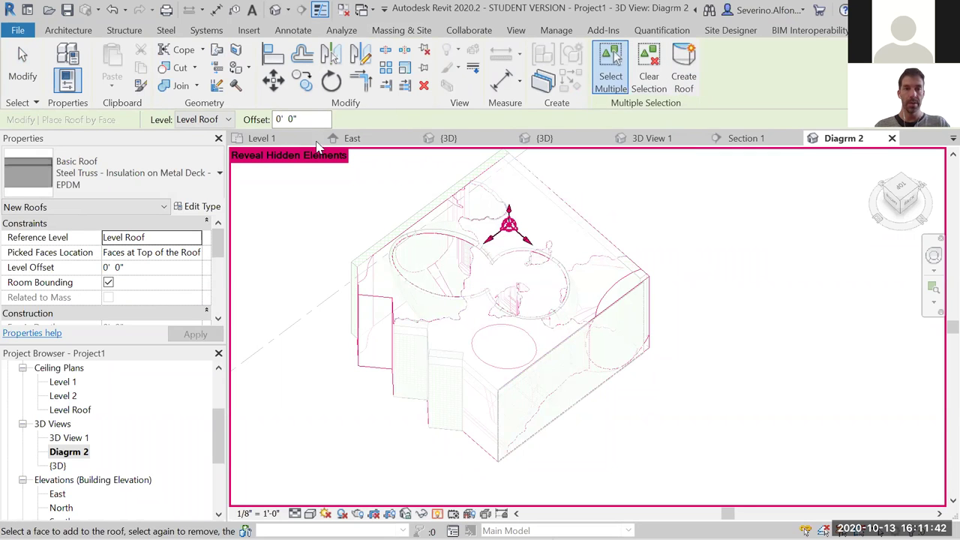
click(438, 514)
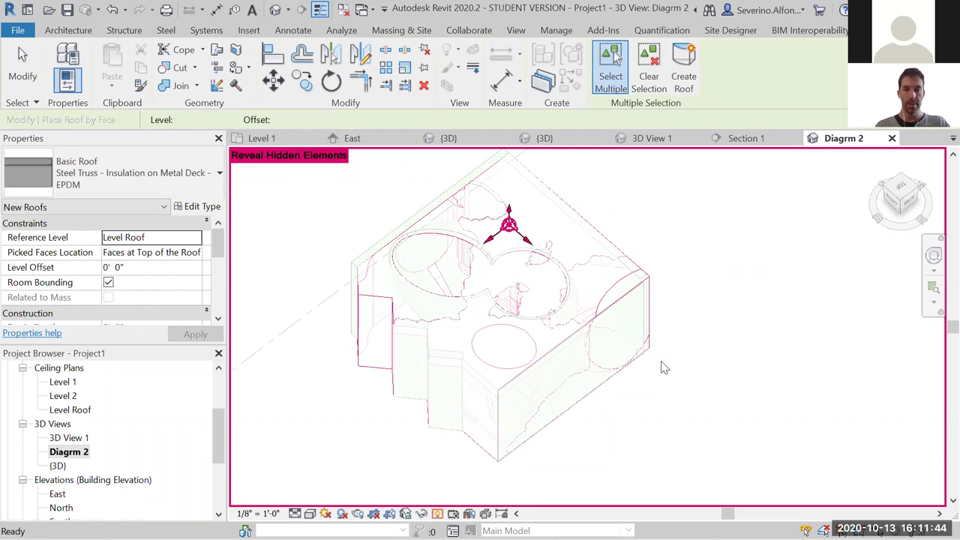
key(Escape)
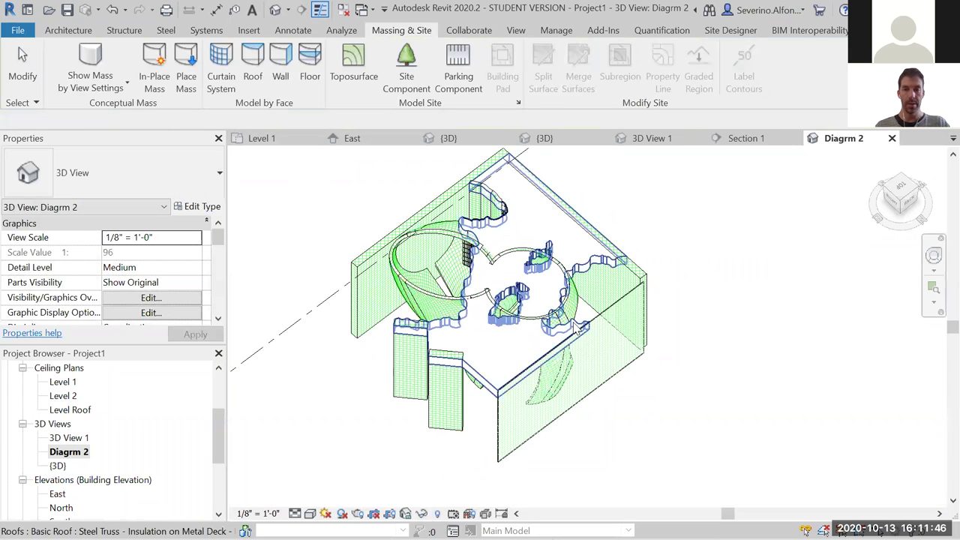
- Change the roof's type to Wood Rafter 8" - Asphalt Shingle - Insulated
click(574, 324)
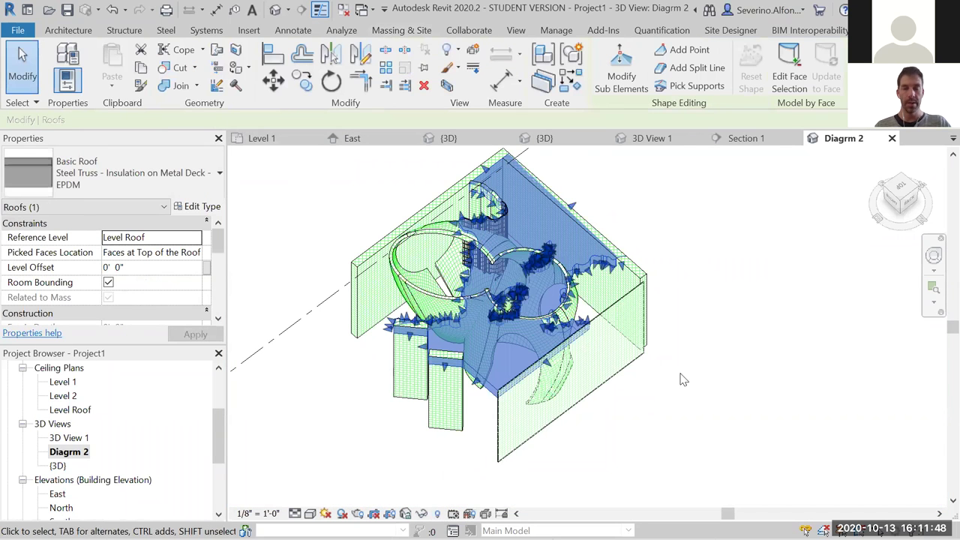
click(109, 174)
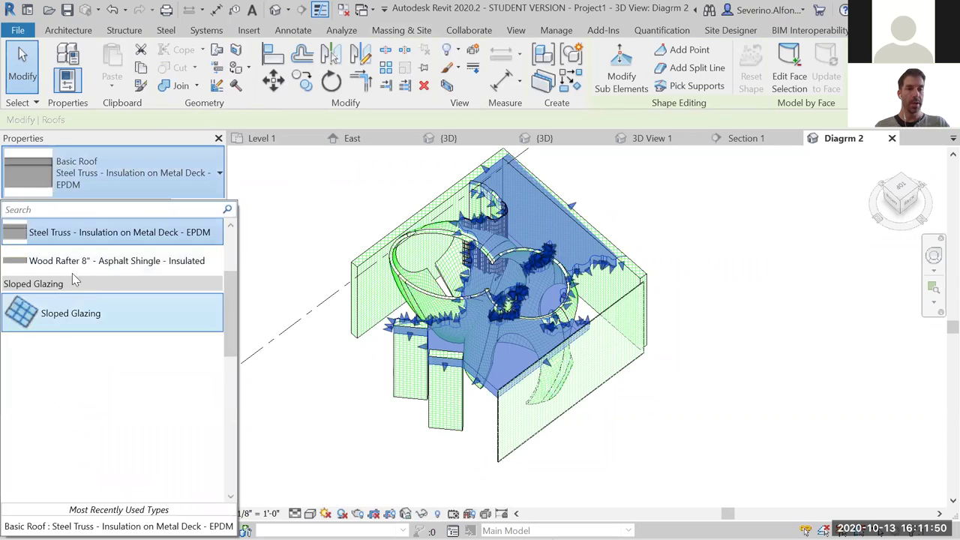
key(Escape)
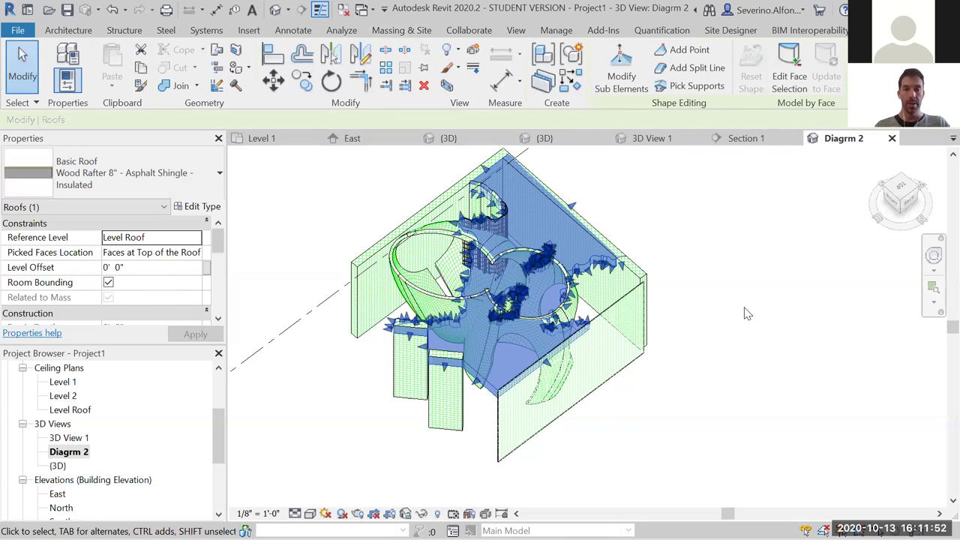
click(745, 313)
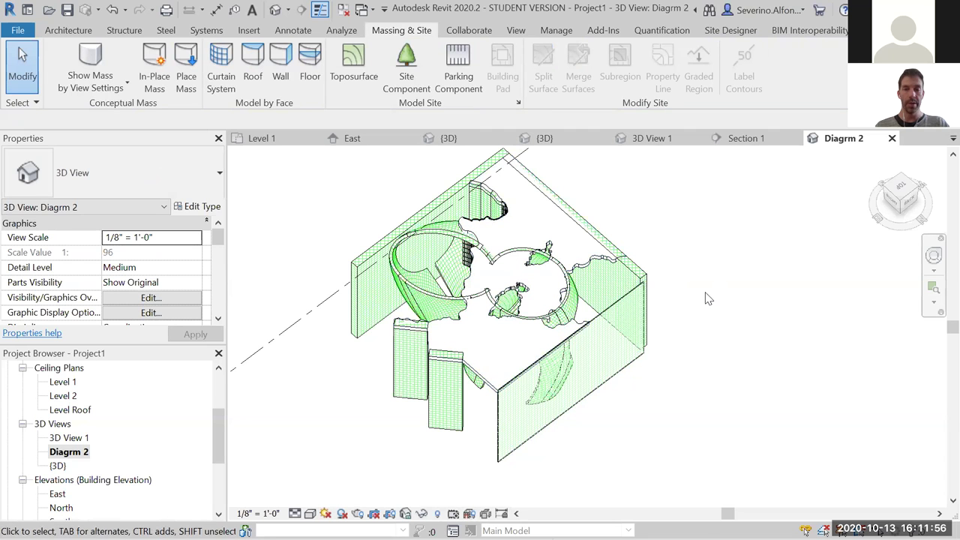
- Override the foreground of the roofs' surface pattern with Diagonal up in Magenta for the Diagrm 2 view
key(v)
key(v)
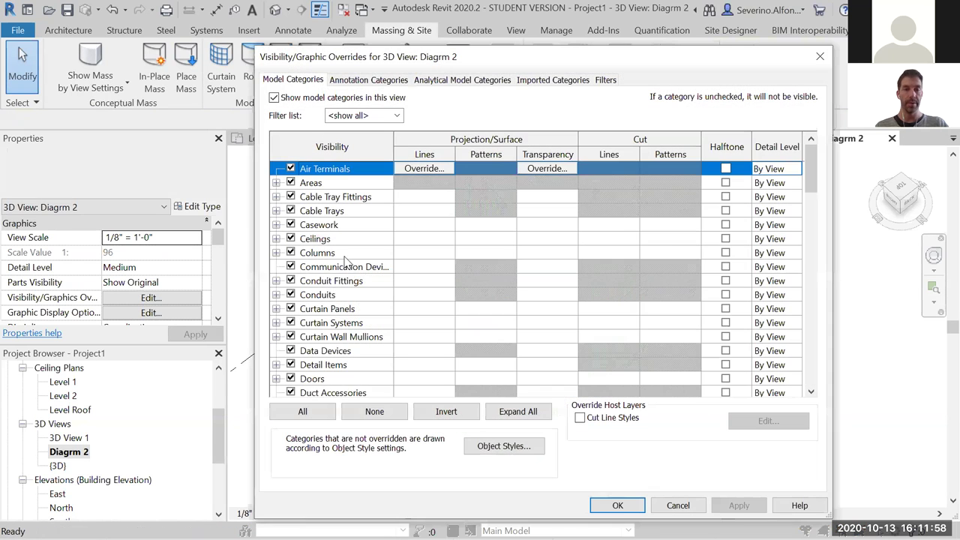
click(345, 253)
key(r)
scroll(322, 379, down, 1)
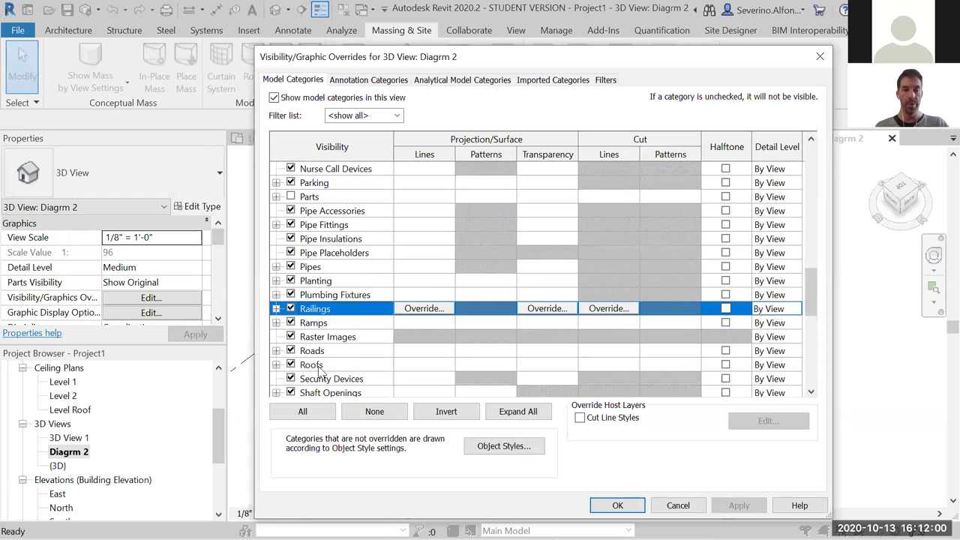
click(320, 365)
click(486, 364)
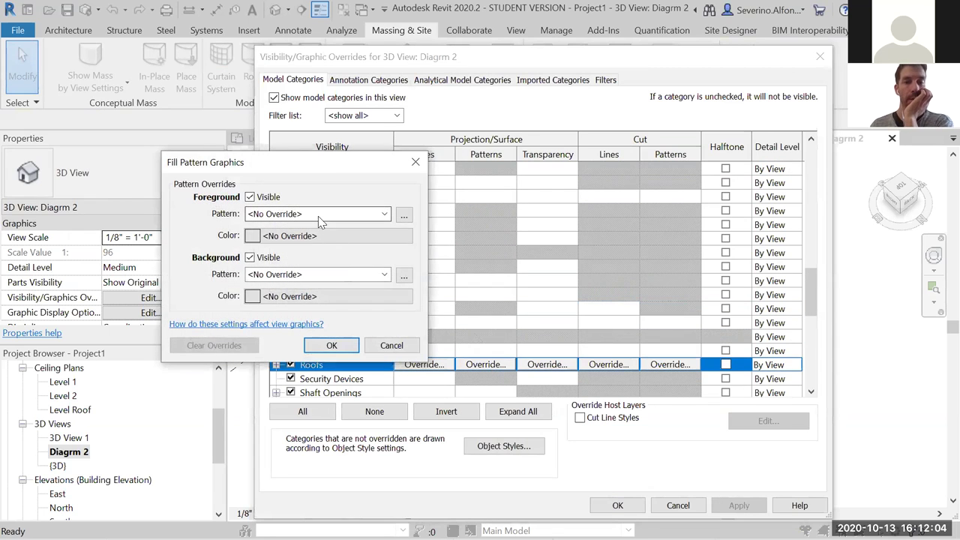
click(312, 214)
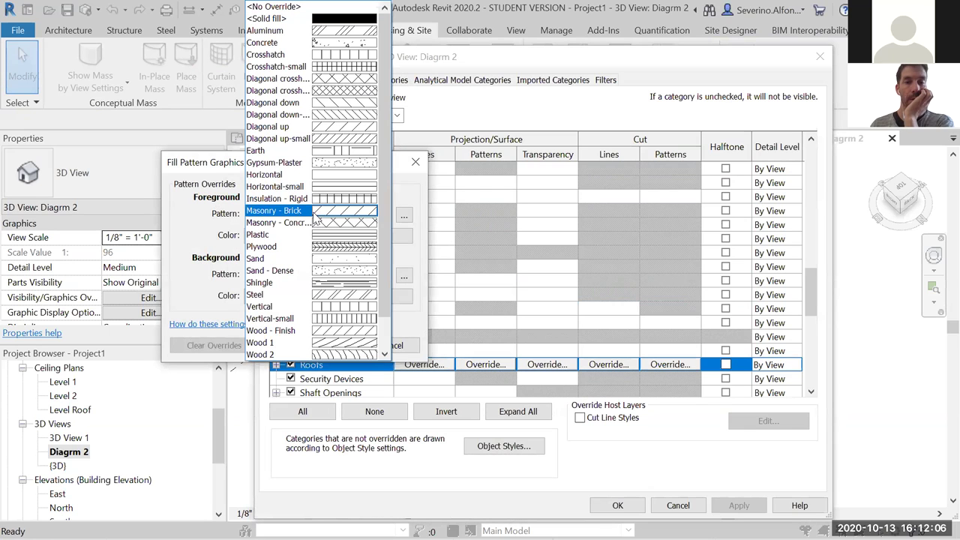
click(285, 129)
click(321, 236)
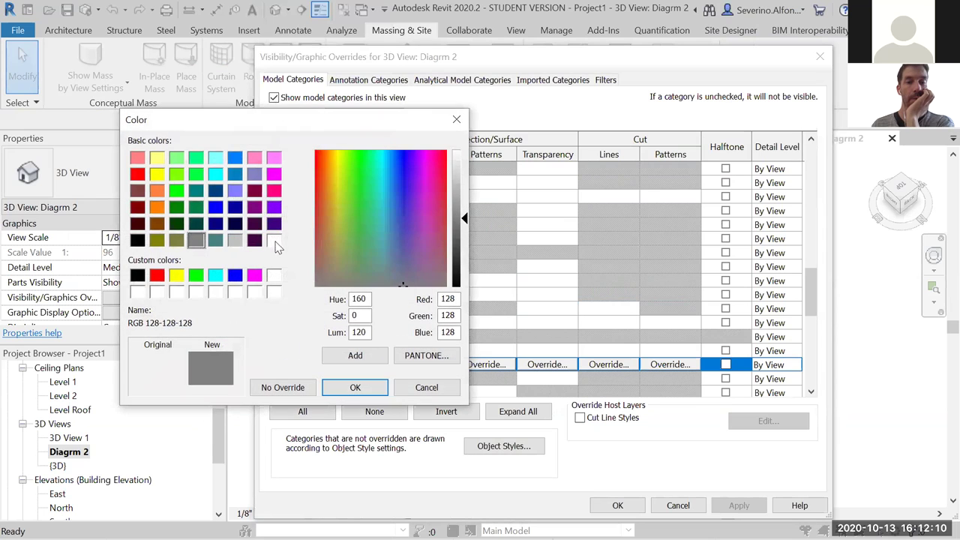
click(274, 174)
click(356, 387)
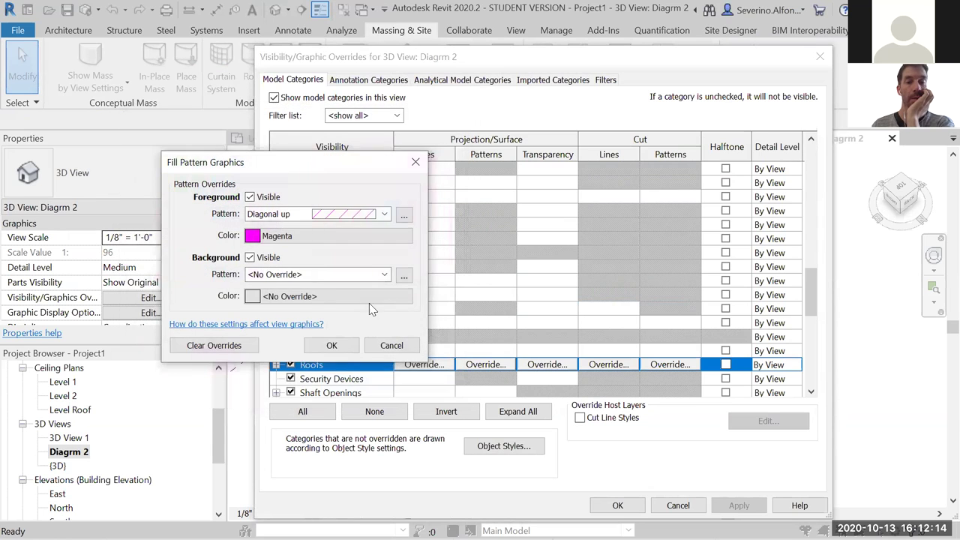
- Override the background of the roofs' surface pattern with Diagonal up in Magenta and apply the graphic overrides to the view
click(345, 214)
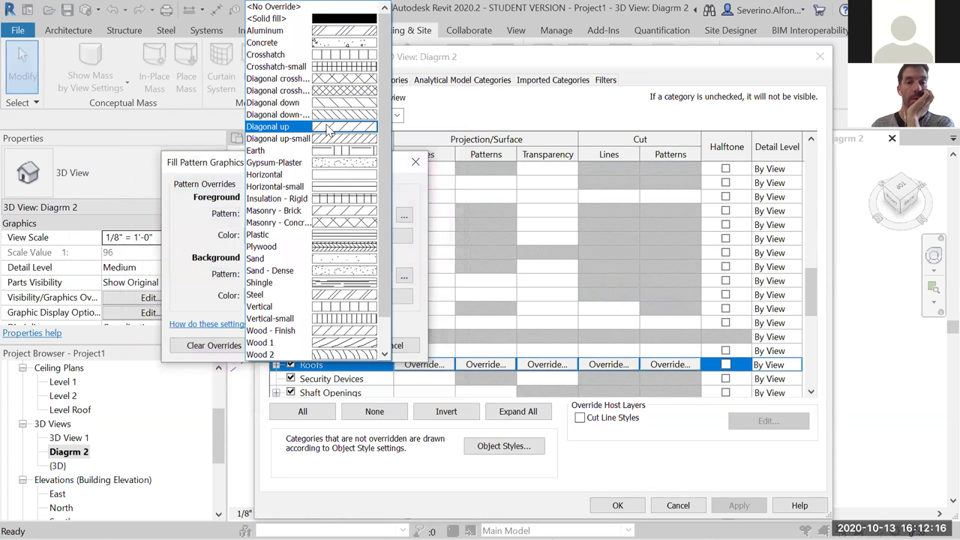
click(326, 127)
click(323, 296)
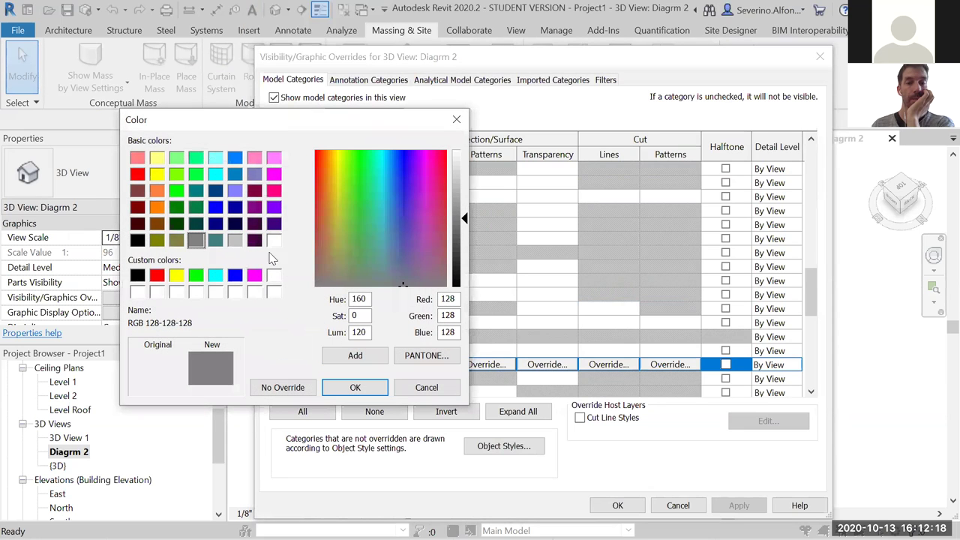
click(254, 275)
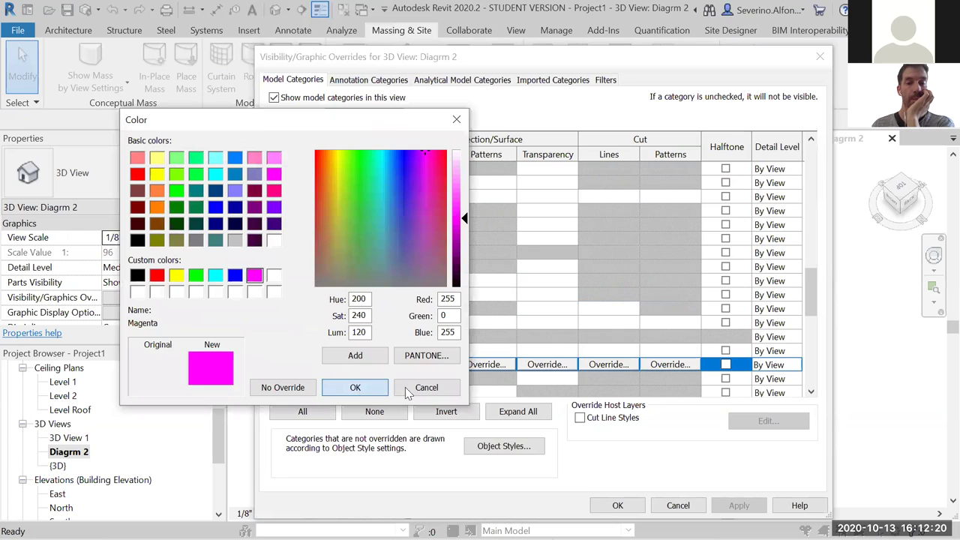
click(358, 388)
click(334, 344)
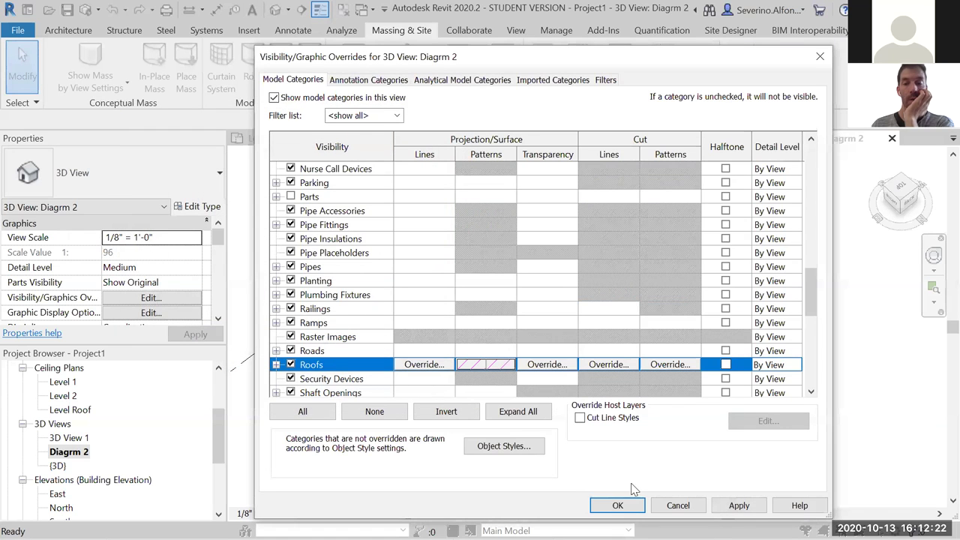
click(617, 505)
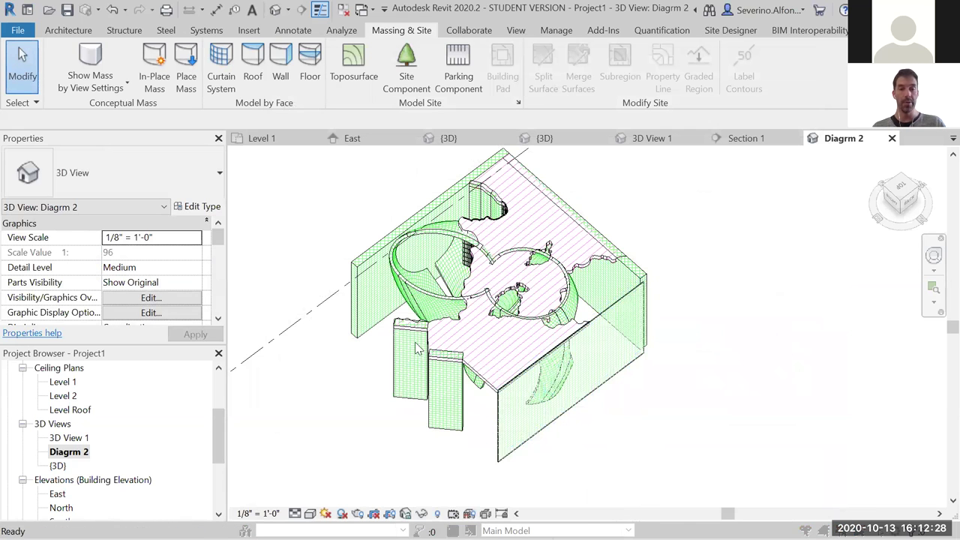
- Set the roofs' surface transparency to 70 in the Diagrm 2 view's graphic overrides and apply it
key(v)
key(g)
click(337, 322)
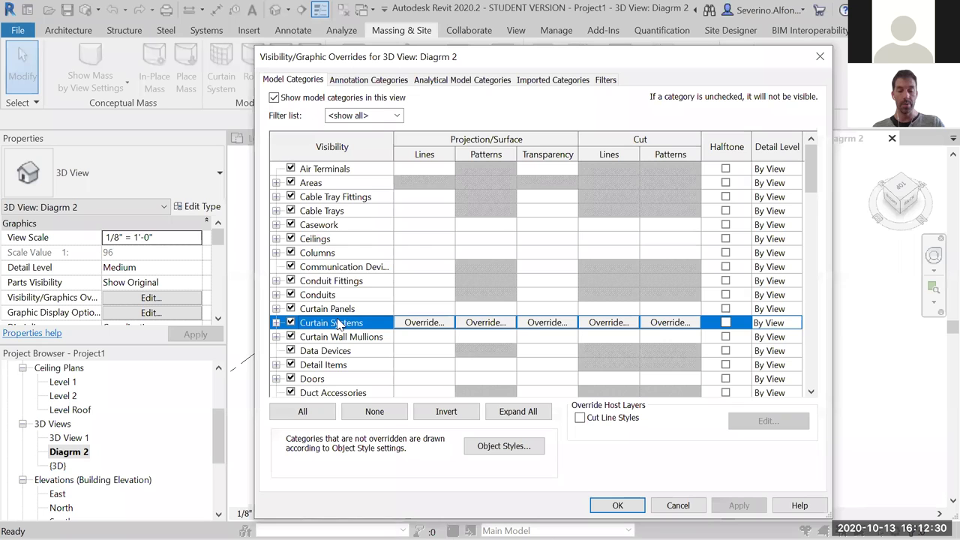
key(r)
scroll(334, 345, down, 2)
key(shift+Up)
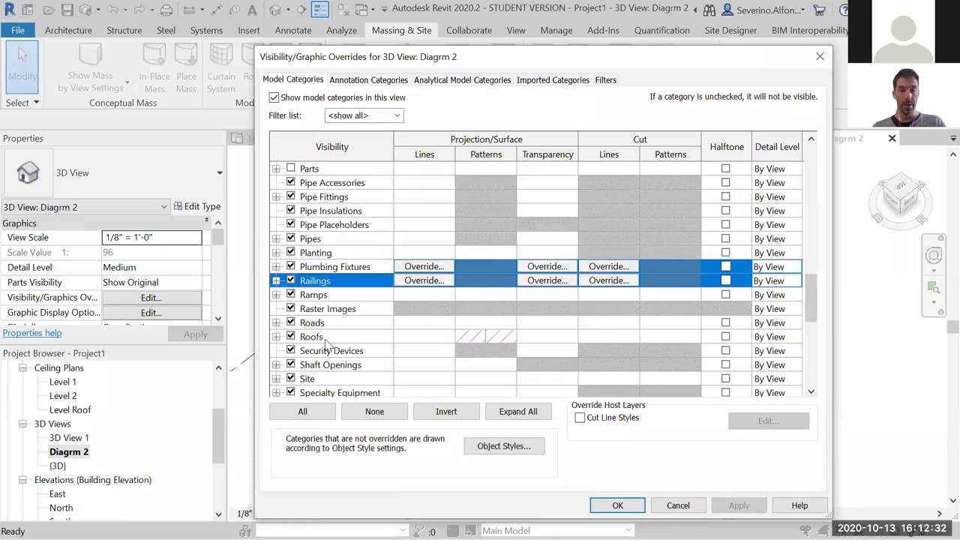
scroll(328, 343, down, 2)
key(Down)
click(332, 267)
click(530, 268)
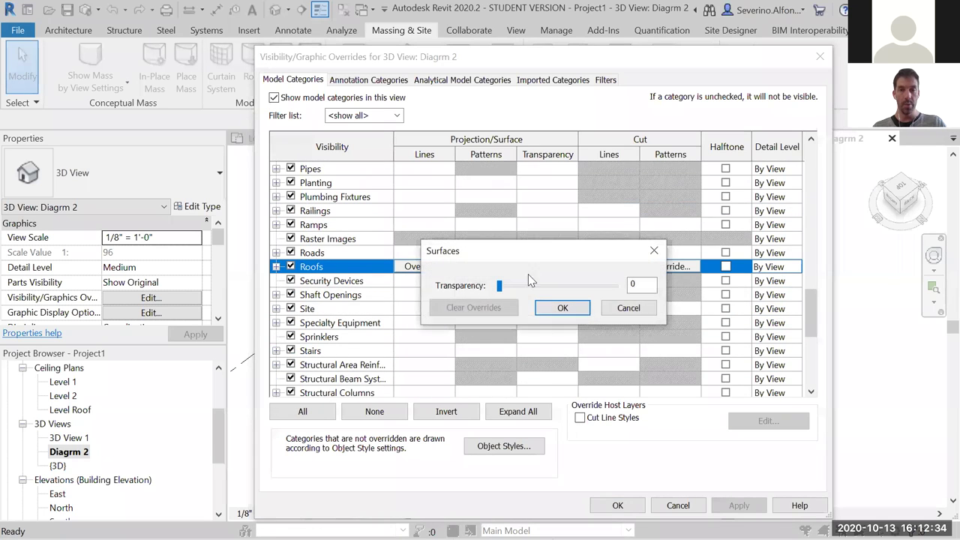
drag(499, 287, 556, 291)
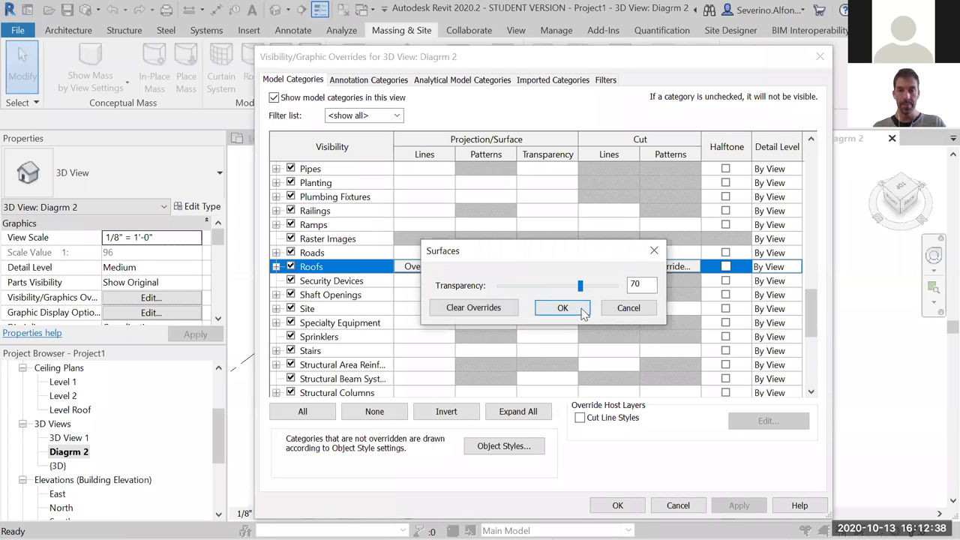
click(574, 309)
click(618, 505)
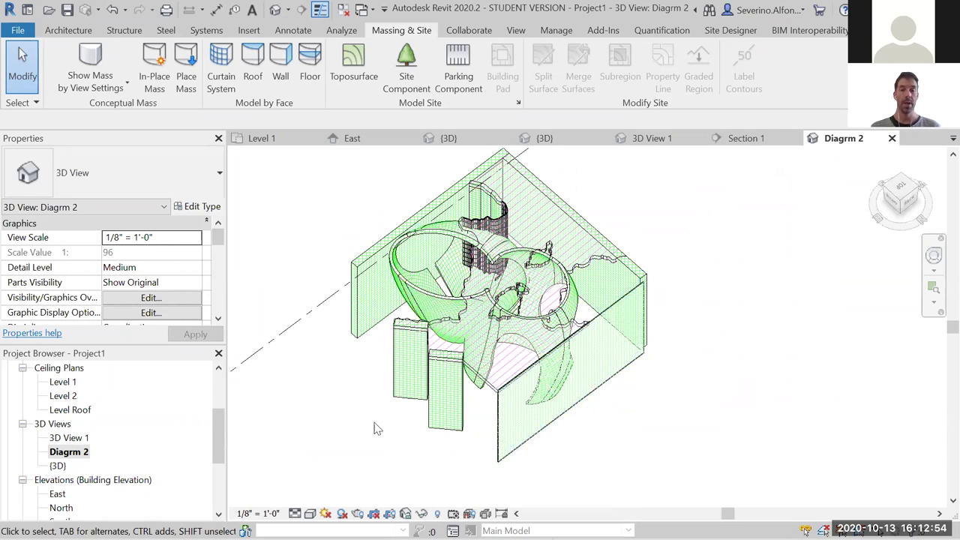
- Duplicate the Diagrm 2 view with detailing and rename the copy Diagram 3
right_click(85, 456)
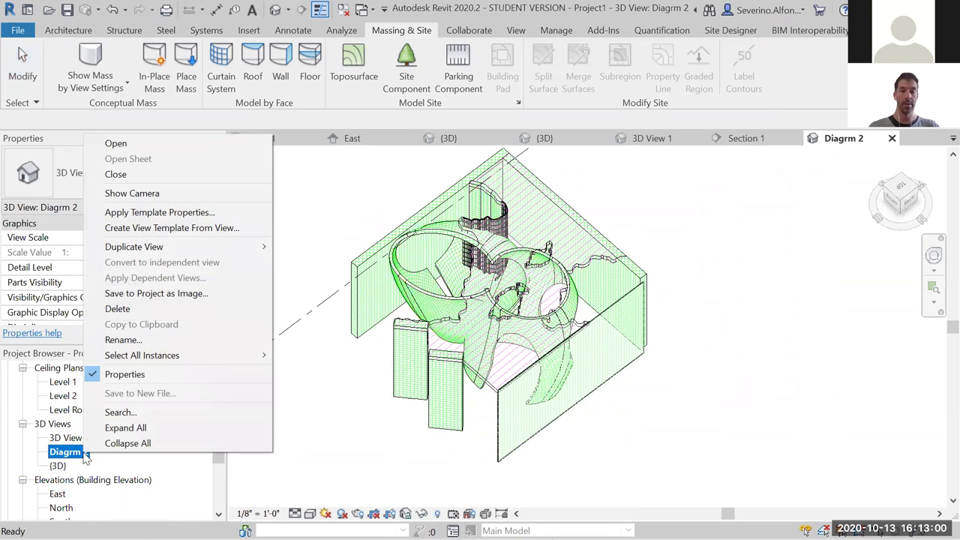
mouse_move(240, 247)
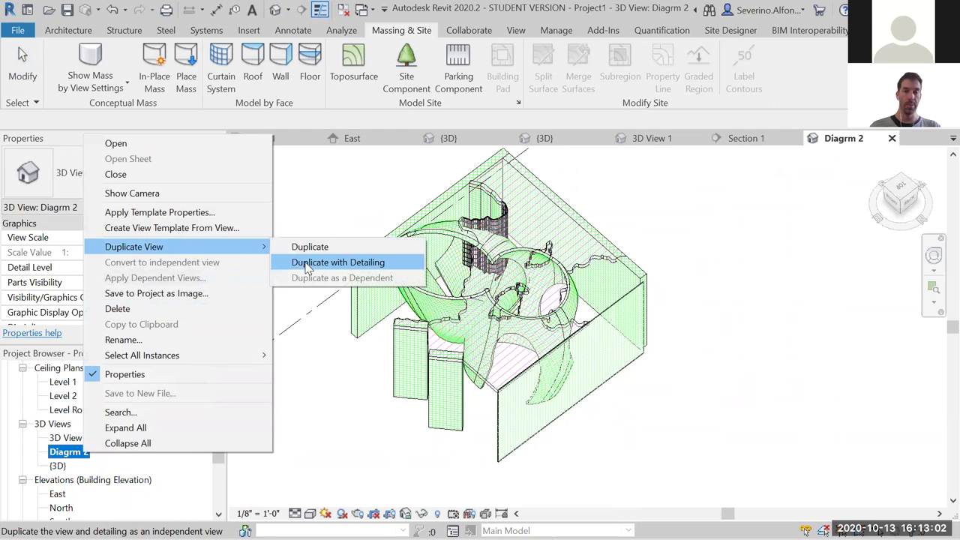
click(304, 262)
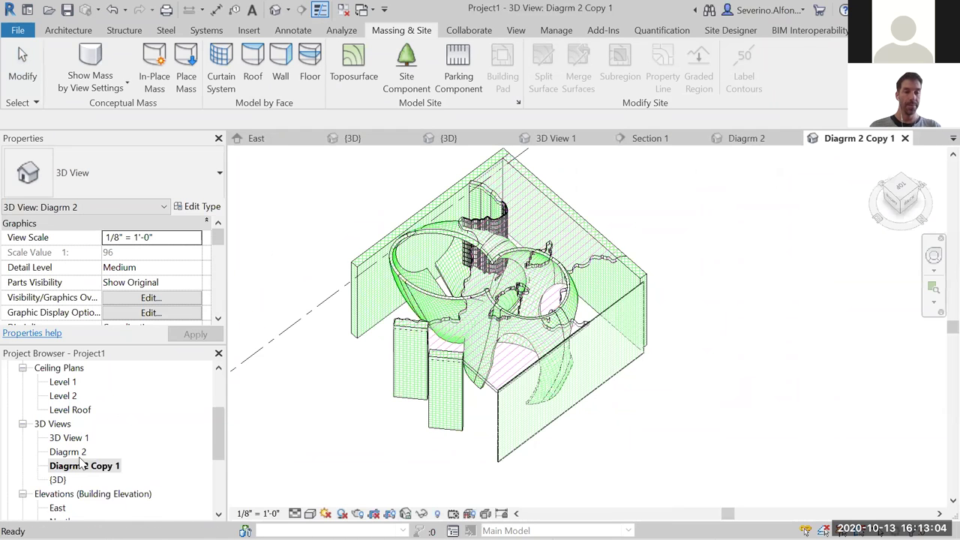
right_click(77, 469)
click(122, 348)
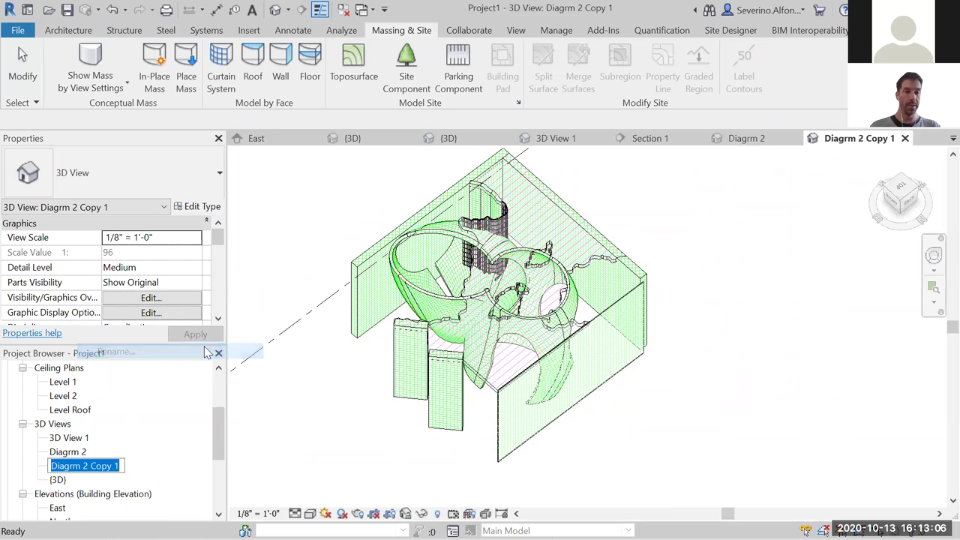
text(Diagram )
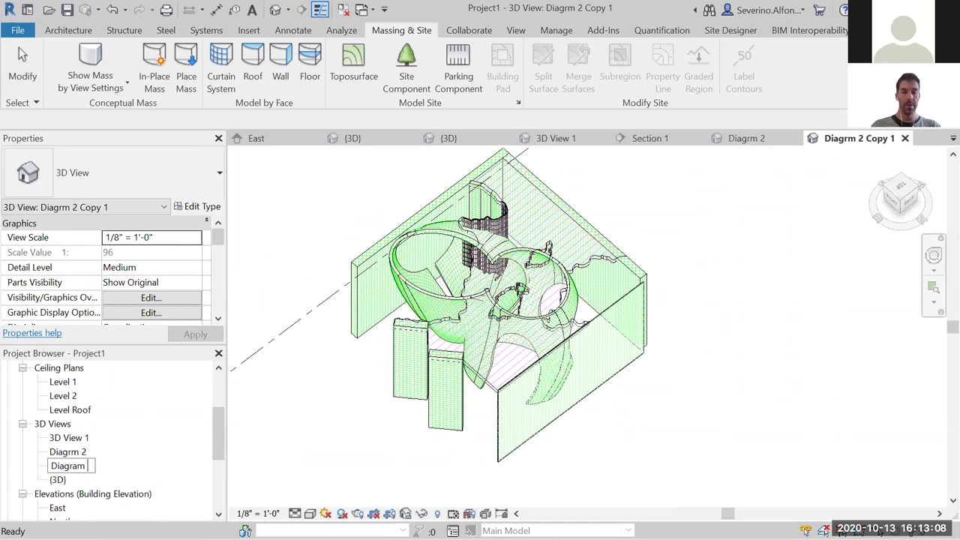
text(3)
key(Return)
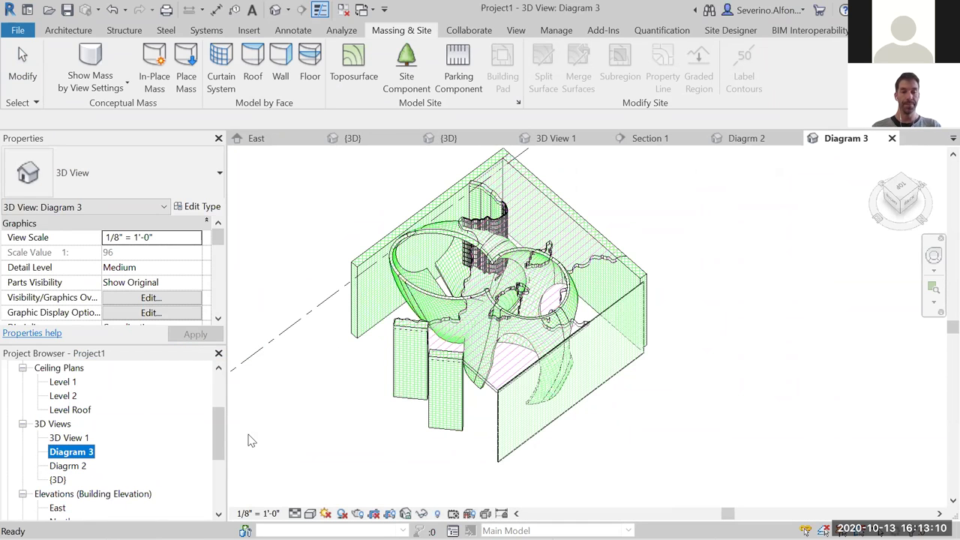
- Displace the roof vertically so it floats well above the walls in the Diagram 3 view
shift+middle_drag(643, 315, 664, 332)
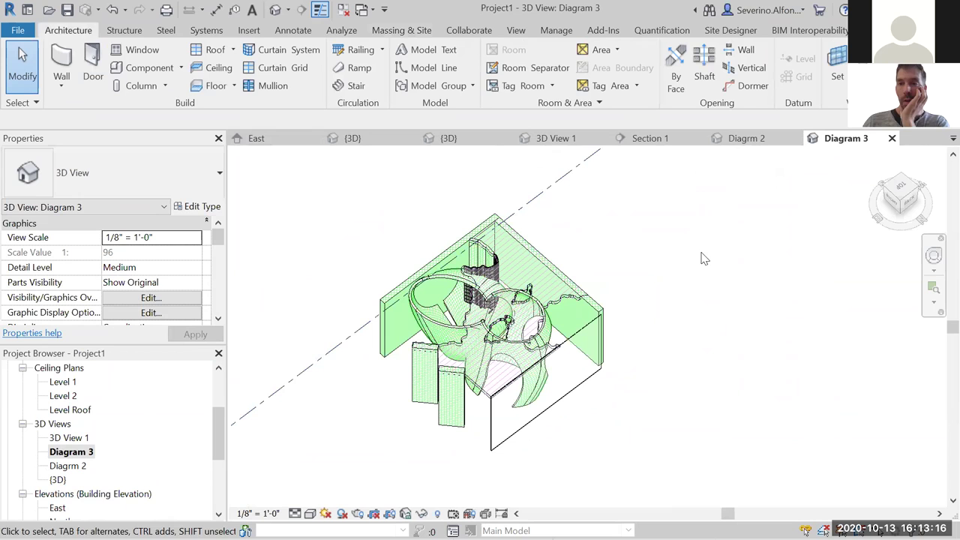
click(562, 302)
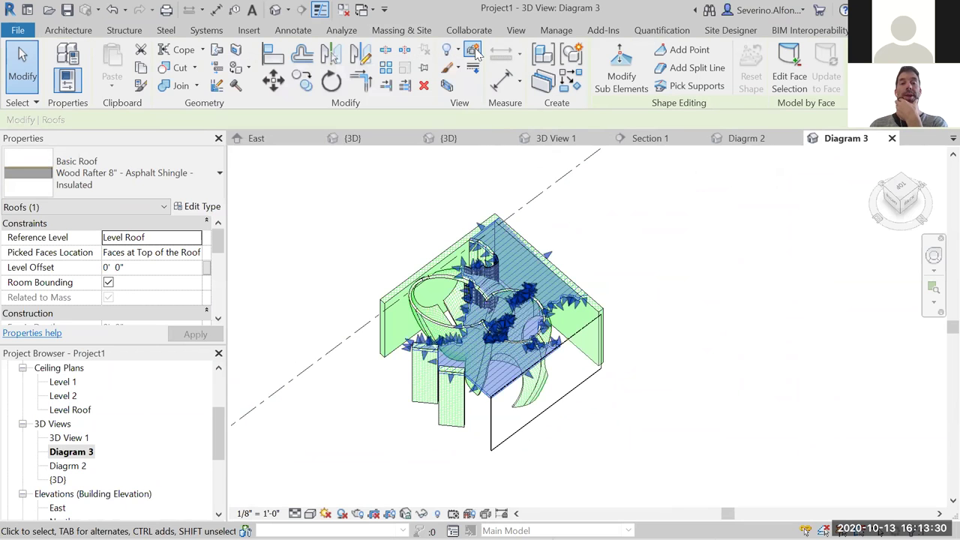
click(474, 49)
scroll(638, 227, down, 3)
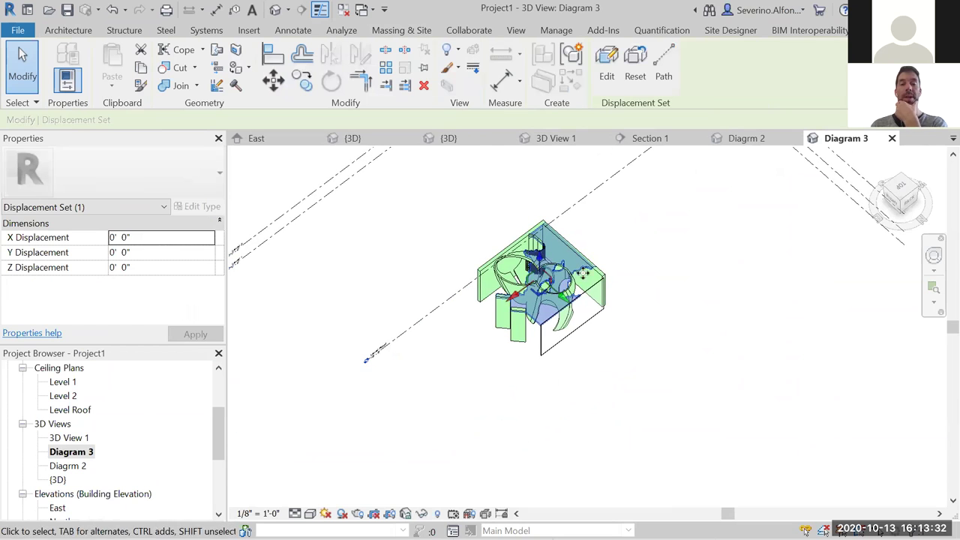
scroll(541, 264, up, 2)
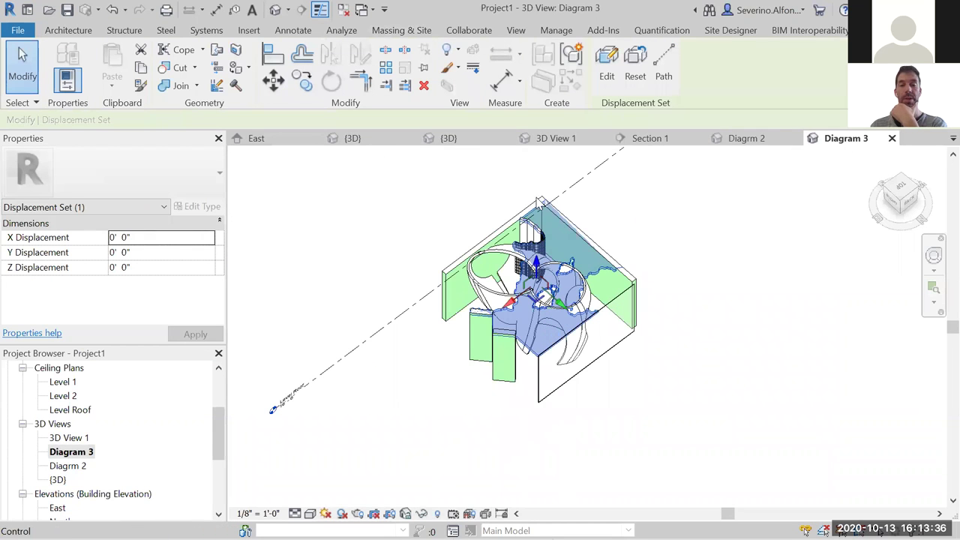
drag(536, 173, 536, 158)
scroll(645, 278, down, 2)
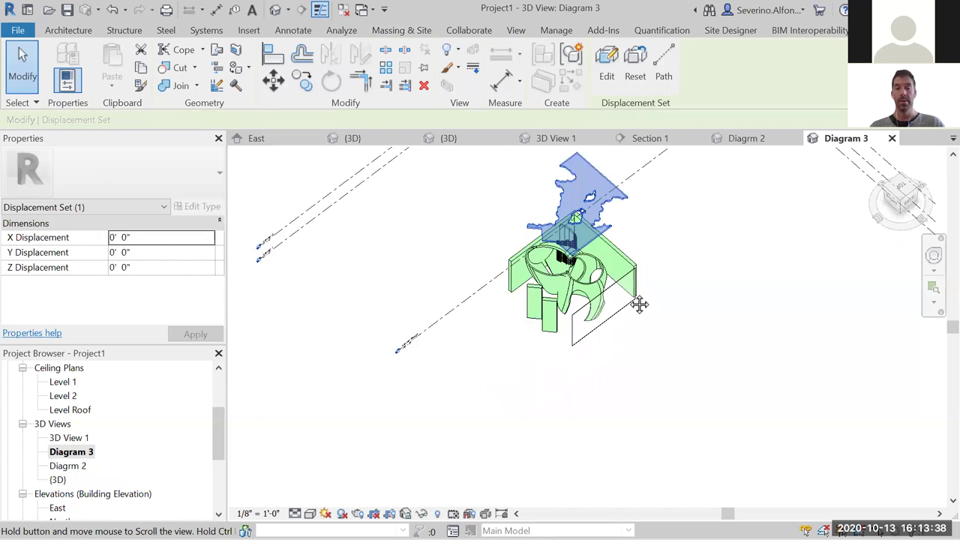
drag(556, 249, 555, 194)
click(731, 315)
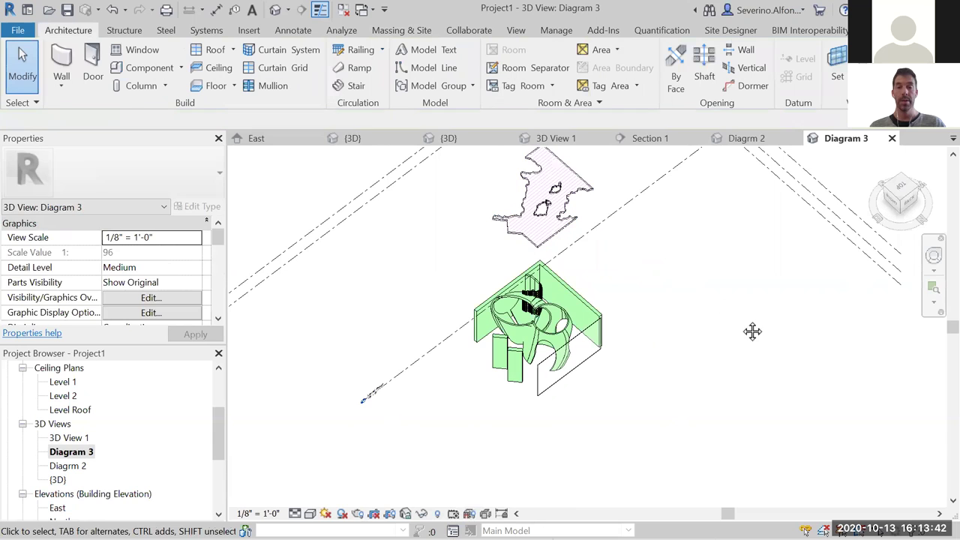
- Displace the green exterior wall on the building's right rear side outward by about -34' 7" in X
click(567, 326)
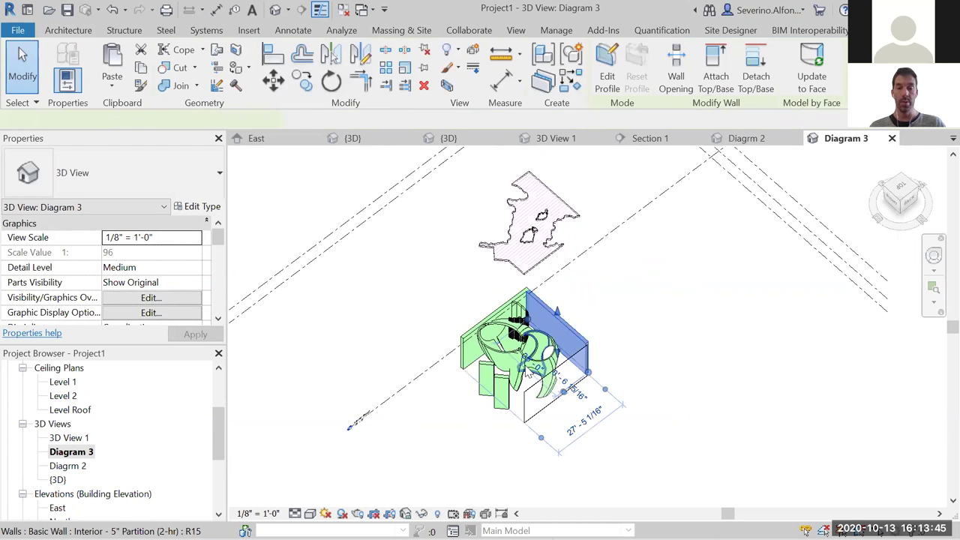
click(473, 51)
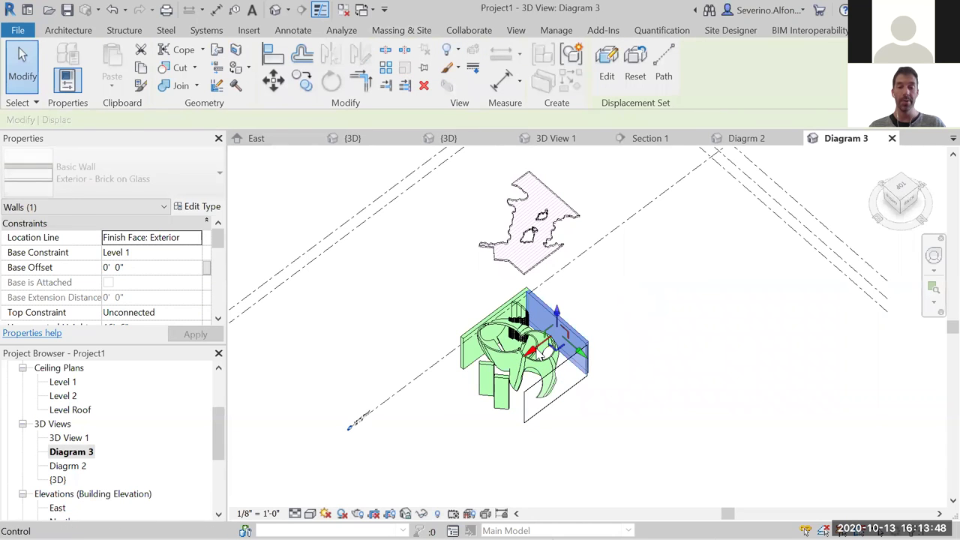
drag(534, 351, 613, 289)
key(Escape)
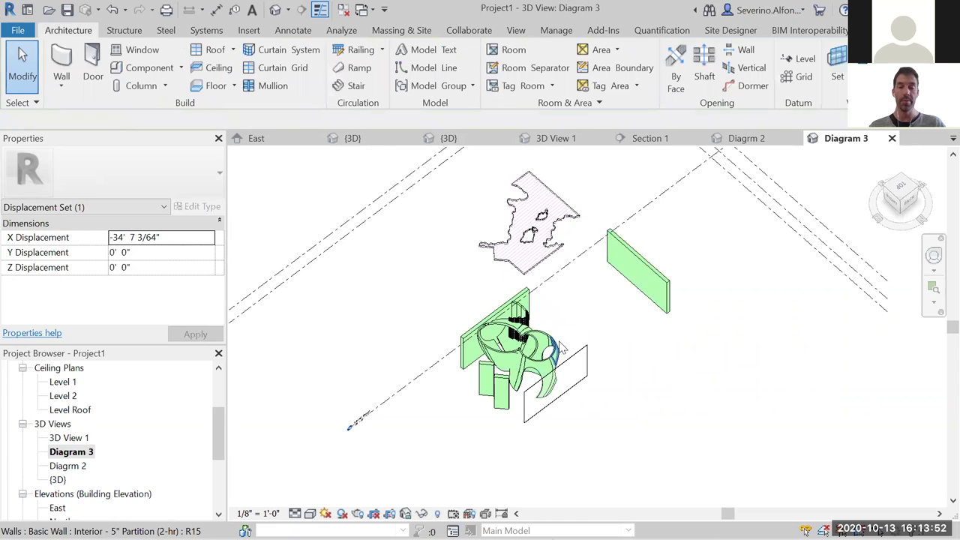
- Displace the green exterior wall on the building's left rear side outward by about -34' 7" in Y
click(494, 315)
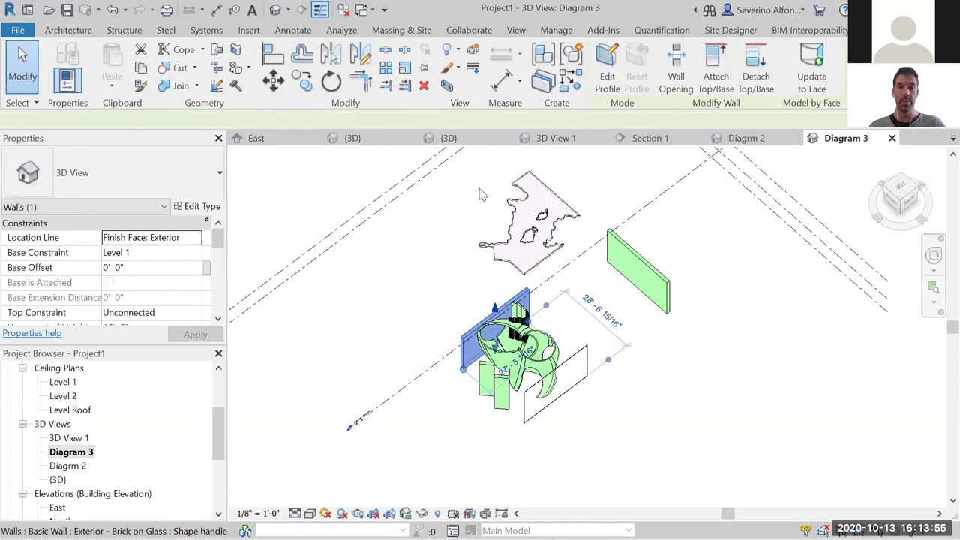
click(471, 51)
drag(517, 353, 448, 289)
click(613, 423)
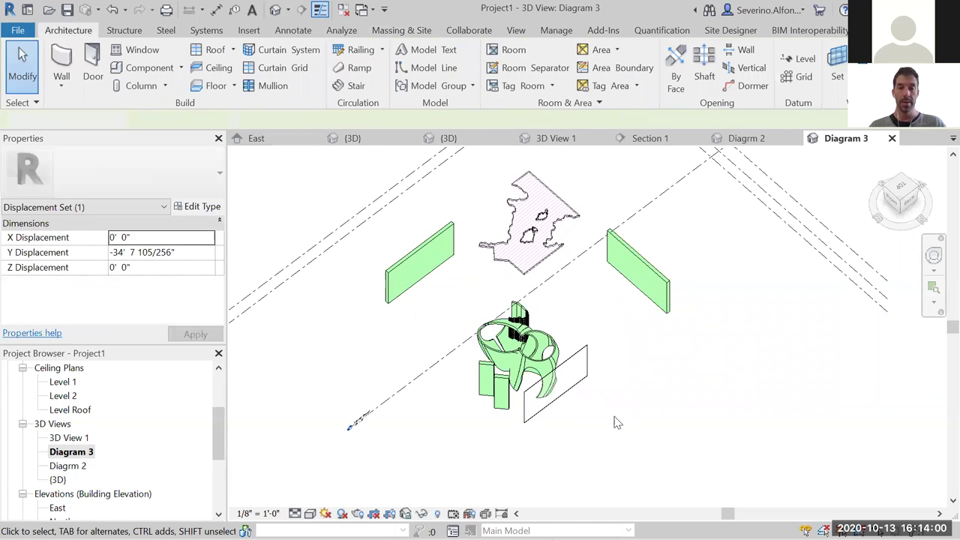
- Displace the curtain wall outward from the front of the building, opposite the displaced left rear wall
click(579, 364)
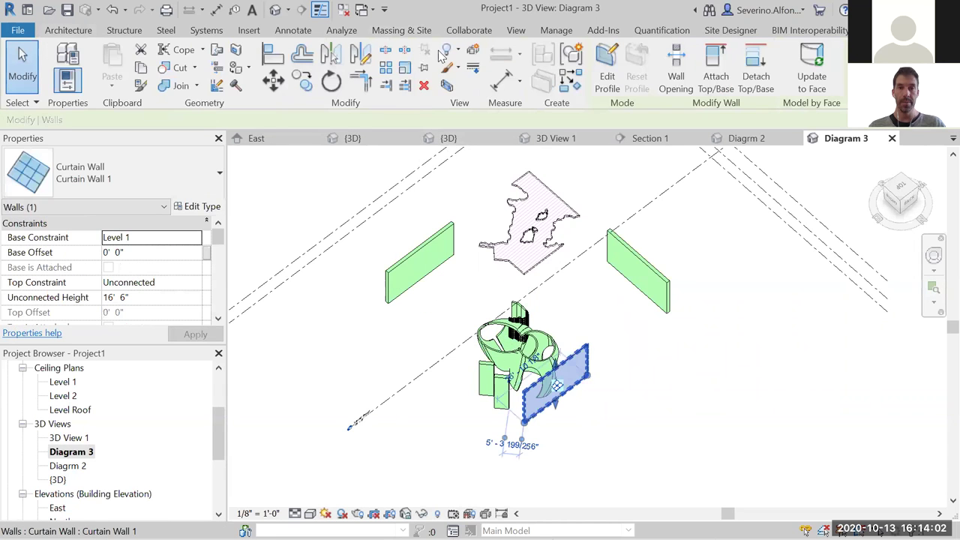
click(472, 51)
drag(588, 407, 653, 463)
click(733, 400)
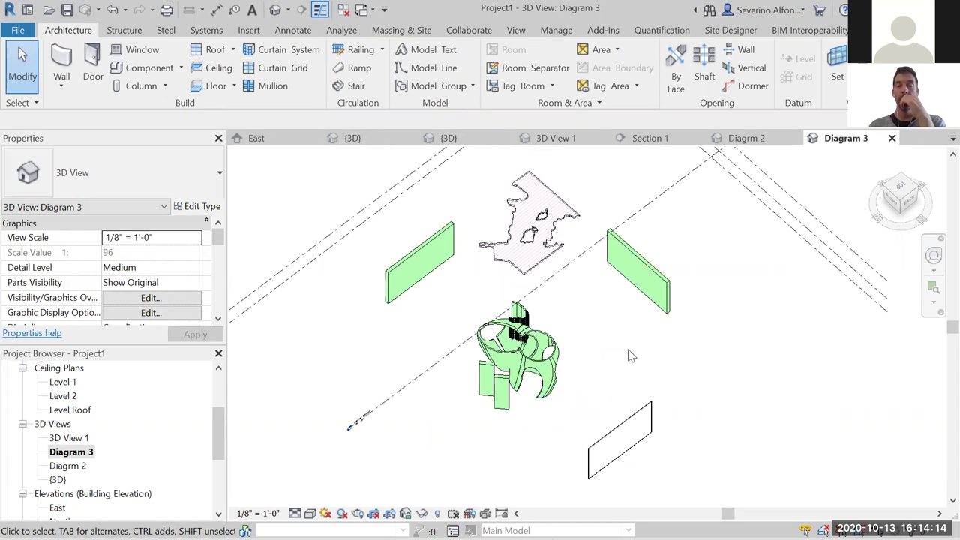
- Add displacement paths from the corners of the two displaced walls, the curtain wall and the roof
click(648, 272)
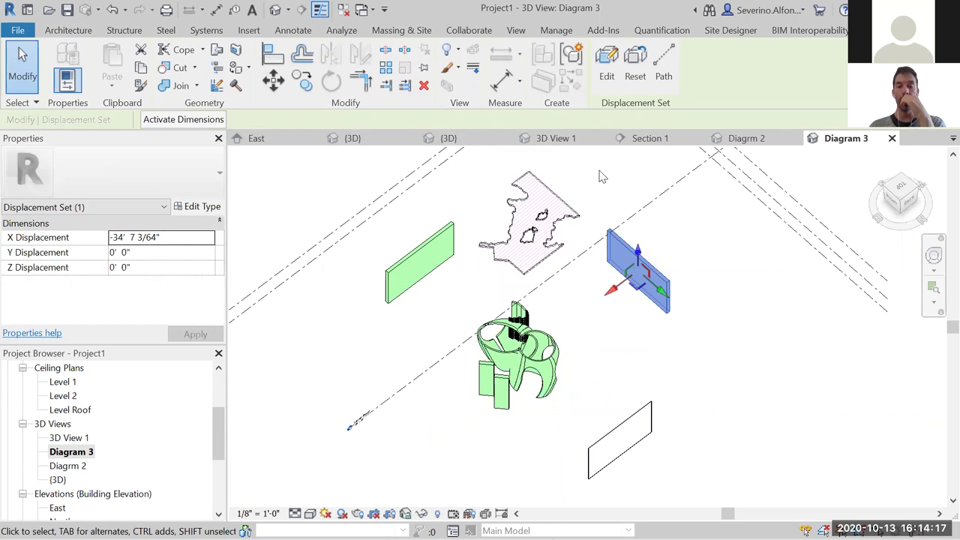
click(663, 60)
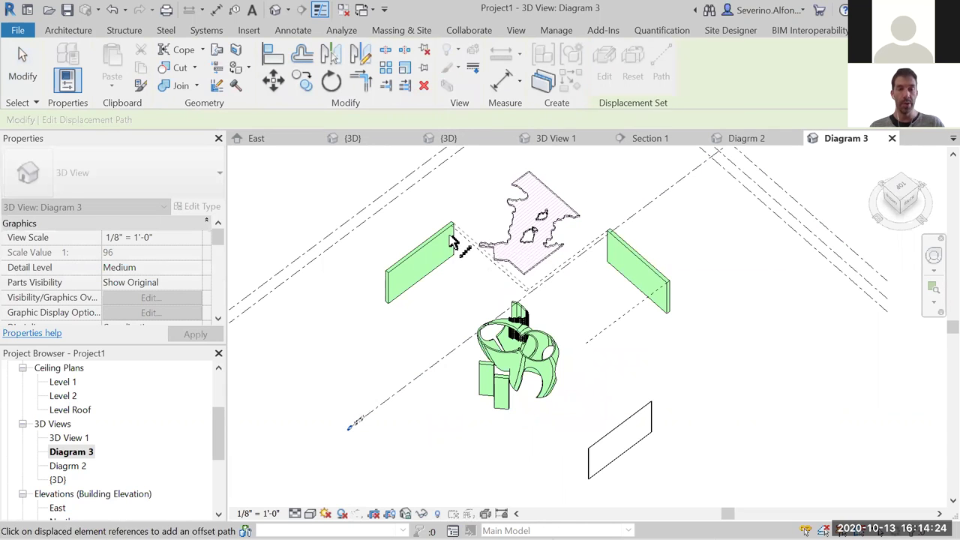
click(588, 450)
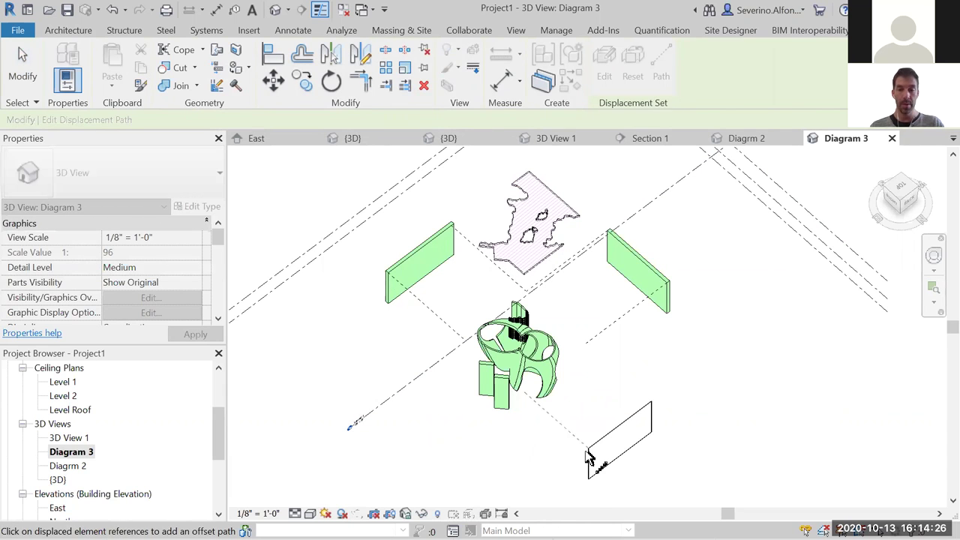
click(649, 409)
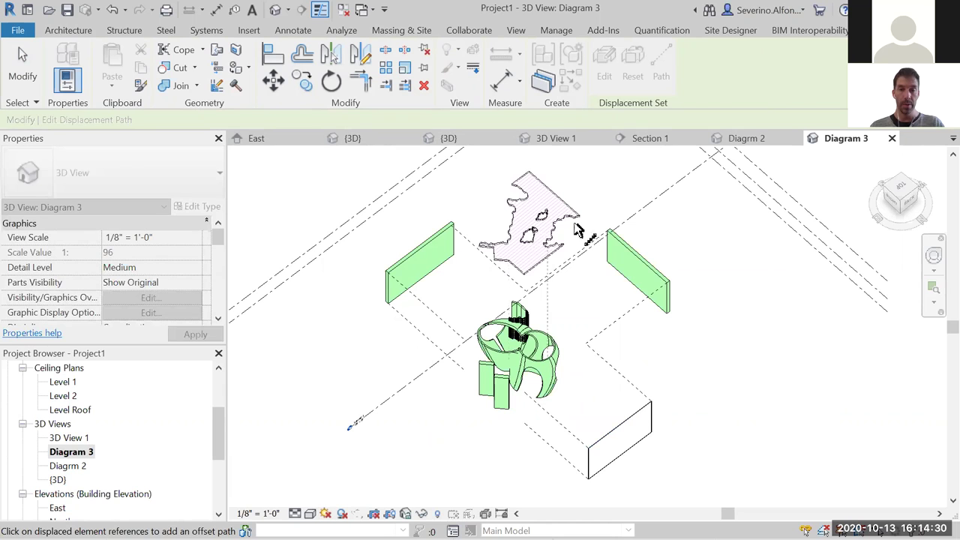
click(495, 268)
click(516, 194)
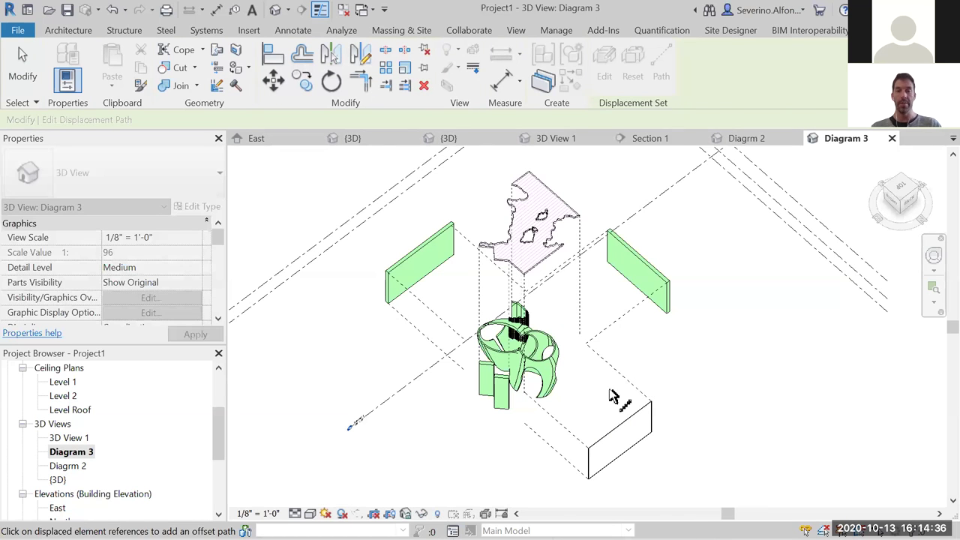
key(Escape)
click(758, 397)
- Select the level planes around the exploded model and hide those elements in the view
shift+middle_drag(680, 397, 544, 283)
click(897, 198)
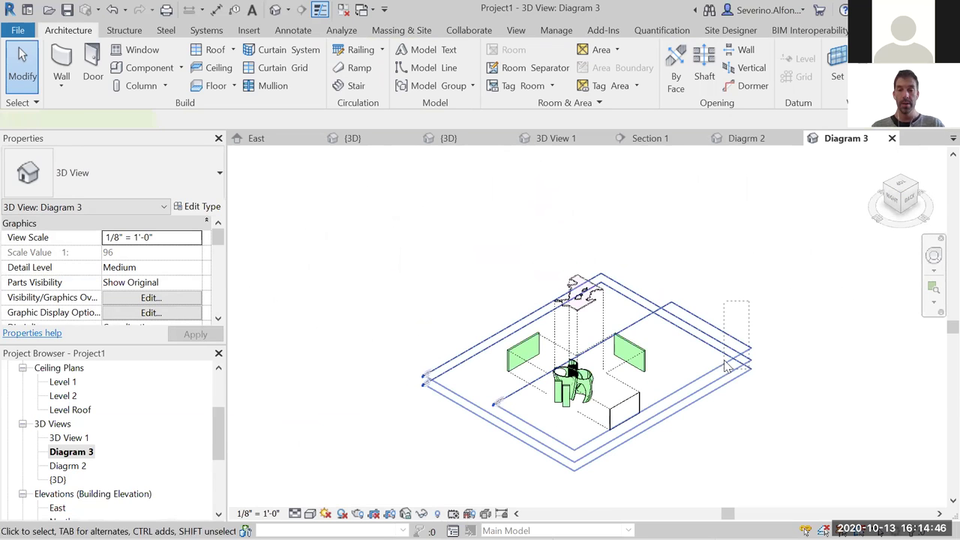
click(721, 332)
right_click(726, 332)
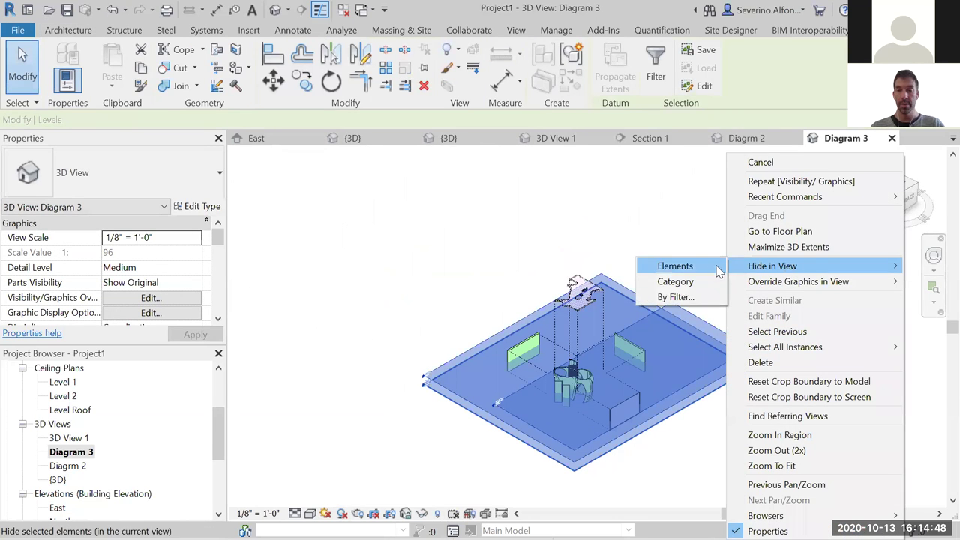
click(705, 266)
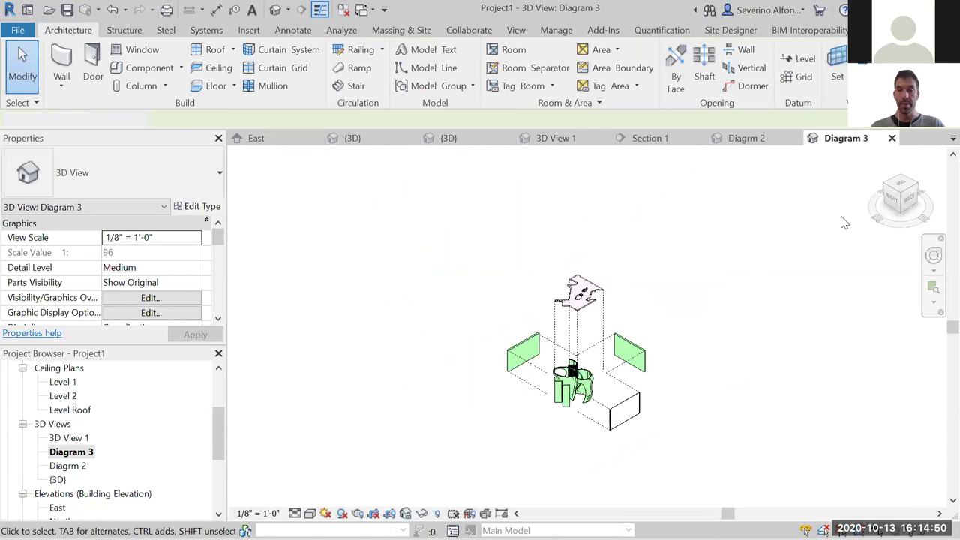
- Add a displacement path from the outer lower corner of the displaced right rear wall
scroll(795, 303, up, 2)
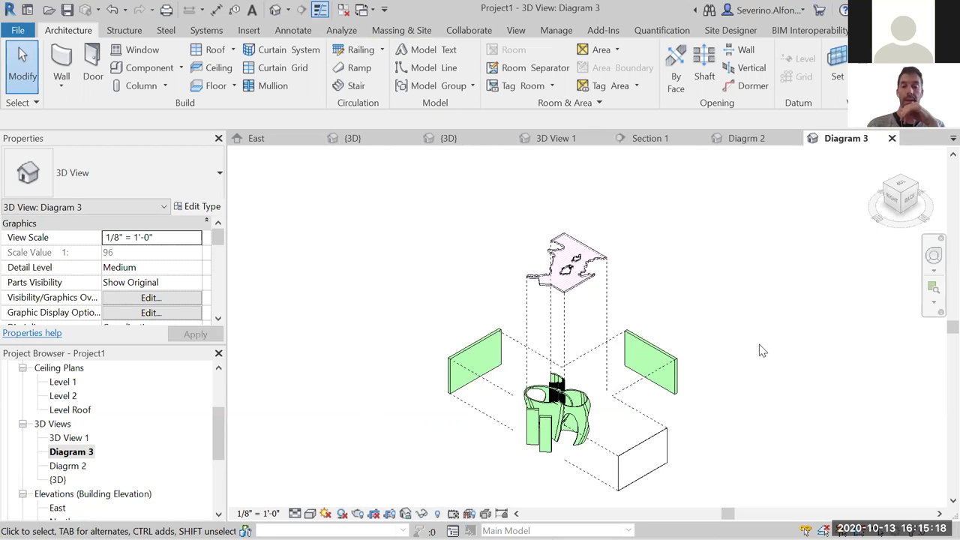
click(660, 367)
click(661, 71)
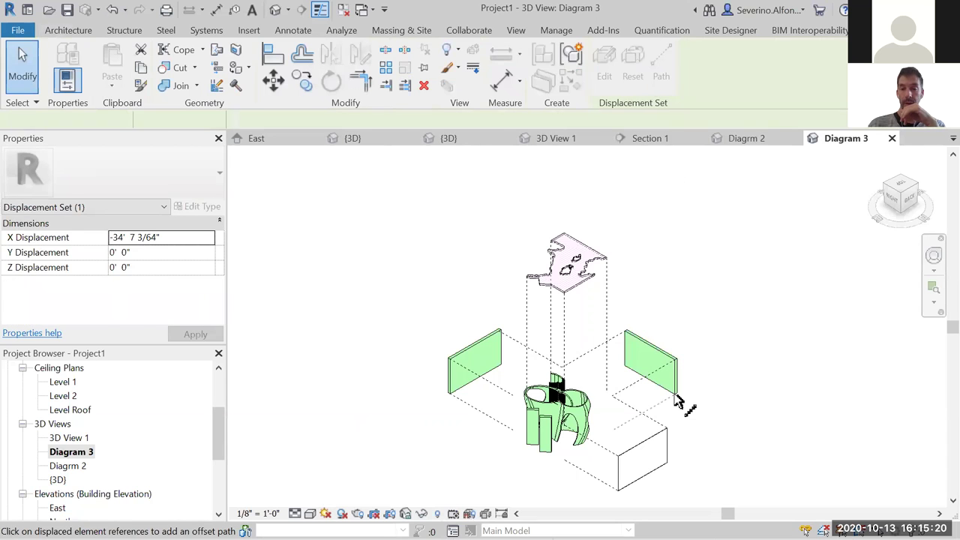
key(Escape)
key(Escape)
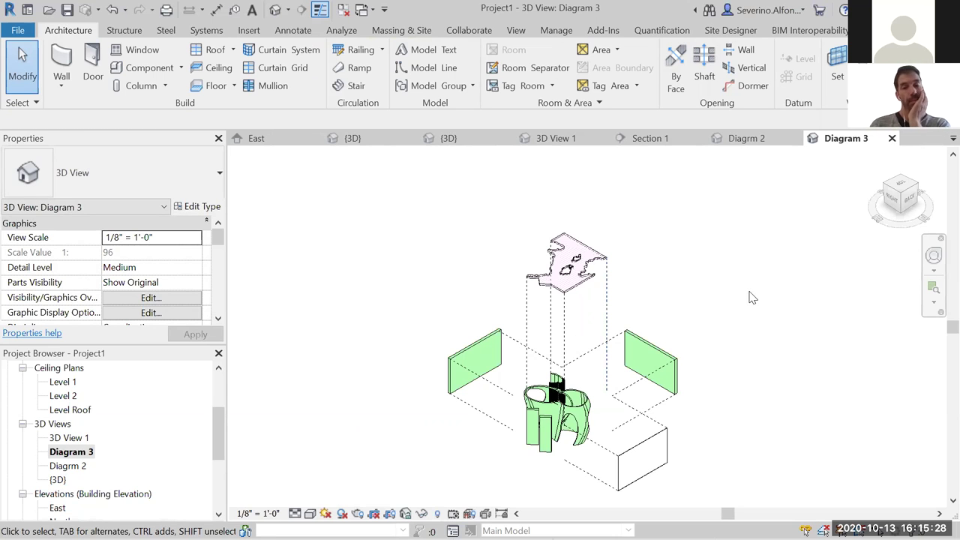
- Open the Level 1 ceiling plan and create a full-step spiral stair from Level 1 to Level 2 beside the curved walls
double_click(62, 382)
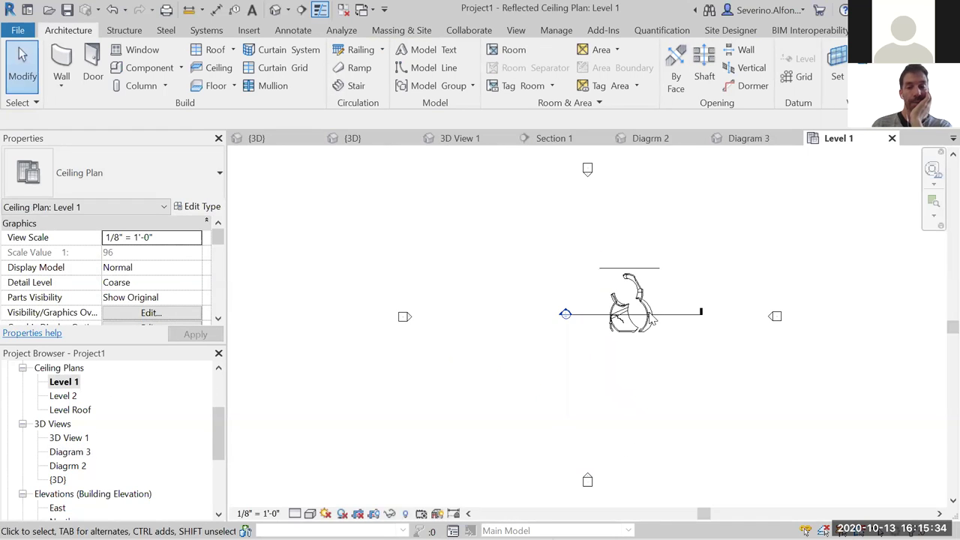
scroll(650, 307, up, 5)
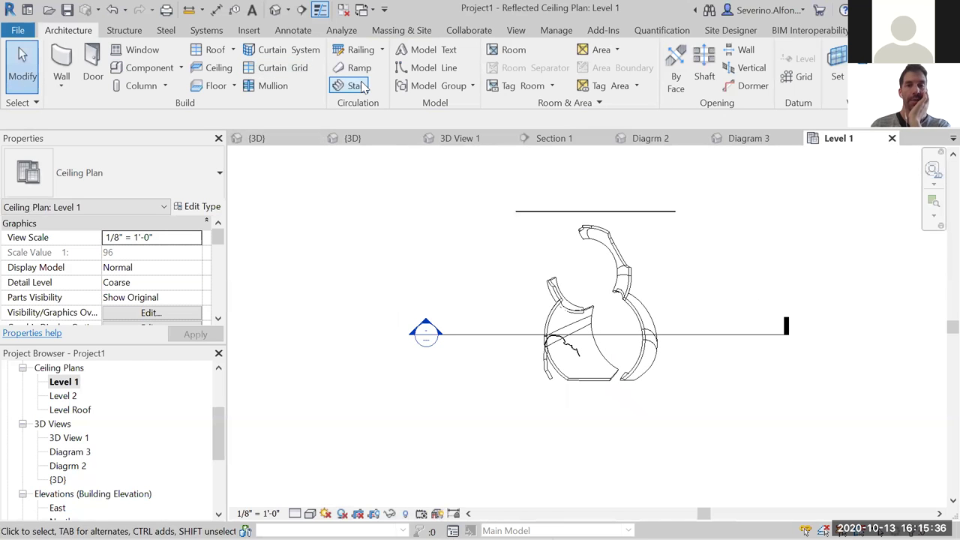
scroll(694, 276, up, 3)
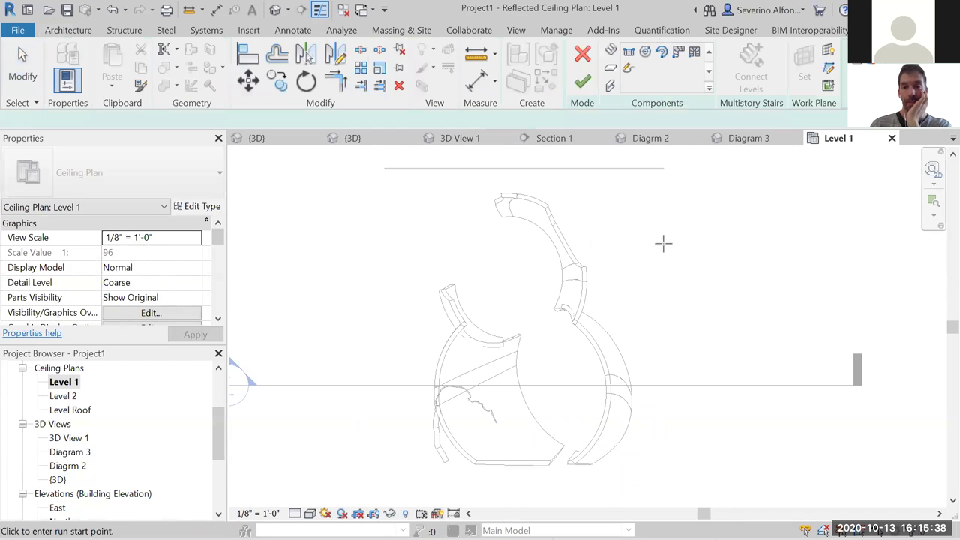
click(687, 279)
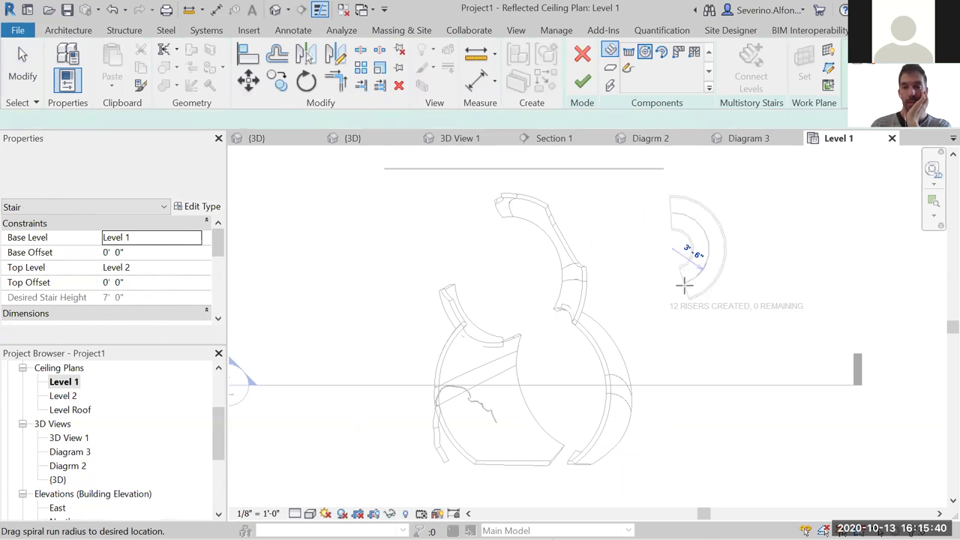
click(684, 346)
key(Escape)
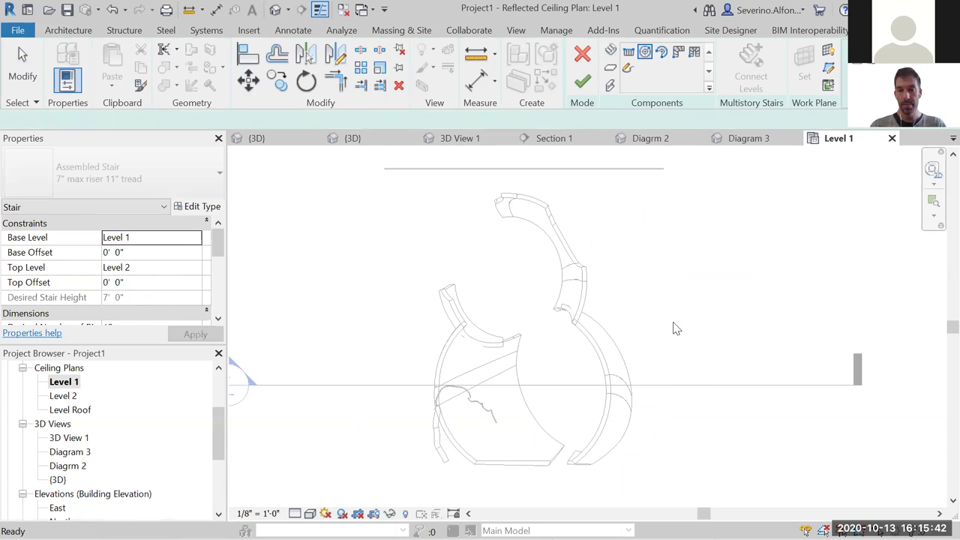
click(690, 344)
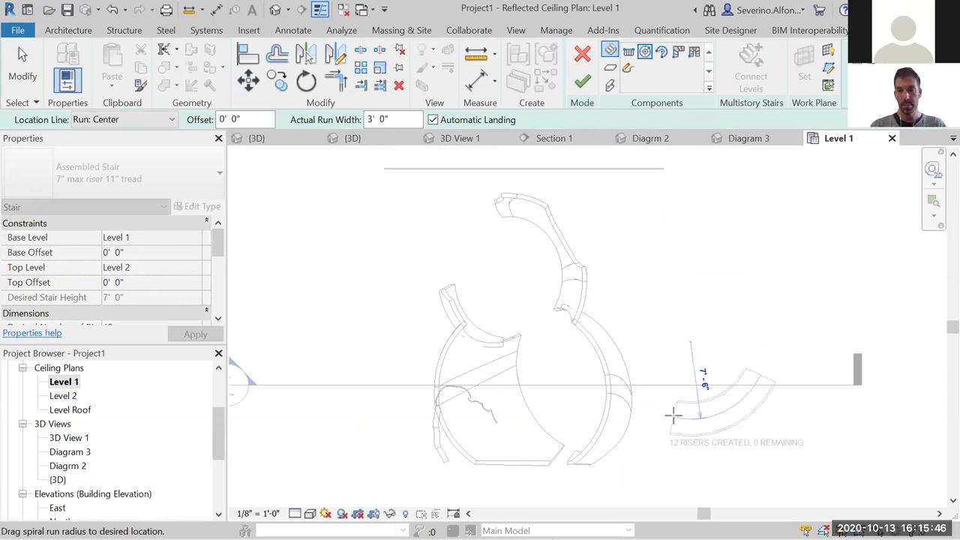
key(Escape)
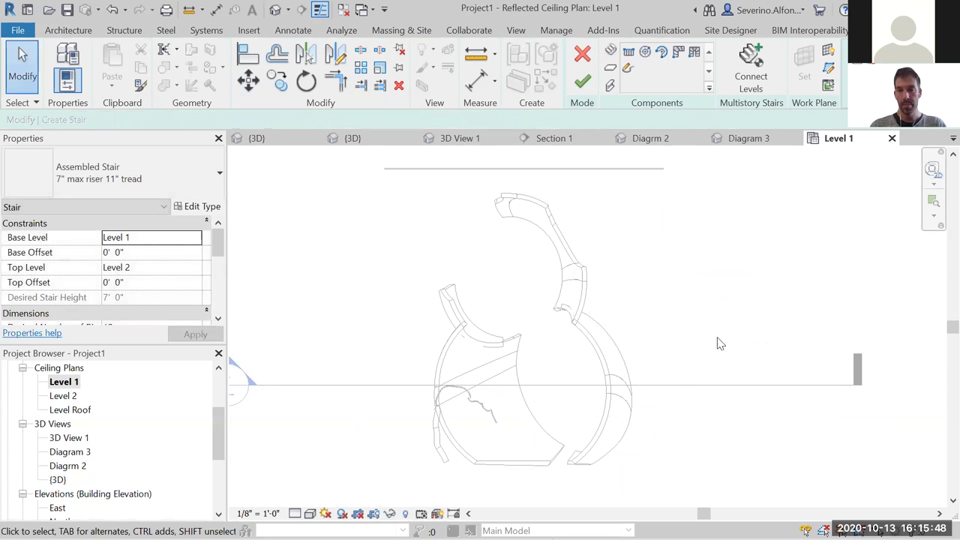
click(583, 84)
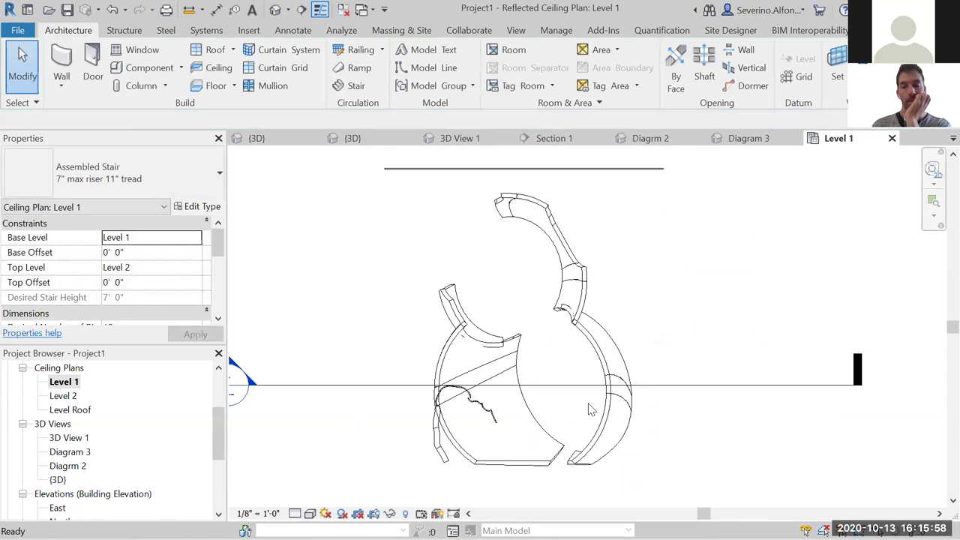
- Change the visual style of the Level 1 ceiling plan to Wireframe
key(super)
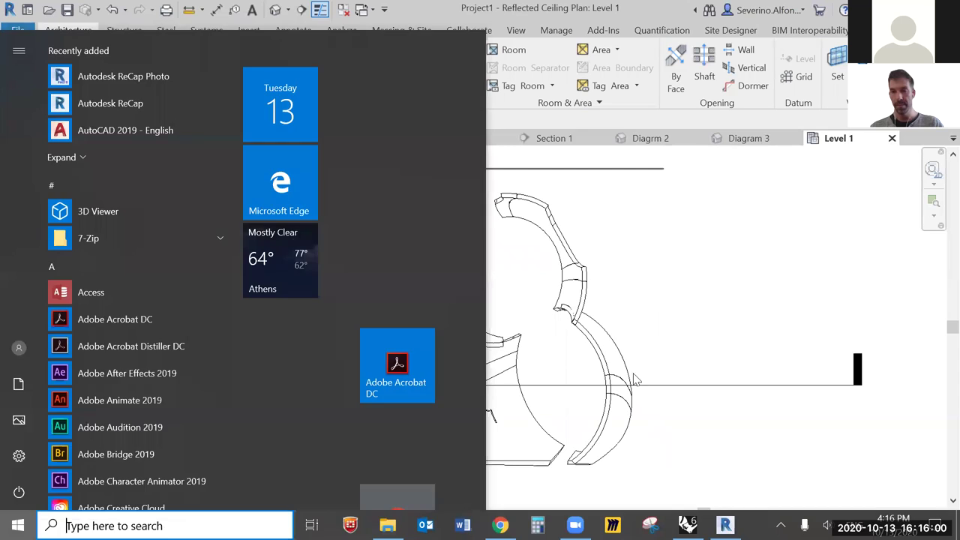
key(Escape)
scroll(603, 382, down, 2)
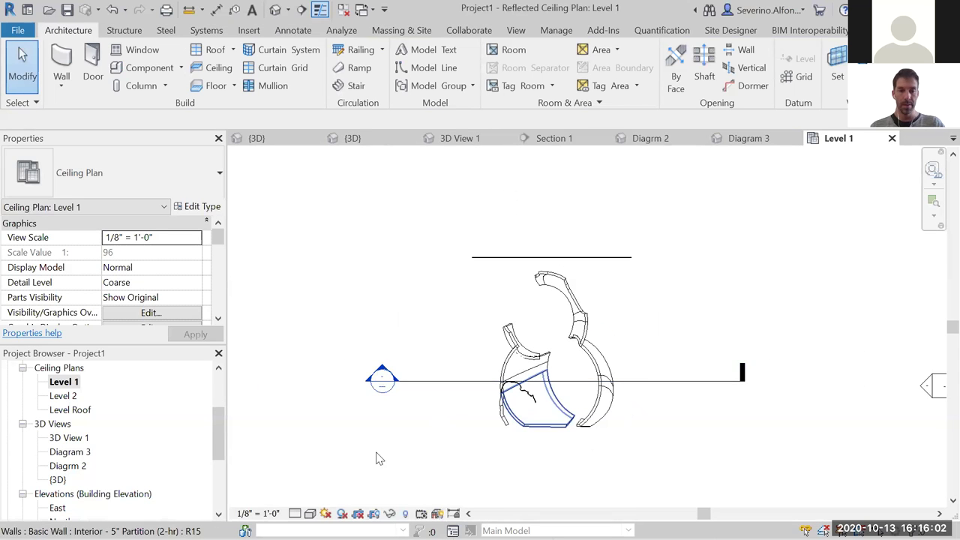
click(295, 513)
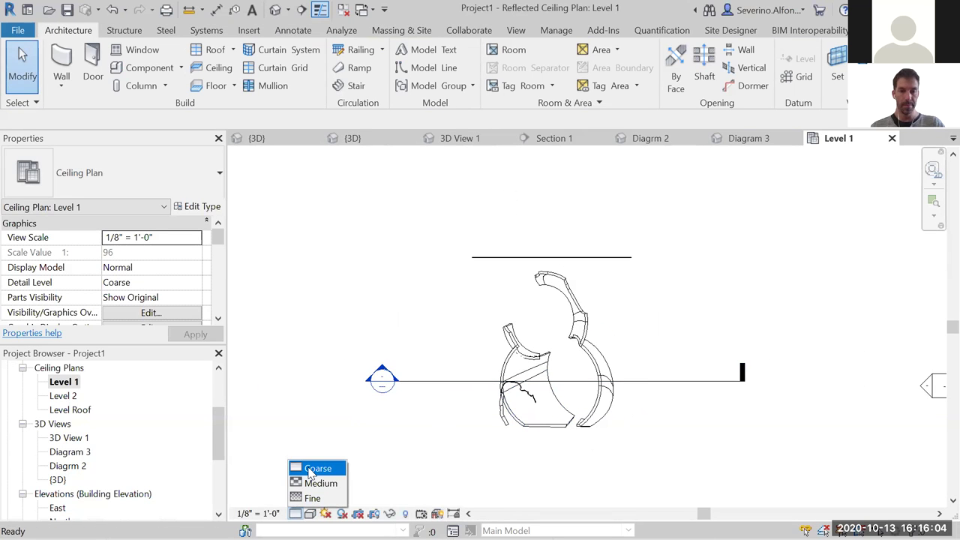
click(310, 513)
click(330, 437)
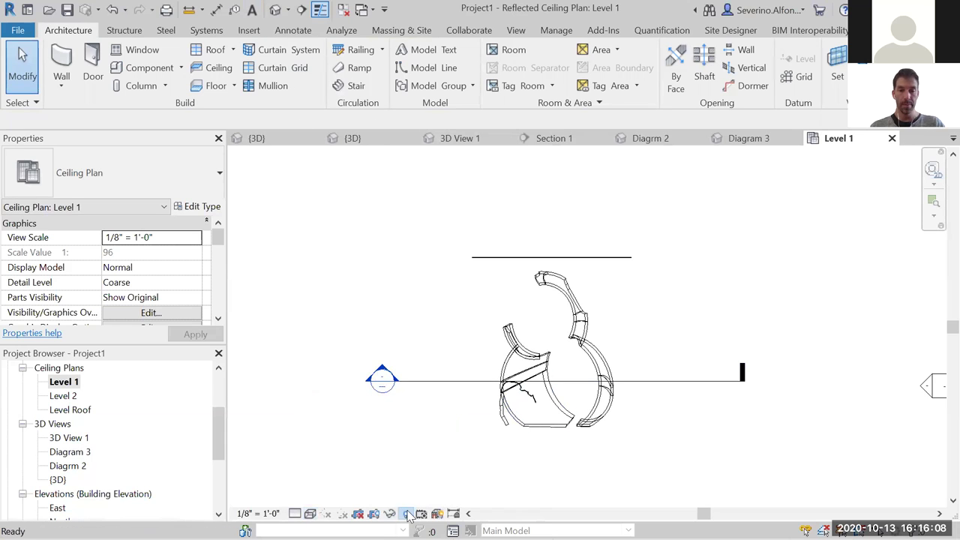
- Reveal the hidden elements in the Level 1 ceiling plan to look for the new stair, then leave that mode
click(648, 410)
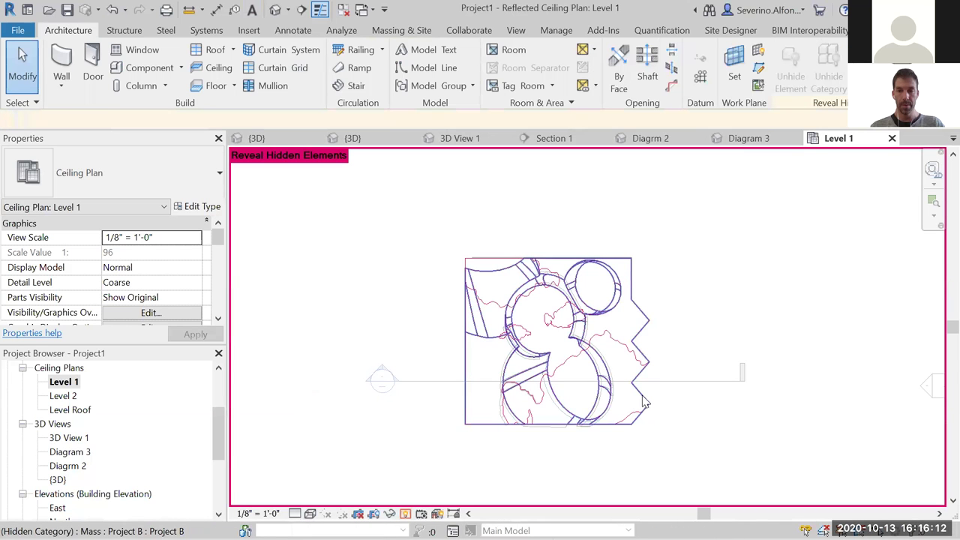
right_click(643, 403)
key(Escape)
key(Escape)
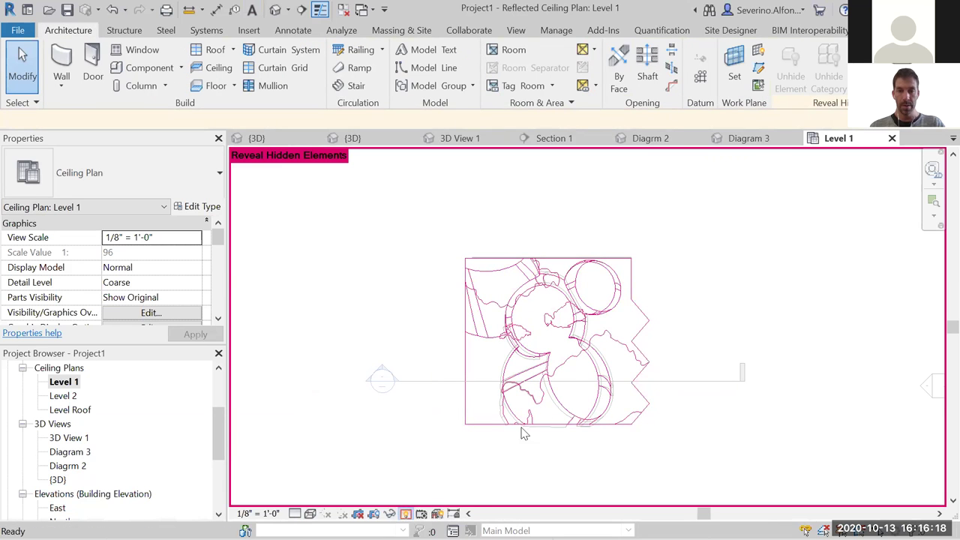
click(405, 513)
- Create a straight 3'-0" wide stair from Level 1 to Level 2 running diagonally through the curved walls
scroll(575, 366, up, 5)
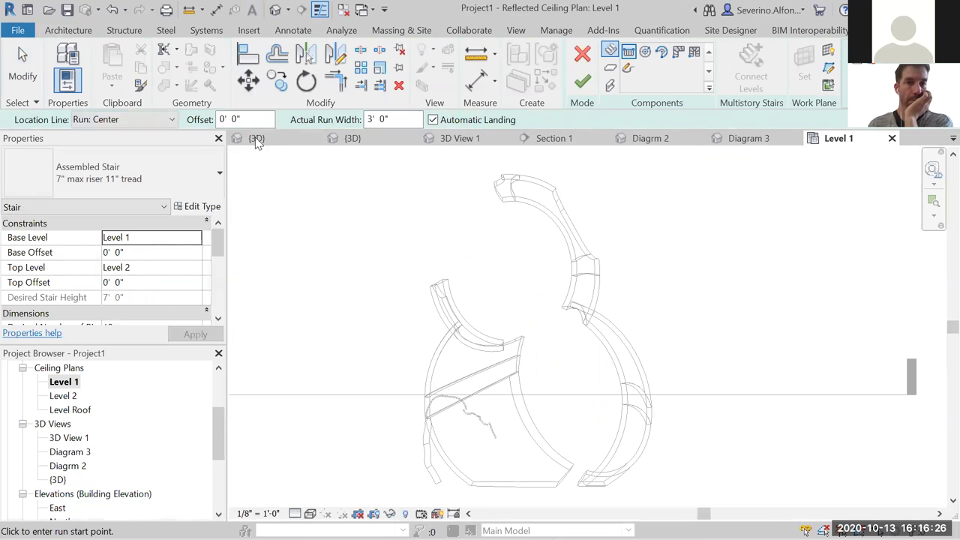
click(560, 370)
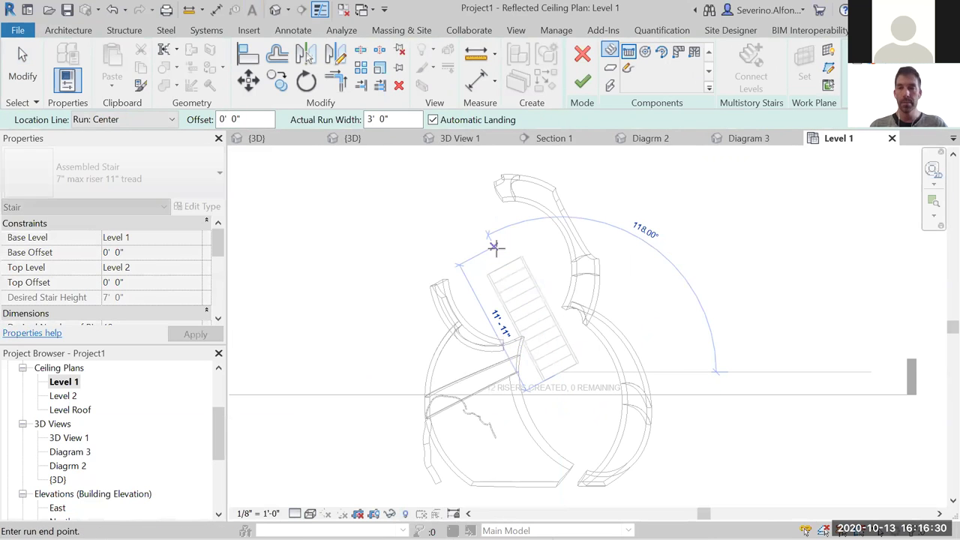
key(Escape)
key(Escape)
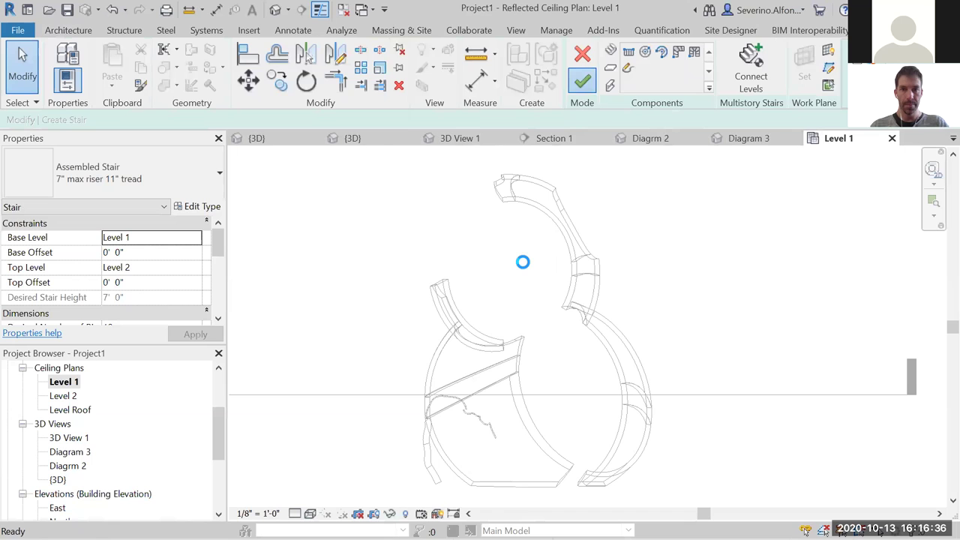
scroll(523, 266, down, 2)
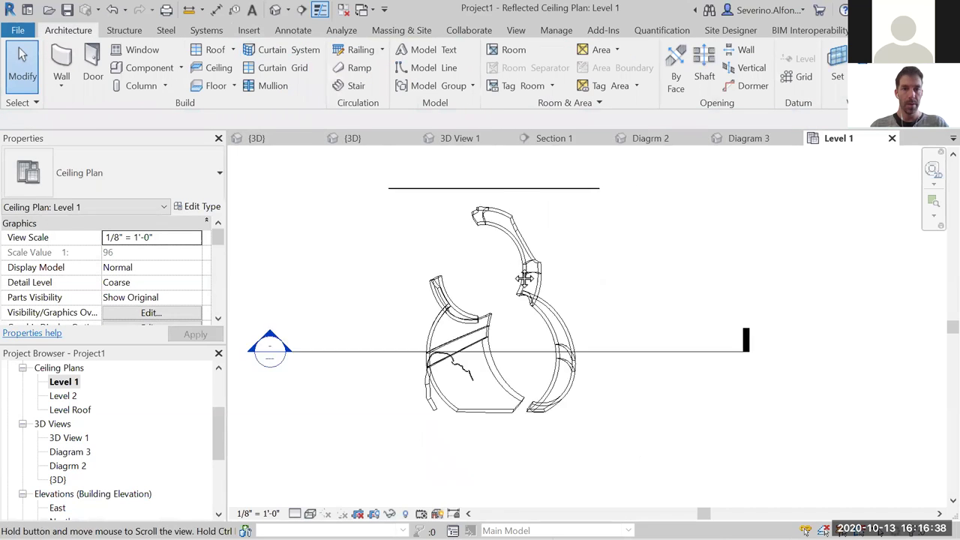
- Check the new stairs in Section 1, the Diagrm 2 view and the Level 1 and Level 2 ceiling plans
middle_drag(523, 277, 617, 272)
double_click(389, 345)
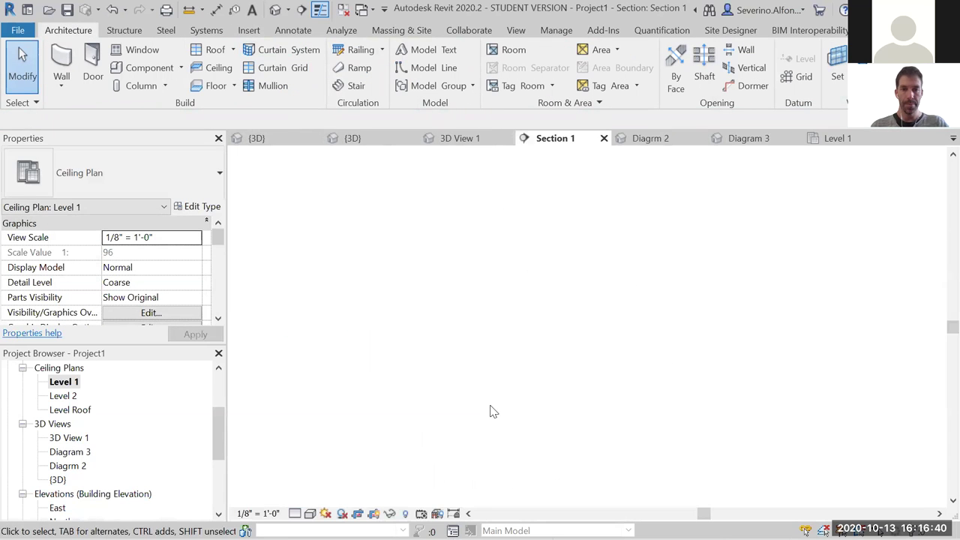
scroll(764, 362, up, 2)
scroll(497, 386, down, 4)
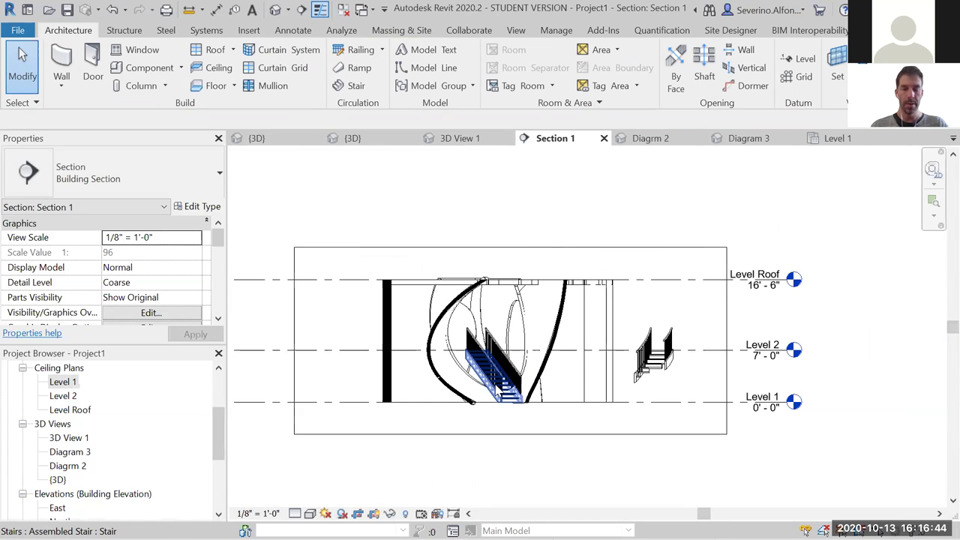
key(ctrl+Tab)
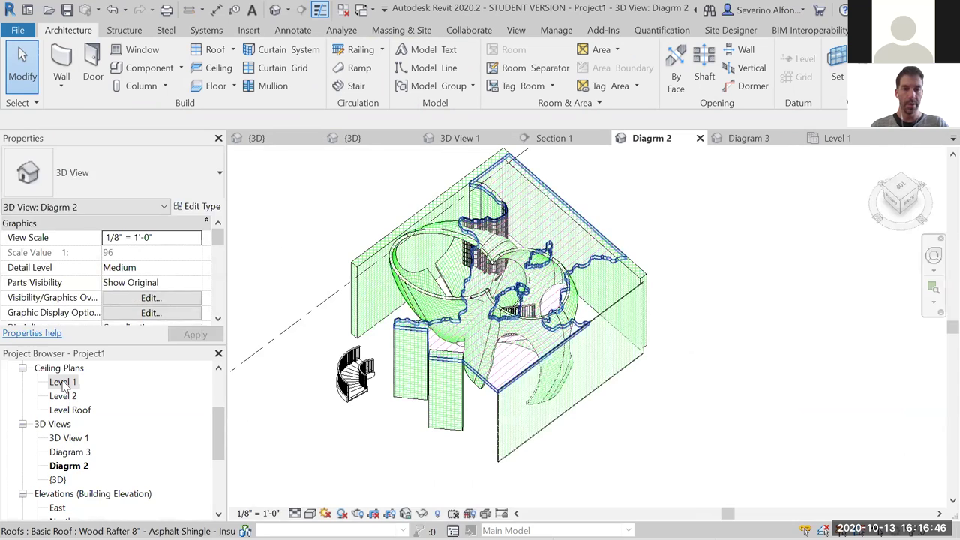
double_click(75, 383)
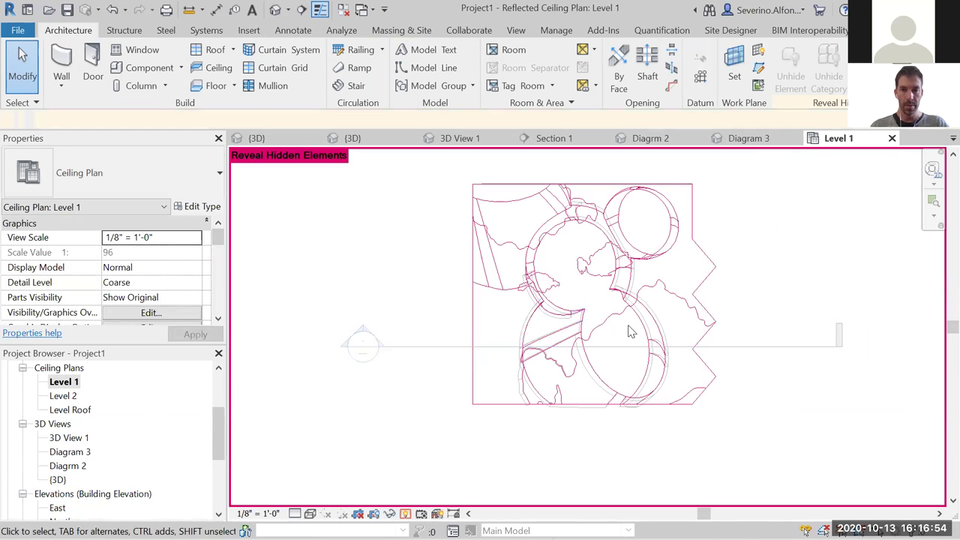
double_click(64, 397)
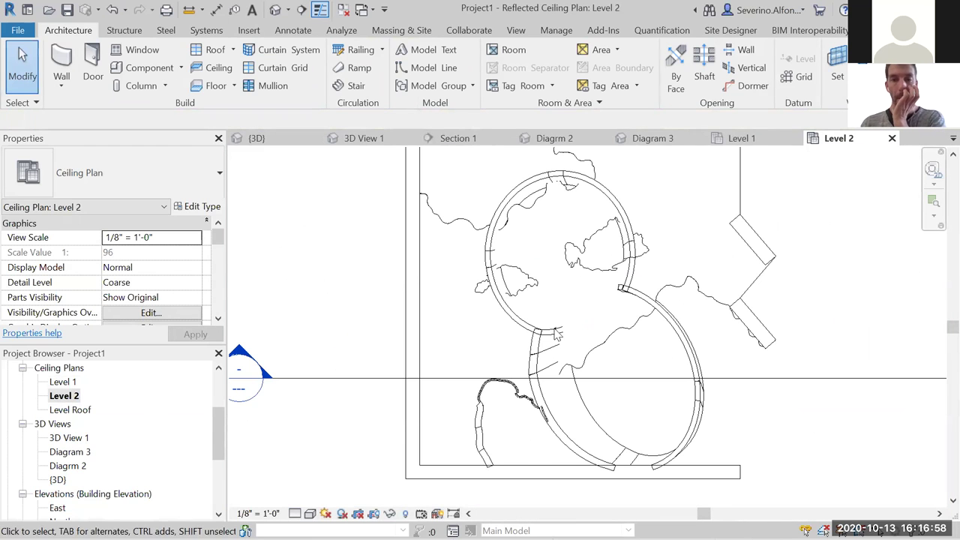
double_click(64, 382)
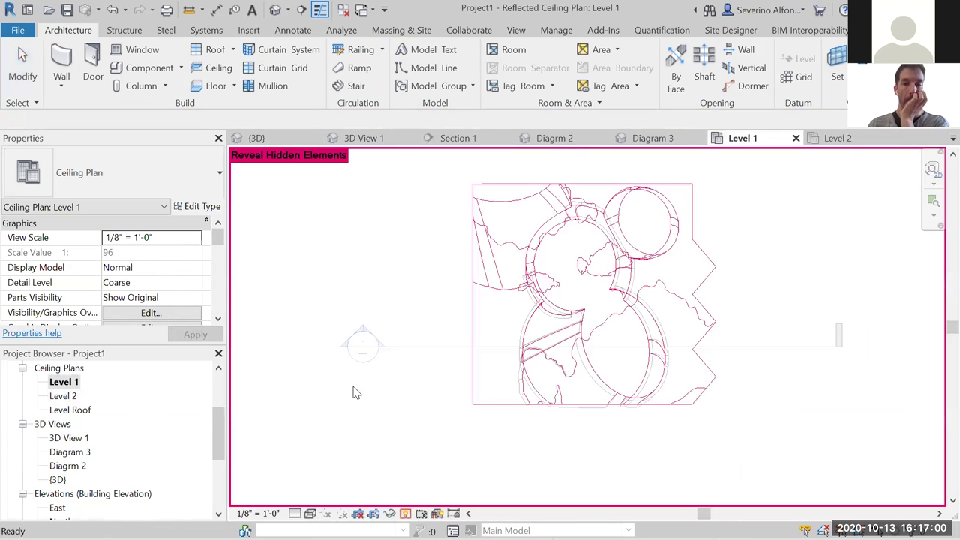
- Open Section 1 from its marker and change the spiral stair's type from Assembled Stair to Cast-In-Place Stair
double_click(362, 343)
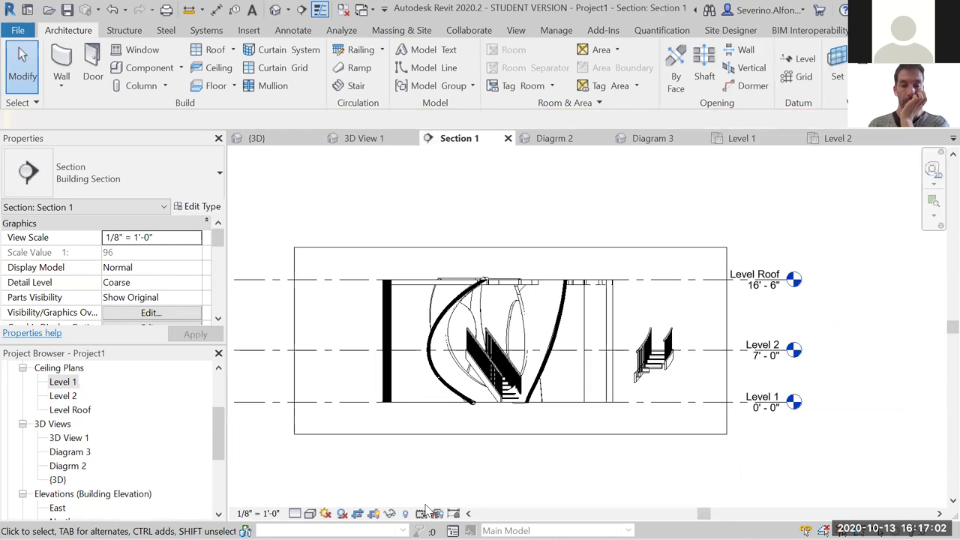
scroll(668, 382, up, 4)
scroll(645, 390, down, 2)
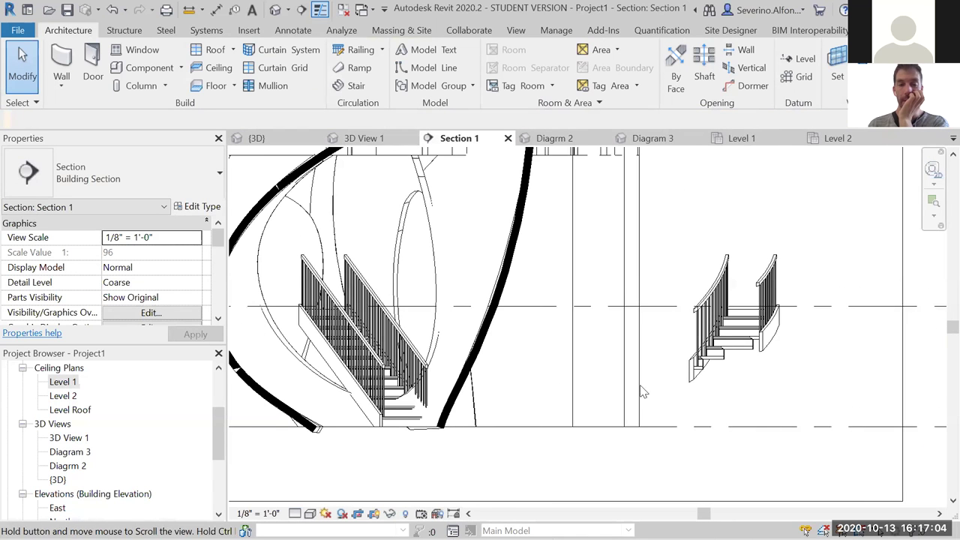
middle_drag(739, 390, 621, 359)
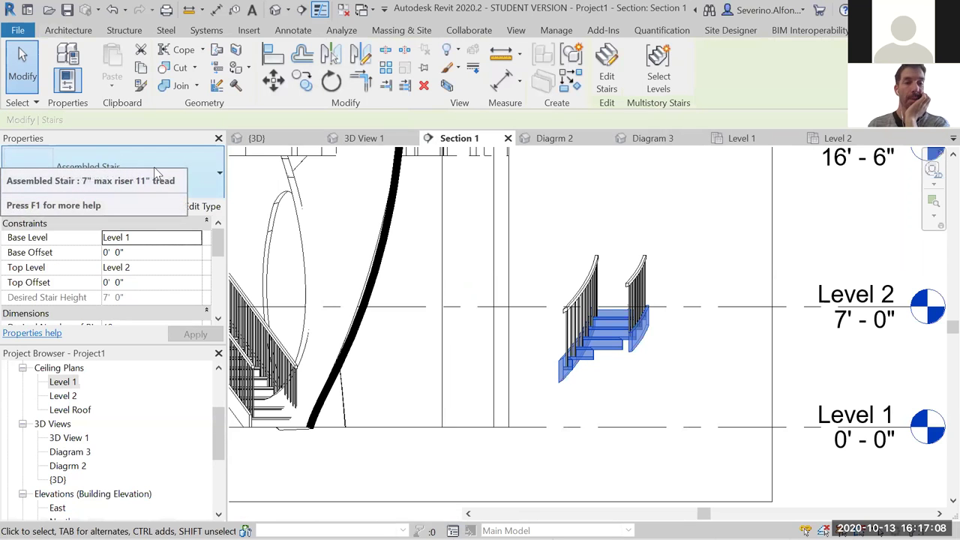
click(156, 172)
click(72, 267)
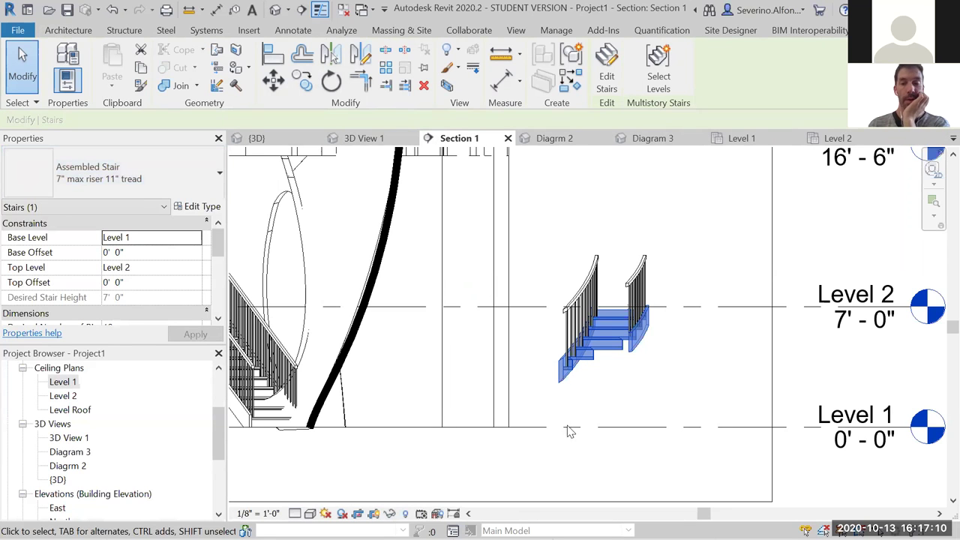
click(677, 420)
- Set Section 1 to hidden line display and turn off thin lines to show the spiral stair's cut line weights
scroll(631, 383, up, 4)
scroll(630, 383, up, 2)
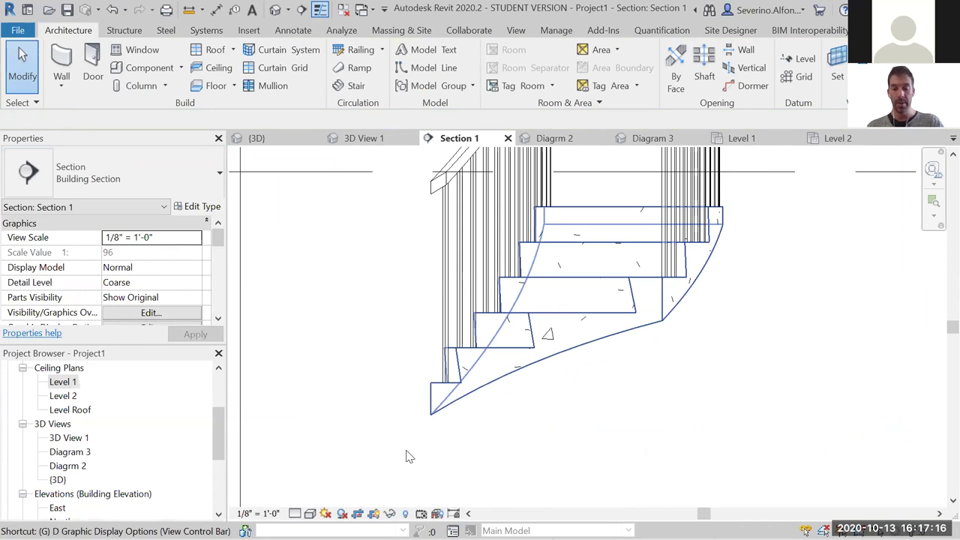
scroll(559, 448, down, 1)
scroll(559, 448, up, 1)
key(h)
key(l)
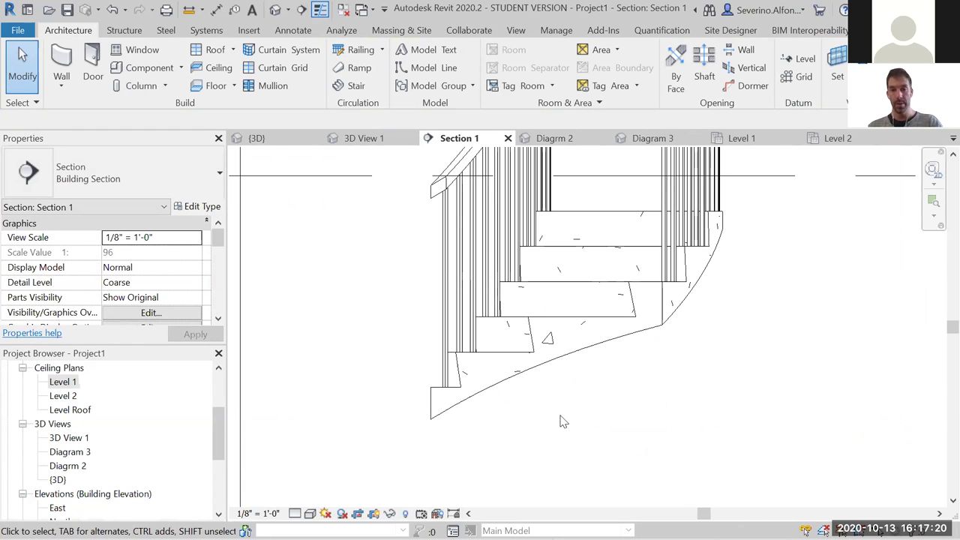
scroll(564, 390, up, 3)
scroll(432, 388, down, 1)
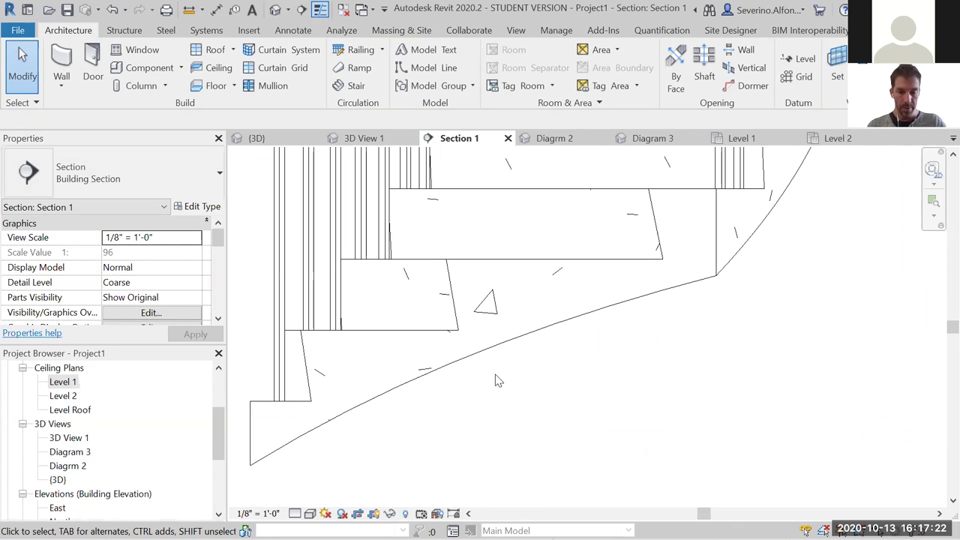
key(t)
key(l)
scroll(529, 393, down, 3)
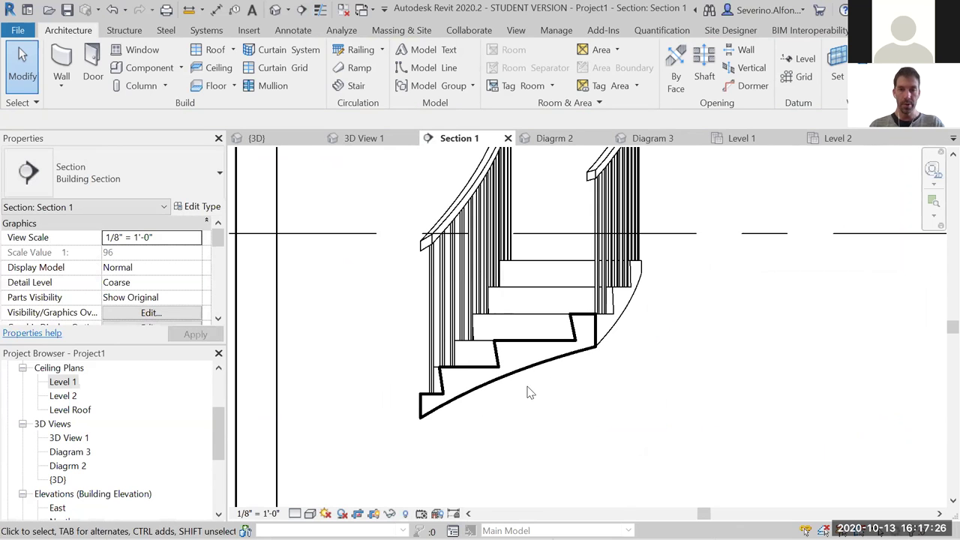
middle_drag(615, 367, 574, 386)
scroll(574, 386, down, 2)
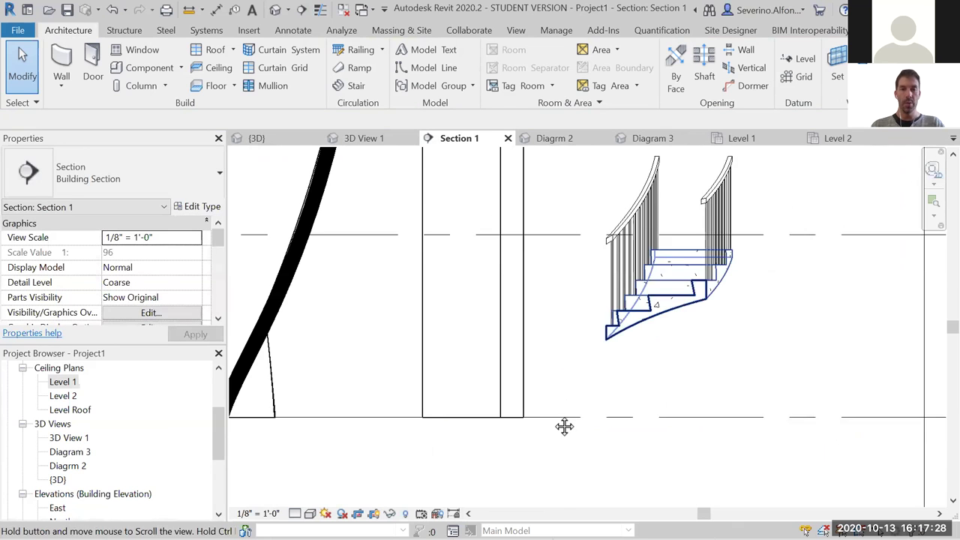
scroll(697, 407, up, 2)
scroll(697, 409, down, 2)
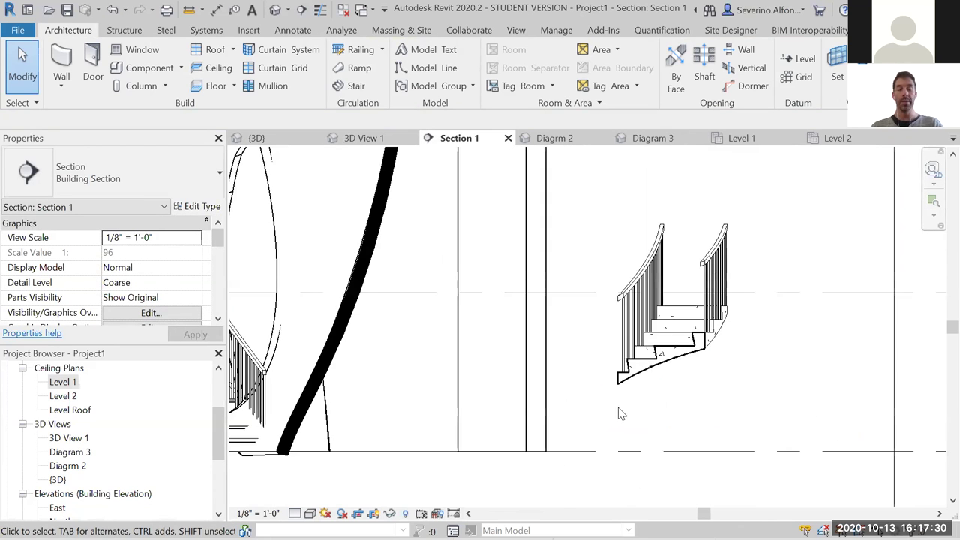
scroll(546, 426, down, 2)
scroll(623, 384, up, 2)
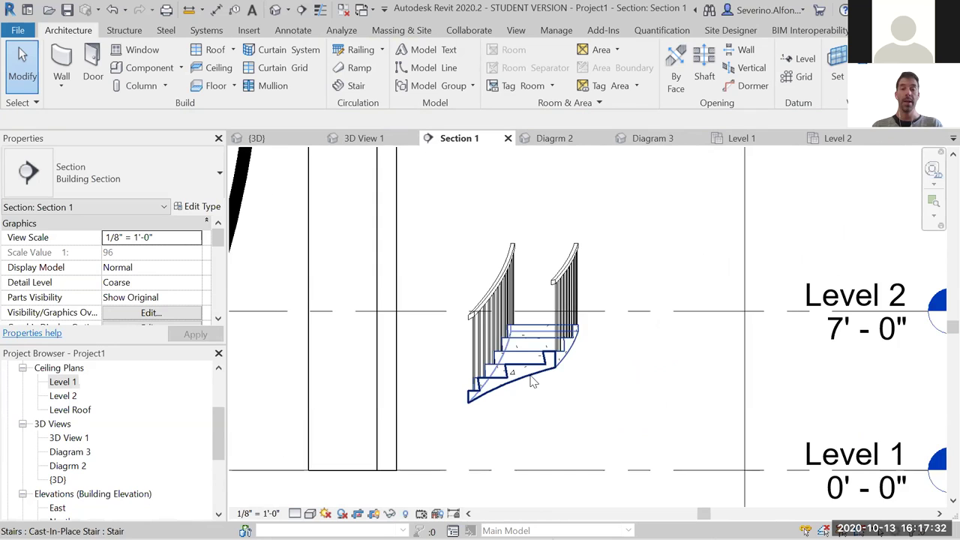
- Inspect the Cast-In-Place spiral stair in Section 1 and look over its type properties without changing them
scroll(532, 381, up, 2)
click(537, 408)
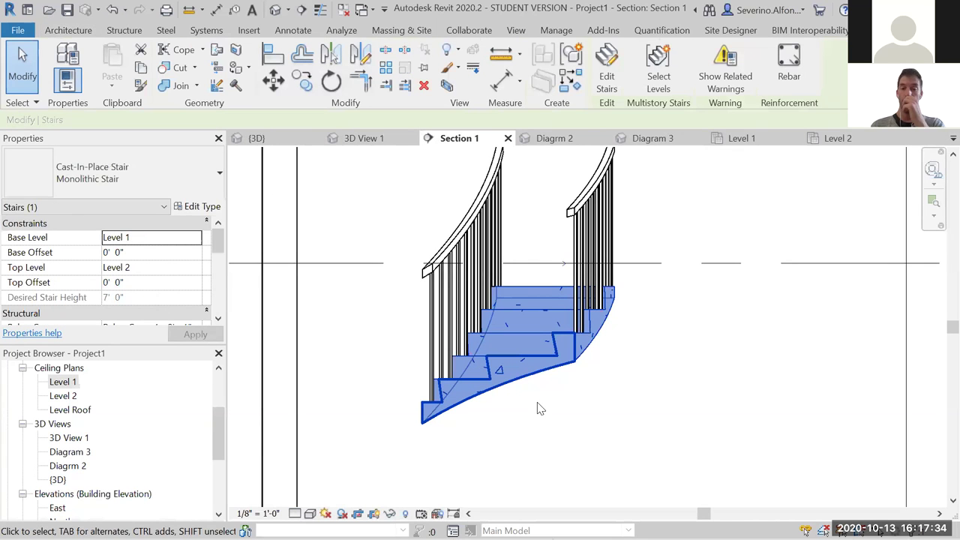
scroll(540, 410, down, 2)
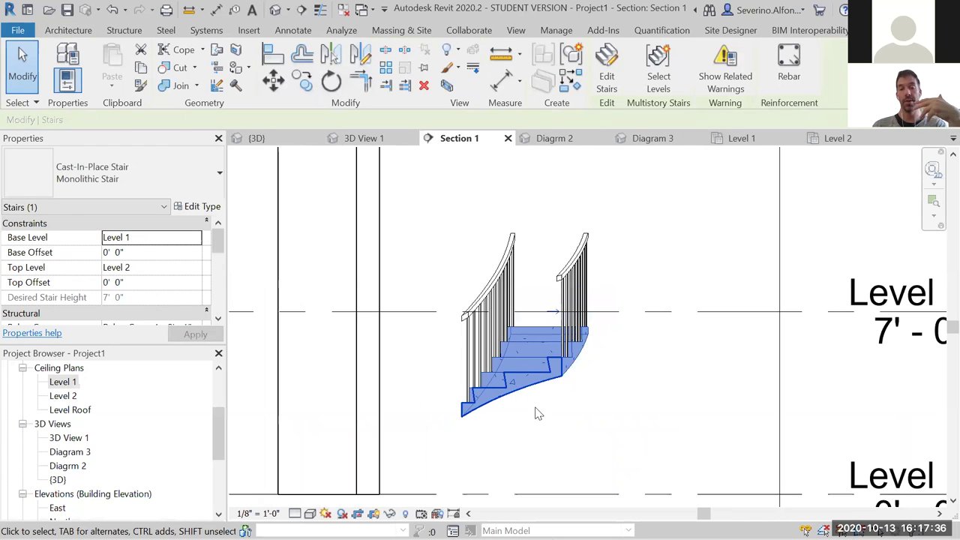
scroll(532, 422, down, 1)
click(550, 435)
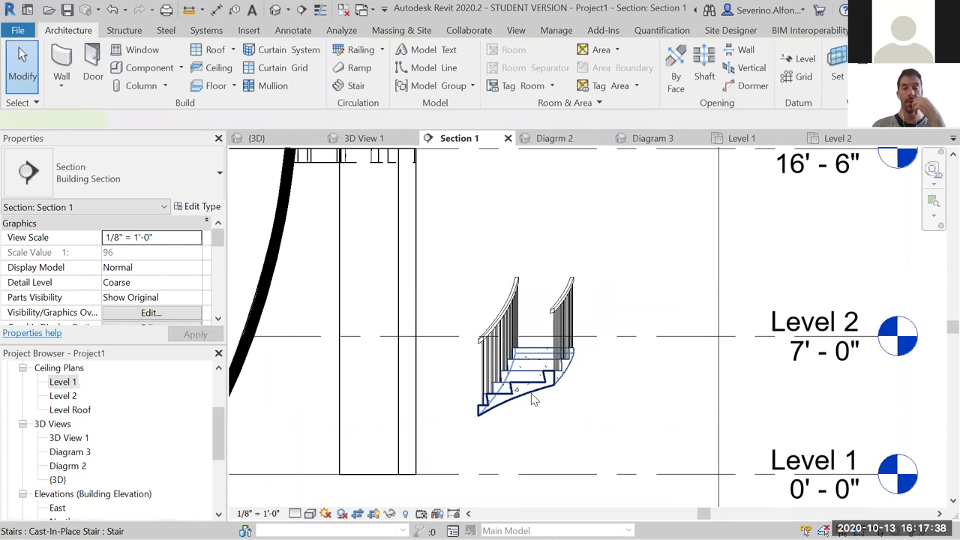
click(534, 400)
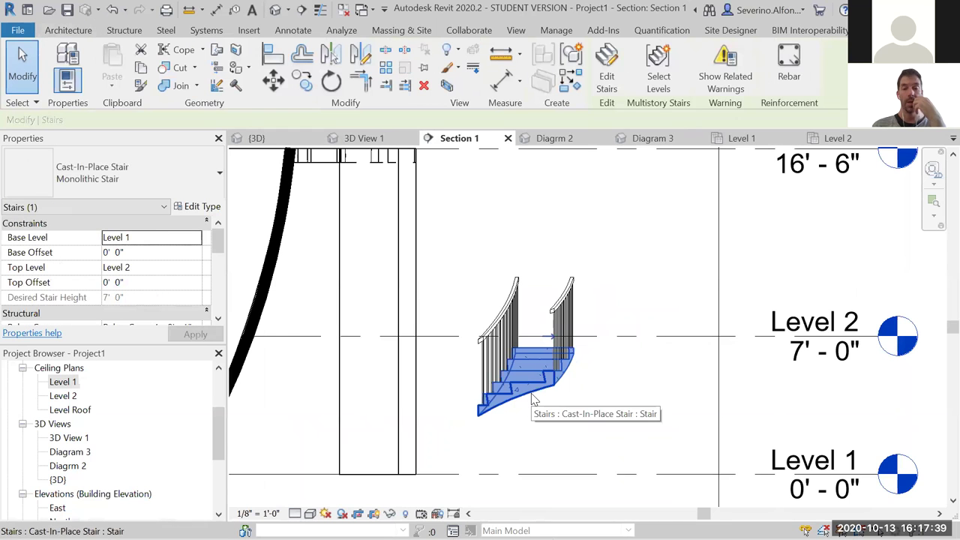
click(201, 207)
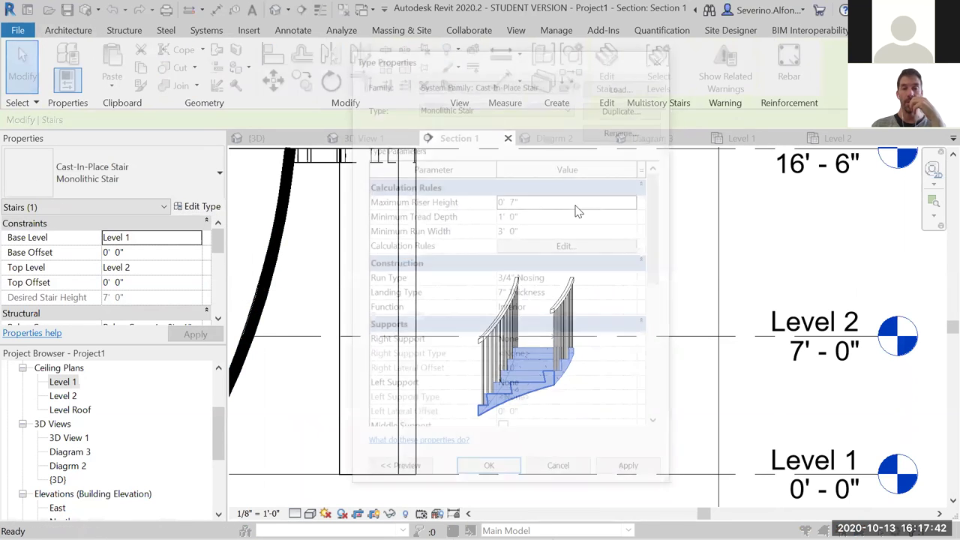
click(662, 55)
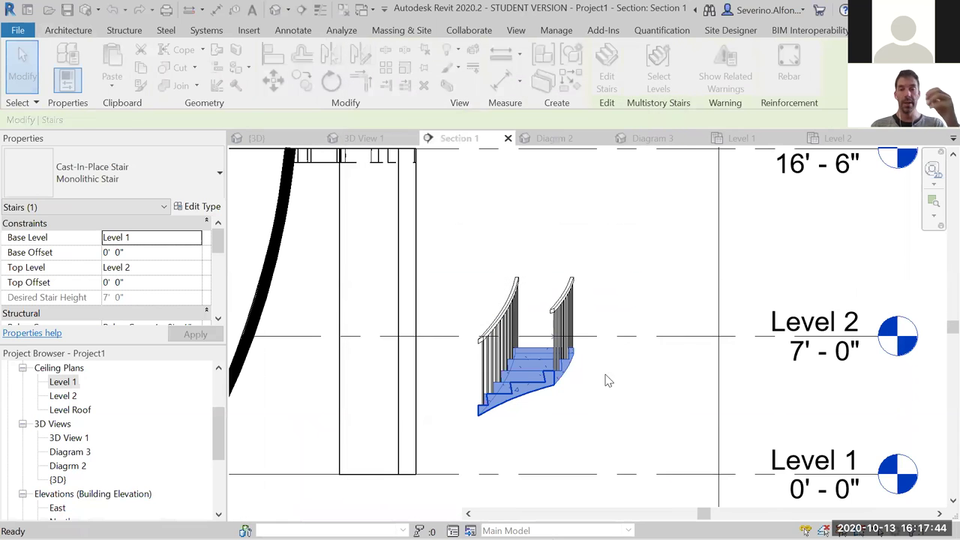
click(600, 426)
- Override the Stairs category's cut foreground pattern with black solid fill in Section 1's visibility/graphics settings
key(v)
key(g)
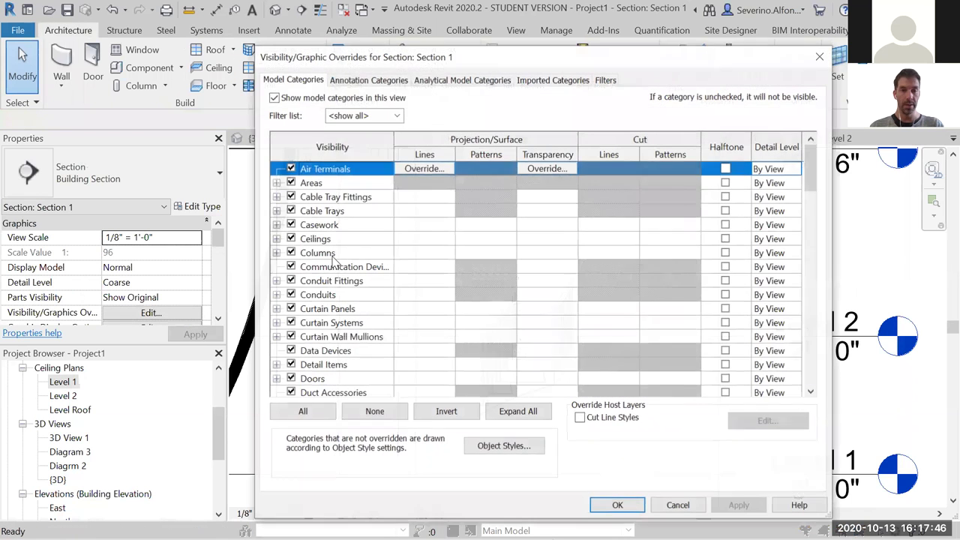
click(325, 228)
key(s)
scroll(341, 357, down, 3)
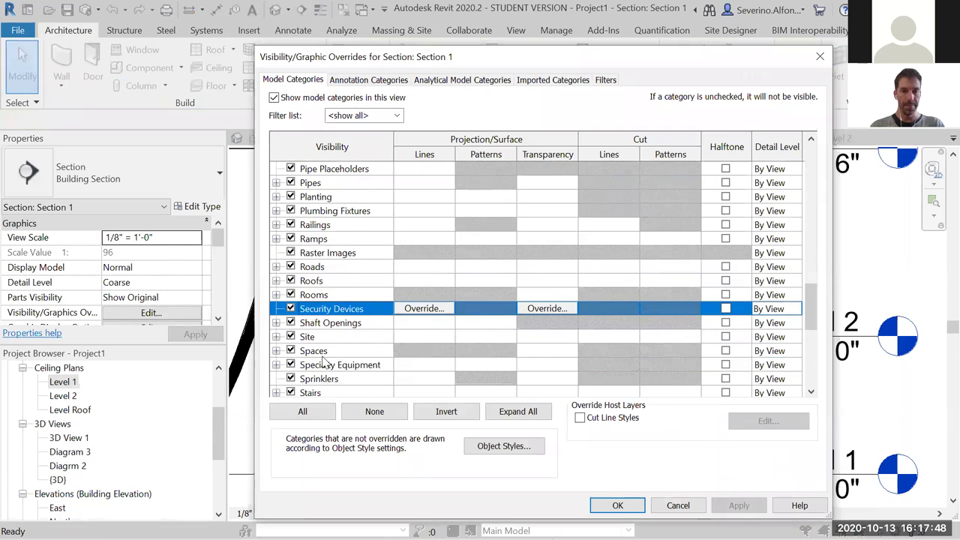
click(316, 353)
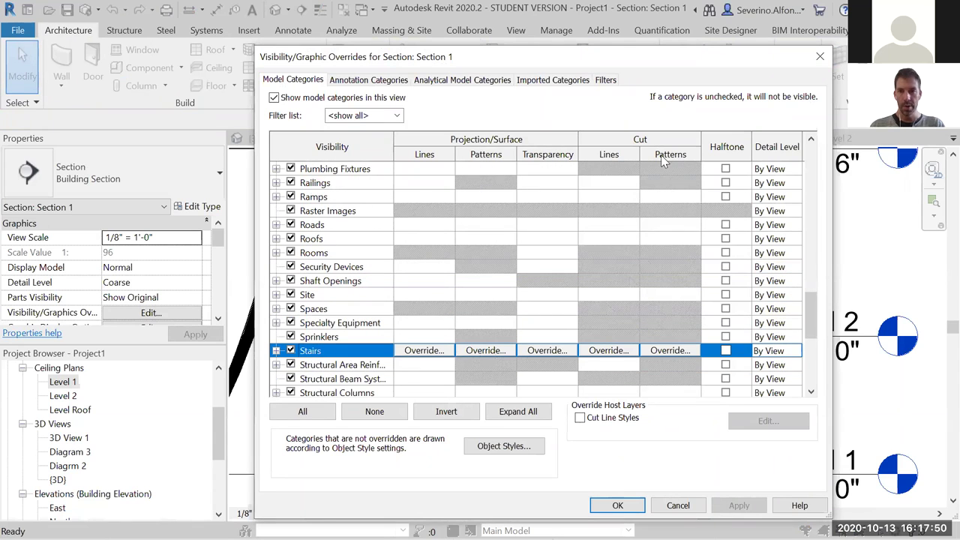
click(668, 351)
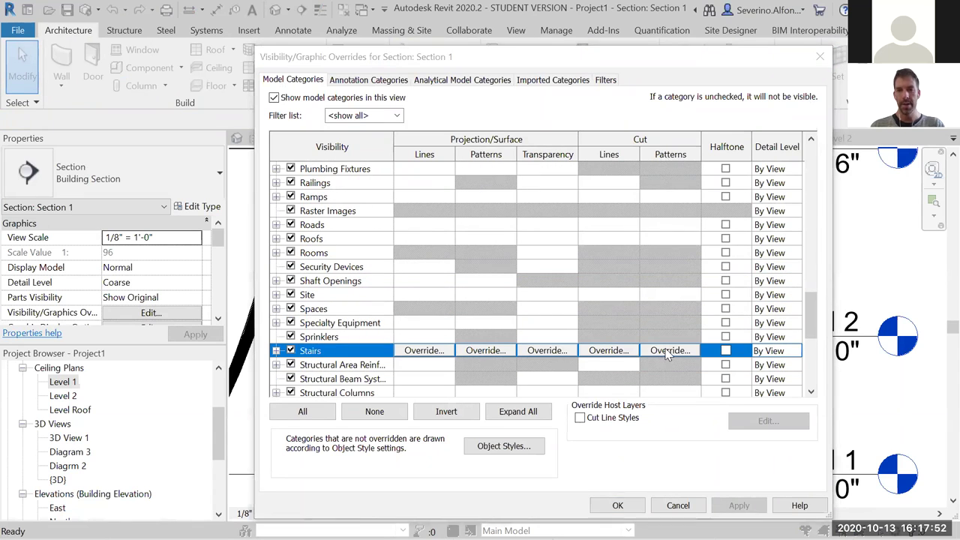
click(300, 213)
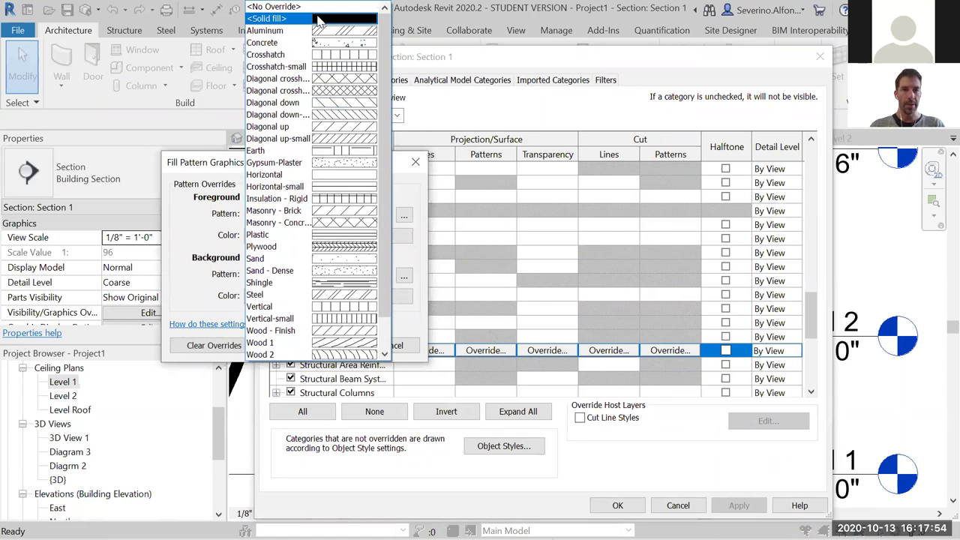
click(285, 21)
click(311, 236)
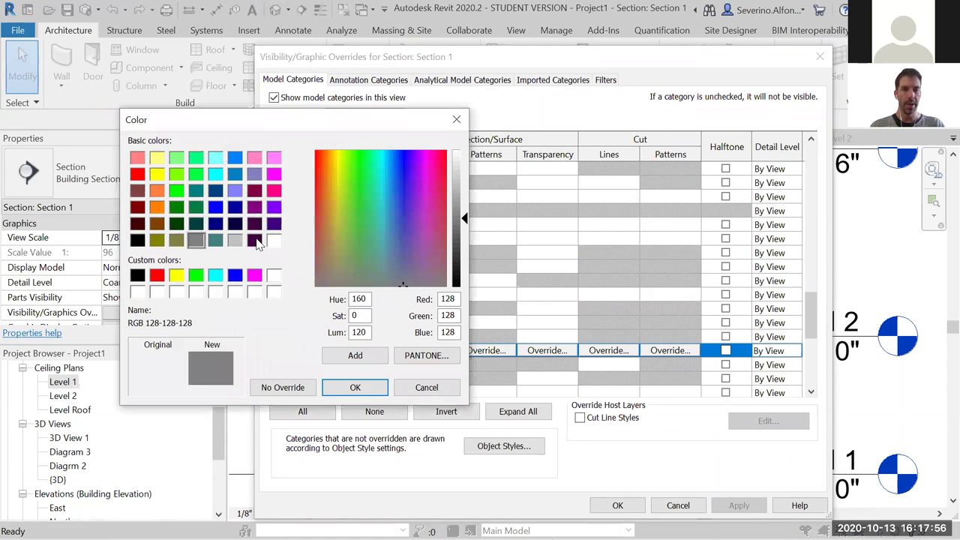
click(137, 276)
click(355, 387)
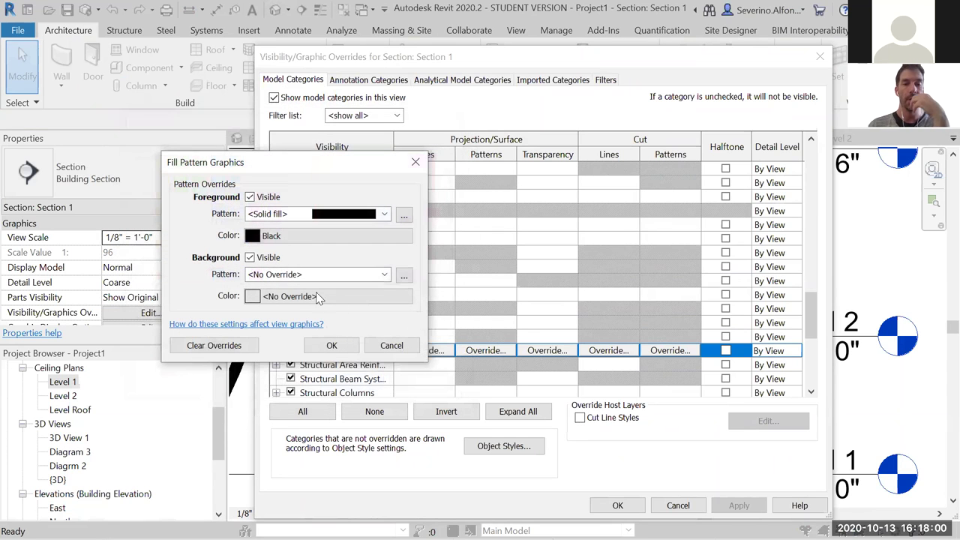
- Set the Stairs cut background pattern to black solid fill and apply the overrides to Section 1
click(315, 275)
click(322, 22)
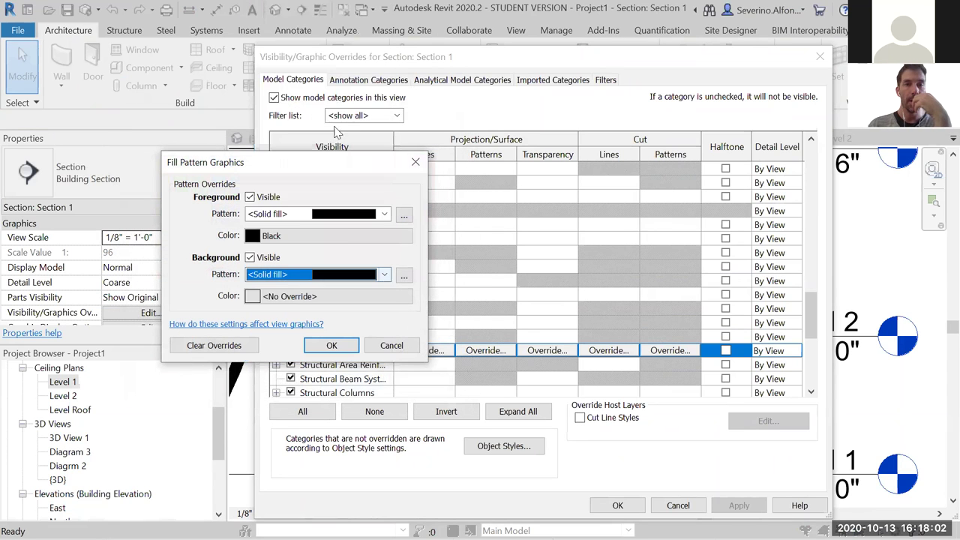
click(299, 300)
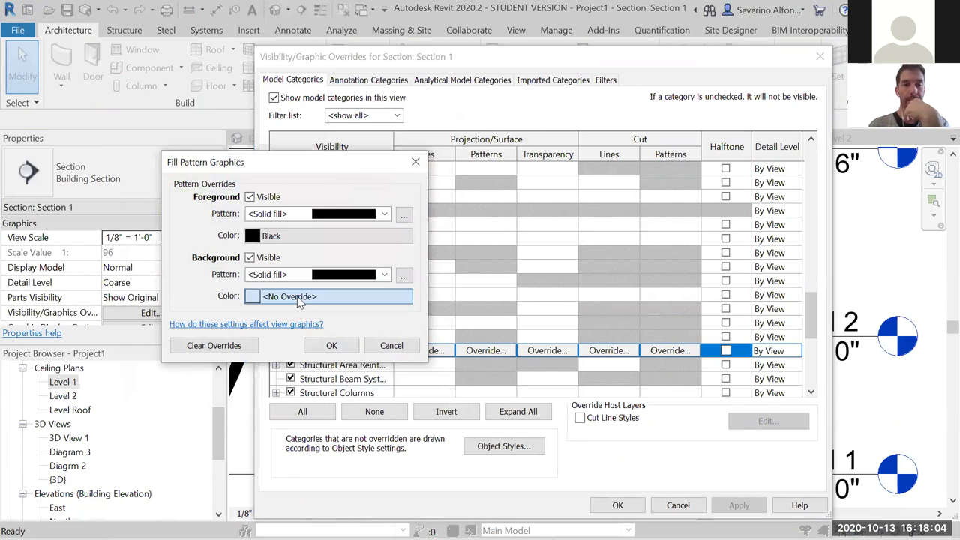
click(137, 276)
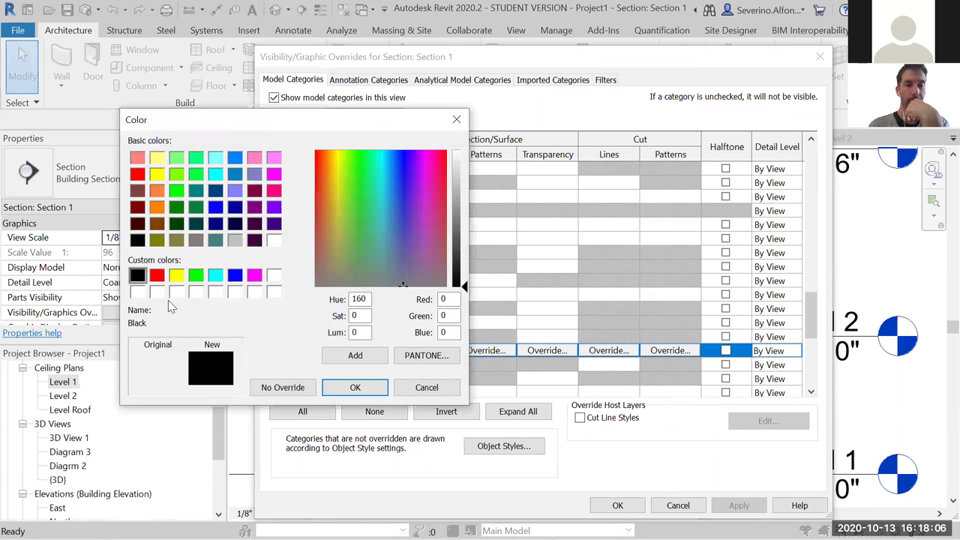
click(347, 387)
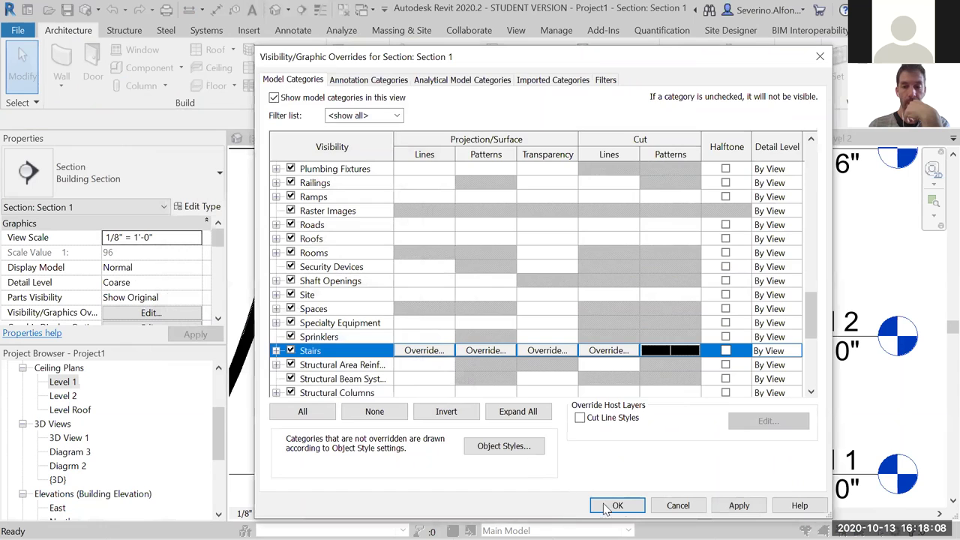
click(617, 505)
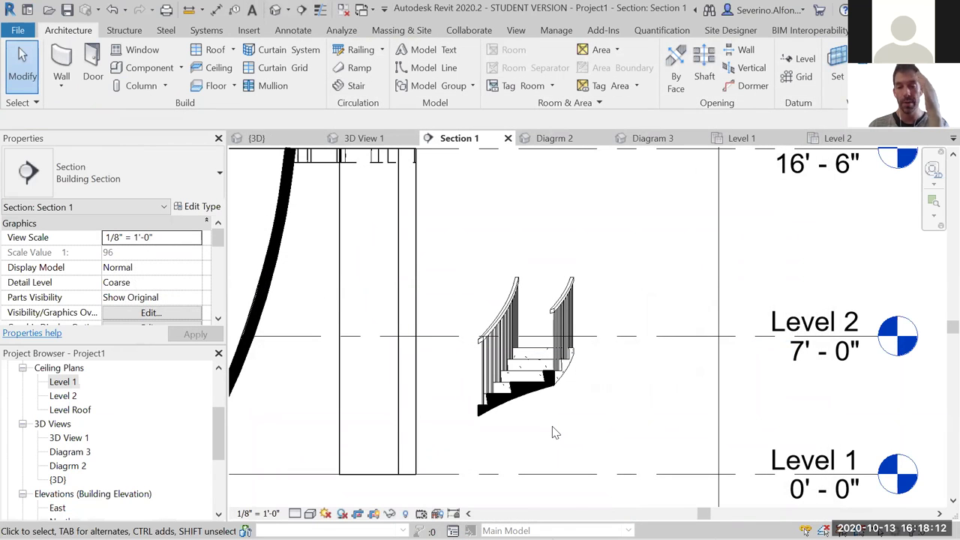
- Undo the stair cut pattern override and the spiral stair's change to Cast-In-Place Stair
scroll(554, 433, down, 3)
middle_drag(540, 440, 703, 439)
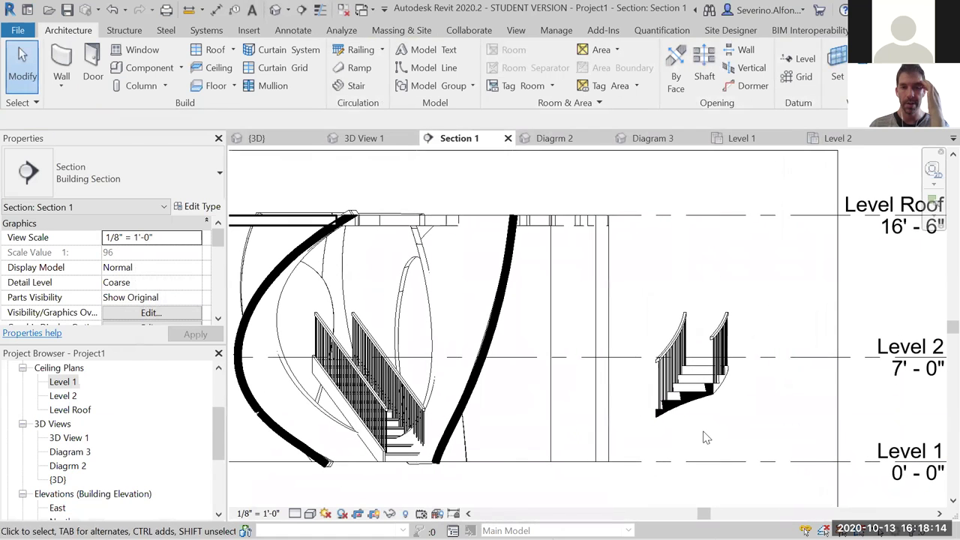
middle_drag(570, 437, 609, 394)
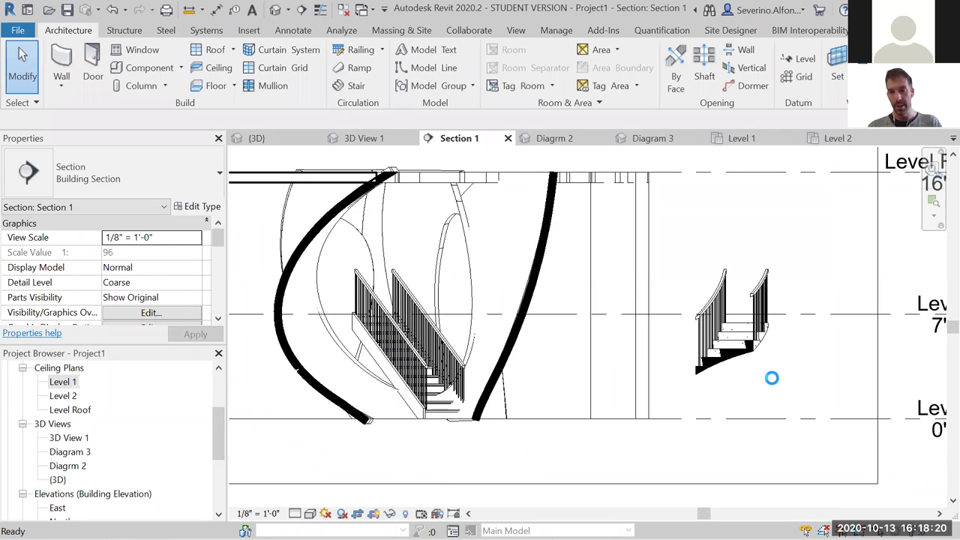
scroll(774, 383, up, 3)
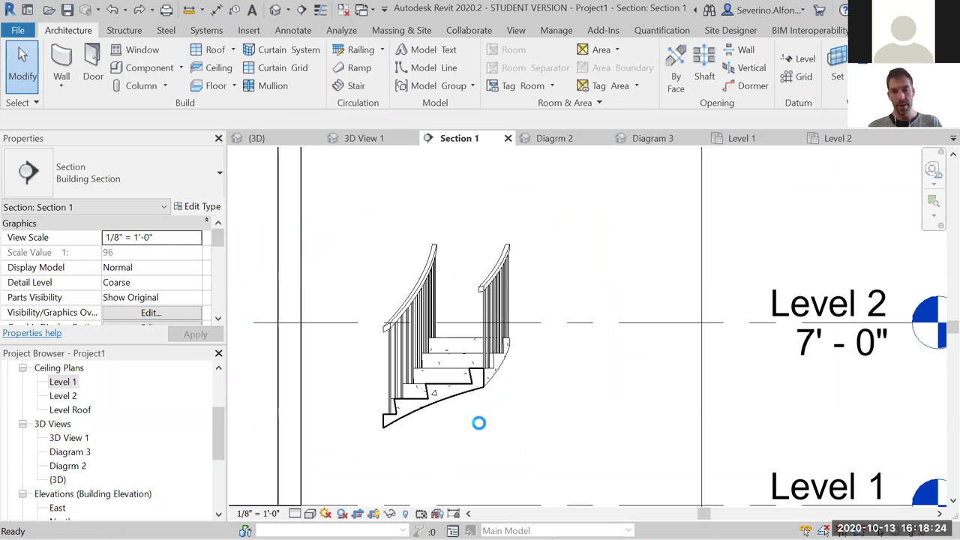
key(Escape)
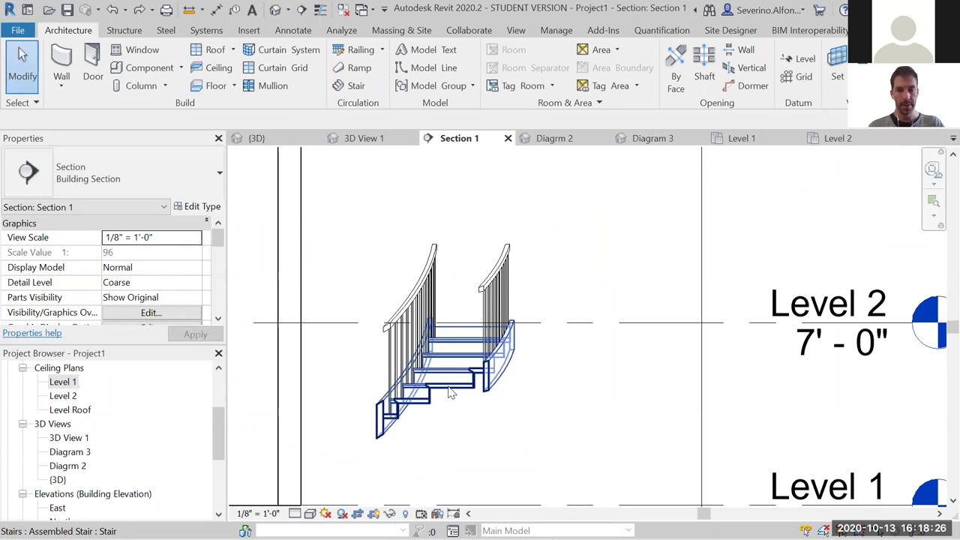
- In Section 1's visibility/graphics overrides, give the Stairs category a solid fill cut foreground pattern in black
key(v)
key(g)
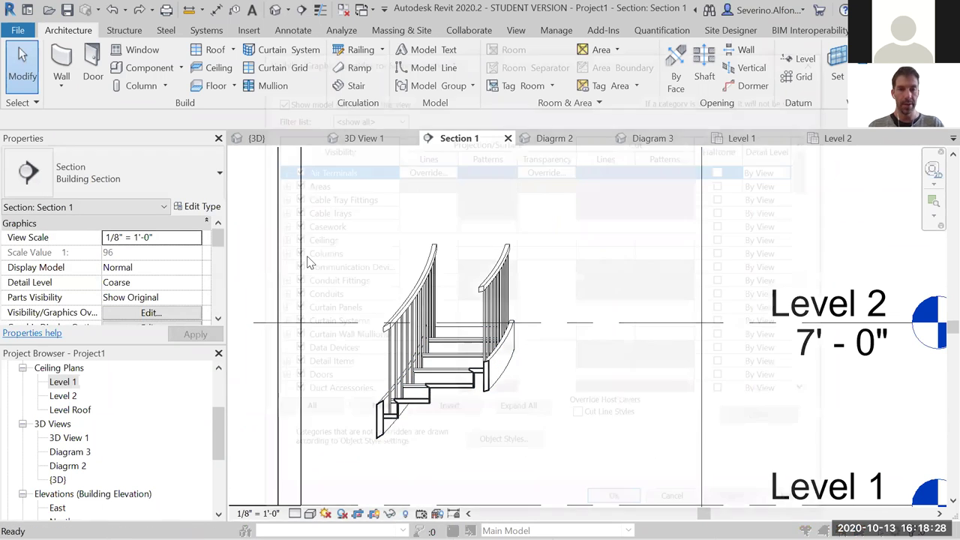
click(324, 237)
scroll(341, 300, down, 12)
click(358, 364)
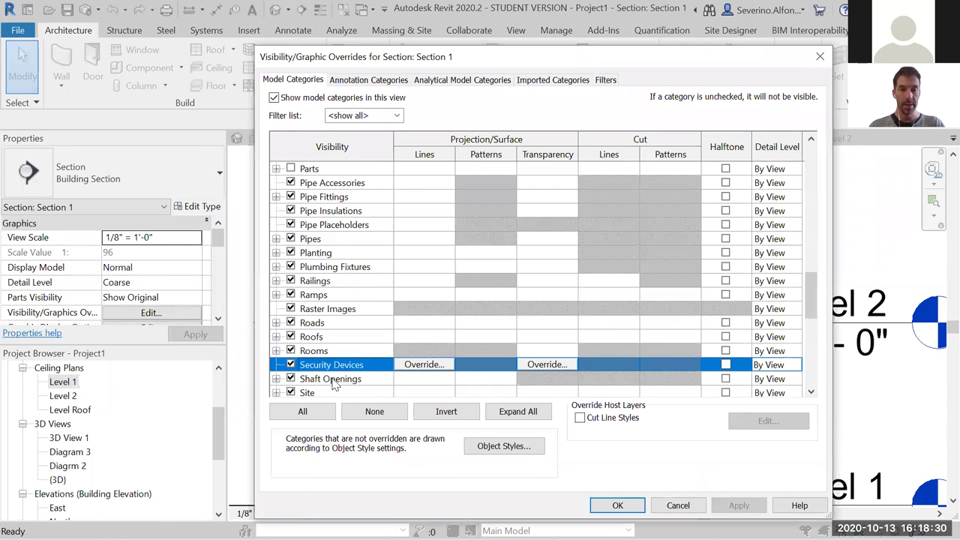
scroll(334, 379, down, 2)
scroll(326, 381, down, 1)
click(330, 365)
click(547, 364)
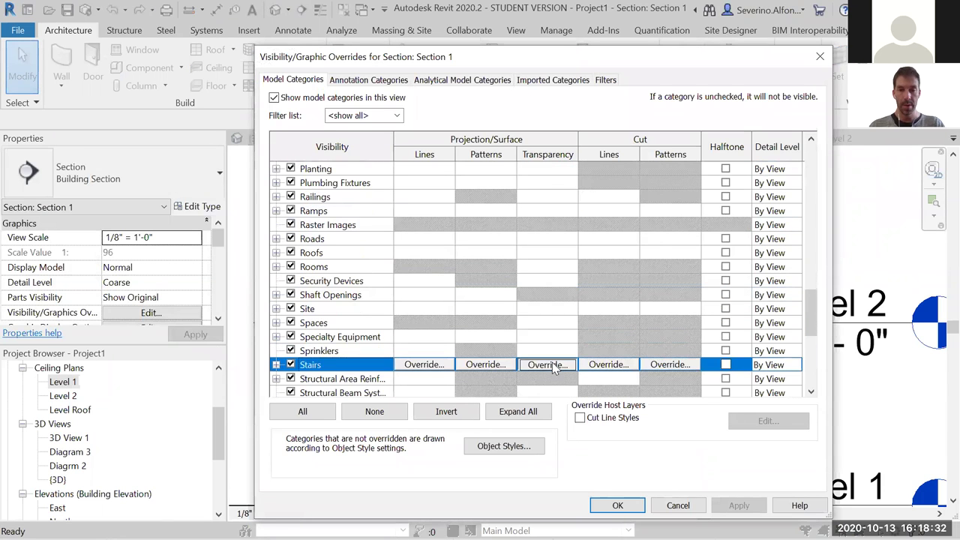
click(626, 307)
click(670, 366)
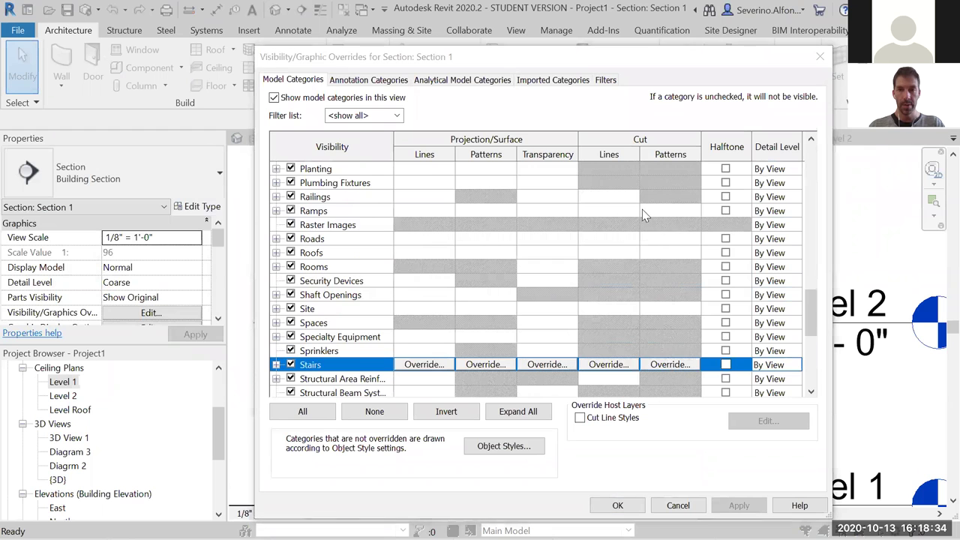
click(311, 215)
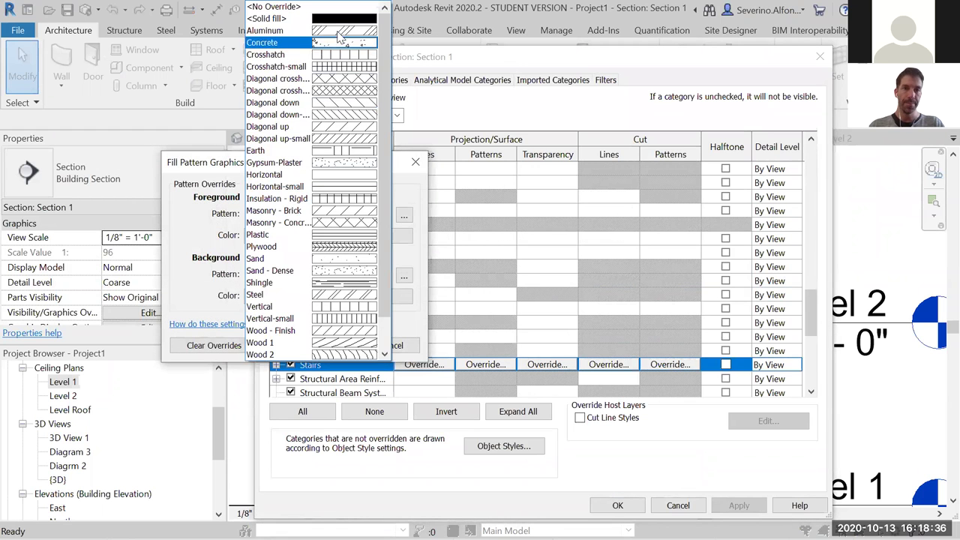
click(338, 21)
click(322, 236)
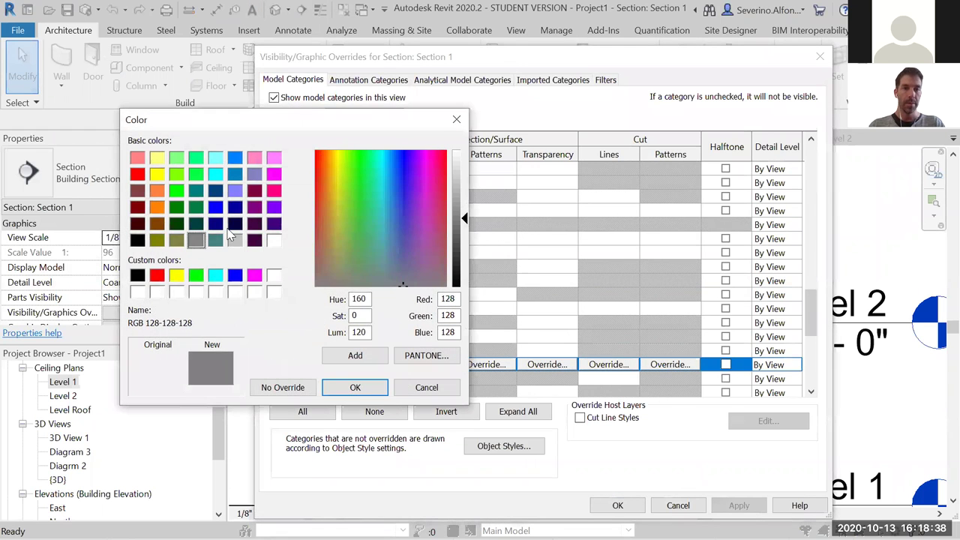
click(137, 276)
click(355, 388)
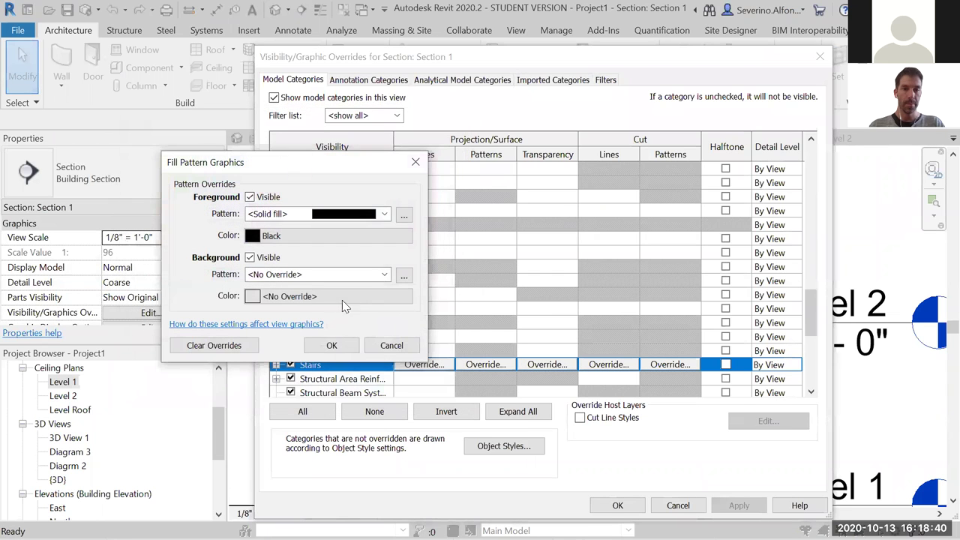
- Set the Stairs category's cut background pattern to solid fill in black, apply it and check both stairs in Section 1
click(312, 275)
click(327, 21)
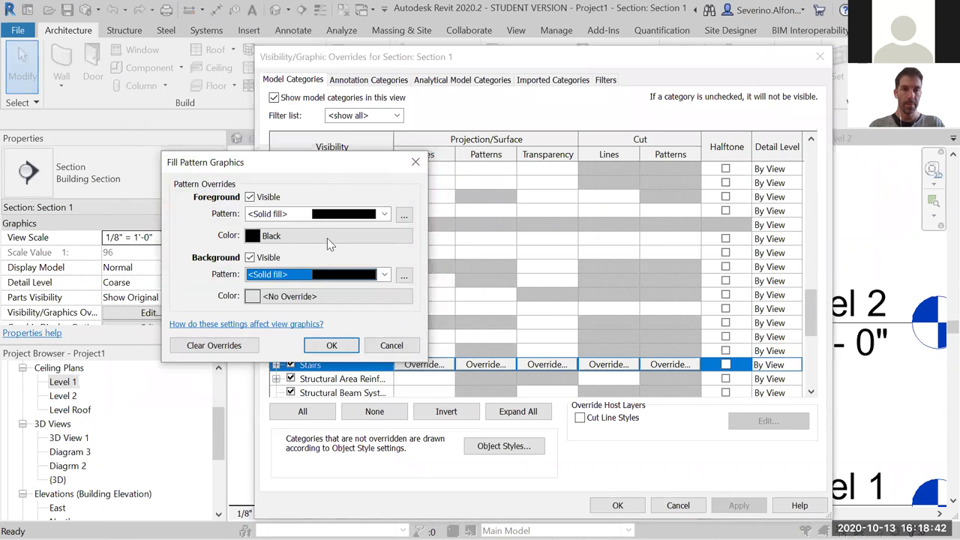
click(303, 298)
click(137, 276)
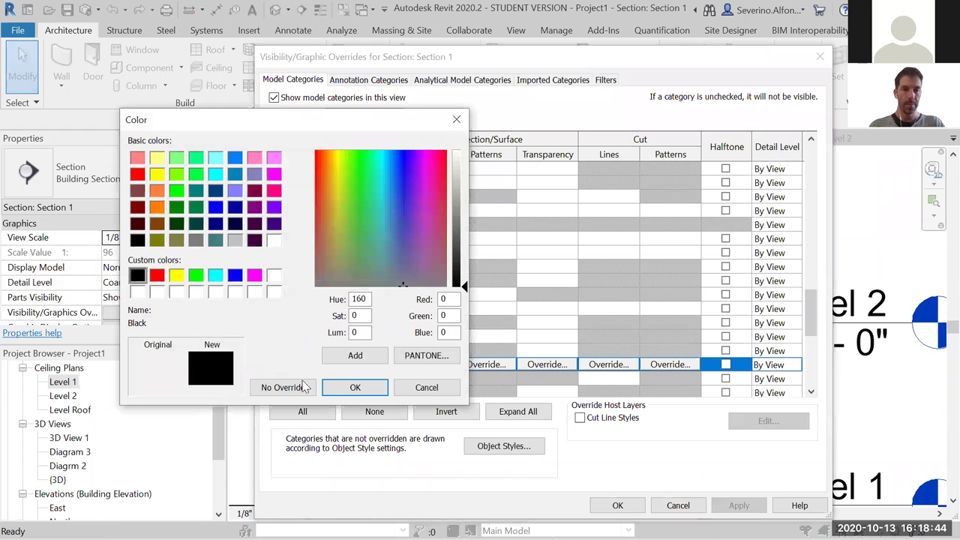
click(355, 387)
click(331, 345)
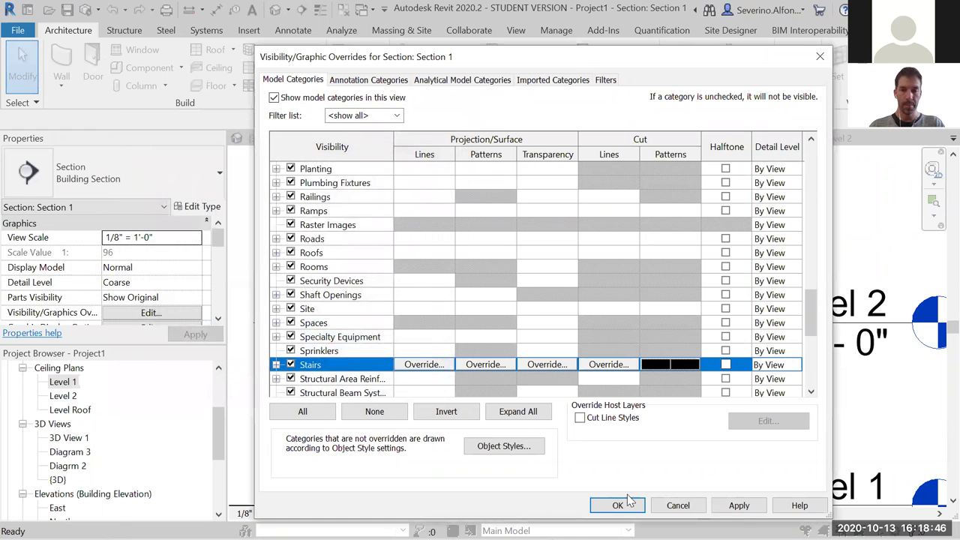
click(618, 505)
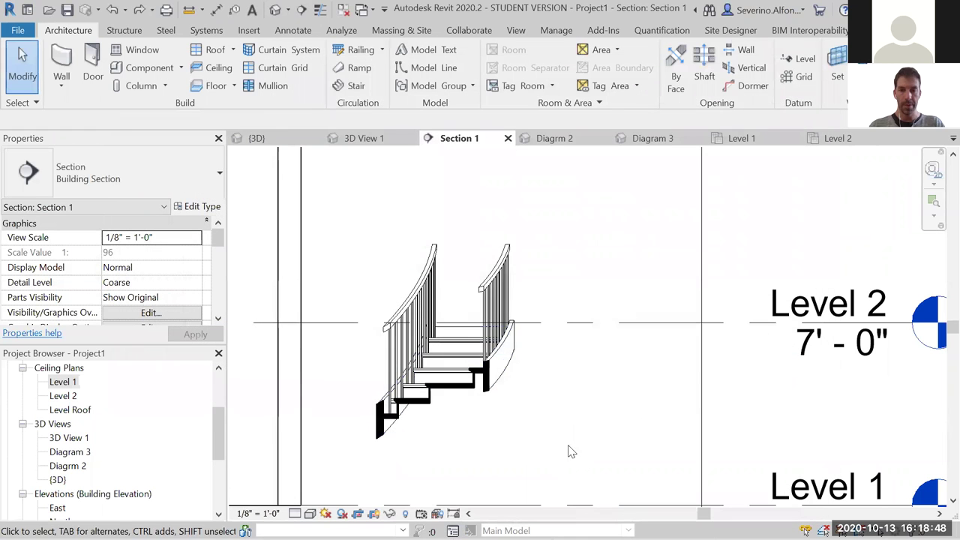
scroll(592, 446, down, 1)
middle_drag(592, 445, 707, 428)
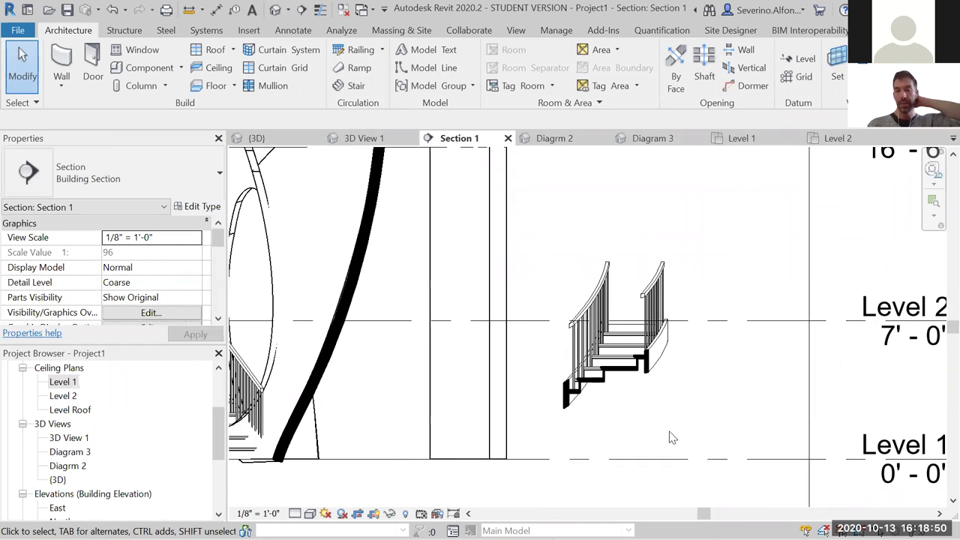
scroll(671, 438, down, 1)
middle_drag(568, 451, 714, 440)
scroll(713, 440, down, 1)
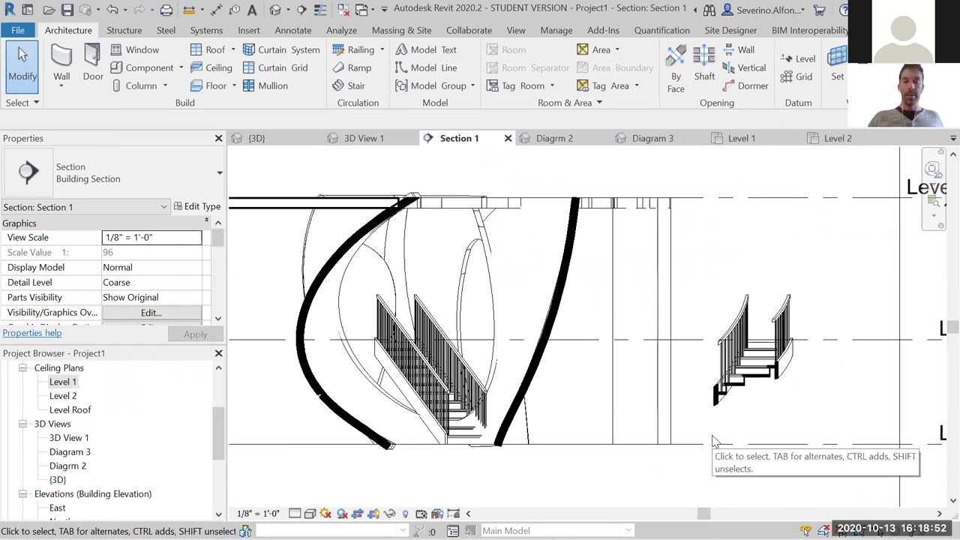
- In Section 1's visibility/graphics overrides, give the Roofs category a solid fill cut foreground pattern in black
scroll(714, 441, down, 1)
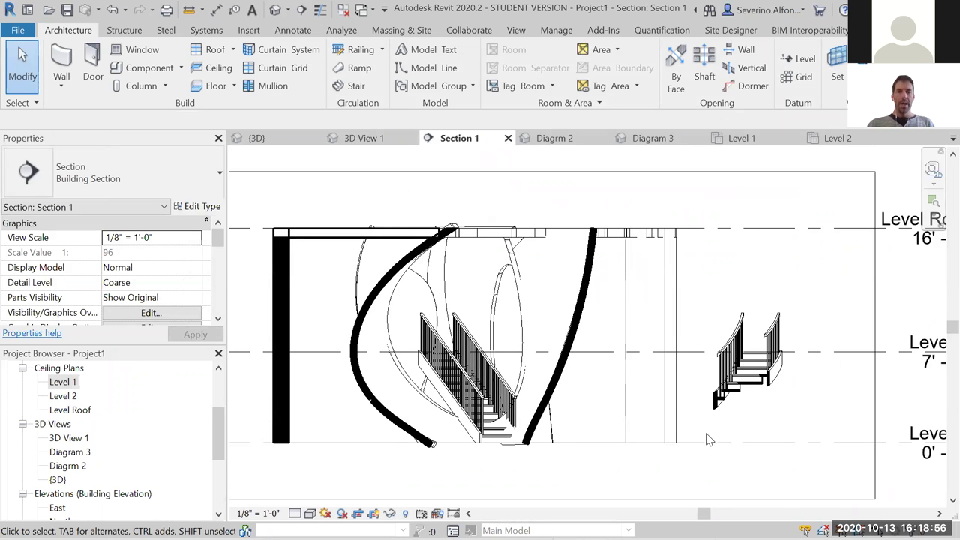
scroll(302, 251, up, 3)
mouse_move(358, 293)
middle_down()
mouse_move(388, 302)
mouse_move(355, 275)
middle_up()
scroll(389, 302, down, 1)
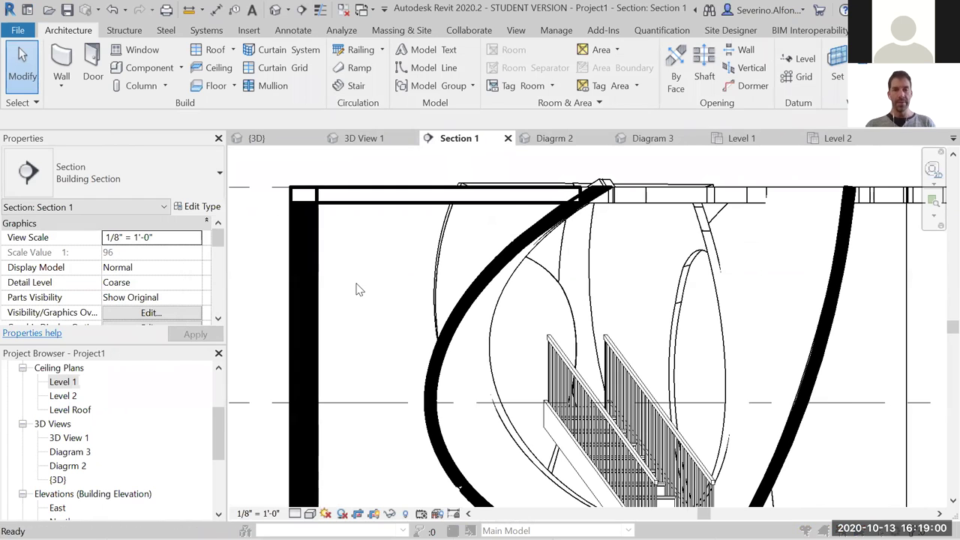
key(v)
key(v)
click(332, 254)
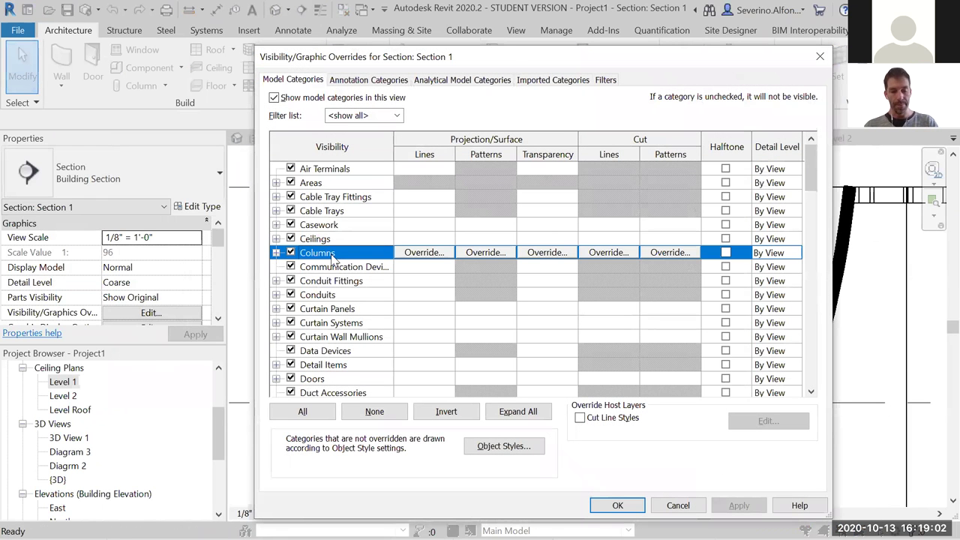
key(r)
scroll(319, 379, down, 3)
click(315, 309)
click(486, 308)
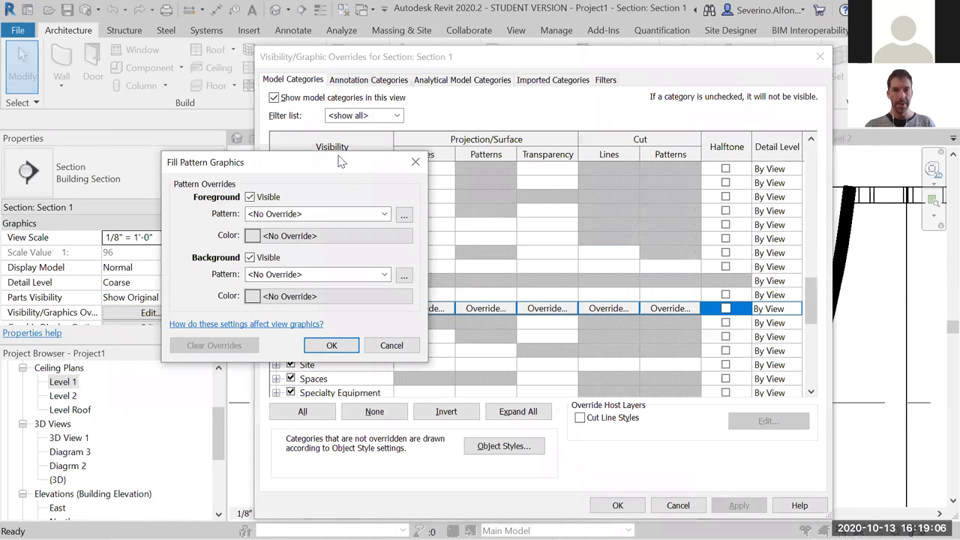
click(315, 215)
click(357, 19)
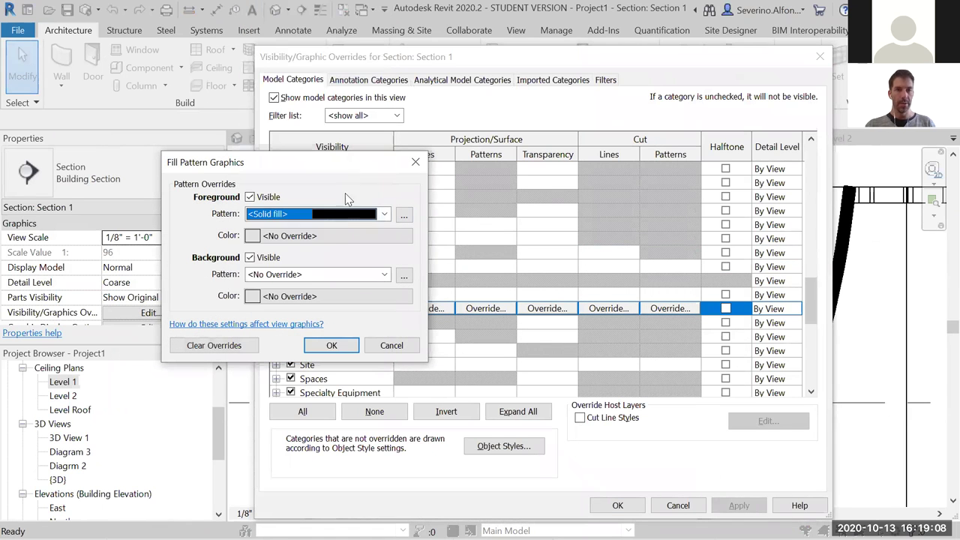
click(332, 234)
click(138, 276)
click(355, 387)
- Set the Roofs category's cut background pattern to solid fill in black, apply it and check the roof in Section 1
click(279, 275)
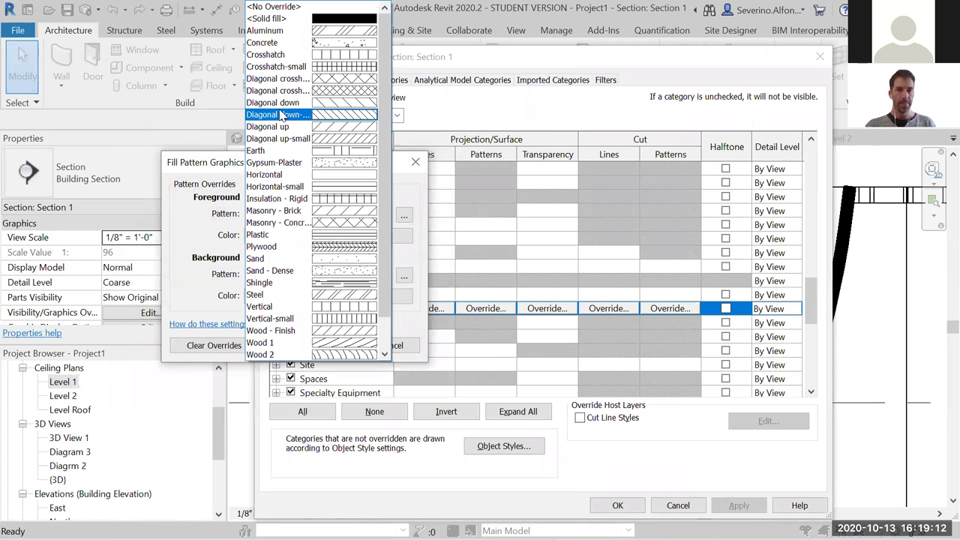
click(300, 20)
click(330, 296)
click(137, 275)
click(355, 387)
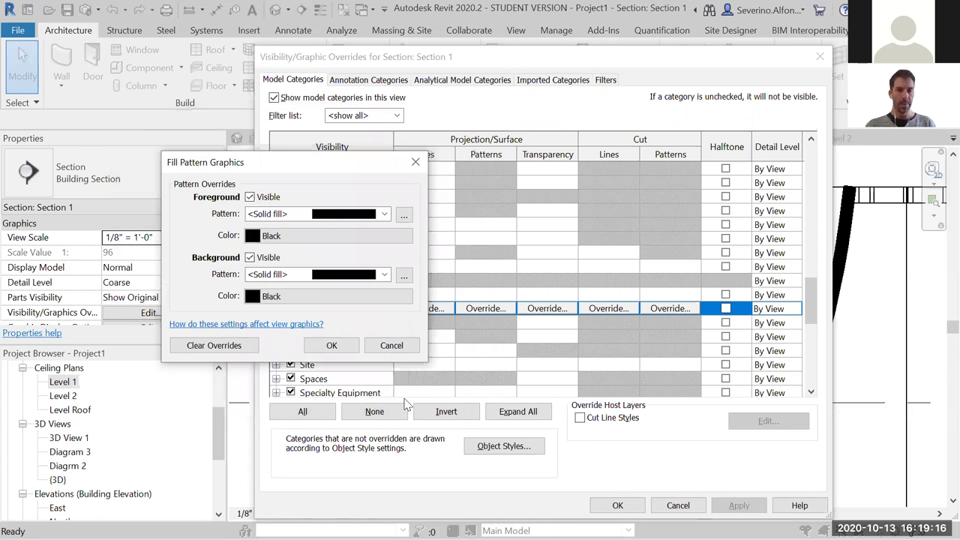
click(335, 346)
click(615, 505)
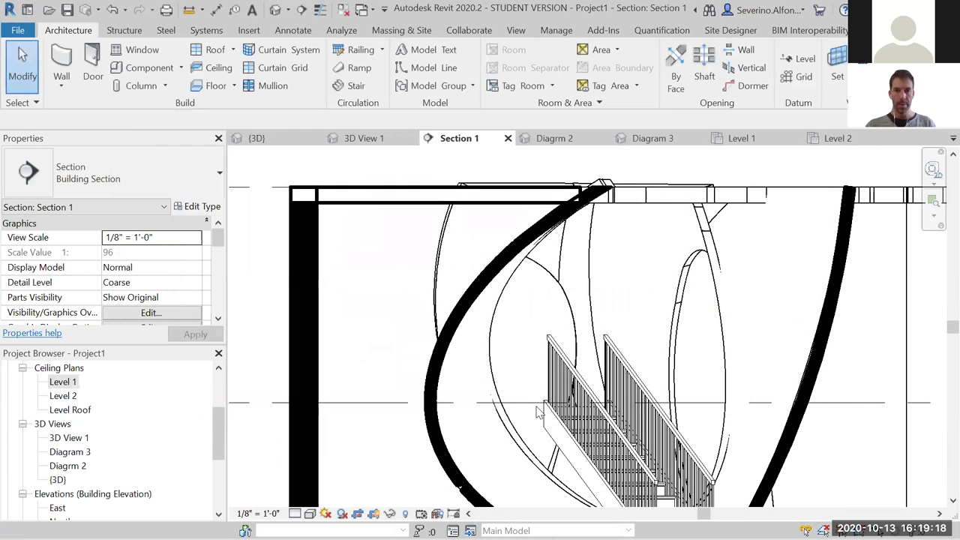
scroll(718, 438, down, 3)
middle_drag(718, 437, 608, 381)
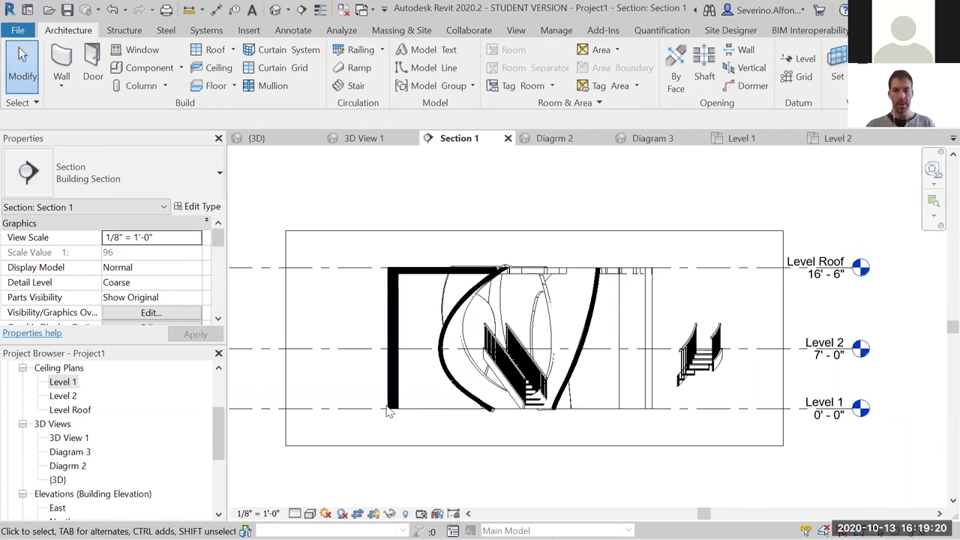
key(v)
key(g)
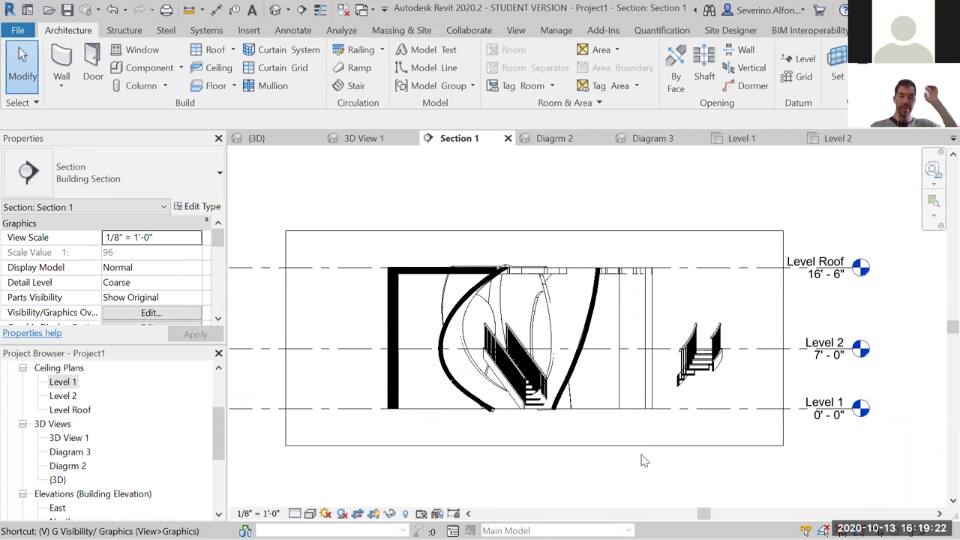
key(f)
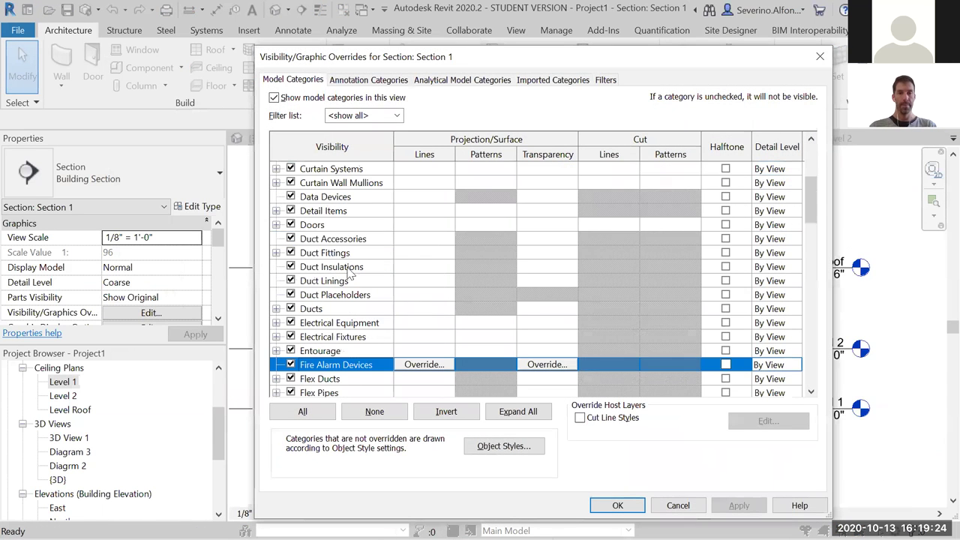
scroll(323, 379, down, 2)
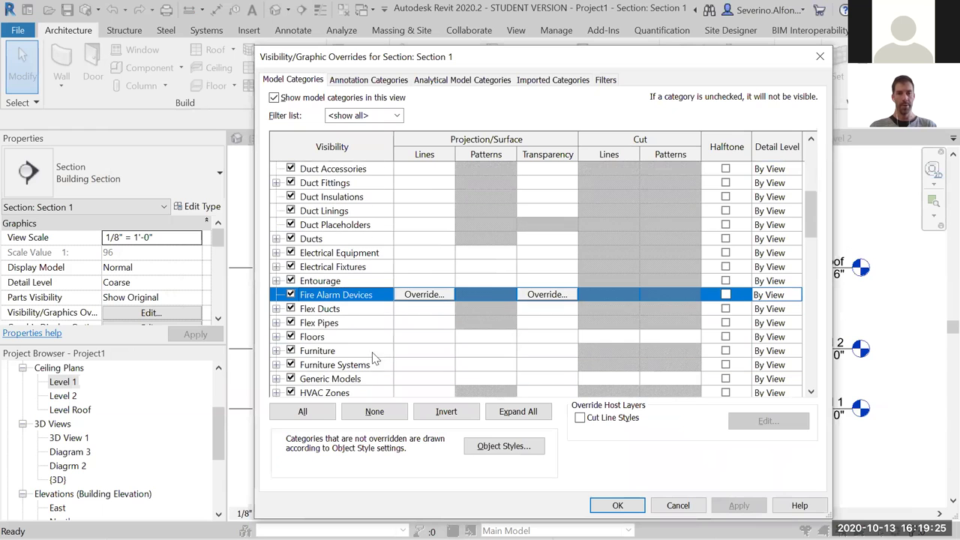
click(819, 57)
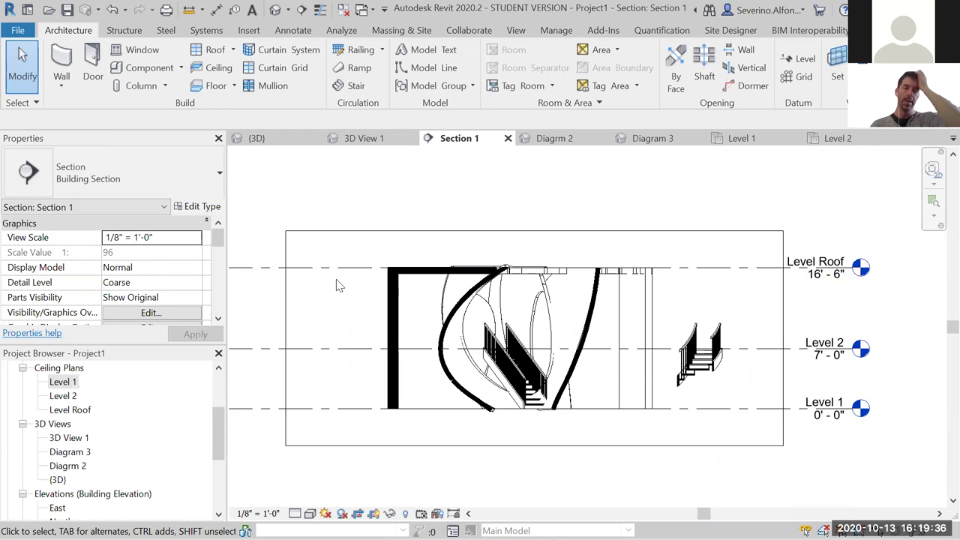
- Open the Diagram 3 exploded 3D view
click(275, 10)
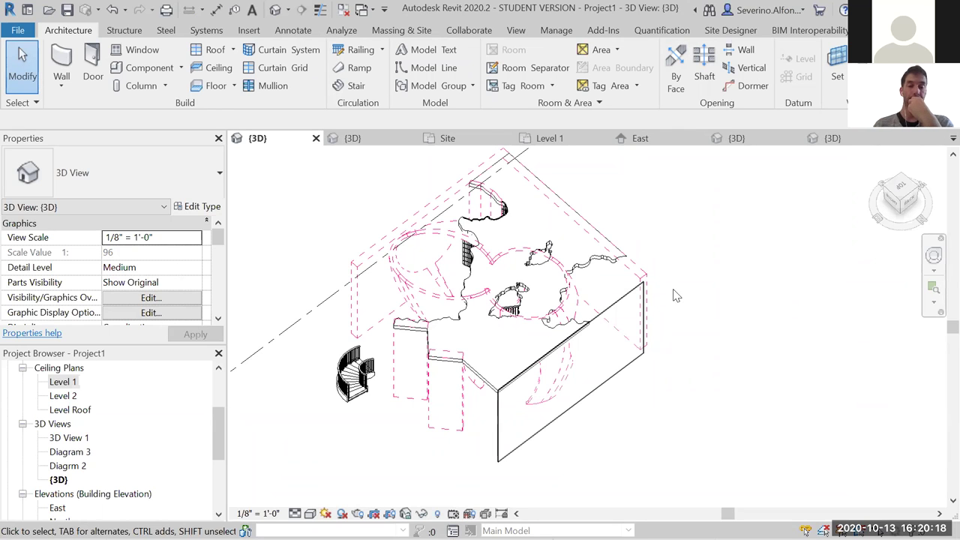
mouse_move(217, 420)
mouse_down()
mouse_move(216, 450)
mouse_move(216, 427)
mouse_up()
double_click(75, 424)
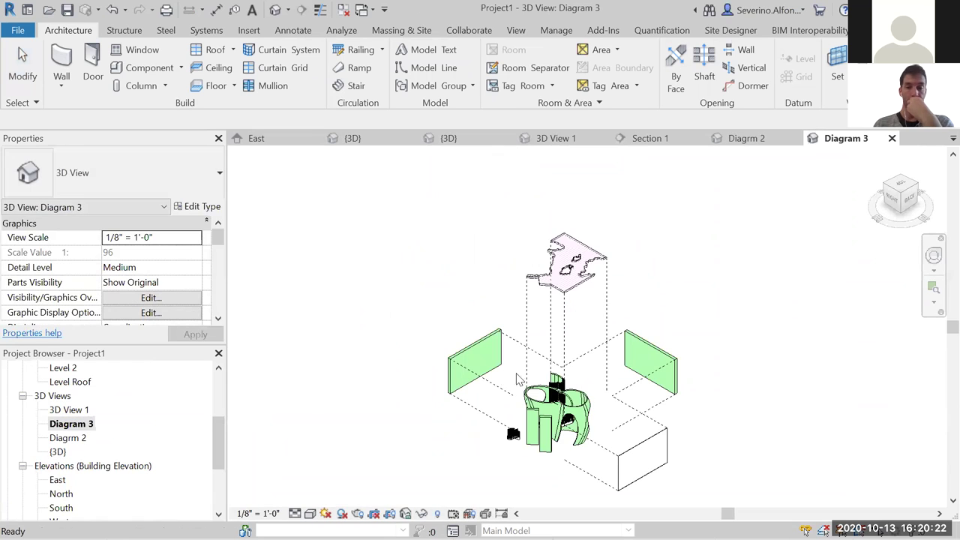
- Displace the spiral stair straight down by about 52' 11" in Diagram 3
middle_drag(625, 398, 575, 420)
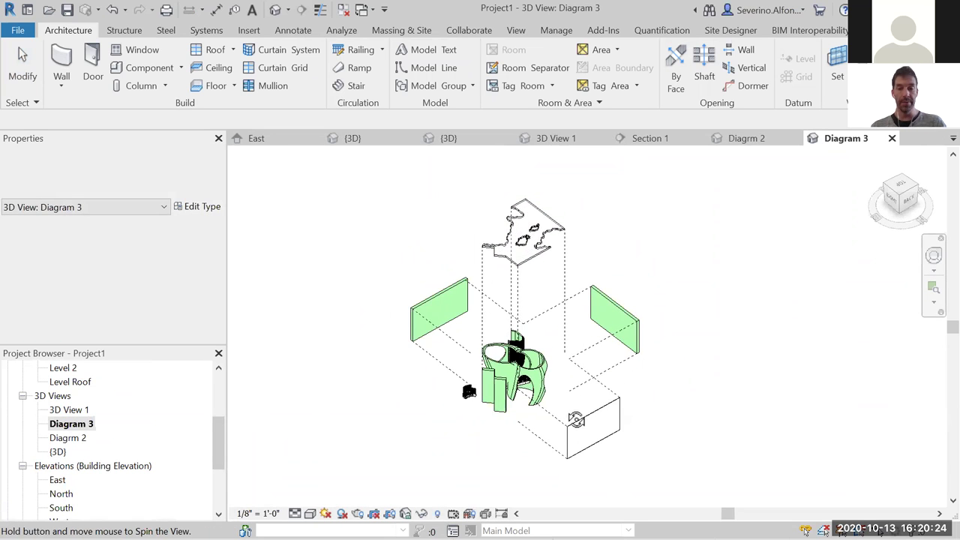
scroll(459, 390, up, 3)
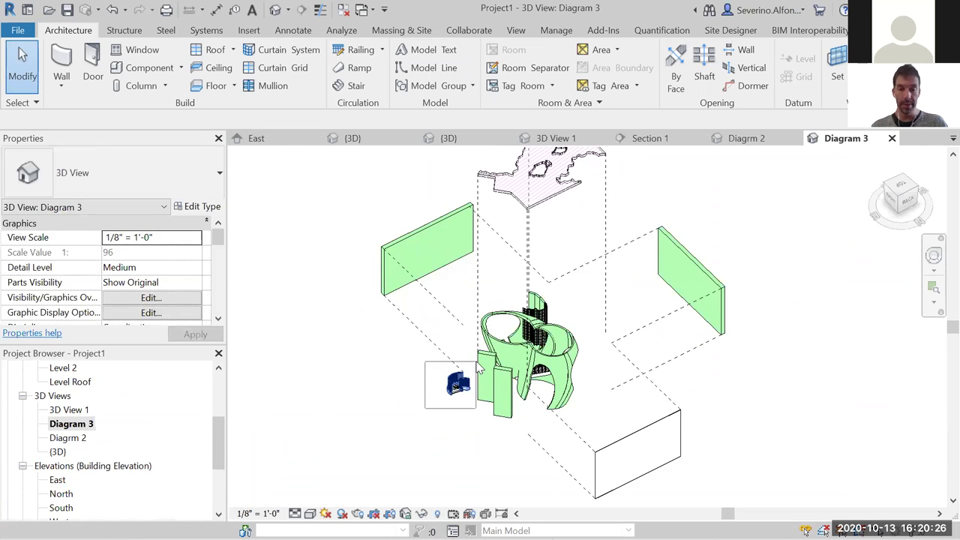
click(479, 365)
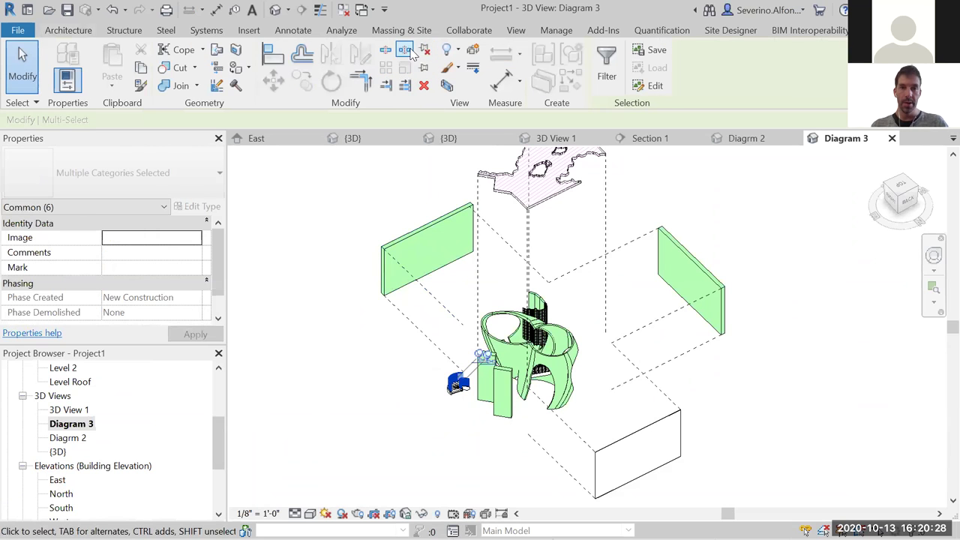
click(472, 50)
scroll(457, 354, down, 2)
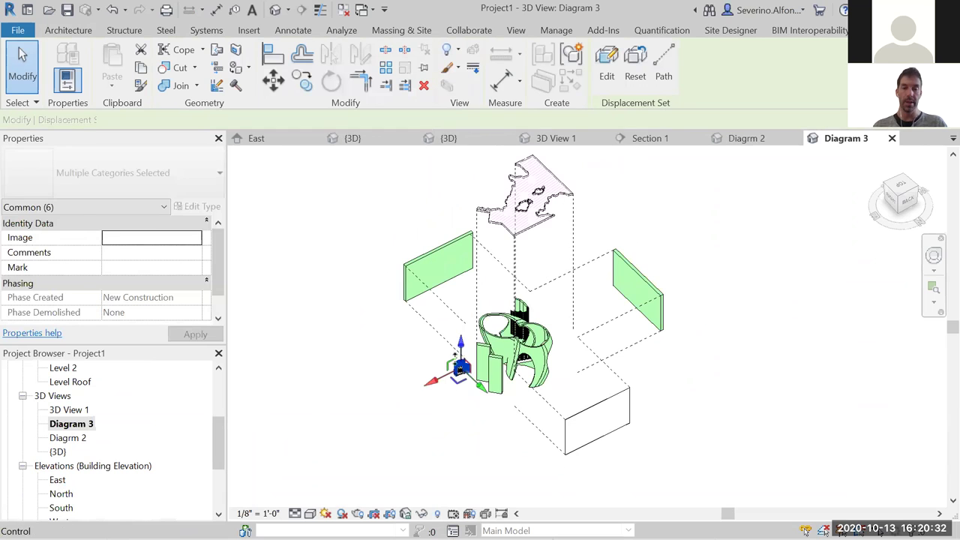
drag(459, 353, 456, 445)
middle_drag(712, 469, 726, 428)
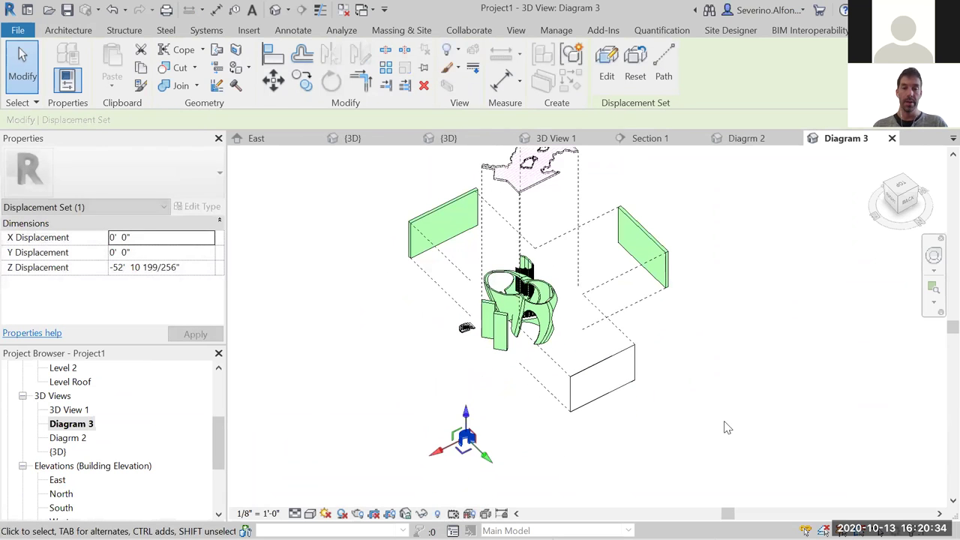
click(726, 427)
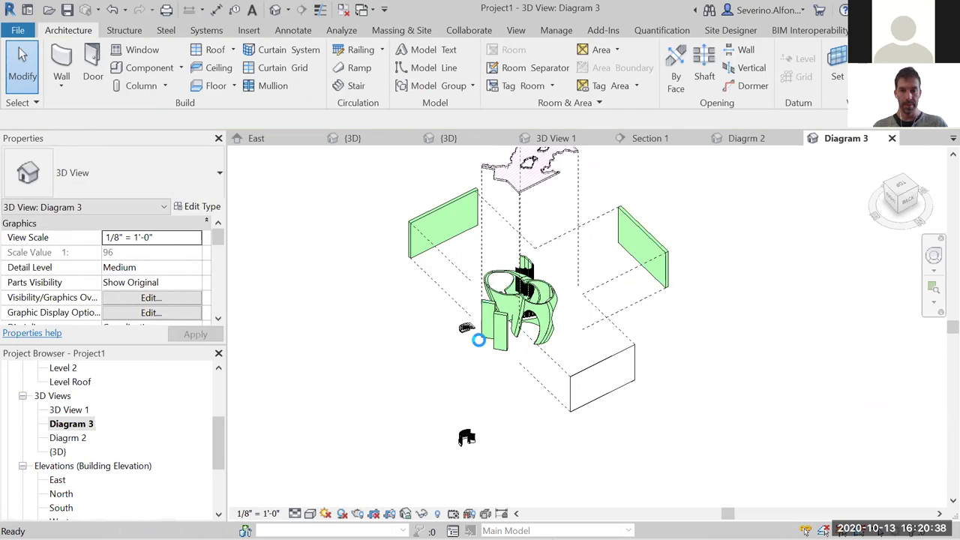
- Undo the spiral stair's downward move and its displacement set
scroll(454, 363, up, 4)
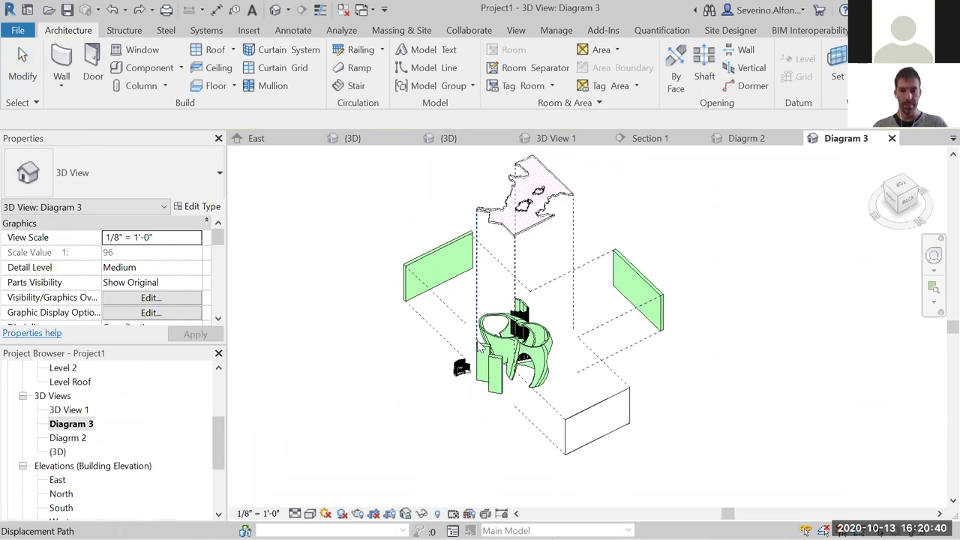
click(451, 366)
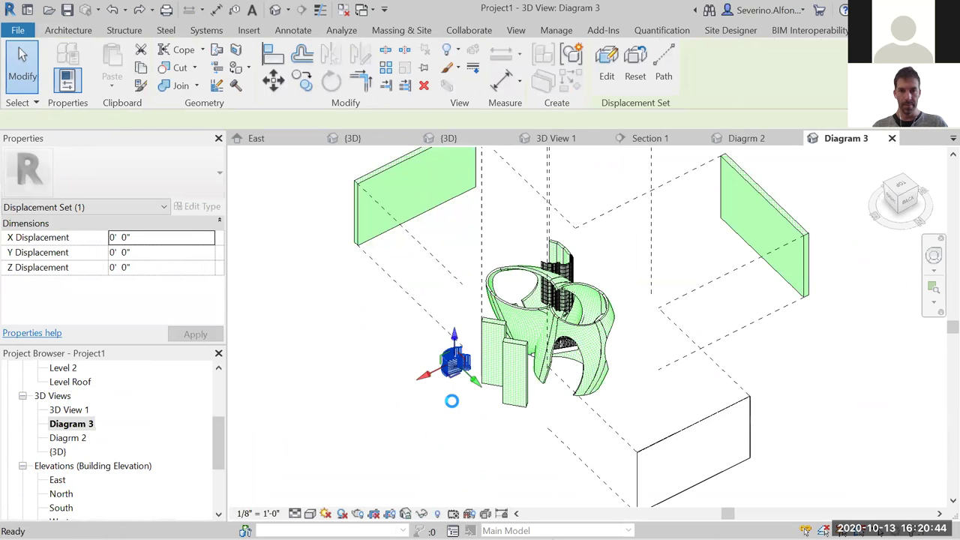
scroll(453, 405, down, 2)
key(Escape)
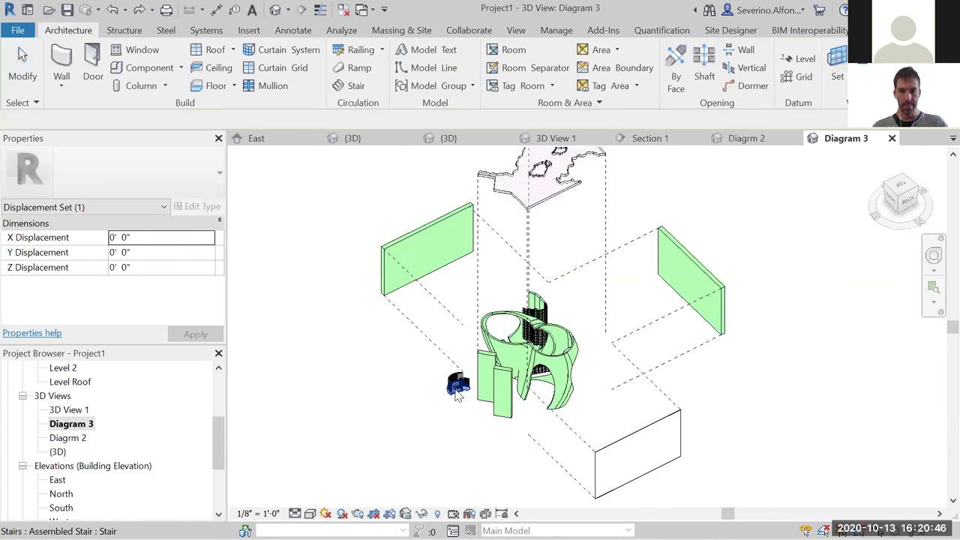
- Create a displacement set from the spiral stair and its railings, and move it vertically down well below the building
scroll(457, 395, up, 2)
drag(407, 345, 501, 456)
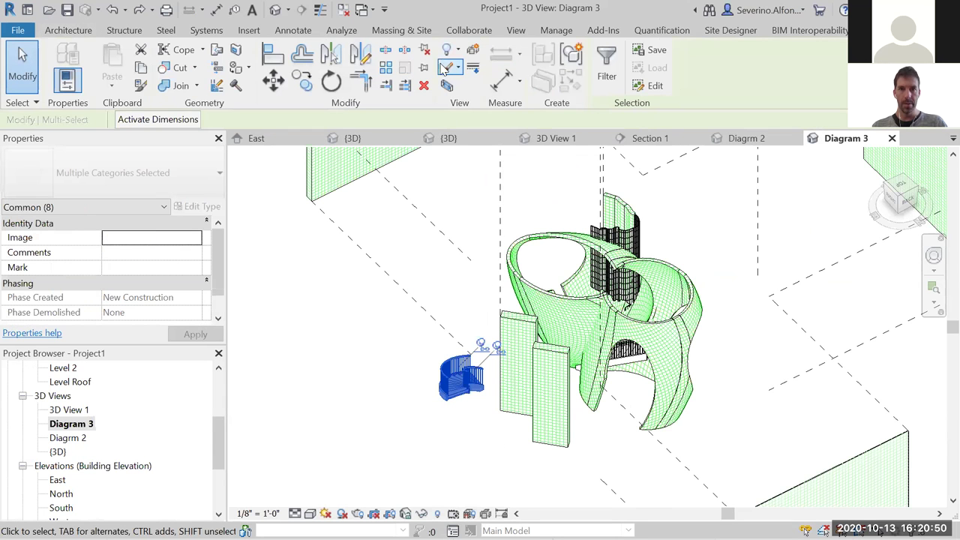
click(471, 50)
scroll(486, 303, down, 4)
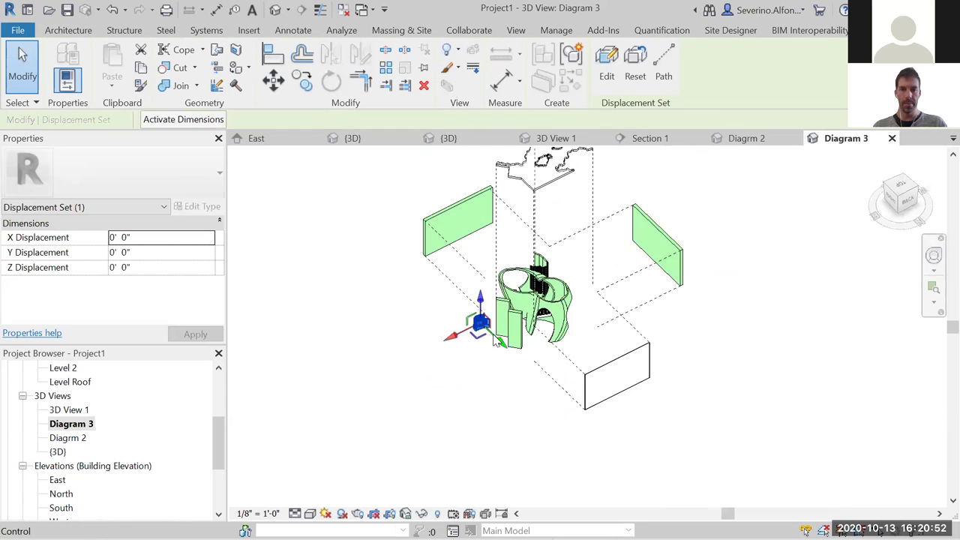
drag(485, 303, 483, 424)
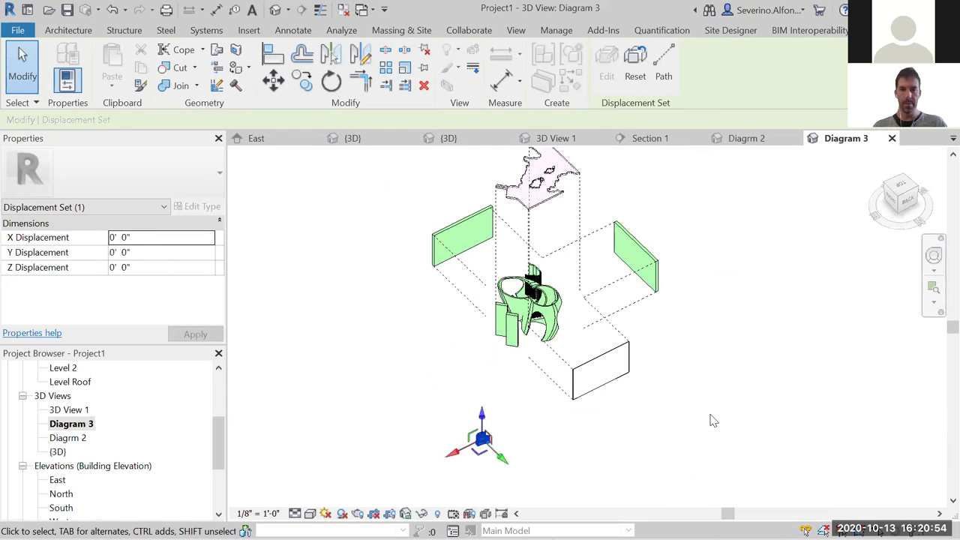
click(711, 418)
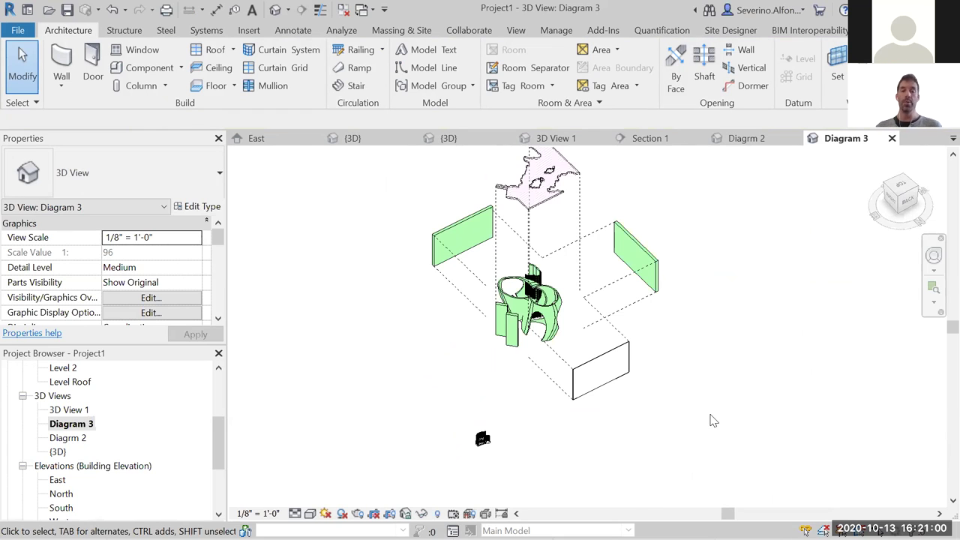
- Duplicate the default {3D} view and rename the copy as Diagram 4
double_click(69, 410)
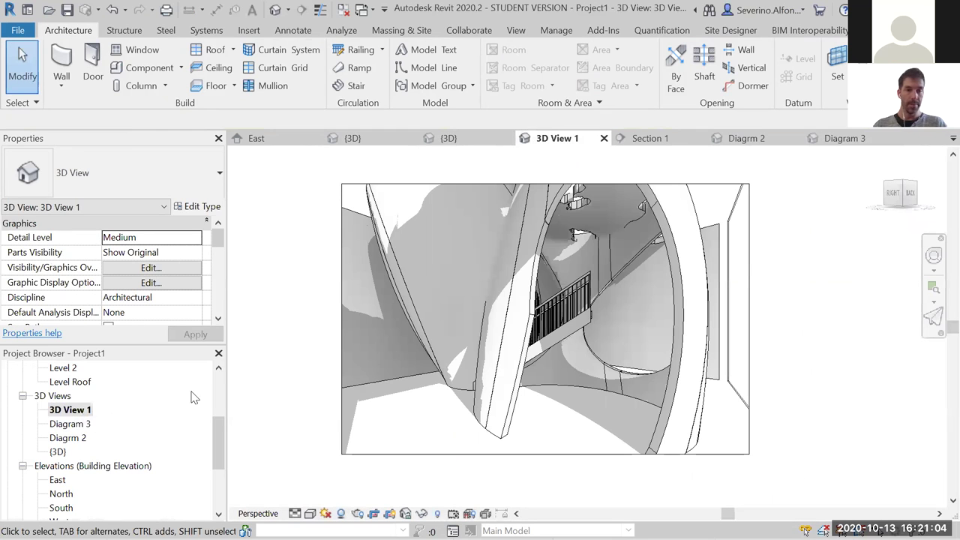
double_click(60, 452)
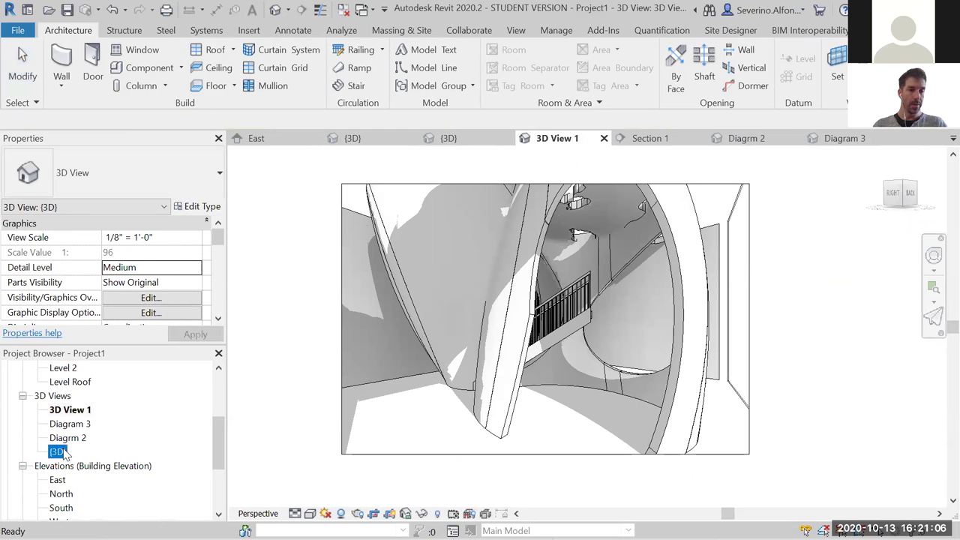
right_click(62, 451)
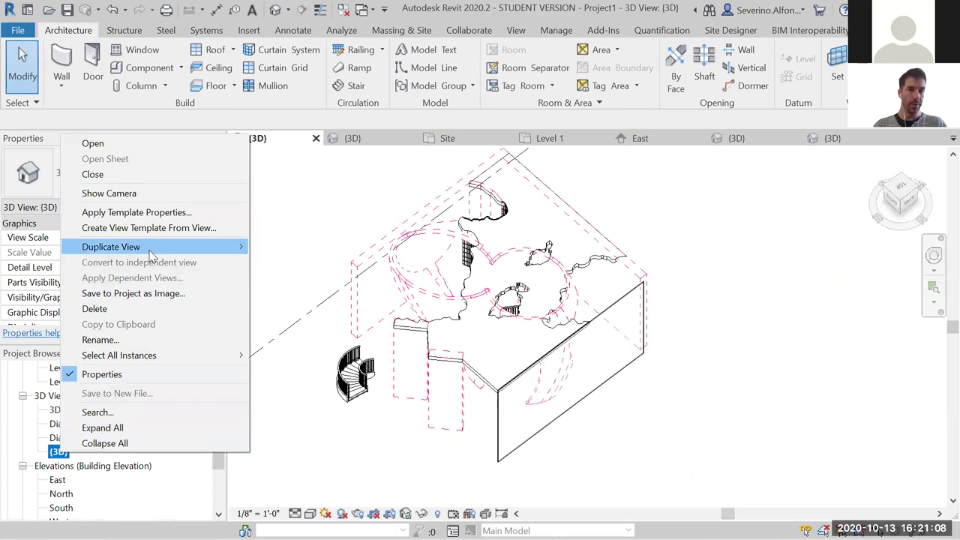
click(291, 247)
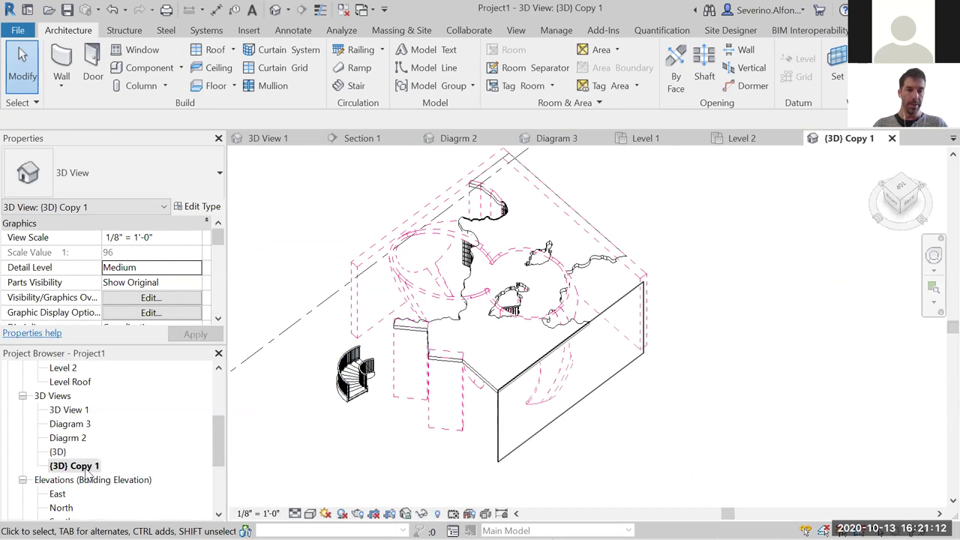
right_click(87, 466)
click(143, 355)
text(Diagram 4)
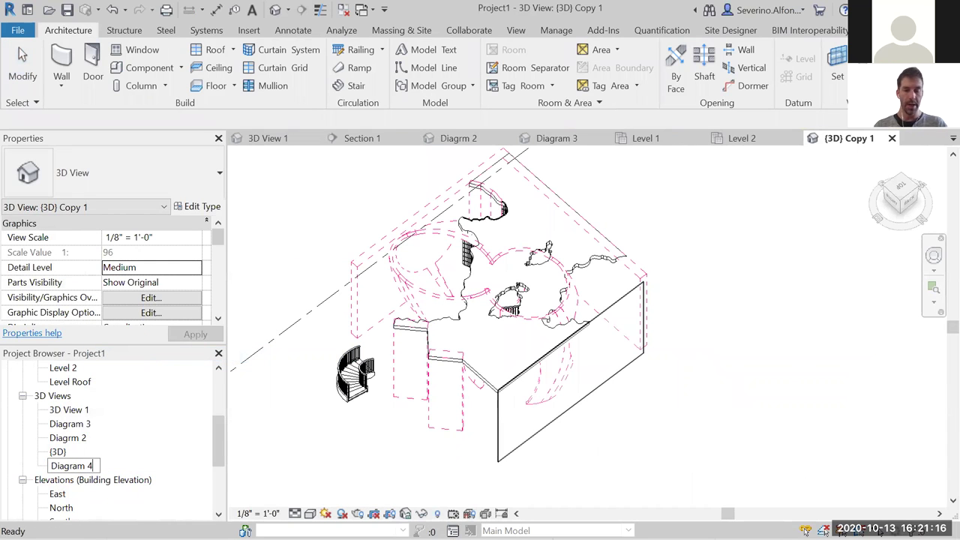
key(Return)
- Reset the Walls category's projection line pattern and color to No Override in Diagram 4's visibility graphics
shift+middle_drag(714, 360, 675, 382)
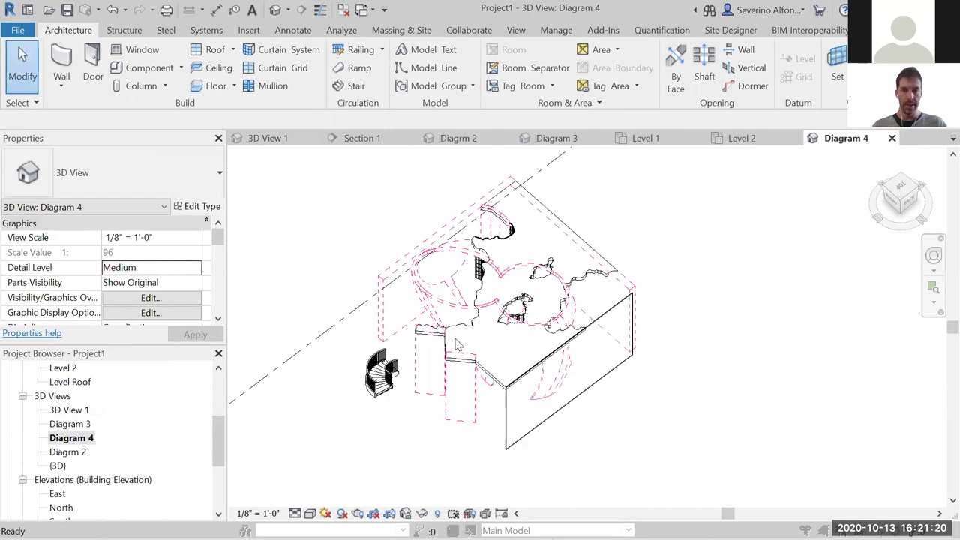
key(v)
key(v)
click(327, 253)
key(w)
click(442, 366)
click(289, 214)
scroll(285, 113, up, 5)
click(284, 9)
click(282, 238)
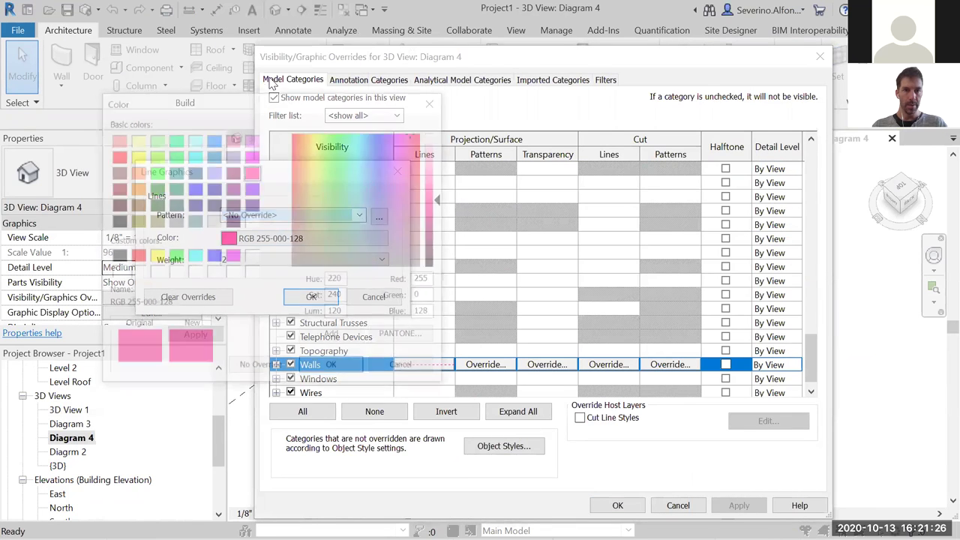
click(333, 368)
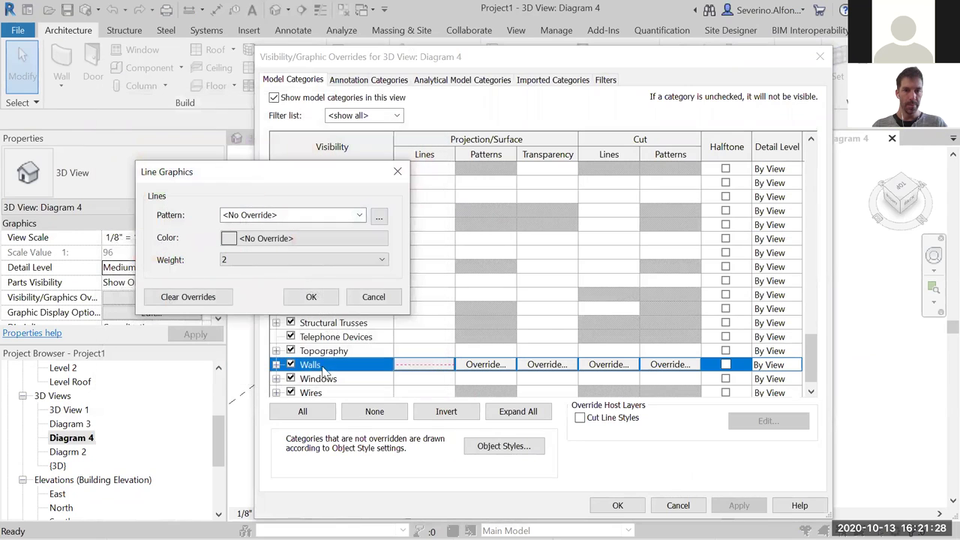
- Clear the line weight override for the walls' projection lines and apply the graphic overrides to the view
click(282, 260)
click(250, 272)
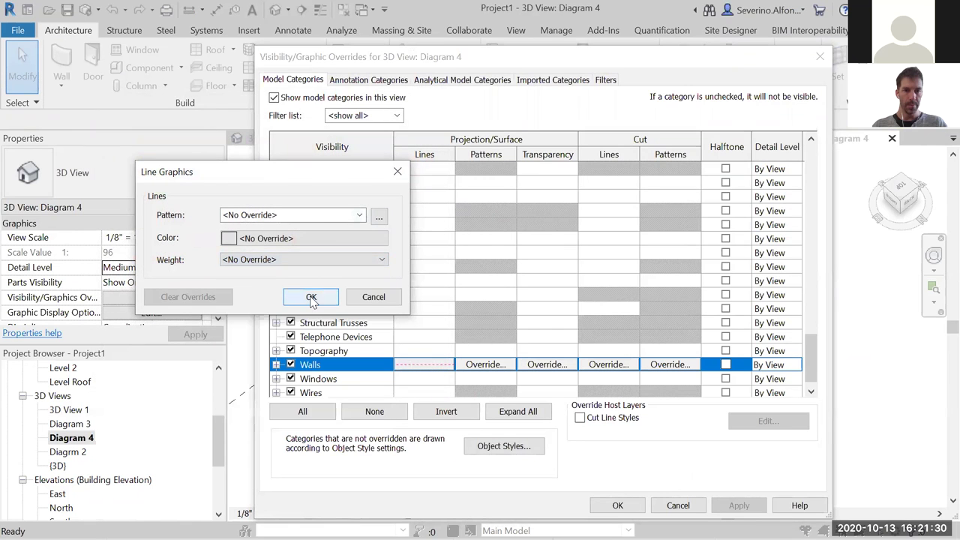
click(313, 296)
click(615, 506)
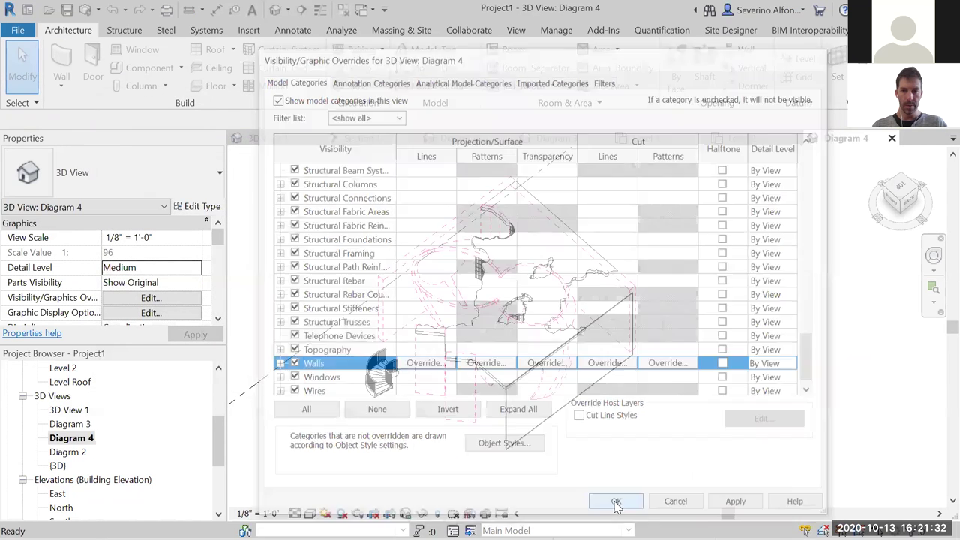
- Try to move the roof directly away from the building without a displacement set
shift+middle_drag(724, 375, 656, 379)
click(590, 313)
drag(557, 327, 634, 286)
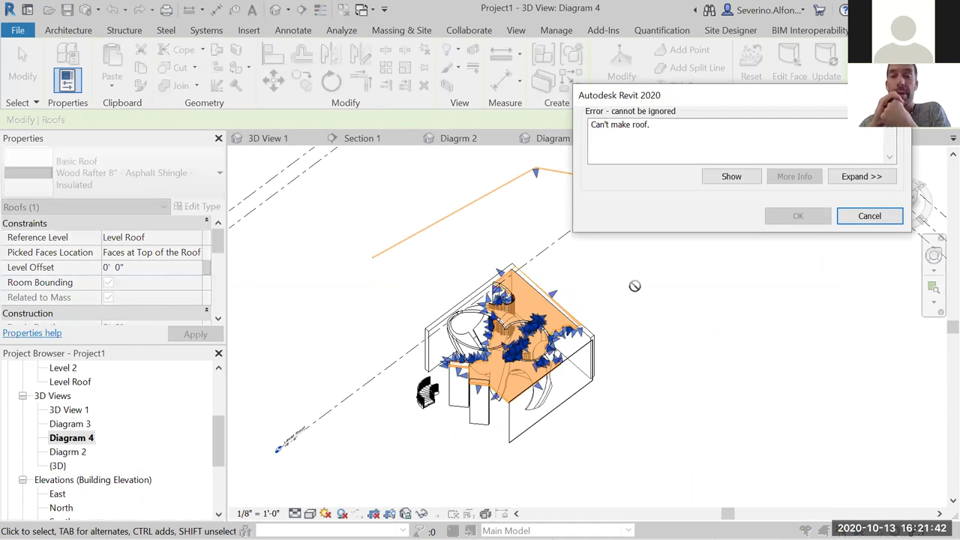
click(869, 215)
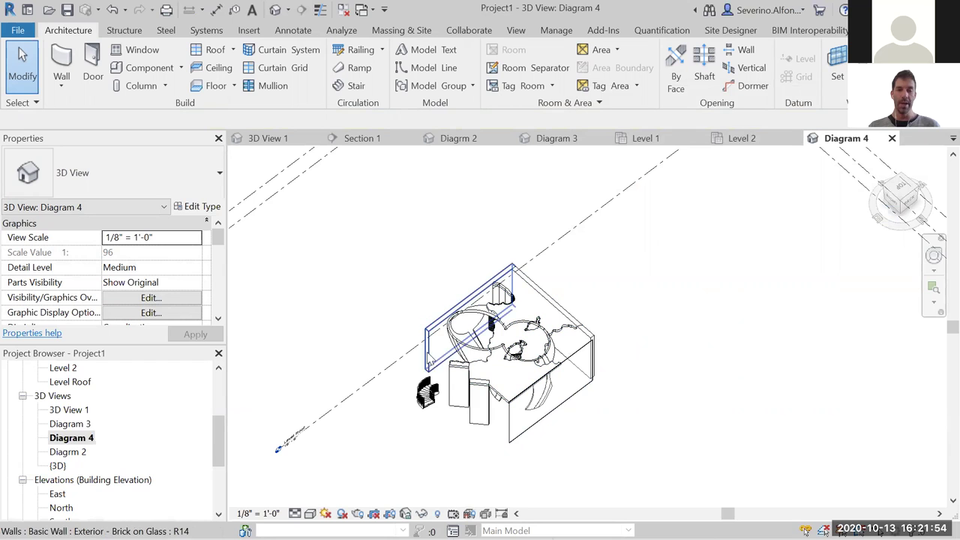
- Try to pull the spiral stair, the long brick wall and the outer walls away from the building without displacement sets
drag(425, 395, 339, 324)
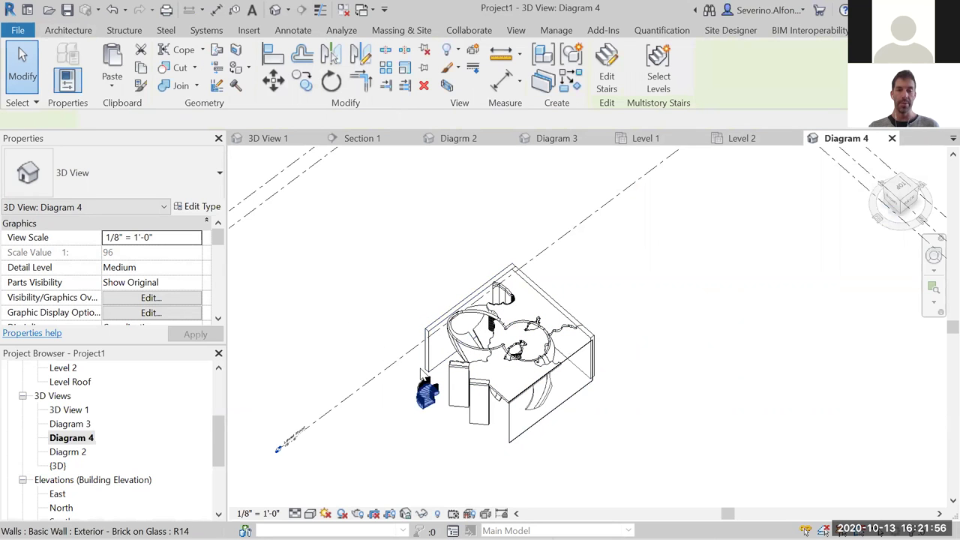
drag(440, 324, 338, 248)
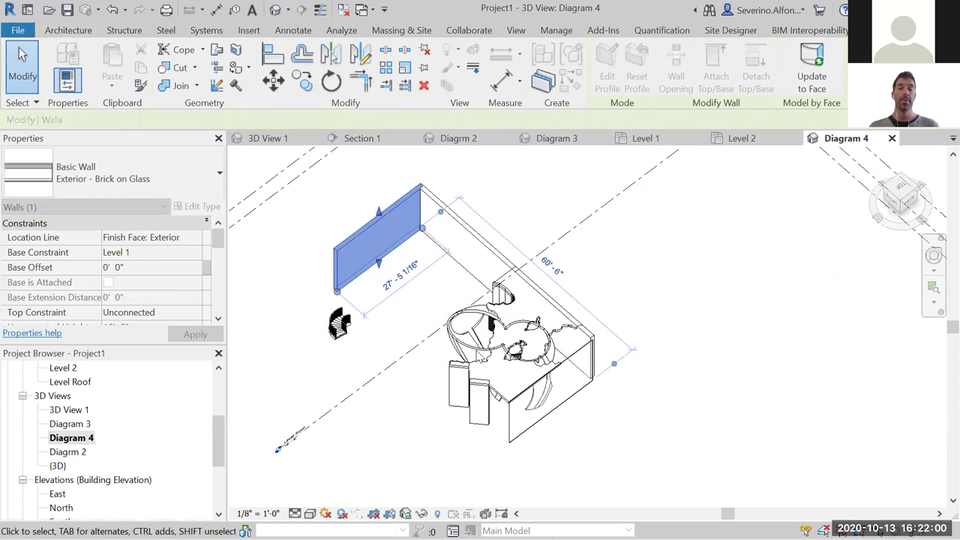
drag(570, 365, 711, 450)
drag(596, 346, 701, 308)
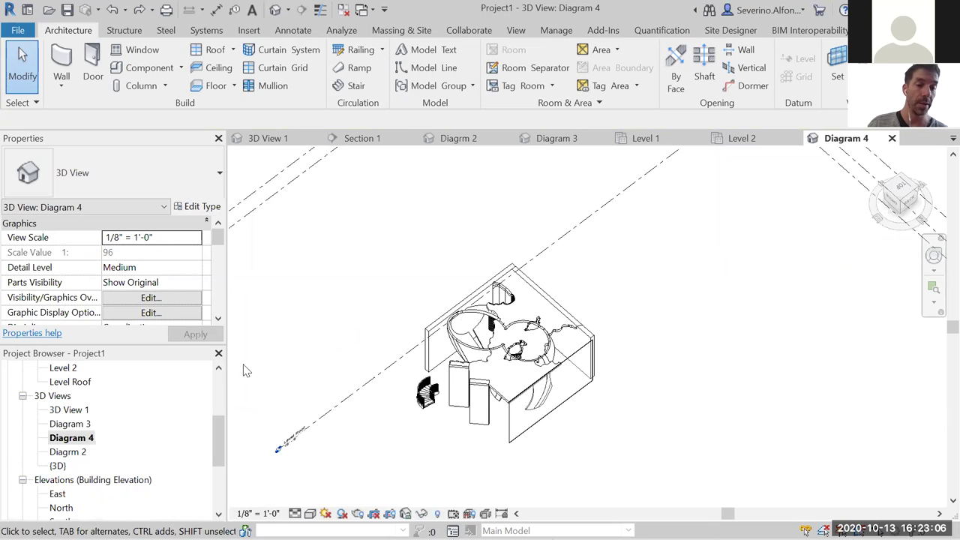
click(219, 393)
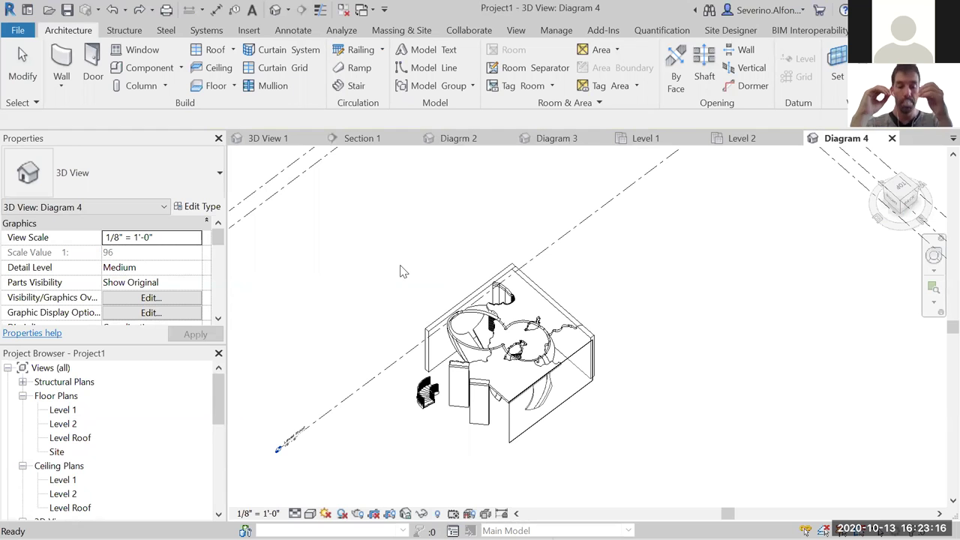
key(super)
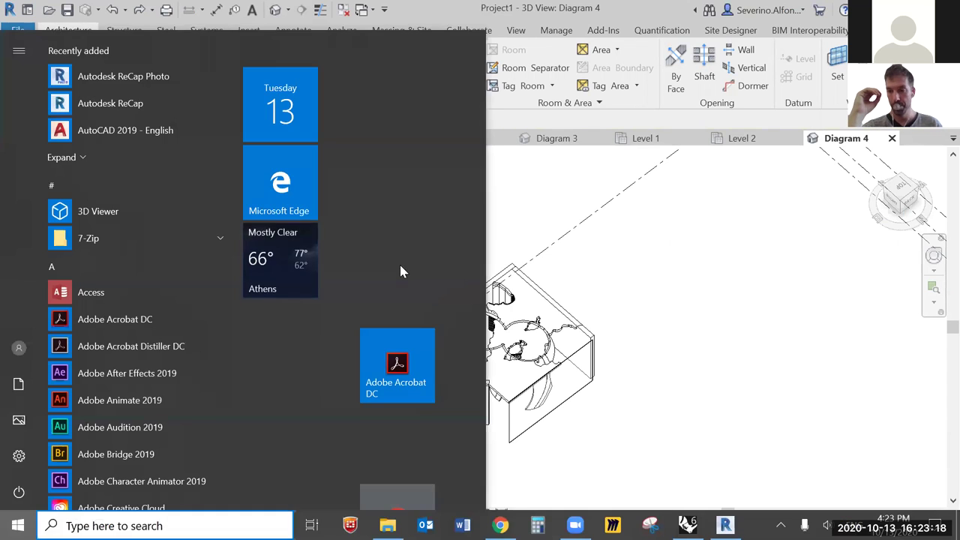
key(super)
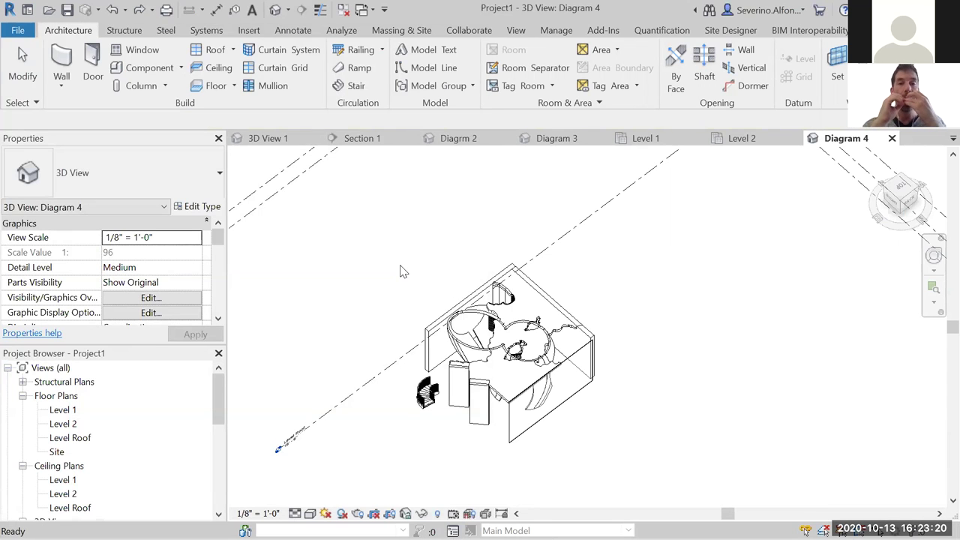